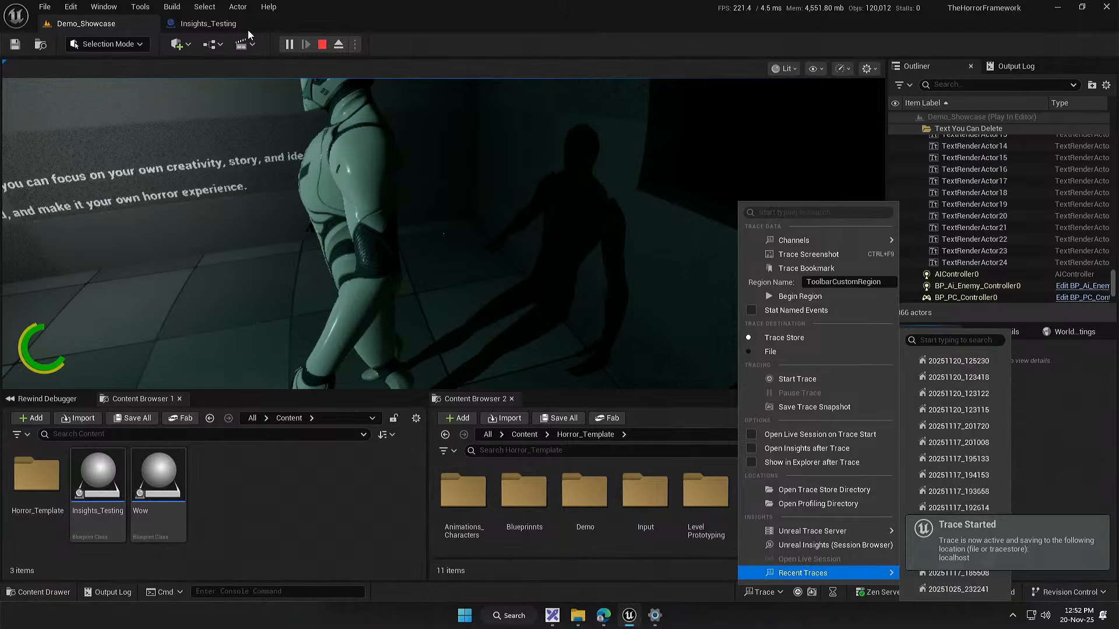
# Step: Stop the play session and open the recent trace 20251120_125230 in Unreal Insights
pyautogui.click(321, 45)
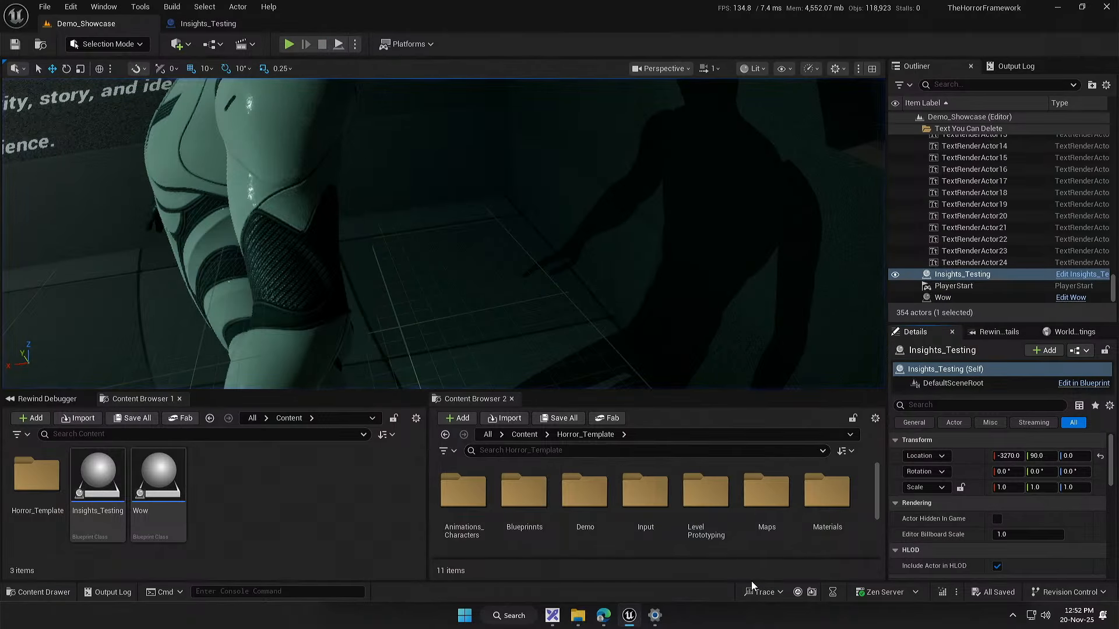
pyautogui.click(761, 592)
pyautogui.click(764, 592)
pyautogui.click(765, 592)
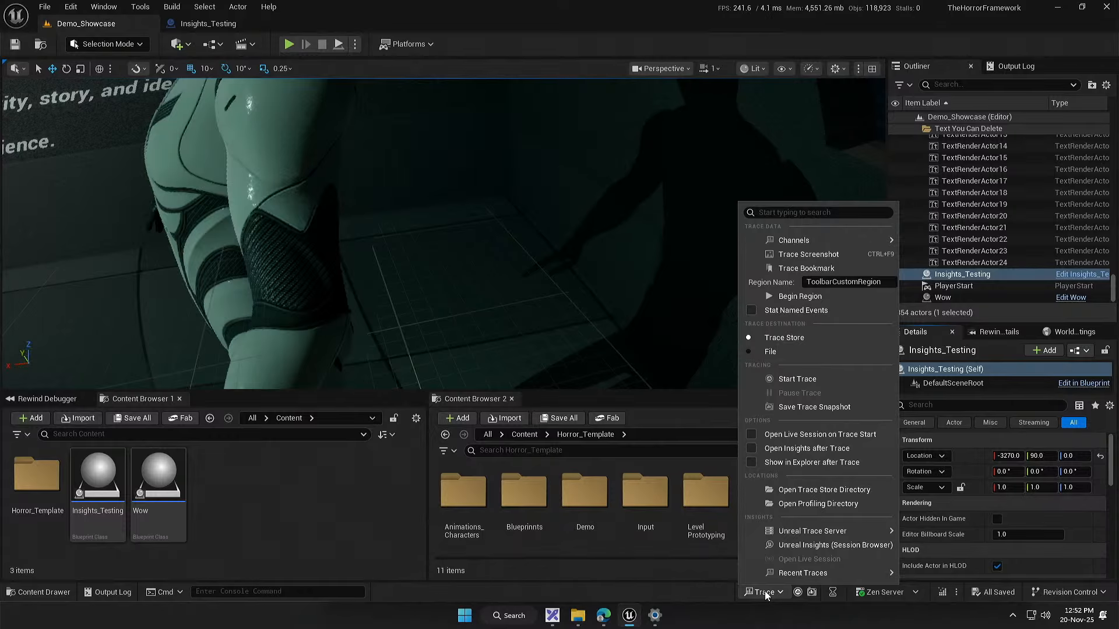
pyautogui.click(692, 591)
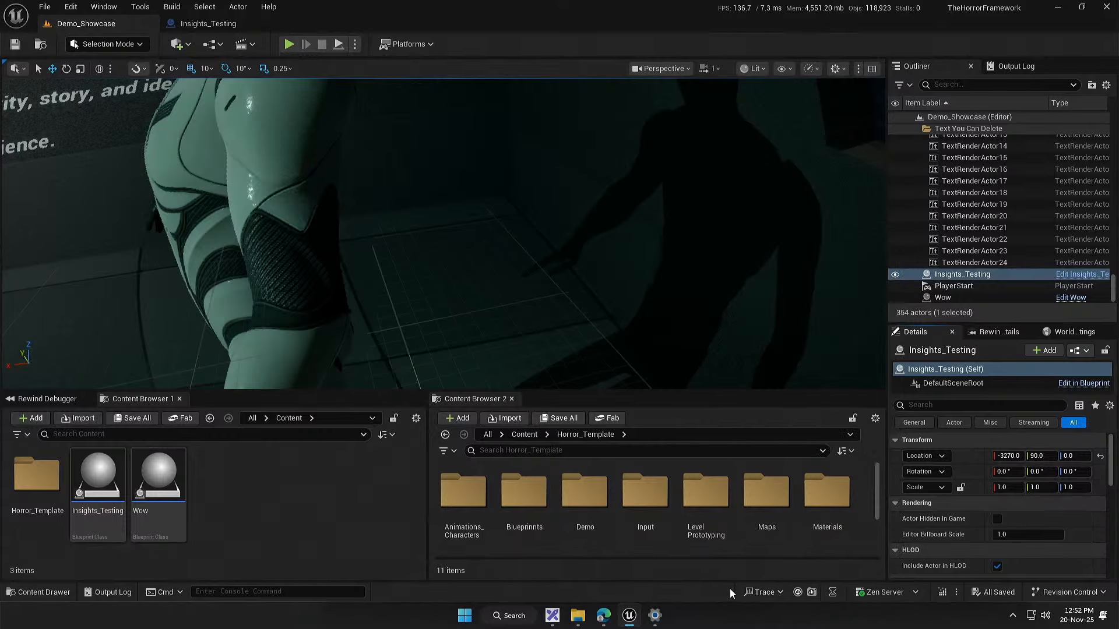
pyautogui.click(774, 591)
pyautogui.moveTo(819, 575)
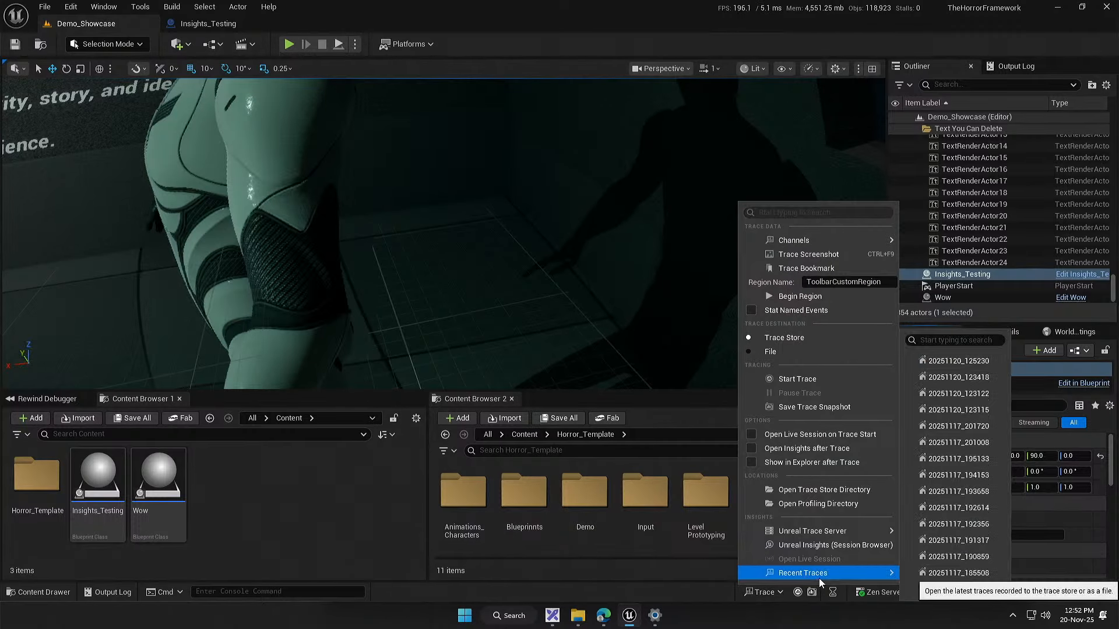
pyautogui.click(959, 359)
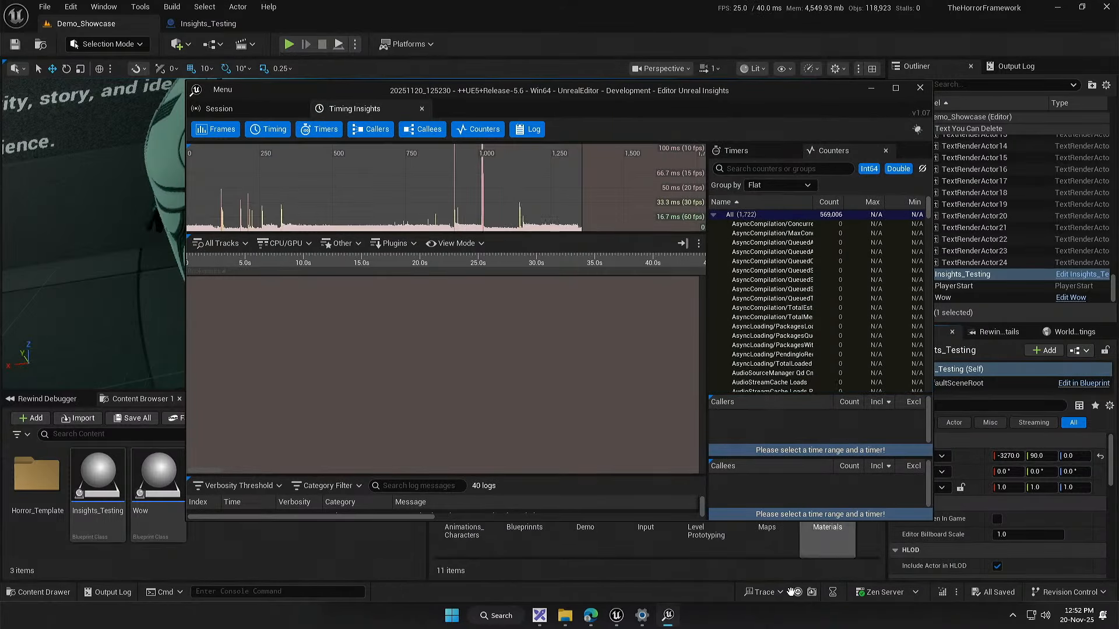
# Step: Minimize the Excalidraw whiteboard and bring the Unreal Insights window with the opened trace to the front
pyautogui.hotkey('alt', 'Tab')
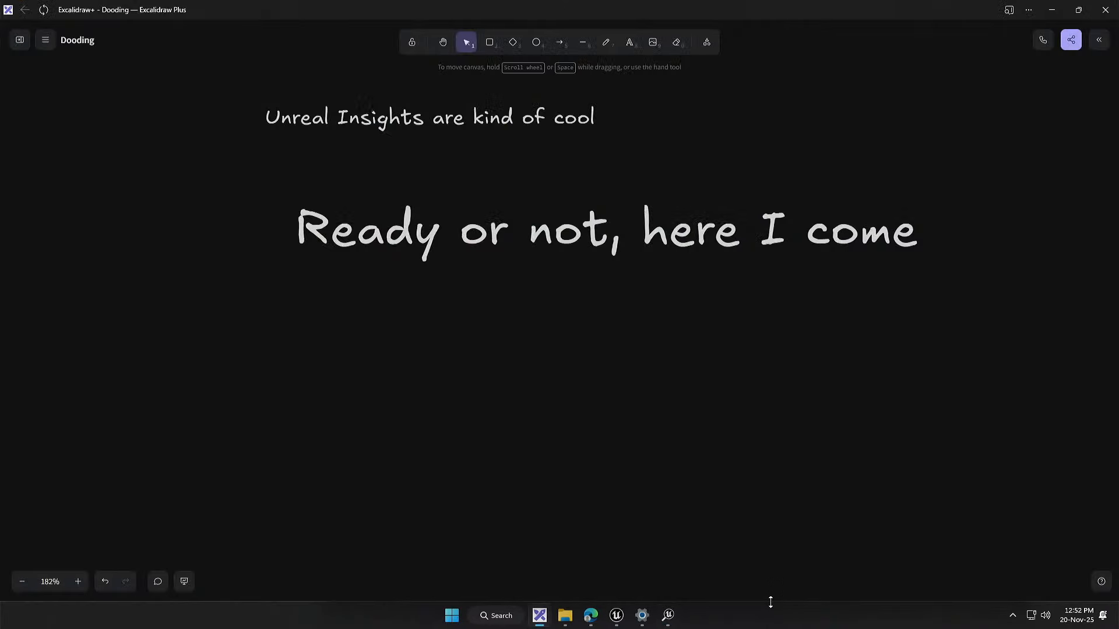
pyautogui.click(1052, 10)
pyautogui.click(761, 592)
pyautogui.click(667, 615)
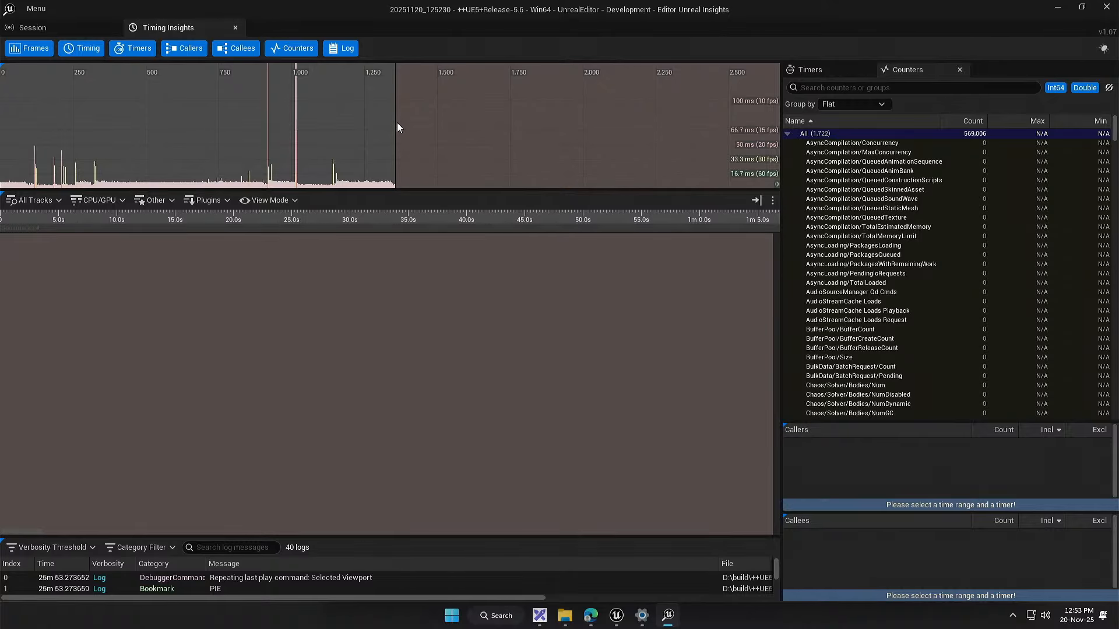
# Step: Check the trace's session information and select a frame between 500 and 750 in the Timing Insights frame graph
pyautogui.click(34, 34)
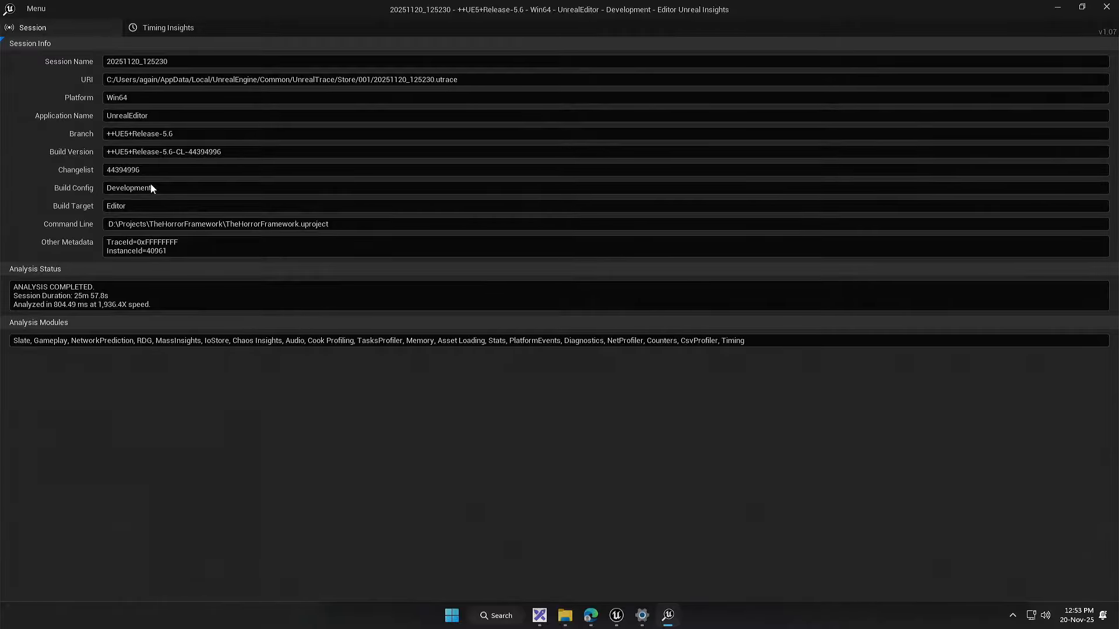
pyautogui.click(171, 29)
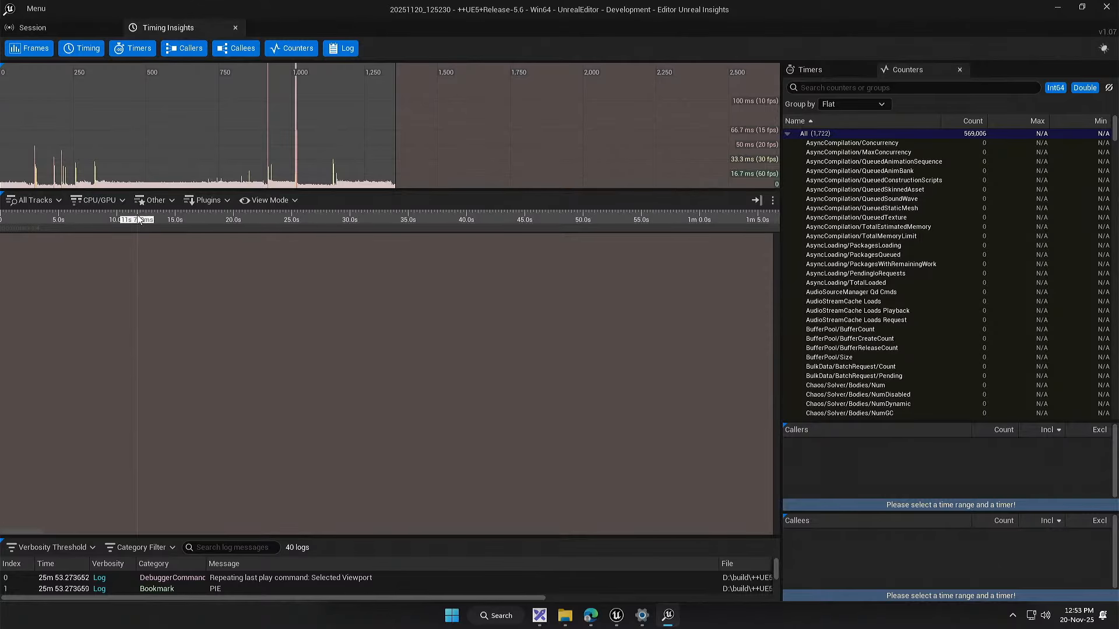
pyautogui.moveTo(191, 184); pyautogui.dragTo(196, 183)
pyautogui.click(195, 185)
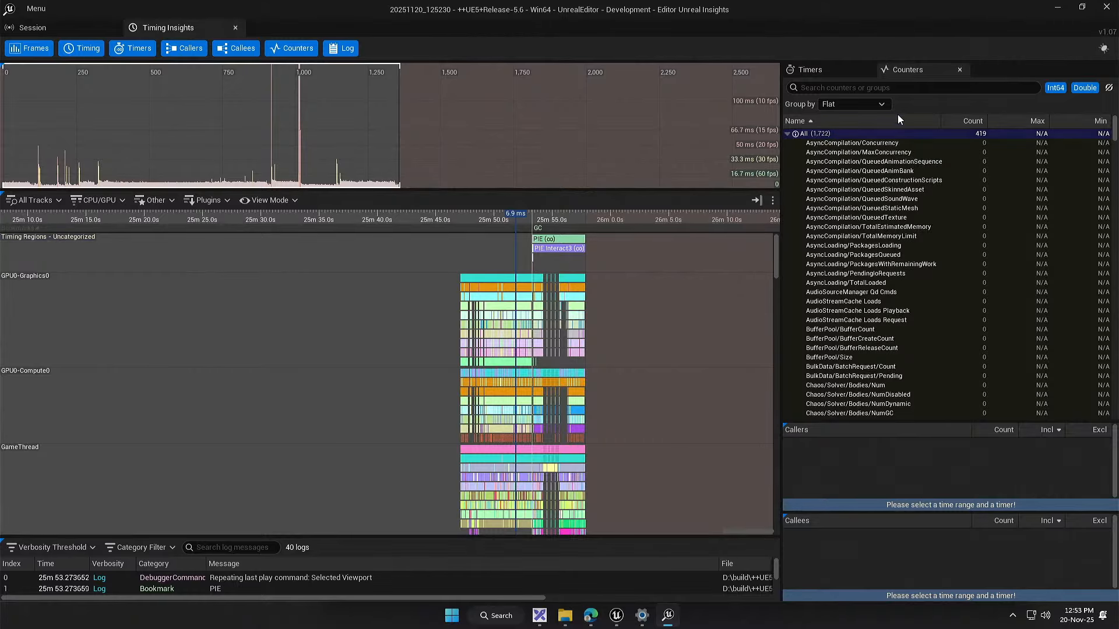
# Step: Show the Timers list instead of the Counters and widen its pane slightly
pyautogui.click(827, 71)
pyautogui.click(909, 72)
pyautogui.click(844, 73)
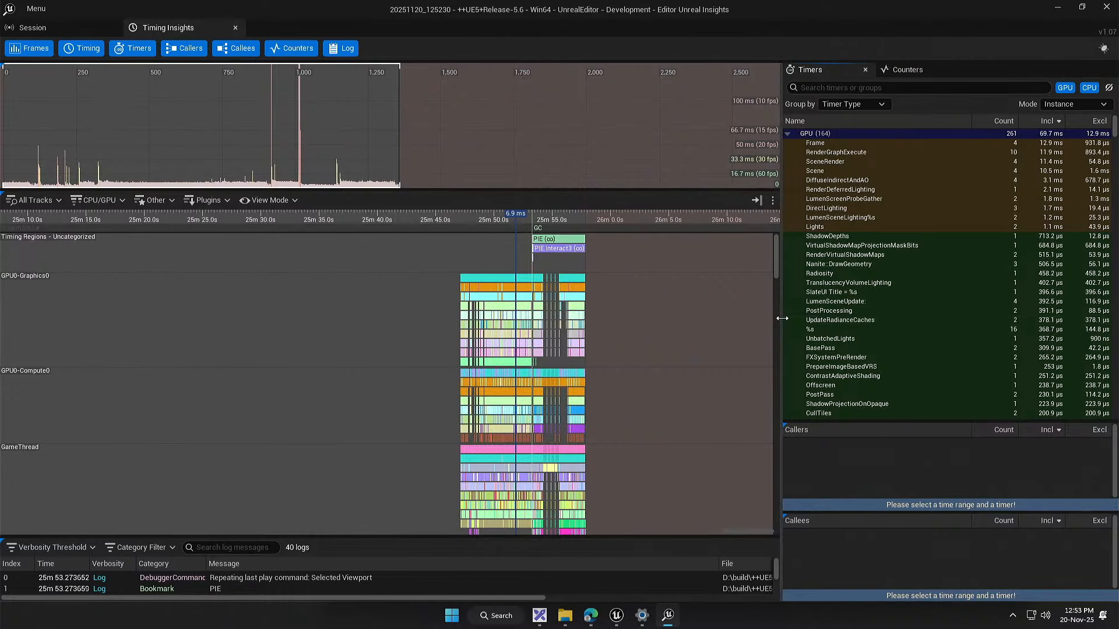
pyautogui.moveTo(782, 318); pyautogui.dragTo(772, 321)
# Step: Examine the timing tracks from GPU0-Graphics0 through the game, RHI and render threads down to the background workers
pyautogui.scroll(8, 536, 274)
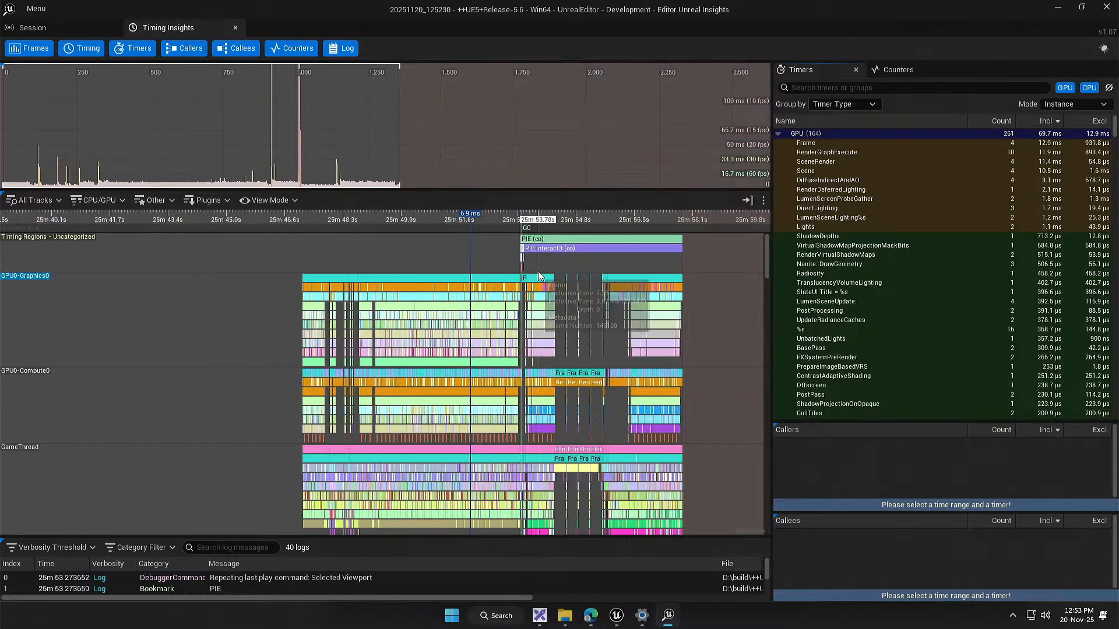
pyautogui.scroll(-4, 536, 282)
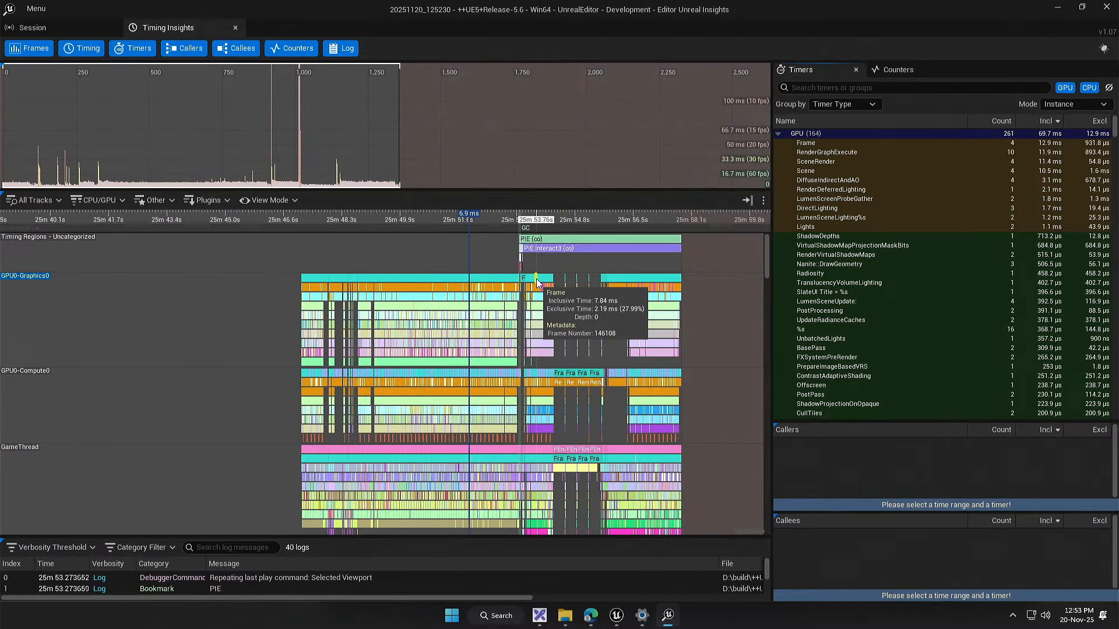
pyautogui.moveTo(767, 250); pyautogui.dragTo(765, 246)
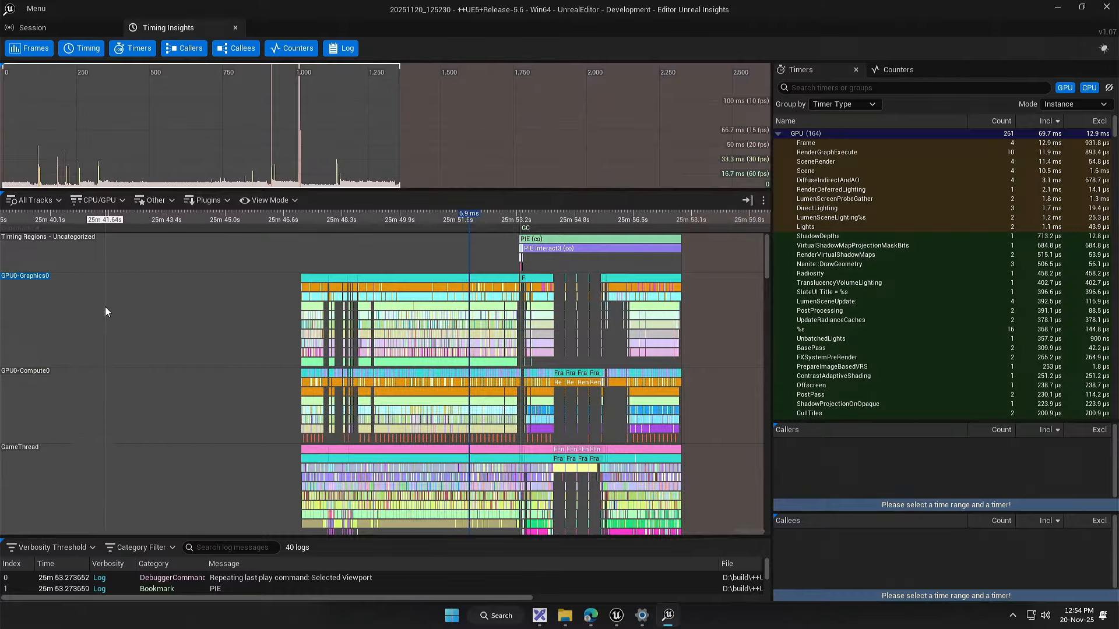
pyautogui.moveTo(764, 253); pyautogui.dragTo(767, 274)
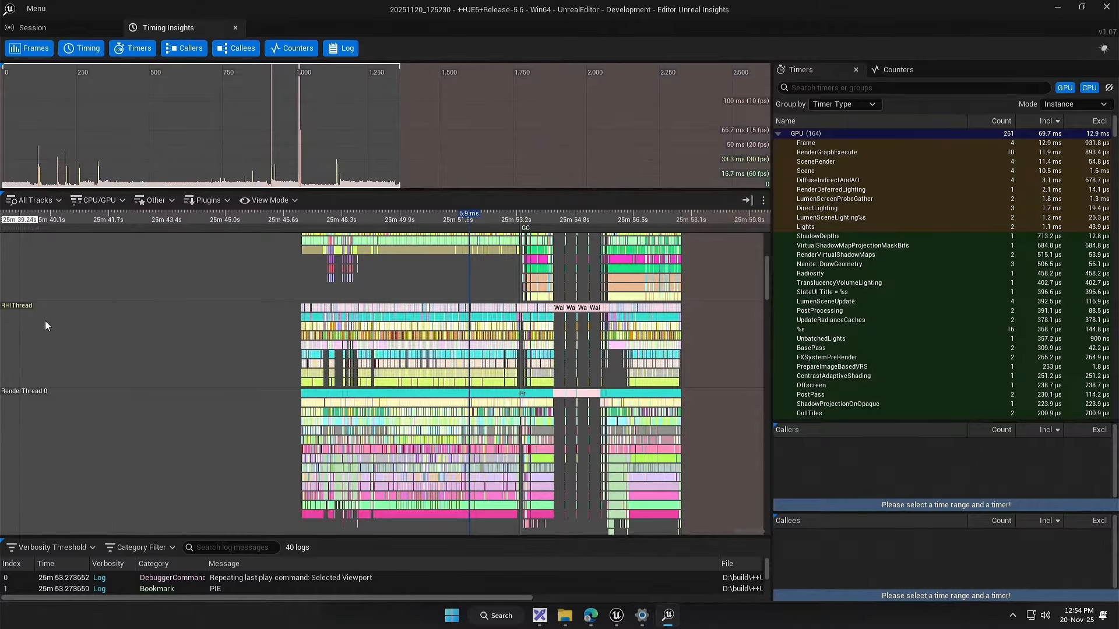
pyautogui.moveTo(768, 268); pyautogui.dragTo(770, 275)
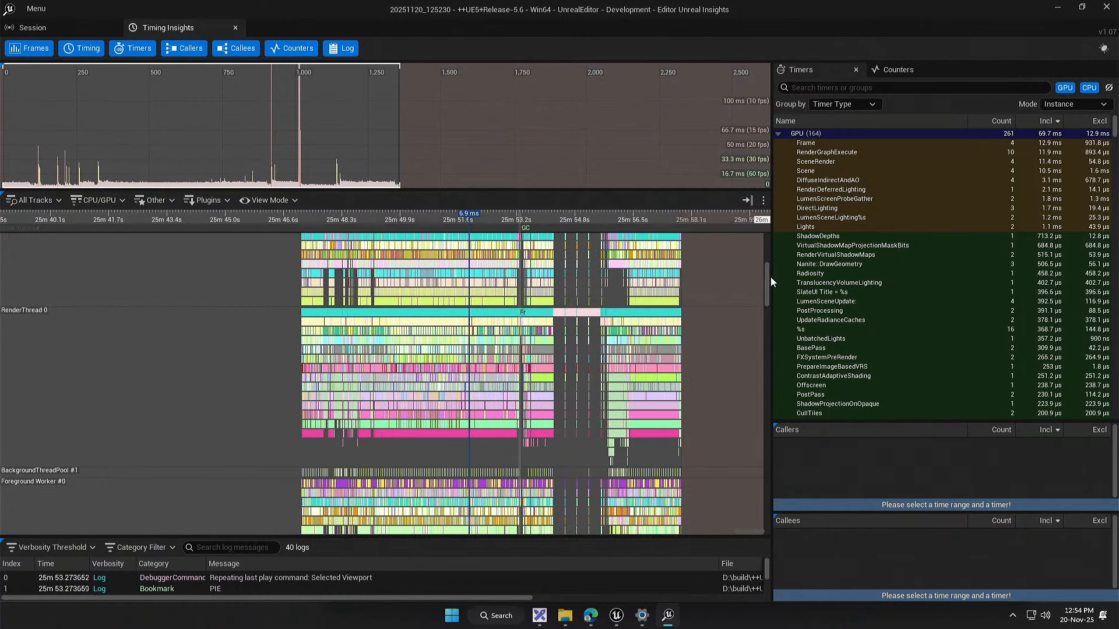
pyautogui.moveTo(766, 279); pyautogui.dragTo(769, 291)
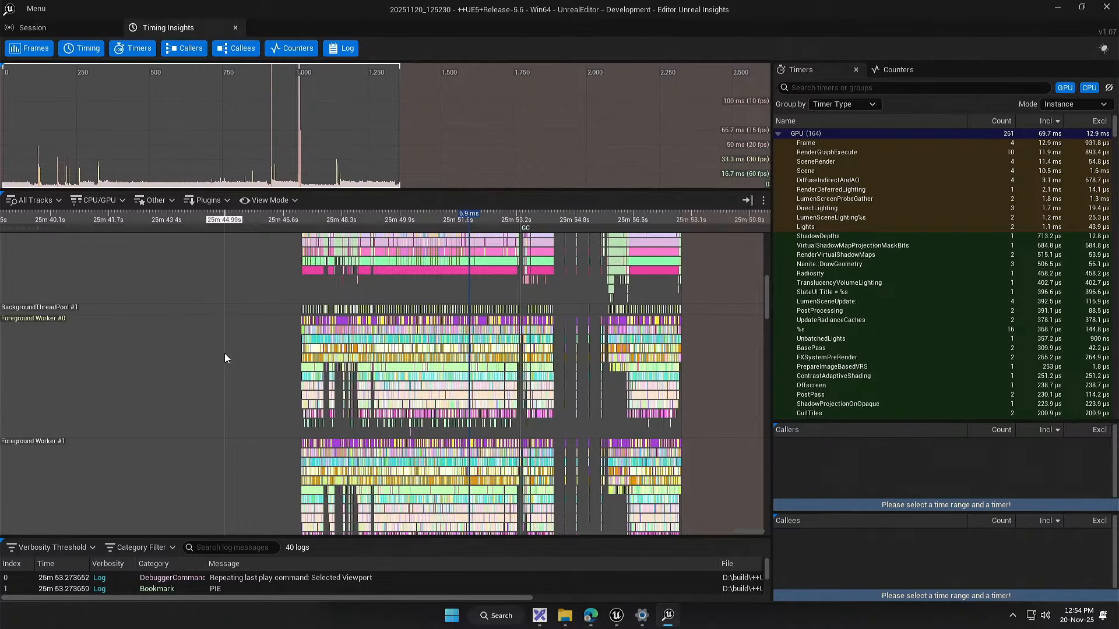
pyautogui.moveTo(225, 353); pyautogui.dragTo(556, 376)
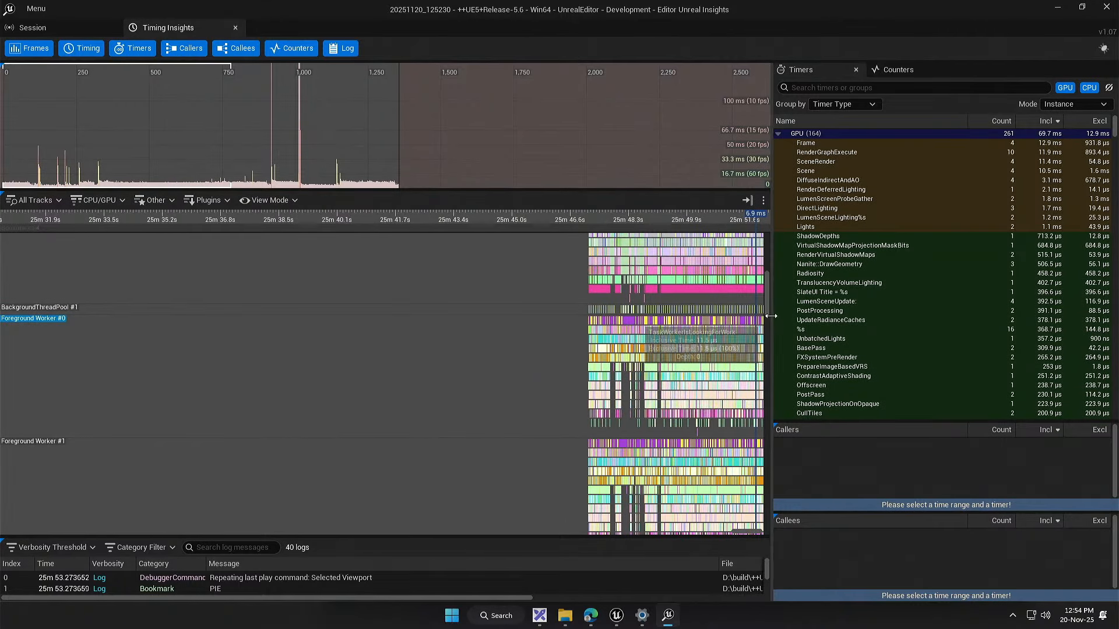
pyautogui.moveTo(767, 303); pyautogui.dragTo(740, 408)
pyautogui.moveTo(457, 348); pyautogui.dragTo(113, 415)
pyautogui.moveTo(344, 260); pyautogui.dragTo(348, 380)
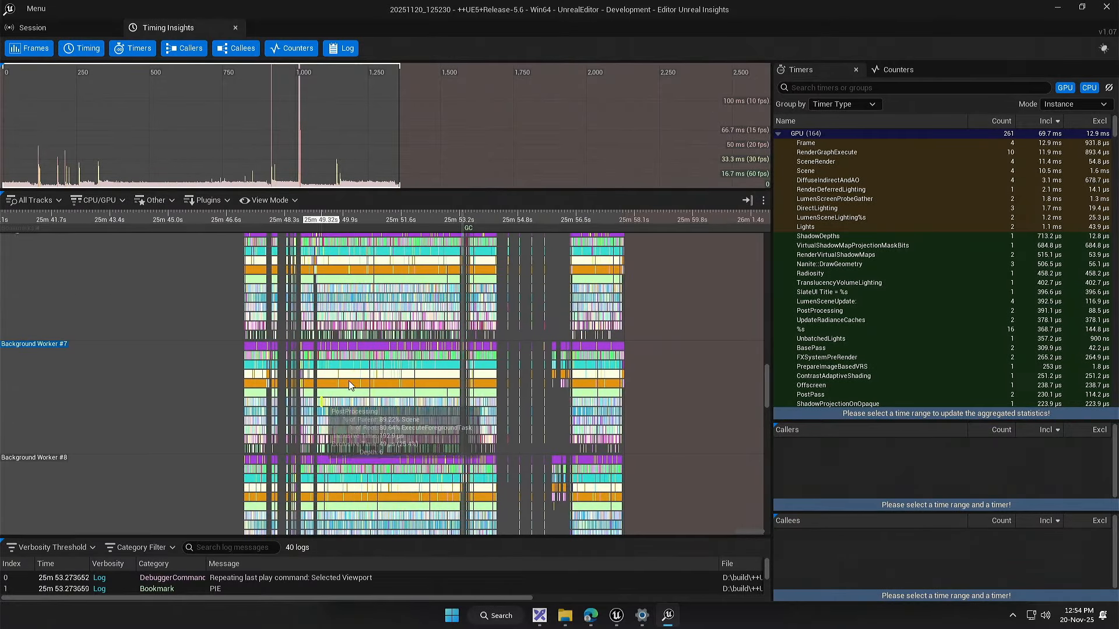
pyautogui.moveTo(452, 305); pyautogui.dragTo(444, 414)
pyautogui.moveTo(459, 369); pyautogui.dragTo(477, 419)
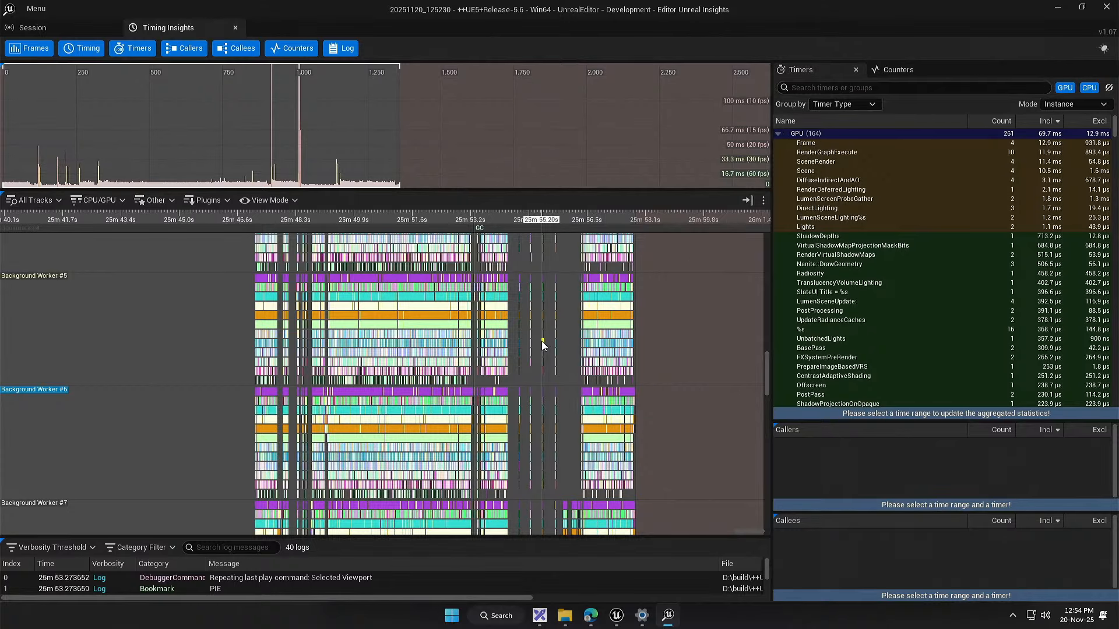
# Step: Inspect the sparse Nanite events on the Background Worker #5 track and return to the GPU tracks above
pyautogui.moveTo(541, 341)
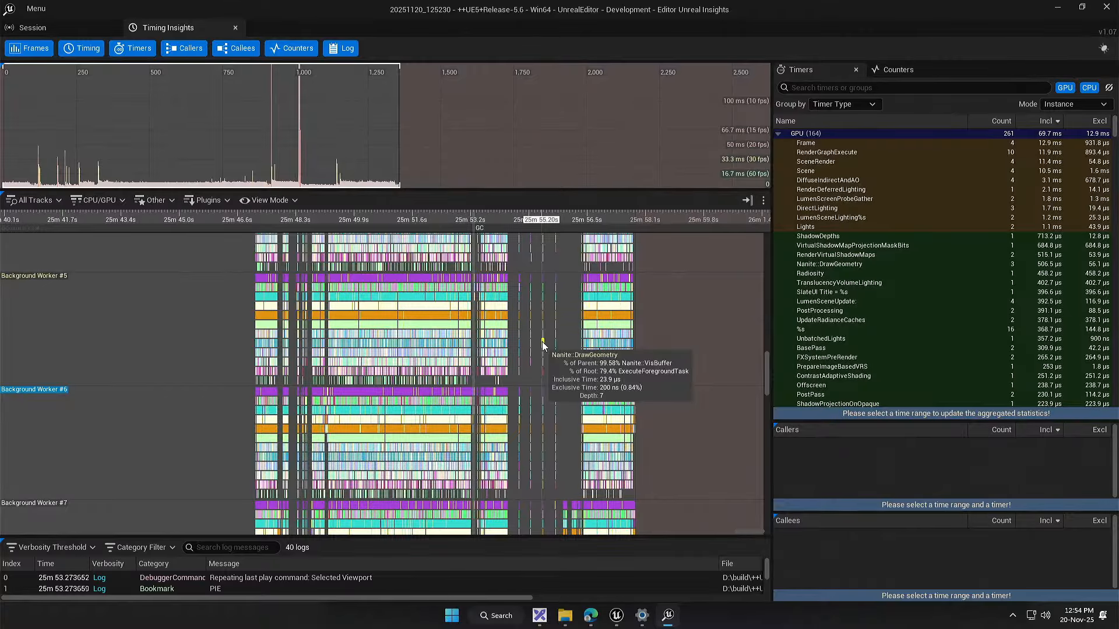
pyautogui.scroll(2, 530, 334)
pyautogui.scroll(3, 508, 329)
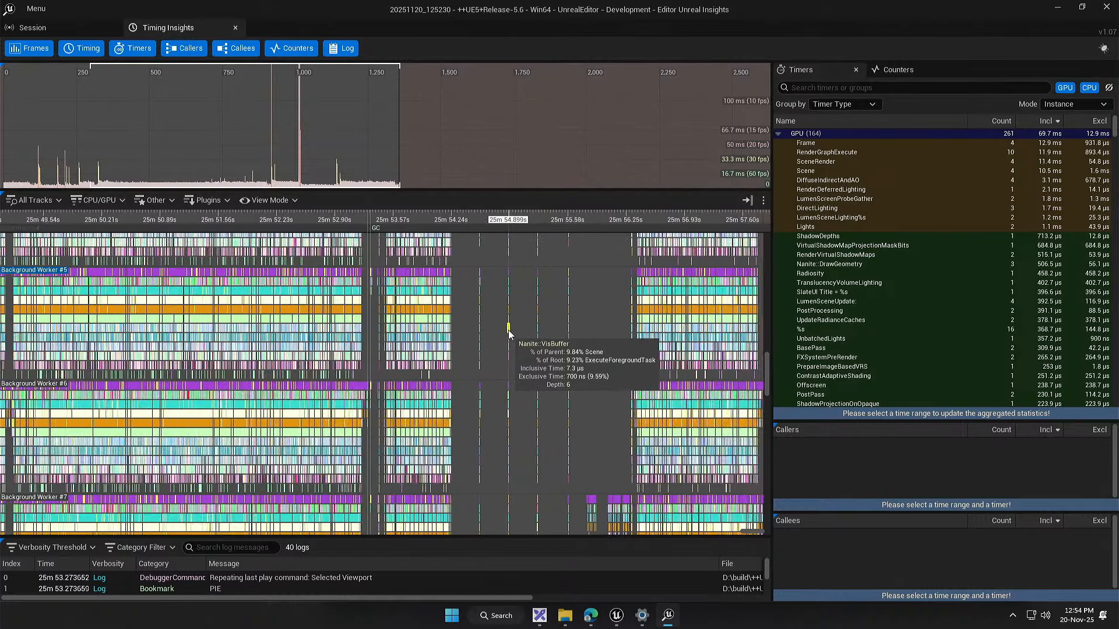
pyautogui.moveTo(474, 338); pyautogui.dragTo(501, 331)
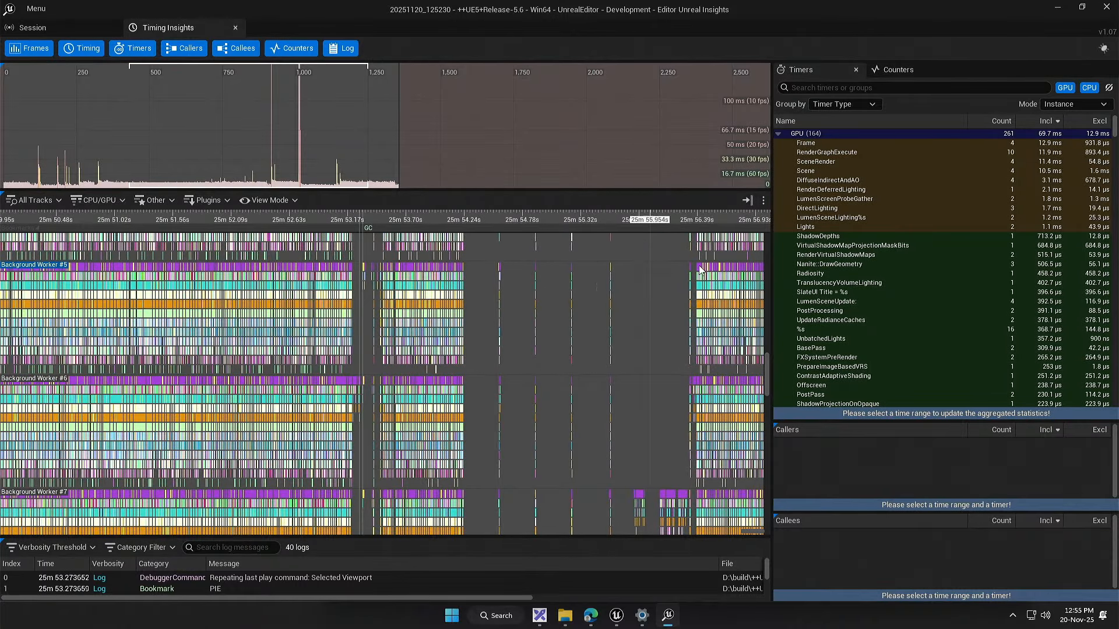
pyautogui.moveTo(520, 265); pyautogui.dragTo(528, 454)
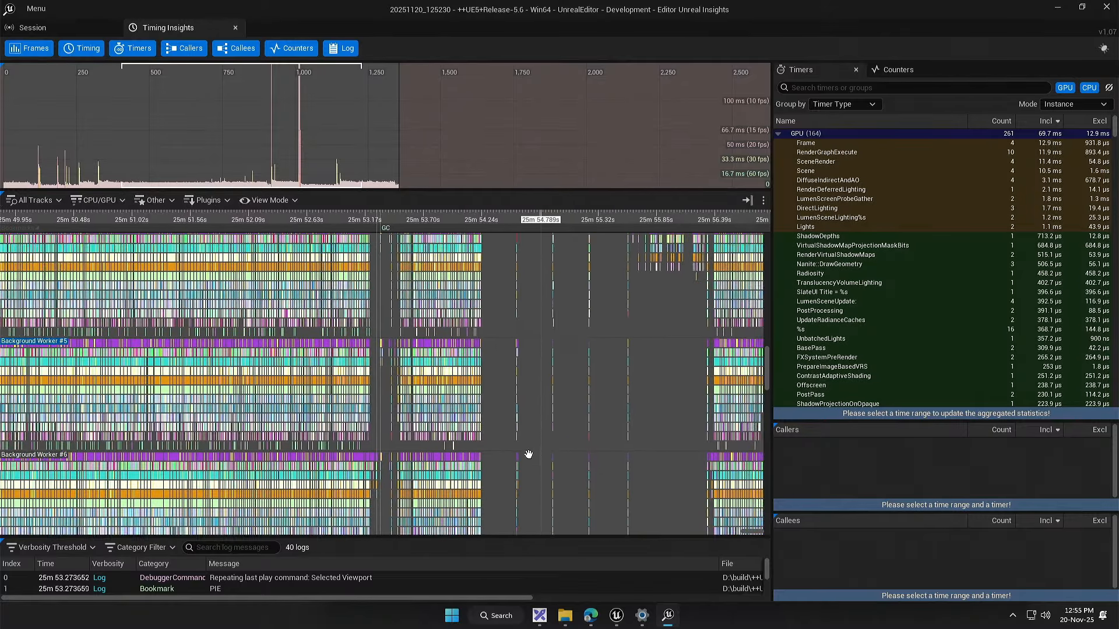
pyautogui.moveTo(619, 367); pyautogui.dragTo(519, 480)
pyautogui.scroll(-4, 523, 402)
pyautogui.moveTo(498, 311); pyautogui.dragTo(486, 488)
pyautogui.moveTo(548, 314); pyautogui.dragTo(521, 514)
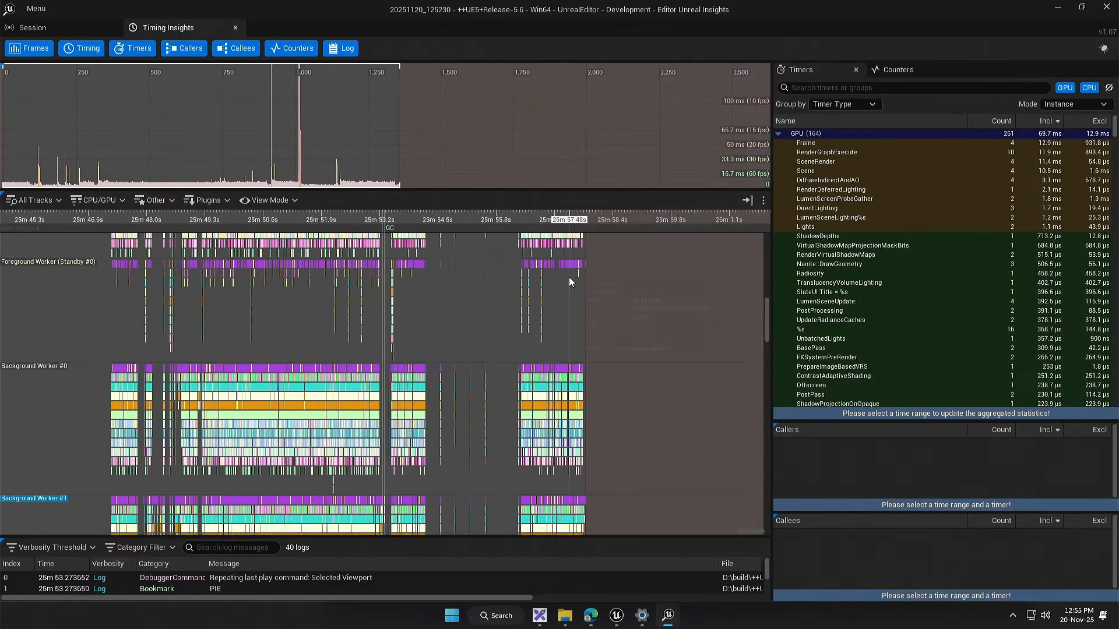
pyautogui.moveTo(568, 279); pyautogui.dragTo(561, 525)
pyautogui.moveTo(475, 351); pyautogui.dragTo(511, 488)
pyautogui.moveTo(504, 304); pyautogui.dragTo(501, 508)
pyautogui.moveTo(488, 268); pyautogui.dragTo(492, 389)
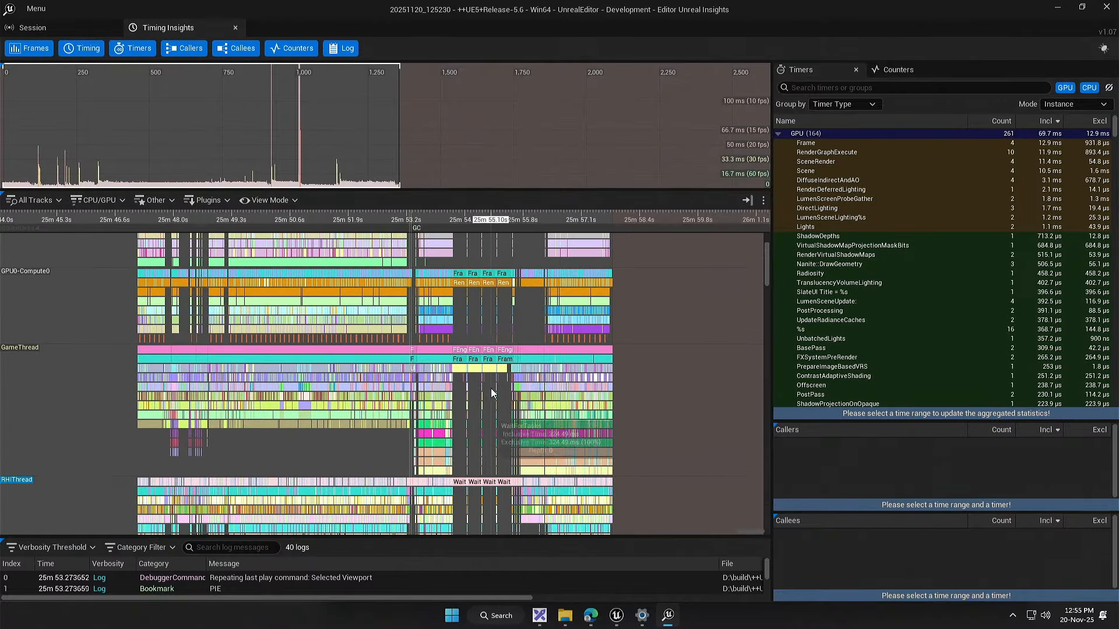
pyautogui.moveTo(499, 332); pyautogui.dragTo(503, 439)
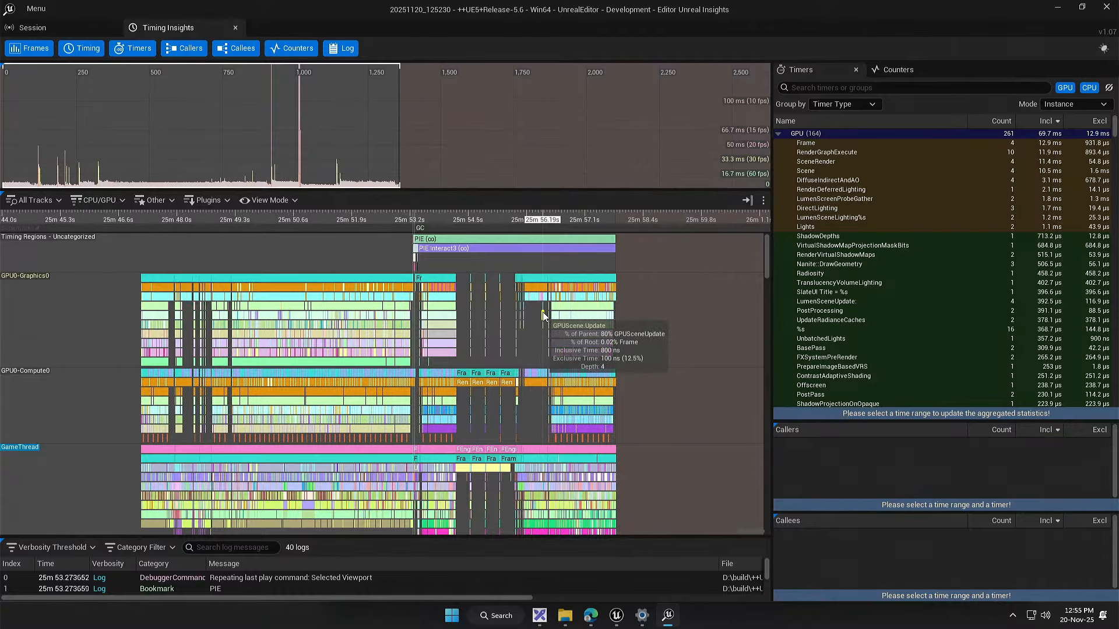
pyautogui.moveTo(518, 333)
pyautogui.mouseDown()
pyautogui.moveTo(403, 329)
pyautogui.moveTo(482, 332)
pyautogui.mouseUp()
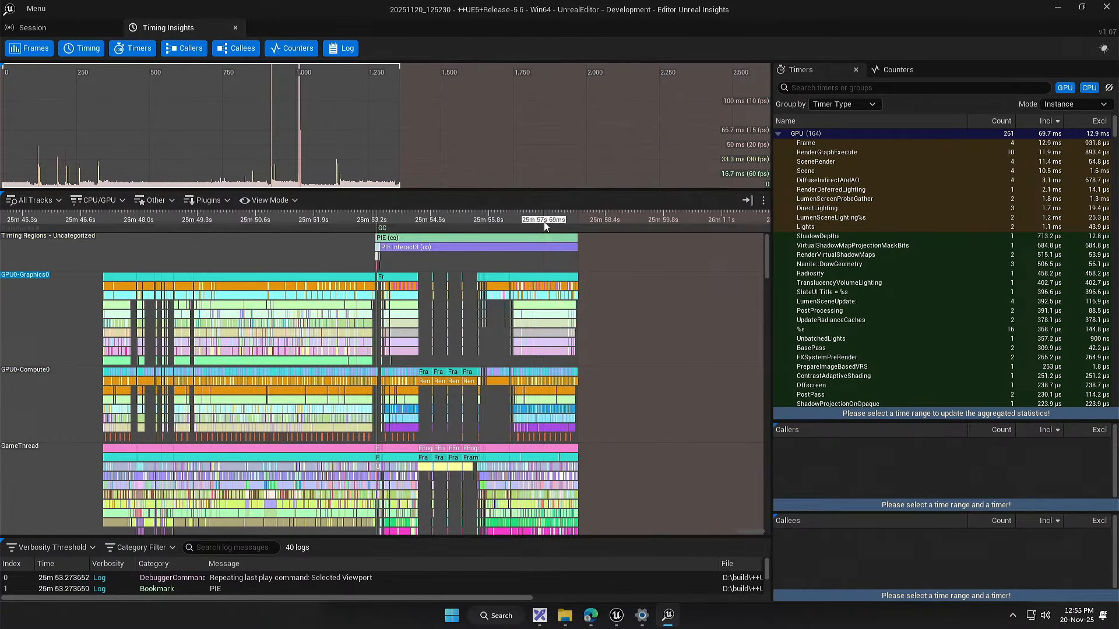
# Step: Examine the individual frames in the GPU tracks closely, focusing on the render events of frame 146423
pyautogui.scroll(6, 540, 278)
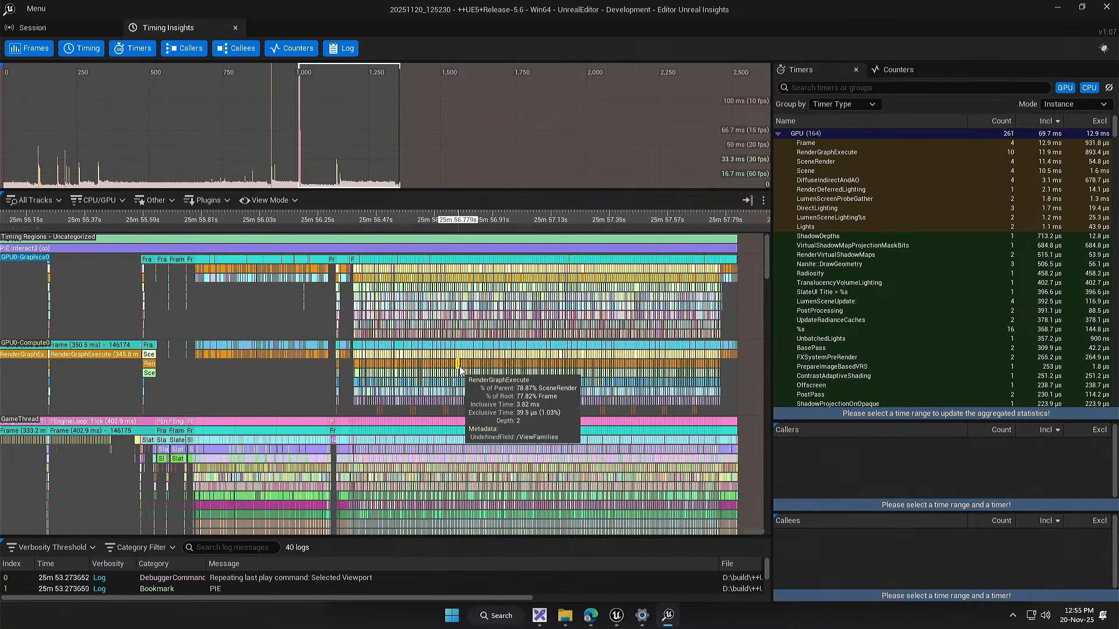
pyautogui.scroll(4, 513, 376)
pyautogui.scroll(6, 515, 380)
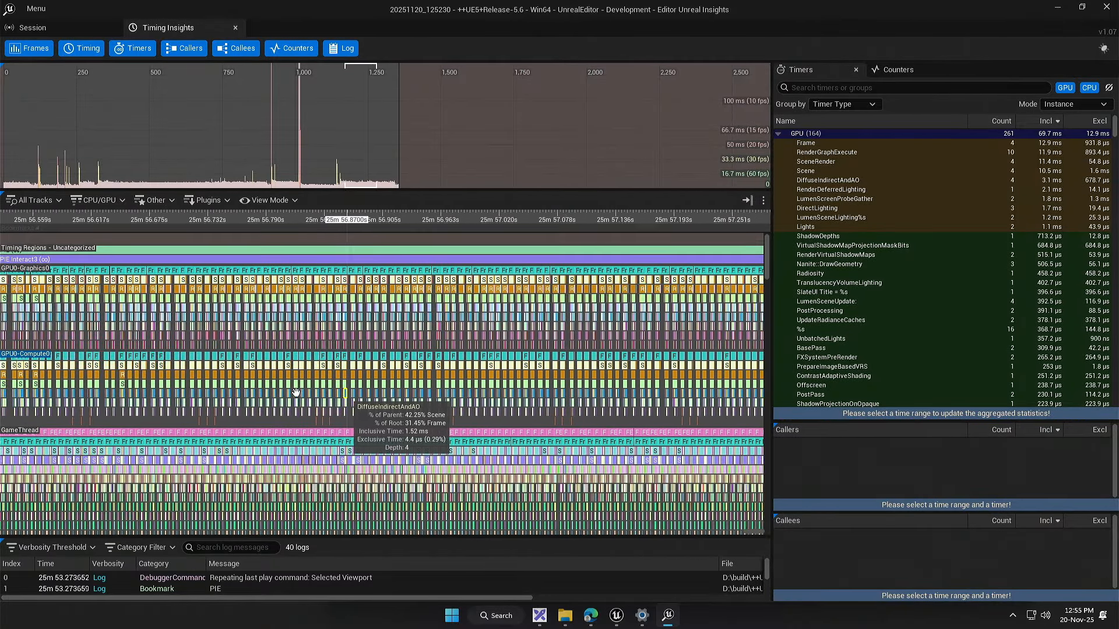
pyautogui.scroll(6, 486, 388)
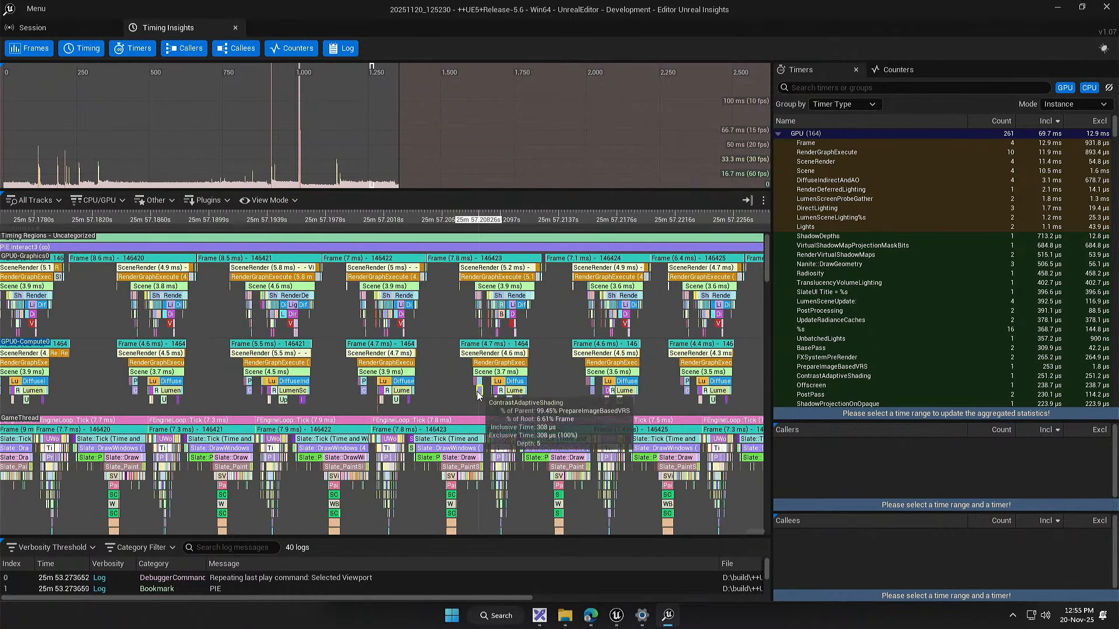
pyautogui.scroll(2, 438, 377)
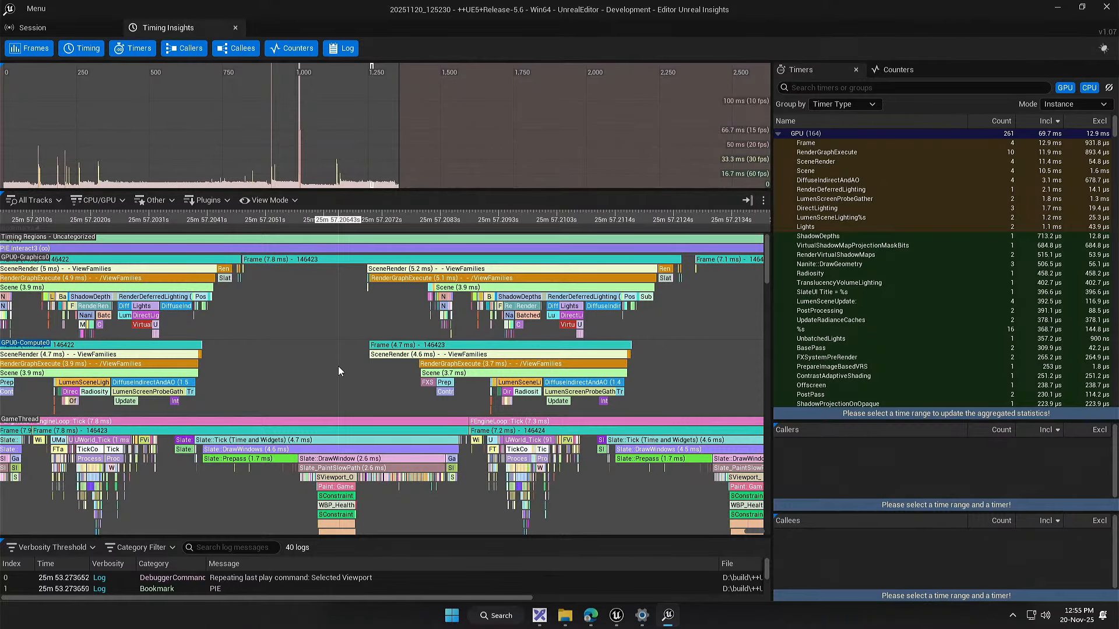
pyautogui.moveTo(339, 371); pyautogui.dragTo(276, 368)
pyautogui.scroll(2, 381, 337)
pyautogui.scroll(-1, 291, 324)
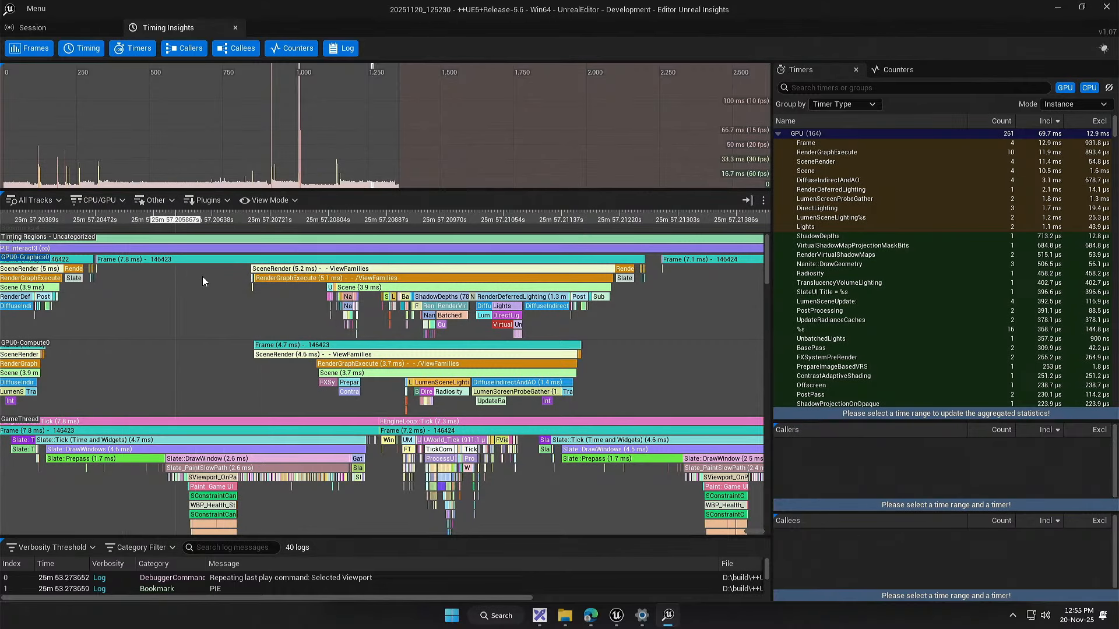
# Step: Examine the GameThread events of frame 146423 around Slate::Prepass, together with the RHIThread and RenderThread tracks
pyautogui.moveTo(209, 374); pyautogui.dragTo(471, 234)
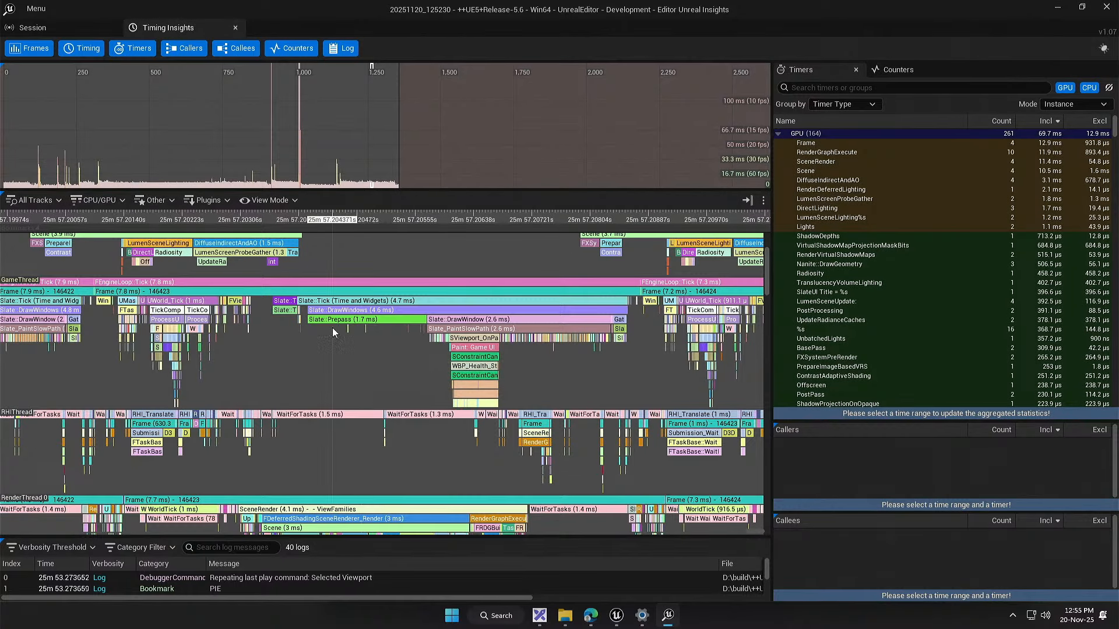
pyautogui.scroll(2, 332, 327)
pyautogui.moveTo(348, 352); pyautogui.dragTo(386, 366)
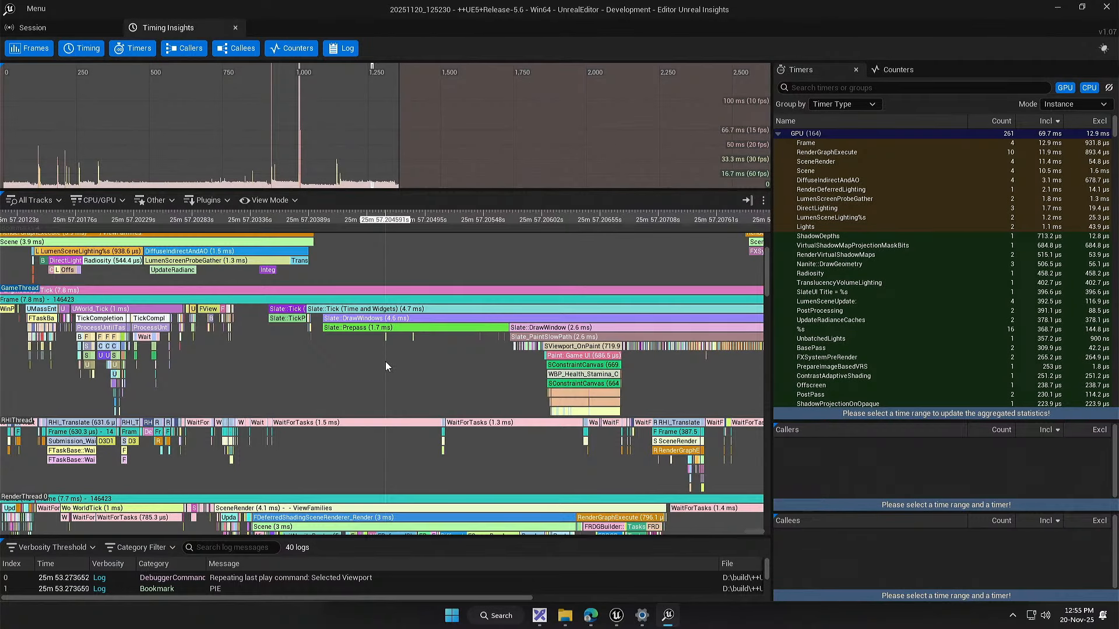
# Step: Examine the GameThread events of frame 146423 from WinPumpMessages and UWorld_Tick through Slate::TickPlatform to Slate::Prepass
pyautogui.moveTo(216, 377); pyautogui.dragTo(341, 387)
pyautogui.scroll(1, 348, 363)
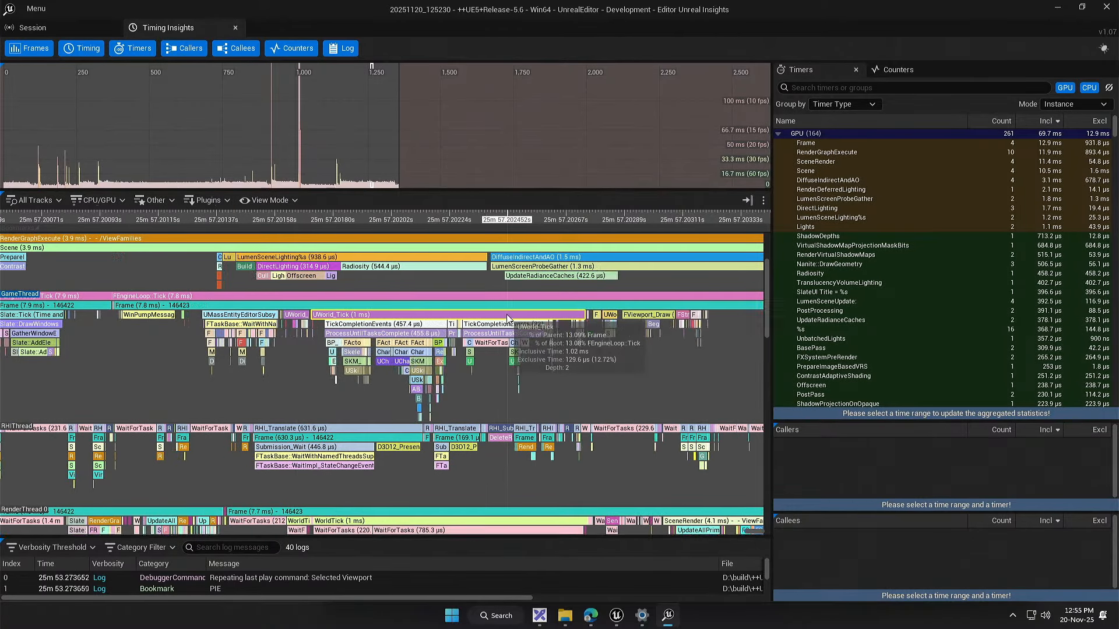
pyautogui.scroll(4, 166, 336)
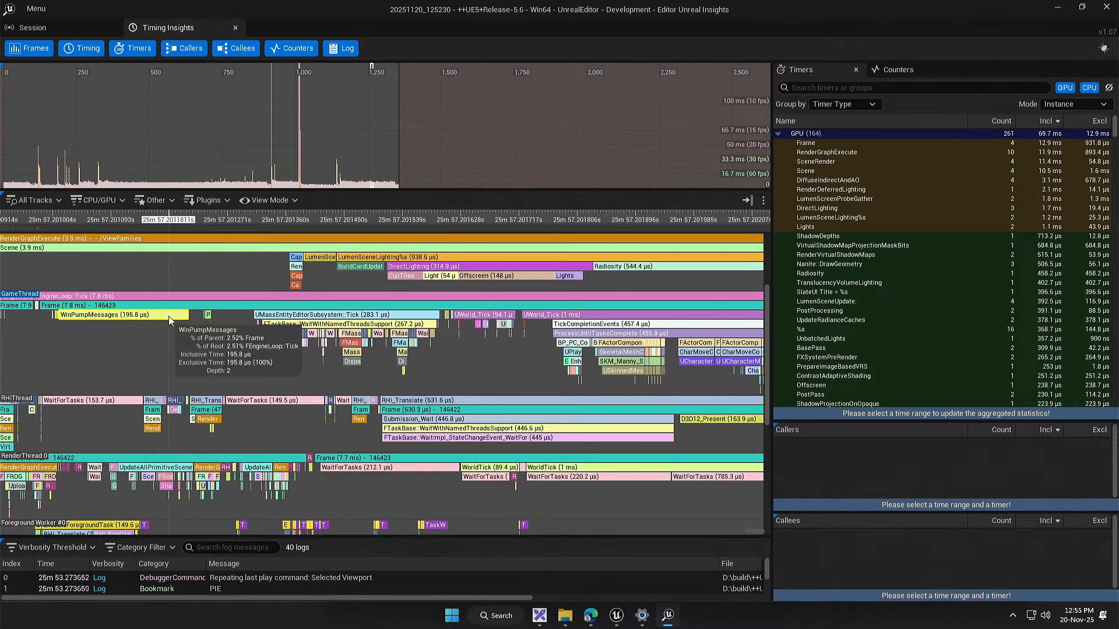
pyautogui.moveTo(417, 347); pyautogui.dragTo(13, 356)
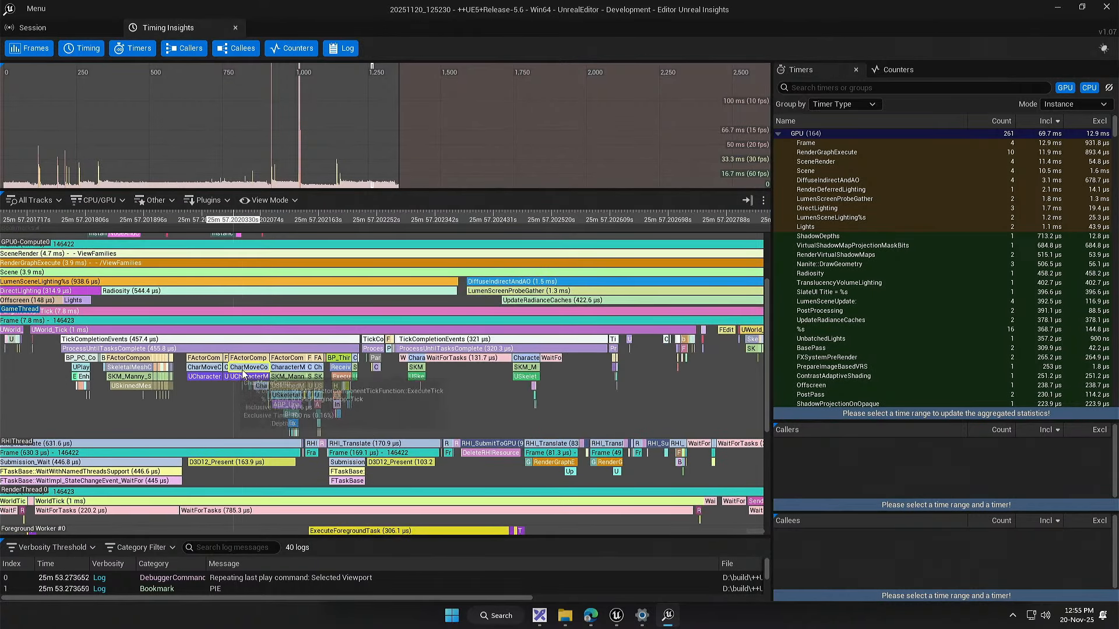
pyautogui.moveTo(529, 378); pyautogui.dragTo(21, 373)
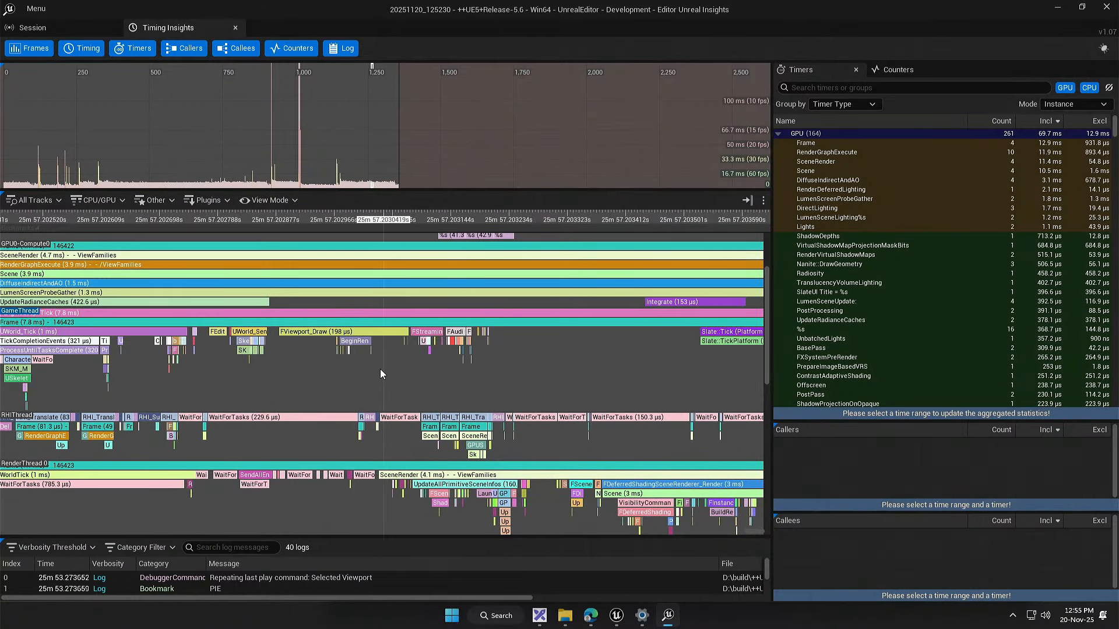
pyautogui.scroll(-4, 272, 347)
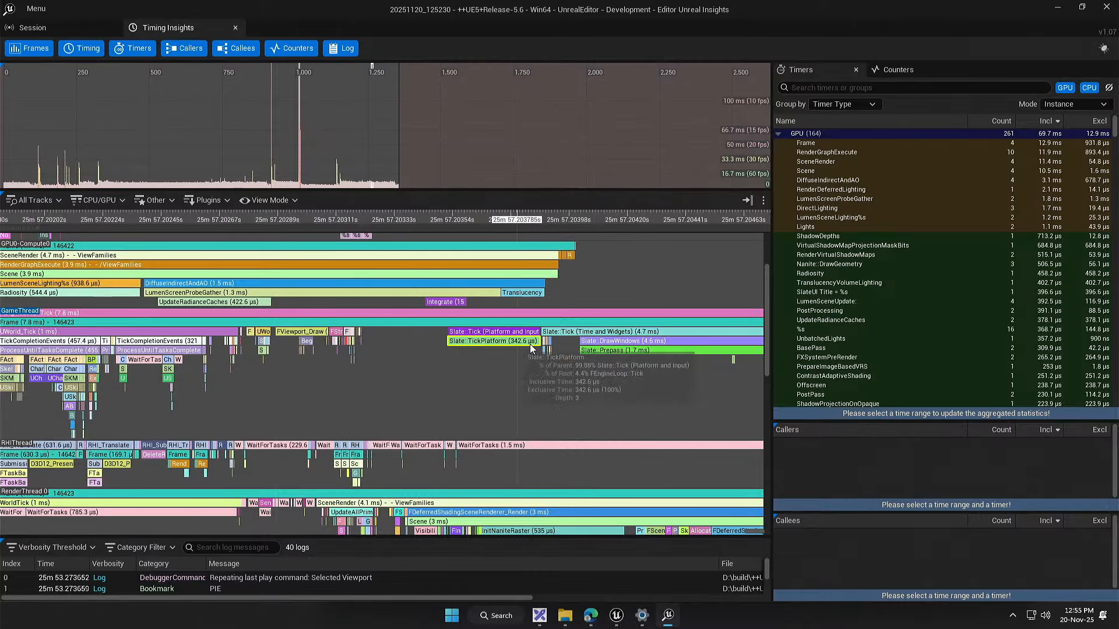
pyautogui.scroll(-1, 529, 344)
pyautogui.moveTo(530, 344); pyautogui.dragTo(166, 347)
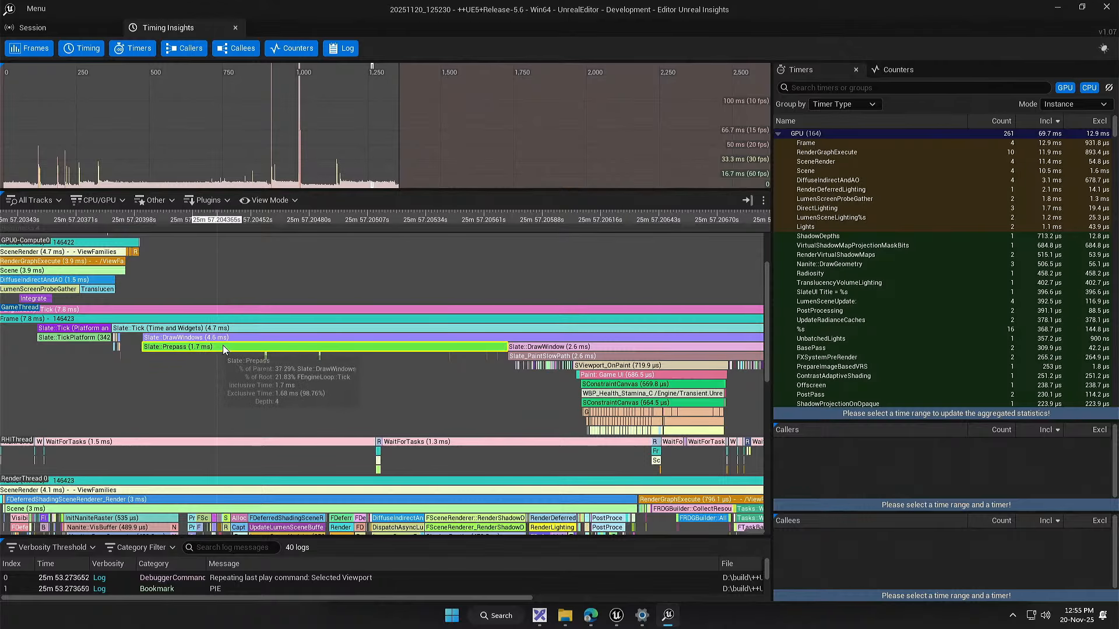
pyautogui.scroll(-5, 465, 343)
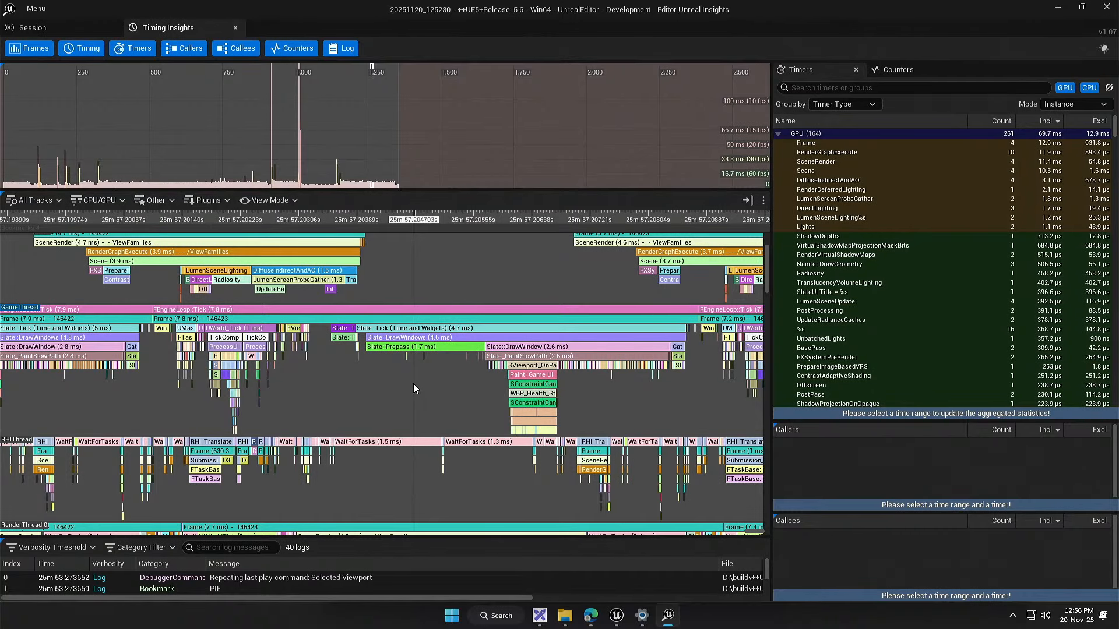
# Step: Inspect the Slate::Prepass and Slate::DrawWindow events of frame 146423, including the Game UI paint events beneath them
pyautogui.moveTo(413, 383); pyautogui.dragTo(341, 394)
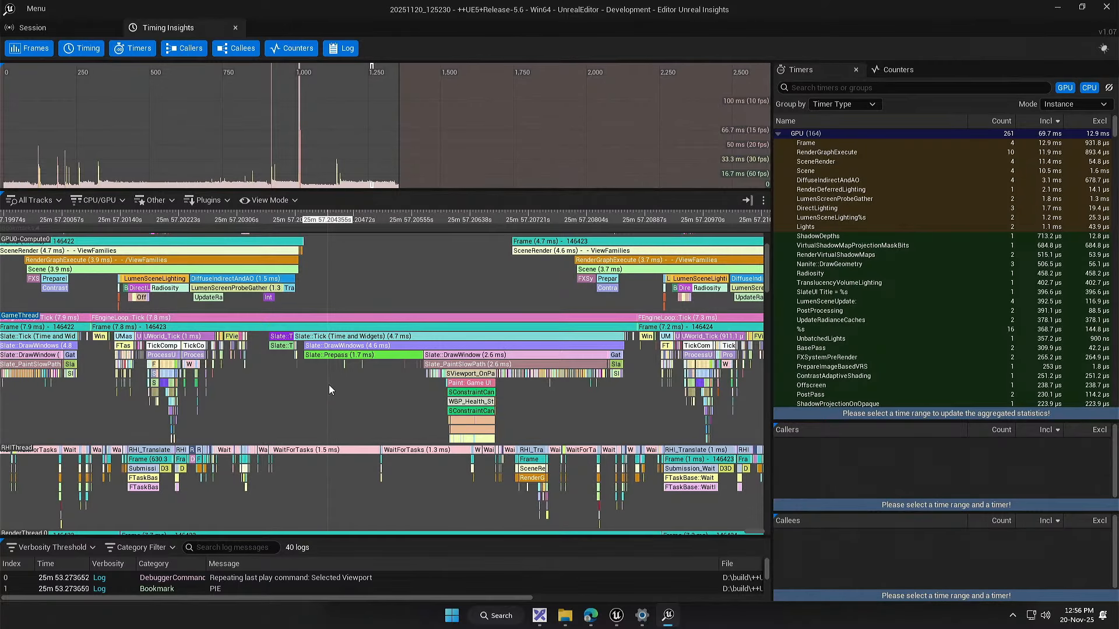
pyautogui.scroll(5, 519, 421)
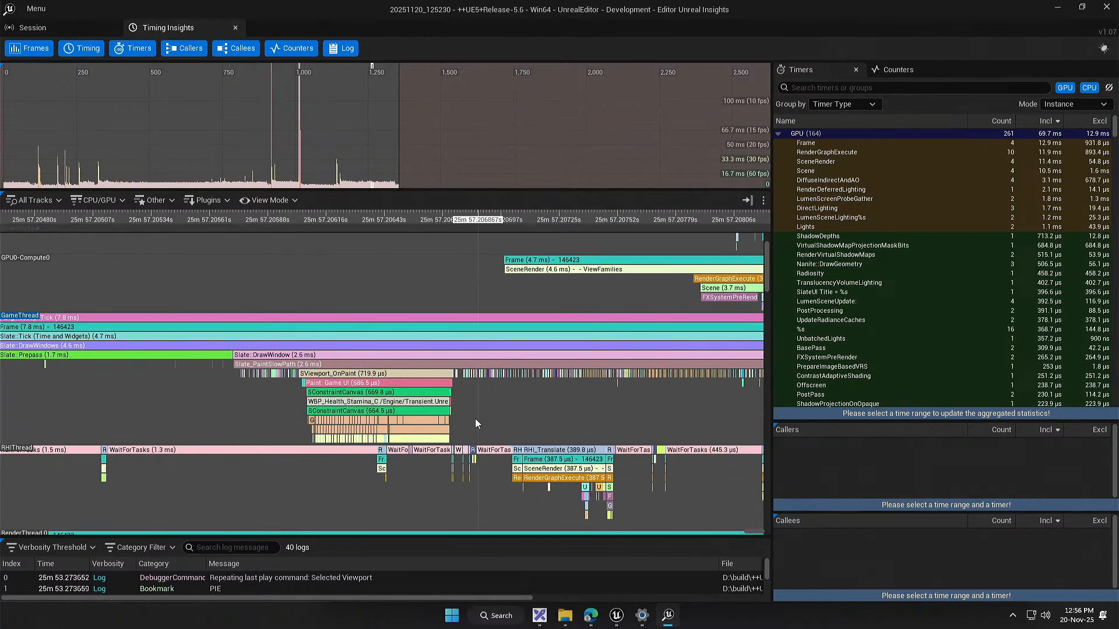
pyautogui.moveTo(161, 409); pyautogui.dragTo(432, 415)
pyautogui.scroll(-4, 424, 412)
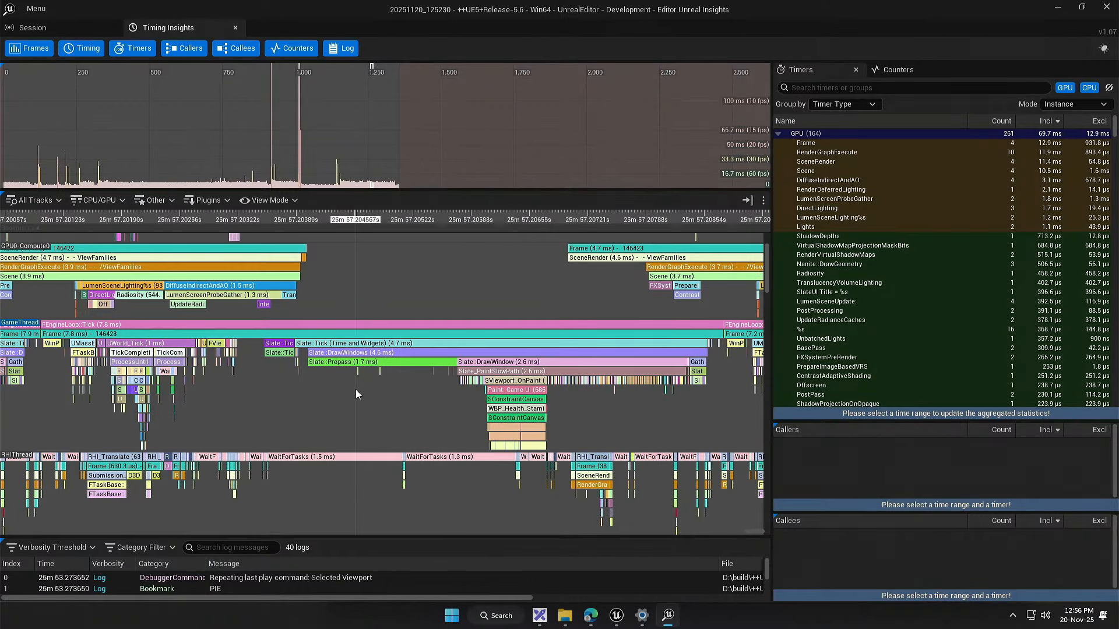
pyautogui.moveTo(346, 364)
pyautogui.mouseDown()
pyautogui.moveTo(411, 366)
pyautogui.moveTo(337, 368)
pyautogui.mouseUp()
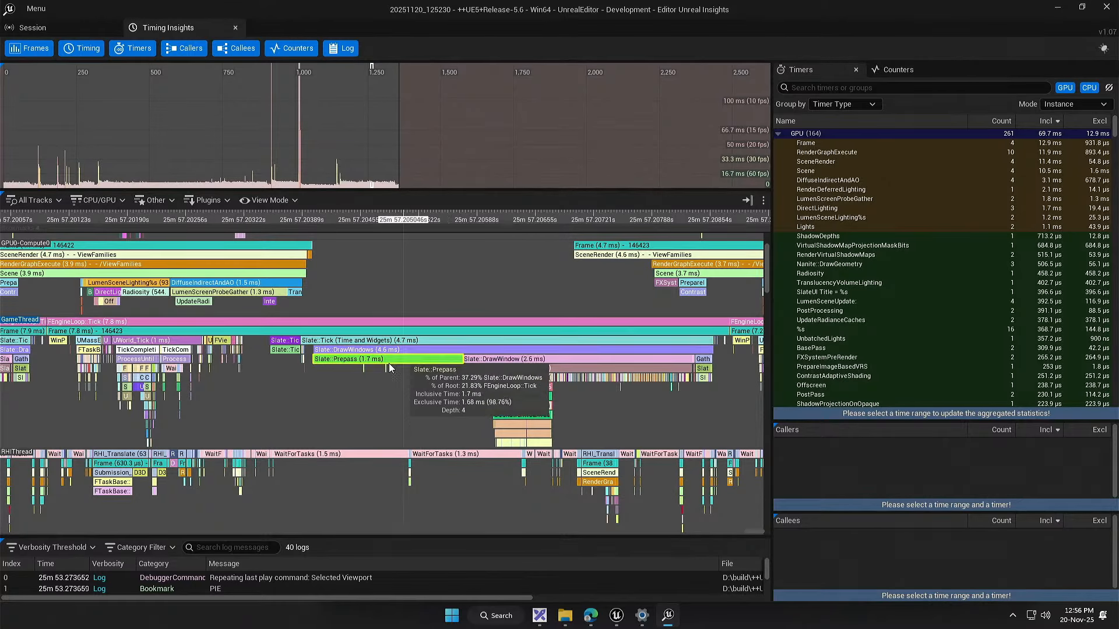
pyautogui.moveTo(412, 401); pyautogui.dragTo(391, 399)
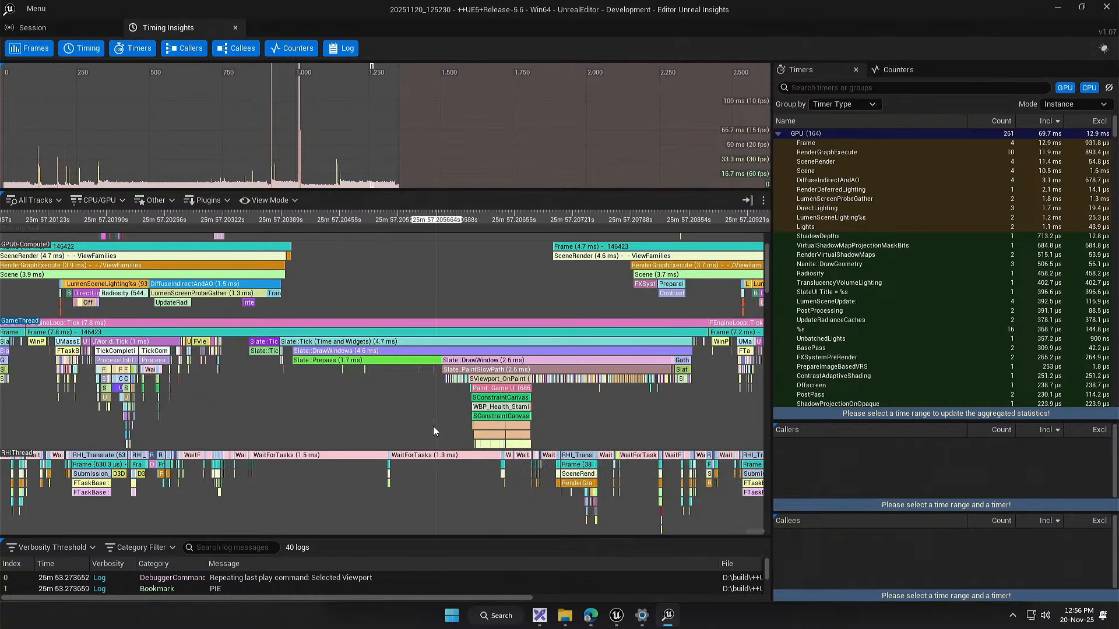
# Step: Switch to the Unreal Editor, play the Demo_Showcase level, walk towards the automatic door and stop the play session
pyautogui.moveTo(373, 9); pyautogui.dragTo(483, 528)
pyautogui.click(290, 45)
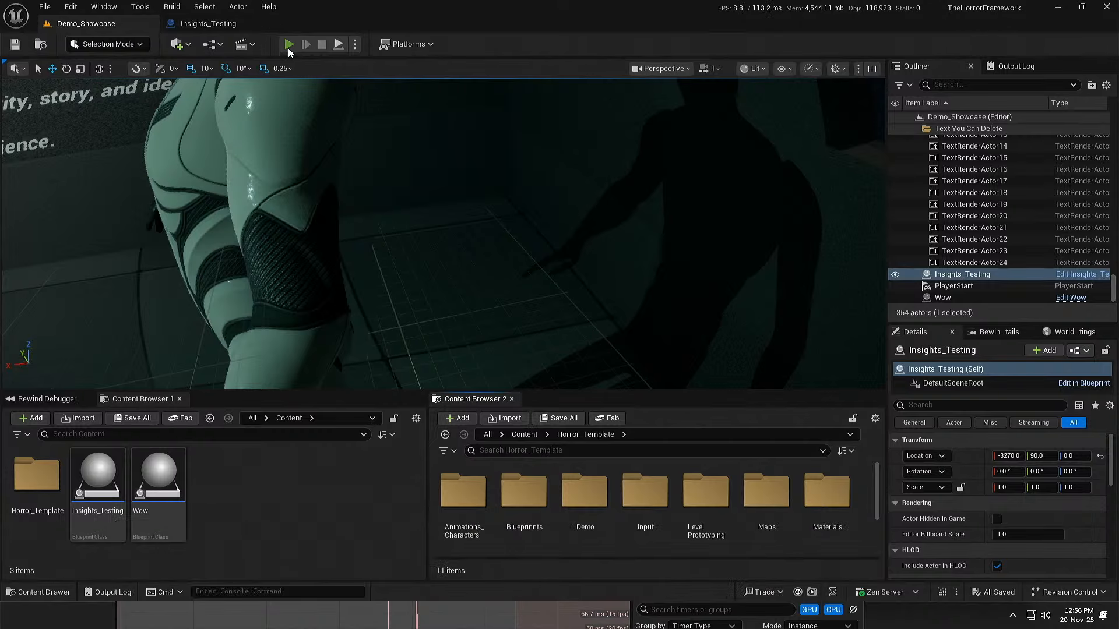
pyautogui.press('w')
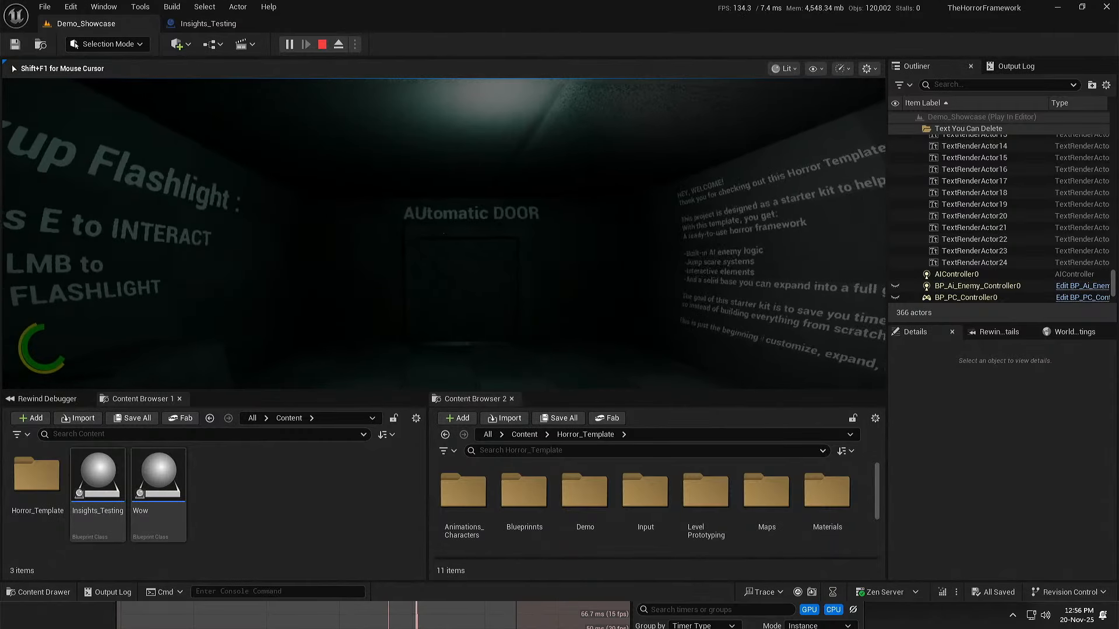
pyautogui.press('w')
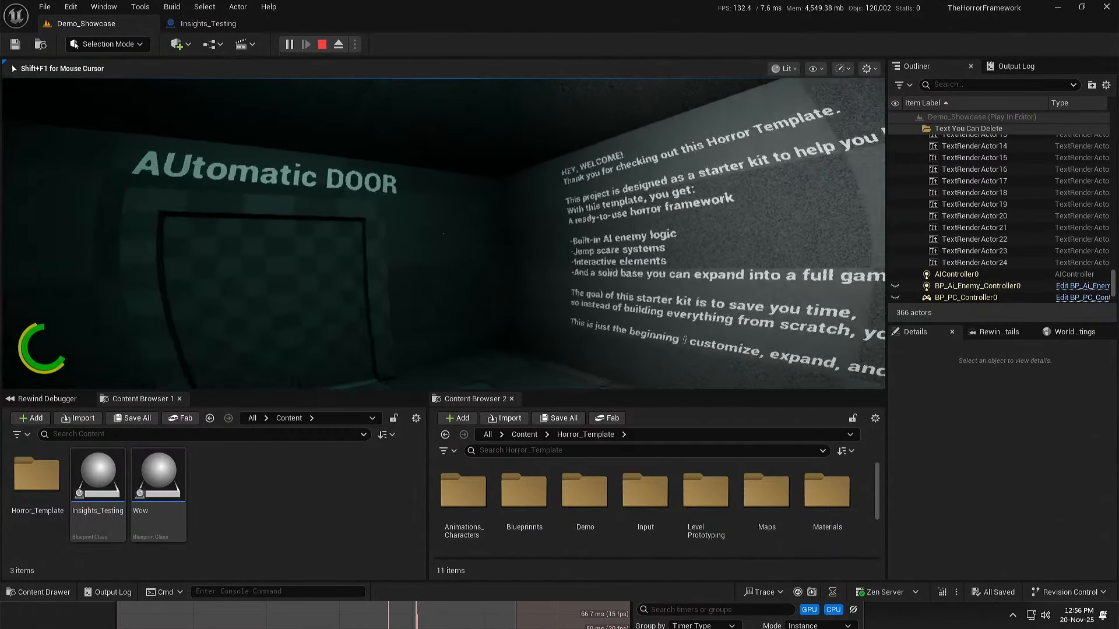
pyautogui.press('w')
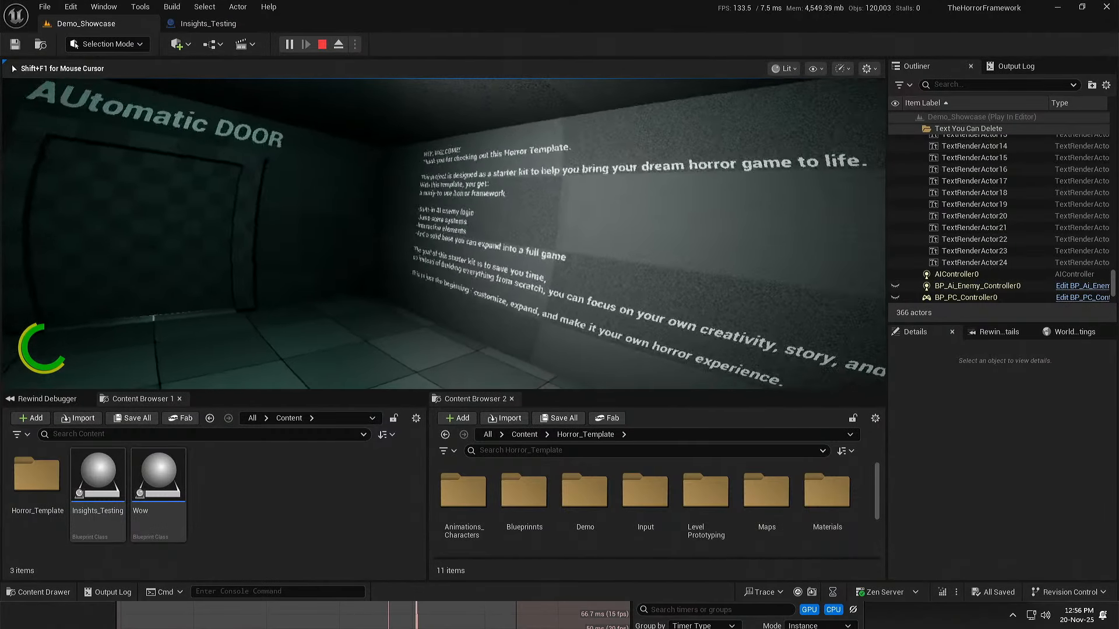
pyautogui.press('w')
pyautogui.press('super')
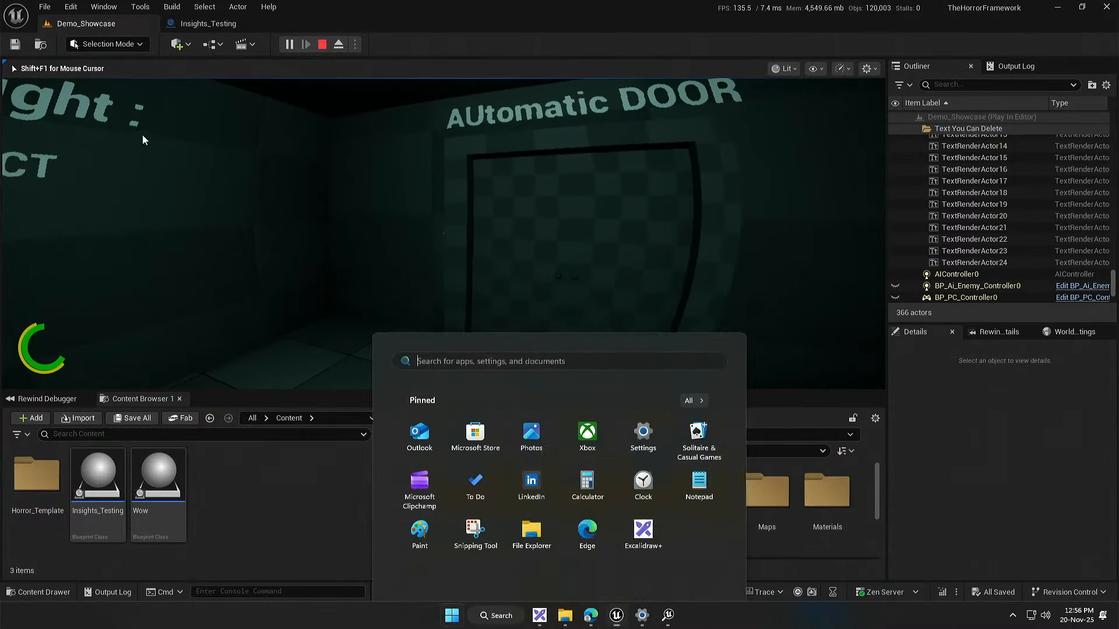
pyautogui.click(324, 46)
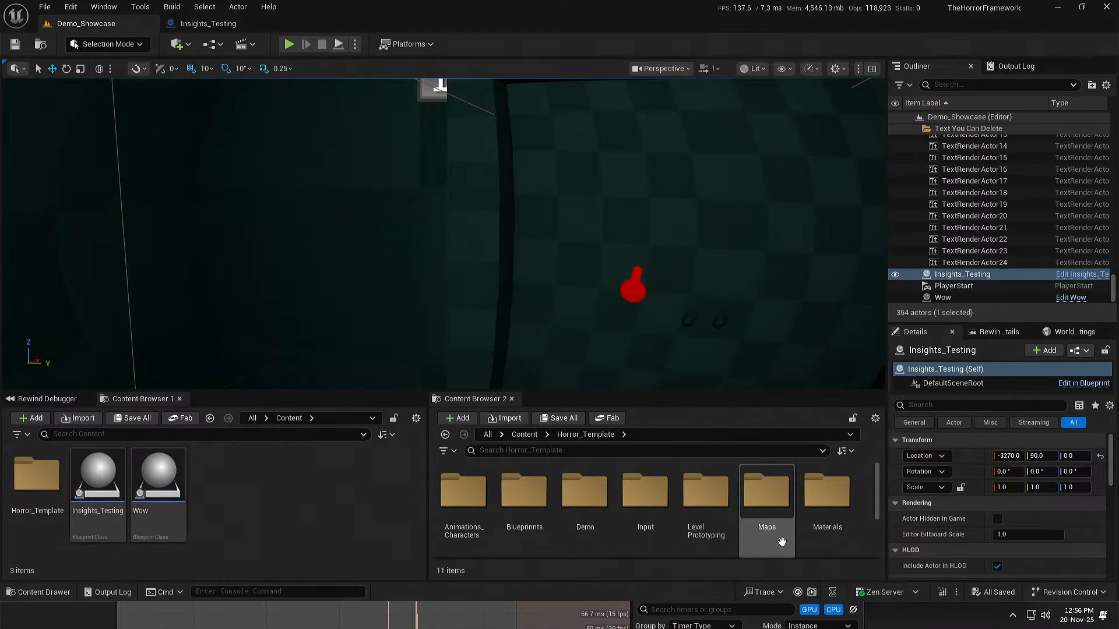
# Step: Return to Unreal Insights in full view and examine the GameThread, RHIThread and RenderThread events of frame 146422
pyautogui.click(508, 614)
pyautogui.moveTo(573, 534); pyautogui.dragTo(646, 5)
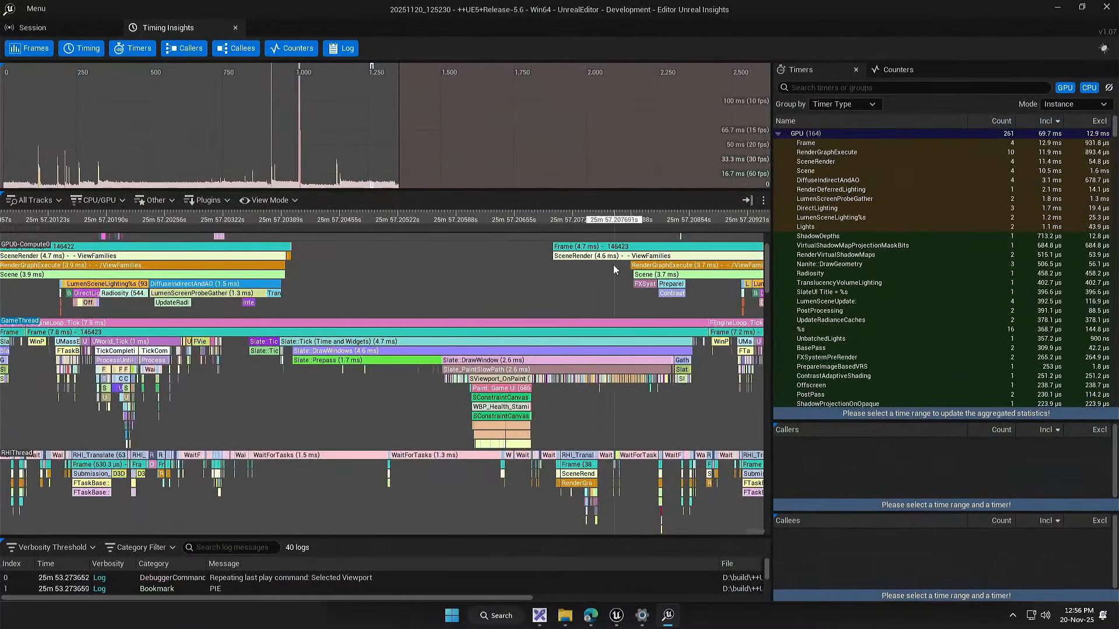
pyautogui.moveTo(334, 401); pyautogui.dragTo(568, 391)
pyautogui.moveTo(456, 393); pyautogui.dragTo(562, 353)
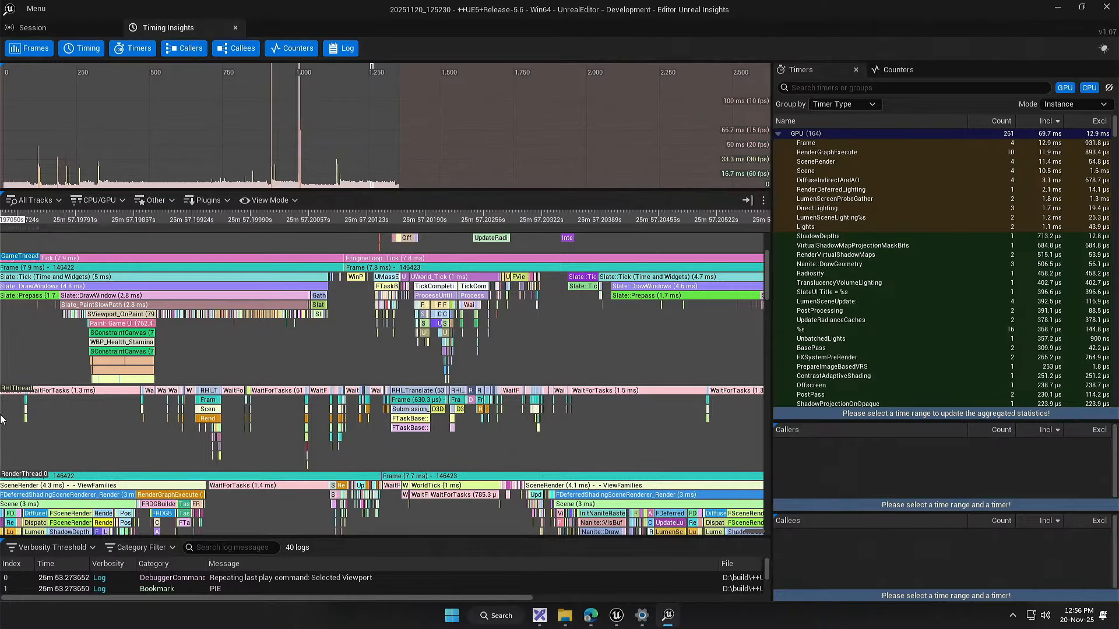
pyautogui.moveTo(44, 404); pyautogui.dragTo(317, 381)
pyautogui.moveTo(215, 389); pyautogui.dragTo(190, 387)
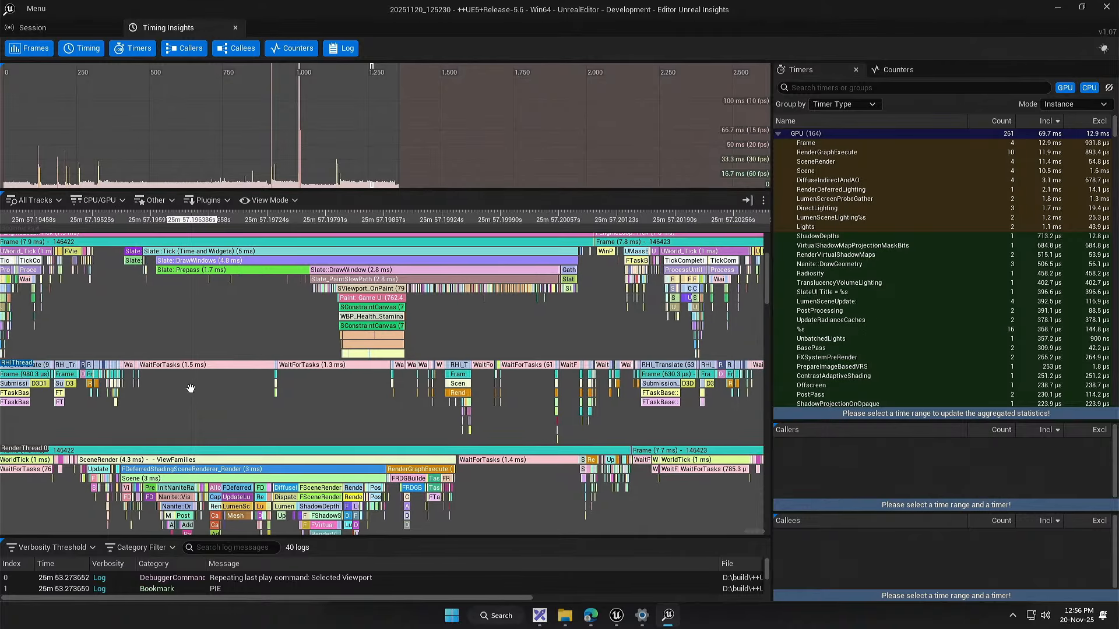
pyautogui.moveTo(358, 400); pyautogui.dragTo(292, 355)
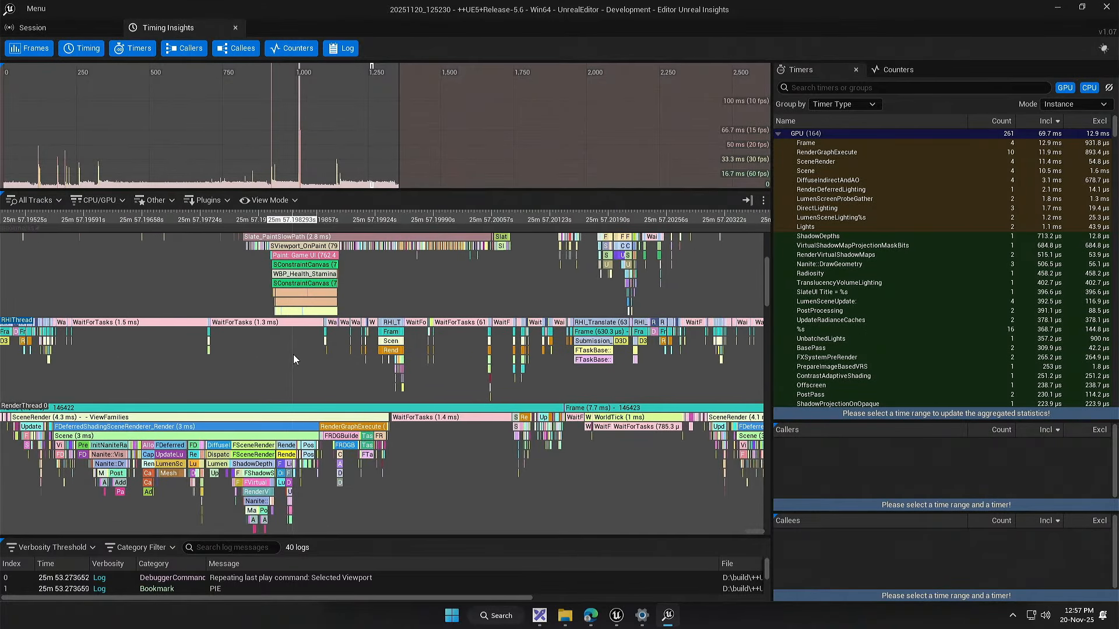
# Step: Compare the RHIThread and RenderThread events across frames 146421 to 146424
pyautogui.scroll(-2, 292, 355)
pyautogui.moveTo(359, 425); pyautogui.dragTo(433, 412)
pyautogui.moveTo(297, 315); pyautogui.dragTo(346, 353)
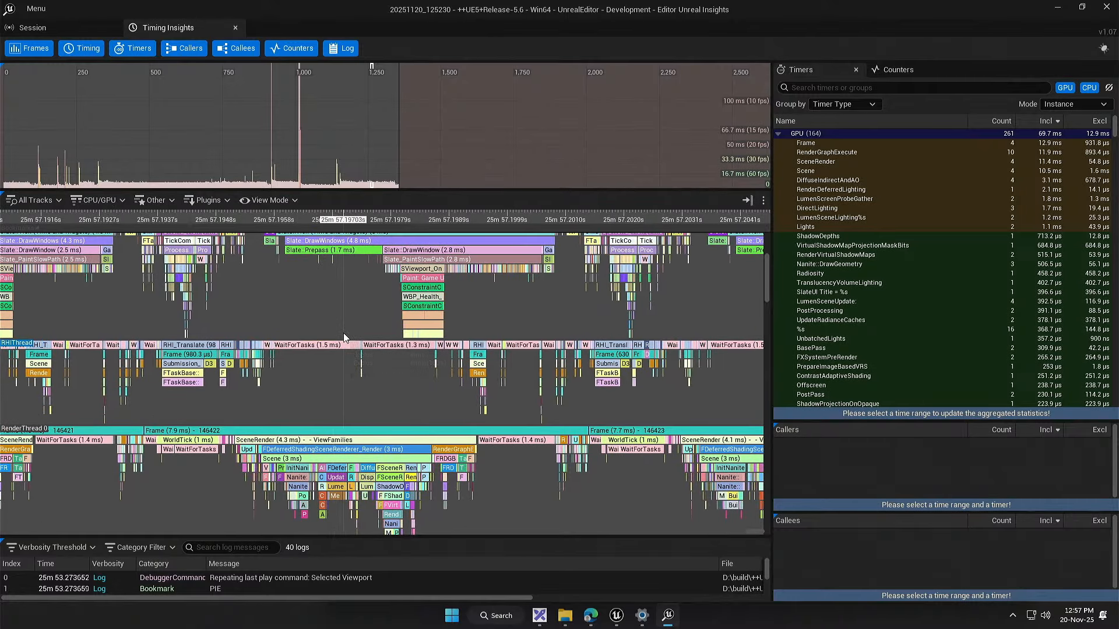
pyautogui.scroll(-1, 344, 333)
pyautogui.moveTo(402, 401); pyautogui.dragTo(215, 365)
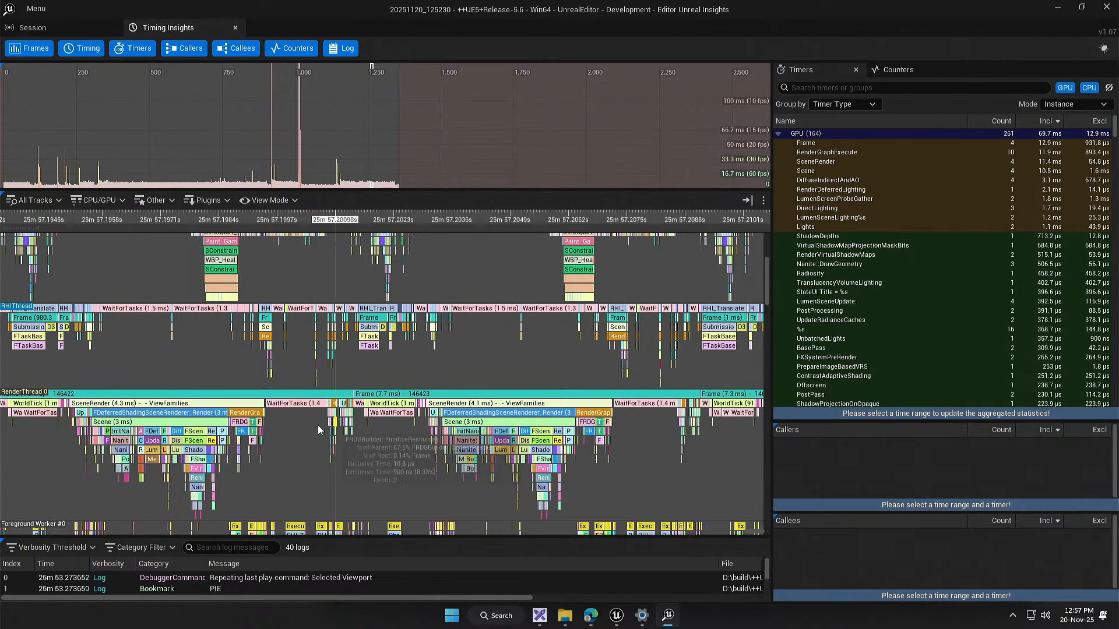
pyautogui.scroll(-3, 484, 435)
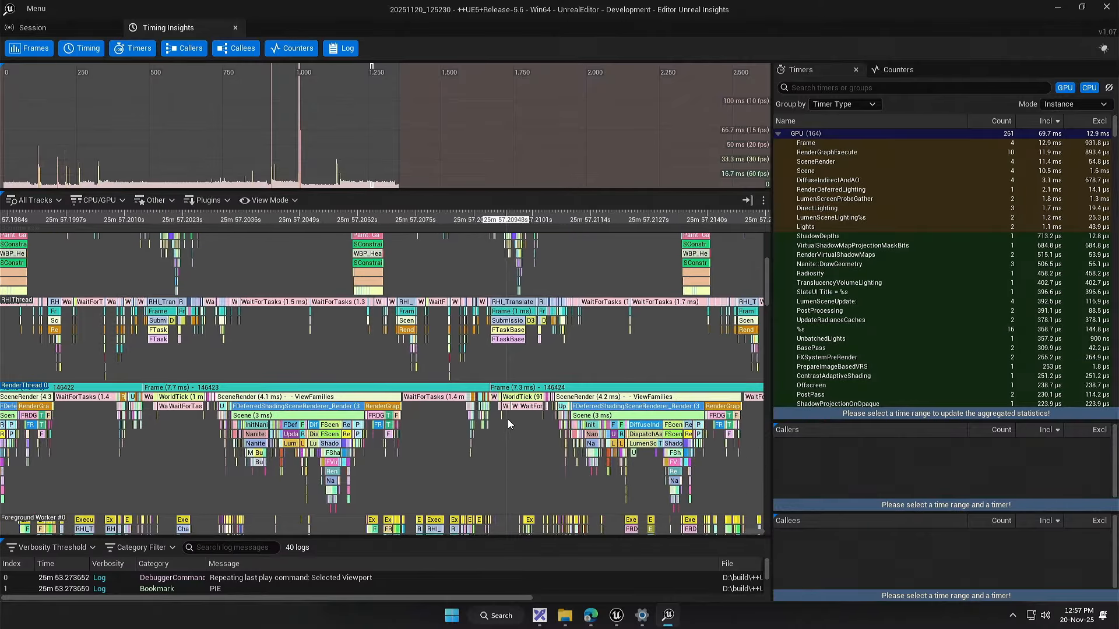
pyautogui.moveTo(431, 341); pyautogui.dragTo(436, 480)
pyautogui.moveTo(415, 390); pyautogui.dragTo(422, 394)
# Step: Close Unreal Insights and reopen the recent trace 20251120_125230 from the Unreal Editor
pyautogui.click(1106, 7)
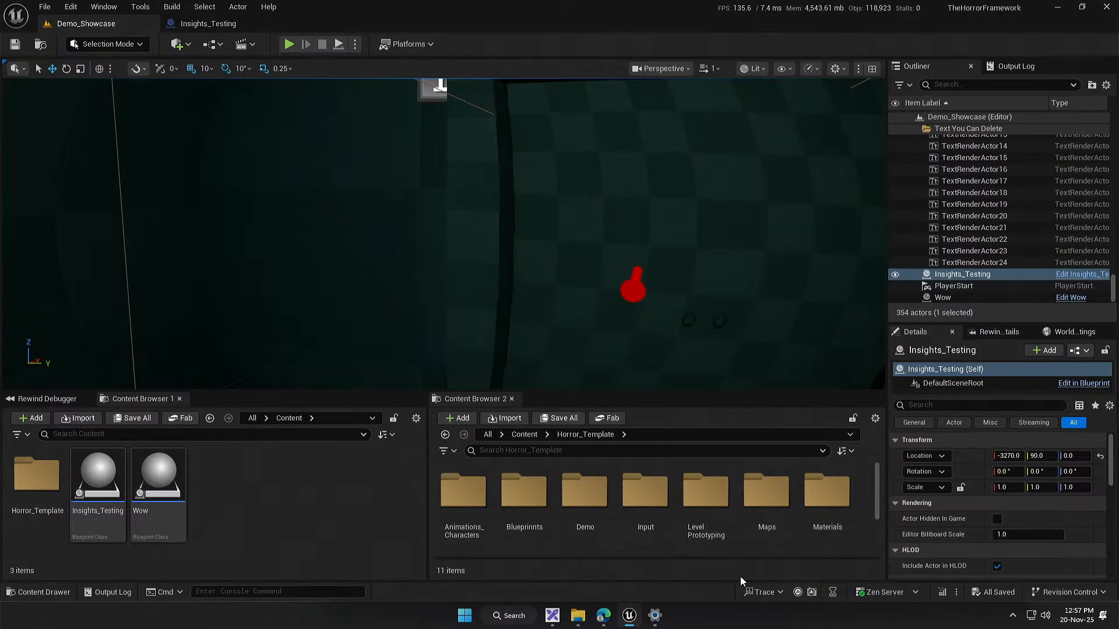
pyautogui.click(777, 593)
pyautogui.moveTo(839, 572)
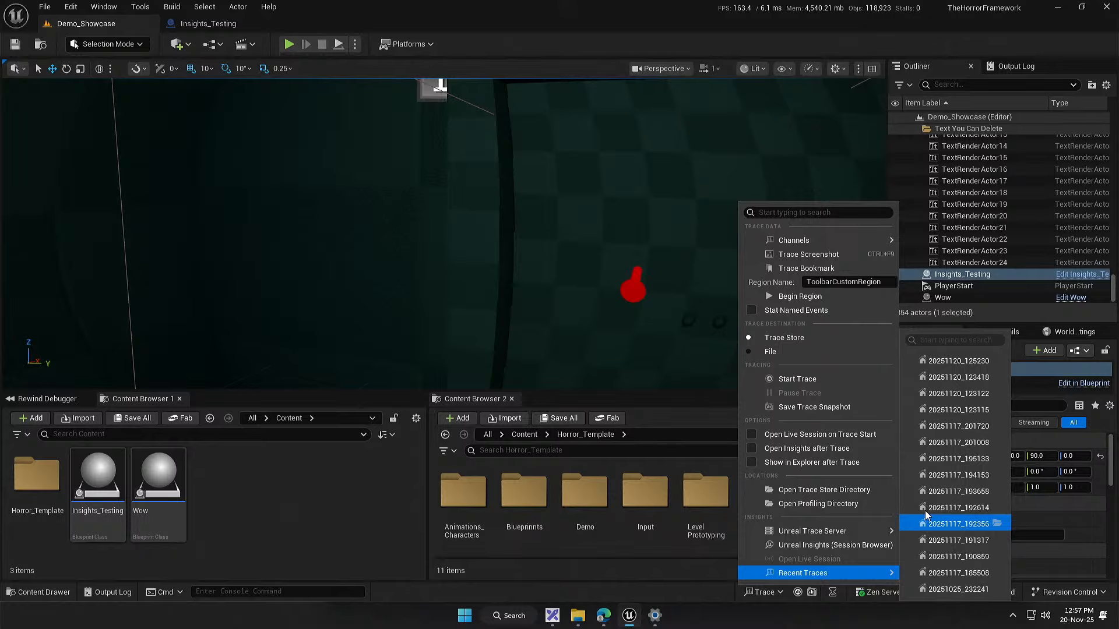
pyautogui.click(950, 366)
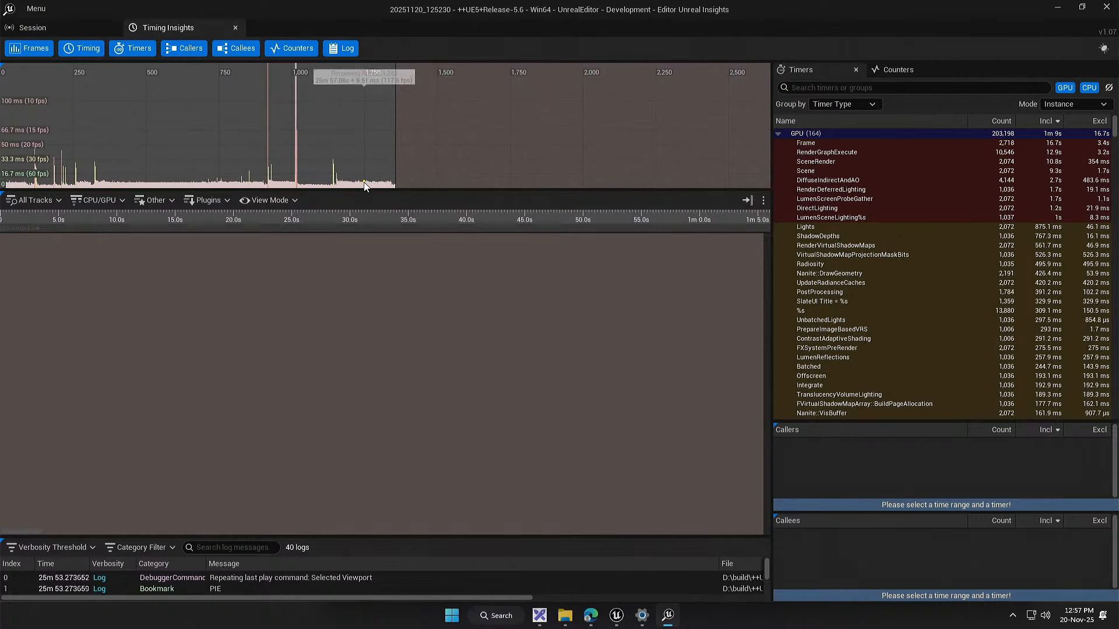
# Step: Jump to a frame near the 1,250 mark of the frame overview and bring frames 146415 and 146416 into view
pyautogui.click(369, 175)
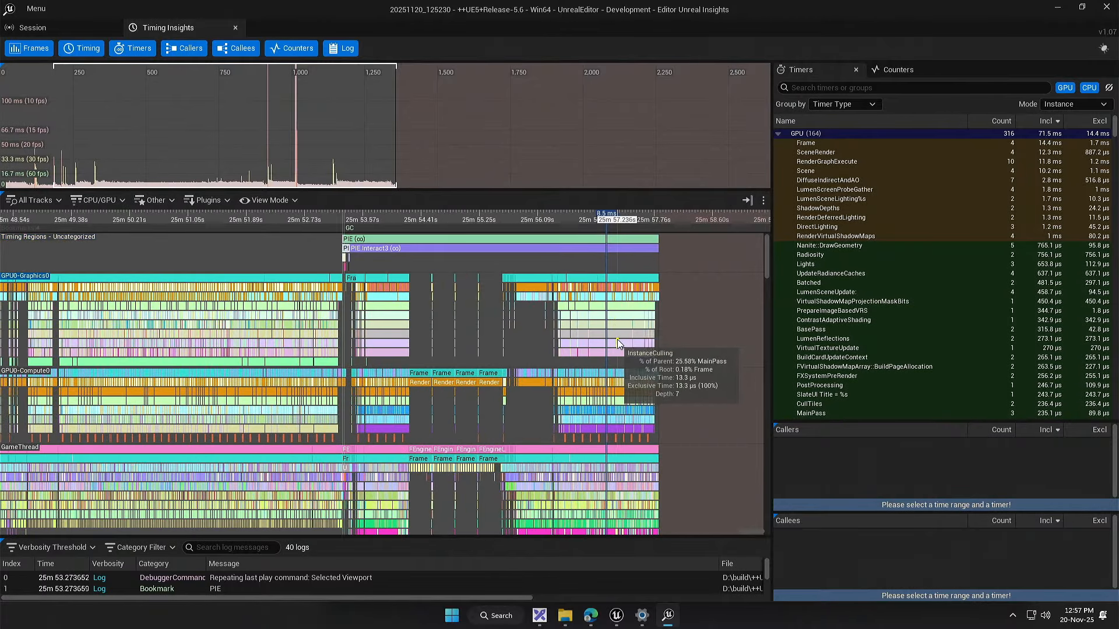
pyautogui.scroll(15, 611, 338)
pyautogui.scroll(3, 431, 353)
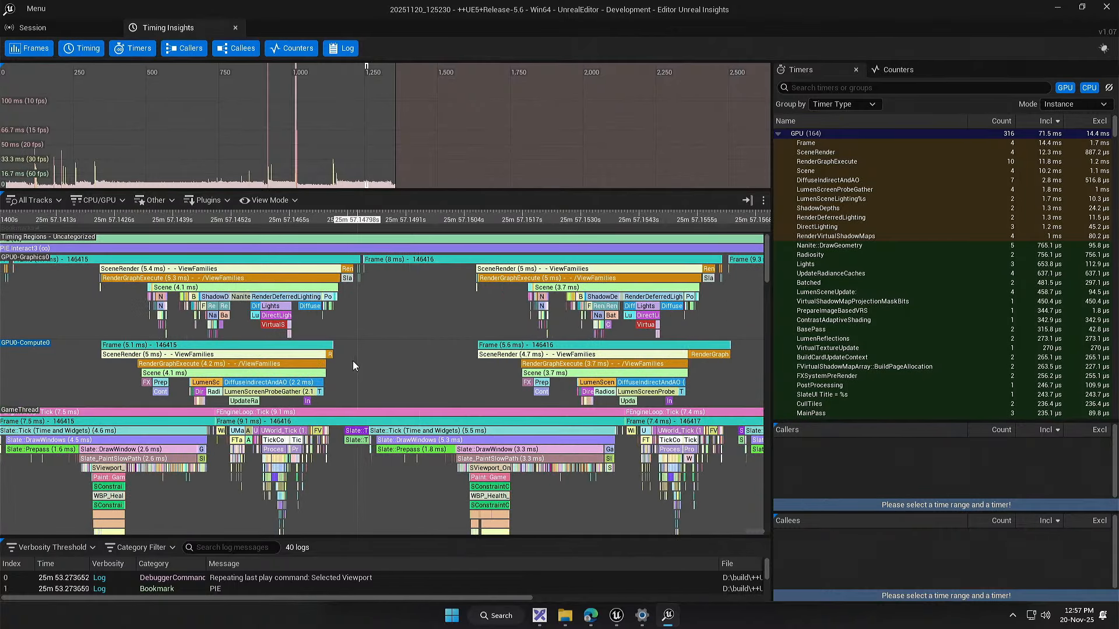
# Step: Compare the GPU0-Graphics0, GPU0-Compute0 and GameThread events of frames 146414 and 146415
pyautogui.moveTo(248, 335); pyautogui.dragTo(551, 310)
pyautogui.moveTo(378, 298); pyautogui.dragTo(366, 344)
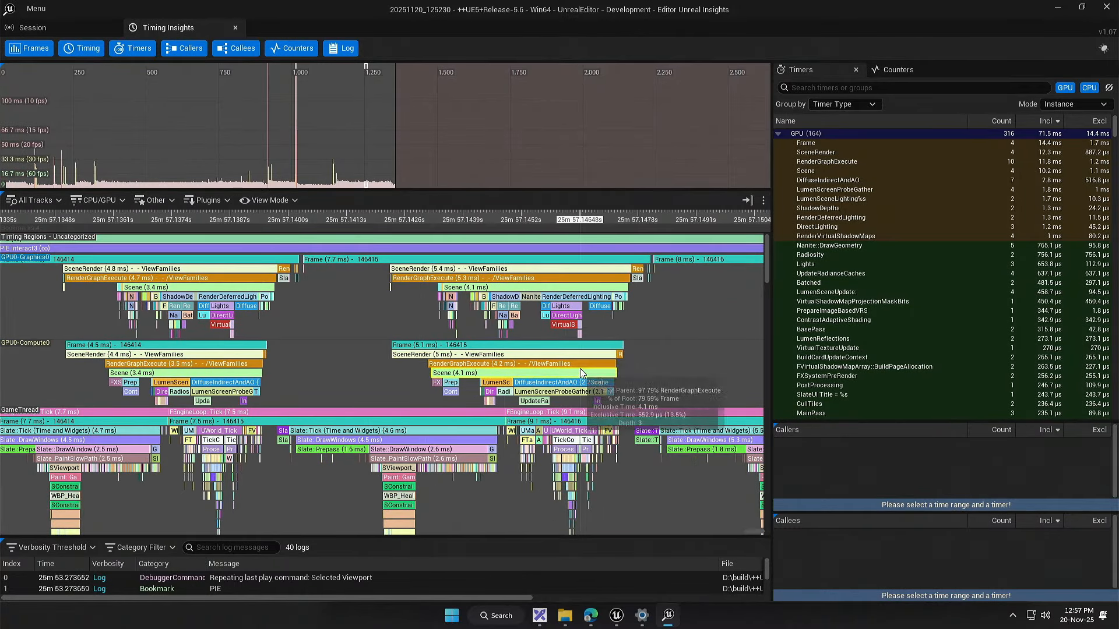
pyautogui.moveTo(641, 379); pyautogui.dragTo(539, 362)
pyautogui.moveTo(550, 480); pyautogui.dragTo(669, 480)
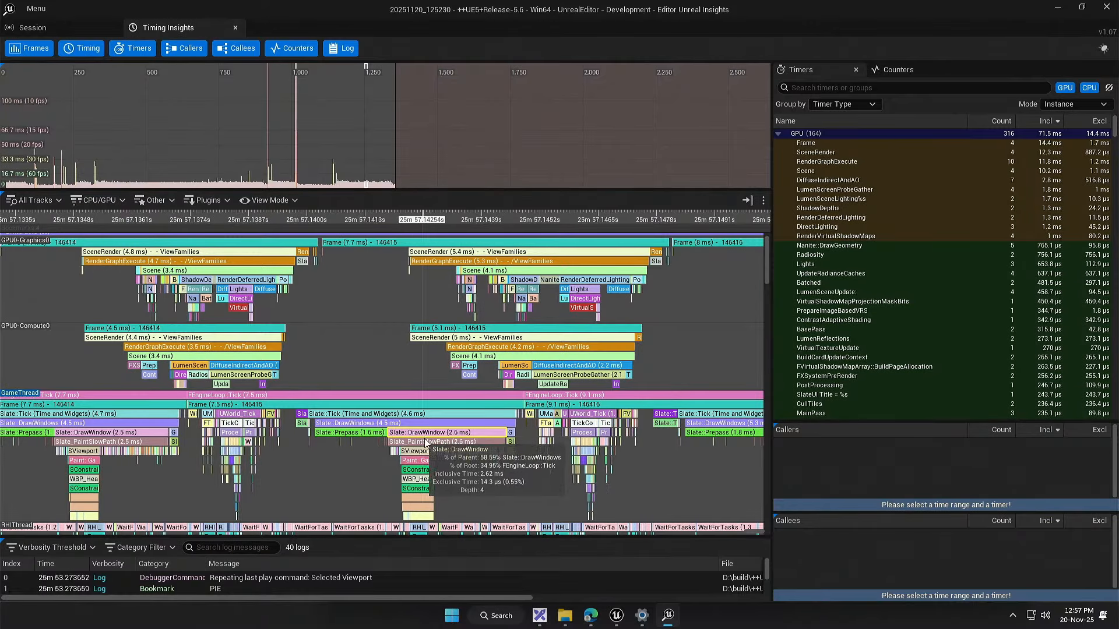
pyautogui.moveTo(489, 453); pyautogui.dragTo(452, 401)
pyautogui.moveTo(386, 341); pyautogui.dragTo(410, 418)
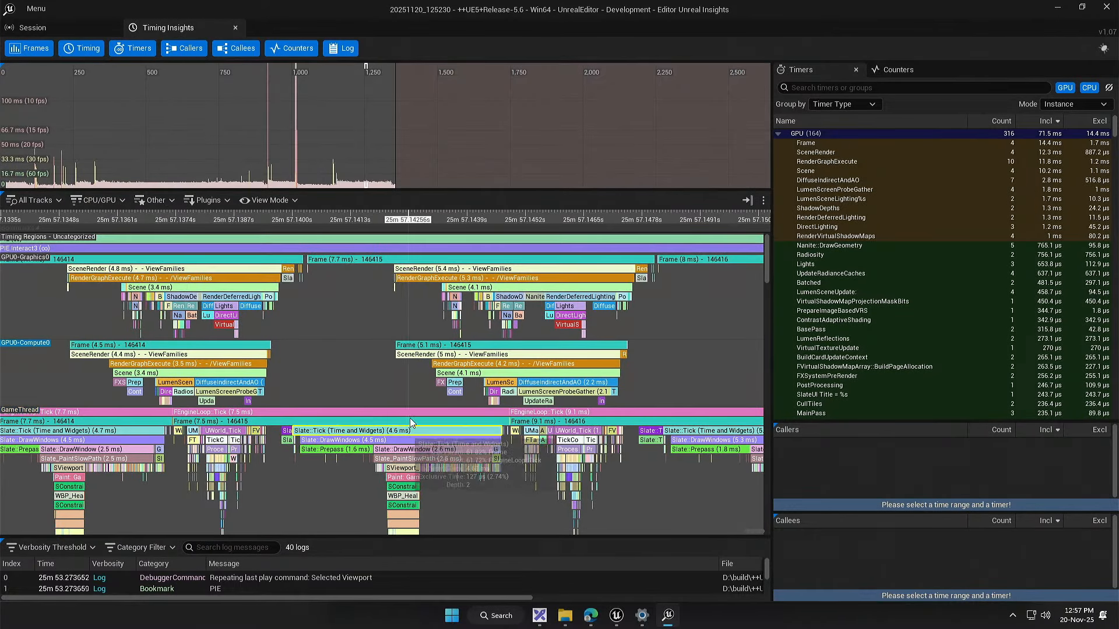
# Step: Compare the GameThread ticks of frames 146413 to 146415, focusing on the Slate events of frame 146415
pyautogui.moveTo(395, 346); pyautogui.dragTo(584, 313)
pyautogui.scroll(-2, 491, 347)
pyautogui.scroll(-1, 207, 358)
pyautogui.scroll(2, 523, 335)
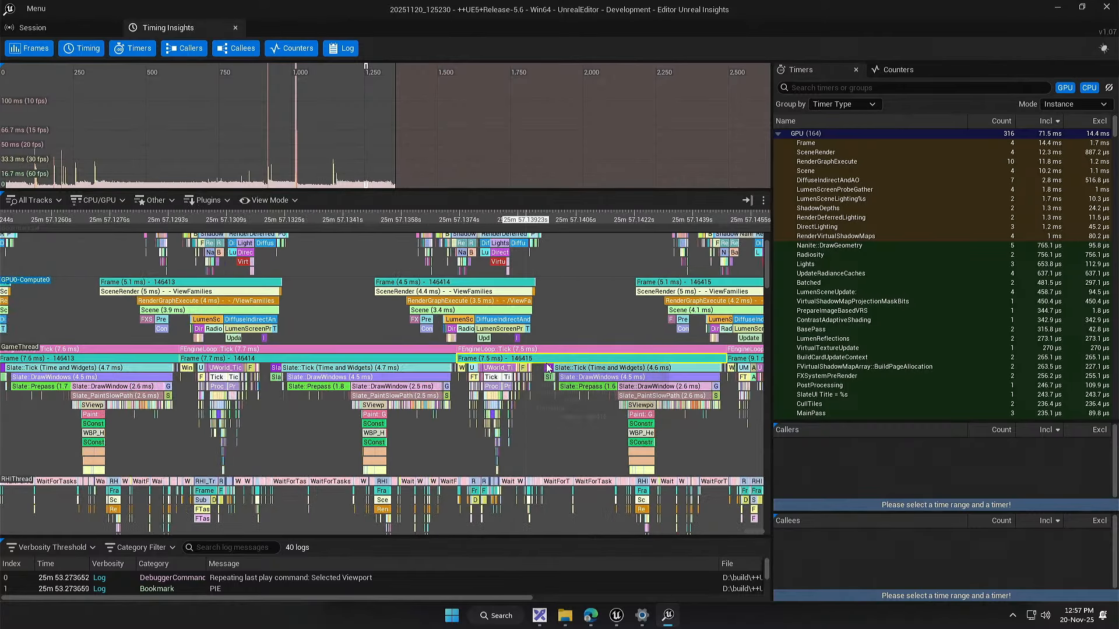
pyautogui.moveTo(561, 405); pyautogui.dragTo(260, 387)
pyautogui.scroll(3, 401, 415)
pyautogui.scroll(2, 260, 387)
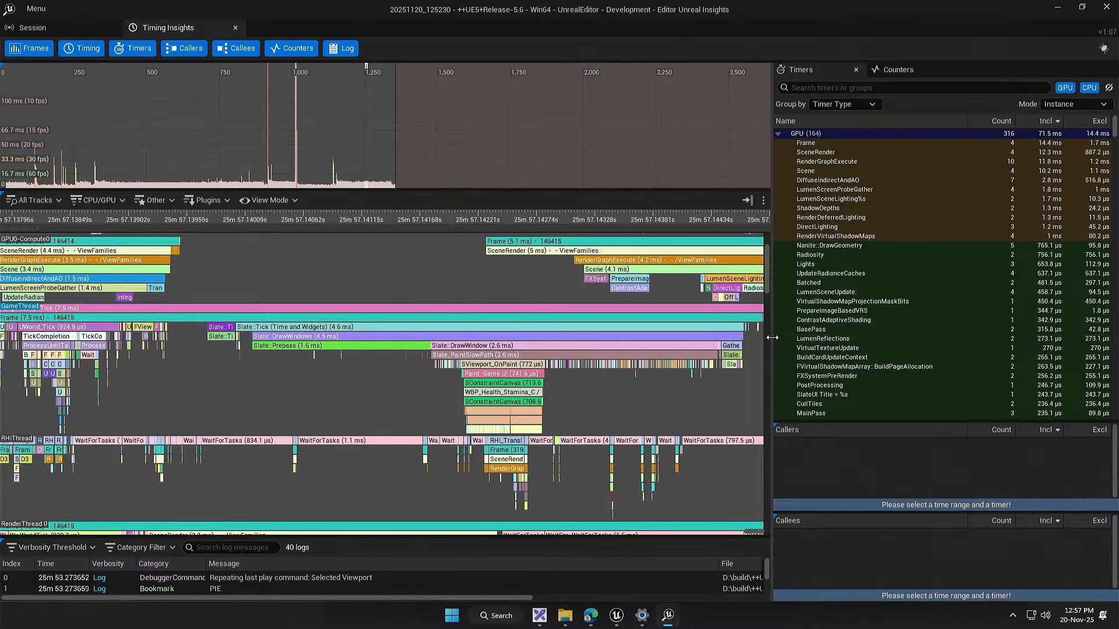
# Step: Widen the timing view and bring the GameThread's UWorld_Tick event of frame 146415 into focus
pyautogui.moveTo(774, 343); pyautogui.dragTo(872, 341)
pyautogui.moveTo(324, 417); pyautogui.dragTo(406, 445)
pyautogui.scroll(-1, 459, 428)
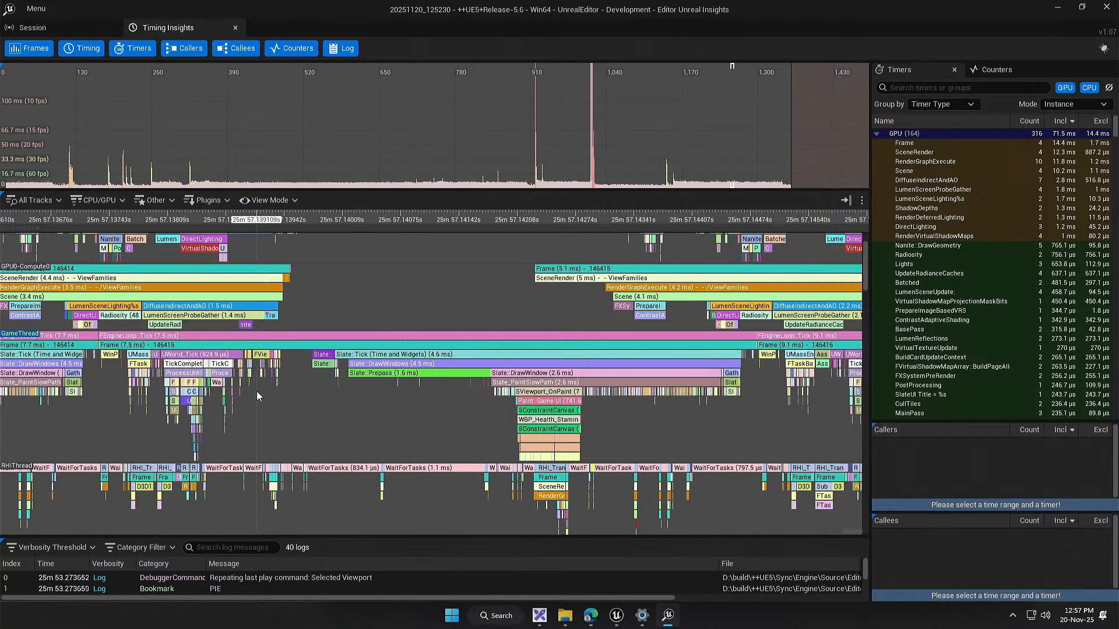
pyautogui.moveTo(261, 382); pyautogui.dragTo(290, 380)
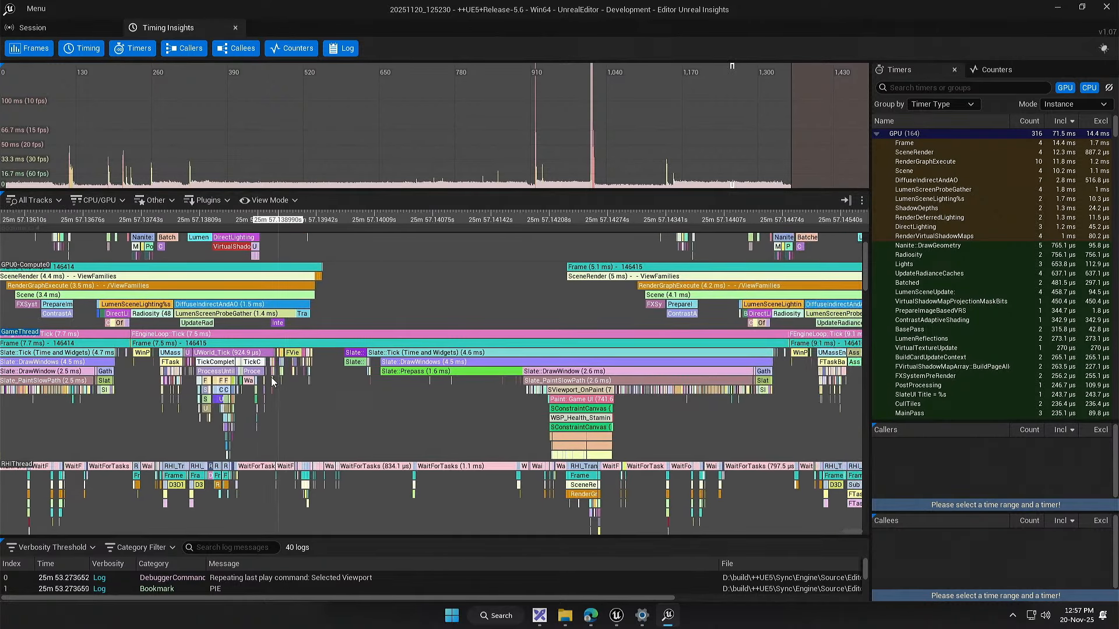
pyautogui.moveTo(360, 388); pyautogui.dragTo(503, 367)
pyautogui.scroll(2, 372, 341)
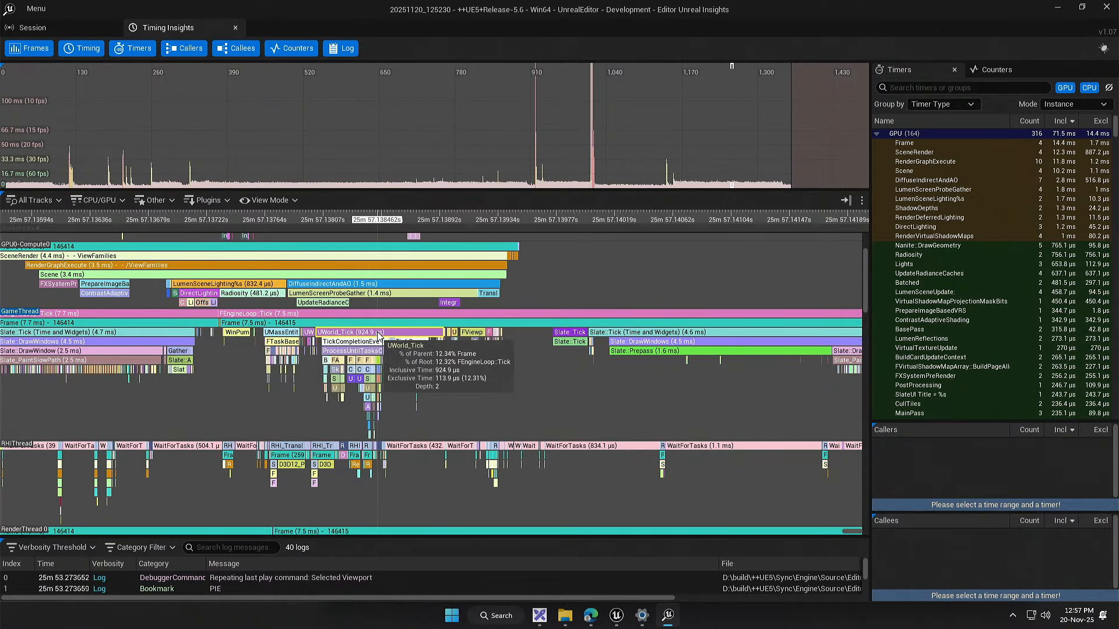
# Step: Select the UWorld_Tick event of frame 146415 and mark its full time range
pyautogui.click(382, 332)
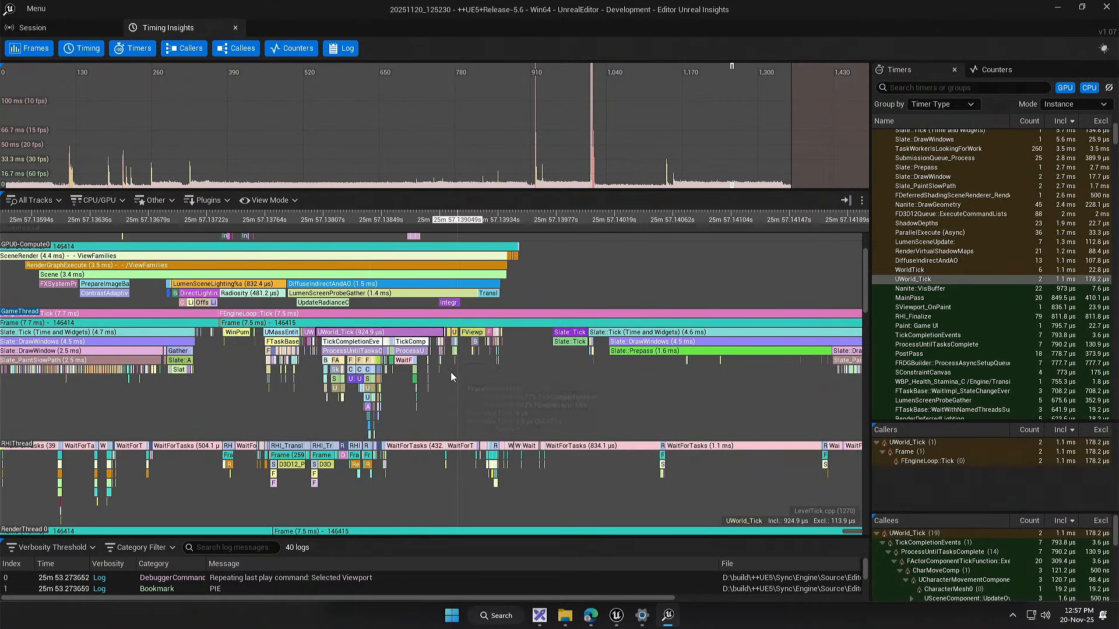
pyautogui.rightClick(344, 337)
pyautogui.click(296, 416)
pyautogui.scroll(3, 338, 349)
pyautogui.rightClick(341, 348)
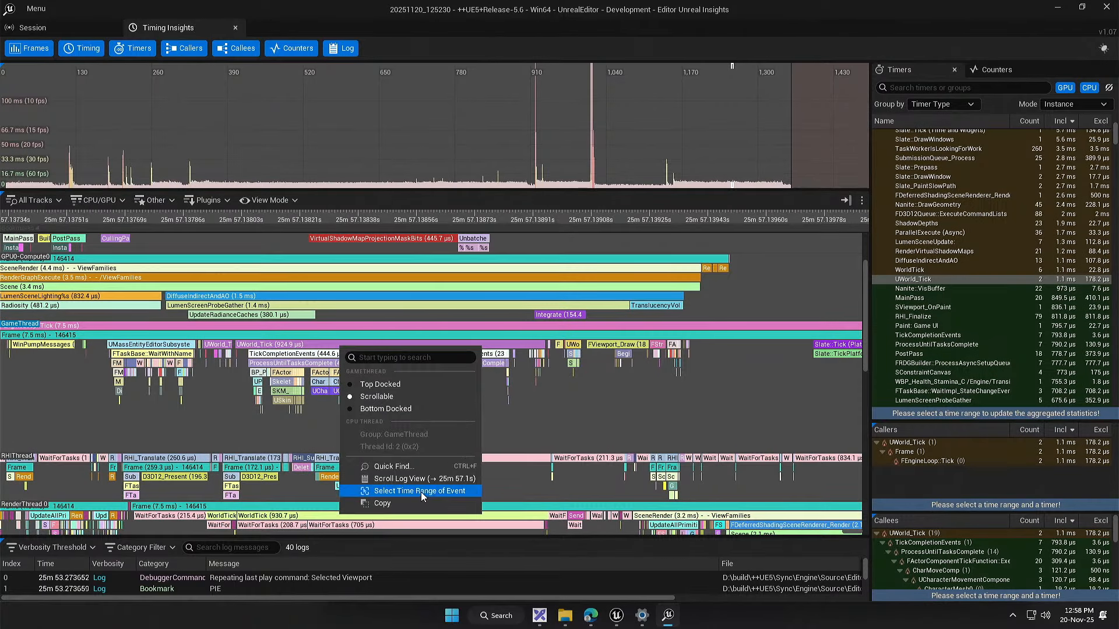
pyautogui.click(418, 491)
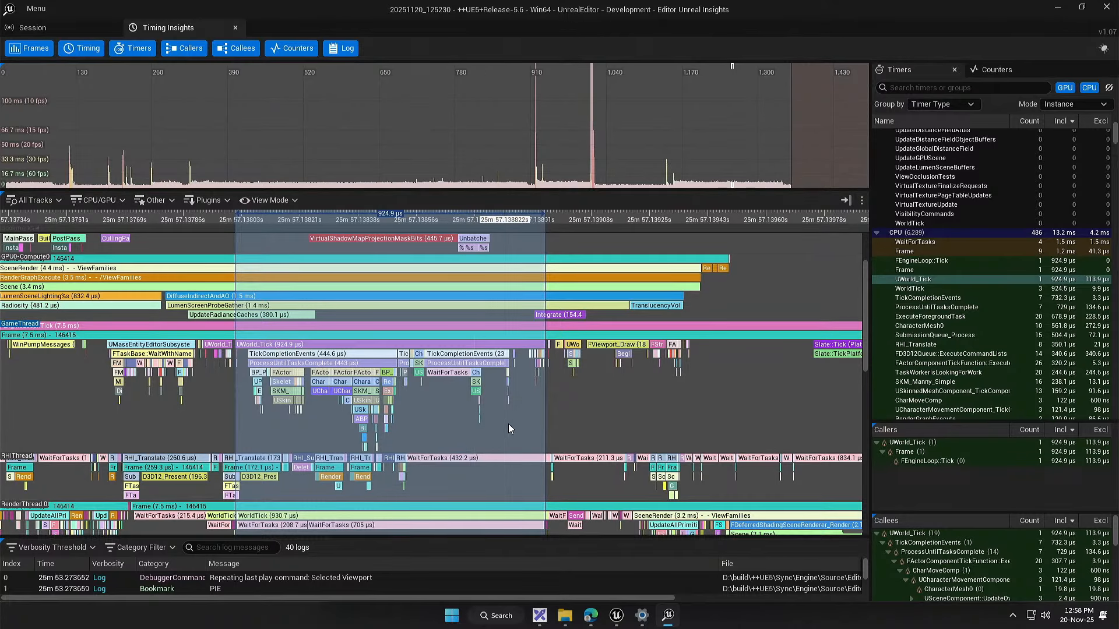
# Step: Examine the GameThread, RHIThread, RenderThread and worker thread events that run within the selected UWorld_Tick range
pyautogui.moveTo(574, 431); pyautogui.dragTo(580, 298)
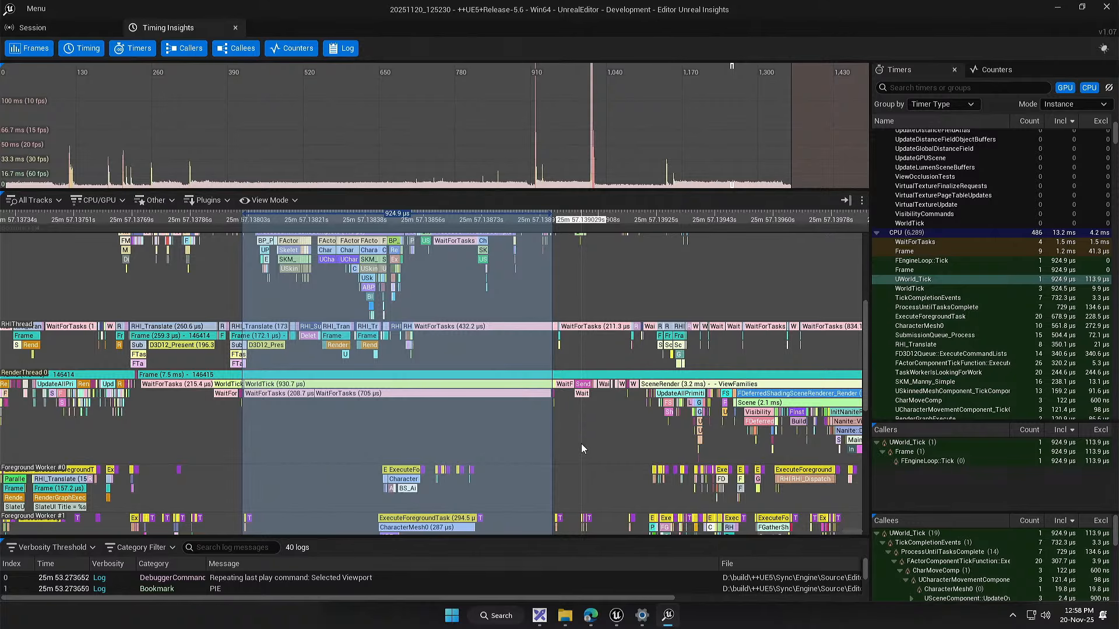
pyautogui.moveTo(492, 352); pyautogui.dragTo(437, 442)
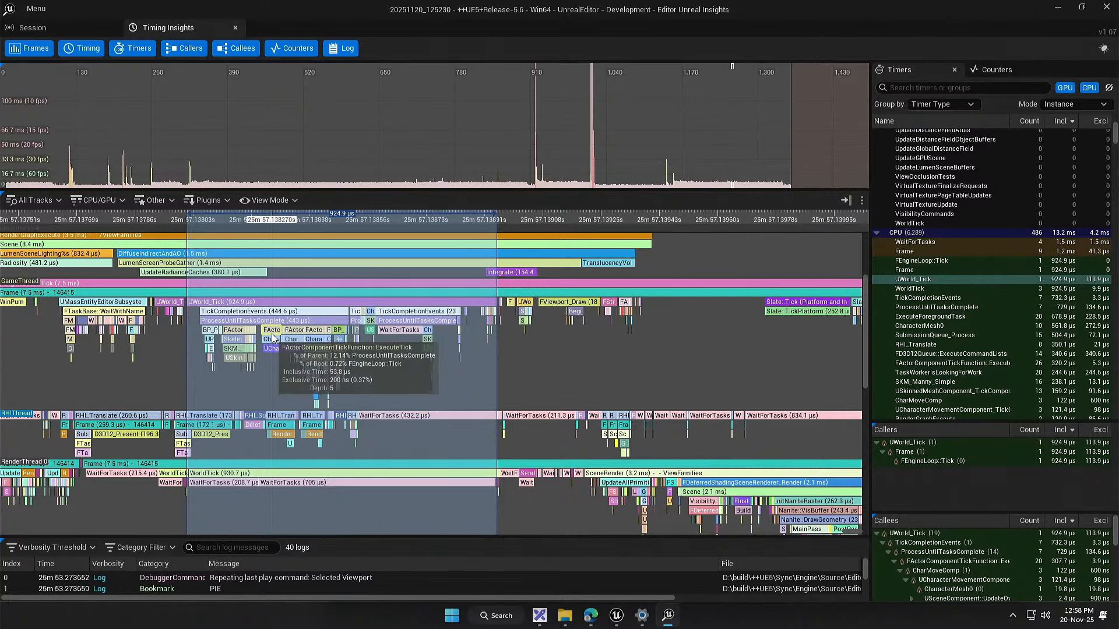
pyautogui.scroll(5, 513, 431)
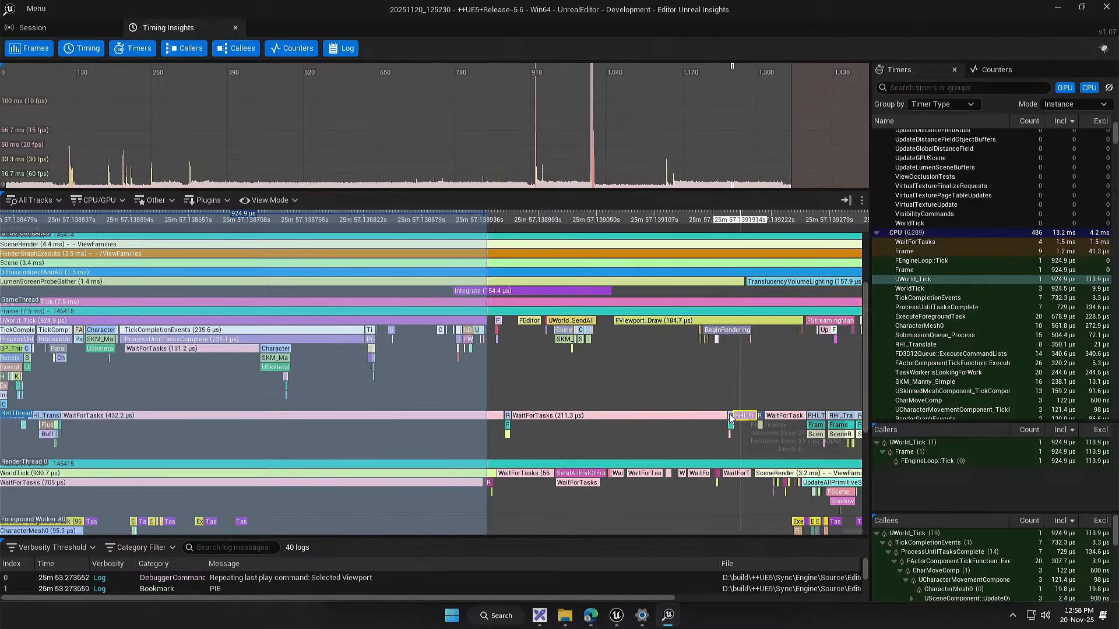
pyautogui.moveTo(510, 431); pyautogui.dragTo(624, 186)
pyautogui.scroll(-6, 547, 390)
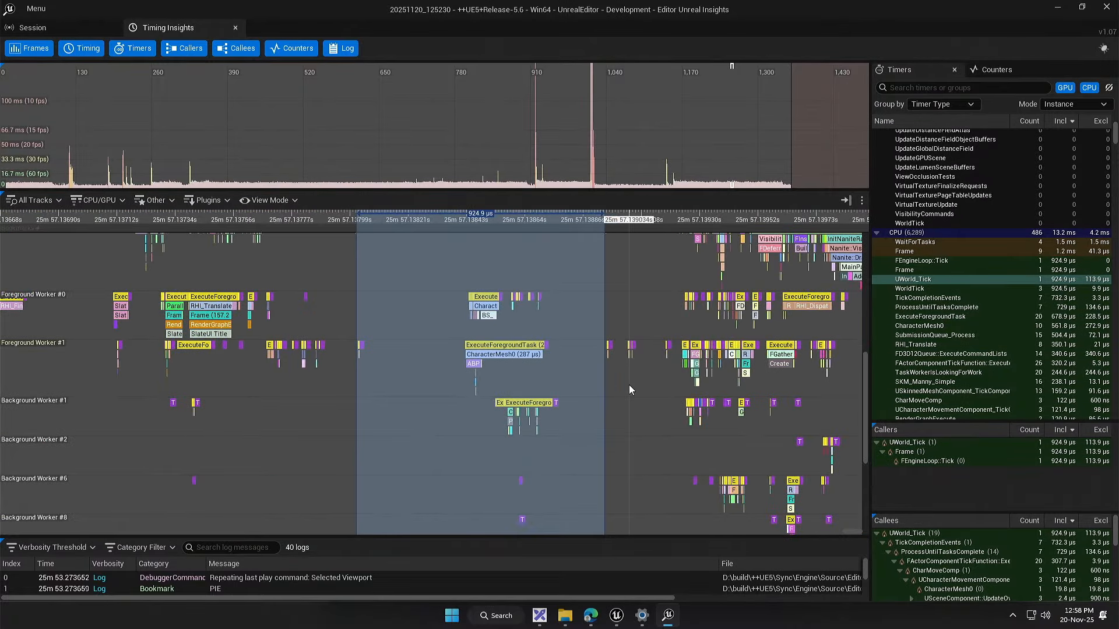
pyautogui.moveTo(629, 385); pyautogui.dragTo(658, 498)
pyautogui.moveTo(542, 357); pyautogui.dragTo(537, 469)
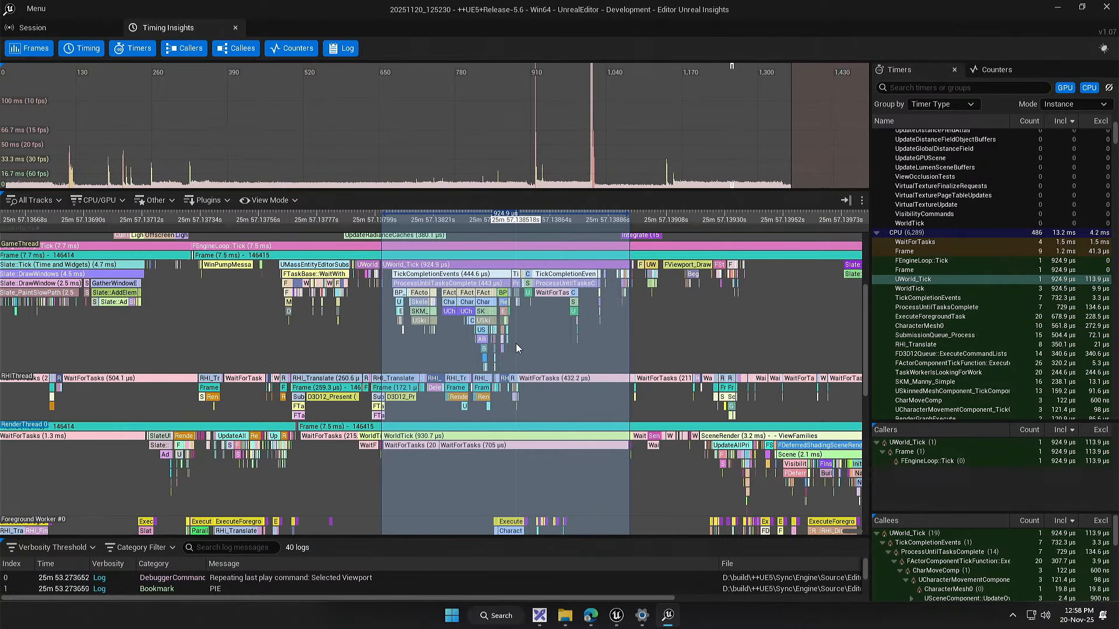
pyautogui.moveTo(552, 305); pyautogui.dragTo(463, 323)
pyautogui.scroll(3, 559, 334)
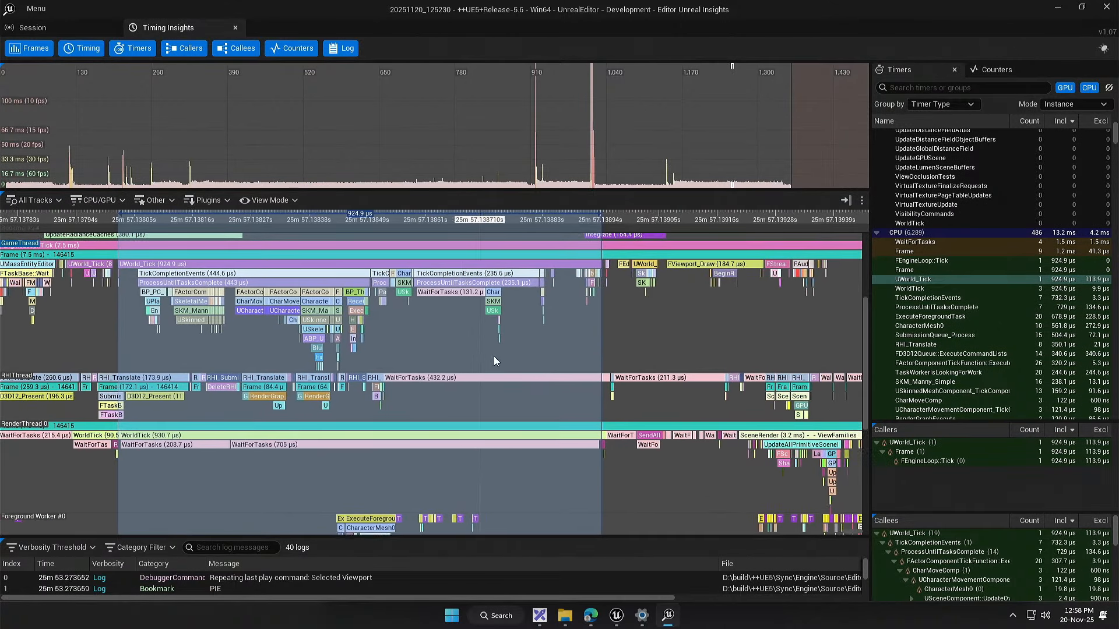
# Step: Compare the selected UWorld_Tick range with the RenderThread waits and the GPU0-Graphics0 and GPU0-Compute0 events
pyautogui.moveTo(508, 290); pyautogui.dragTo(581, 343)
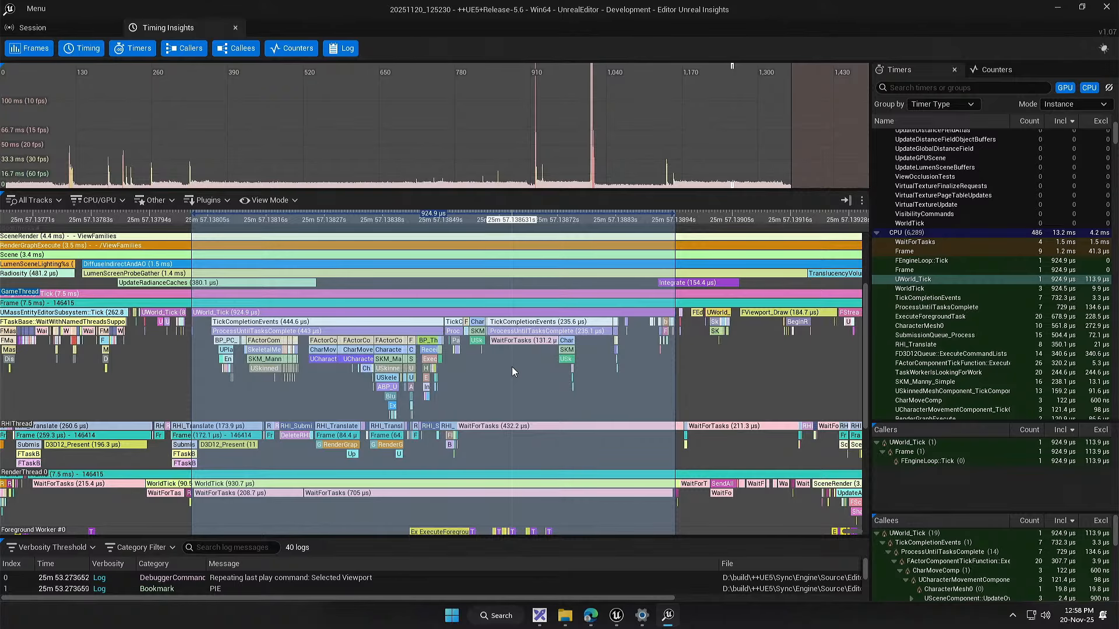
pyautogui.moveTo(549, 370); pyautogui.dragTo(513, 336)
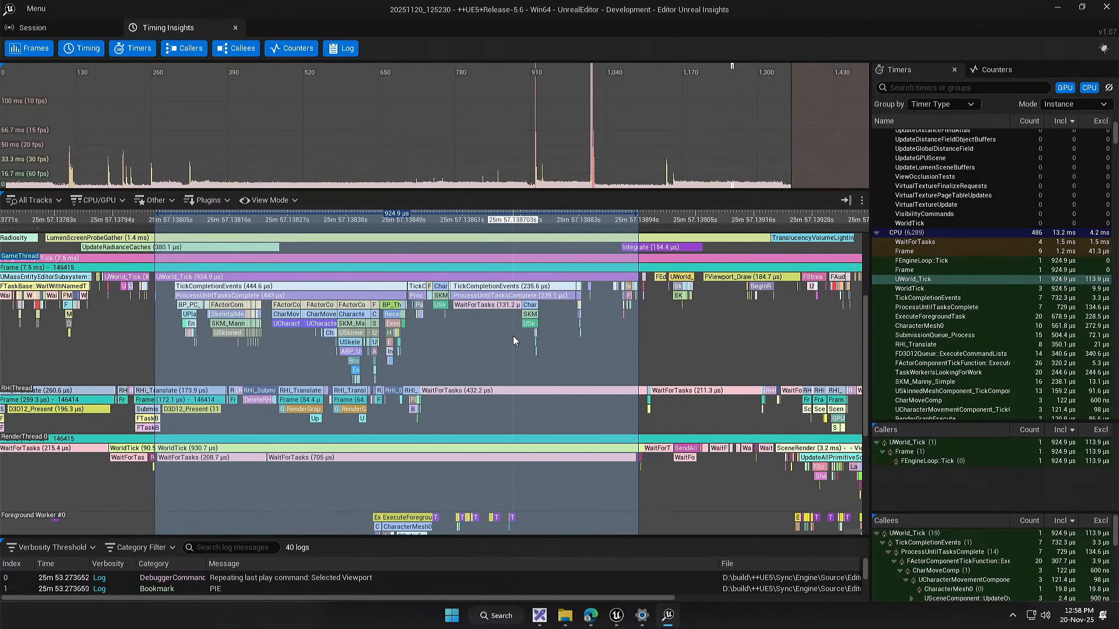
pyautogui.scroll(-3, 520, 342)
pyautogui.moveTo(521, 447); pyautogui.dragTo(541, 216)
pyautogui.moveTo(507, 503); pyautogui.dragTo(505, 334)
pyautogui.moveTo(479, 428); pyautogui.dragTo(514, 256)
pyautogui.moveTo(495, 369); pyautogui.dragTo(575, 386)
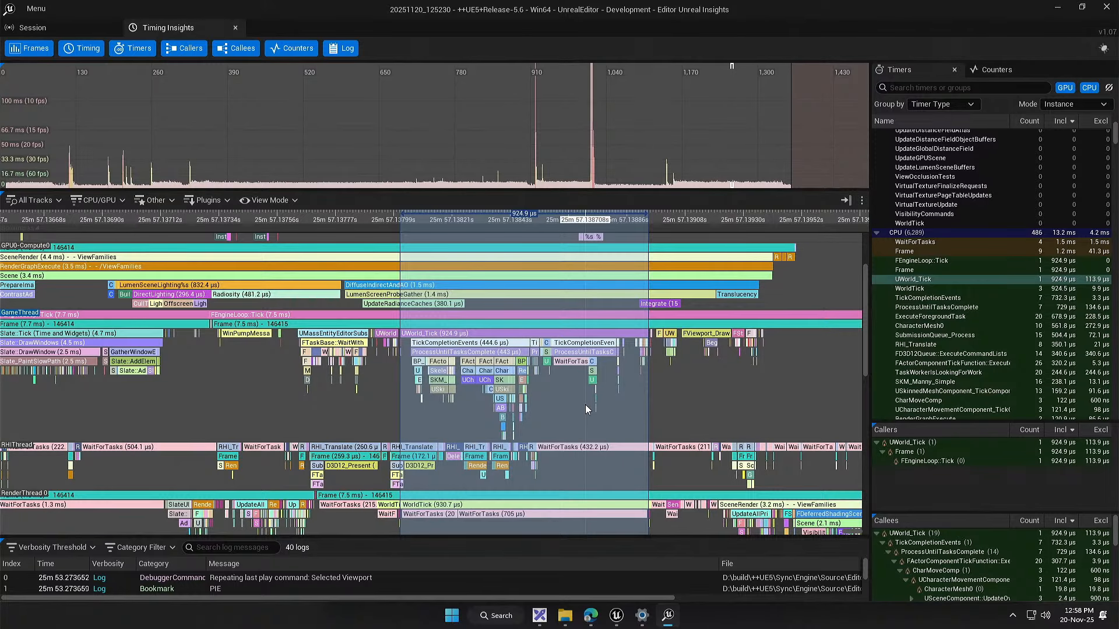
pyautogui.moveTo(585, 405); pyautogui.dragTo(535, 380)
pyautogui.moveTo(577, 445); pyautogui.dragTo(569, 388)
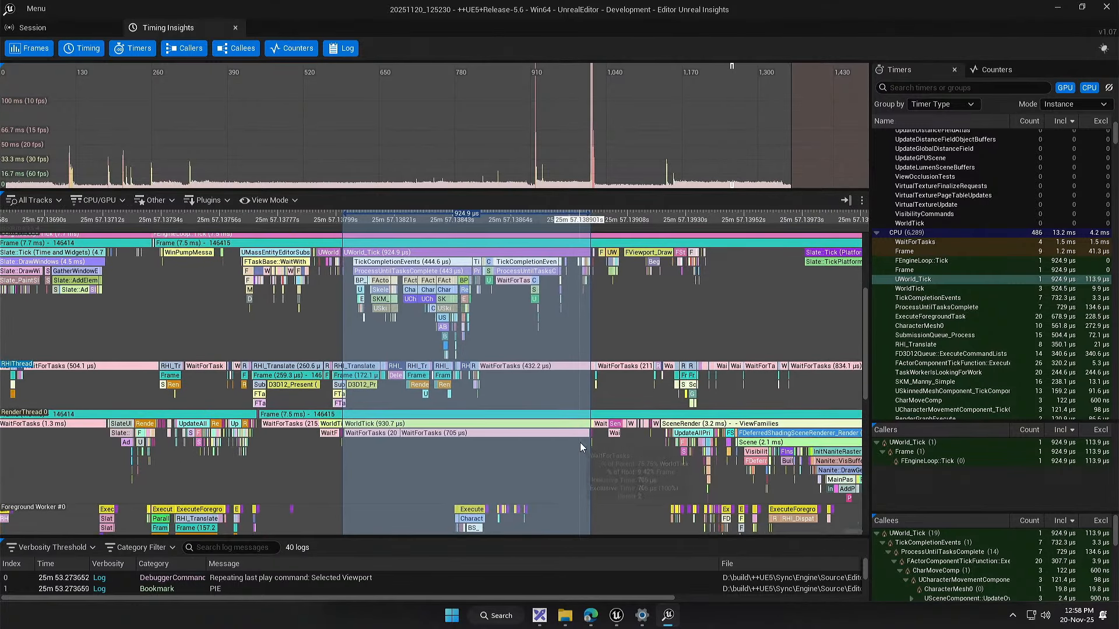
pyautogui.scroll(1, 576, 455)
pyautogui.scroll(1, 576, 454)
pyautogui.moveTo(432, 468); pyautogui.dragTo(479, 445)
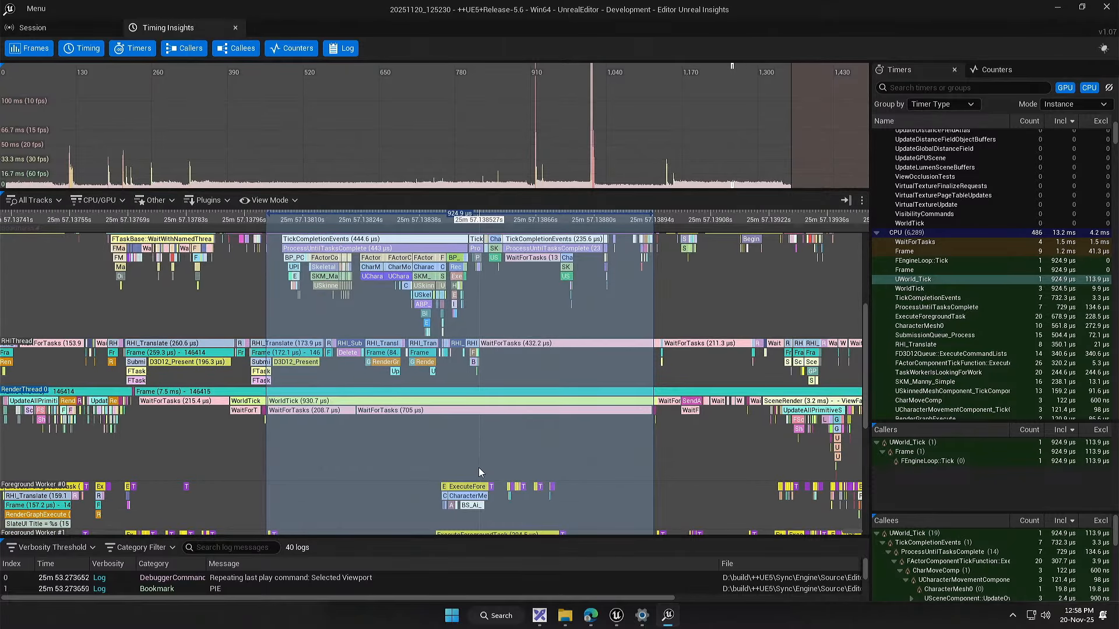
pyautogui.moveTo(482, 315); pyautogui.dragTo(646, 501)
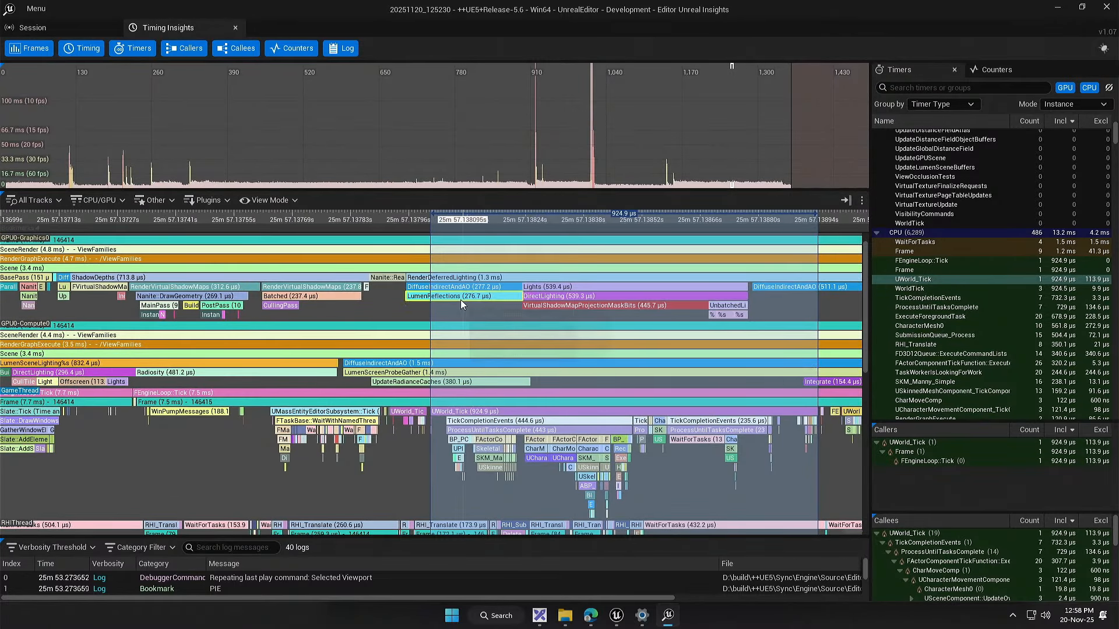
pyautogui.moveTo(461, 299); pyautogui.dragTo(426, 306)
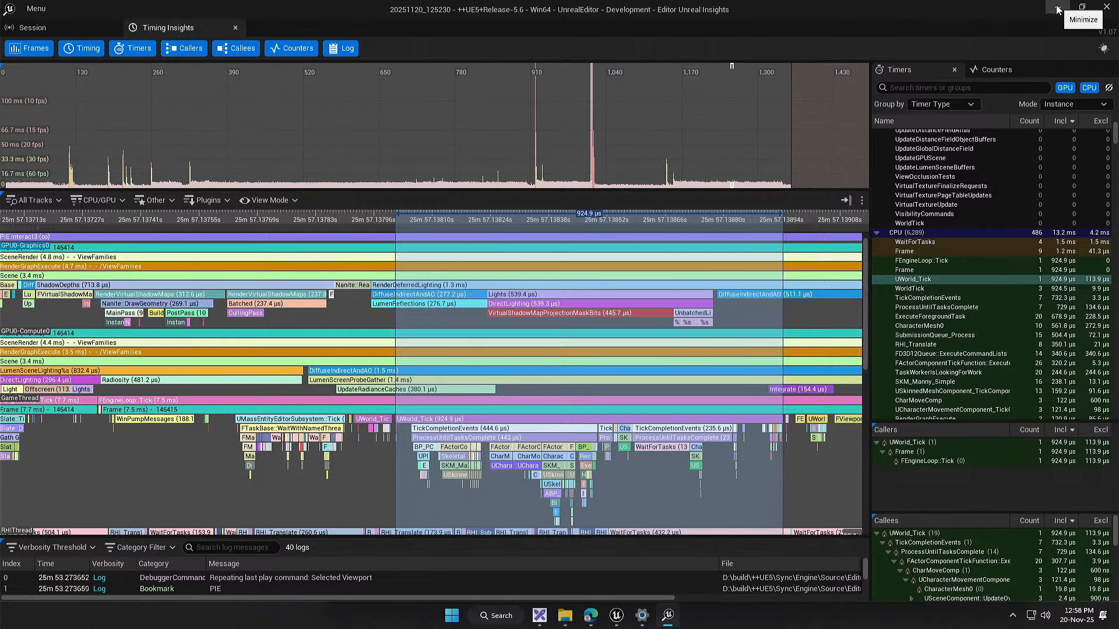
# Step: Close Unreal Insights and launch the Demo_Showcase level as a Standalone Game from the Unreal Editor
pyautogui.click(1105, 7)
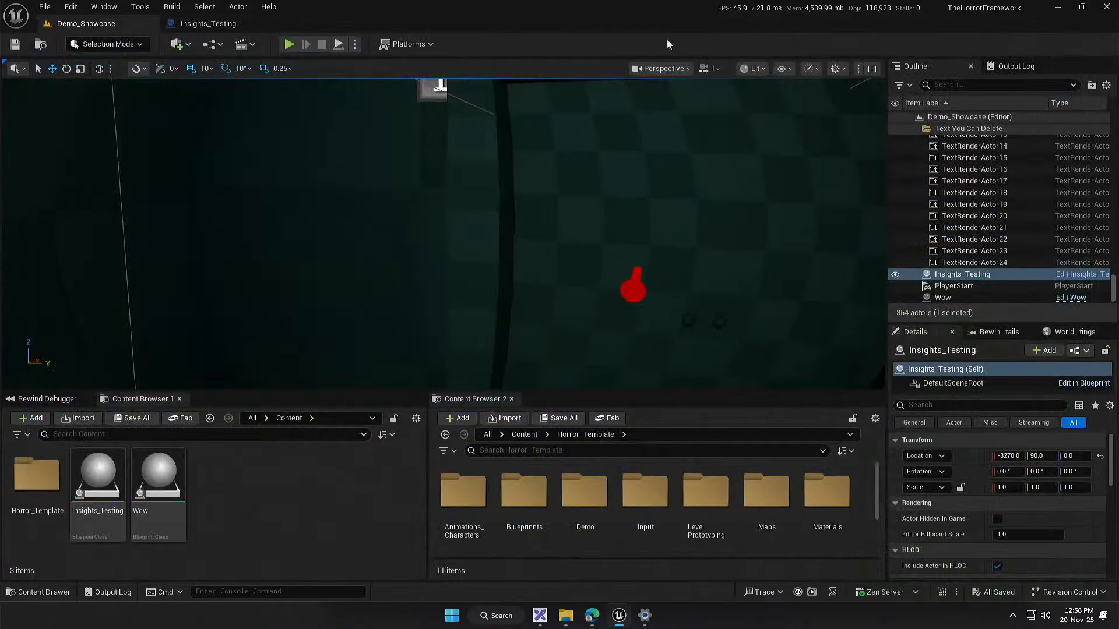
pyautogui.click(355, 43)
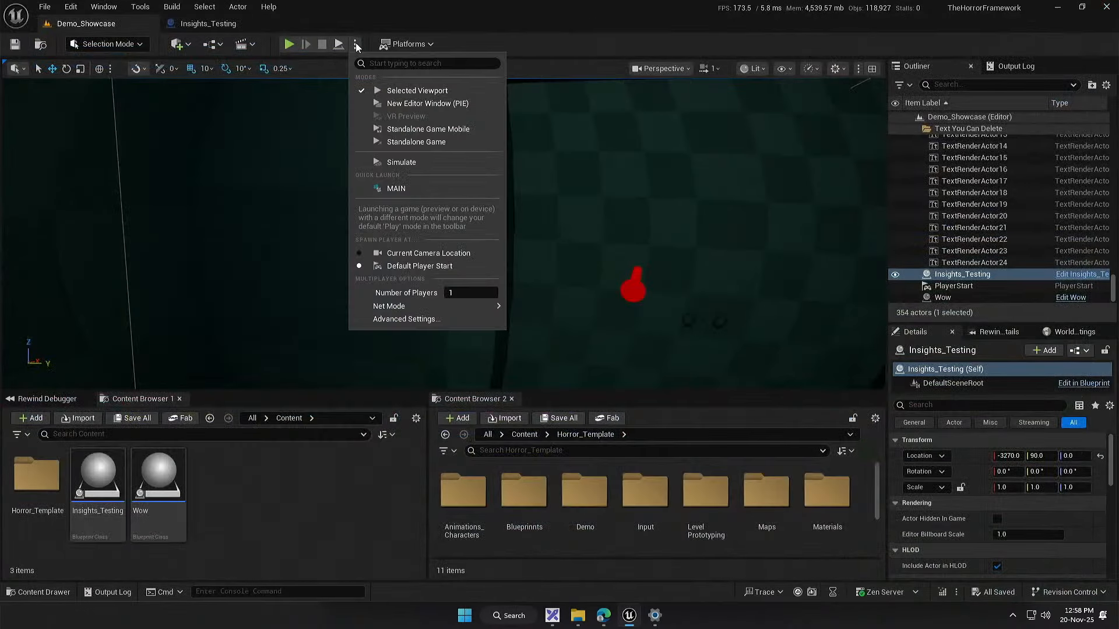
pyautogui.click(419, 141)
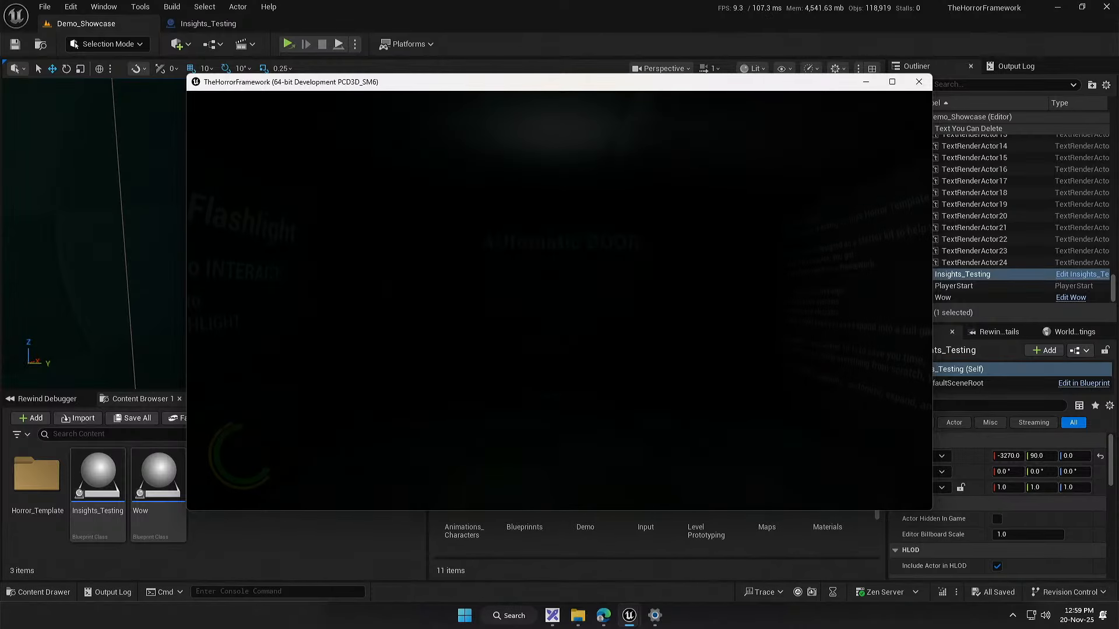
# Step: Release the cursor from the standalone game, move its window aside and return to the level editor
pyautogui.press('super')
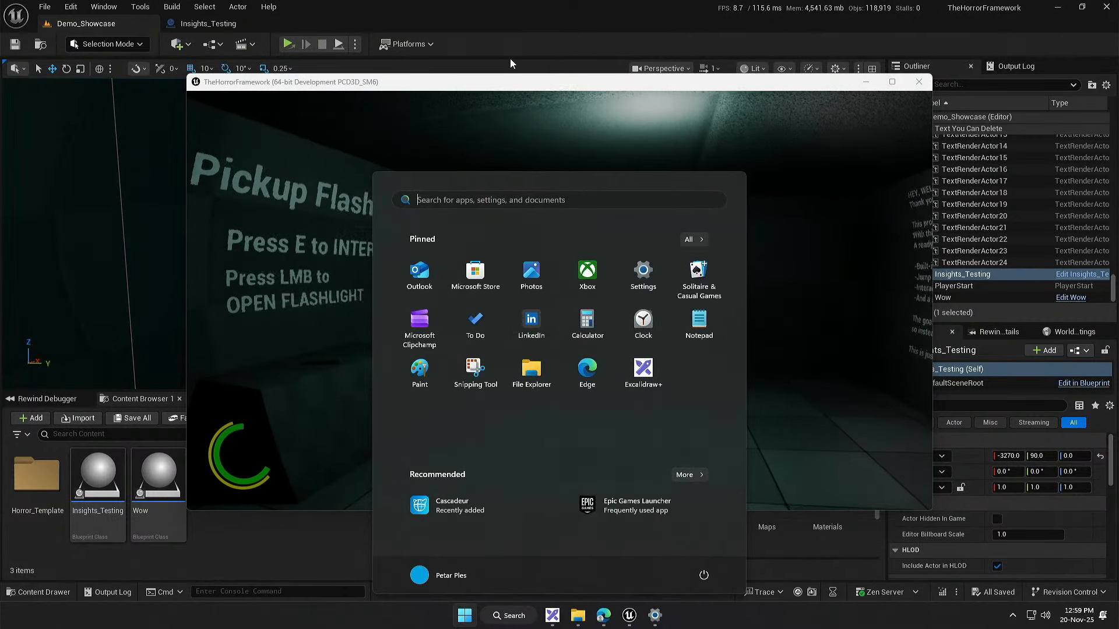
pyautogui.moveTo(502, 87); pyautogui.dragTo(371, 92)
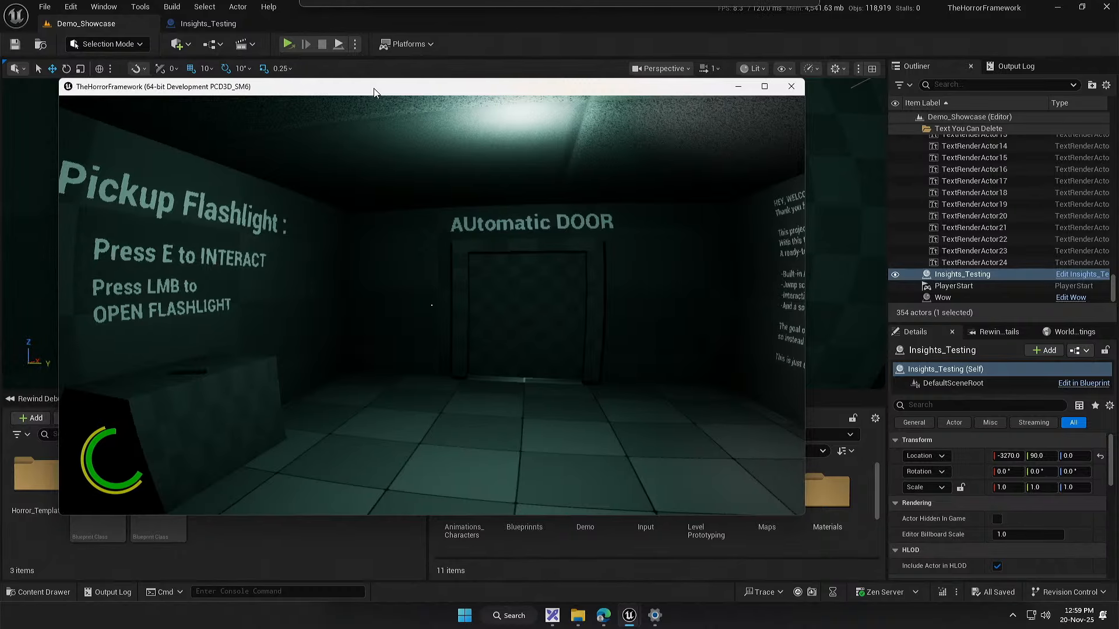
pyautogui.click(357, 72)
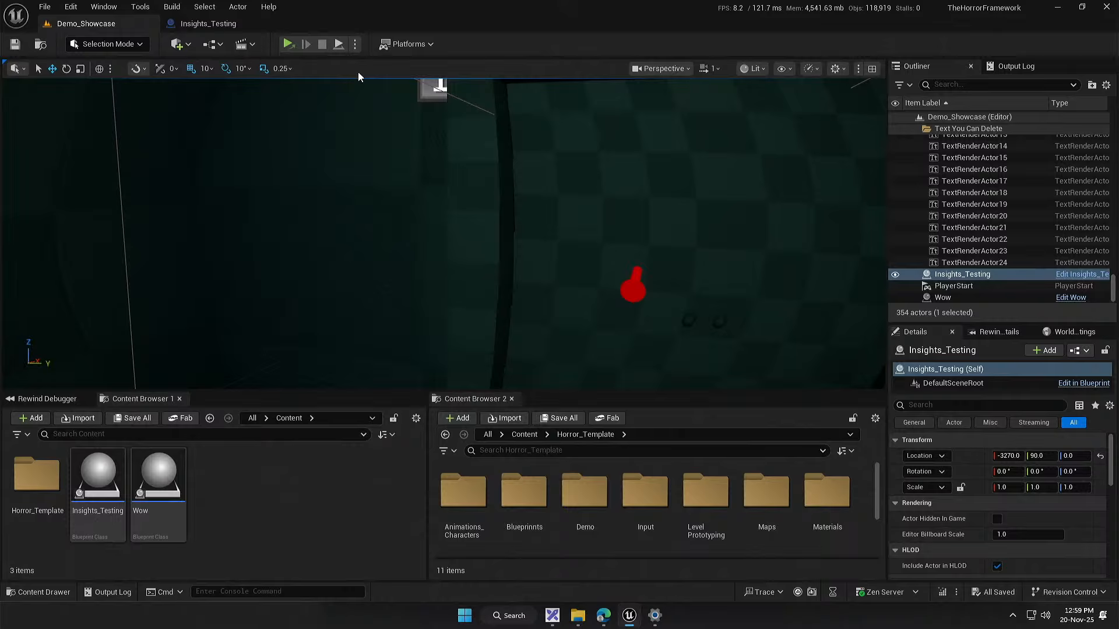
# Step: Open the Demo_Showcase Level Blueprint and delete the Event Tick node from its event graph
pyautogui.click(208, 49)
pyautogui.click(258, 128)
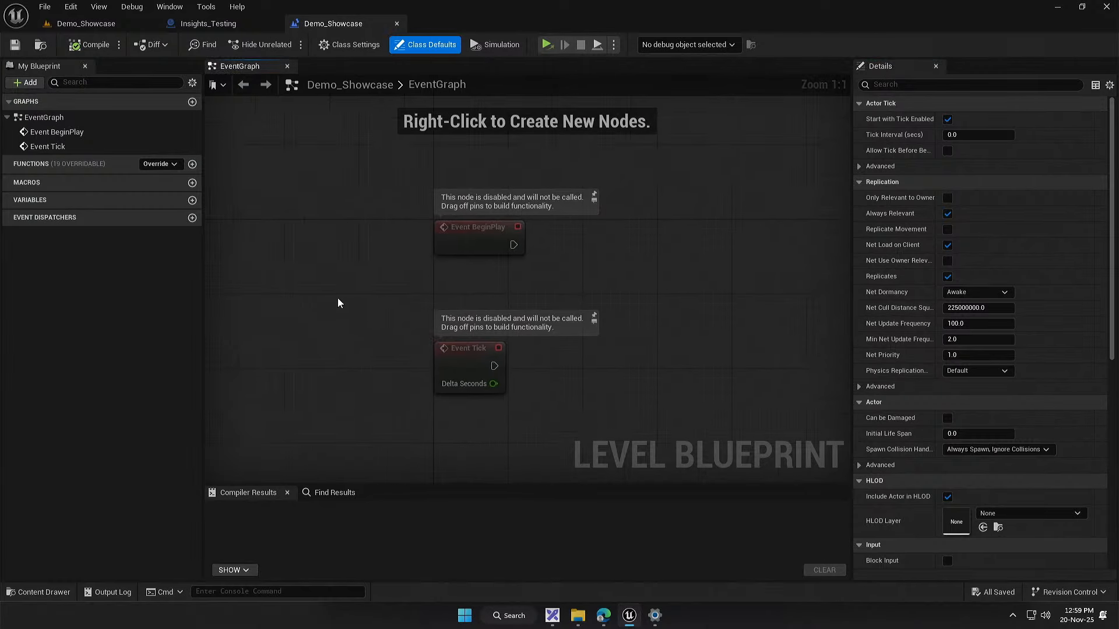
pyautogui.moveTo(338, 299); pyautogui.dragTo(508, 371)
pyautogui.press('Delete')
# Step: Add an Execute Console Command node connected to Event BeginPlay and set its command to "stat FPS true"
pyautogui.rightClick(517, 303)
pyautogui.write('onsole')
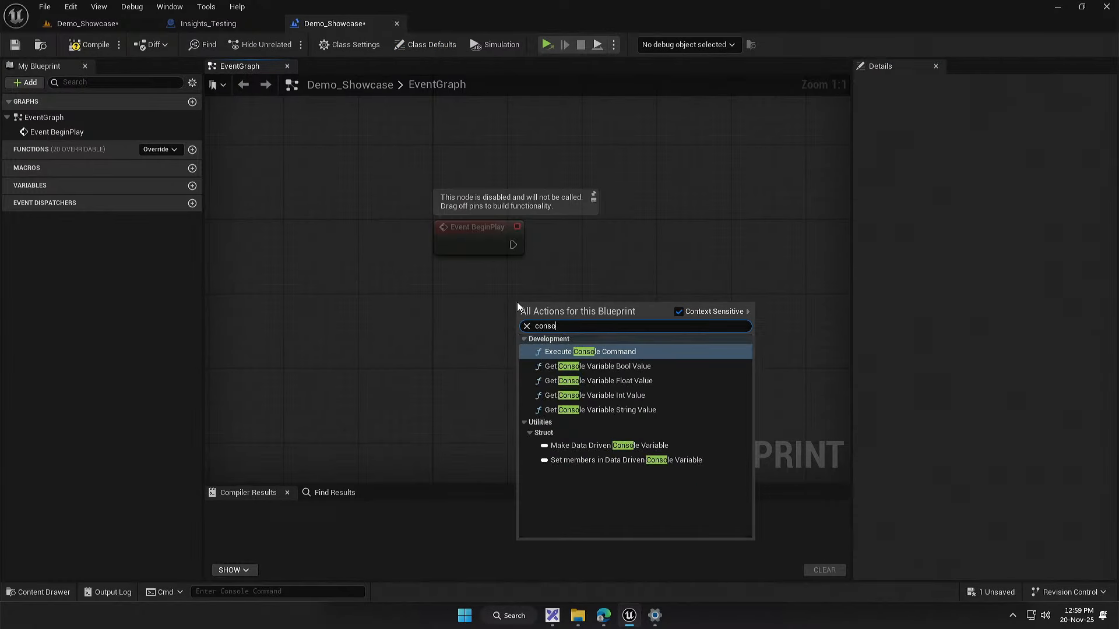
pyautogui.press('Return')
pyautogui.moveTo(517, 303); pyautogui.dragTo(546, 245)
pyautogui.click(597, 265)
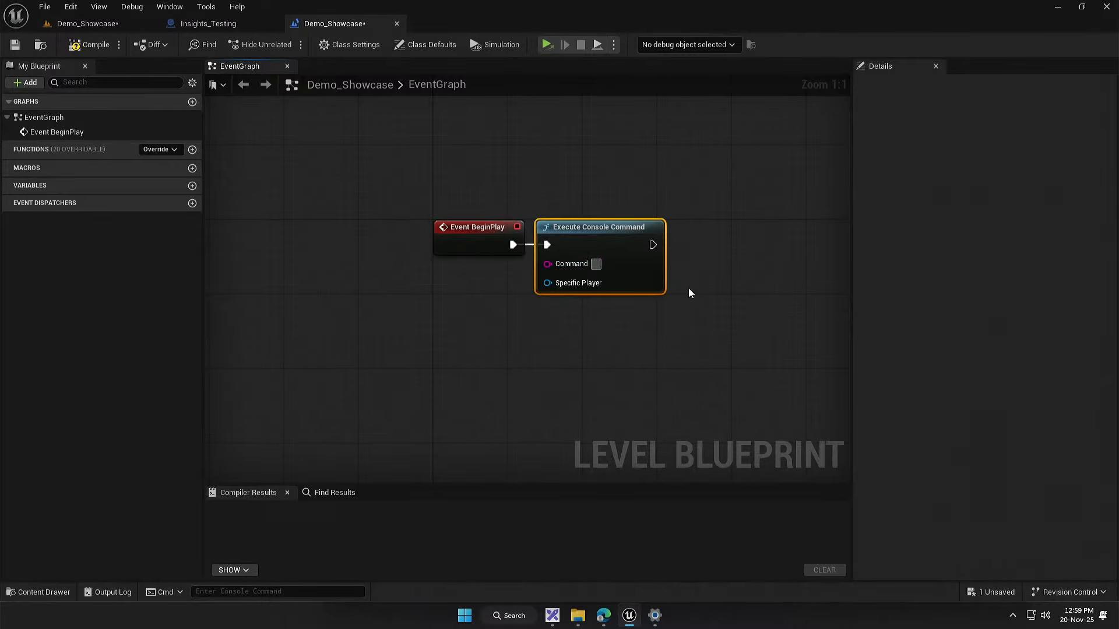
pyautogui.write('stat FPS true')
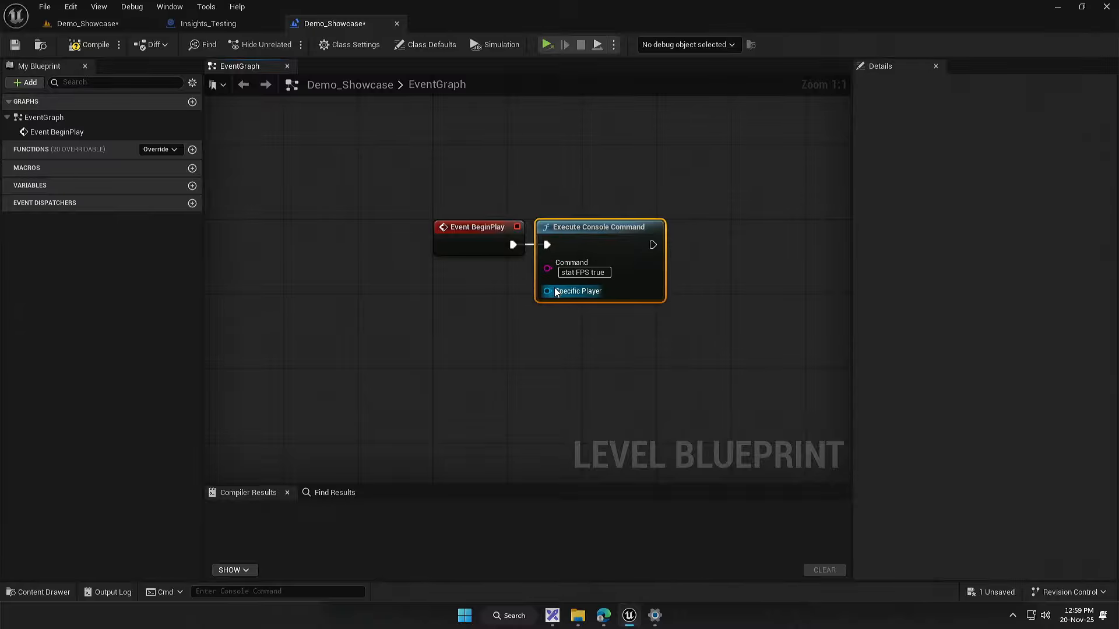
# Step: Compile the Level Blueprint and return to the Demo_Showcase level
pyautogui.click(512, 347)
pyautogui.click(89, 45)
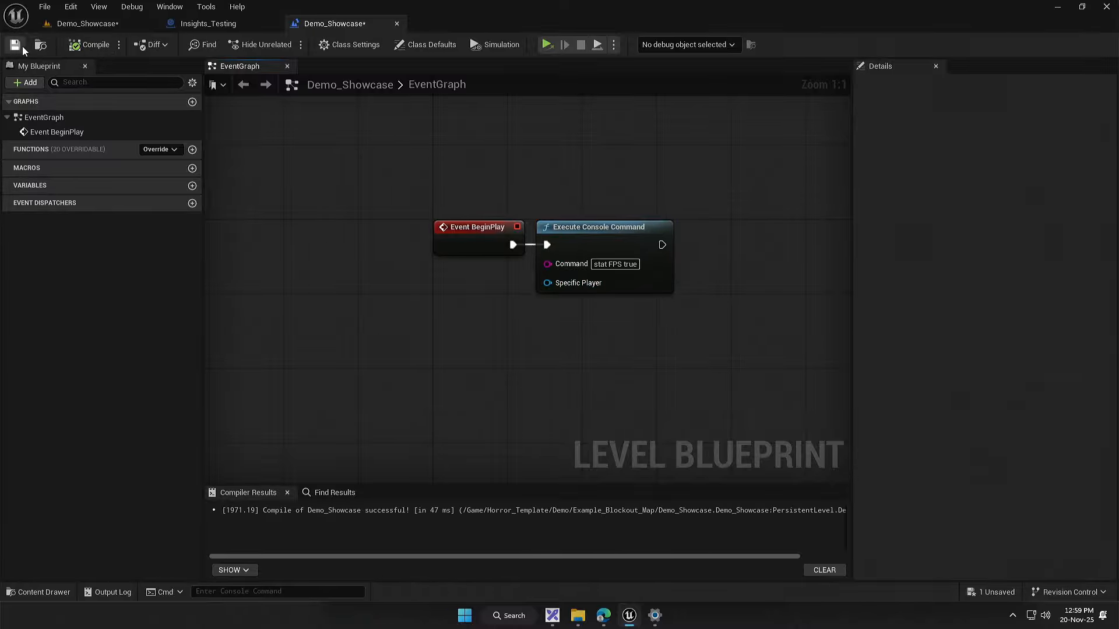
pyautogui.click(87, 24)
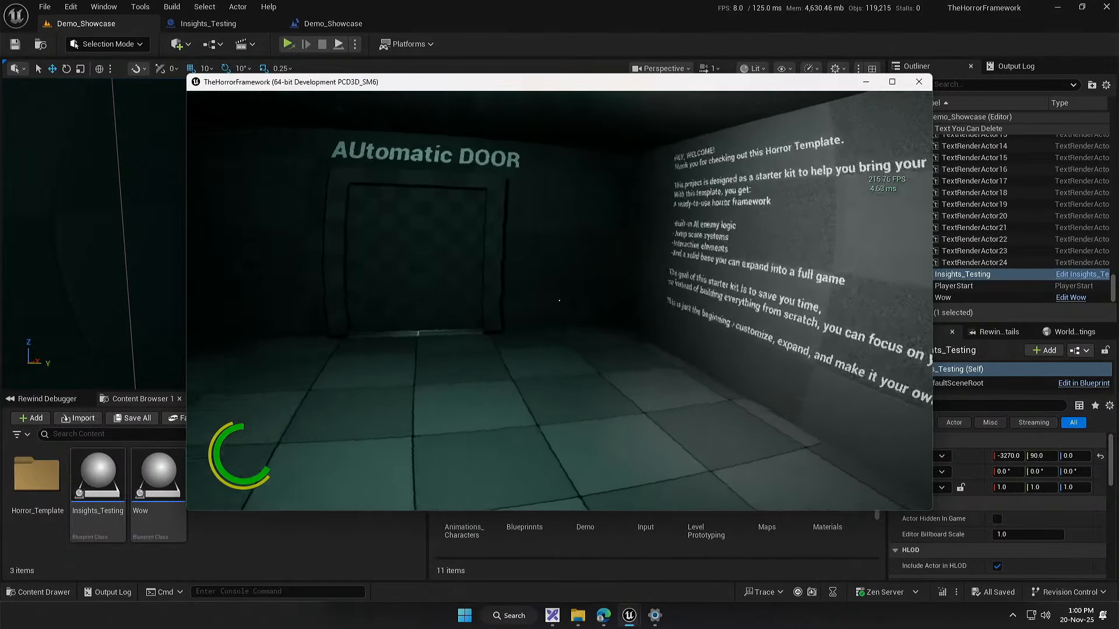
# Step: Start a trace from the editor while the standalone game runs and open the recent trace 20251120_130015
pyautogui.press('super')
pyautogui.click(745, 81)
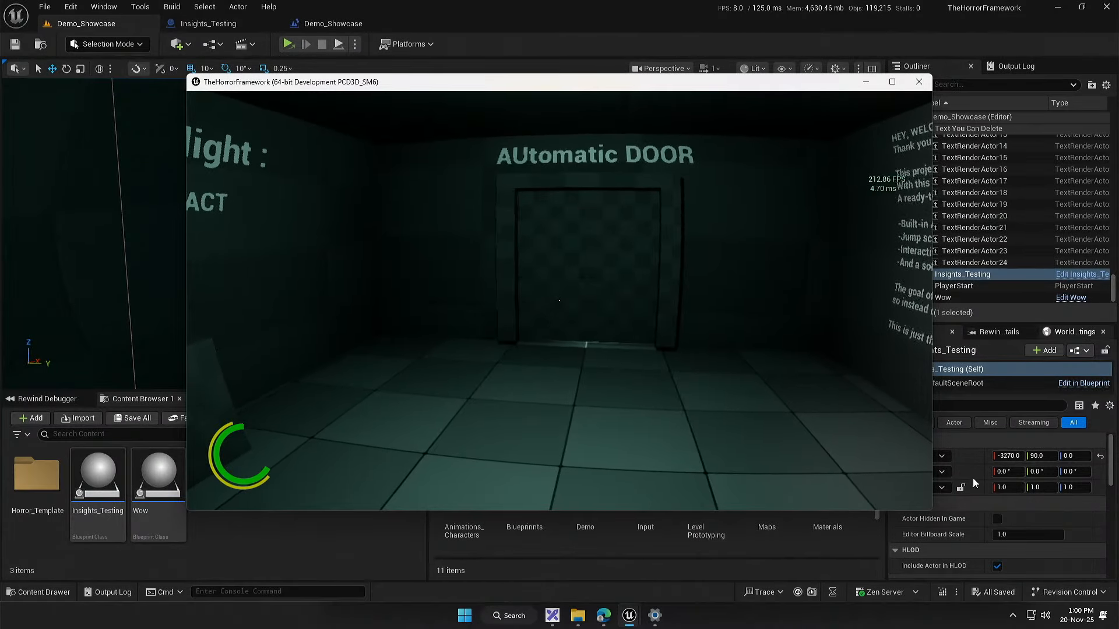
pyautogui.click(797, 595)
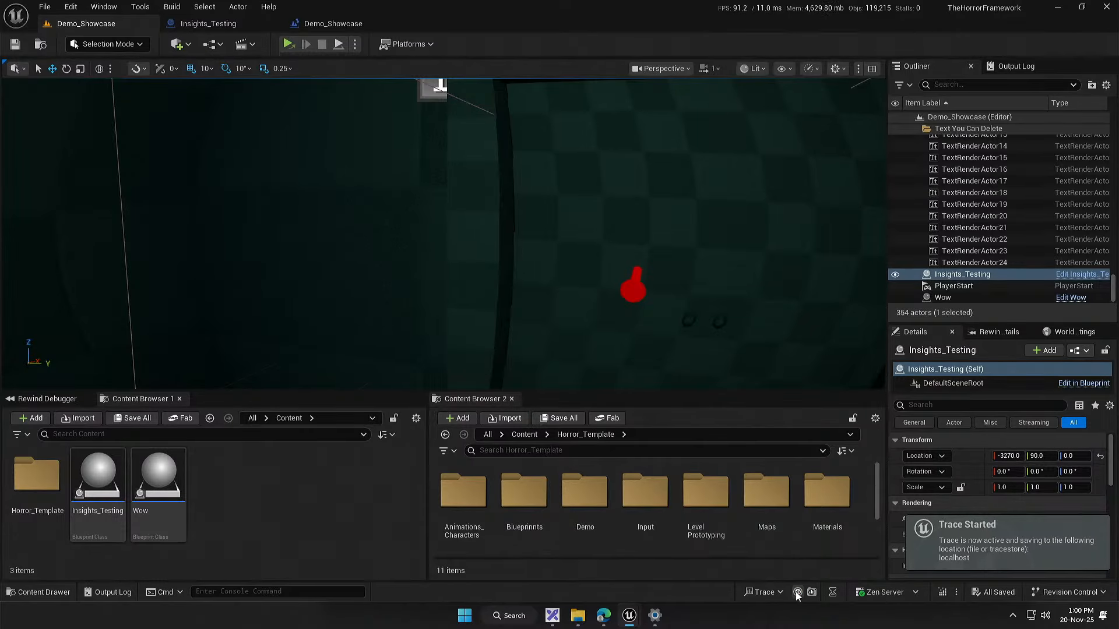
pyautogui.click(777, 592)
pyautogui.moveTo(803, 573)
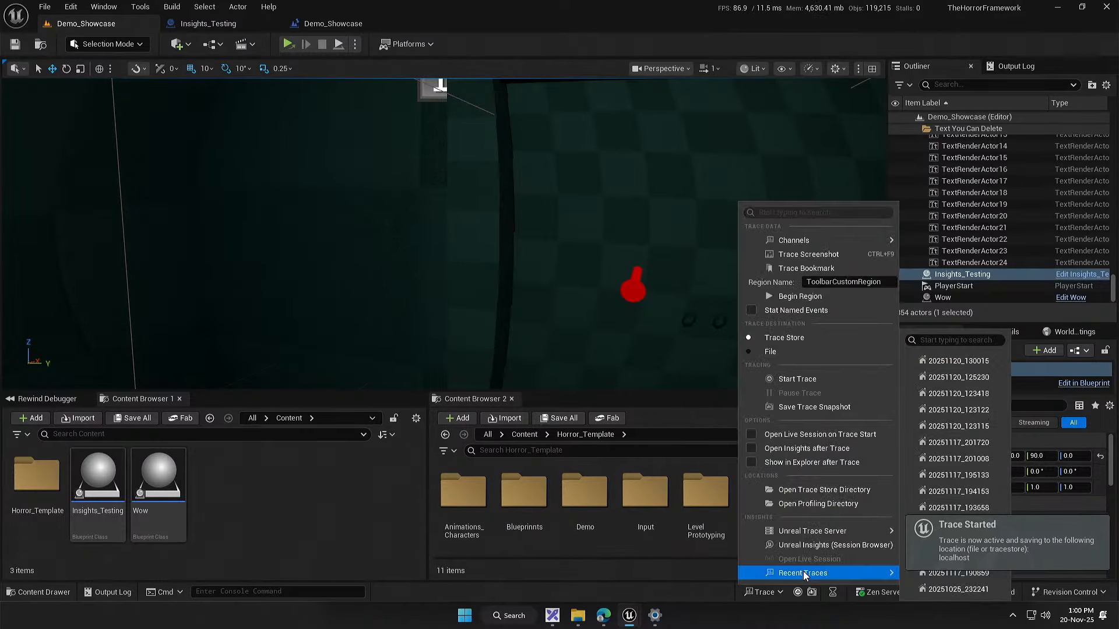
pyautogui.click(958, 361)
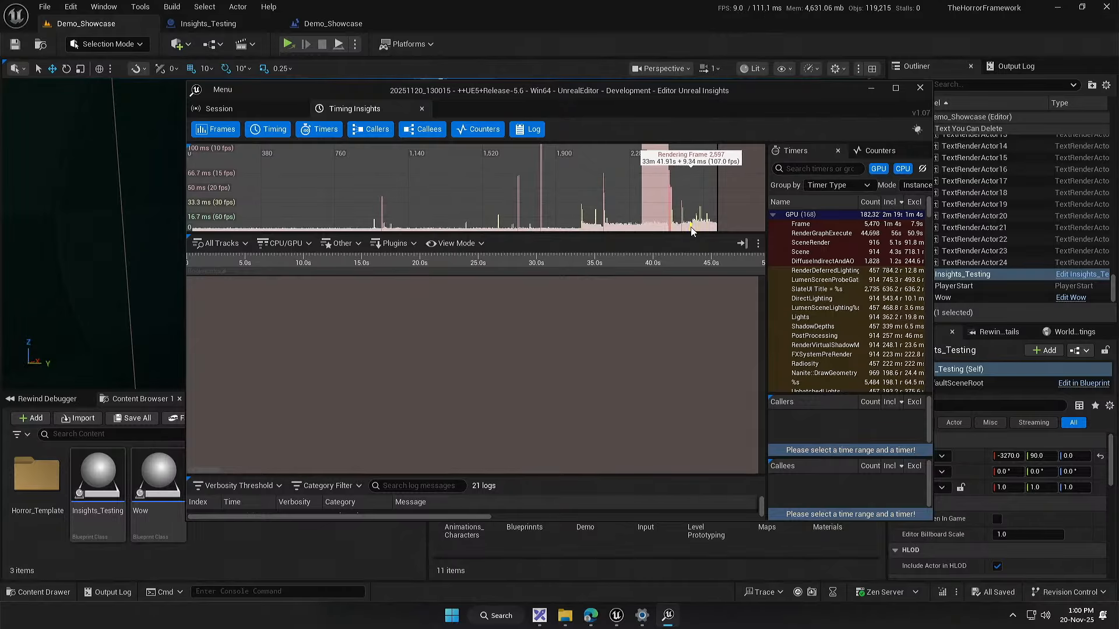
# Step: Close the Unreal Insights trace window, bring up the running standalone game and close it too
pyautogui.click(920, 87)
pyautogui.click(635, 623)
pyautogui.click(684, 557)
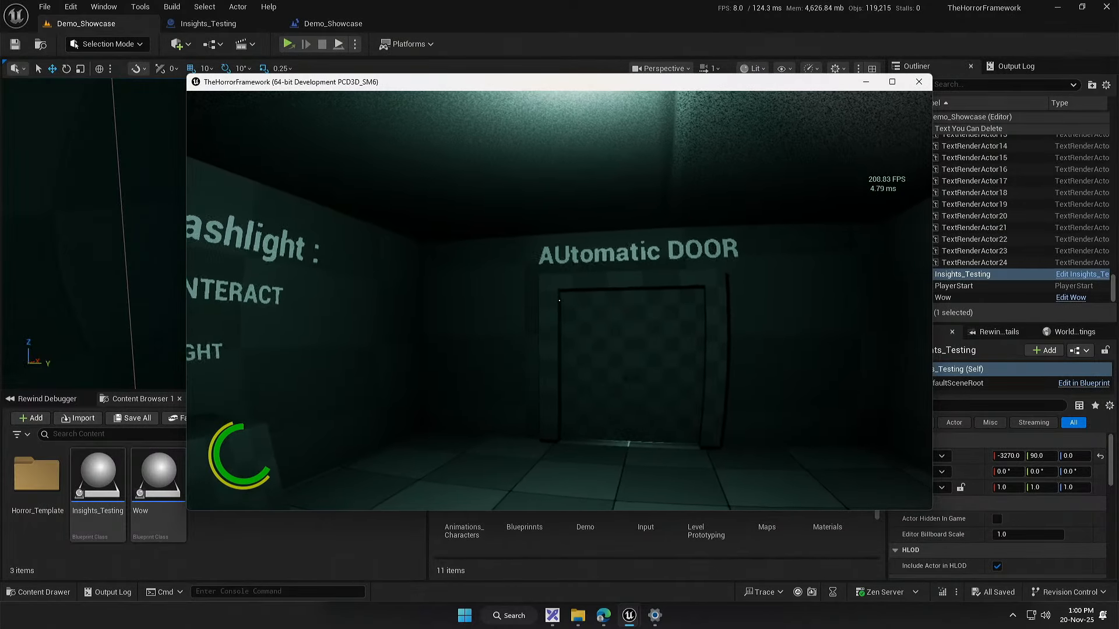
pyautogui.press('super')
pyautogui.click(919, 82)
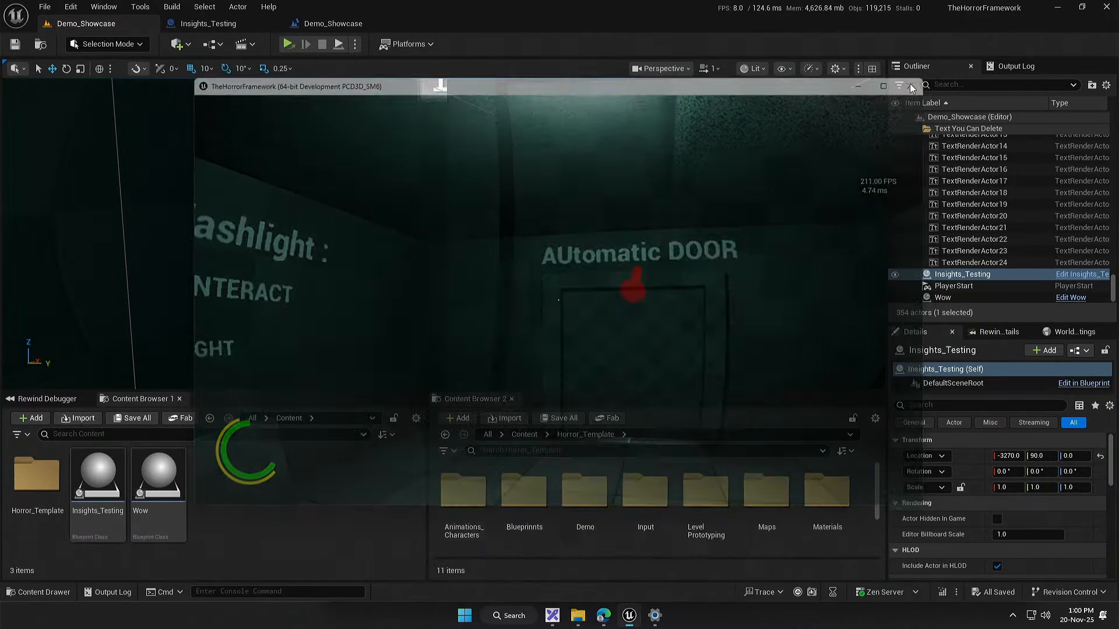
# Step: Open the Project Settings and search them for "launch" to look for a launch parameters option
pyautogui.click(71, 7)
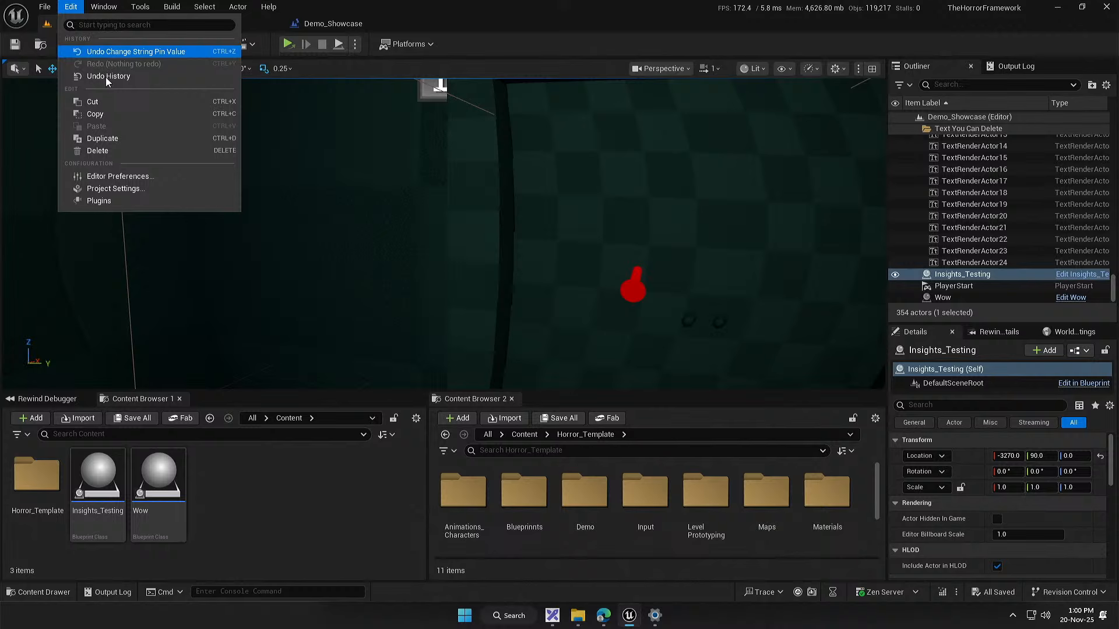
pyautogui.click(140, 187)
pyautogui.click(348, 47)
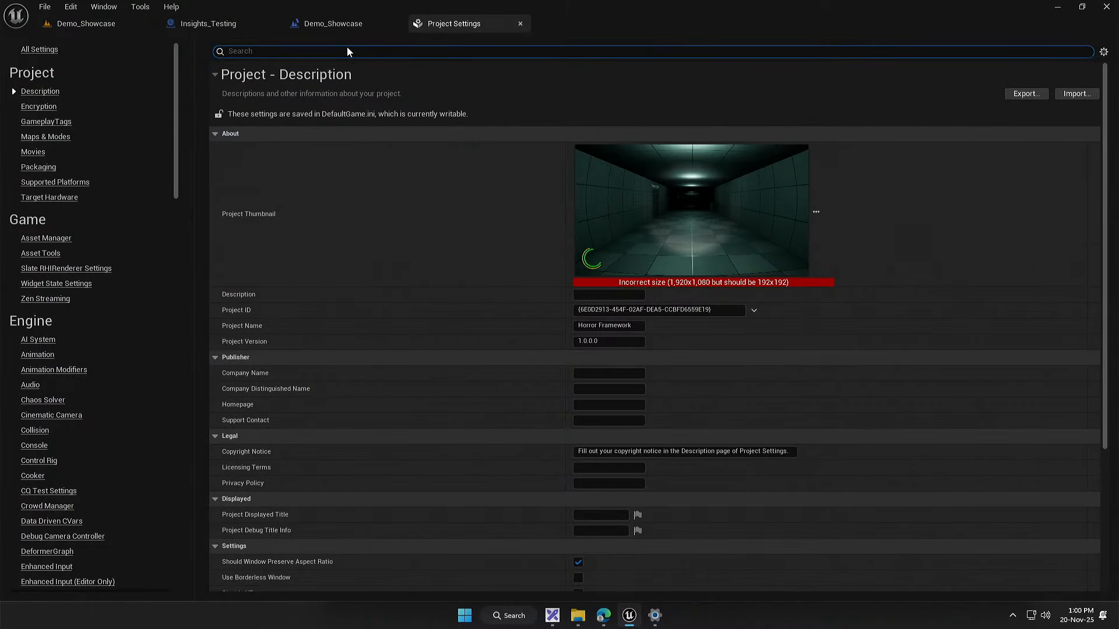
pyautogui.write('launch pa')
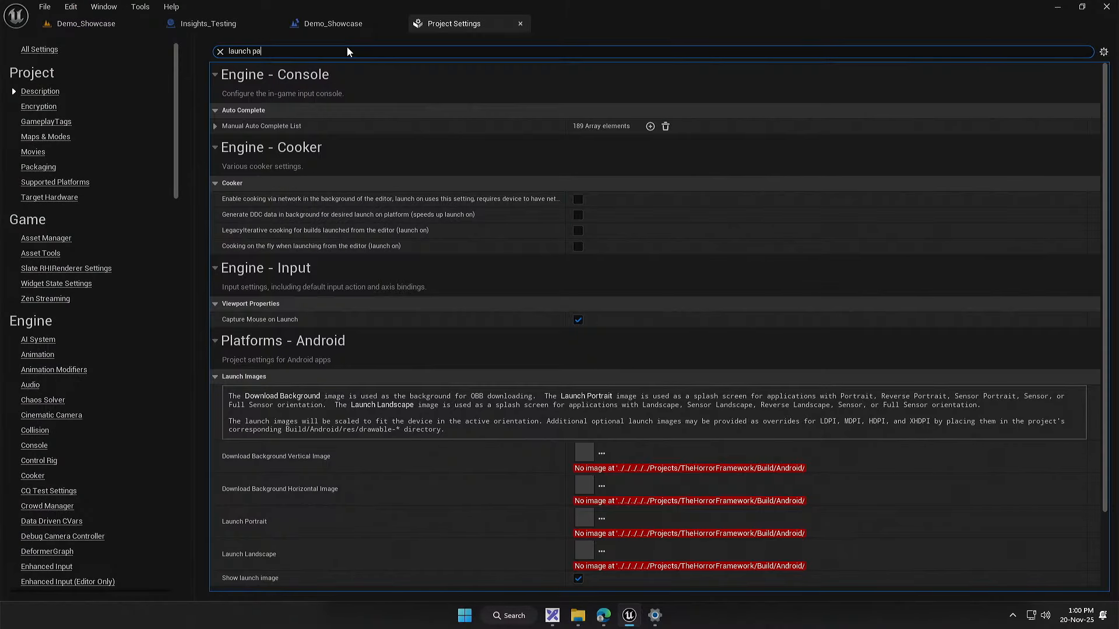
pyautogui.press('BackSpace')
pyautogui.press('BackSpace')
pyautogui.press('BackSpace')
pyautogui.scroll(-3, 453, 204)
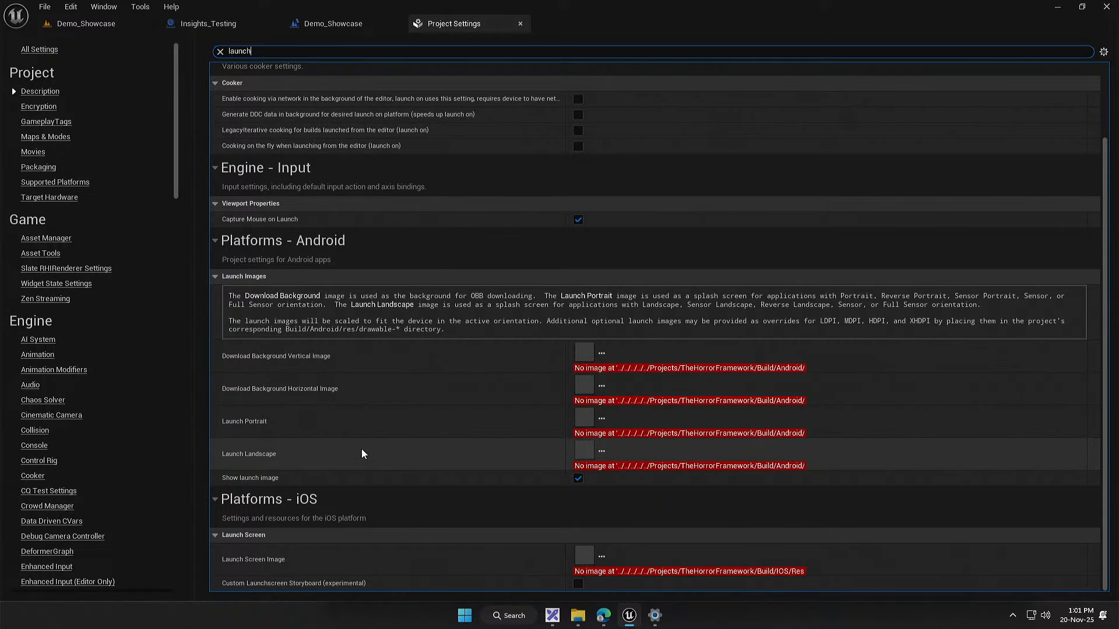
# Step: Search the Project Settings for "parameter" and close the settings page
pyautogui.hotkey('ctrl', 'a')
pyautogui.write('paramet')
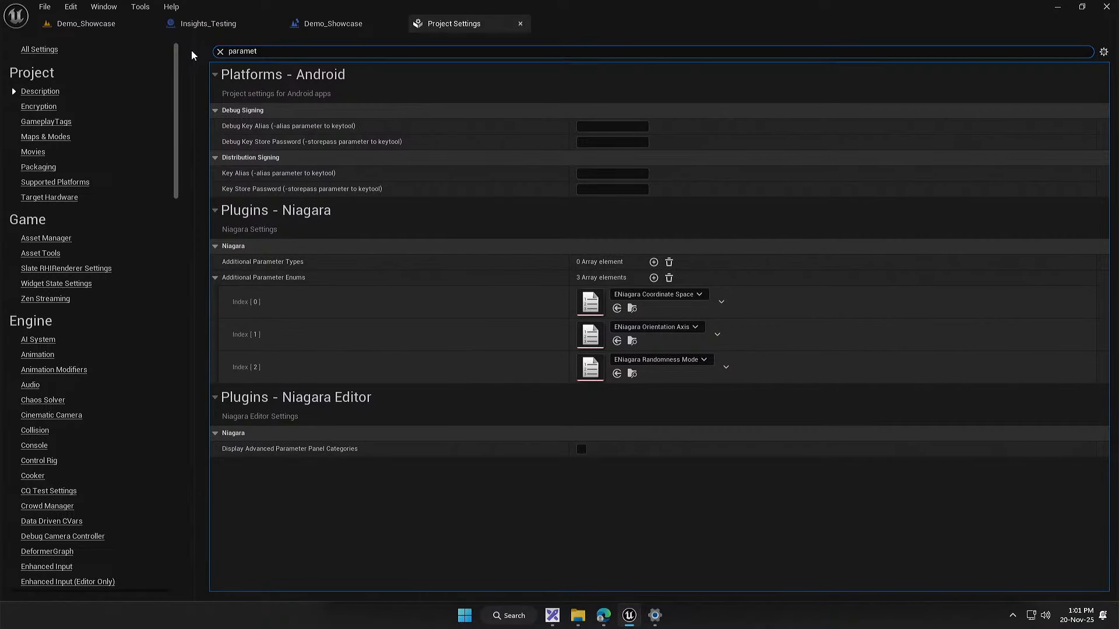
pyautogui.write('er')
pyautogui.middleClick(488, 18)
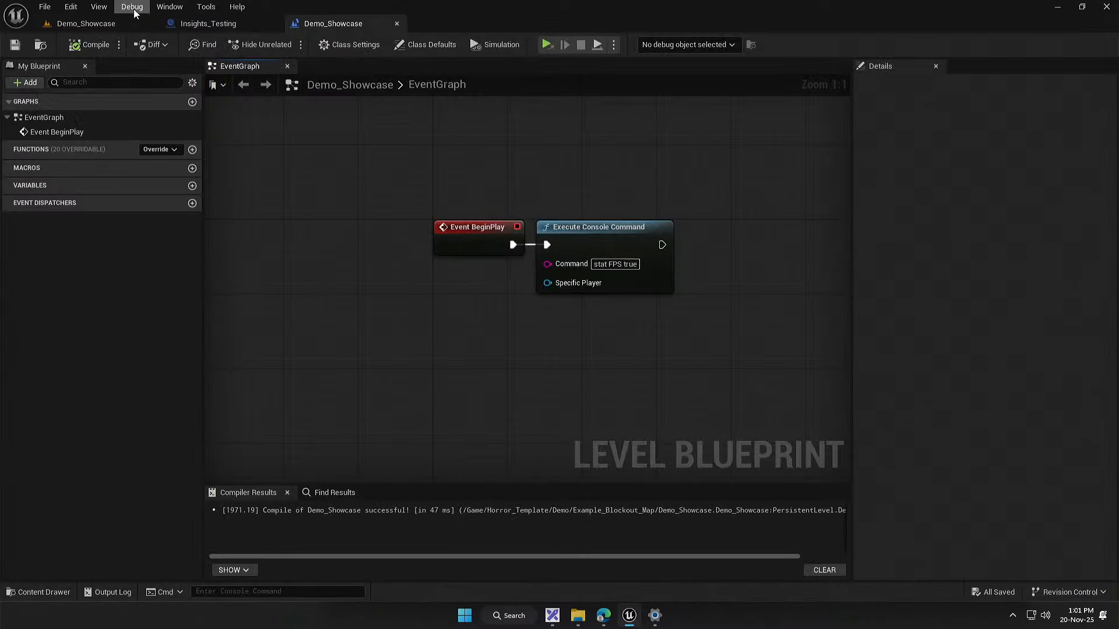
# Step: From the Demo_Showcase level, open the advanced play settings and search the Editor Preferences for "parameter"
pyautogui.click(77, 27)
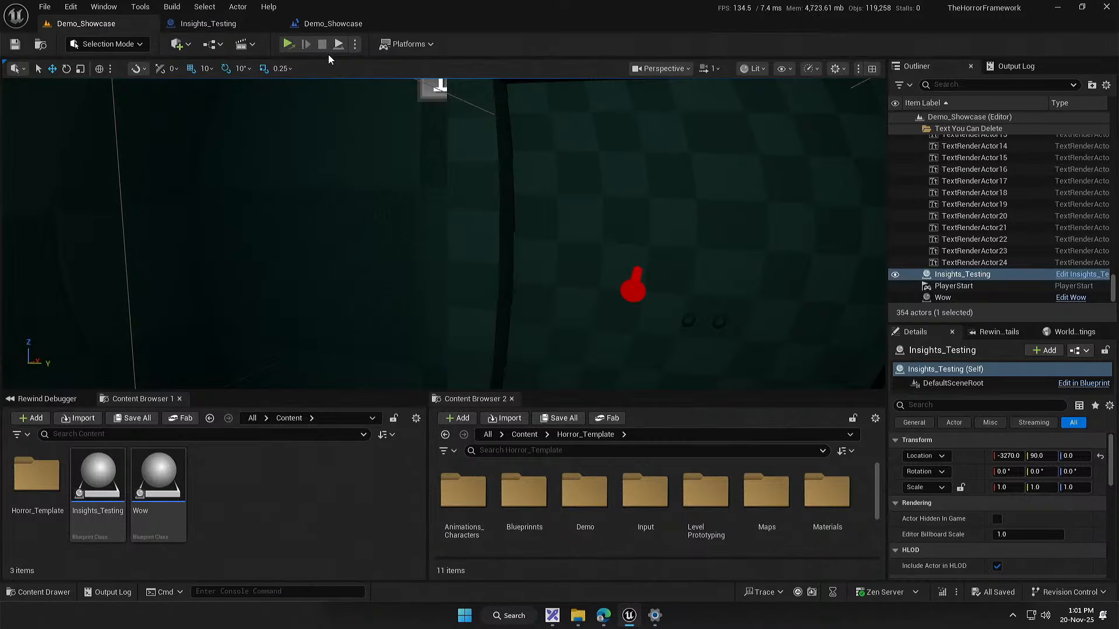
pyautogui.click(354, 44)
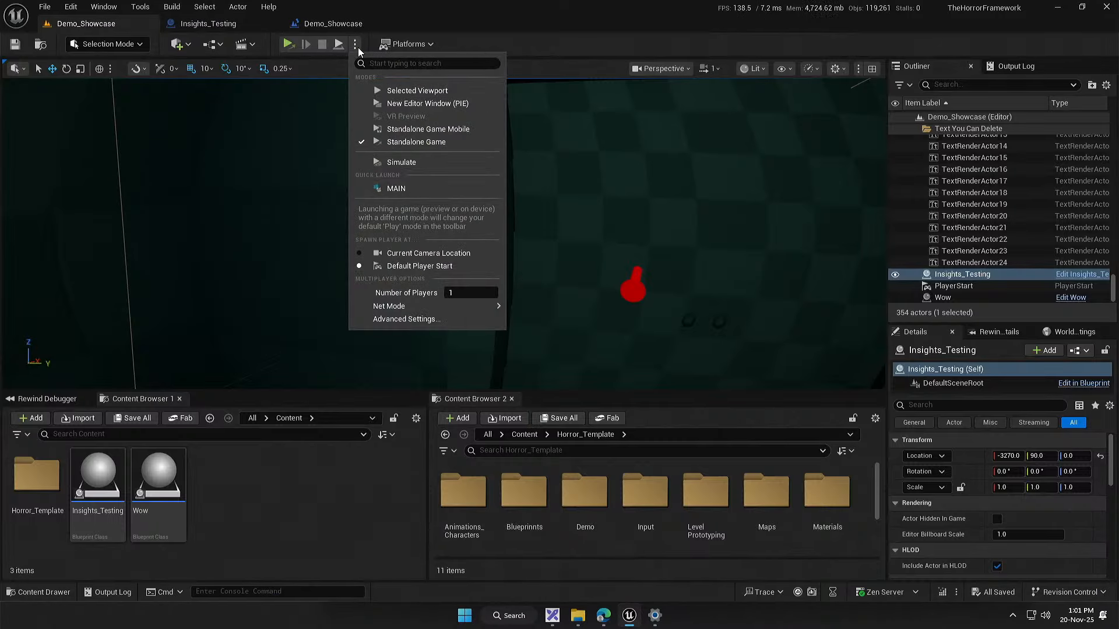
pyautogui.click(446, 320)
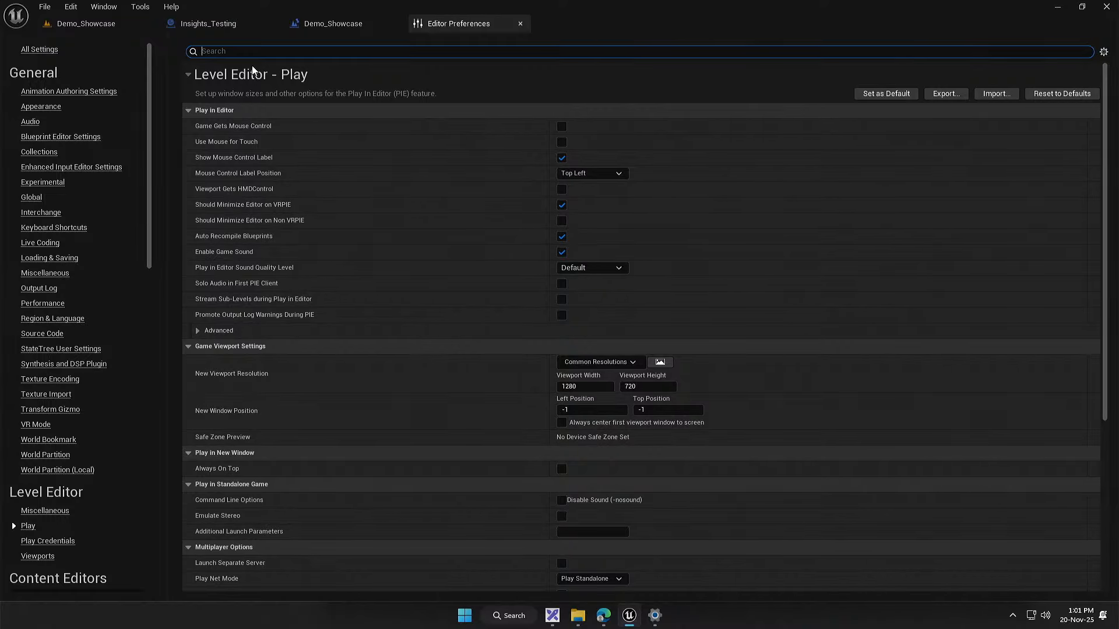
pyautogui.write('parameter')
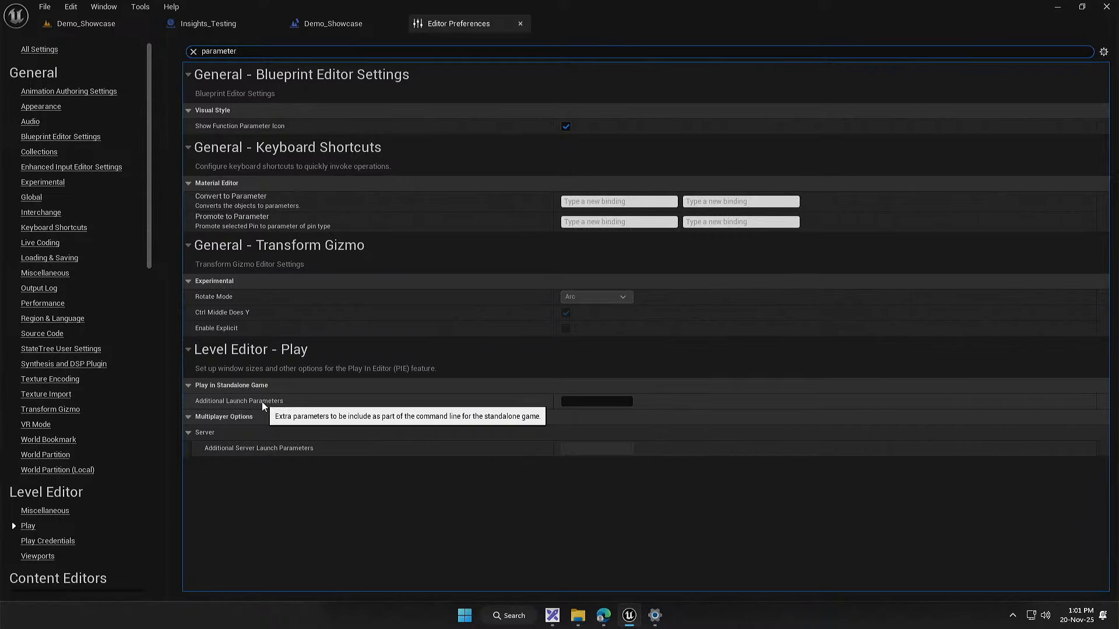
# Step: Switch to the Edge browser, maximize it, search the web for ChatGPT and open the chatgpt.com site
pyautogui.click(604, 615)
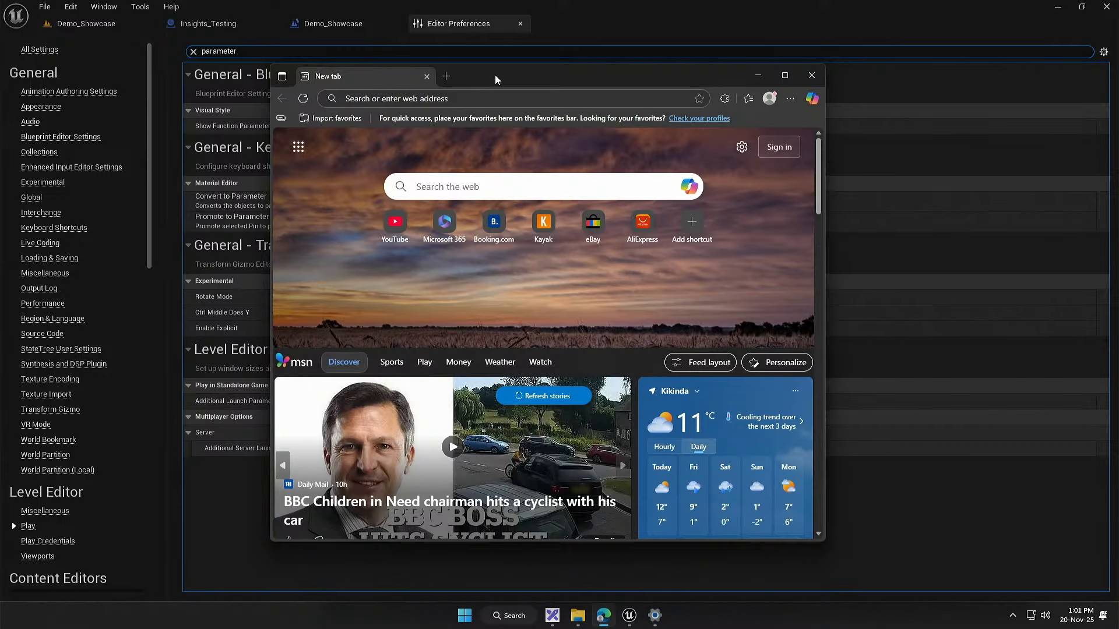
pyautogui.doubleClick(495, 79)
pyautogui.click(301, 34)
pyautogui.write('char')
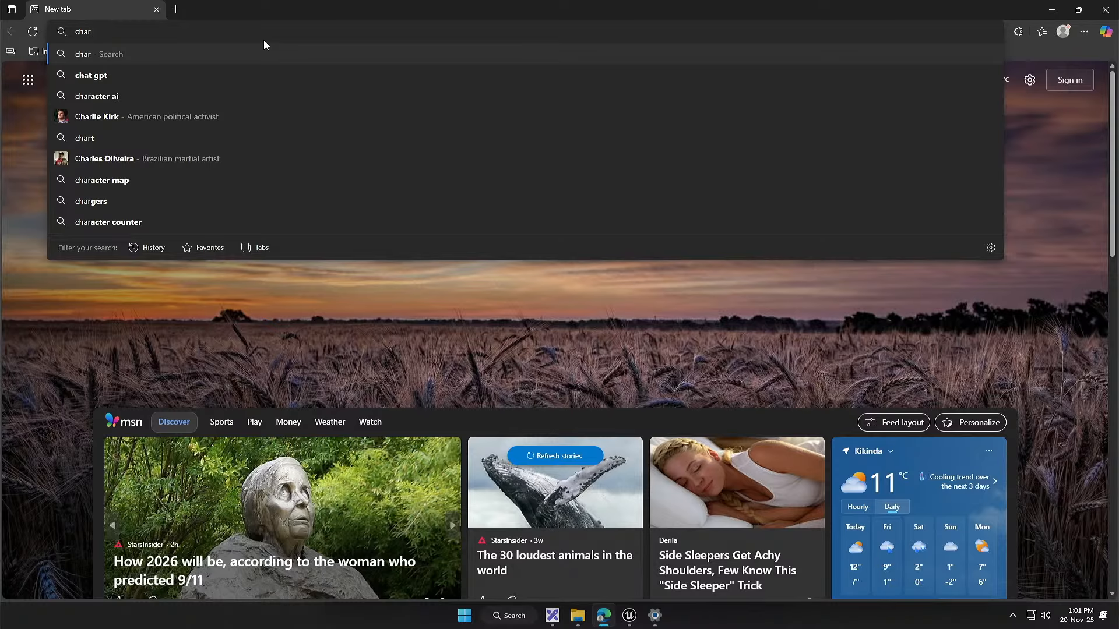
pyautogui.press('BackSpace')
pyautogui.write('t')
pyautogui.press('Down')
pyautogui.press('Return')
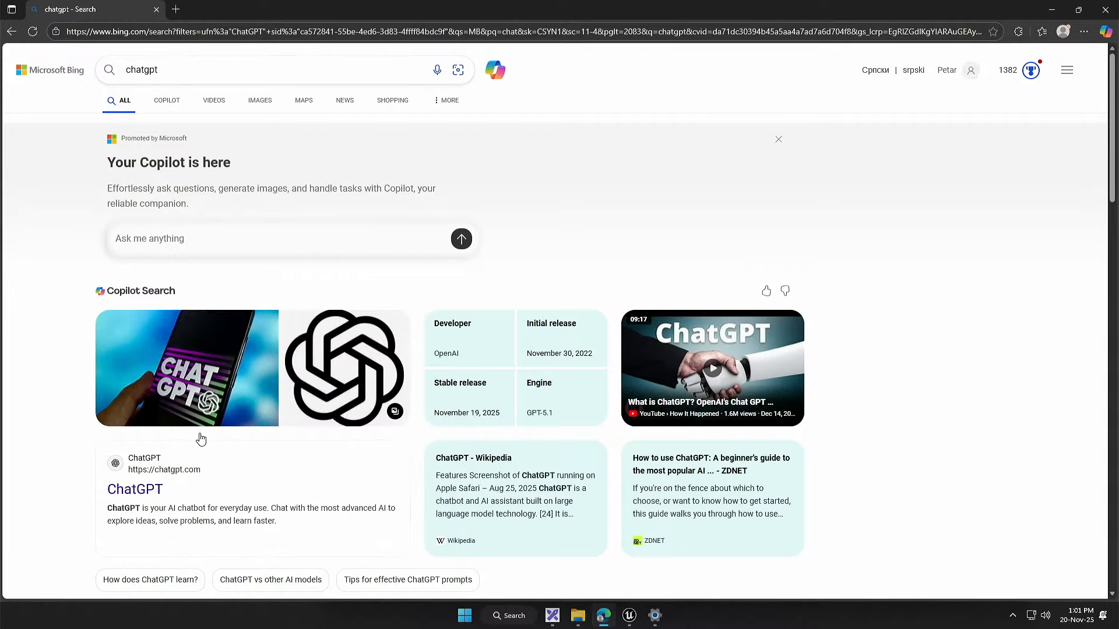
pyautogui.click(139, 489)
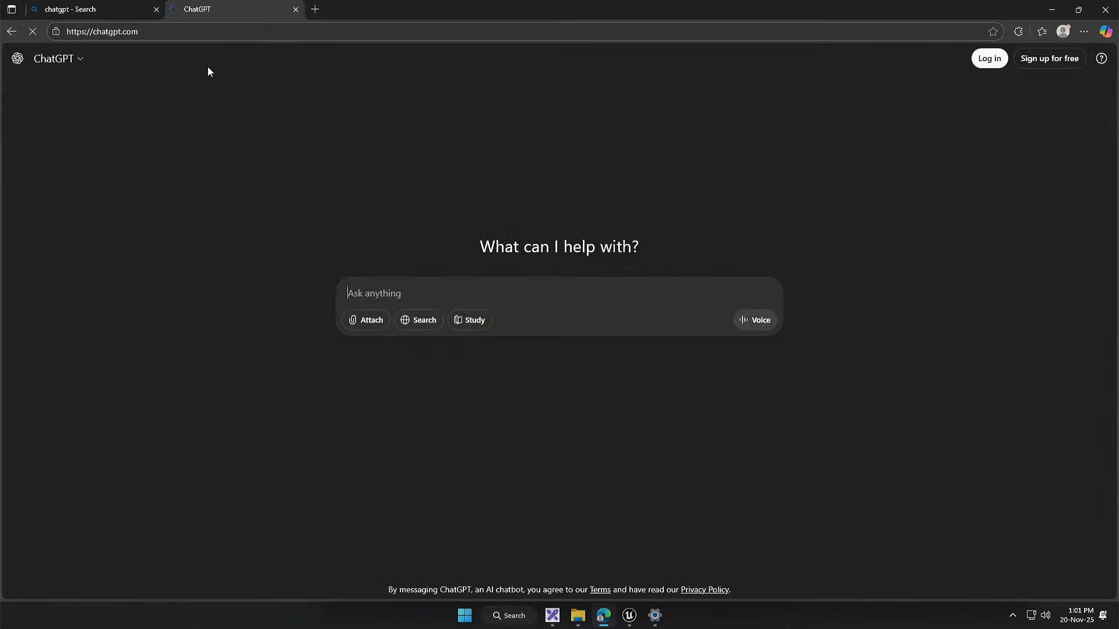
# Step: Write a ChatGPT prompt beginning "I have unreal engine 5 and I need launch parameters to run in" and return to Demo_Showcase in Unreal Editor
pyautogui.write('I have unreal eng')
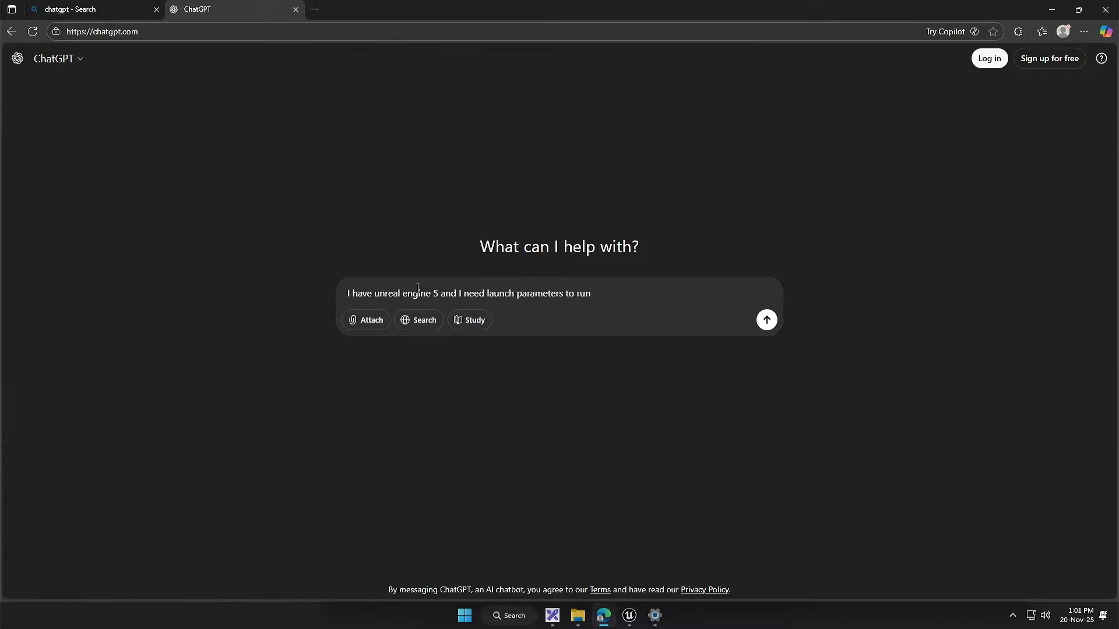
pyautogui.write('insights trace. This is')
pyautogui.click(629, 615)
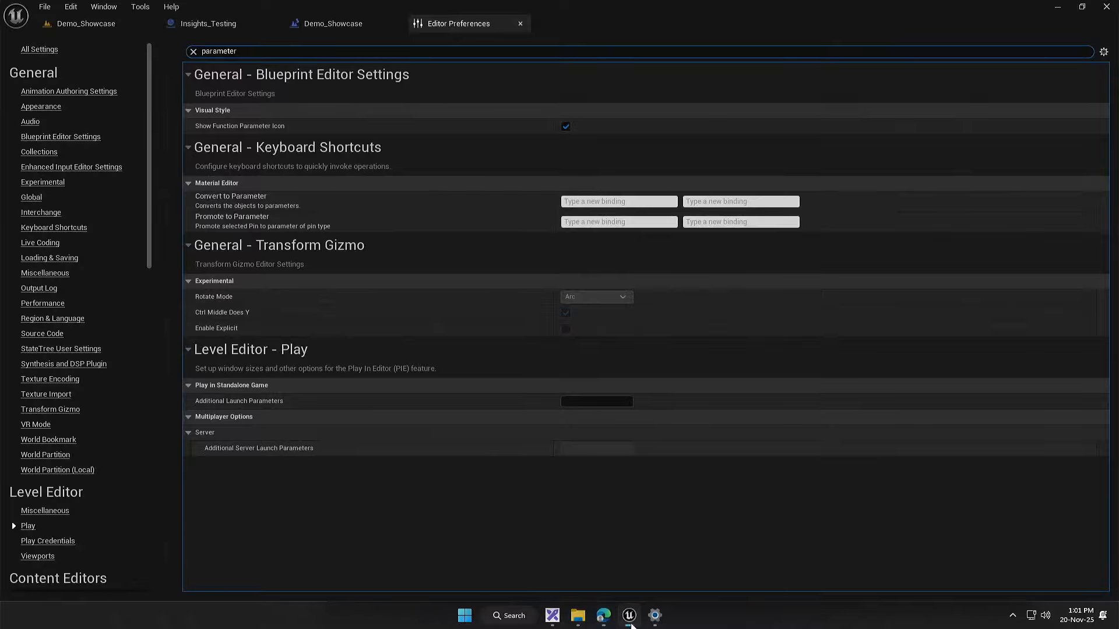
pyautogui.click(58, 23)
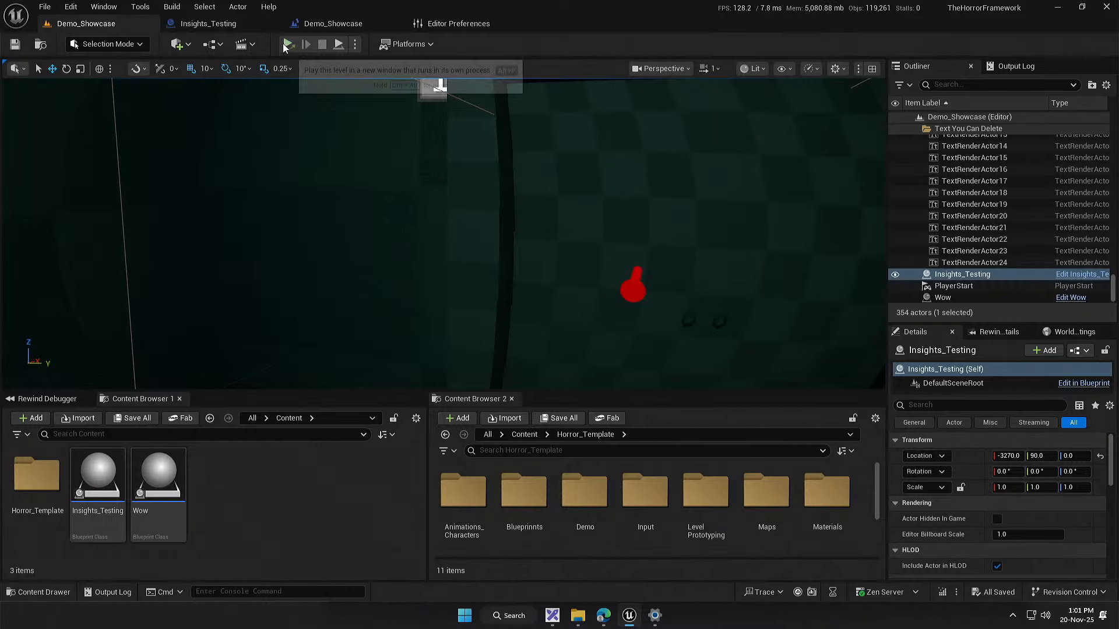
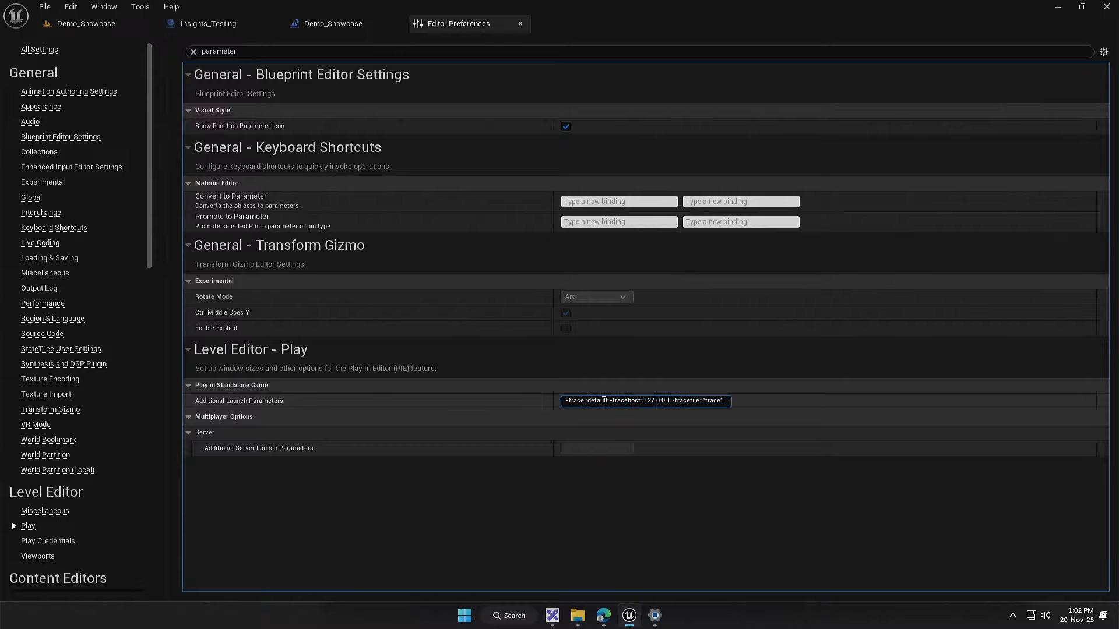
# Step: Run the Demo_Showcase level as a standalone game and close the game window
pyautogui.click(105, 23)
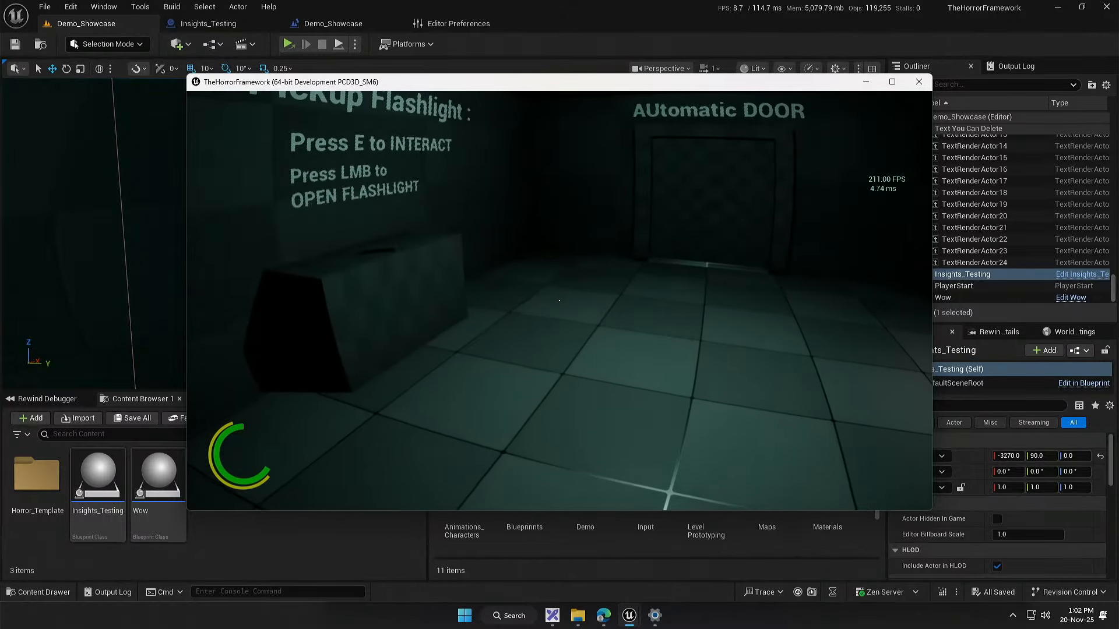
pyautogui.press('super')
pyautogui.click(919, 82)
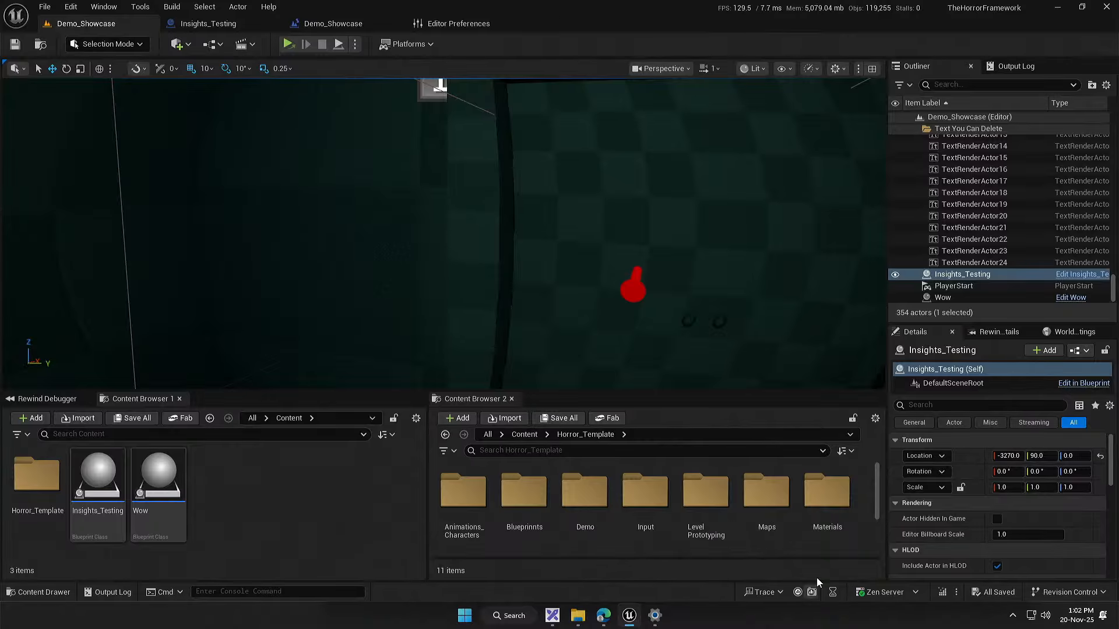
# Step: Open the recent trace 20251120_130245 in Unreal Insights and maximize its window
pyautogui.click(774, 586)
pyautogui.moveTo(787, 577)
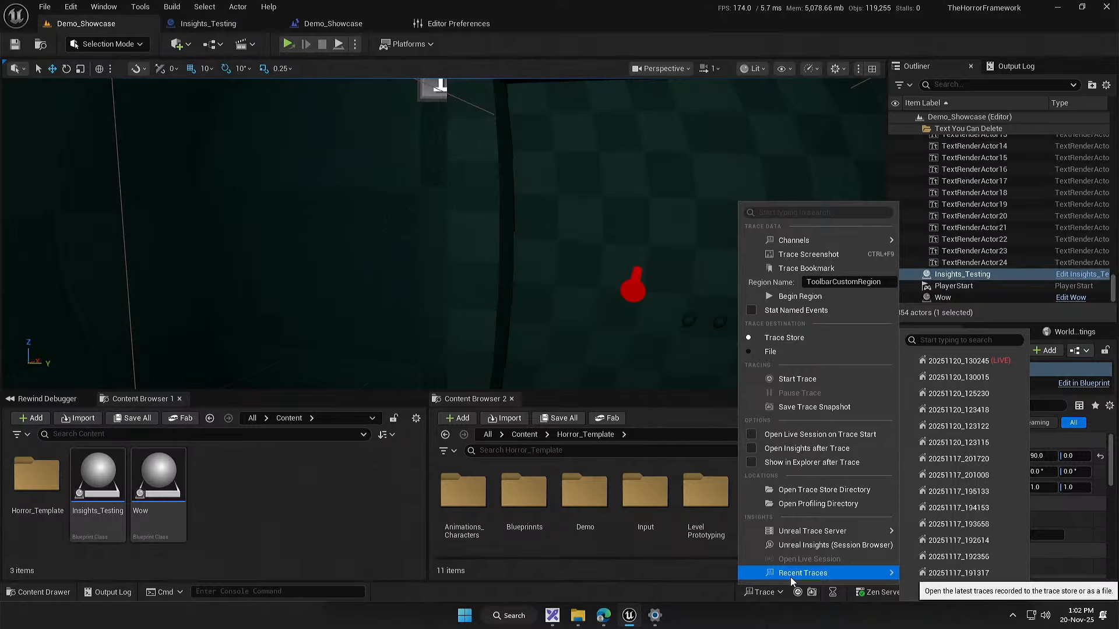
pyautogui.click(963, 408)
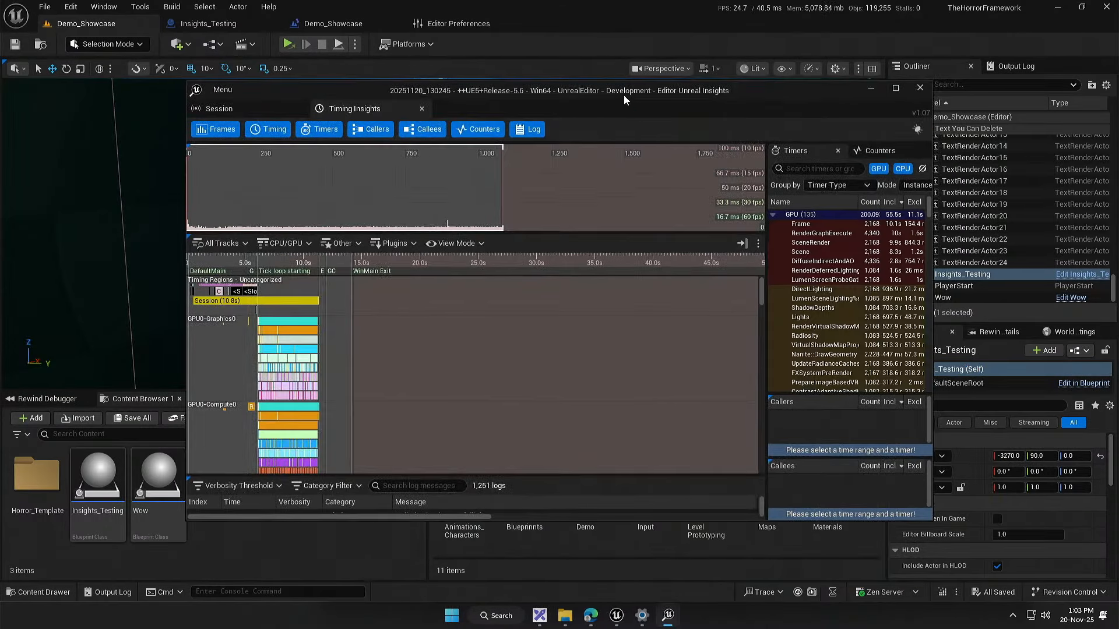
pyautogui.doubleClick(623, 96)
# Step: Select game frame 943 in the frame graph and examine its GPU, GameThread and RHIThread timing tracks
pyautogui.click(551, 146)
pyautogui.scroll(20, 431, 373)
pyautogui.moveTo(106, 379); pyautogui.dragTo(358, 383)
pyautogui.scroll(1, 396, 371)
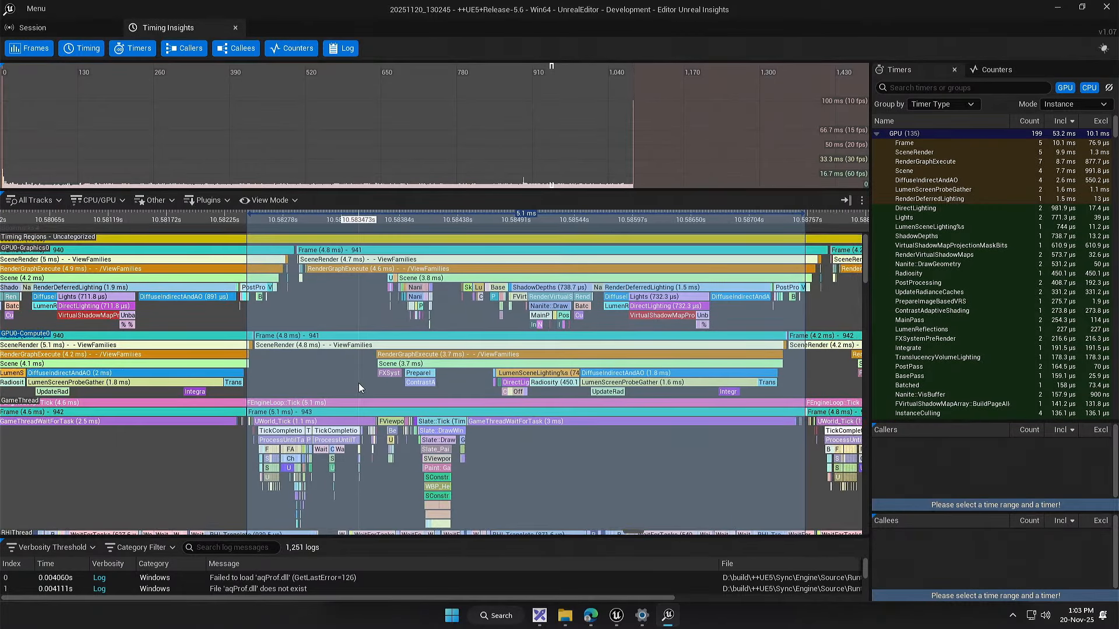
pyautogui.moveTo(266, 344); pyautogui.dragTo(317, 343)
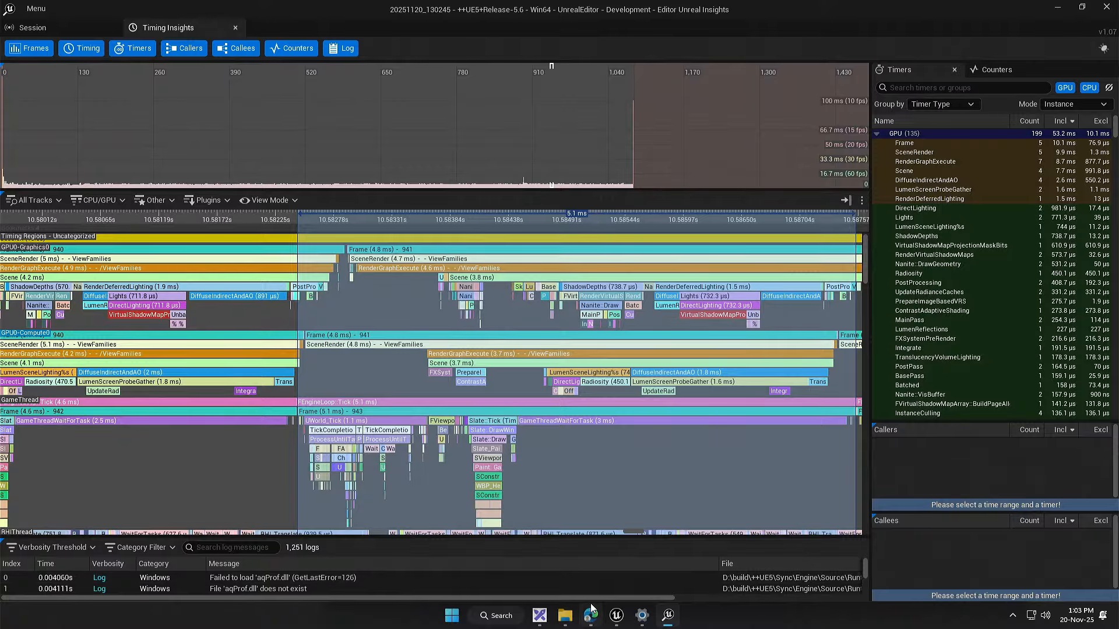
pyautogui.moveTo(662, 326); pyautogui.dragTo(541, 314)
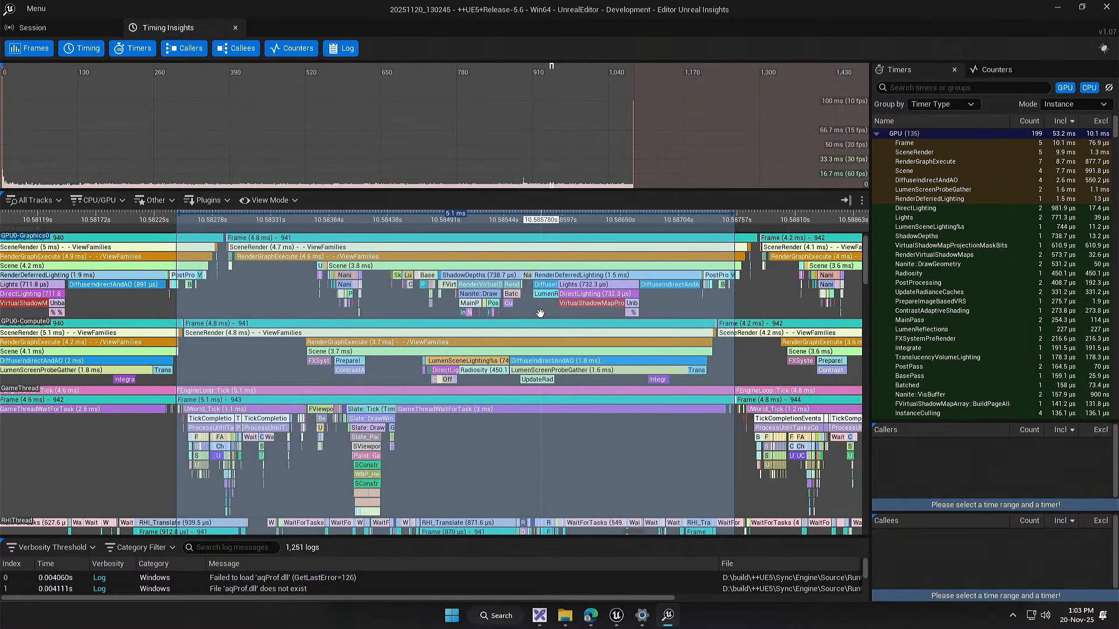
pyautogui.moveTo(505, 463); pyautogui.dragTo(504, 404)
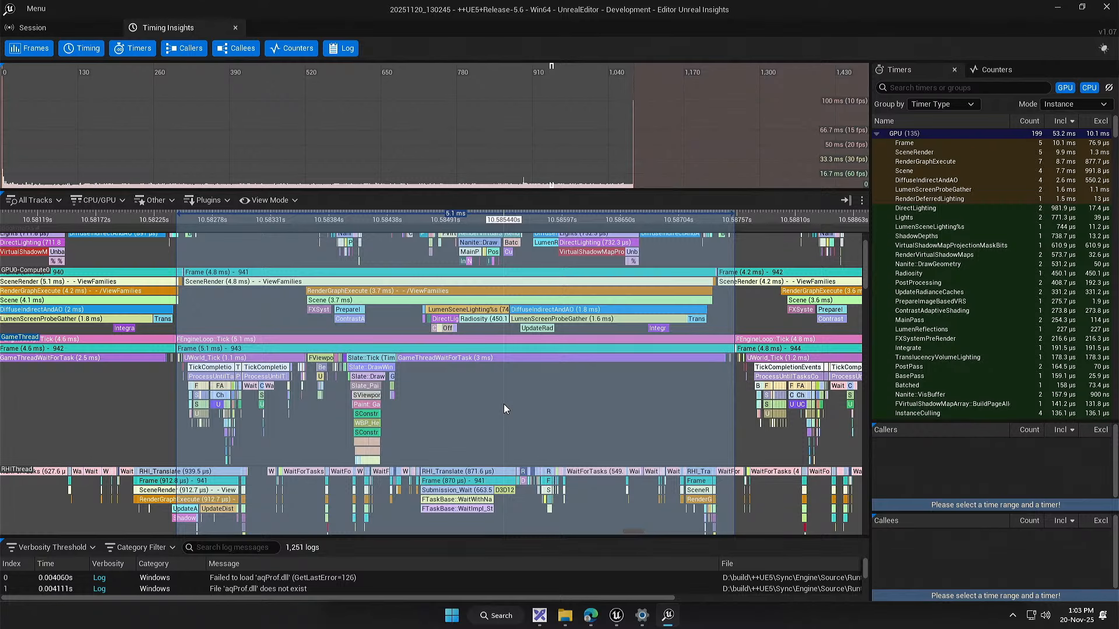
pyautogui.scroll(2, 504, 404)
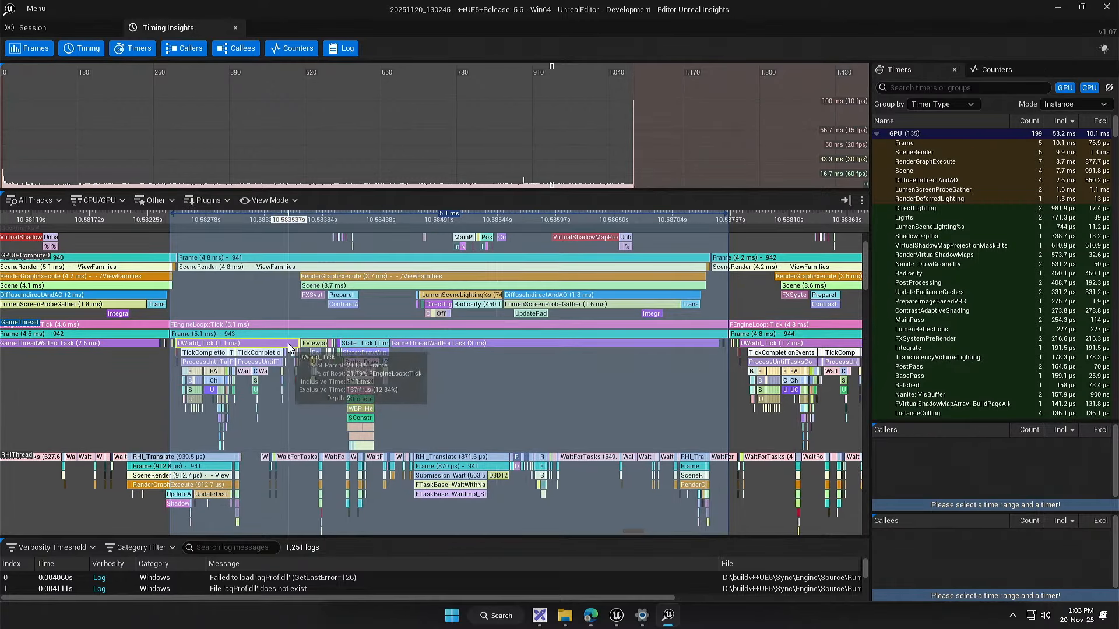
# Step: Compare the GameThread's UWorld_Tick and GameThreadWaitForTask events in frame 943 with the neighbouring frames
pyautogui.moveTo(261, 351); pyautogui.dragTo(312, 350)
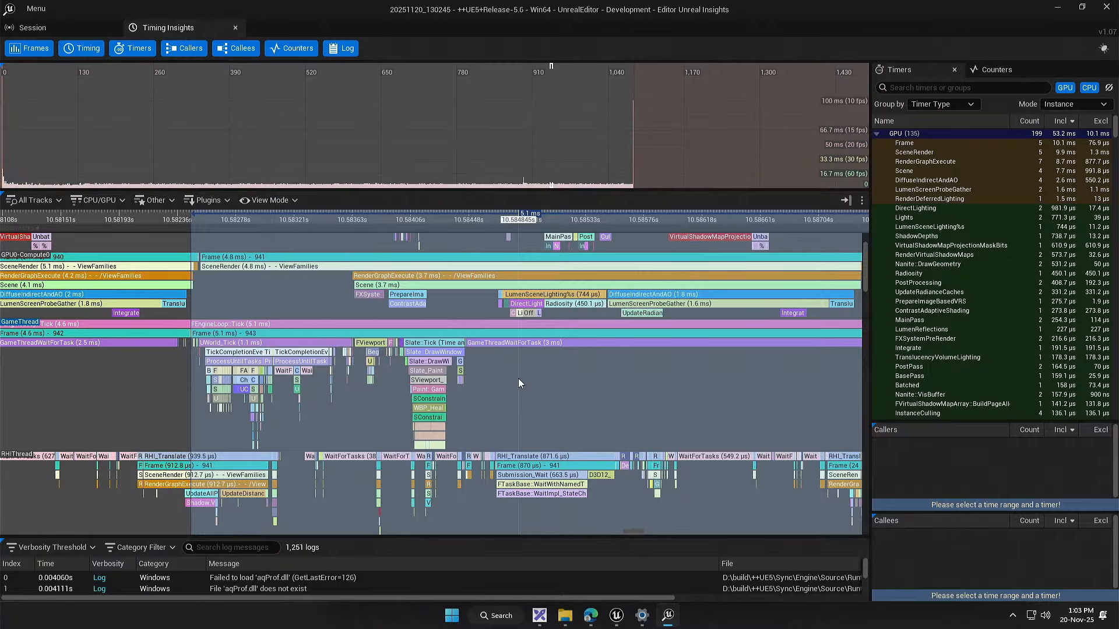
pyautogui.moveTo(519, 379); pyautogui.dragTo(445, 376)
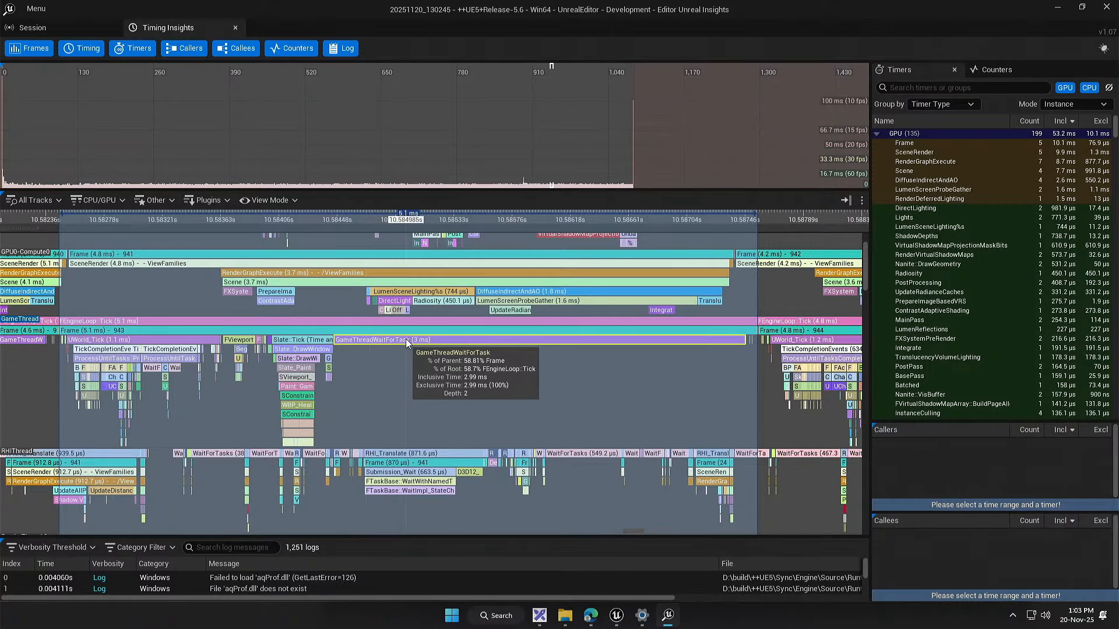
pyautogui.moveTo(370, 353); pyautogui.dragTo(616, 361)
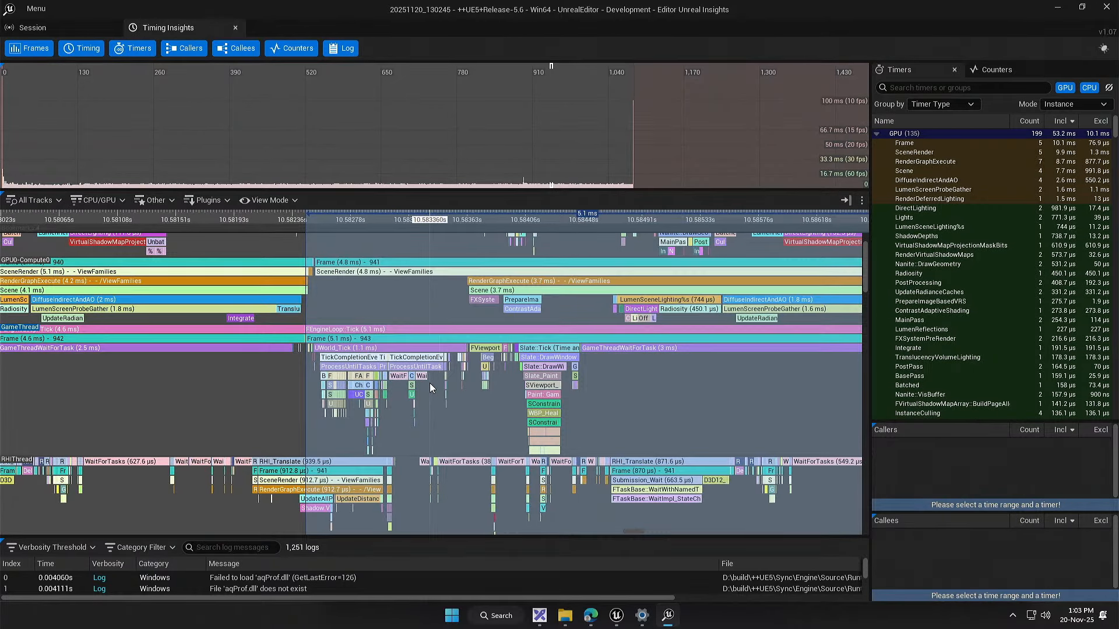
pyautogui.moveTo(697, 366); pyautogui.dragTo(368, 365)
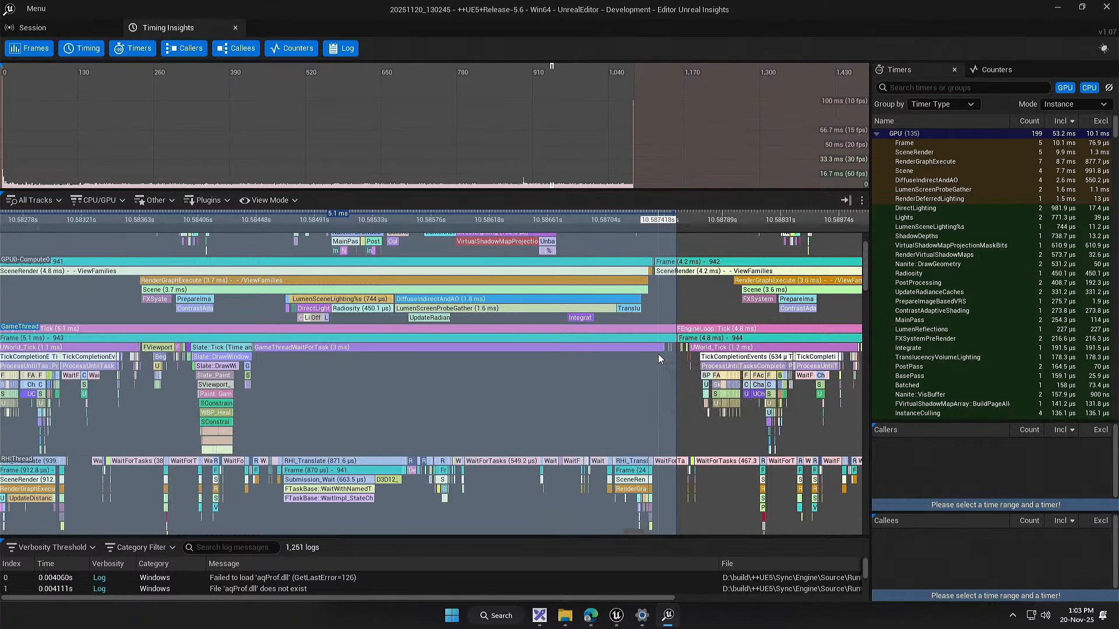
pyautogui.moveTo(411, 372); pyautogui.dragTo(482, 394)
pyautogui.scroll(-2, 468, 359)
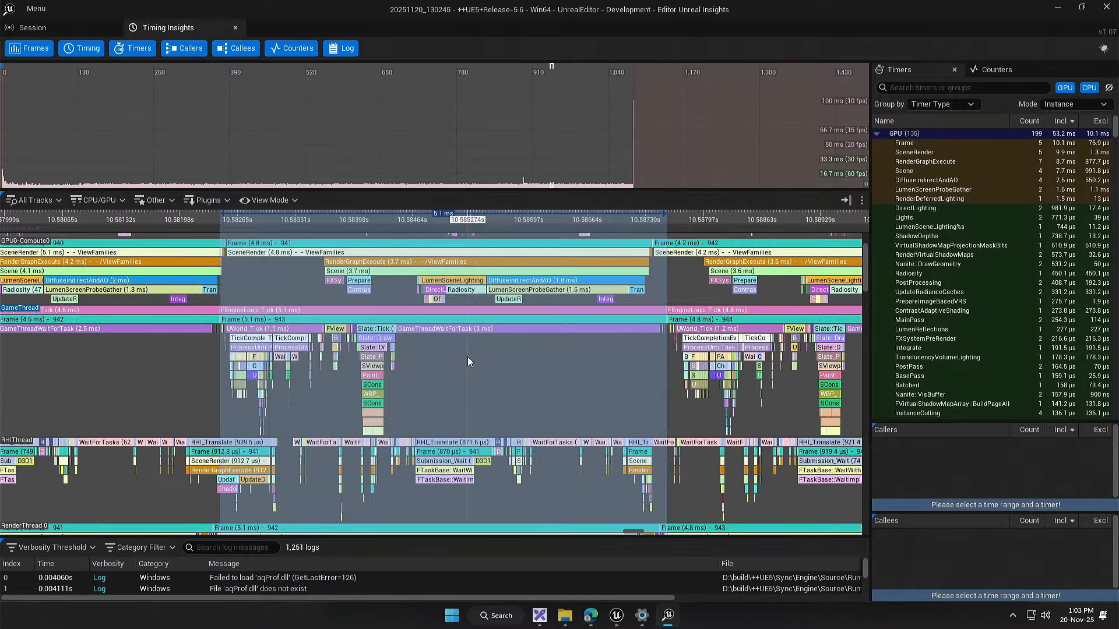
pyautogui.moveTo(482, 348); pyautogui.dragTo(379, 454)
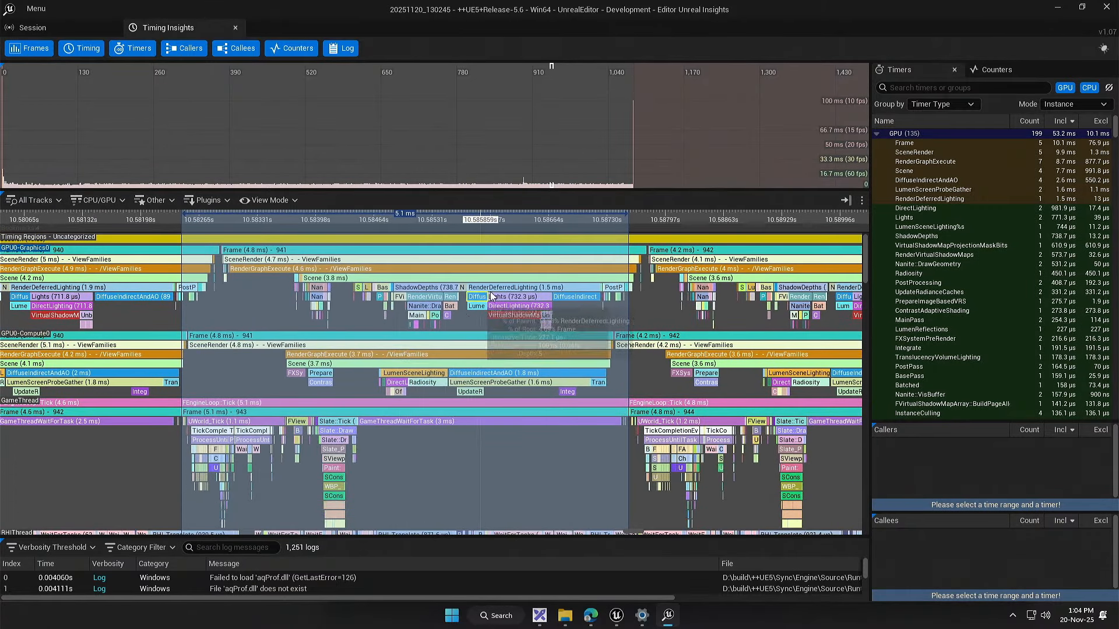
# Step: Select the time range of the Frame 941 event on the GPU0-Graphics track
pyautogui.click(499, 249)
pyautogui.rightClick(499, 249)
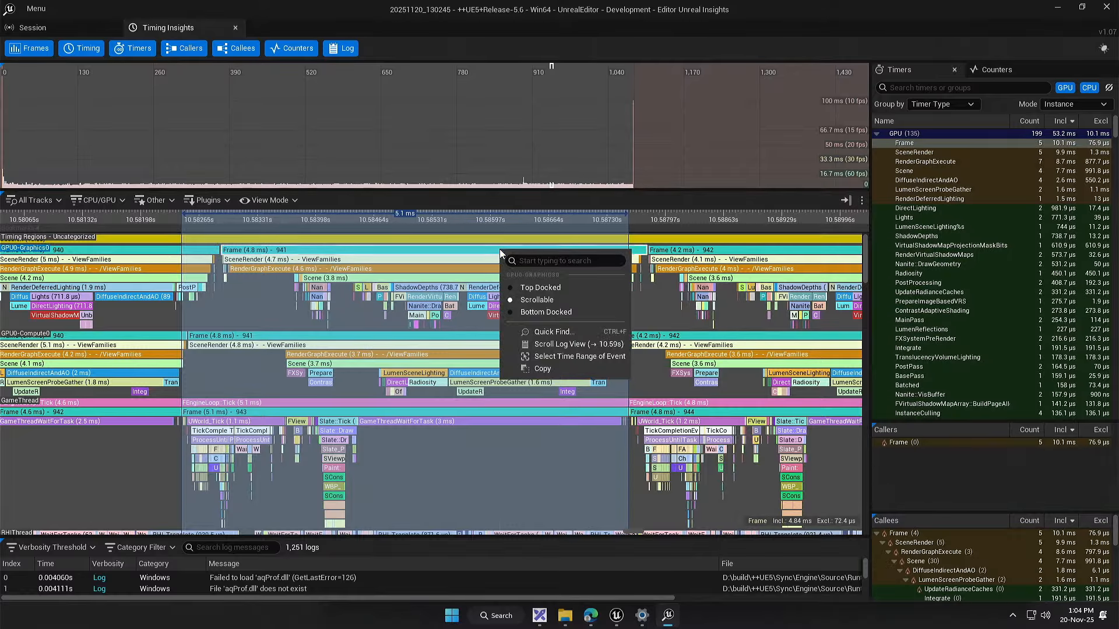
pyautogui.click(557, 358)
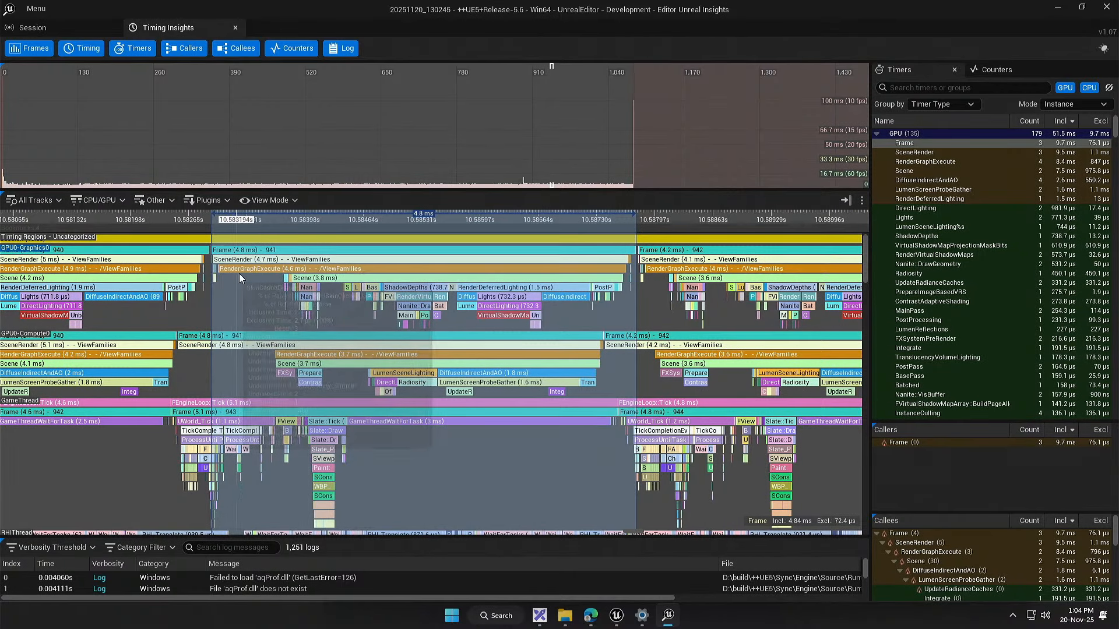
# Step: Examine the RHIThread, RenderThread and Foreground Worker tracks across the time range of GPU frame 941
pyautogui.scroll(1, 207, 295)
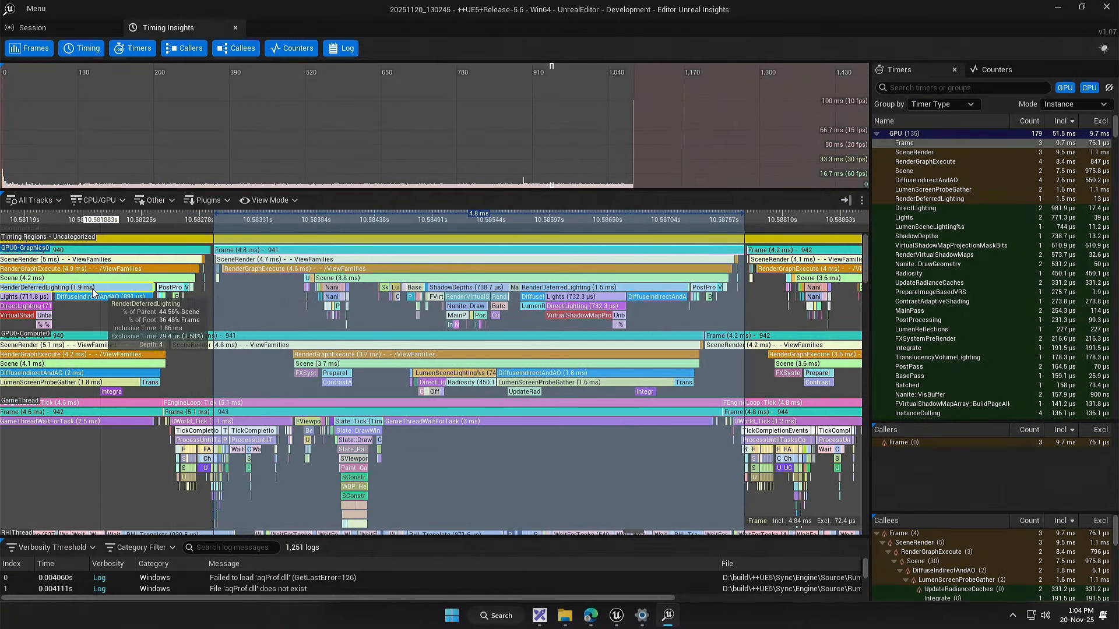
pyautogui.scroll(-1, 204, 285)
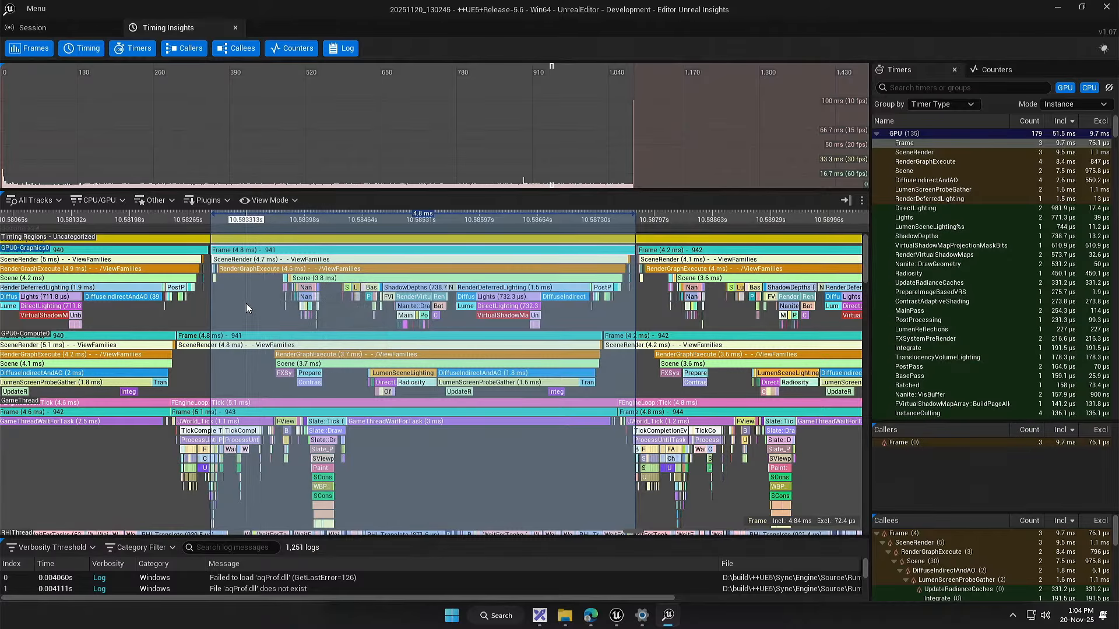
pyautogui.scroll(-2, 246, 305)
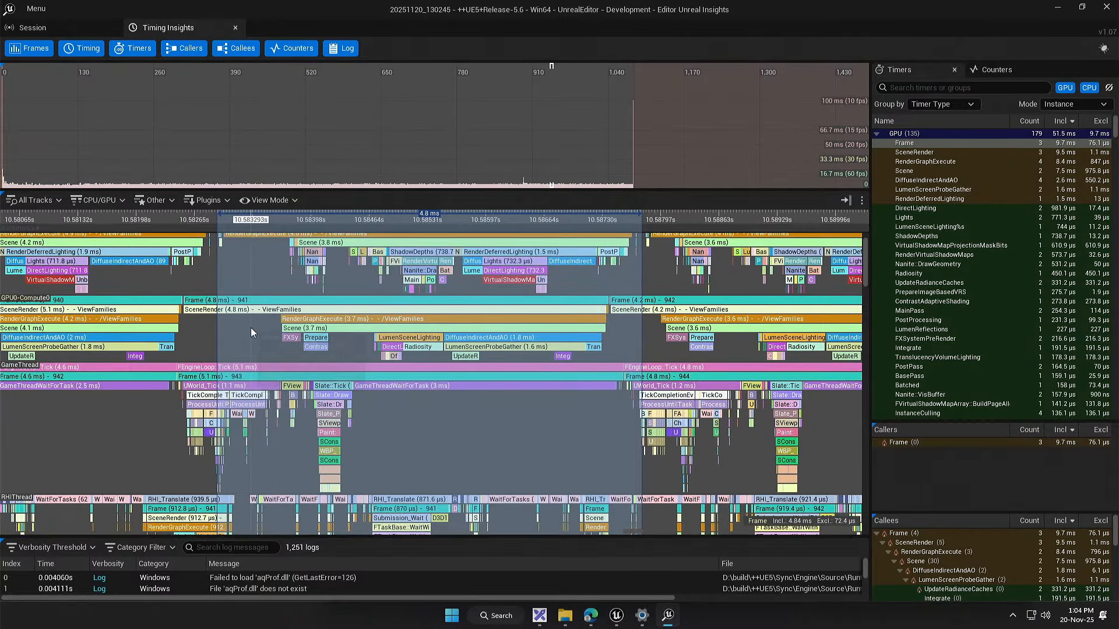
pyautogui.moveTo(259, 349); pyautogui.dragTo(246, 344)
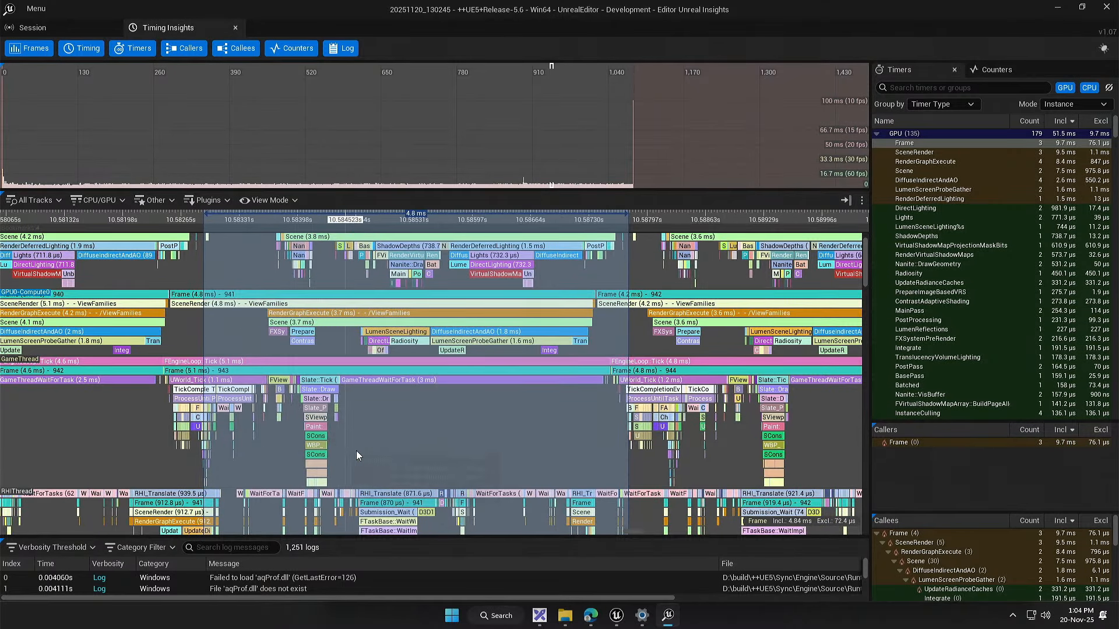
pyautogui.moveTo(399, 458); pyautogui.dragTo(386, 259)
pyautogui.moveTo(367, 469); pyautogui.dragTo(383, 386)
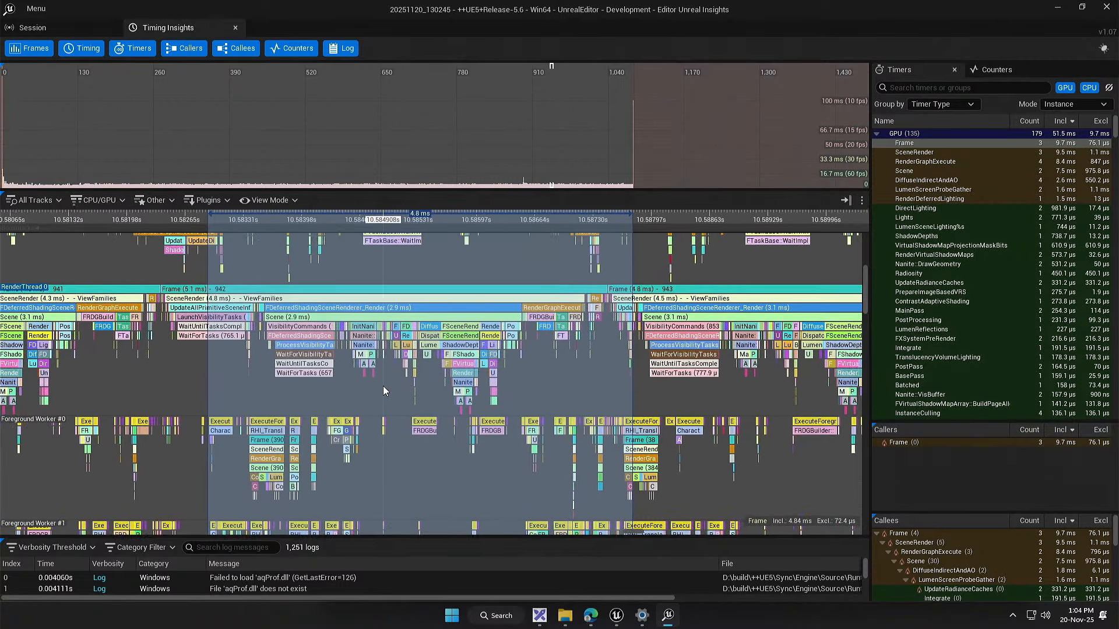
pyautogui.scroll(4, 505, 362)
pyautogui.moveTo(529, 357); pyautogui.dragTo(429, 378)
pyautogui.scroll(3, 613, 345)
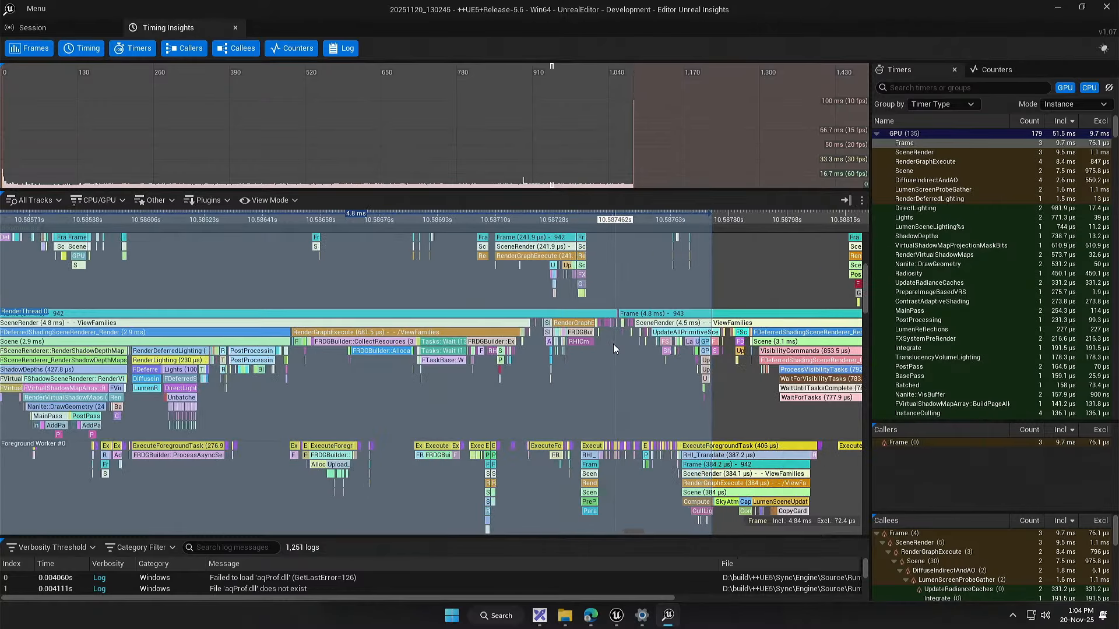
pyautogui.scroll(-8, 485, 356)
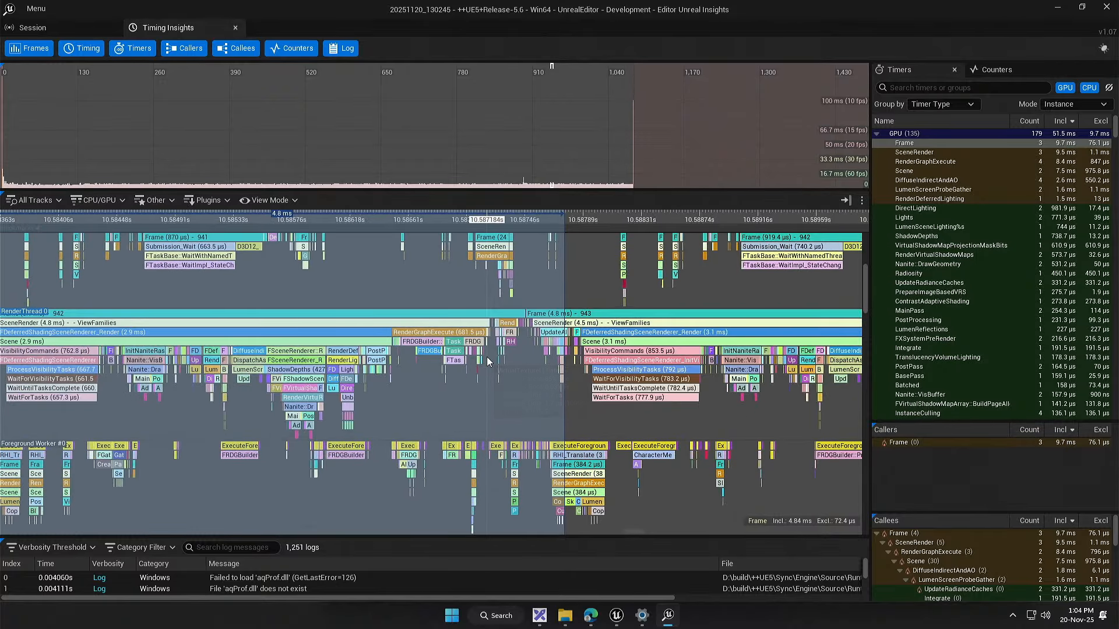
pyautogui.moveTo(447, 401); pyautogui.dragTo(596, 403)
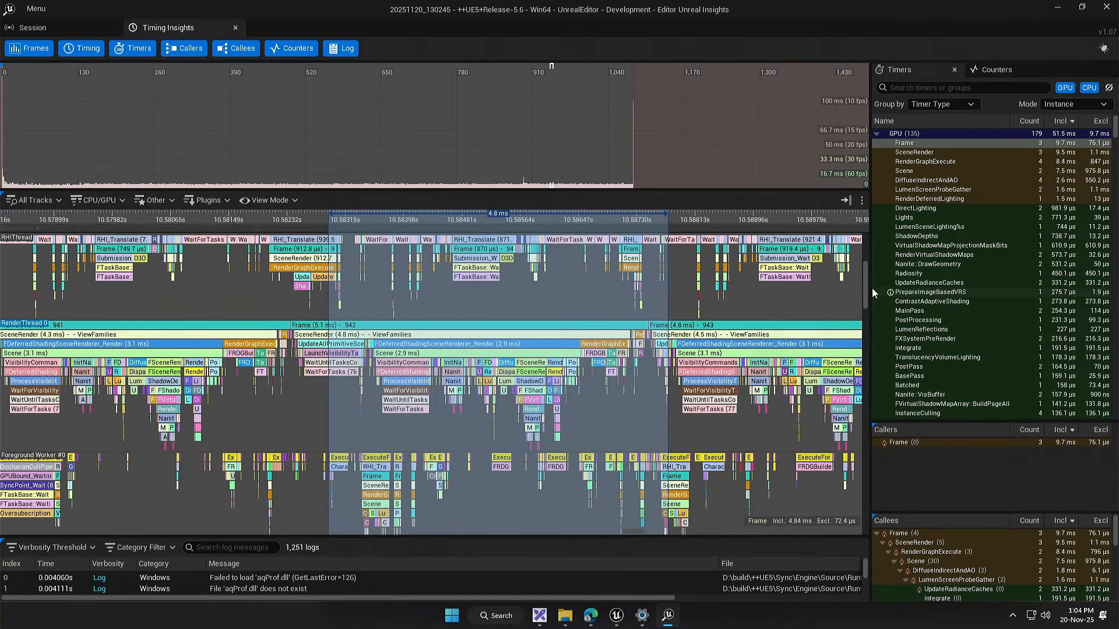
pyautogui.moveTo(867, 288); pyautogui.dragTo(872, 232)
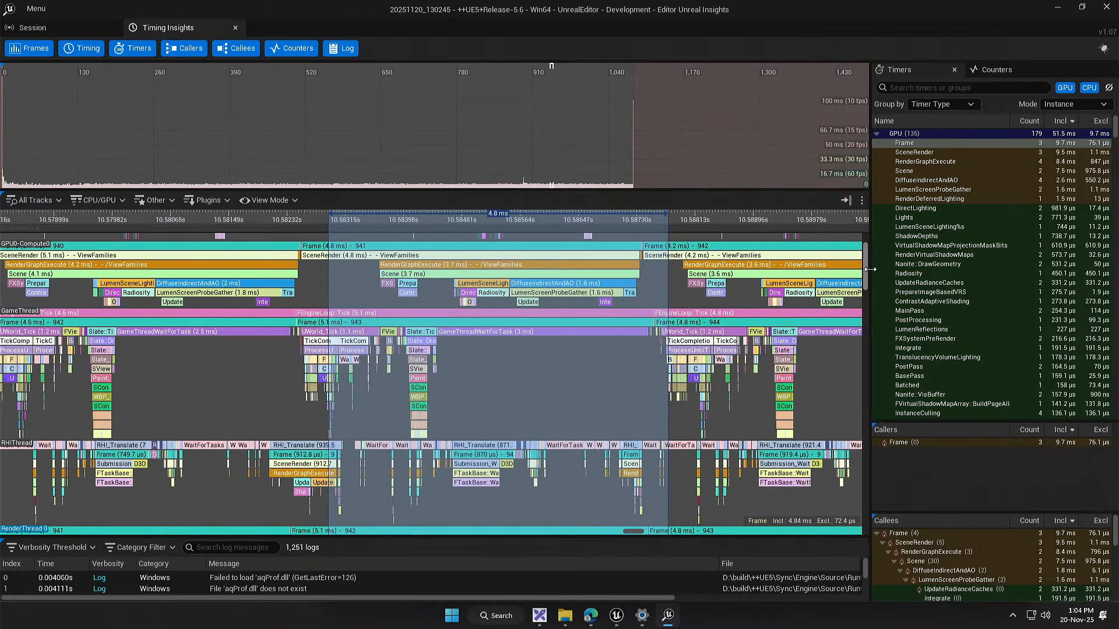
# Step: Examine the shadow and RenderDeferredLighting events of GPU frame 941, including VirtualShadowMapProjectionMaskBits, and clear the time range selection
pyautogui.moveTo(490, 402); pyautogui.dragTo(439, 386)
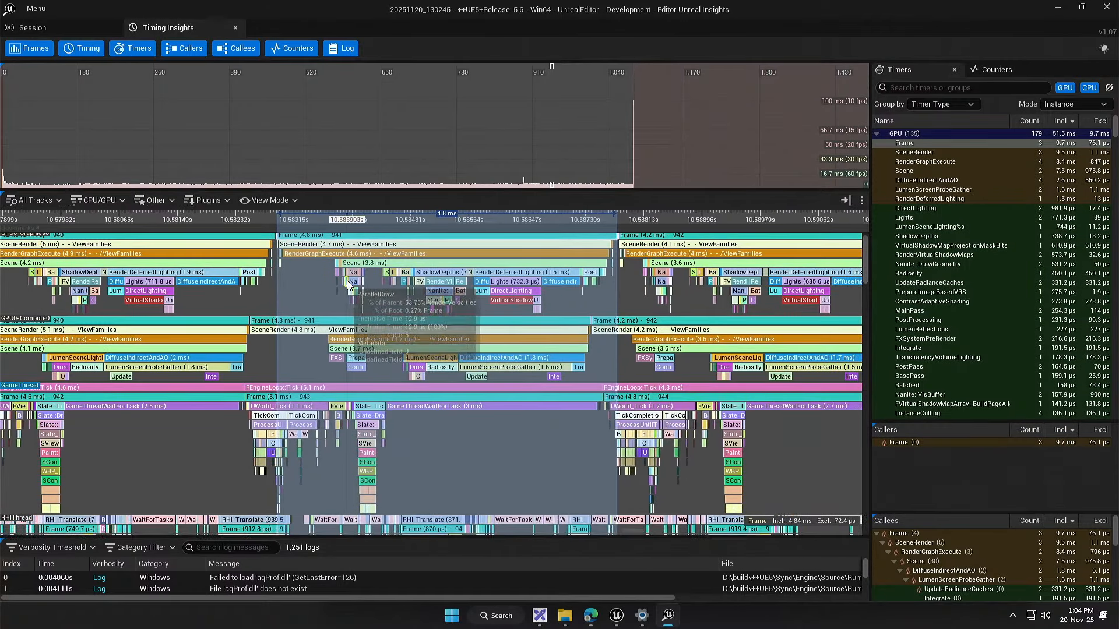
pyautogui.moveTo(358, 270); pyautogui.dragTo(333, 284)
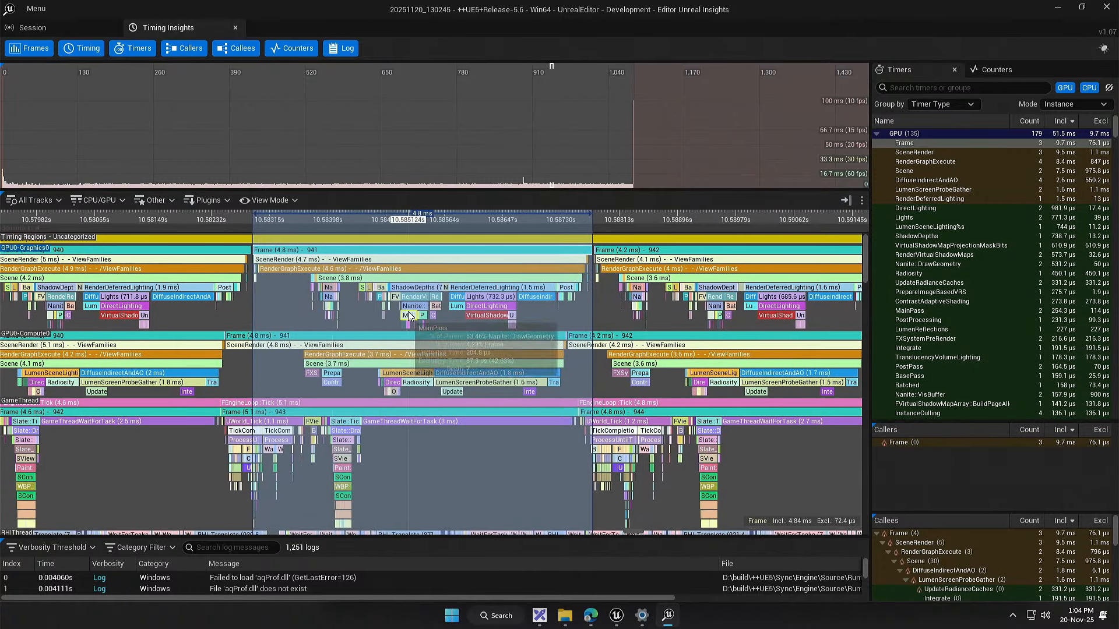
pyautogui.scroll(3, 321, 295)
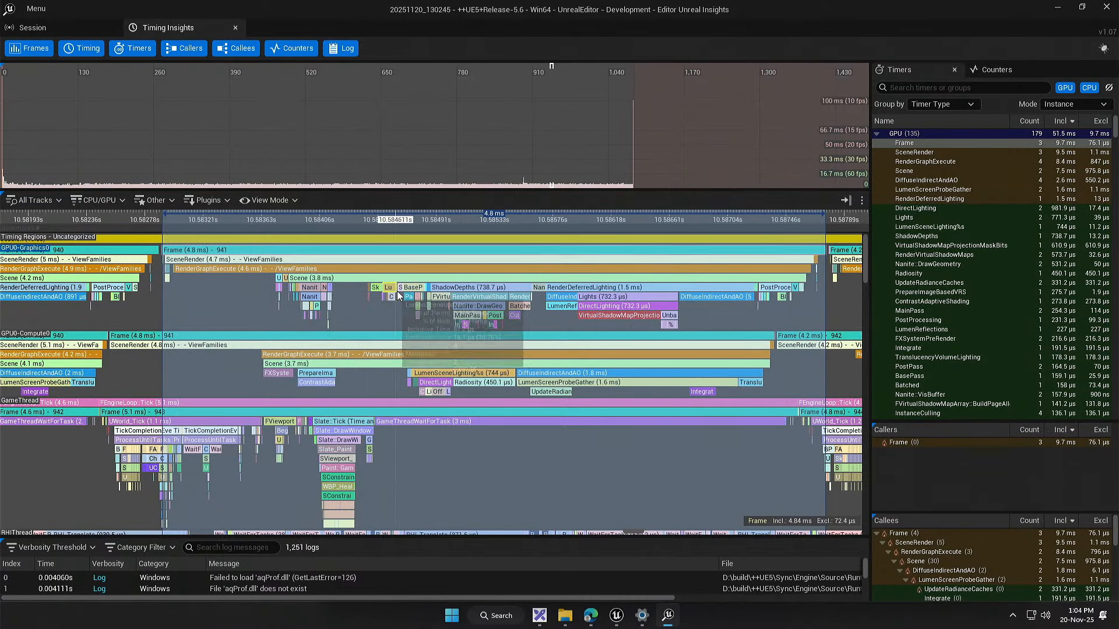
pyautogui.scroll(2, 740, 294)
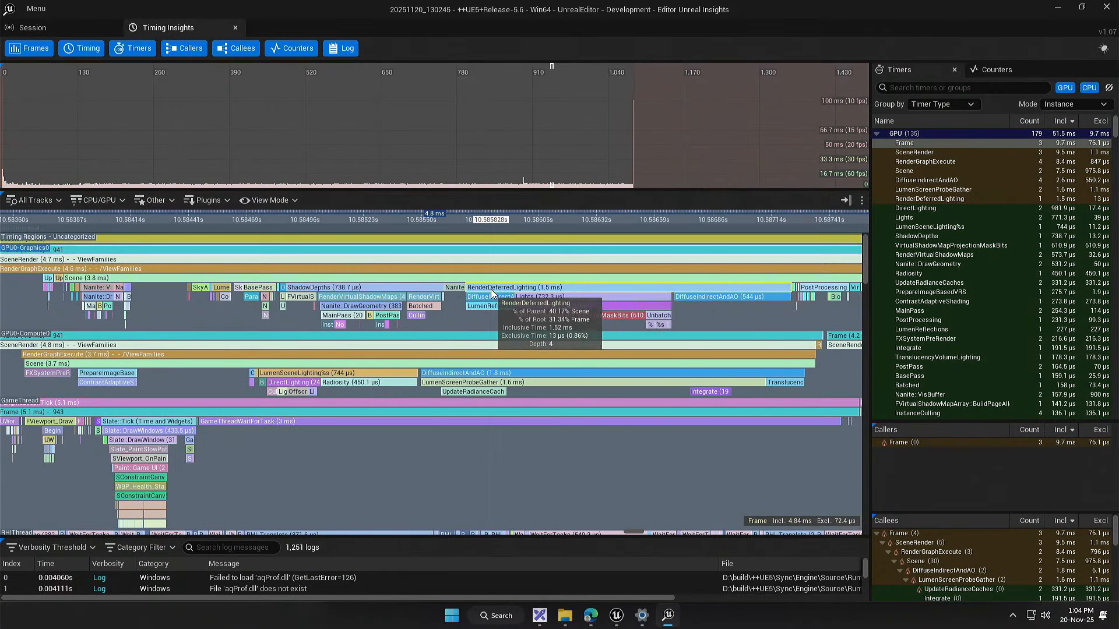
pyautogui.moveTo(523, 310); pyautogui.dragTo(275, 330)
pyautogui.scroll(2, 312, 317)
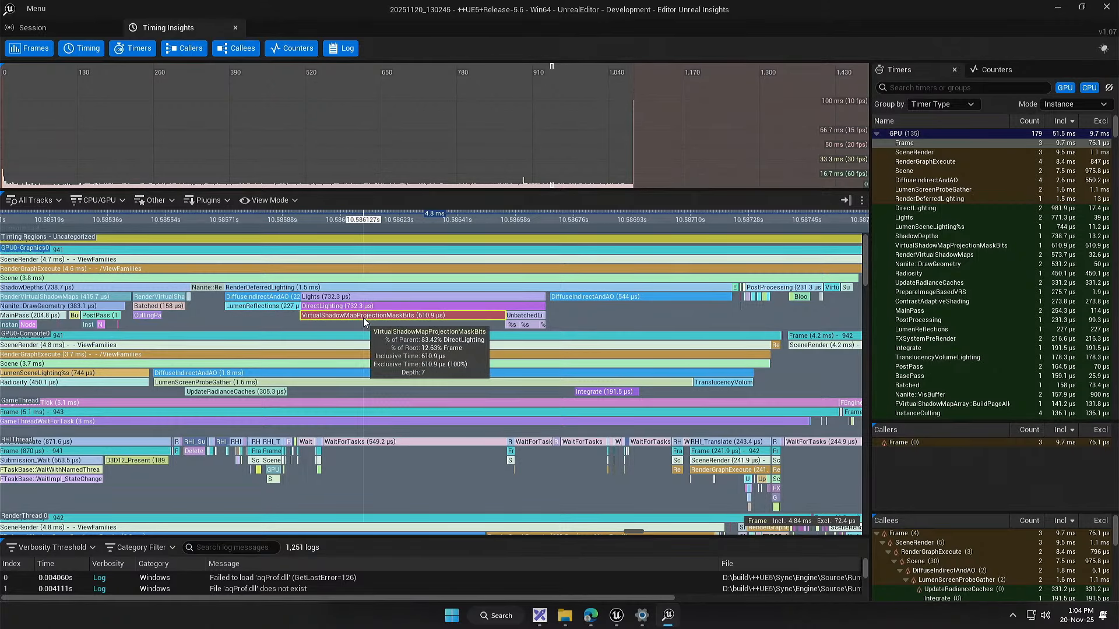
pyautogui.click(258, 319)
pyautogui.moveTo(258, 317); pyautogui.dragTo(223, 320)
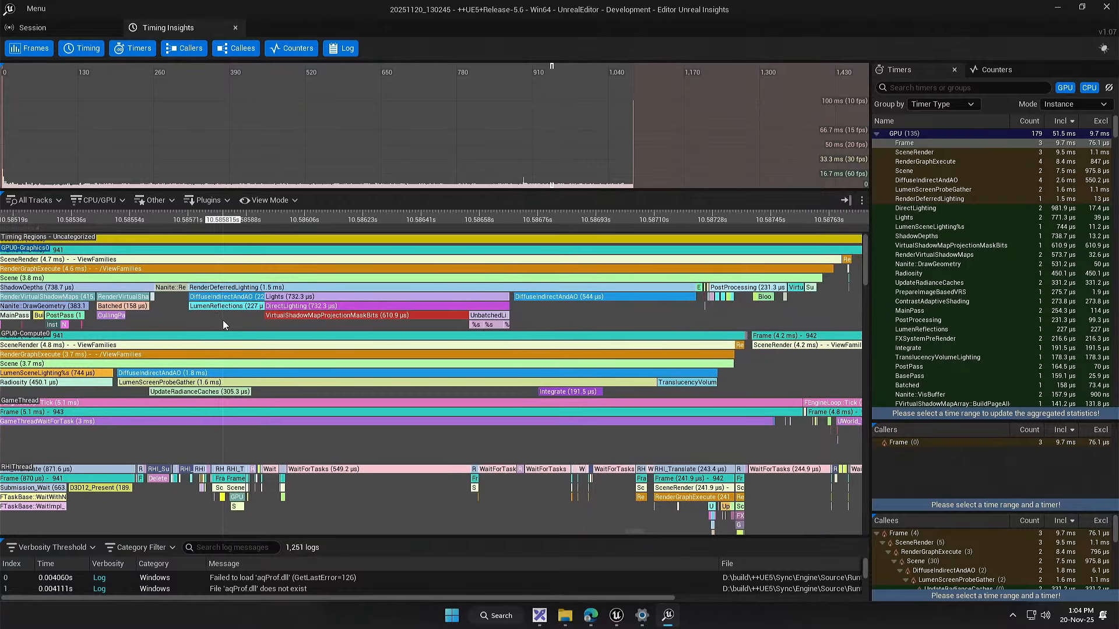
pyautogui.scroll(-1, 224, 320)
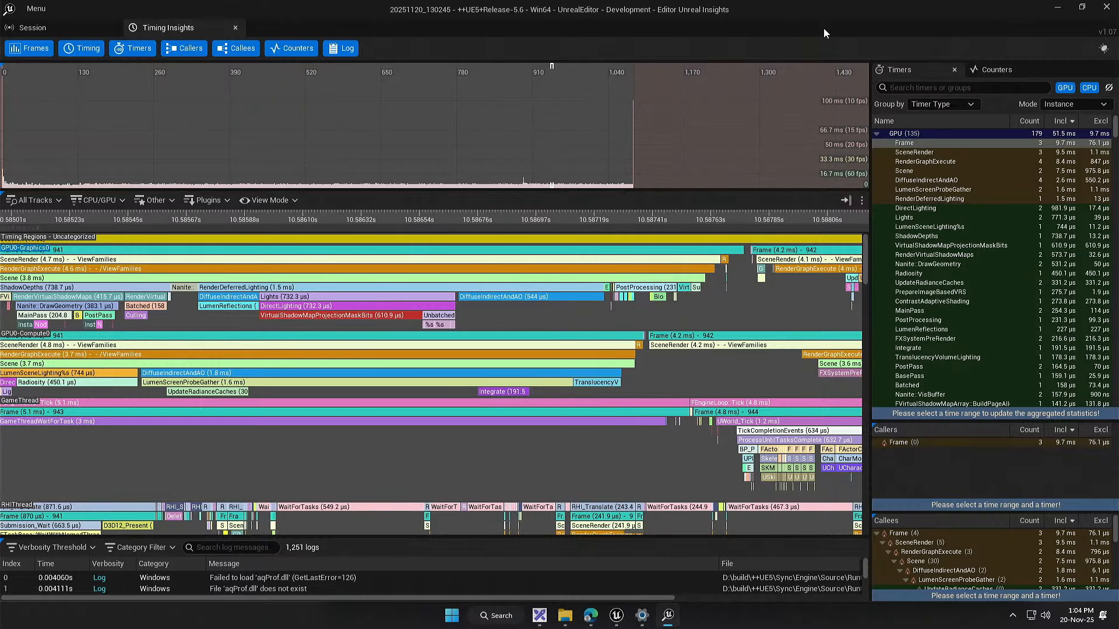
# Step: Switch to the Unreal Editor and open the Project Settings
pyautogui.click(1057, 7)
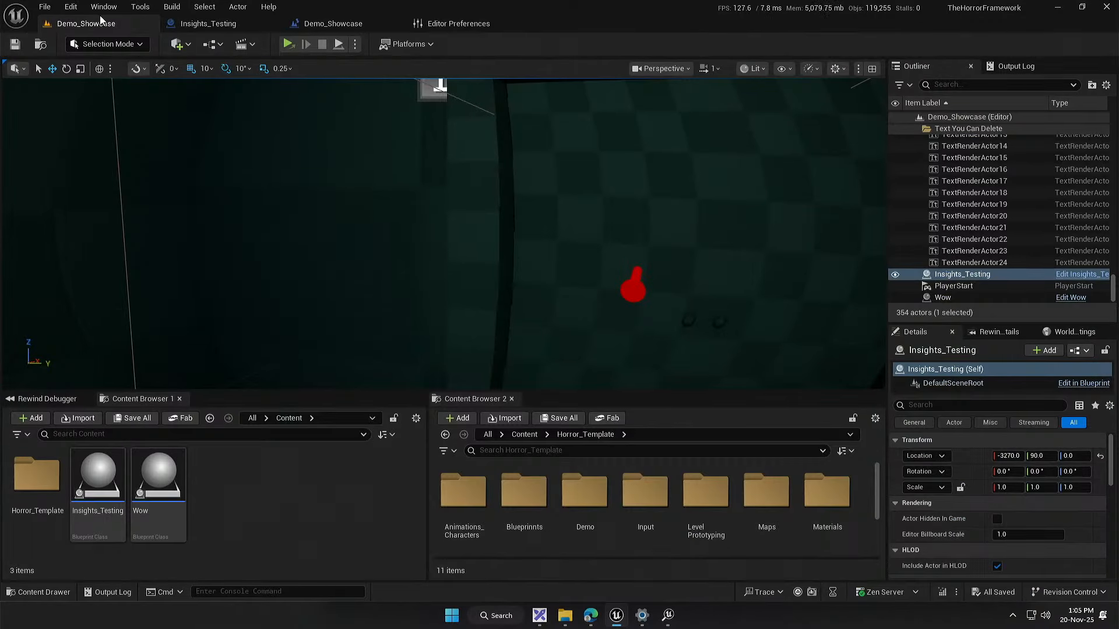
pyautogui.click(69, 7)
pyautogui.click(122, 198)
# Step: Search the Project Settings for "shadow maps" and set the Shadow Map Method to Shadow Maps
pyautogui.click(299, 51)
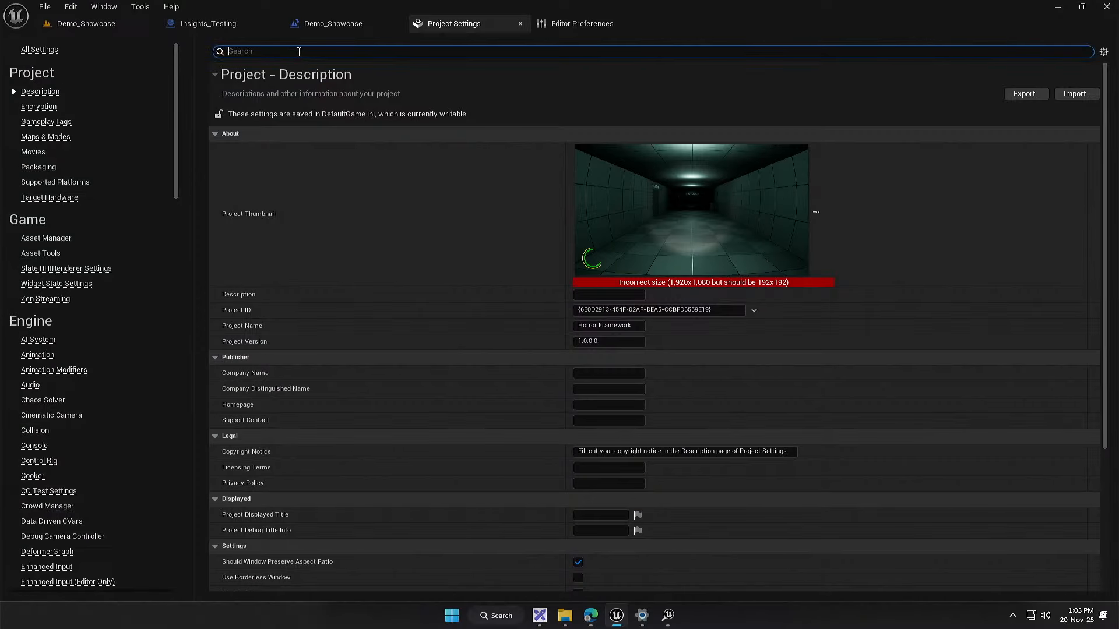
pyautogui.write('virtual')
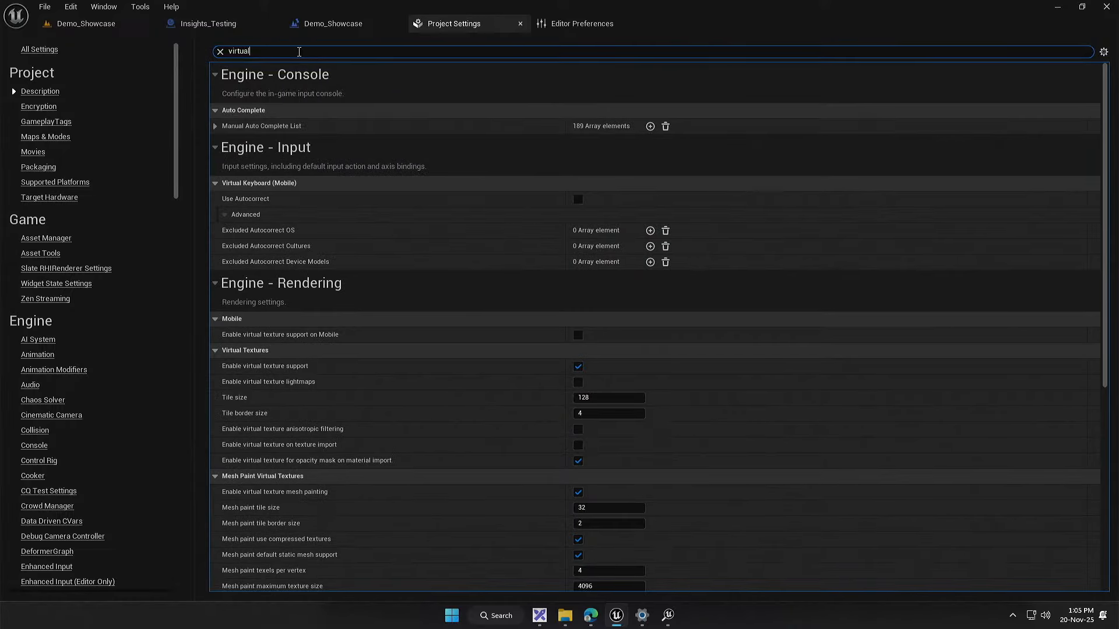
pyautogui.press('BackSpace')
pyautogui.press('BackSpace')
pyautogui.write('shadow maps')
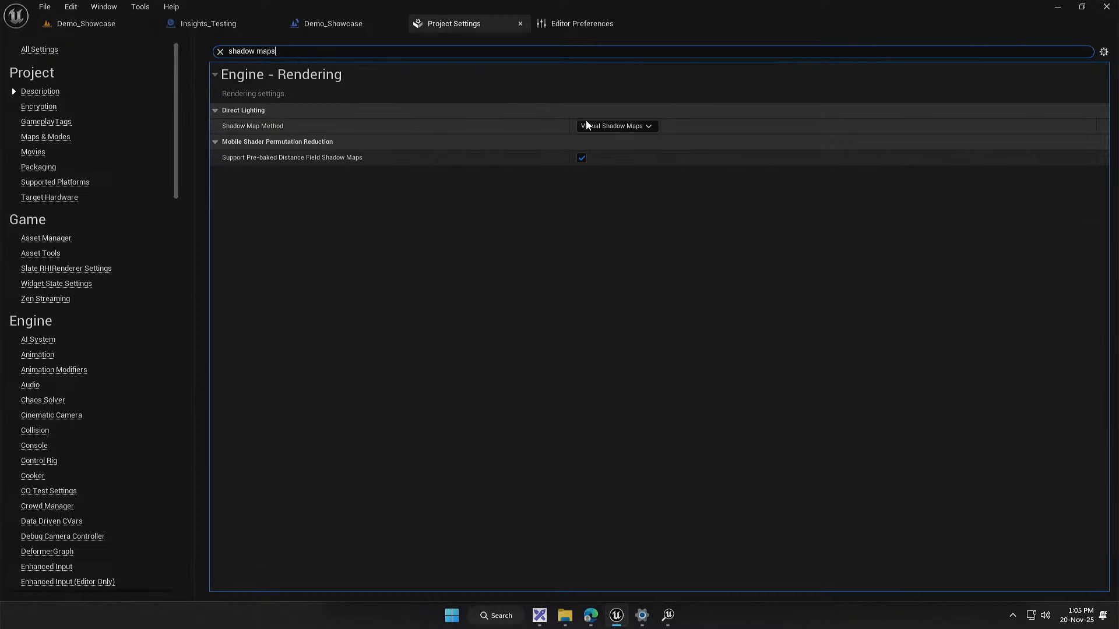
pyautogui.click(605, 127)
pyautogui.click(607, 135)
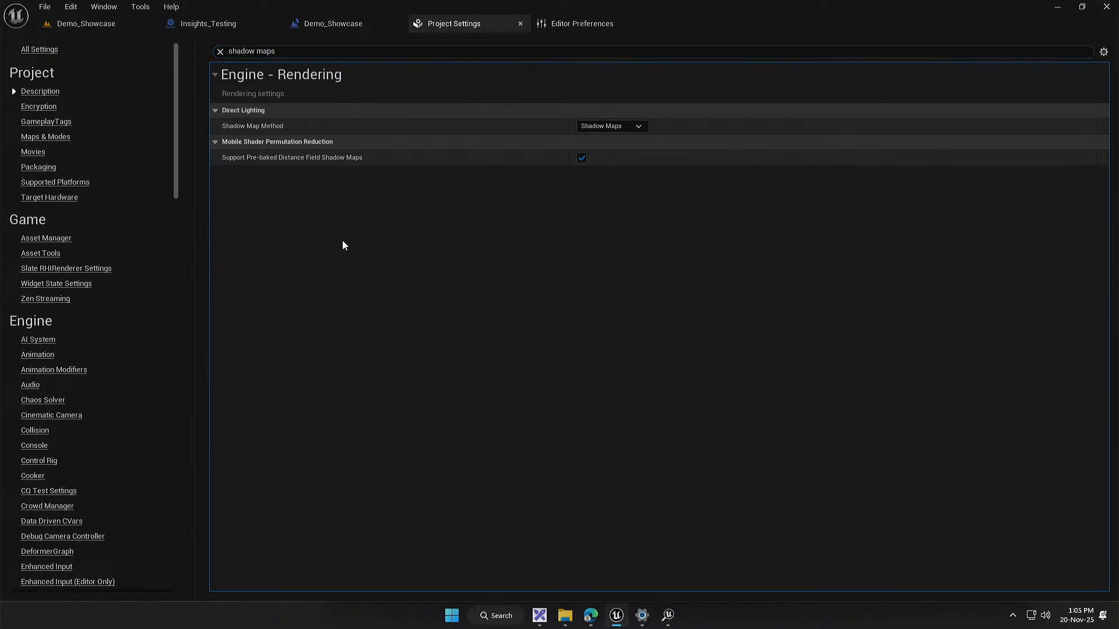
# Step: Run the Demo_Showcase level as a standalone game, walk around to check the frame rate, and close the game window
pyautogui.click(100, 25)
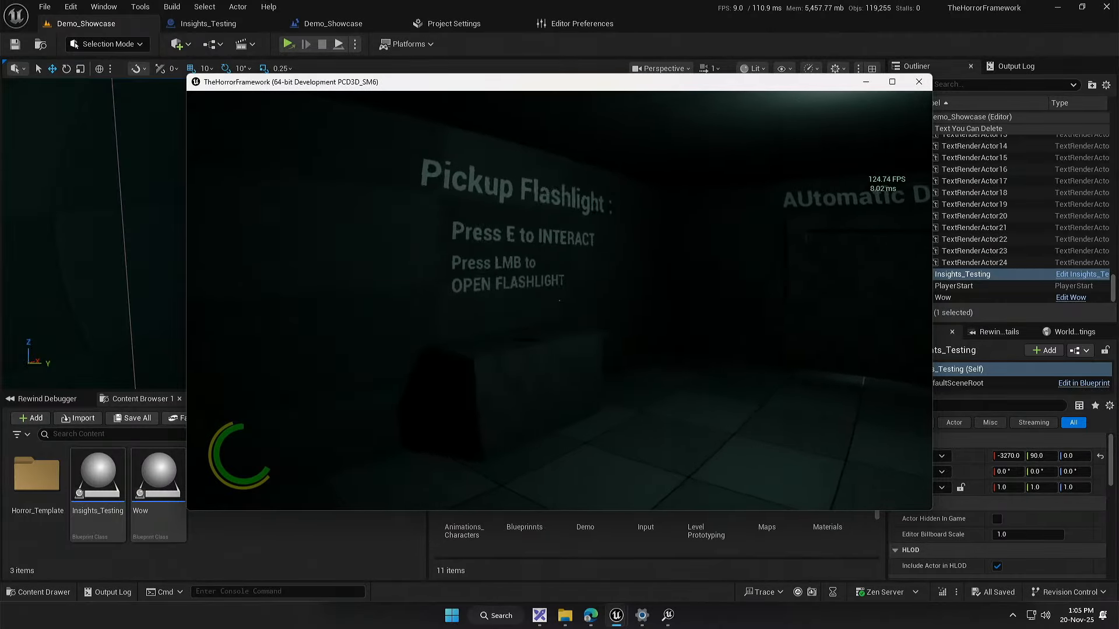
pyautogui.press('w')
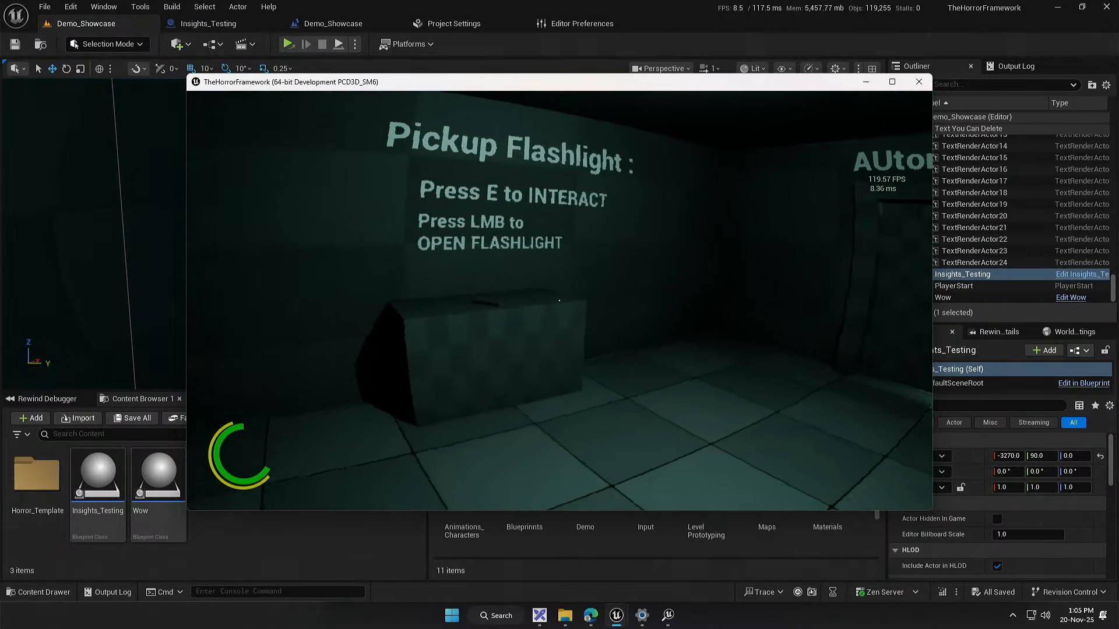
pyautogui.press('super')
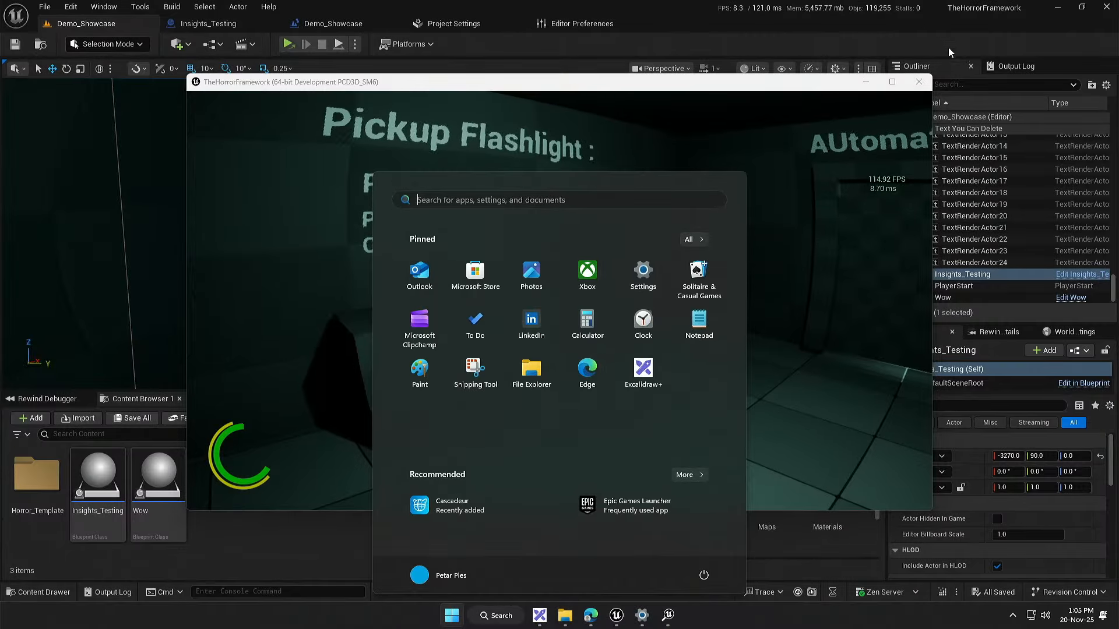
pyautogui.click(919, 82)
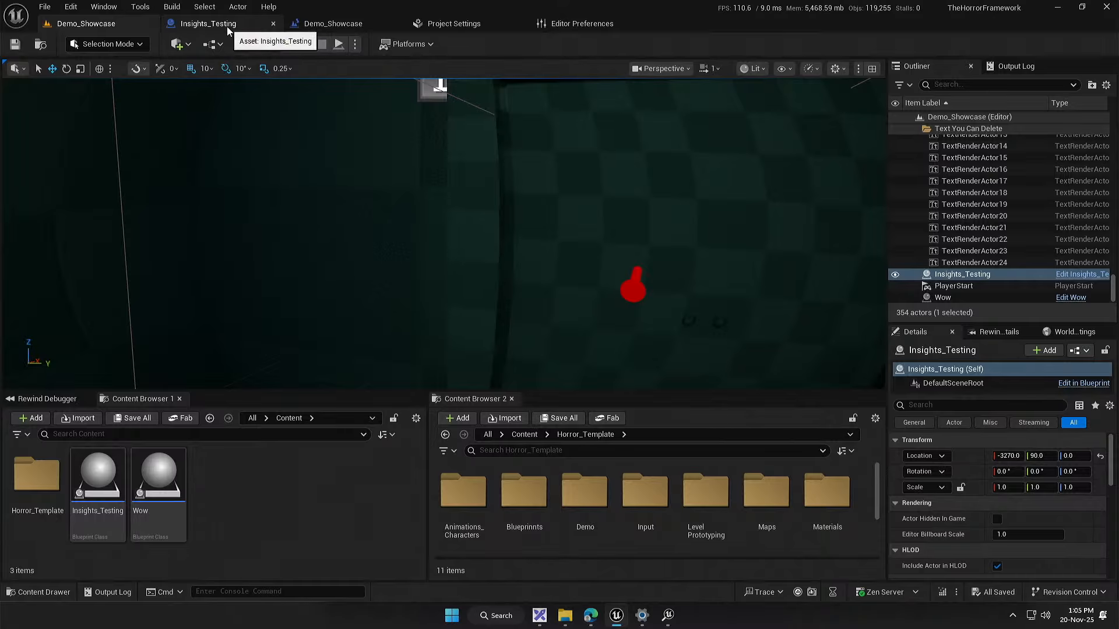
# Step: Close the Editor Preferences and set the Shadow Map Method back to Virtual Shadow Maps in the Project Settings
pyautogui.click(448, 24)
pyautogui.middleClick(573, 23)
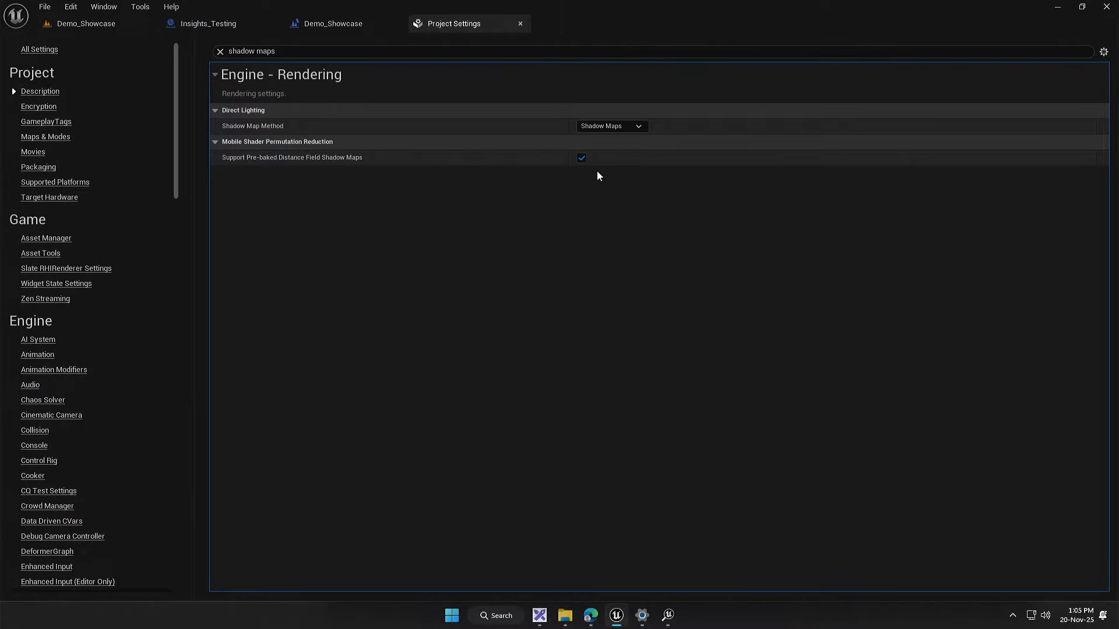
pyautogui.click(611, 126)
pyautogui.click(611, 149)
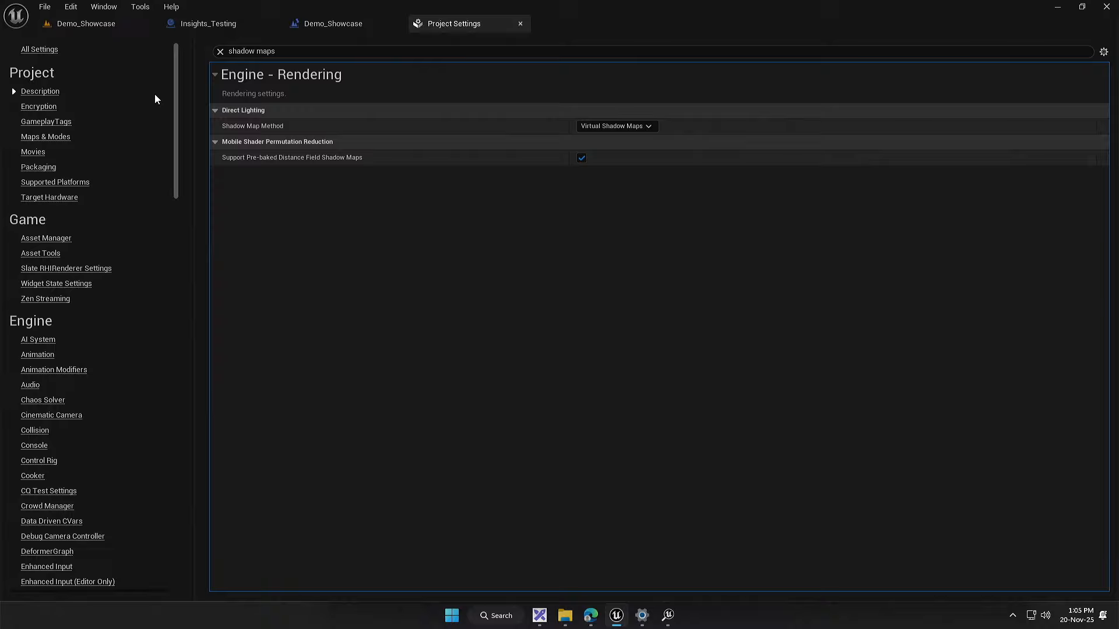
# Step: Run the level standalone again with Virtual Shadow Maps to compare the frame rate, and close the game window
pyautogui.click(113, 28)
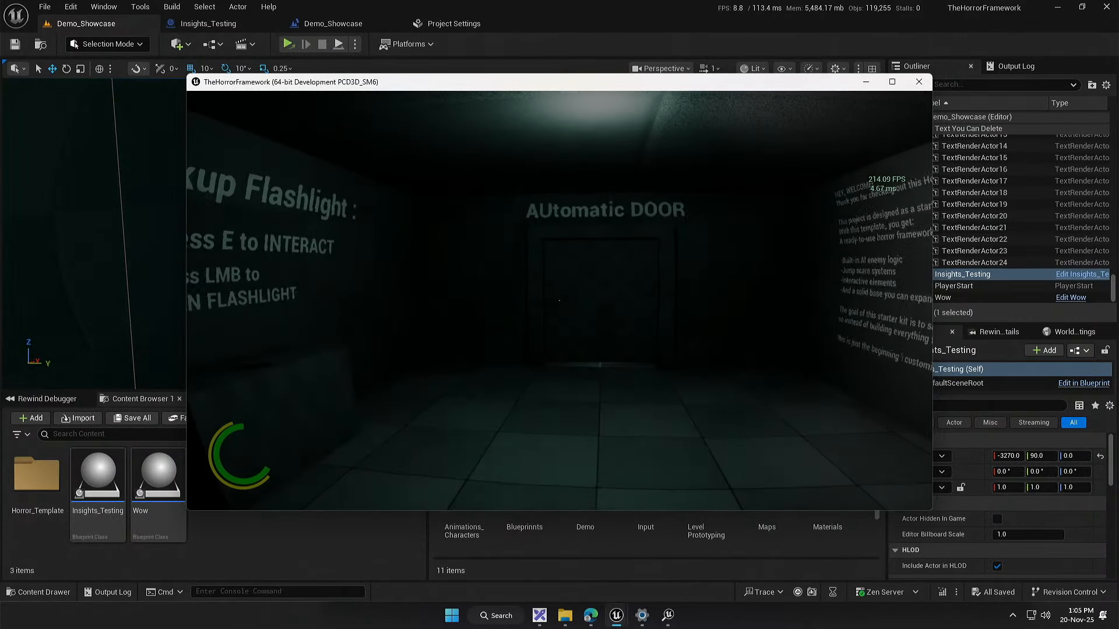
pyautogui.press('super')
pyautogui.click(919, 82)
# Step: Switch to Unreal Insights and compare the GPU graphics, GPU compute and GameThread events of GPU frame 941 with its neighbouring frames
pyautogui.click(668, 613)
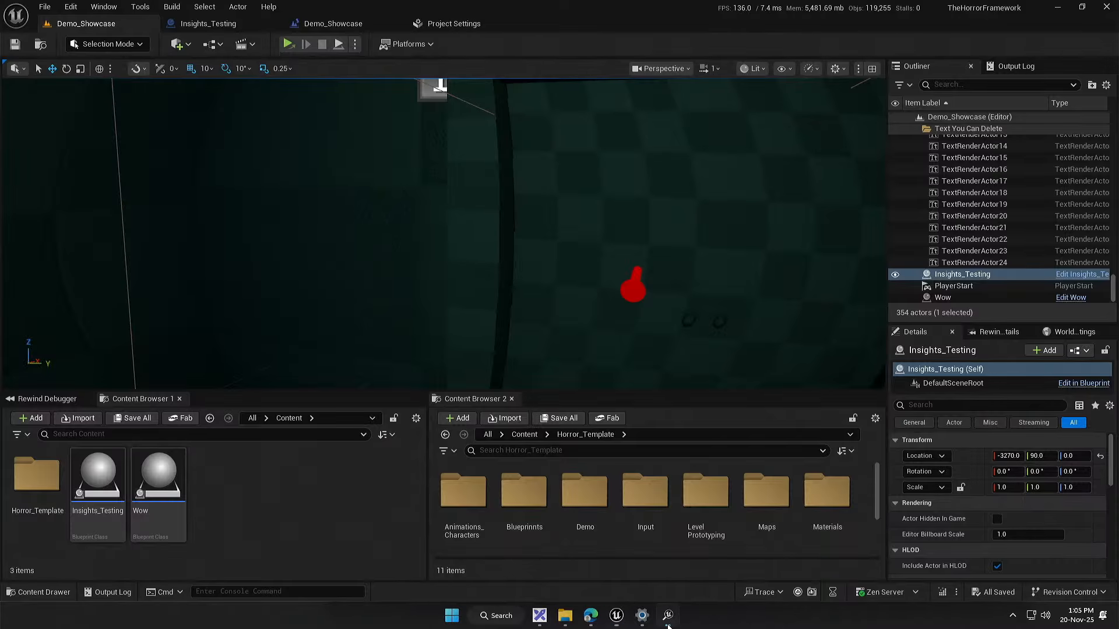
pyautogui.moveTo(383, 469); pyautogui.dragTo(459, 444)
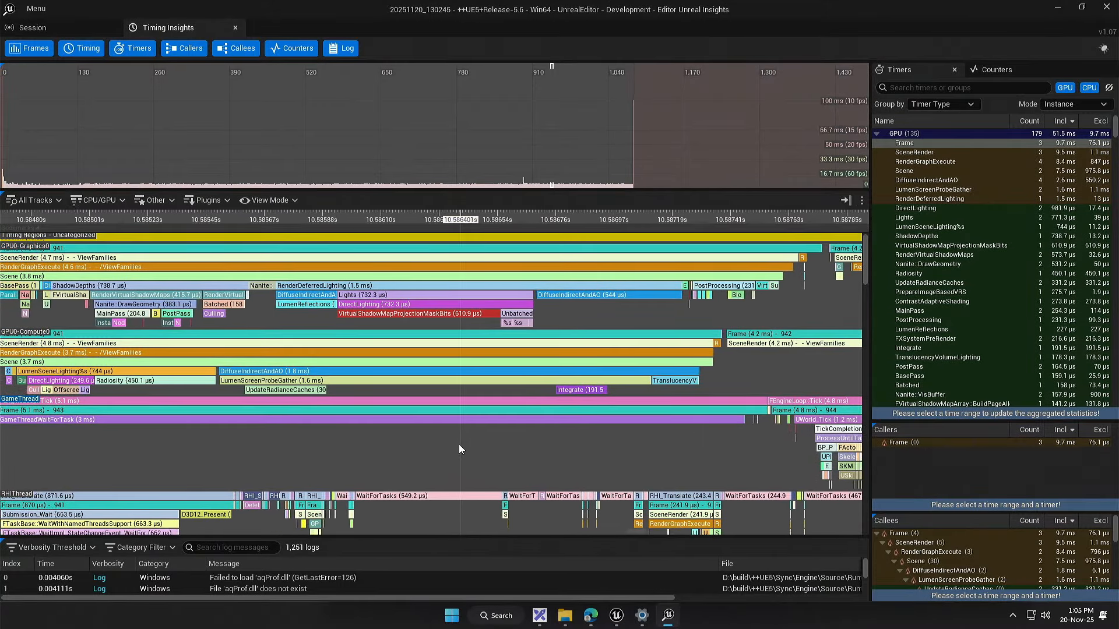
pyautogui.scroll(-2, 421, 389)
pyautogui.moveTo(299, 451); pyautogui.dragTo(373, 446)
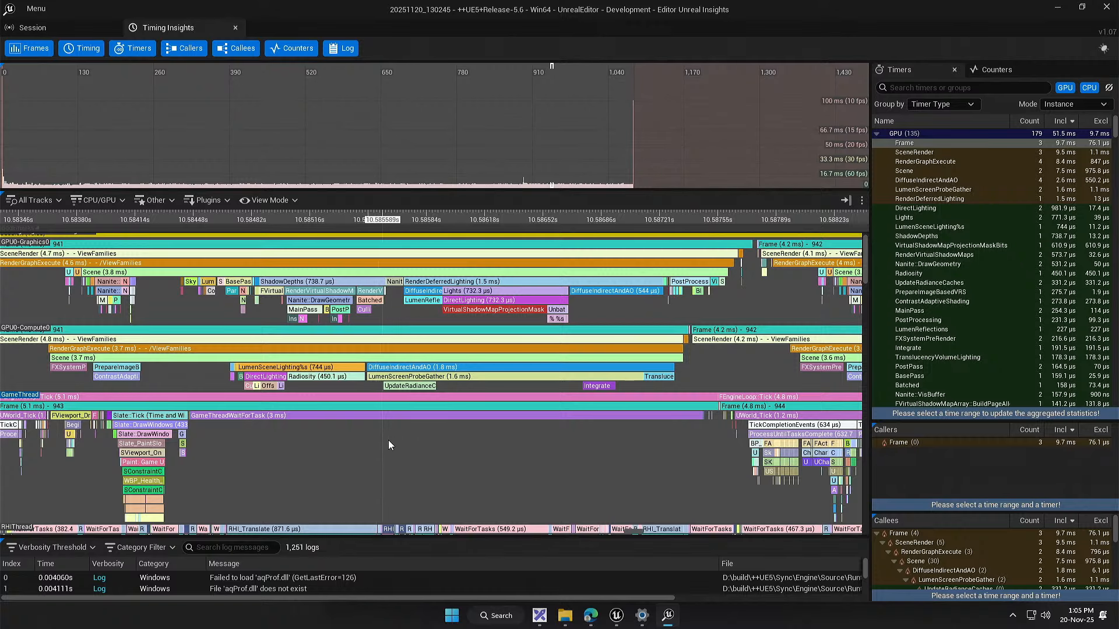
pyautogui.moveTo(388, 439); pyautogui.dragTo(312, 438)
pyautogui.scroll(-2, 282, 450)
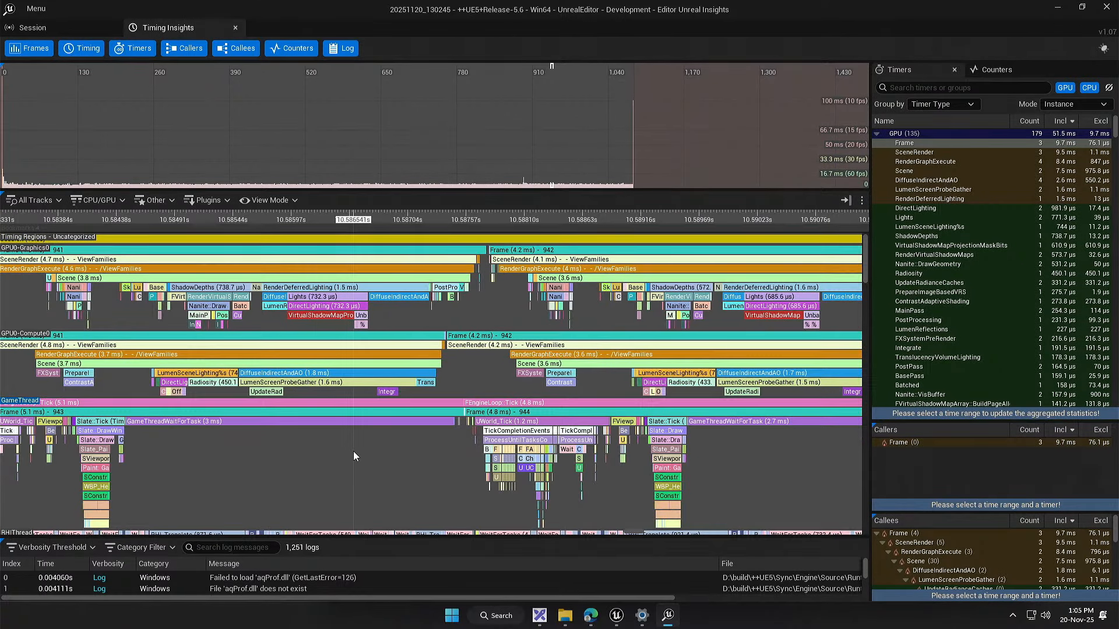
pyautogui.moveTo(353, 451); pyautogui.dragTo(432, 496)
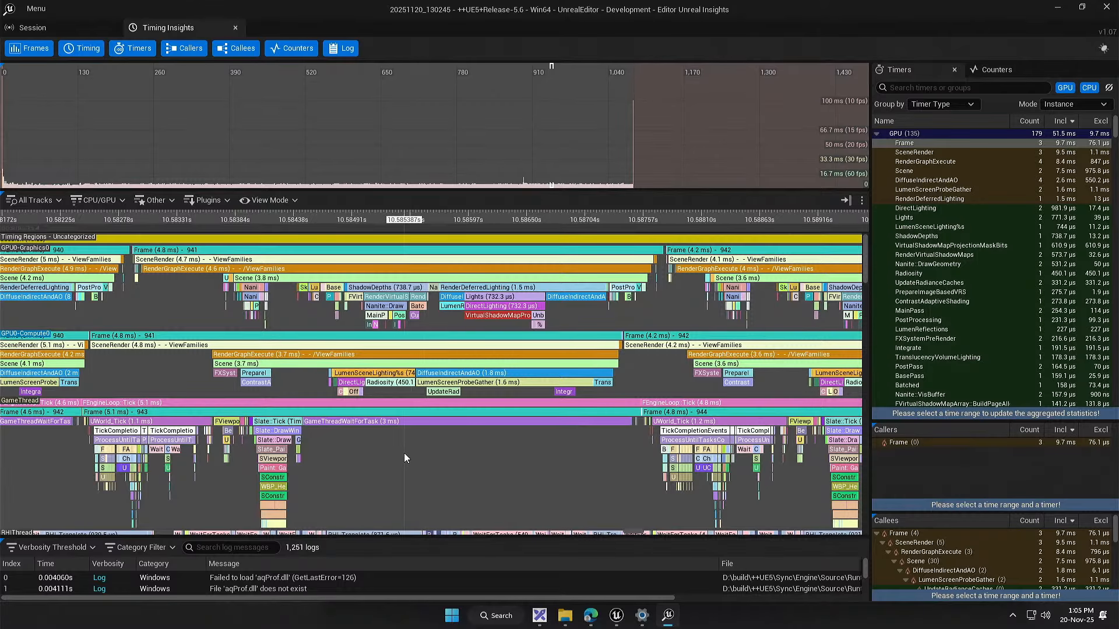
pyautogui.scroll(2, 502, 412)
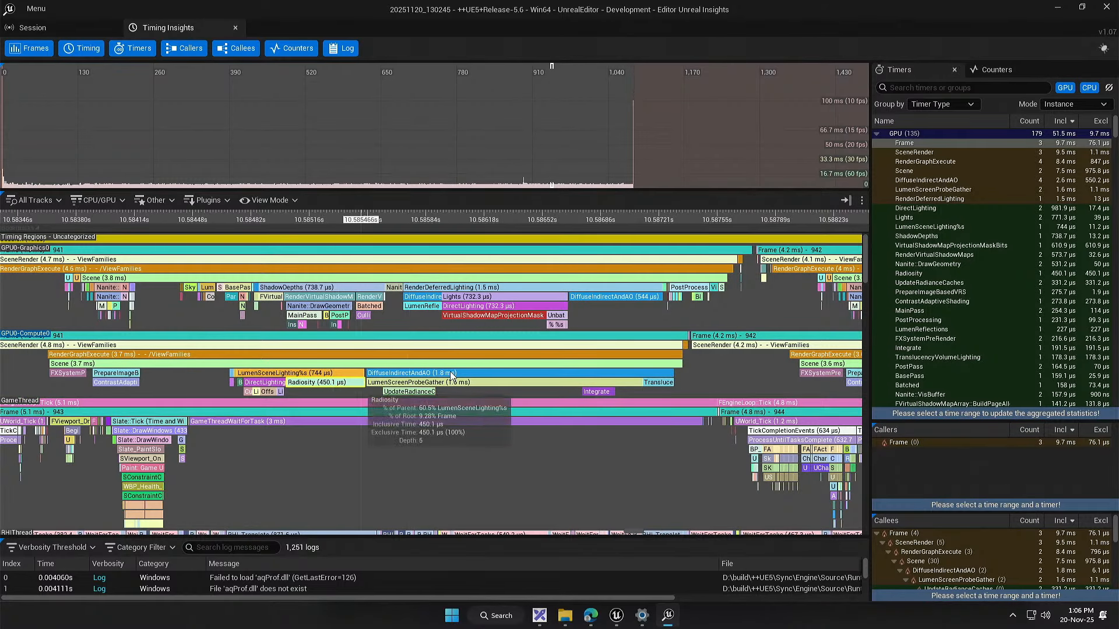
pyautogui.moveTo(114, 364); pyautogui.dragTo(379, 368)
pyautogui.scroll(-1, 451, 437)
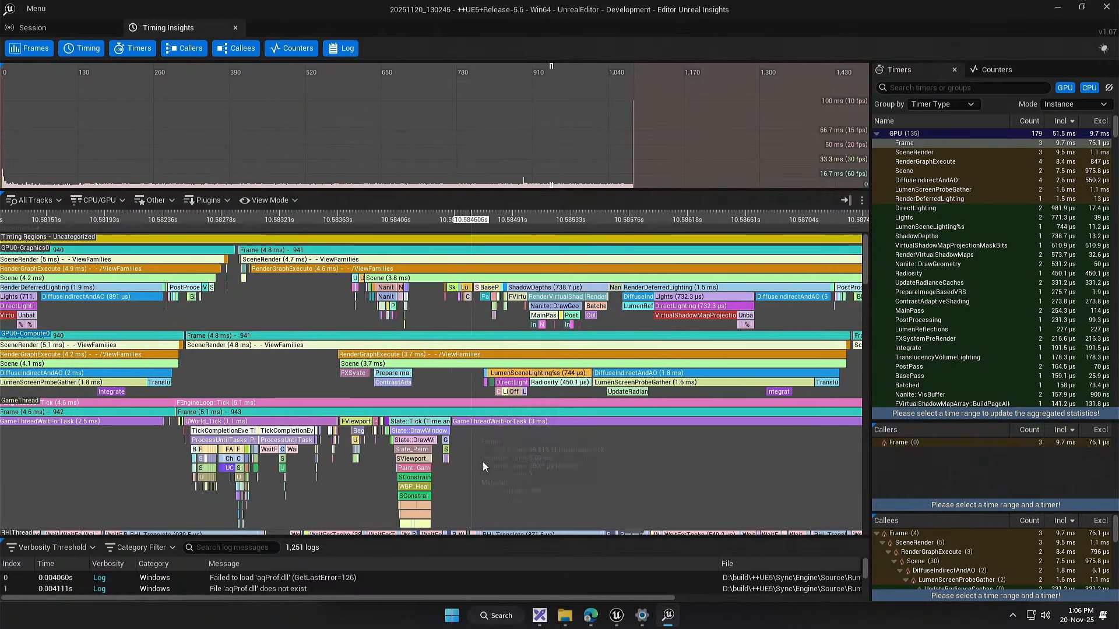
# Step: Examine the visibility and wait tasks of RenderThread frame 942 alongside the Foreground Worker tasks for frame 941
pyautogui.moveTo(512, 494); pyautogui.dragTo(453, 212)
pyautogui.moveTo(430, 410); pyautogui.dragTo(387, 401)
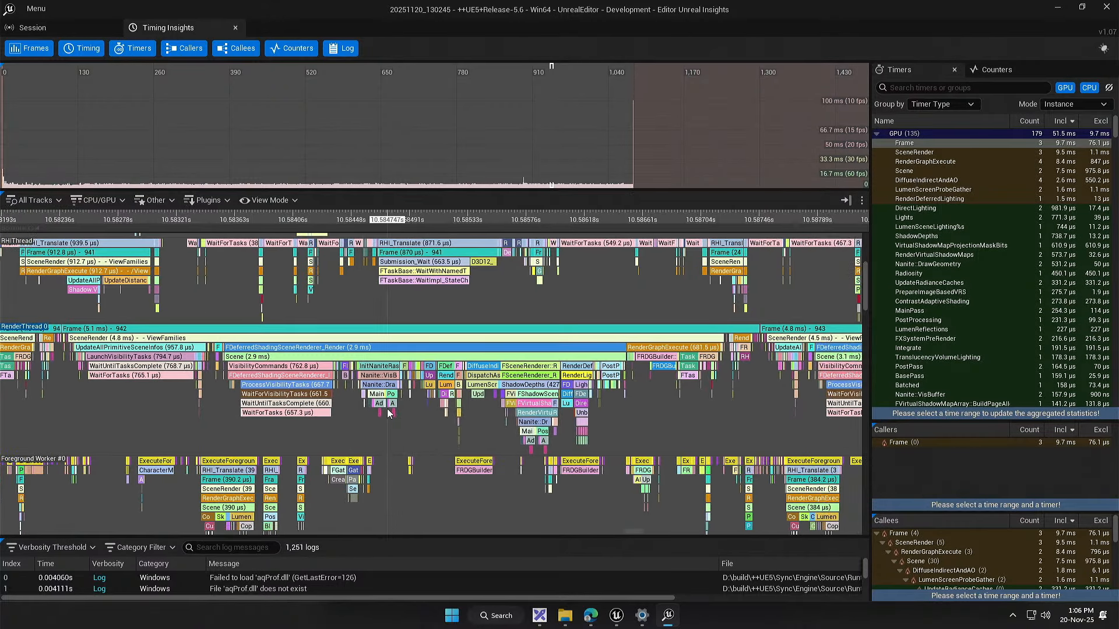
pyautogui.scroll(1, 390, 402)
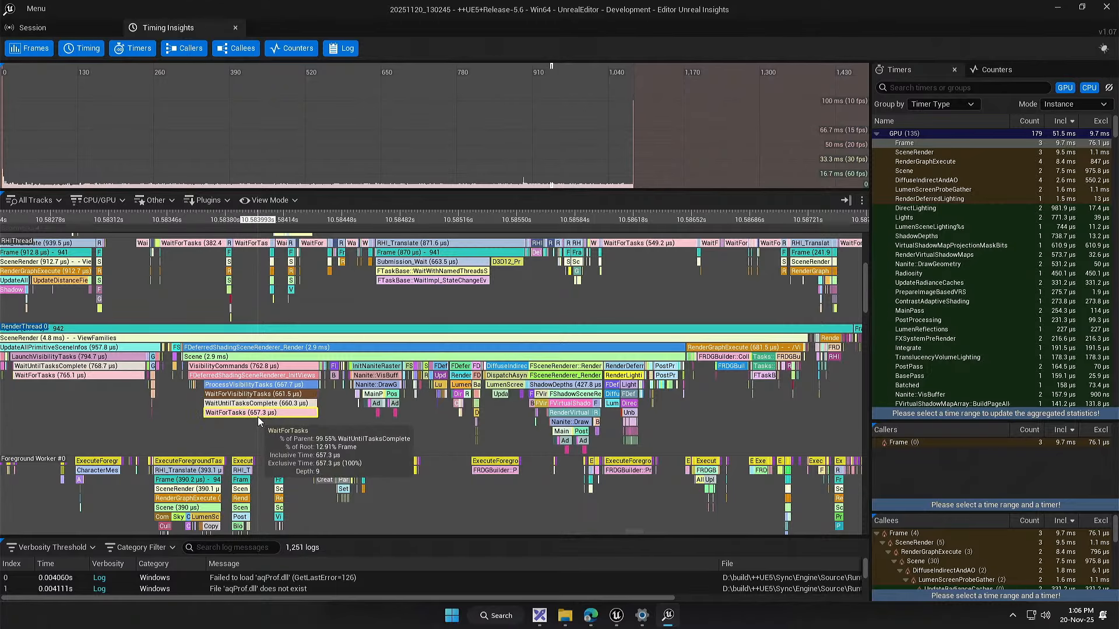
pyautogui.moveTo(257, 417); pyautogui.dragTo(409, 177)
pyautogui.moveTo(409, 350); pyautogui.dragTo(423, 522)
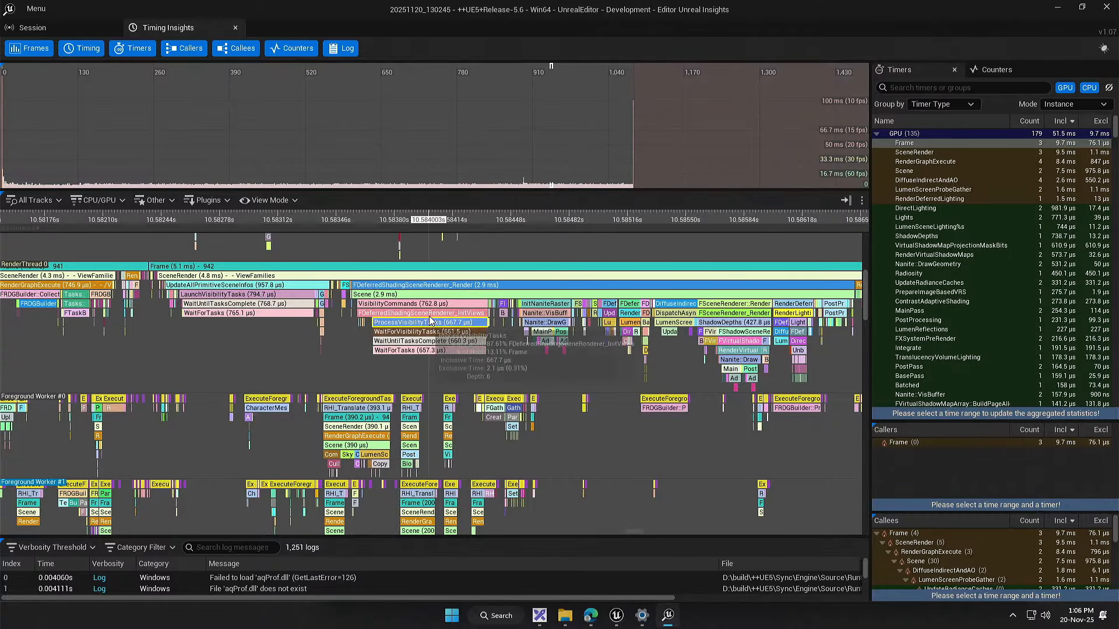
pyautogui.scroll(-3, 378, 363)
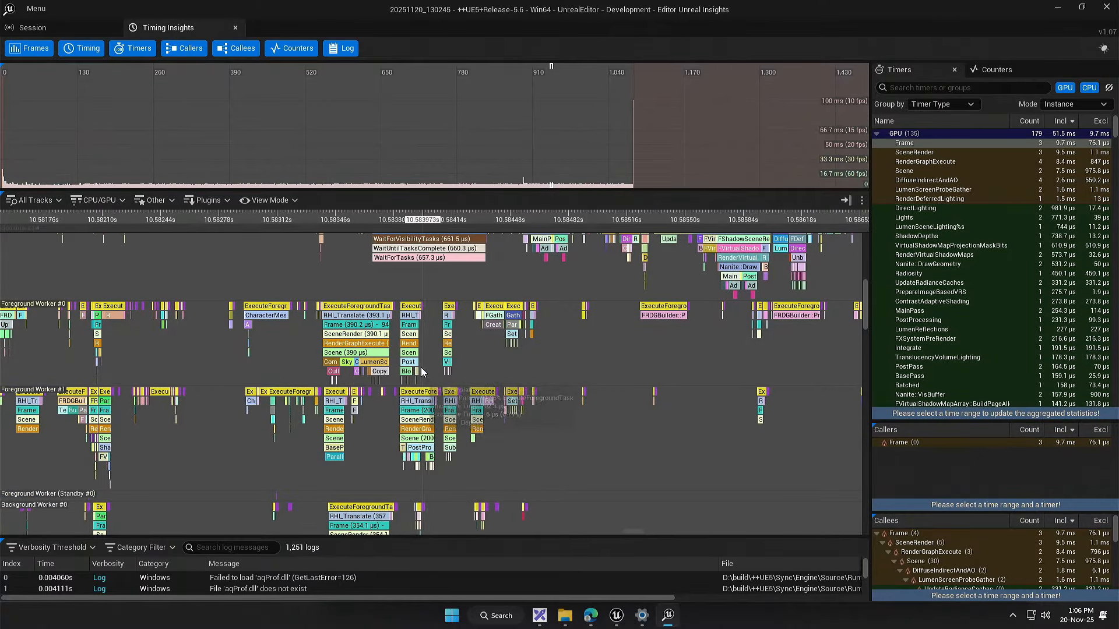
pyautogui.scroll(5, 425, 427)
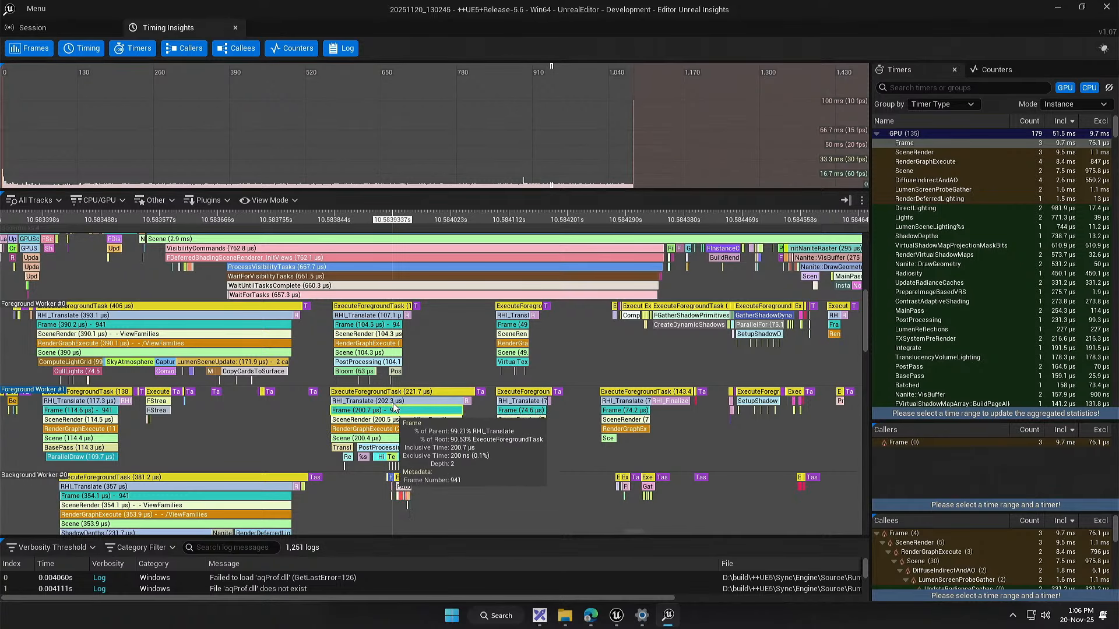
pyautogui.moveTo(416, 296); pyautogui.dragTo(384, 327)
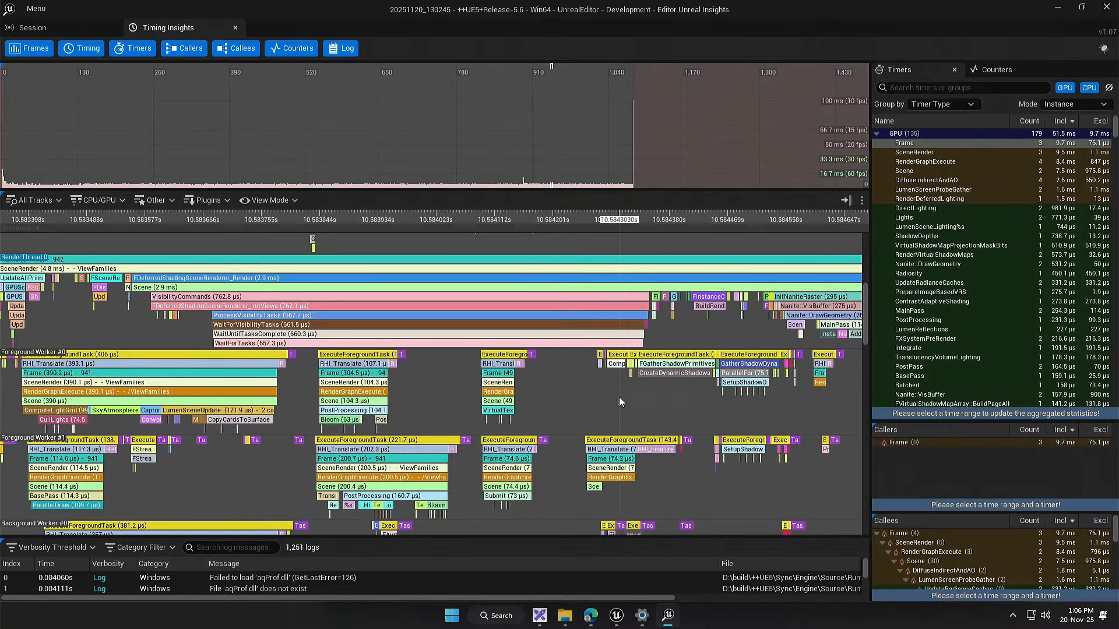
pyautogui.moveTo(554, 407); pyautogui.dragTo(568, 330)
# Step: Examine the ExecuteForegroundTask events for frame 941 across the Background Worker tracks
pyautogui.moveTo(349, 484); pyautogui.dragTo(734, 214)
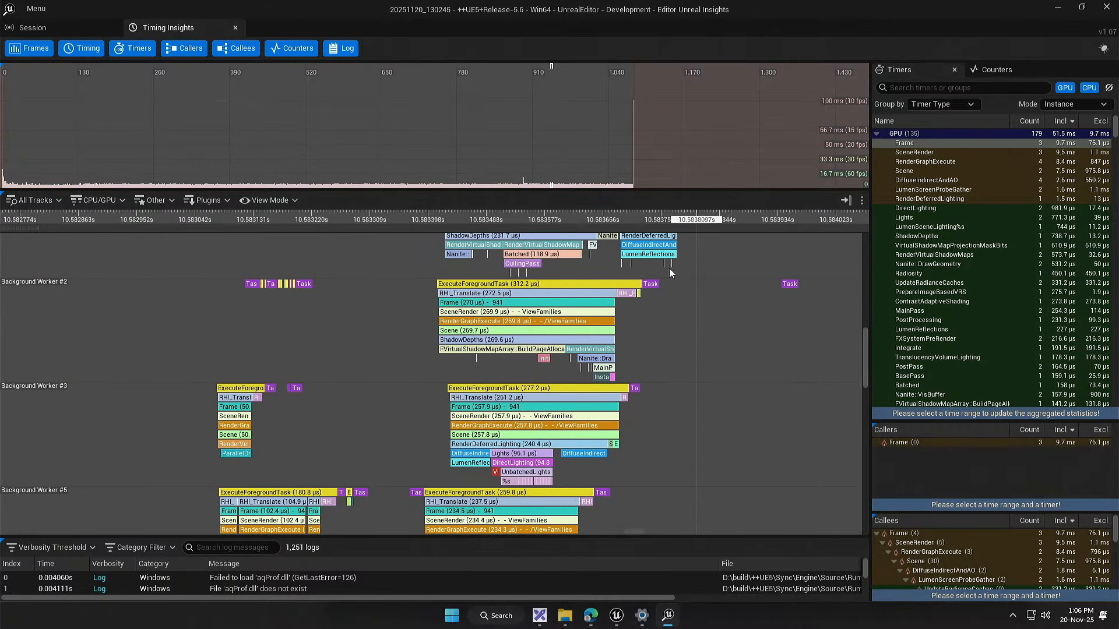
pyautogui.moveTo(621, 457); pyautogui.dragTo(598, 275)
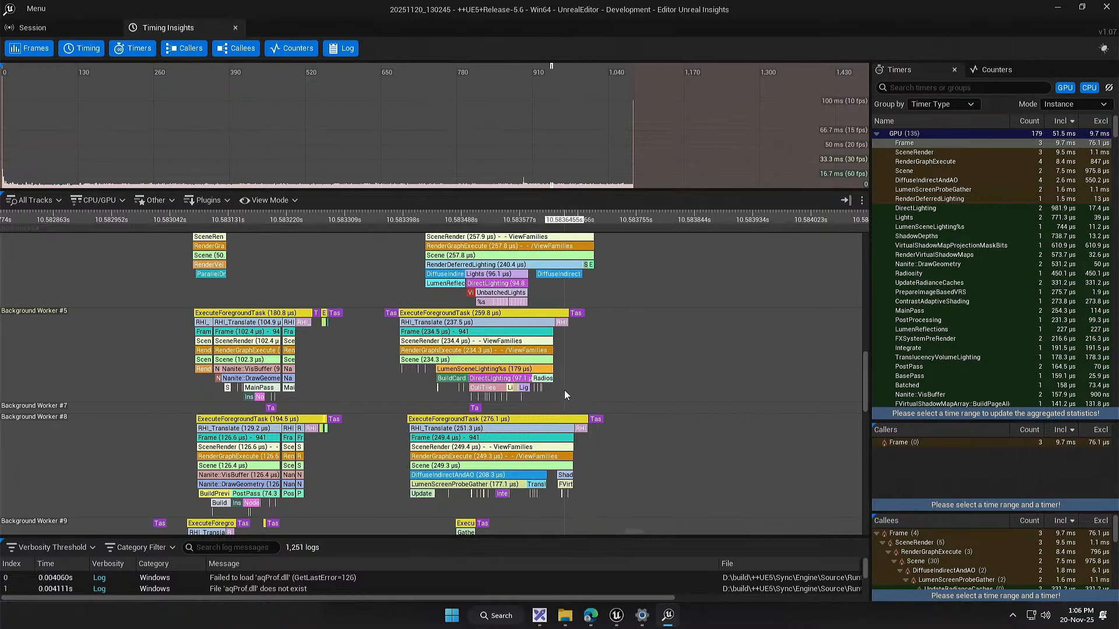
pyautogui.moveTo(582, 396); pyautogui.dragTo(602, 260)
pyautogui.moveTo(634, 372); pyautogui.dragTo(583, 415)
pyautogui.scroll(-2, 584, 415)
pyautogui.moveTo(639, 314); pyautogui.dragTo(562, 364)
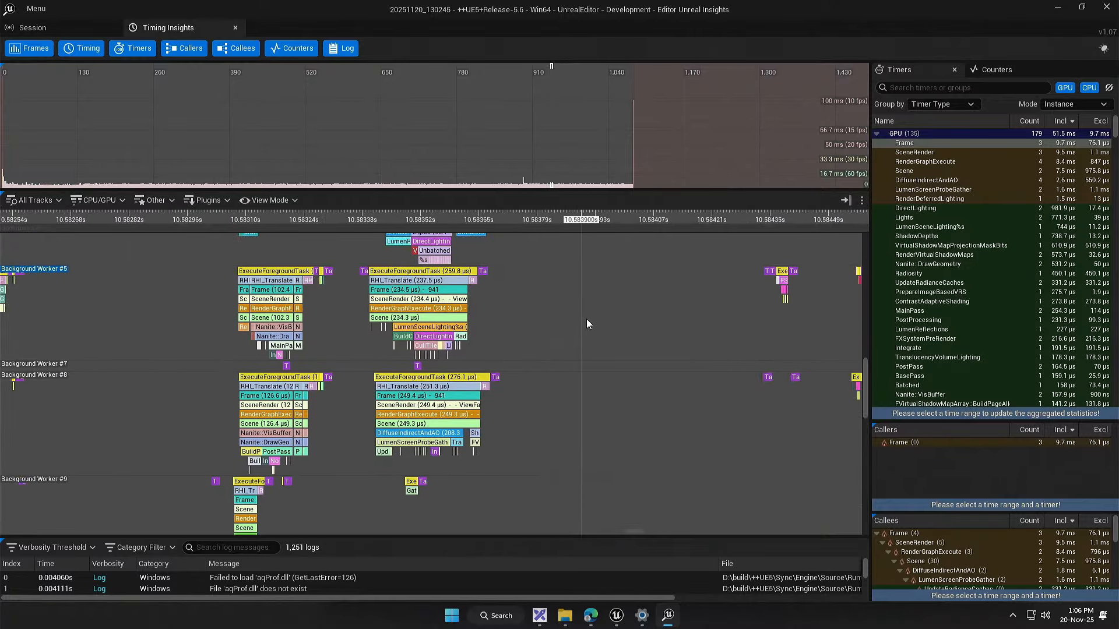
pyautogui.scroll(-2, 641, 310)
pyautogui.moveTo(637, 324); pyautogui.dragTo(514, 389)
pyautogui.scroll(-2, 515, 386)
pyautogui.moveTo(528, 340); pyautogui.dragTo(493, 428)
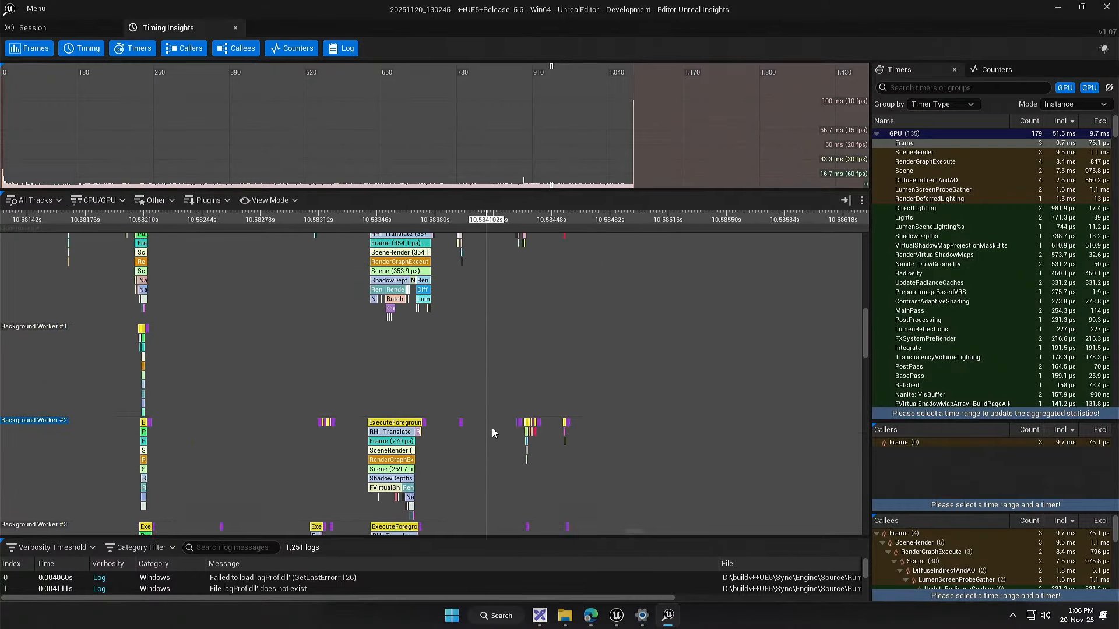
# Step: Compare the RHIThread's WaitForTasks and Submission_Wait events with the Scene rendering events of RenderThread frame 942
pyautogui.moveTo(529, 309); pyautogui.dragTo(458, 519)
pyautogui.moveTo(491, 240); pyautogui.dragTo(467, 412)
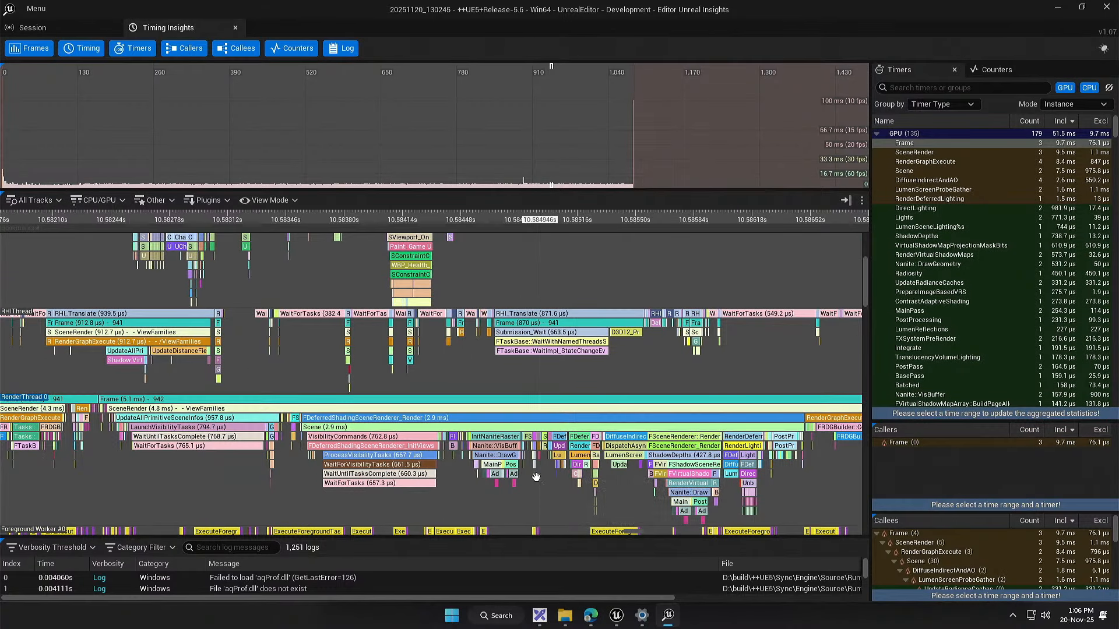
pyautogui.moveTo(532, 475); pyautogui.dragTo(312, 464)
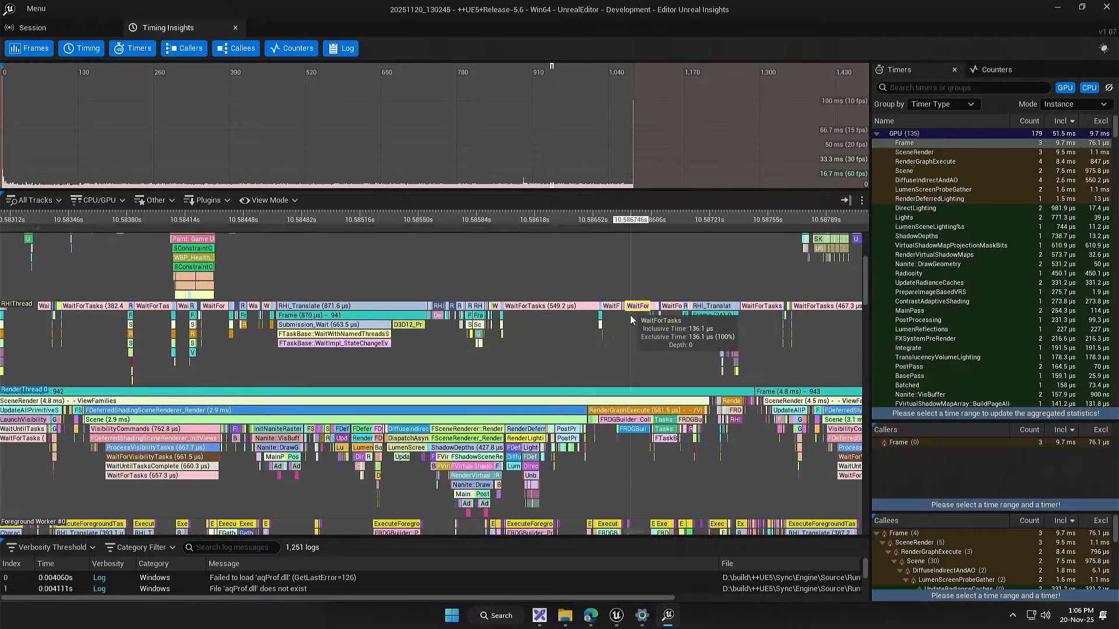
pyautogui.moveTo(541, 327); pyautogui.dragTo(590, 327)
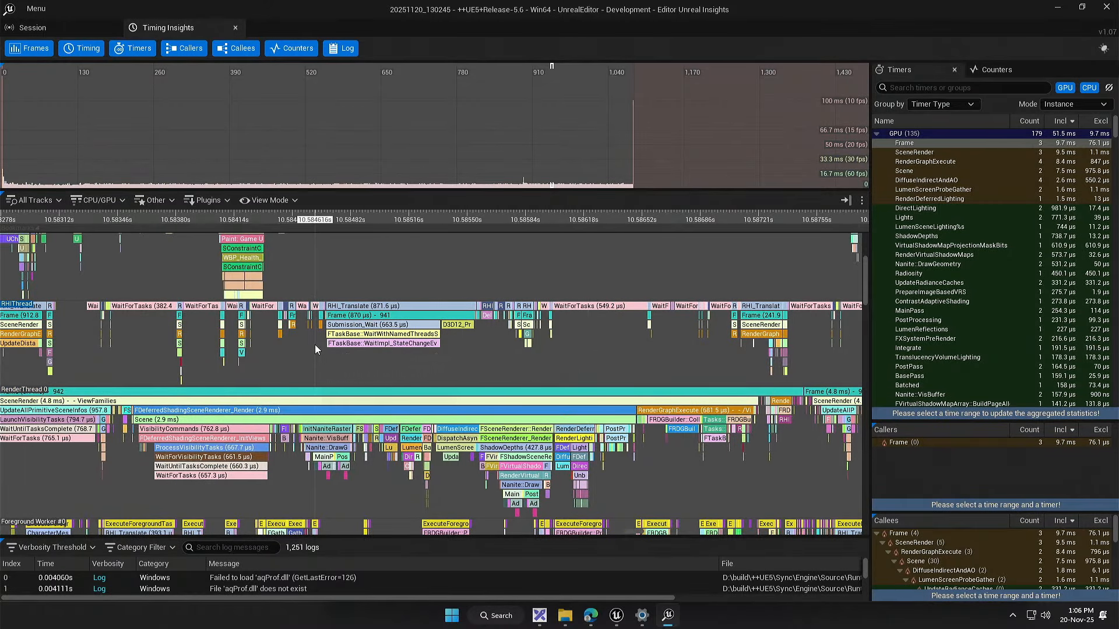
pyautogui.moveTo(351, 372); pyautogui.dragTo(496, 325)
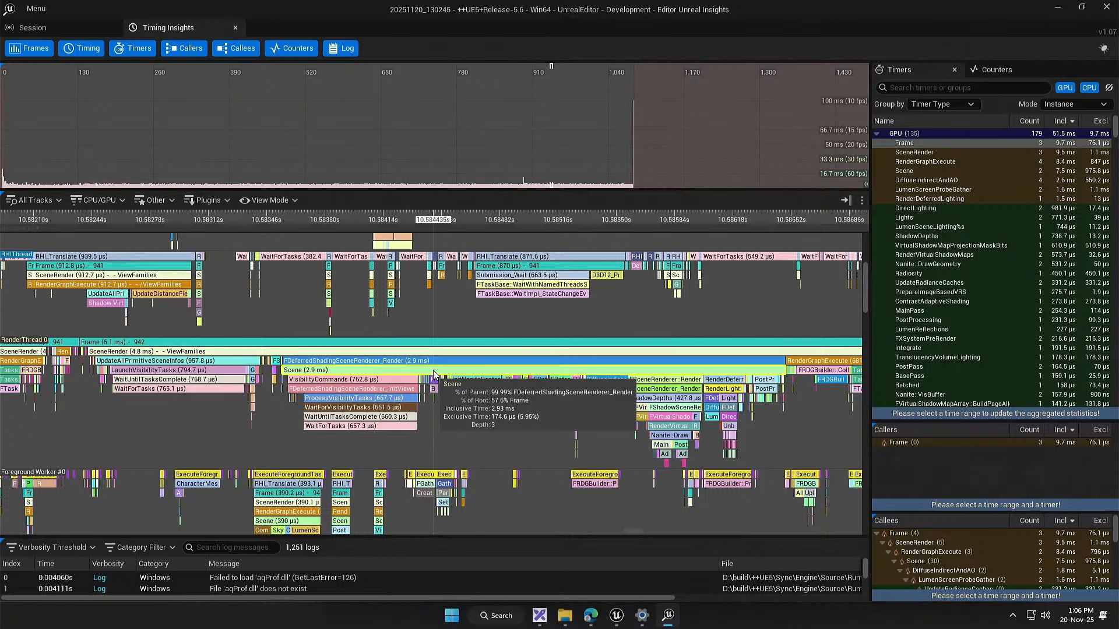
pyautogui.moveTo(537, 418); pyautogui.dragTo(498, 408)
pyautogui.scroll(1, 400, 398)
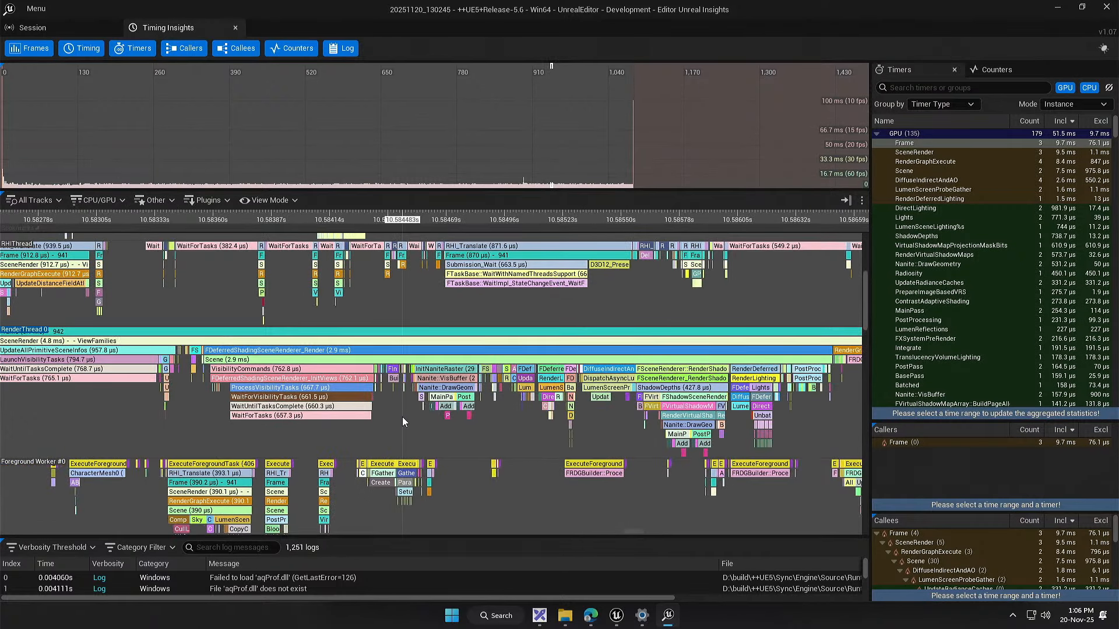
pyautogui.moveTo(402, 418); pyautogui.dragTo(387, 415)
pyautogui.moveTo(465, 434); pyautogui.dragTo(430, 422)
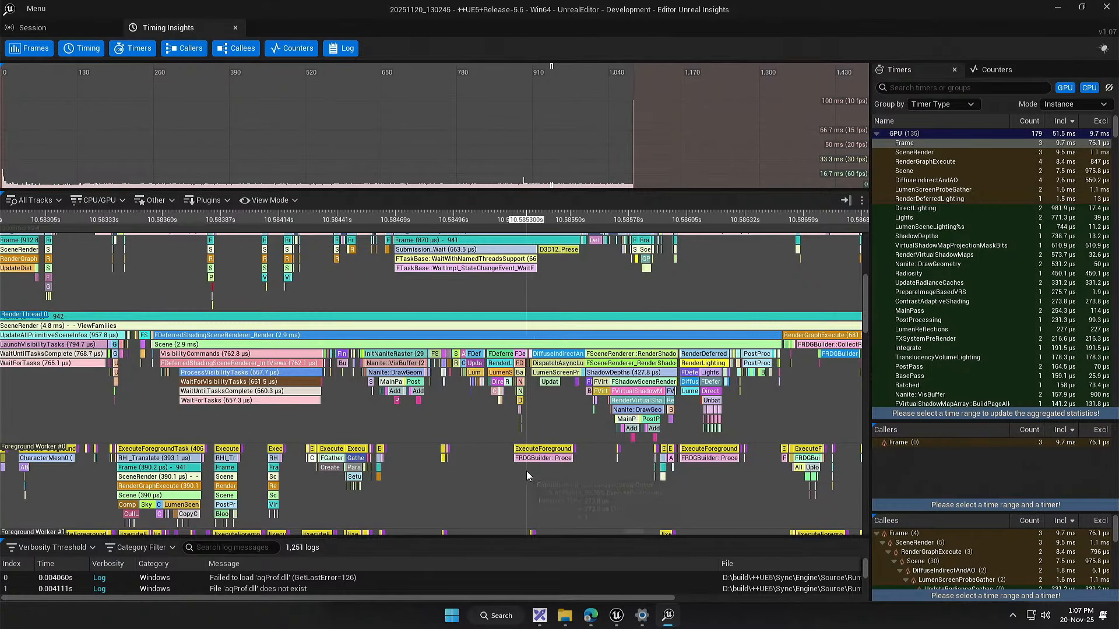
# Step: Compare the Scene, shadow depth and lighting events of RenderThread frame 942 with the Foreground Worker tasks, widening the timer list
pyautogui.moveTo(527, 471); pyautogui.dragTo(470, 450)
pyautogui.moveTo(365, 398); pyautogui.dragTo(408, 408)
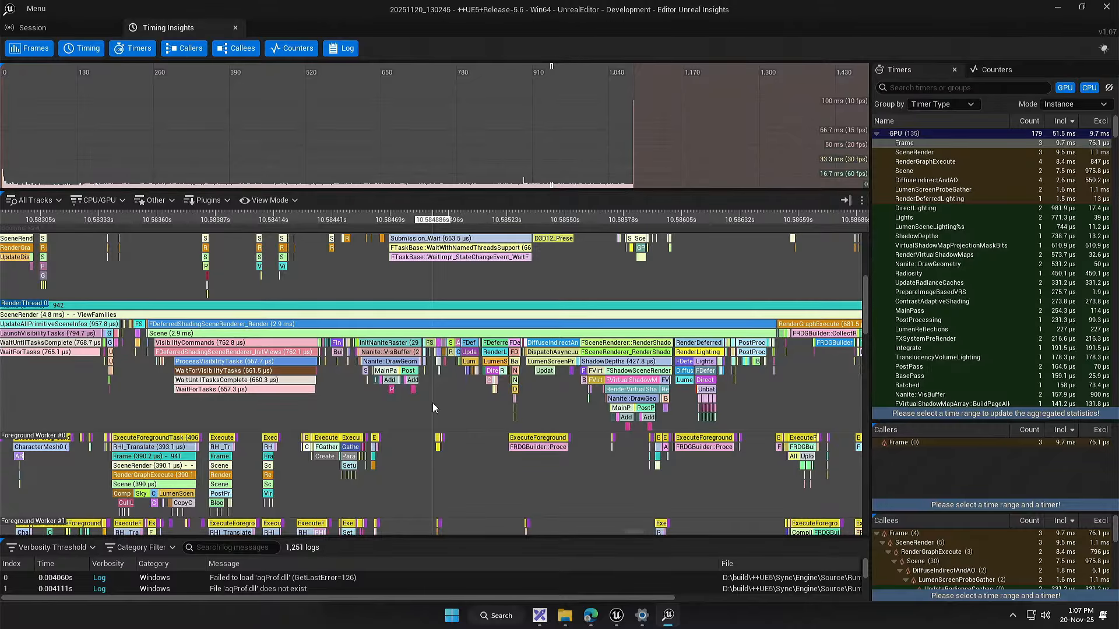
pyautogui.moveTo(869, 242); pyautogui.dragTo(812, 237)
pyautogui.moveTo(457, 411); pyautogui.dragTo(415, 414)
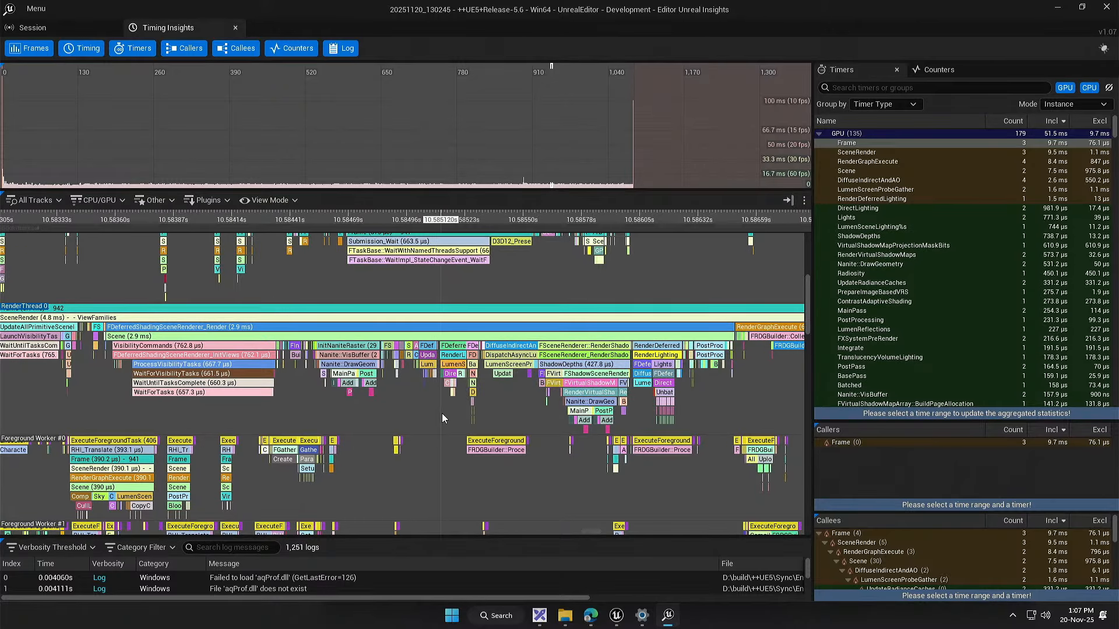
pyautogui.moveTo(442, 411); pyautogui.dragTo(422, 400)
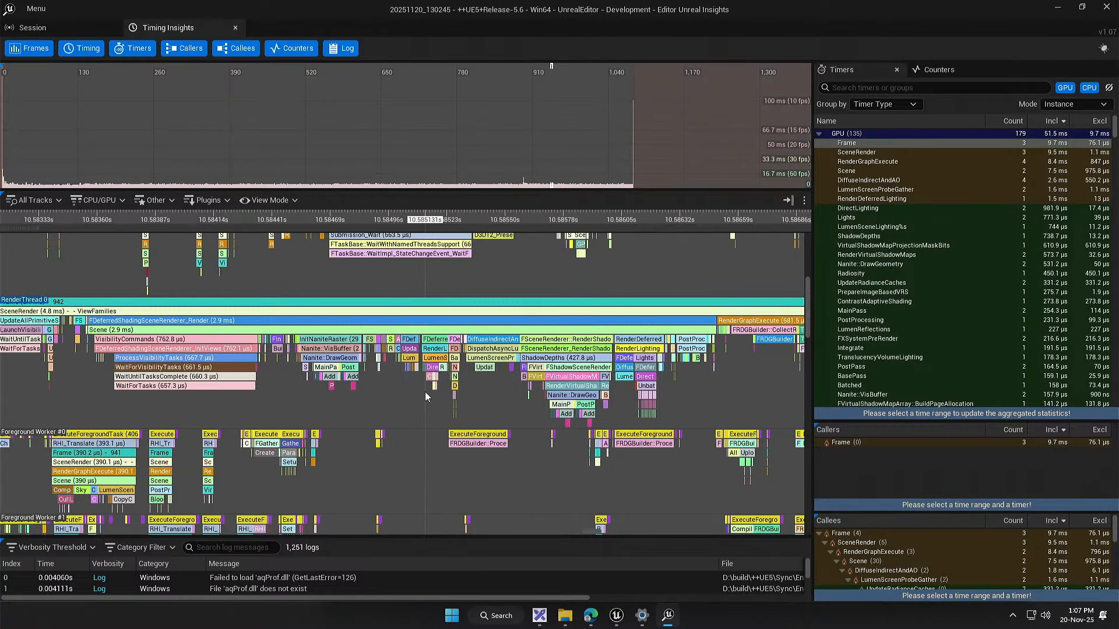
pyautogui.moveTo(398, 401); pyautogui.dragTo(421, 403)
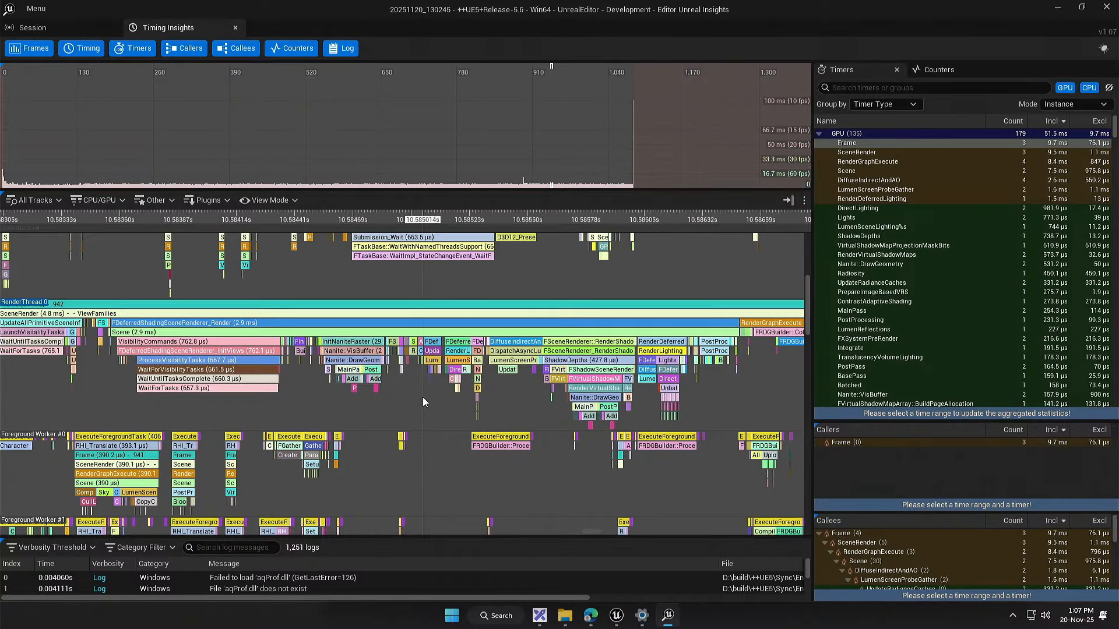
pyautogui.moveTo(542, 413); pyautogui.dragTo(500, 414)
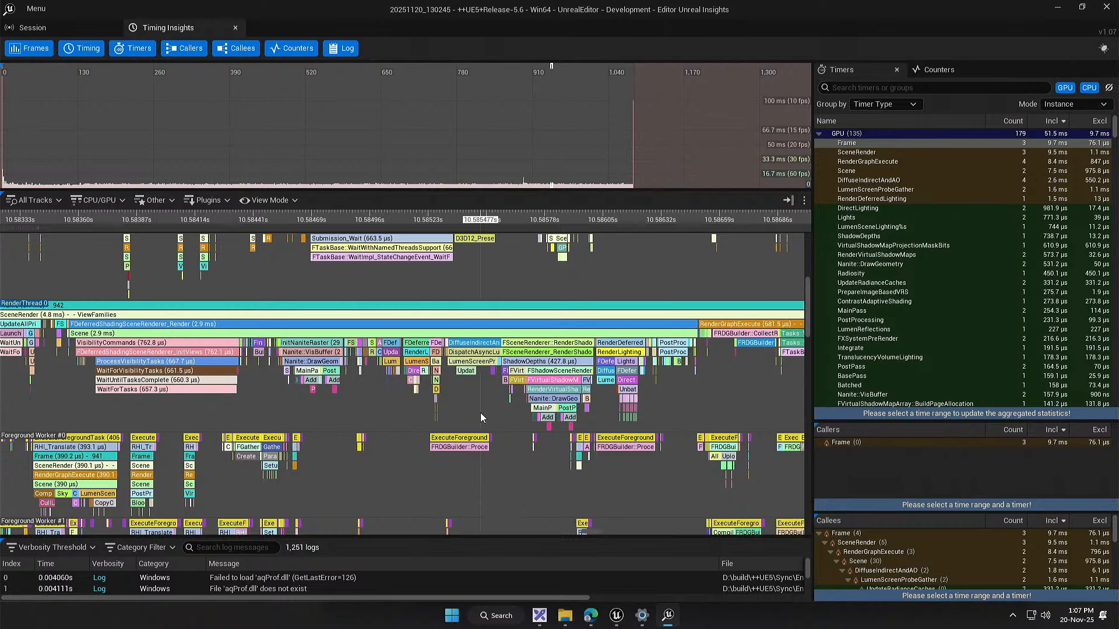
pyautogui.moveTo(733, 387); pyautogui.dragTo(488, 407)
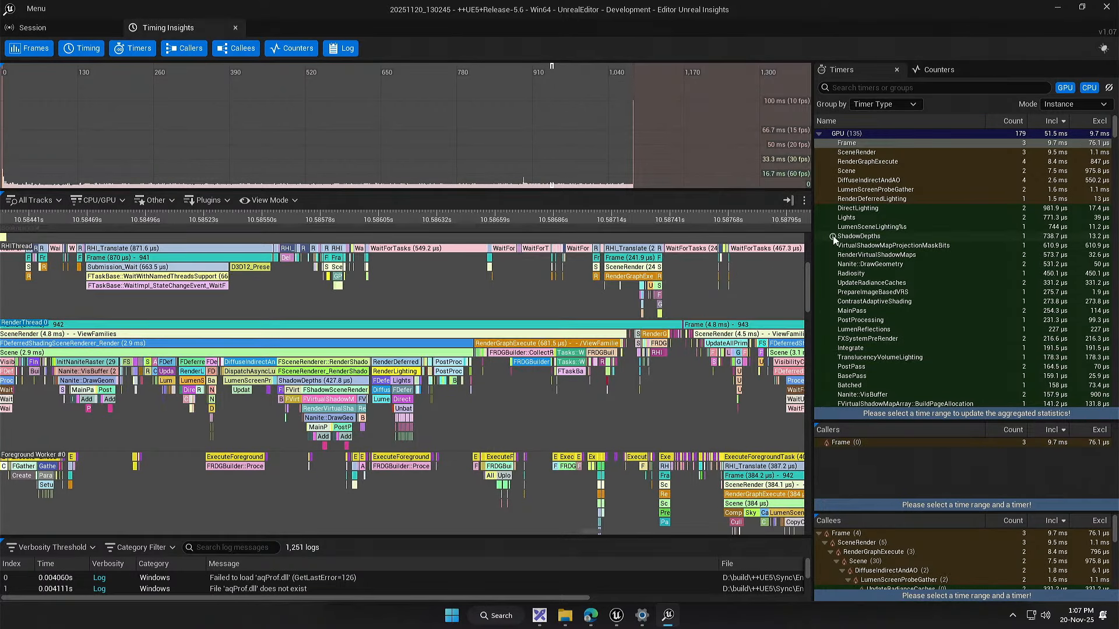
# Step: Widen the statistics area, look through the list of counters, and return to the timer list
pyautogui.moveTo(812, 226); pyautogui.dragTo(743, 226)
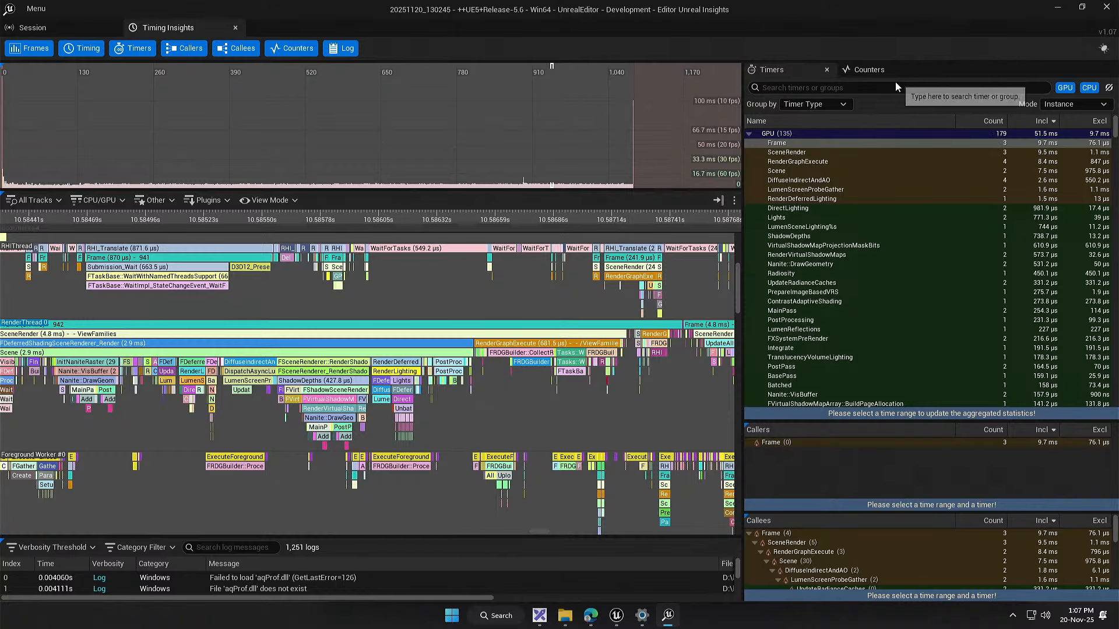
pyautogui.click(854, 69)
pyautogui.scroll(-3, 880, 278)
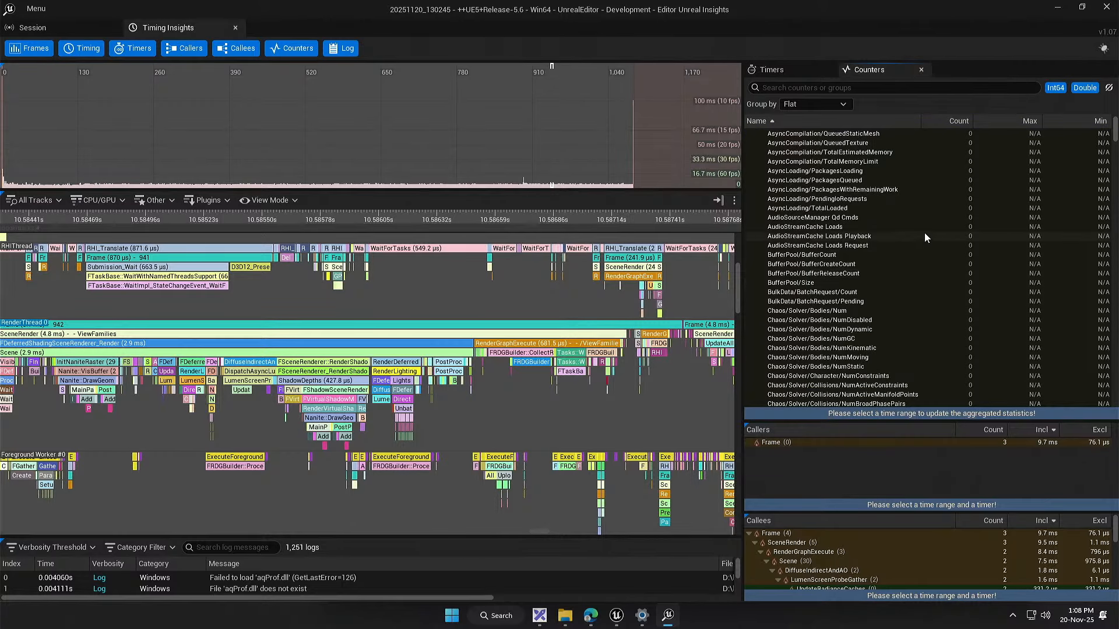
pyautogui.scroll(2, 892, 262)
pyautogui.scroll(2, 898, 251)
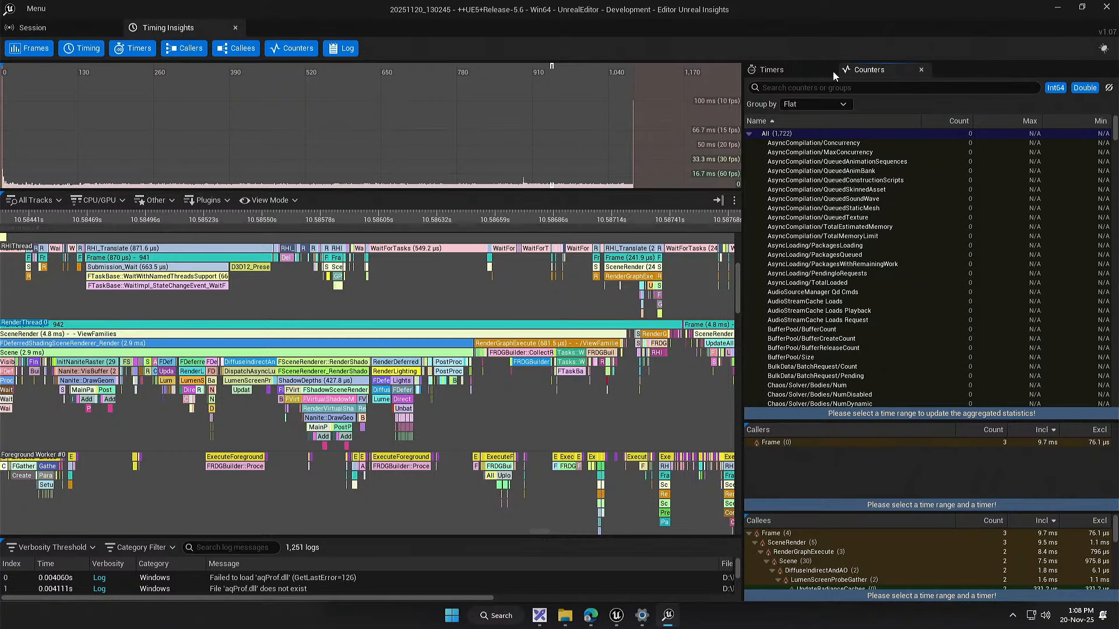
pyautogui.click(775, 70)
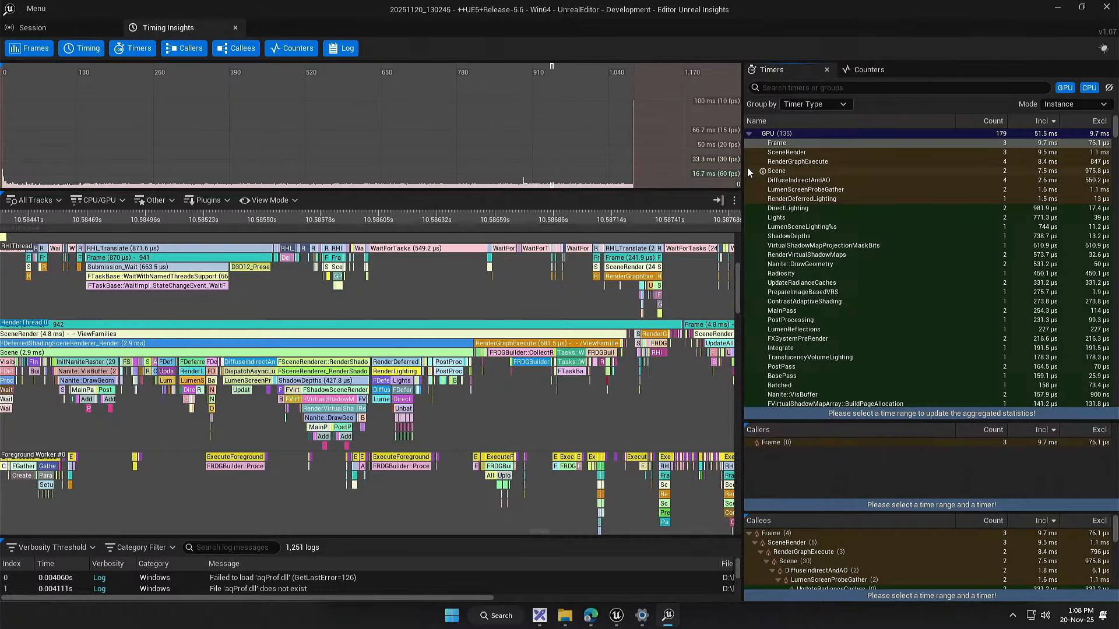
pyautogui.moveTo(744, 171)
pyautogui.mouseDown()
pyautogui.moveTo(632, 173)
pyautogui.moveTo(758, 173)
pyautogui.mouseUp()
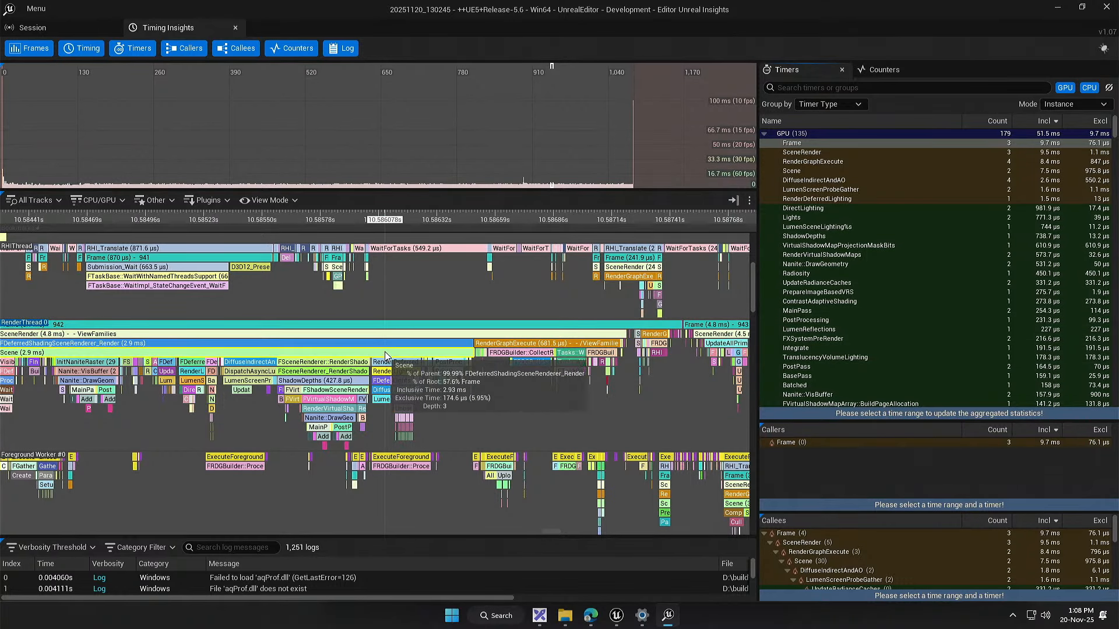
# Step: Examine the ProcessVisibilityTasks and InitNaniteRaster events of RenderThread frame 942 in the timeline
pyautogui.moveTo(298, 365); pyautogui.dragTo(679, 352)
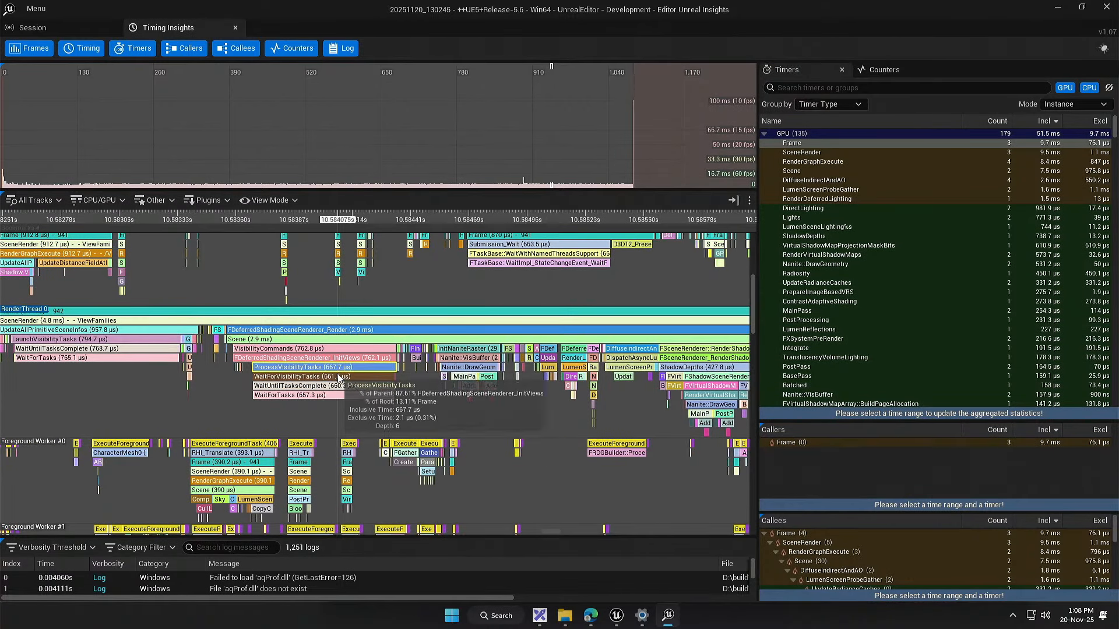
pyautogui.moveTo(404, 426); pyautogui.dragTo(349, 427)
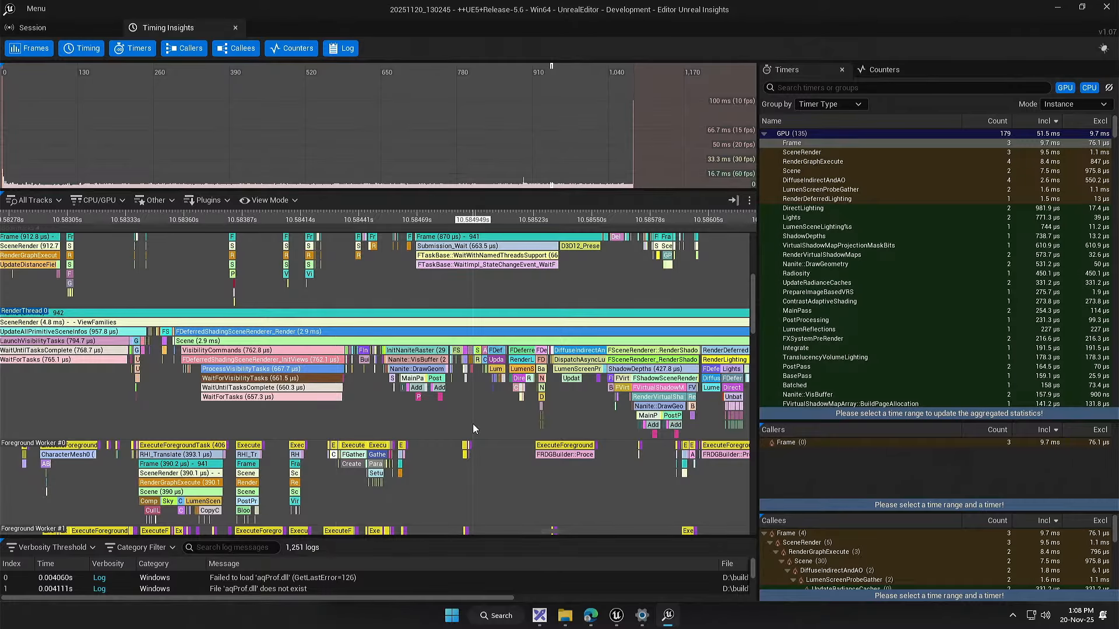
pyautogui.moveTo(454, 417); pyautogui.dragTo(443, 413)
pyautogui.scroll(5, 412, 408)
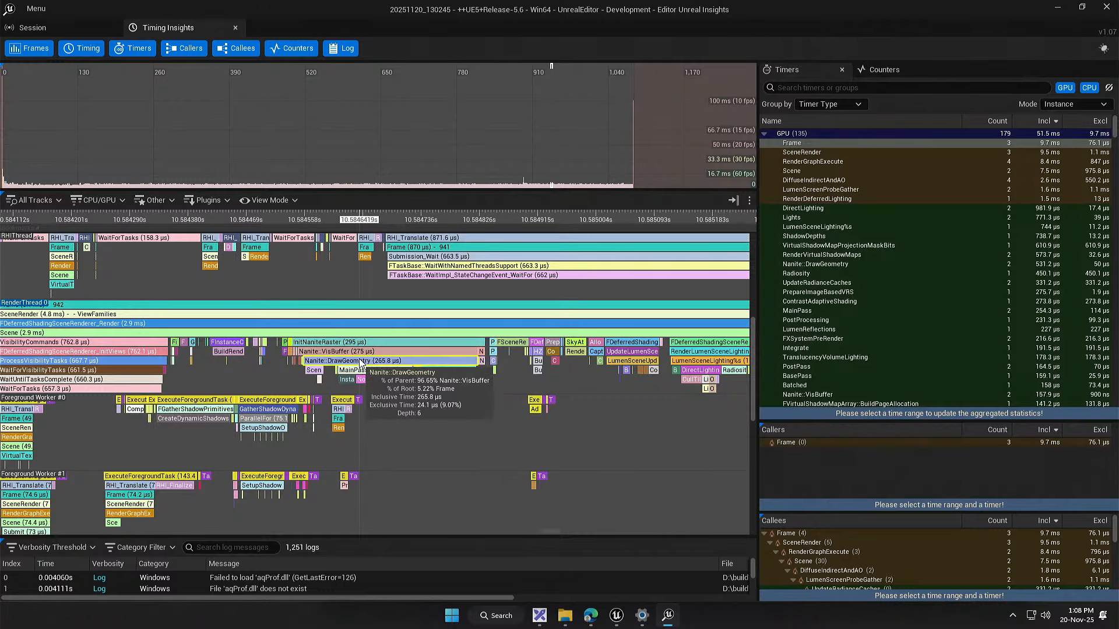
# Step: Select the Nanite::DrawGeometry event of RenderThread frame 942 and review its inclusive and exclusive times among the CPU timers
pyautogui.click(362, 361)
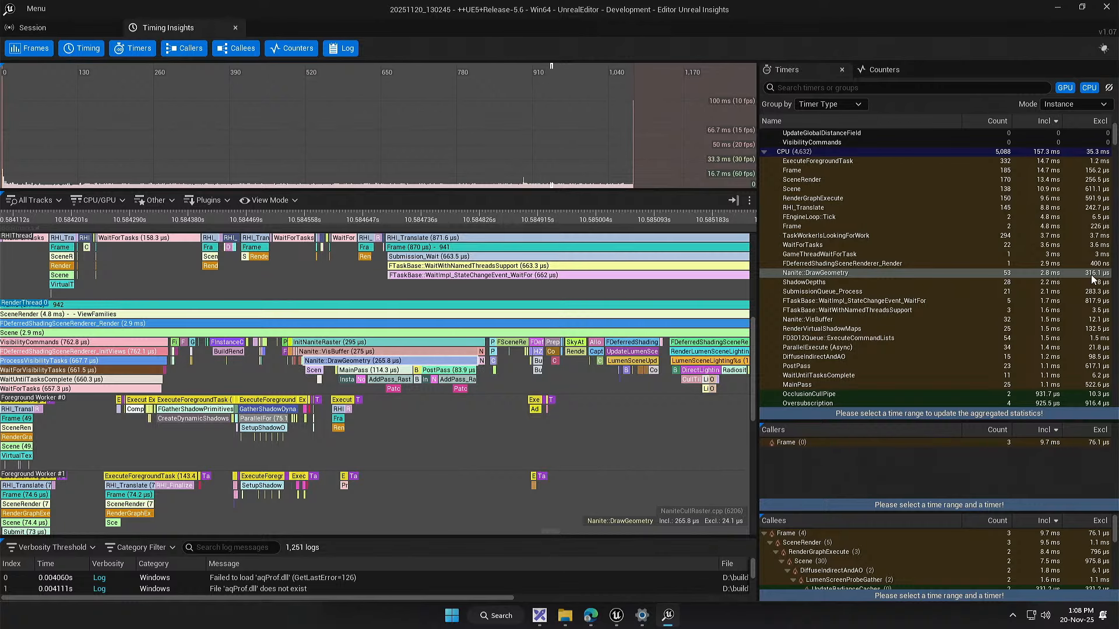
pyautogui.scroll(2, 408, 362)
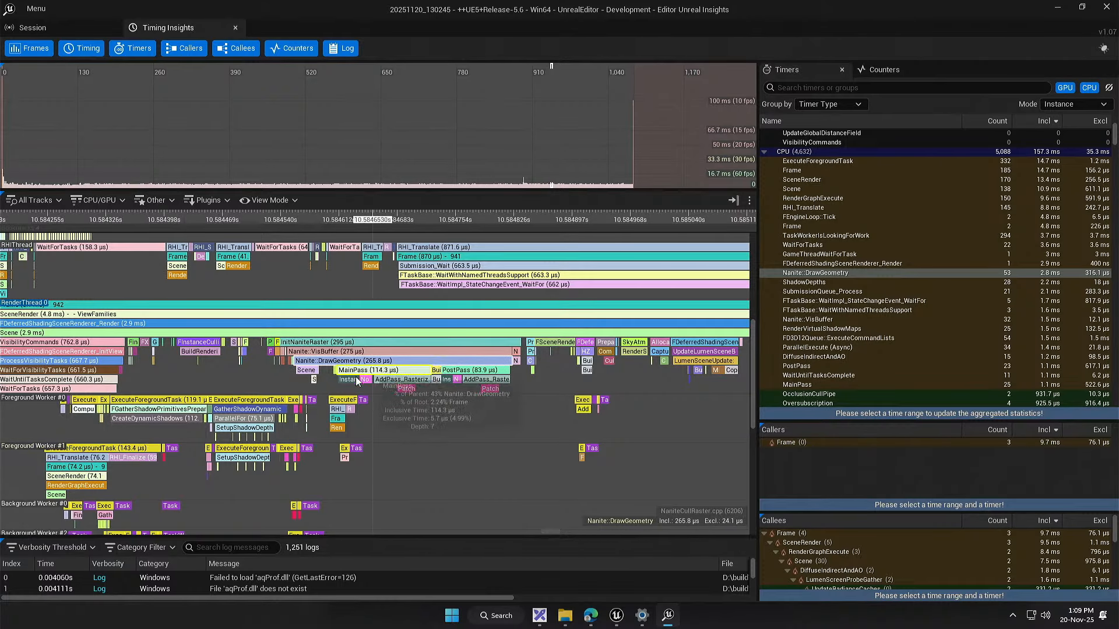
pyautogui.moveTo(324, 359)
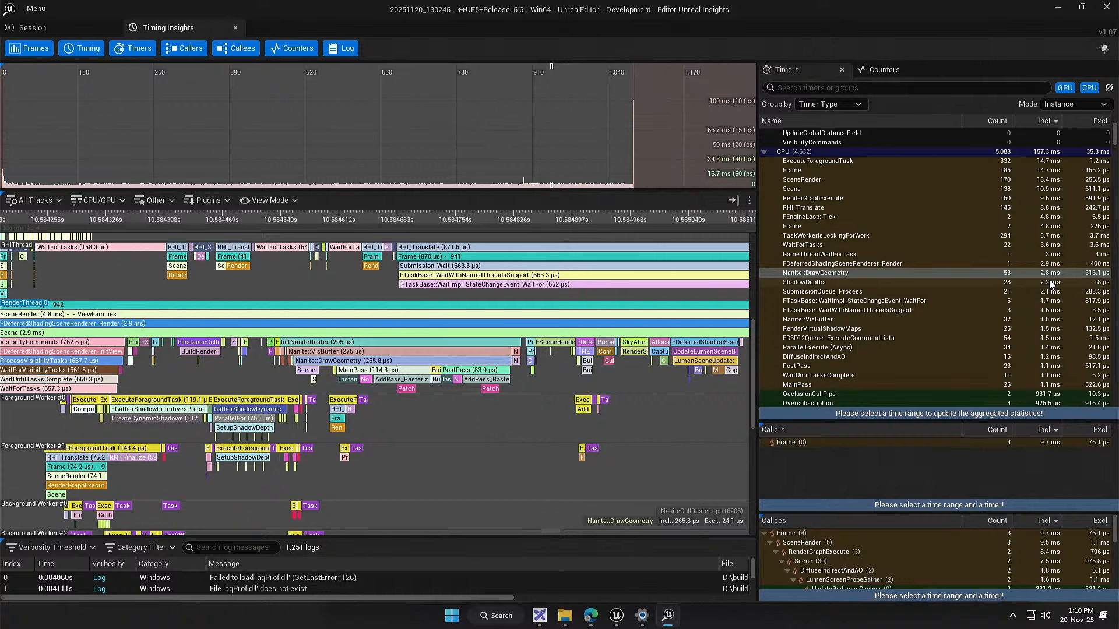
pyautogui.scroll(-3, 862, 303)
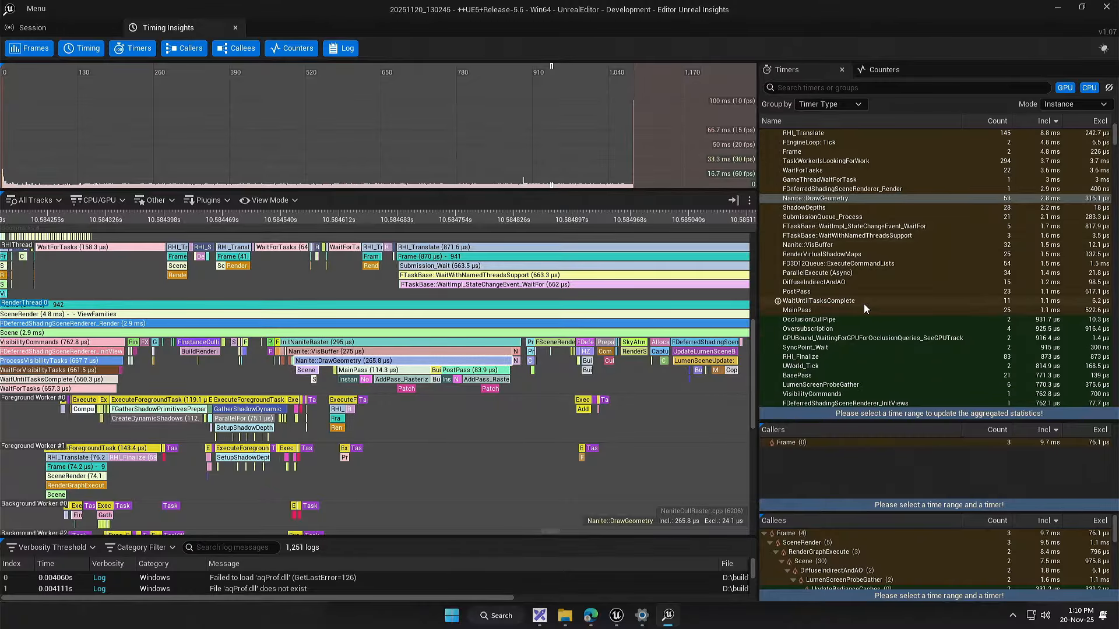
pyautogui.scroll(6, 864, 303)
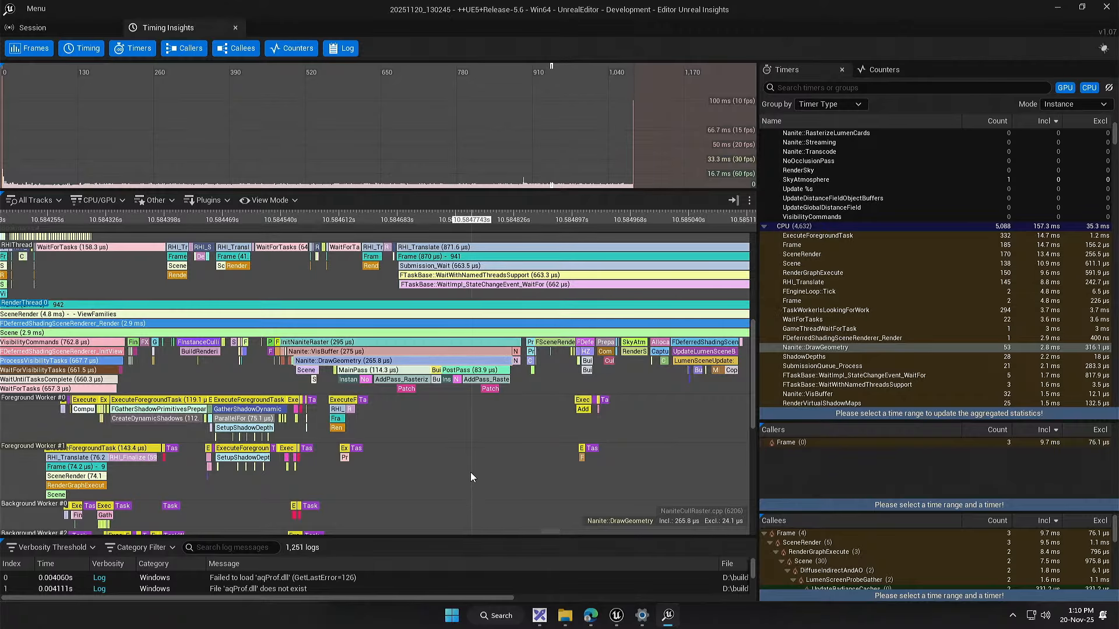
pyautogui.moveTo(471, 472); pyautogui.dragTo(476, 413)
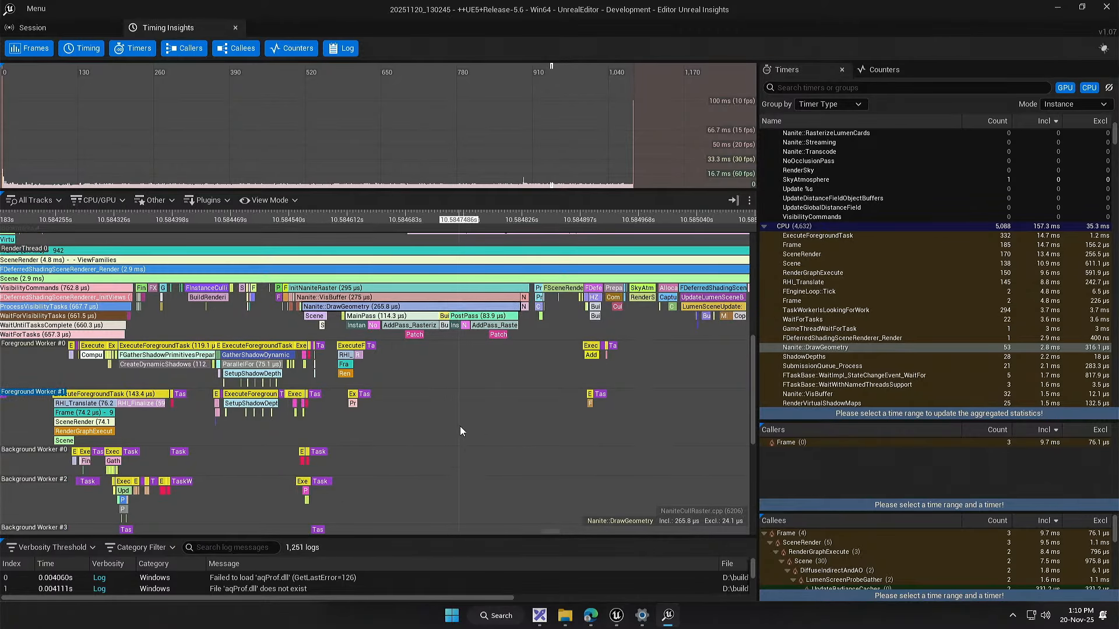
# Step: Close Unreal Insights and, in Unreal Editor, the Project Settings and the Demo_Showcase Level Blueprint, leaving the Insights_Testing event graph open
pyautogui.click(1107, 7)
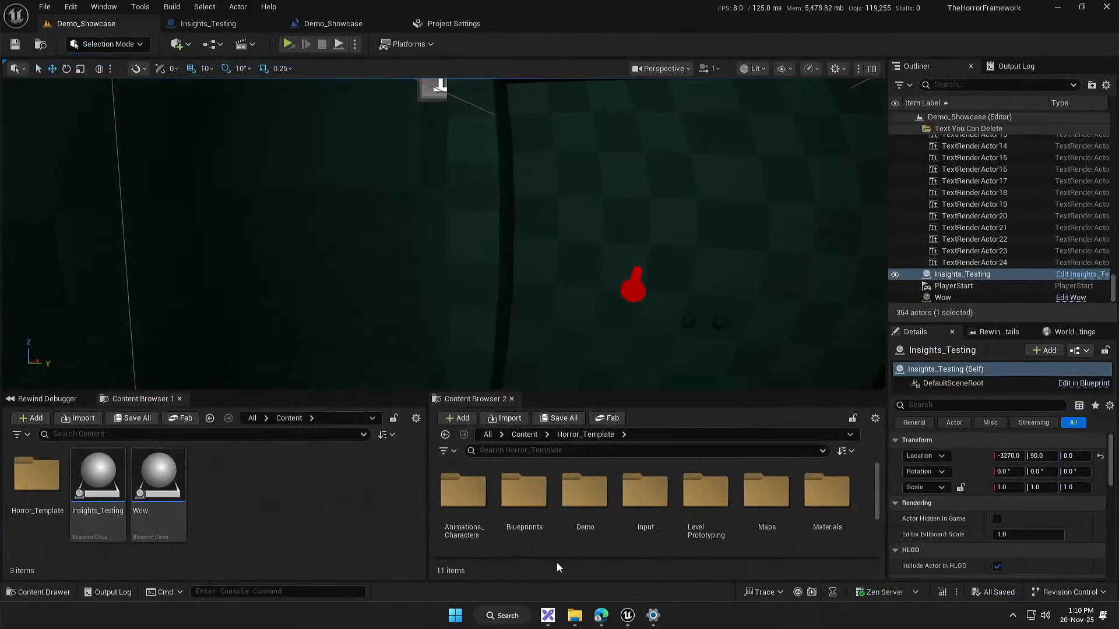
pyautogui.click(457, 26)
pyautogui.click(519, 23)
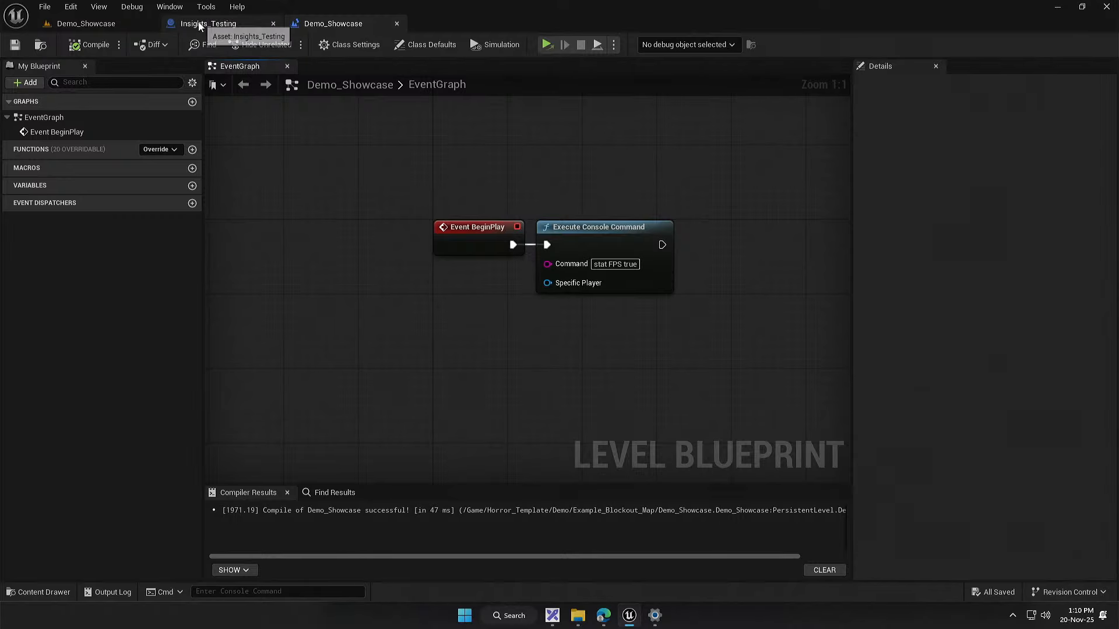
pyautogui.click(207, 23)
pyautogui.click(352, 24)
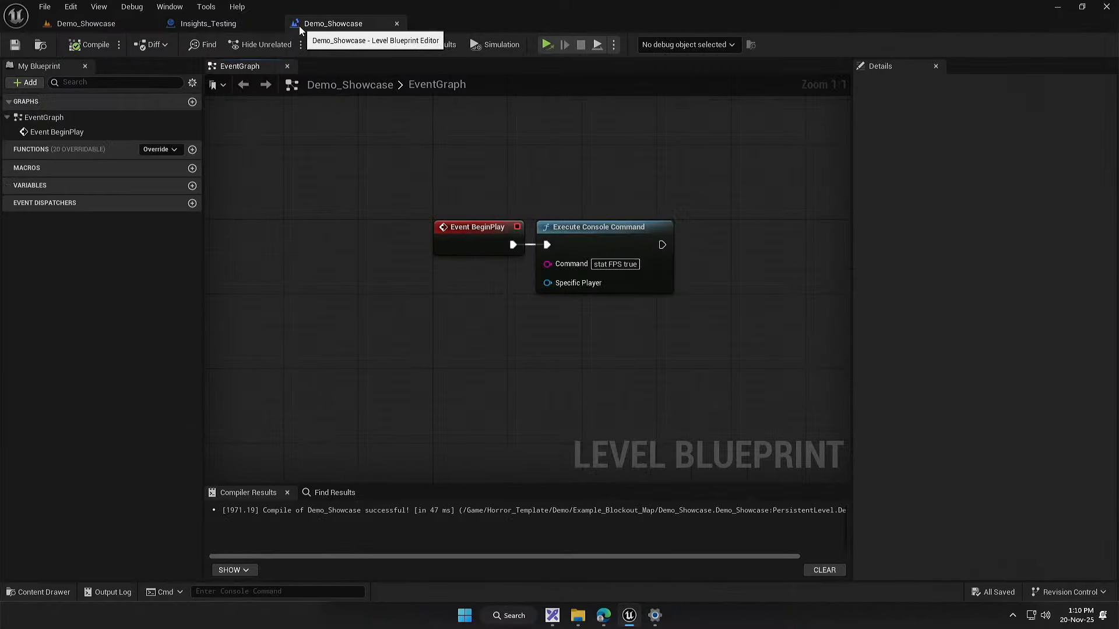
pyautogui.middleClick(299, 24)
# Step: Add a custom event named Tesf_Event below Event BeginPlay in the Insights_Testing event graph
pyautogui.moveTo(356, 219); pyautogui.dragTo(296, 191)
pyautogui.scroll(2, 319, 201)
pyautogui.moveTo(382, 248); pyautogui.dragTo(371, 177)
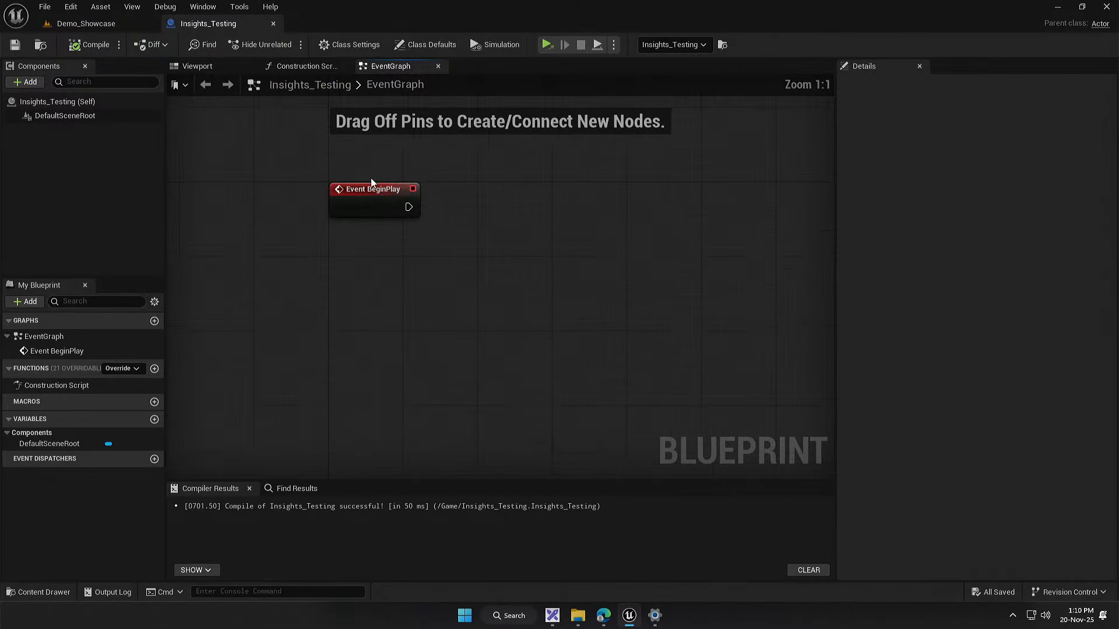
pyautogui.moveTo(443, 320)
pyautogui.mouseDown()
pyautogui.moveTo(468, 320)
pyautogui.moveTo(427, 323)
pyautogui.mouseUp()
pyautogui.rightClick(425, 323)
pyautogui.write('custom')
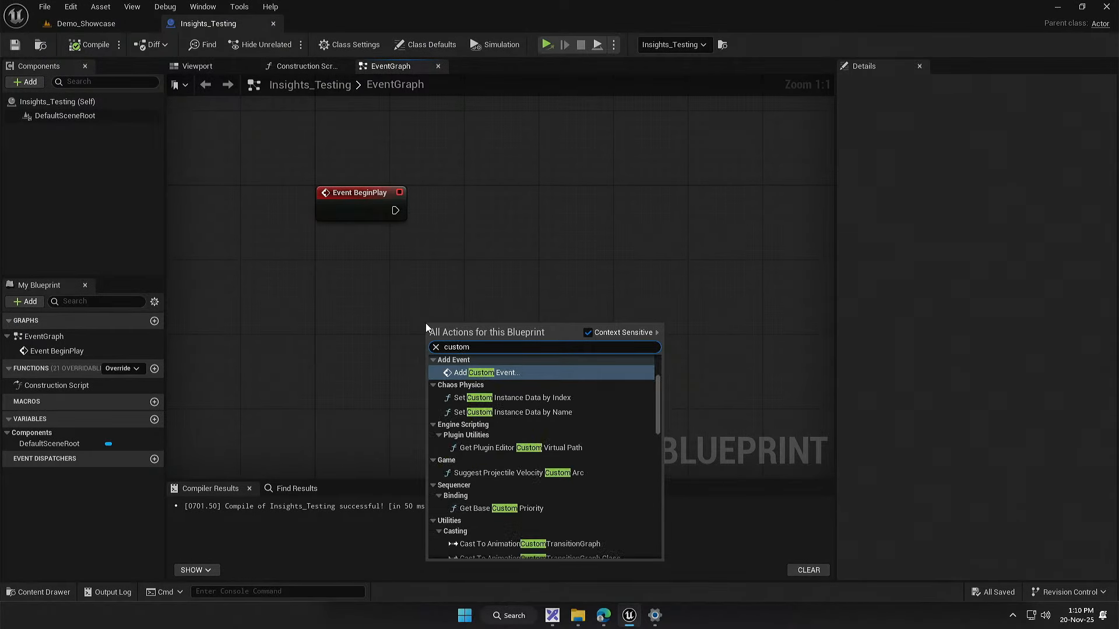
pyautogui.press('Return')
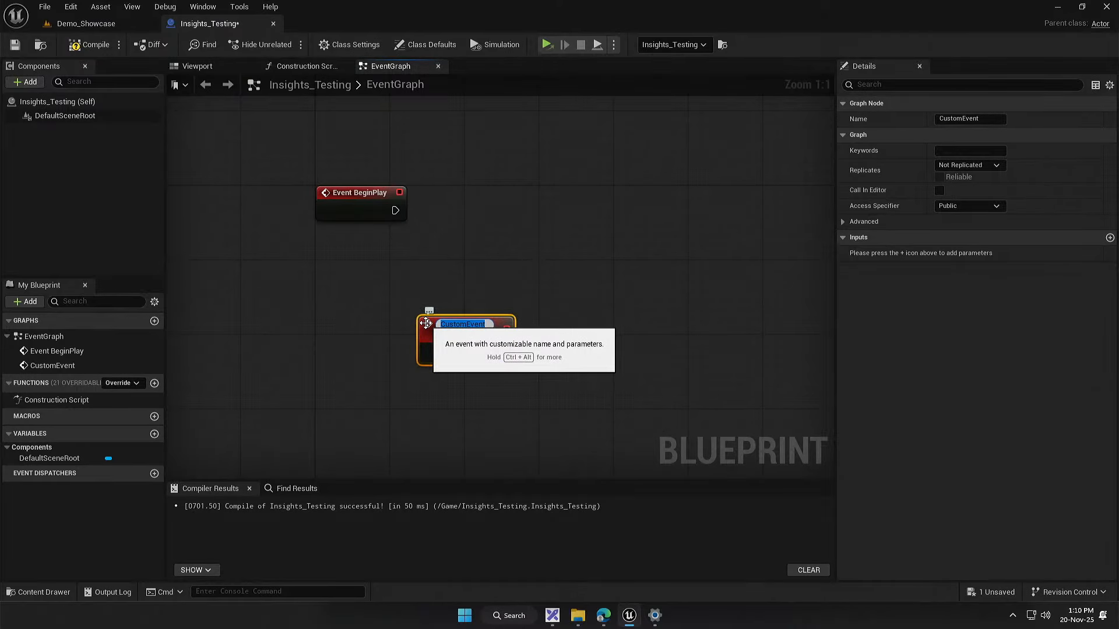
pyautogui.write('Test')
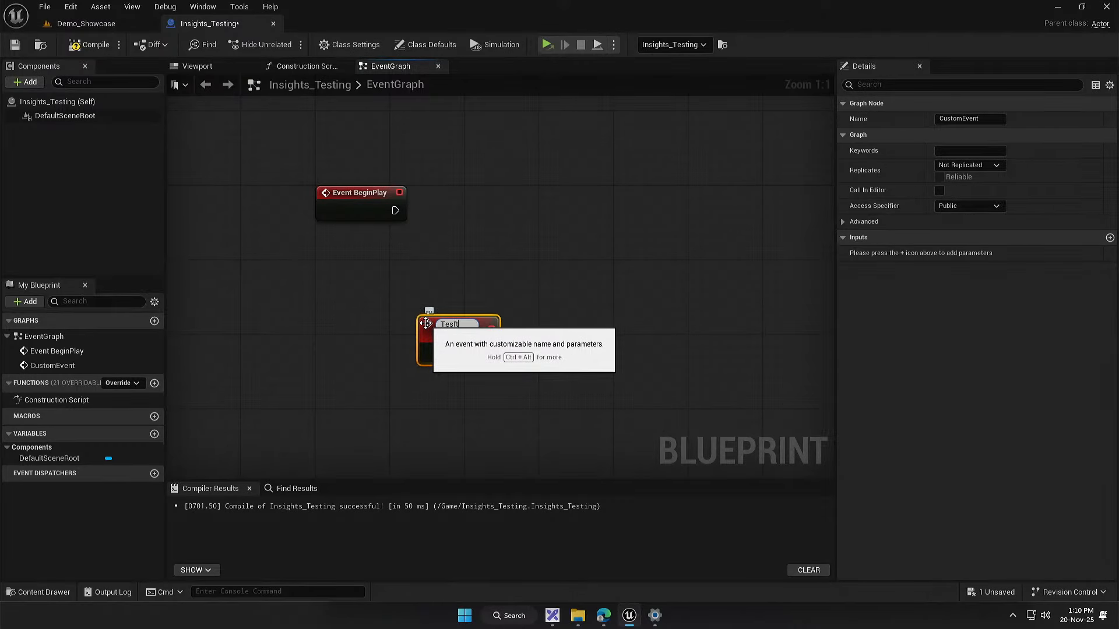
pyautogui.write('f_Event')
pyautogui.press('Return')
pyautogui.rightClick(504, 229)
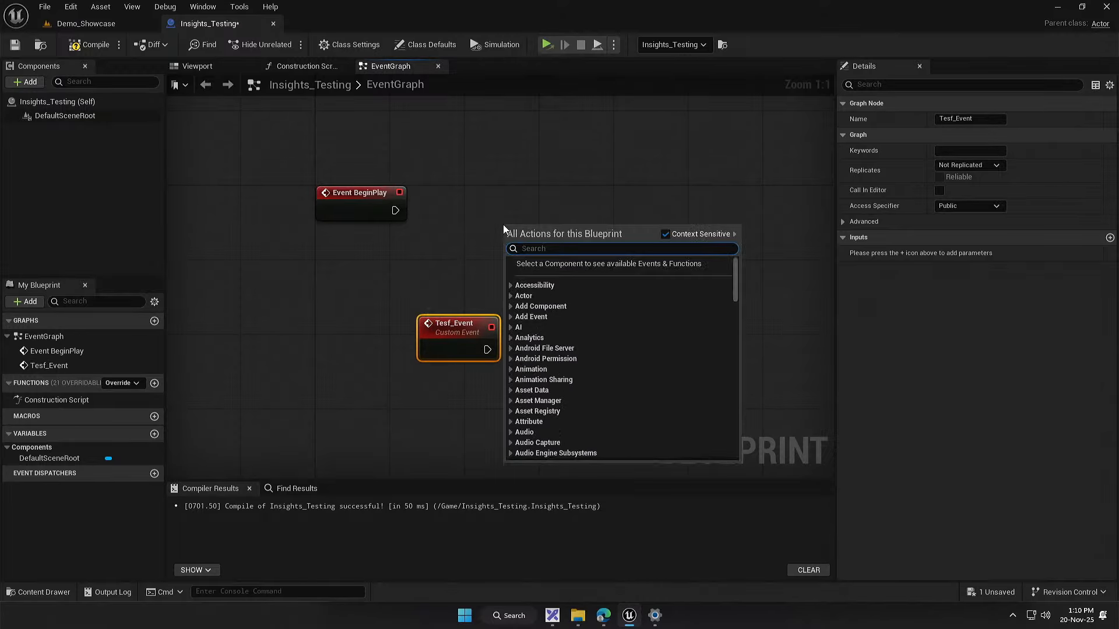
pyautogui.write('test eve')
pyautogui.press('BackSpace')
pyautogui.press('BackSpace')
pyautogui.press('BackSpace')
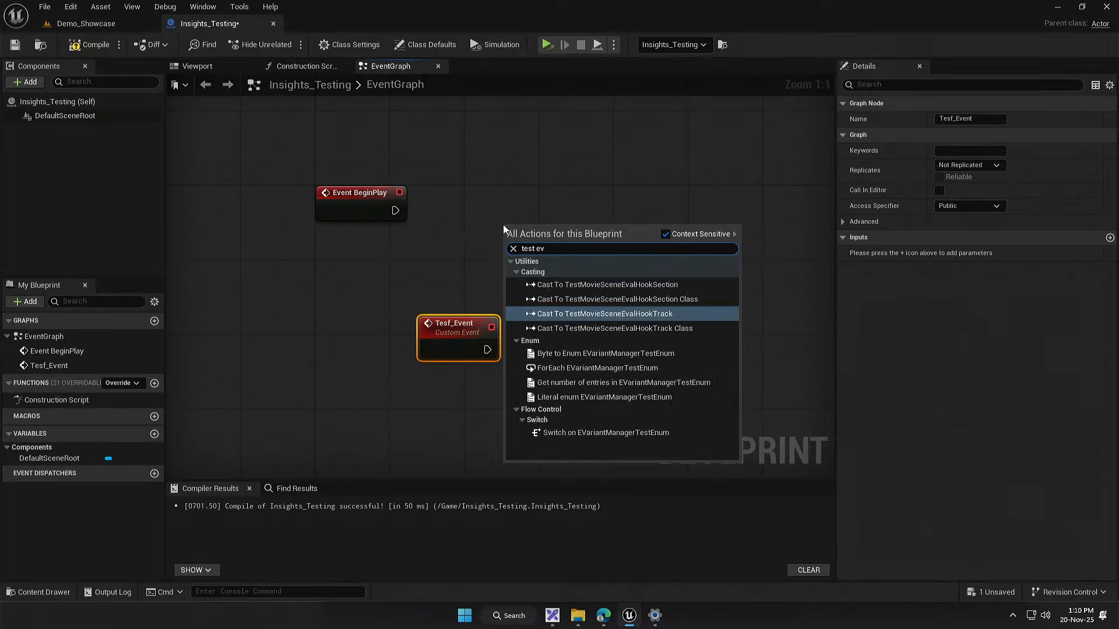
pyautogui.write('eve')
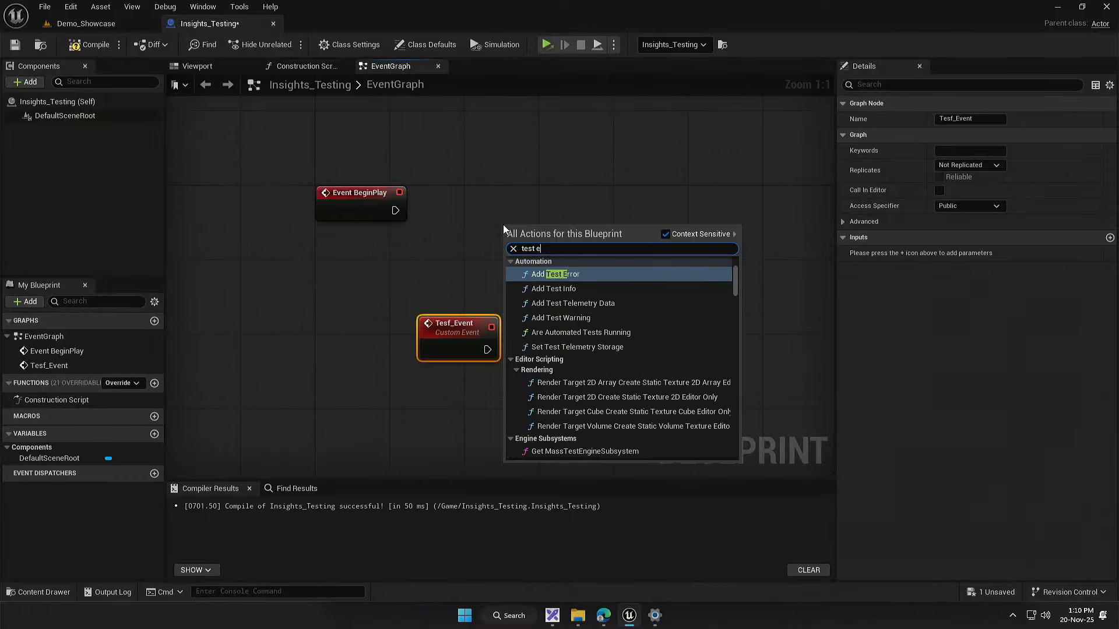
pyautogui.press('BackSpace')
pyautogui.press('BackSpace')
pyautogui.press('BackSpace')
pyautogui.press('BackSpace')
pyautogui.press('BackSpace')
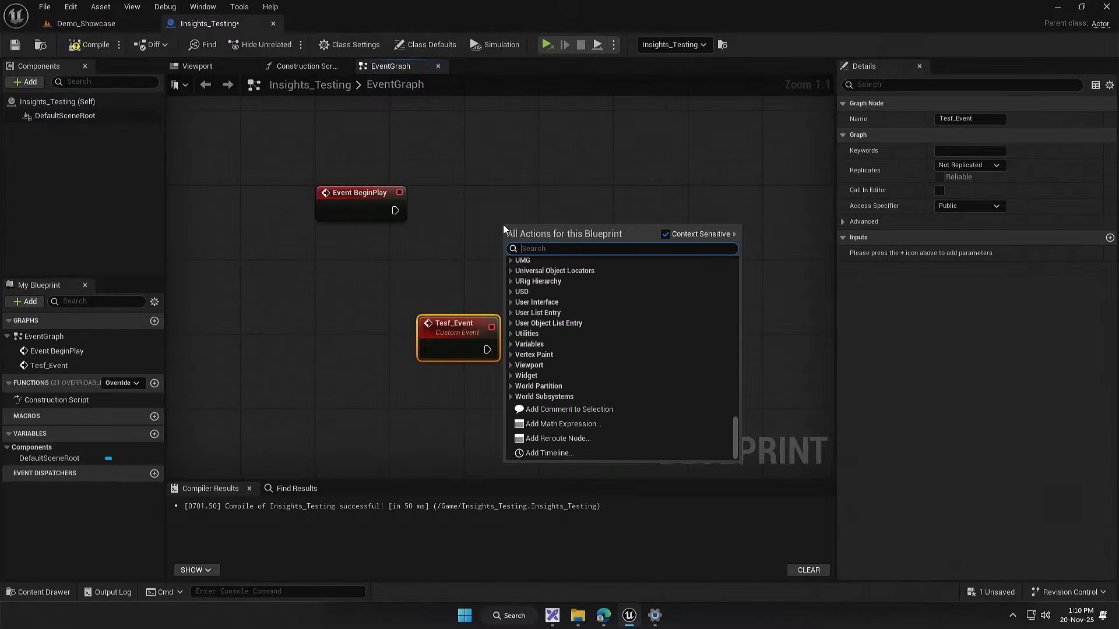
pyautogui.write('t_e')
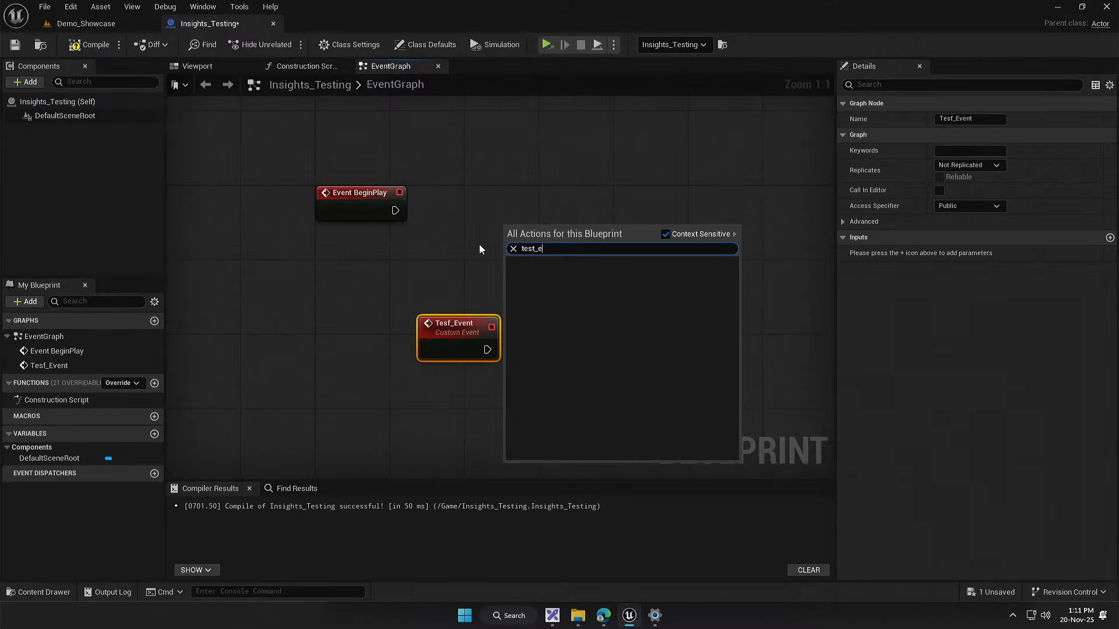
pyautogui.moveTo(492, 244); pyautogui.dragTo(436, 226)
pyautogui.click(465, 226)
pyautogui.moveTo(399, 305); pyautogui.dragTo(400, 315)
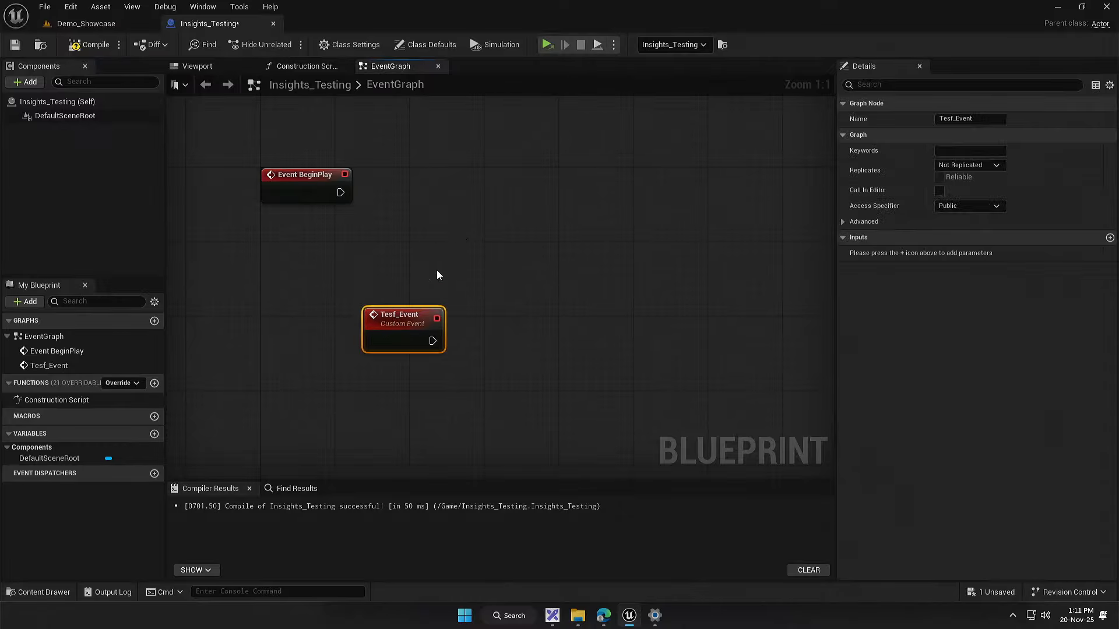
# Step: Add a call node for Tesf_Event to the event graph, to the right of Event BeginPlay
pyautogui.rightClick(471, 226)
pyautogui.write('event test')
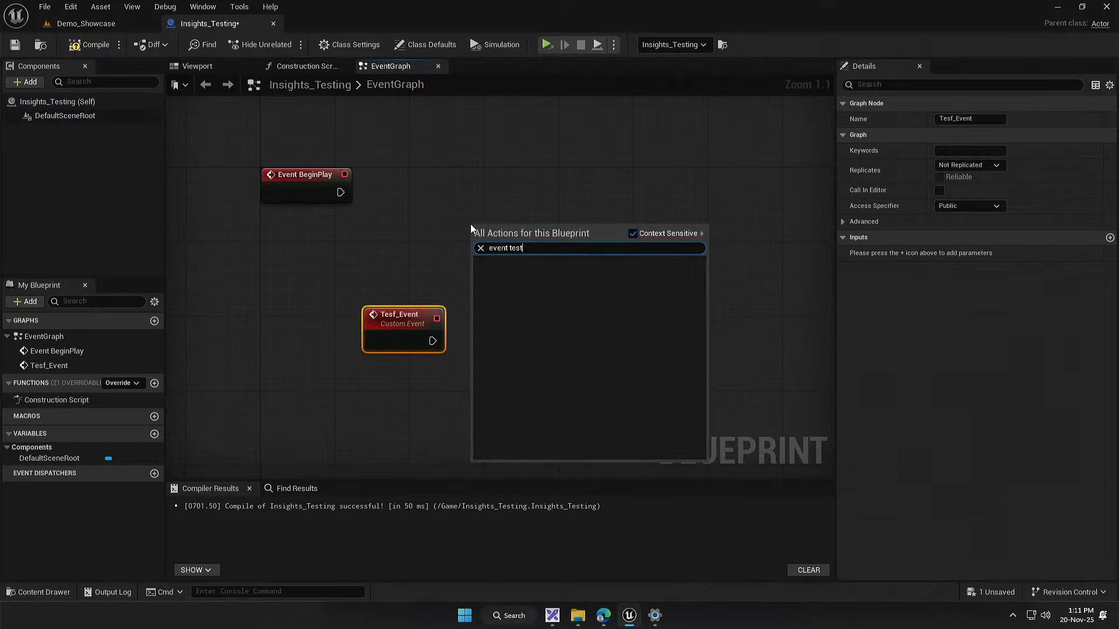
pyautogui.press('BackSpace')
pyautogui.press('Return')
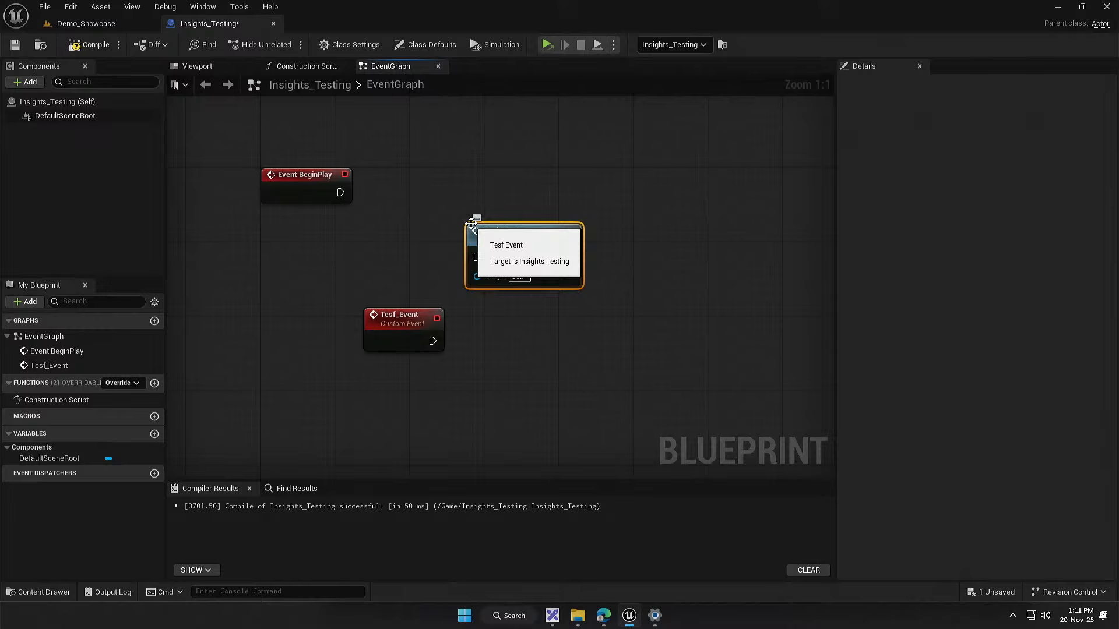
# Step: Move the Tesf Event call node beside Event BeginPlay and connect it to that event's execution output
pyautogui.click(402, 346)
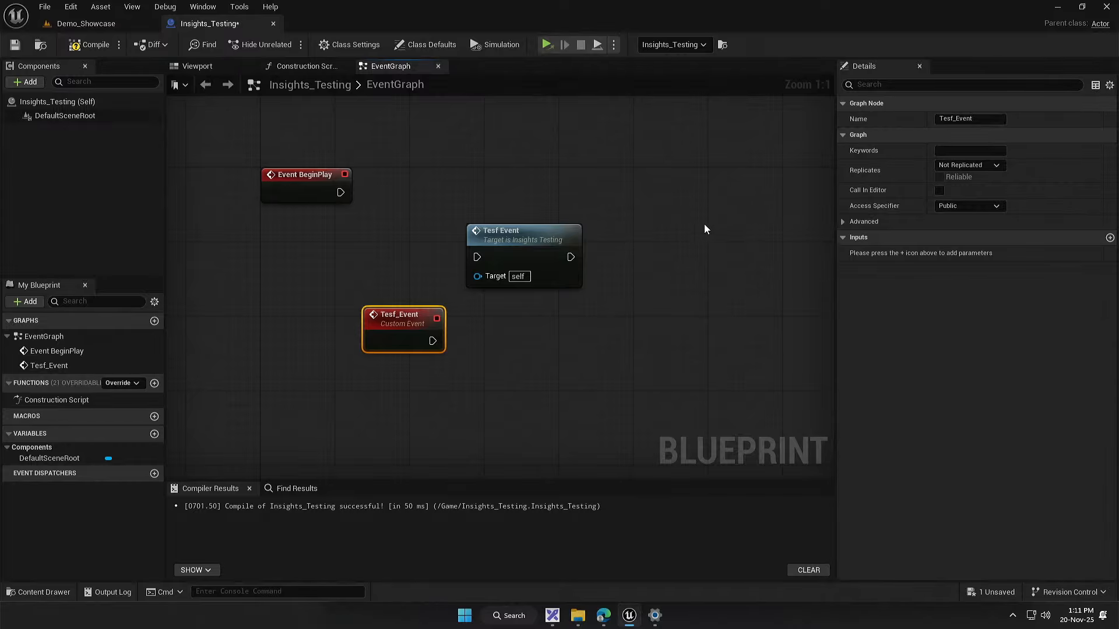
pyautogui.moveTo(501, 240); pyautogui.dragTo(407, 174)
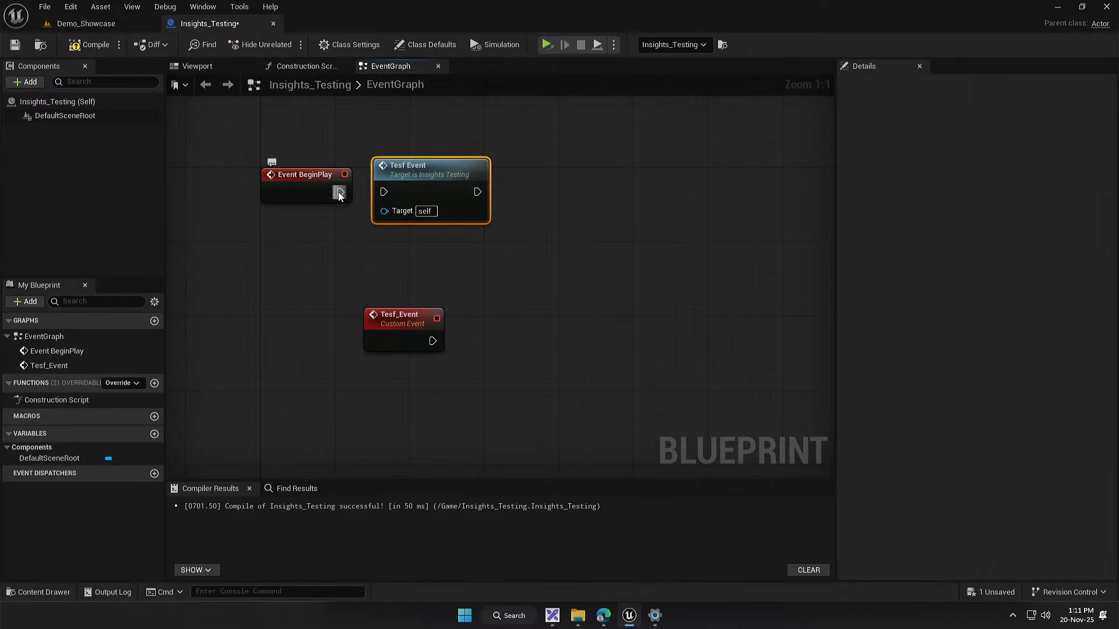
pyautogui.rightClick(520, 326)
pyautogui.write('f')
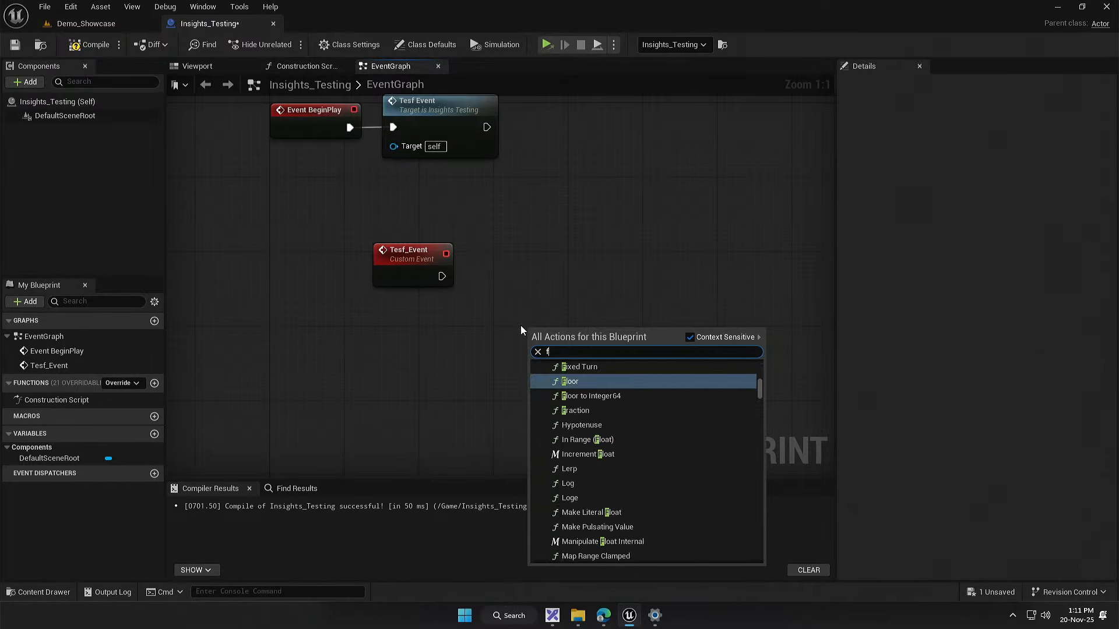
pyautogui.write('or loop')
pyautogui.press('Return')
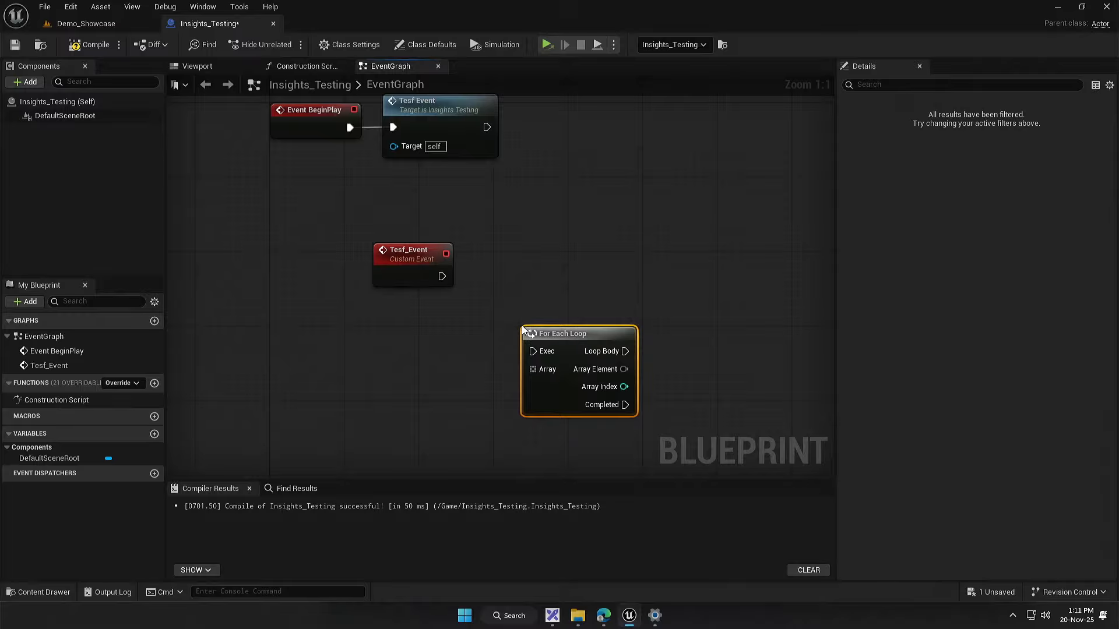
pyautogui.hotkey('ctrl', 'z')
# Step: Add a For Loop node beside the Tesf_Event custom event and connect the event's execution output to it
pyautogui.rightClick(522, 280)
pyautogui.write('fo')
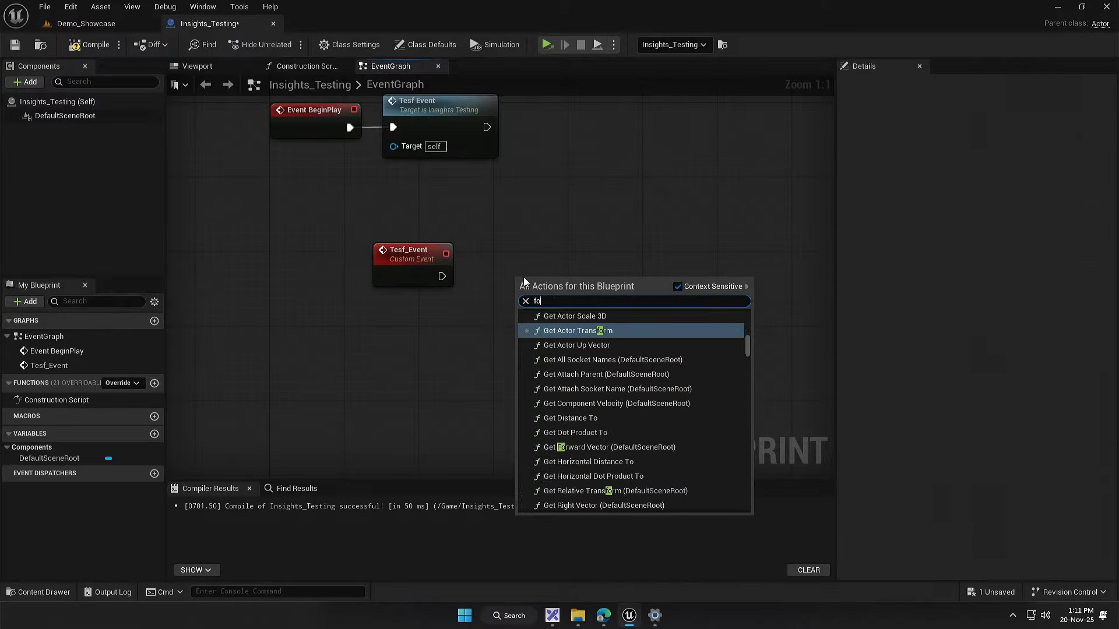
pyautogui.write('r loo')
pyautogui.press('Down')
pyautogui.press('Down')
pyautogui.press('Down')
pyautogui.press('Down')
pyautogui.press('Down')
pyautogui.press('Down')
pyautogui.press('Down')
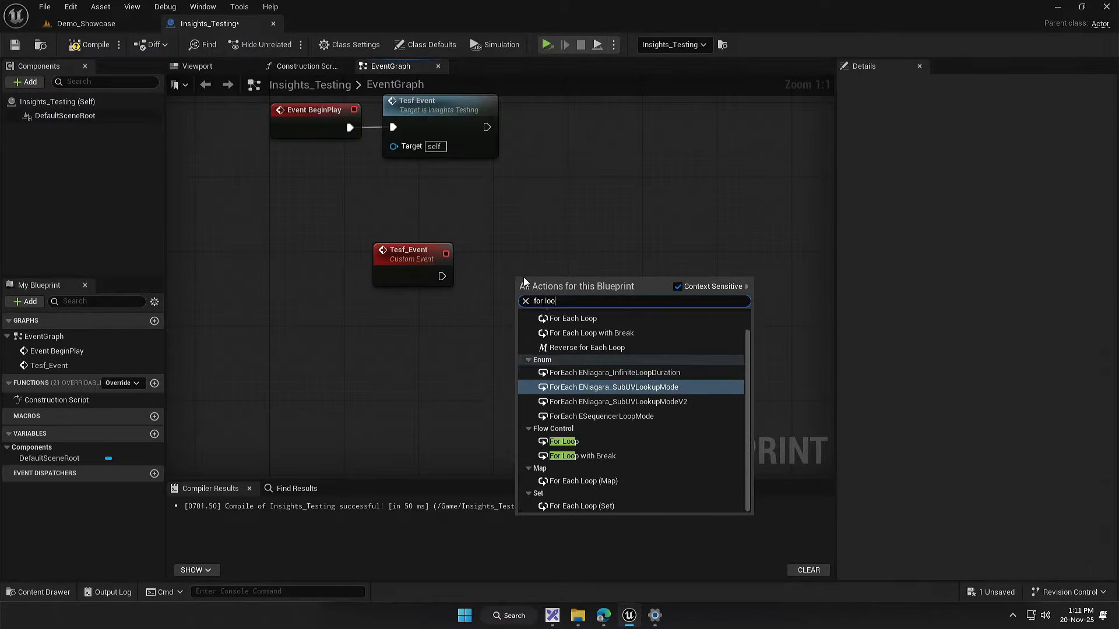
pyautogui.press('Return')
pyautogui.moveTo(543, 281); pyautogui.dragTo(505, 256)
pyautogui.moveTo(441, 275); pyautogui.dragTo(487, 267)
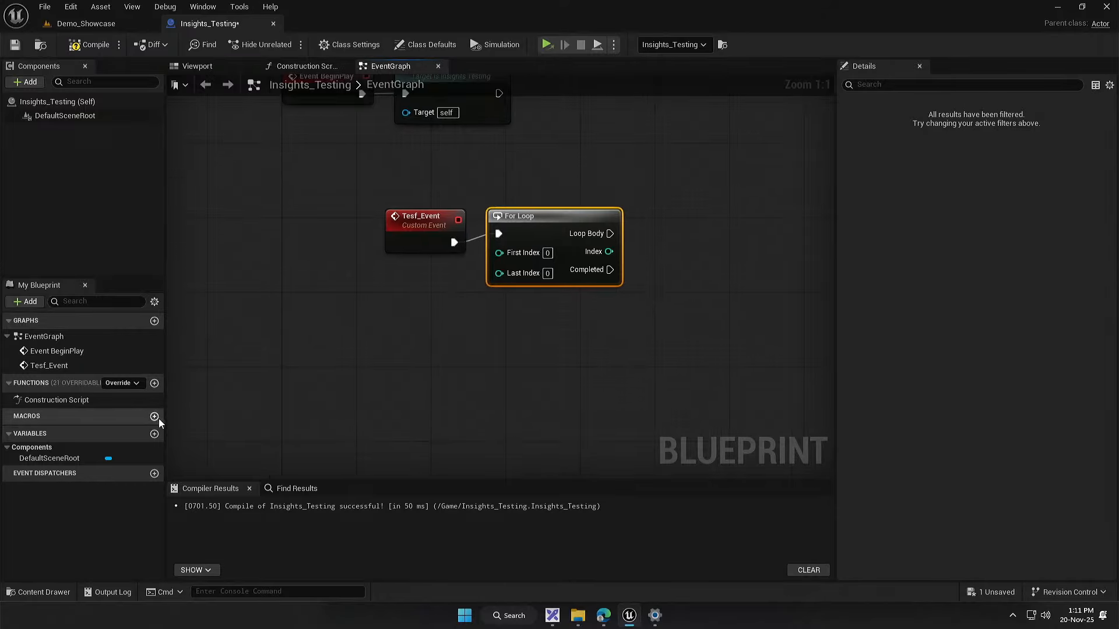
# Step: Create an Integer variable named ValueInt, then compile and save the Insights_Testing blueprint
pyautogui.click(154, 433)
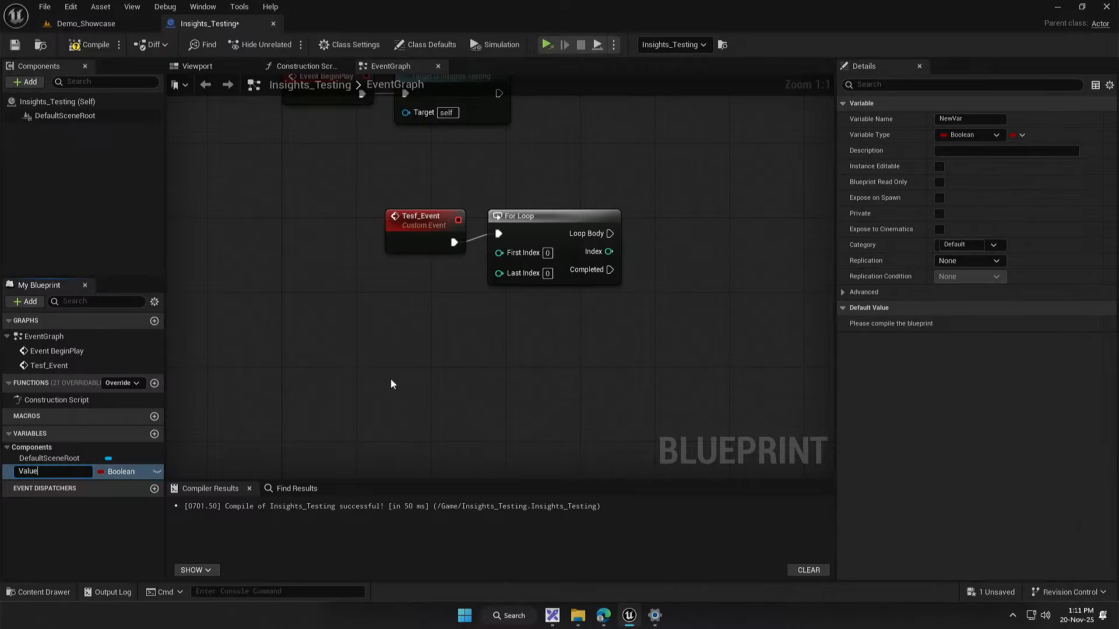
pyautogui.press('Return')
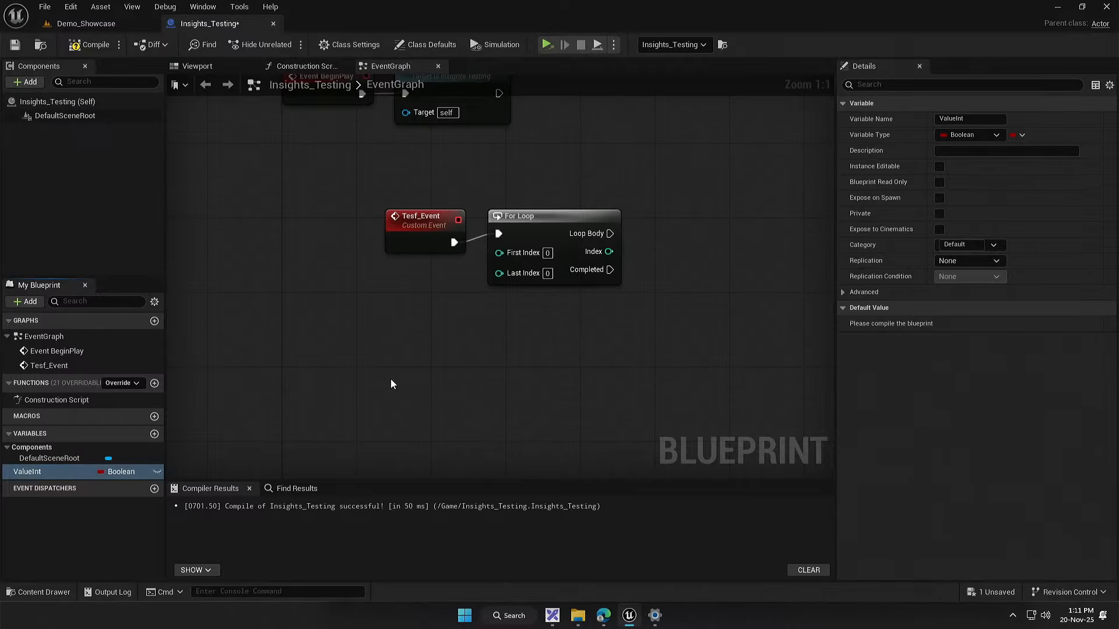
pyautogui.click(110, 475)
pyautogui.click(145, 275)
pyautogui.click(88, 44)
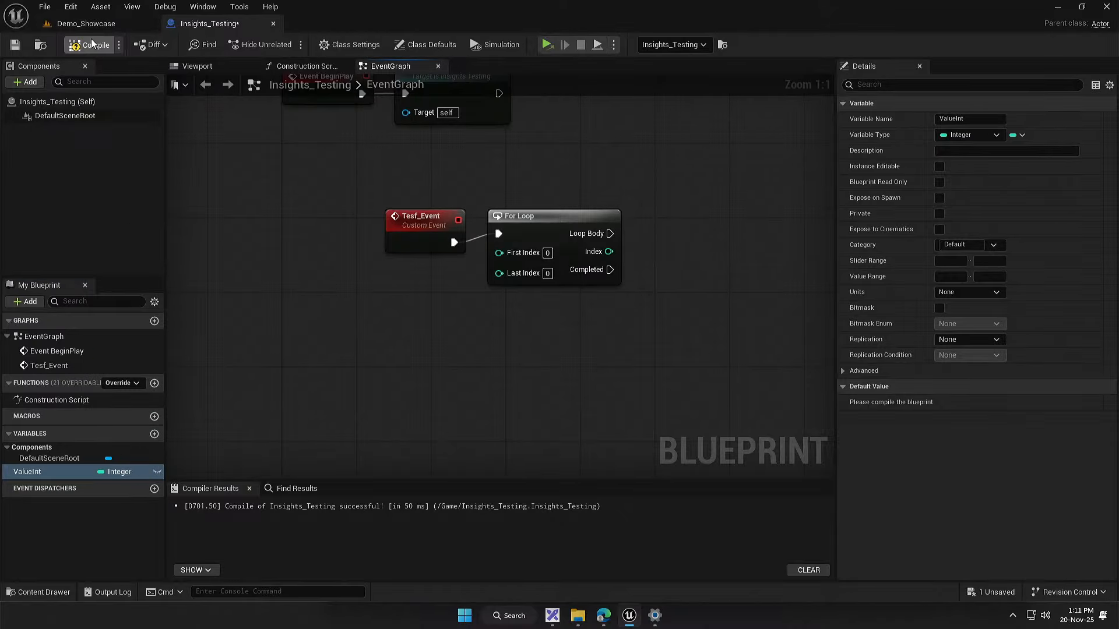
pyautogui.click(9, 47)
# Step: Place a Get ValueInt node and an Add node fed by the For Loop's Index, with its second operand set to 1
pyautogui.moveTo(29, 472); pyautogui.dragTo(619, 340)
pyautogui.moveTo(682, 235); pyautogui.dragTo(676, 248)
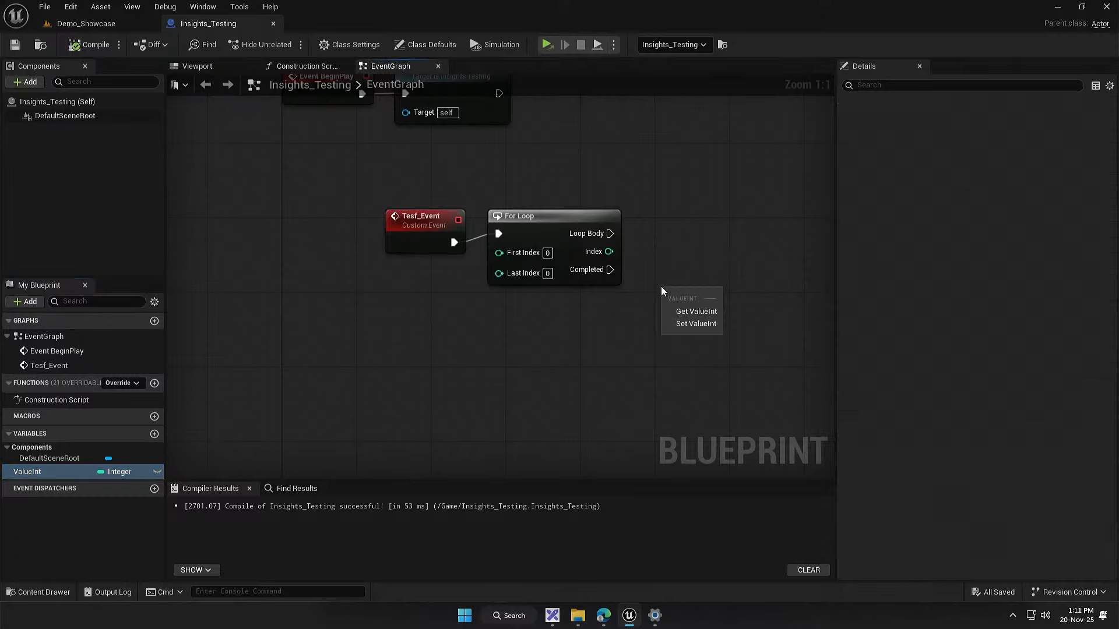
pyautogui.click(677, 311)
pyautogui.click(649, 295)
pyautogui.moveTo(608, 251); pyautogui.dragTo(723, 293)
pyautogui.write('+')
pyautogui.press('Return')
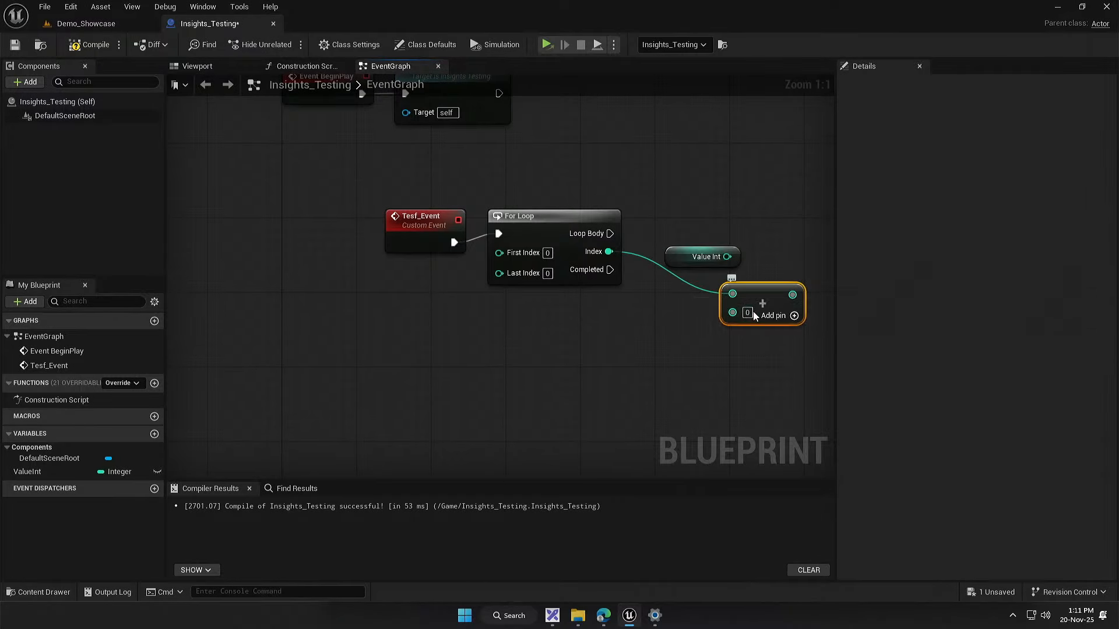
pyautogui.moveTo(743, 317); pyautogui.dragTo(669, 344)
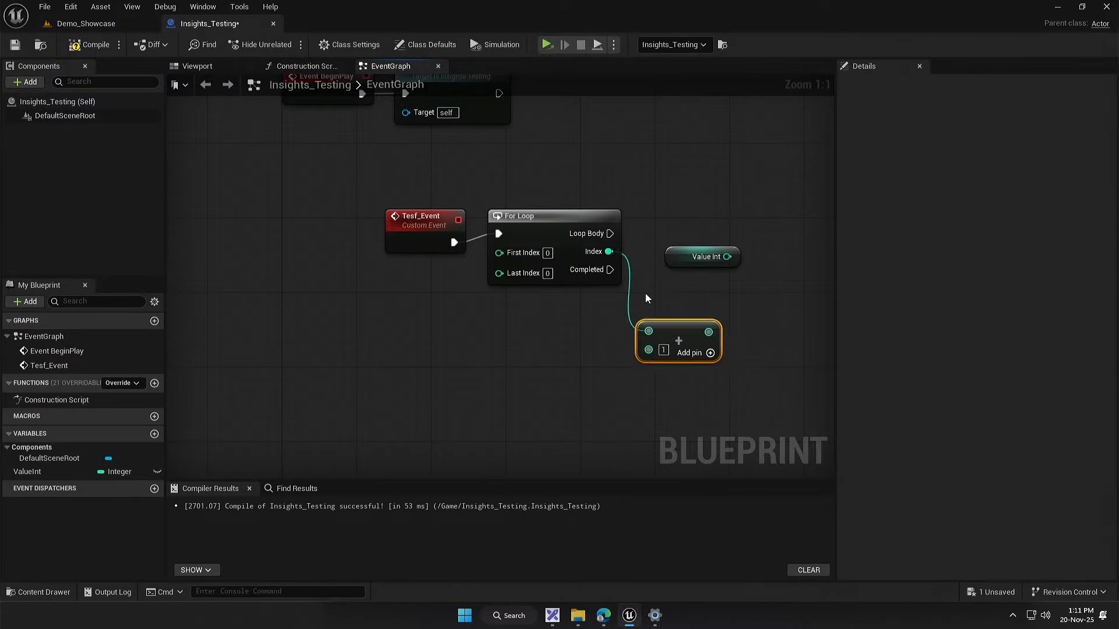
pyautogui.press('Delete')
pyautogui.moveTo(680, 251); pyautogui.dragTo(681, 274)
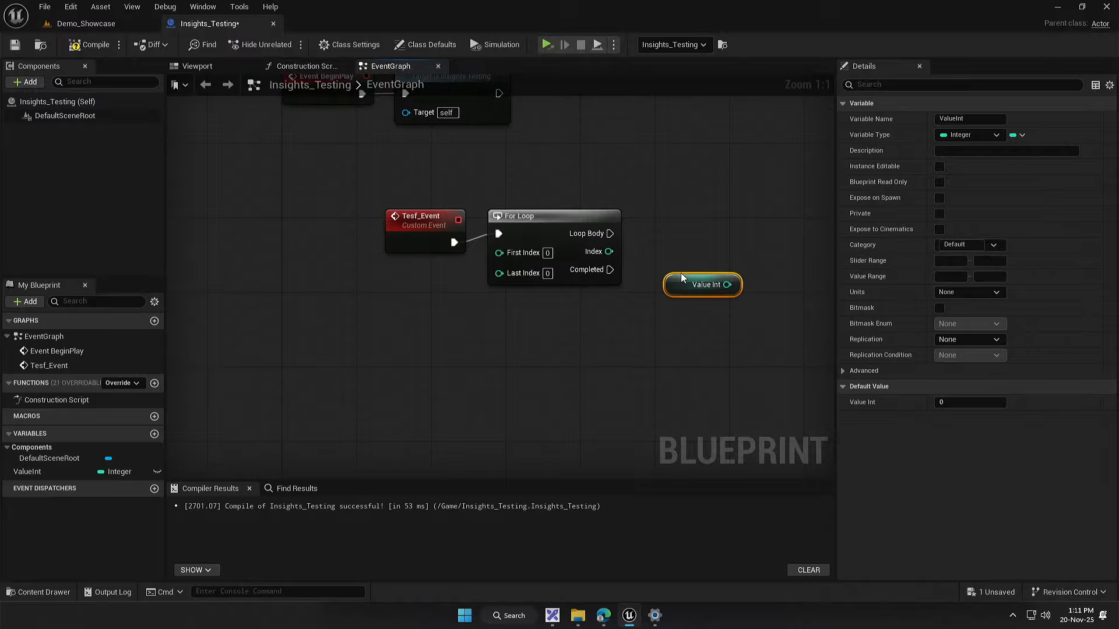
pyautogui.hotkey('ctrl', 'z')
pyautogui.hotkey('ctrl', 'z')
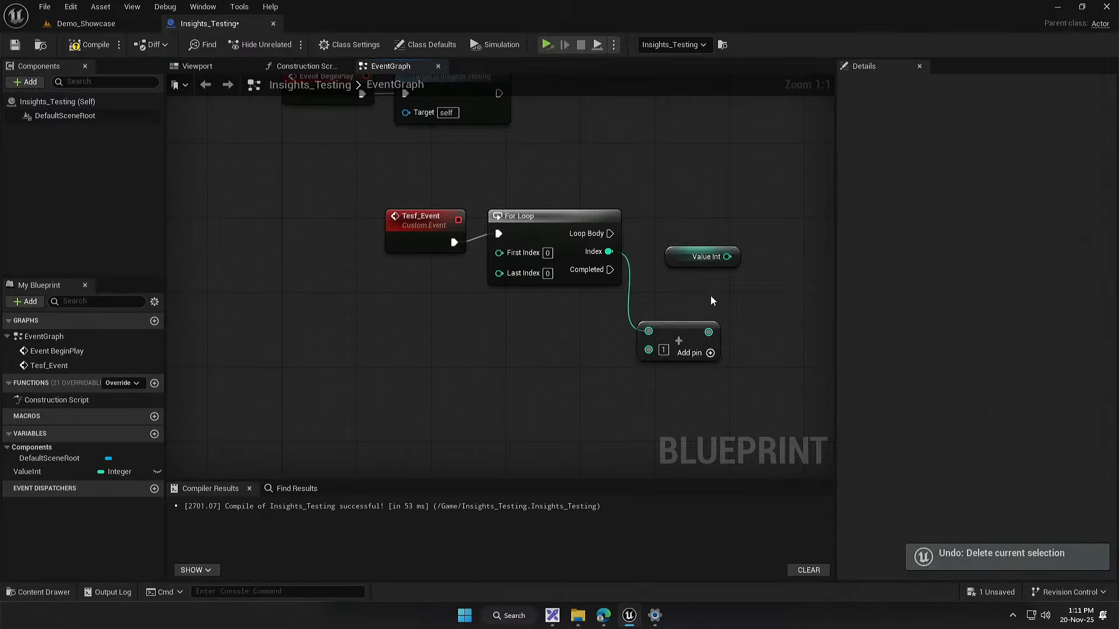
# Step: Wire Get ValueInt into the Add node's second input, and add a Set ValueInt node driven by Loop Body that receives the sum
pyautogui.moveTo(702, 256); pyautogui.dragTo(656, 348)
pyautogui.moveTo(28, 471); pyautogui.dragTo(674, 208)
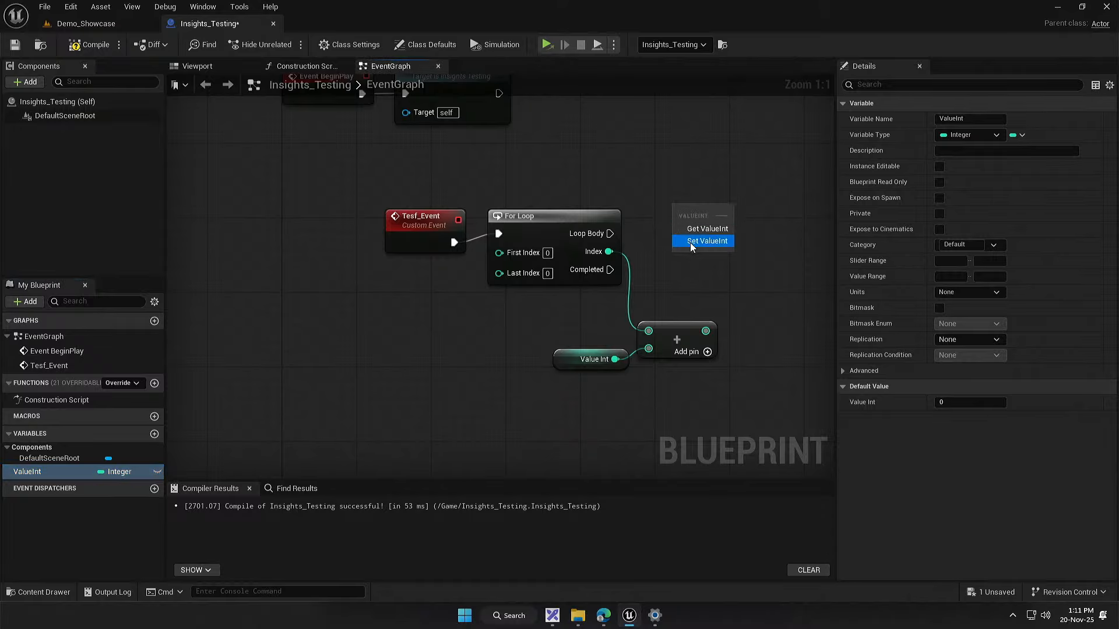
pyautogui.click(691, 243)
pyautogui.moveTo(610, 234); pyautogui.dragTo(687, 212)
pyautogui.moveTo(610, 233); pyautogui.dragTo(677, 215)
pyautogui.moveTo(706, 331); pyautogui.dragTo(708, 223)
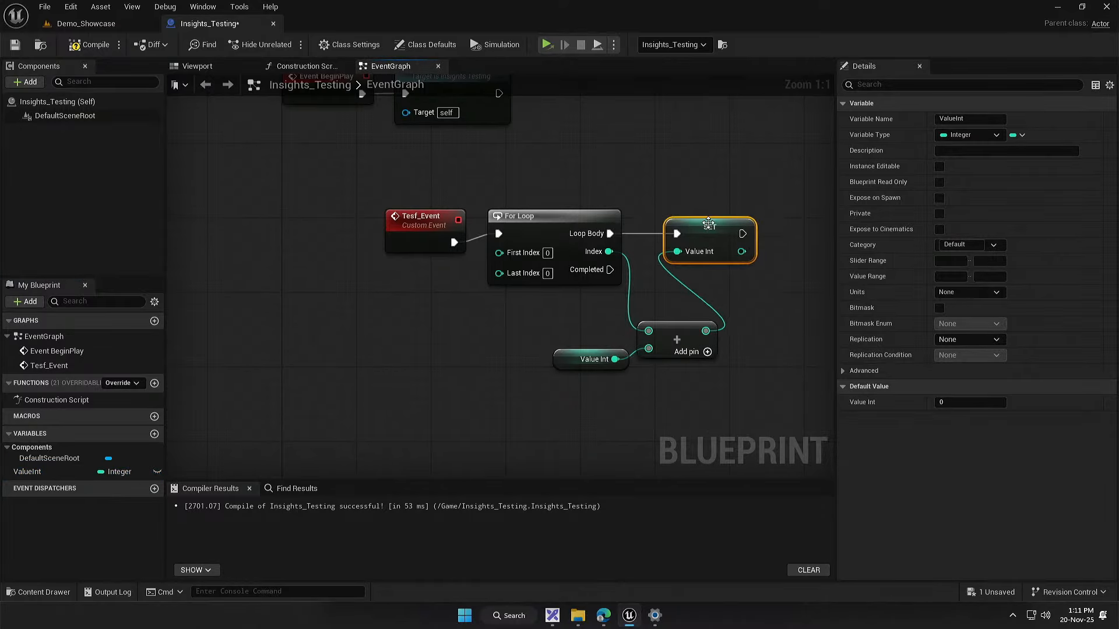
# Step: Set the For Loop's Last Index to 100, then compile the blueprint and save it from the Demo_Showcase level
pyautogui.write('00')
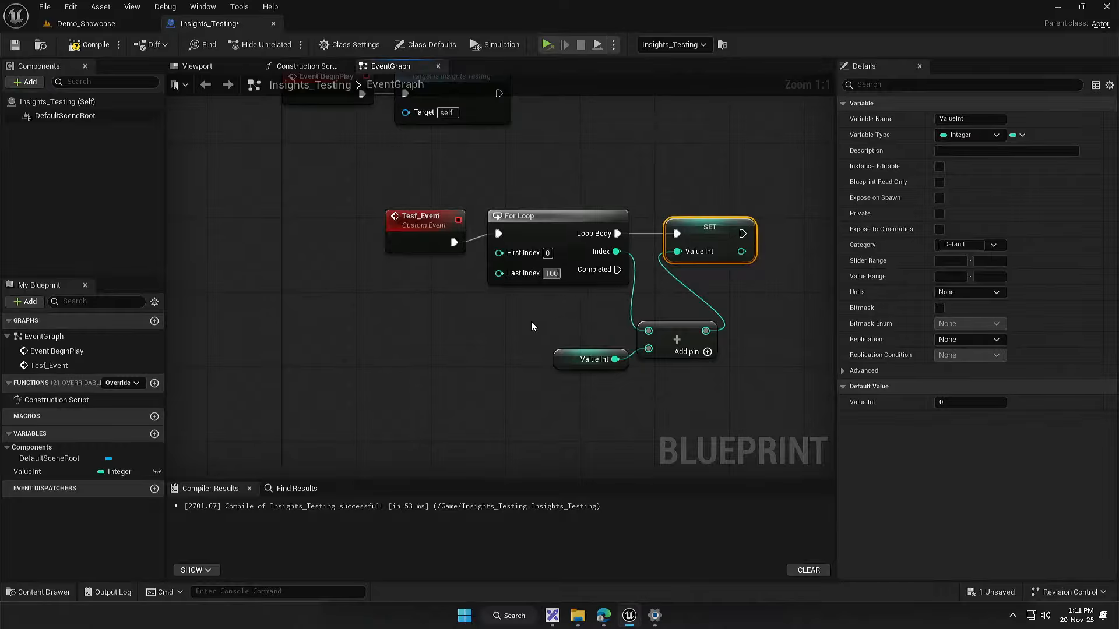
pyautogui.click(530, 320)
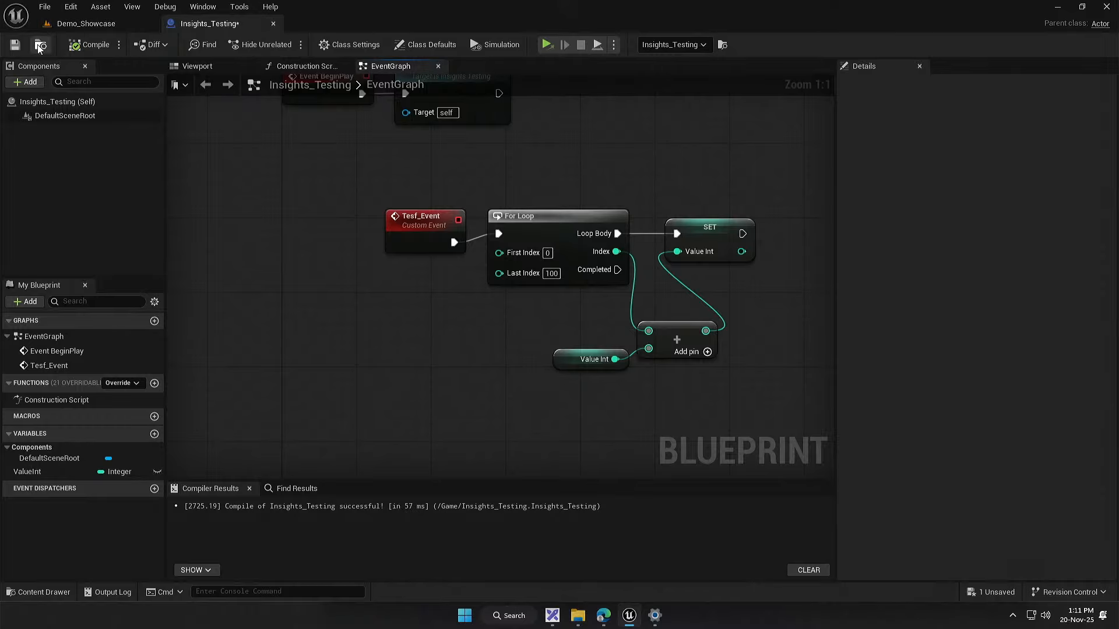
pyautogui.click(87, 23)
pyautogui.click(706, 513)
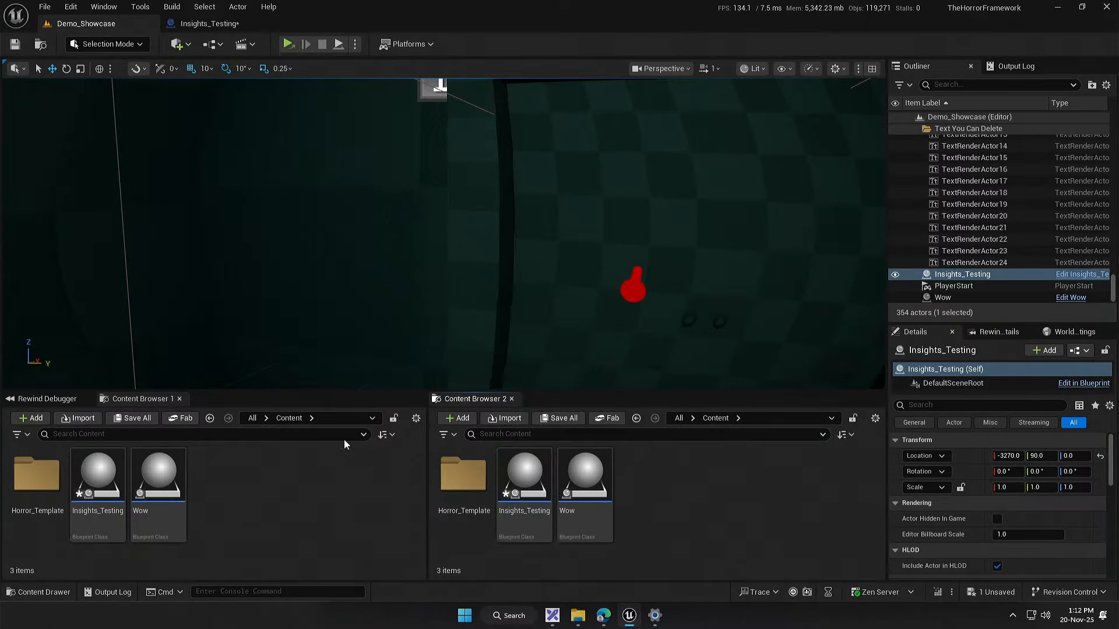
pyautogui.click(133, 419)
pyautogui.click(680, 438)
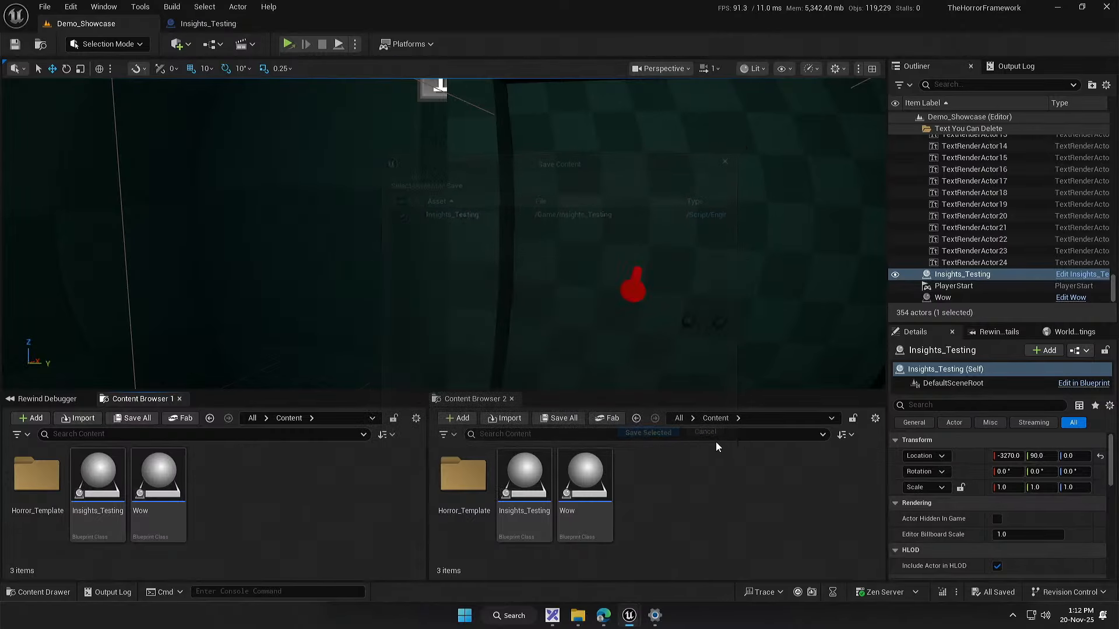
# Step: Play the level in the selected viewport, start a trace during play, and end the play session
pyautogui.click(354, 44)
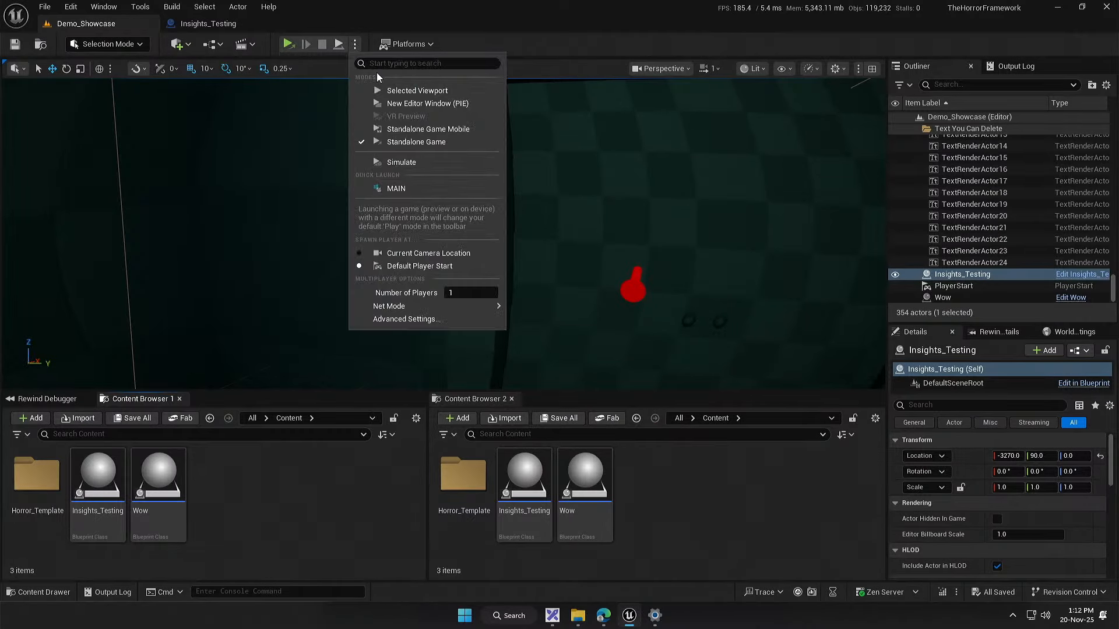
pyautogui.click(385, 87)
pyautogui.press('super')
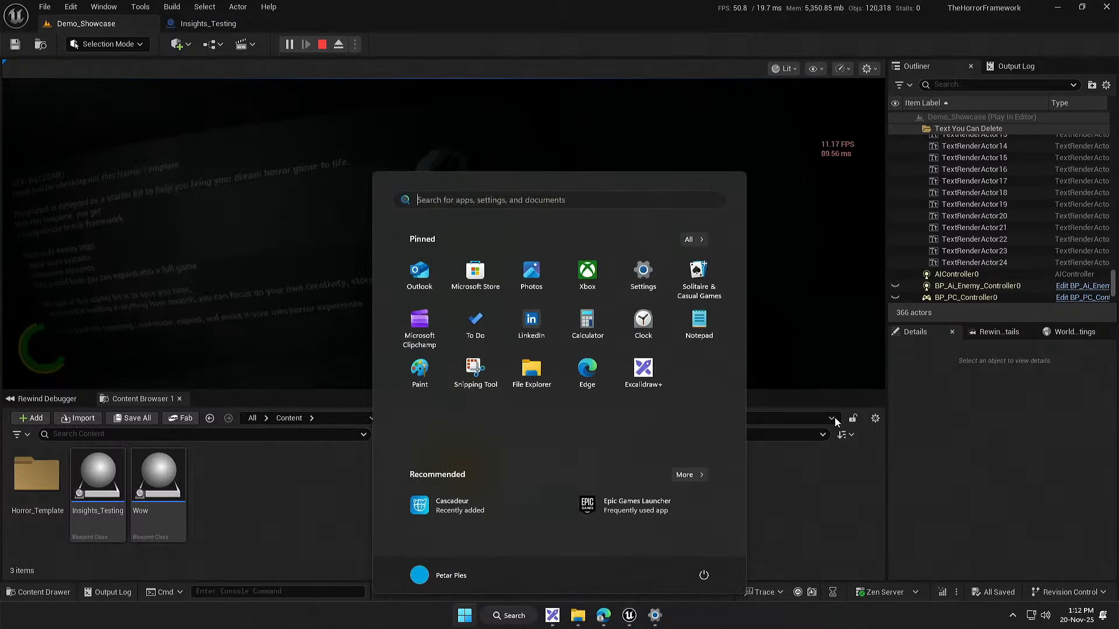
pyautogui.click(798, 592)
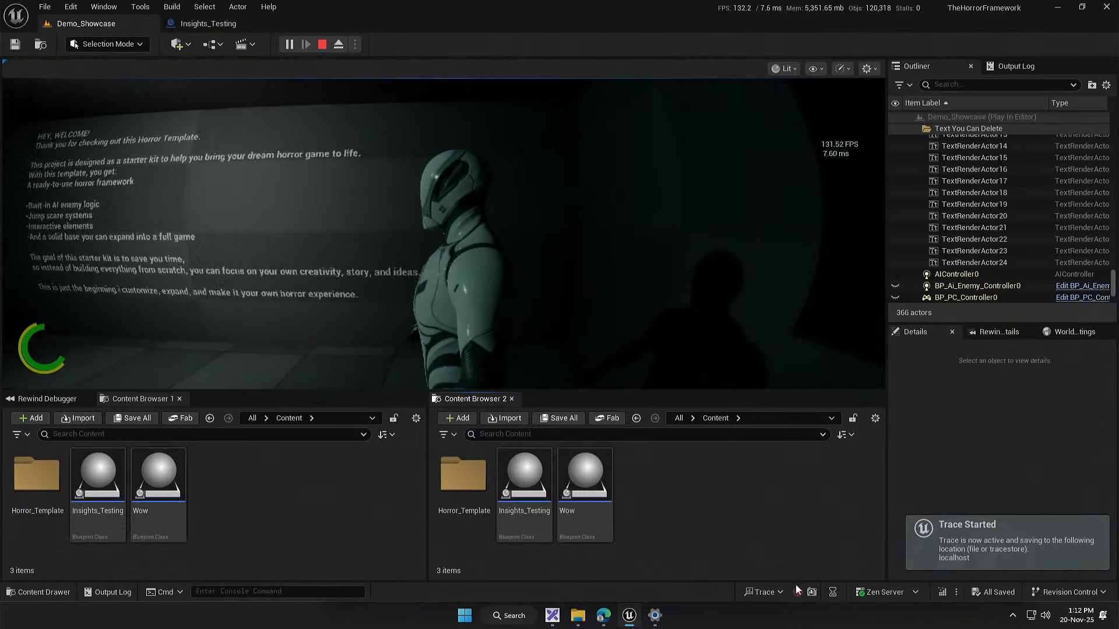
pyautogui.press('Escape')
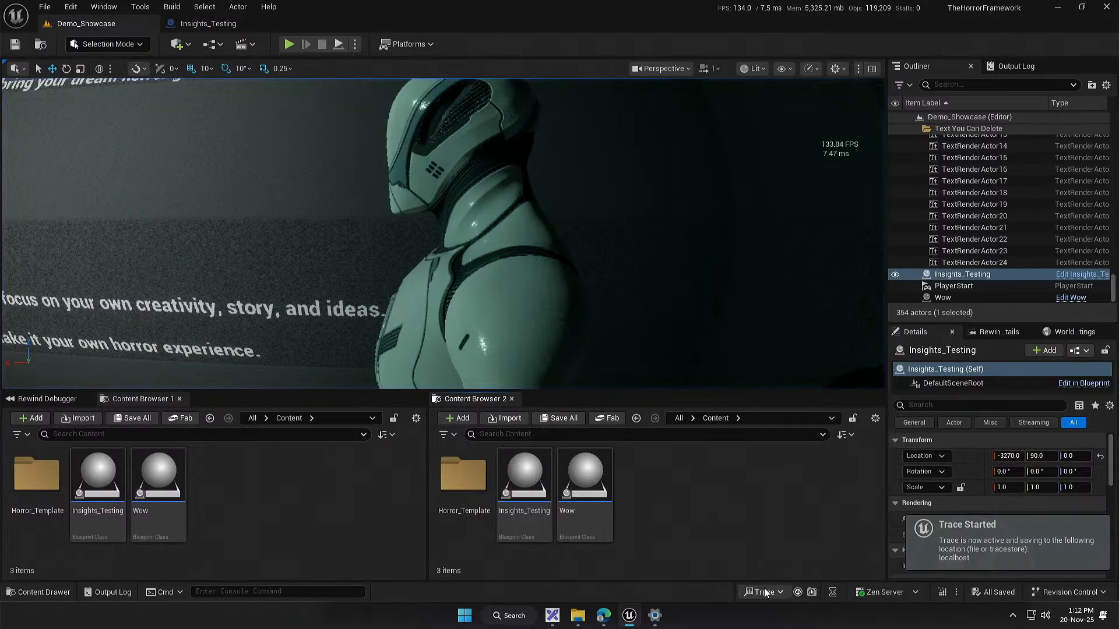
# Step: Record a new trace while briefly playing the level, and open the recent trace 20251120_131213 in Unreal Insights
pyautogui.click(798, 592)
pyautogui.click(288, 43)
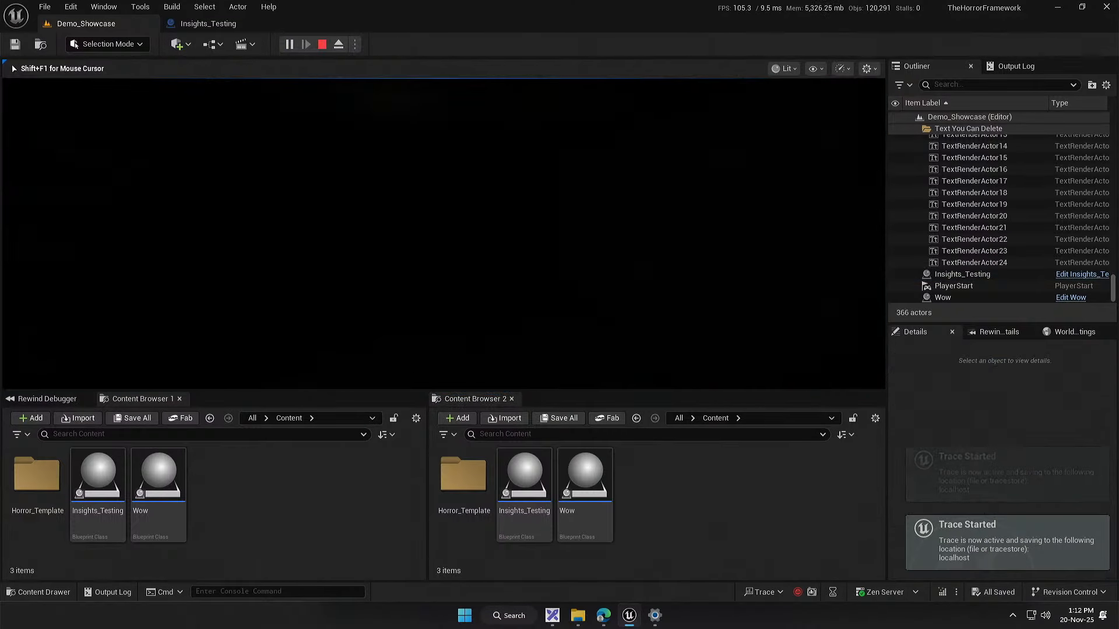
pyautogui.press('super')
pyautogui.click(322, 44)
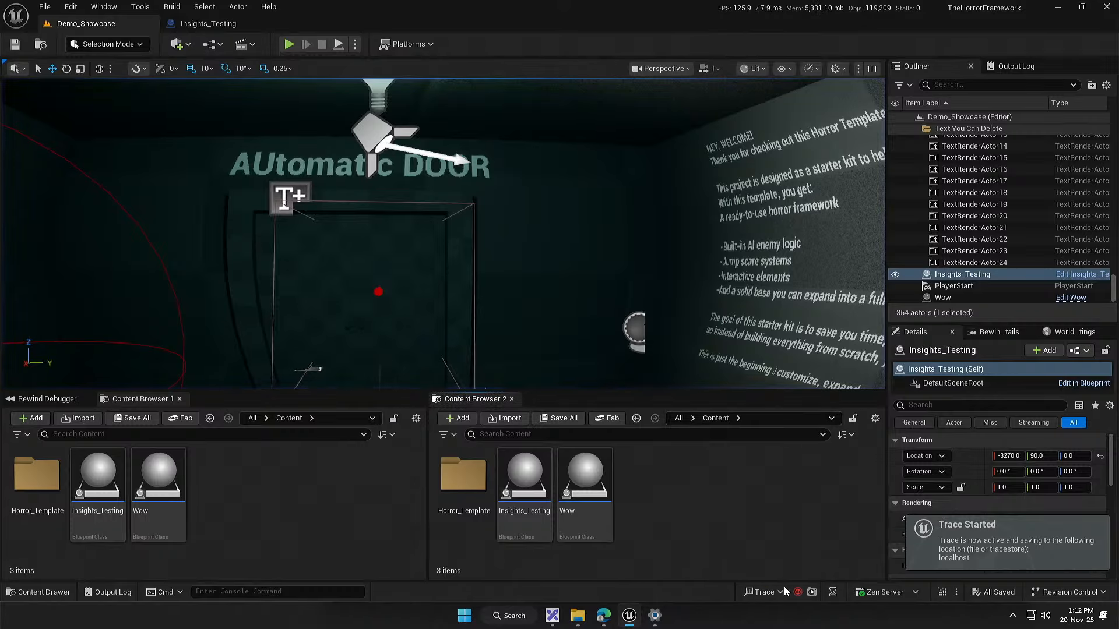
pyautogui.click(765, 592)
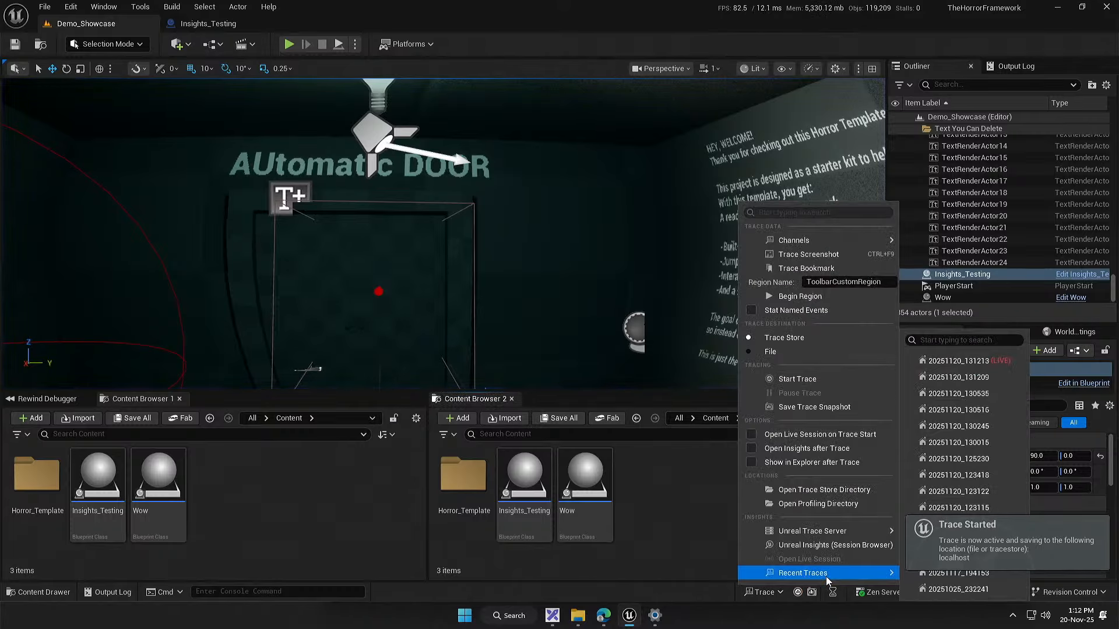
pyautogui.click(977, 367)
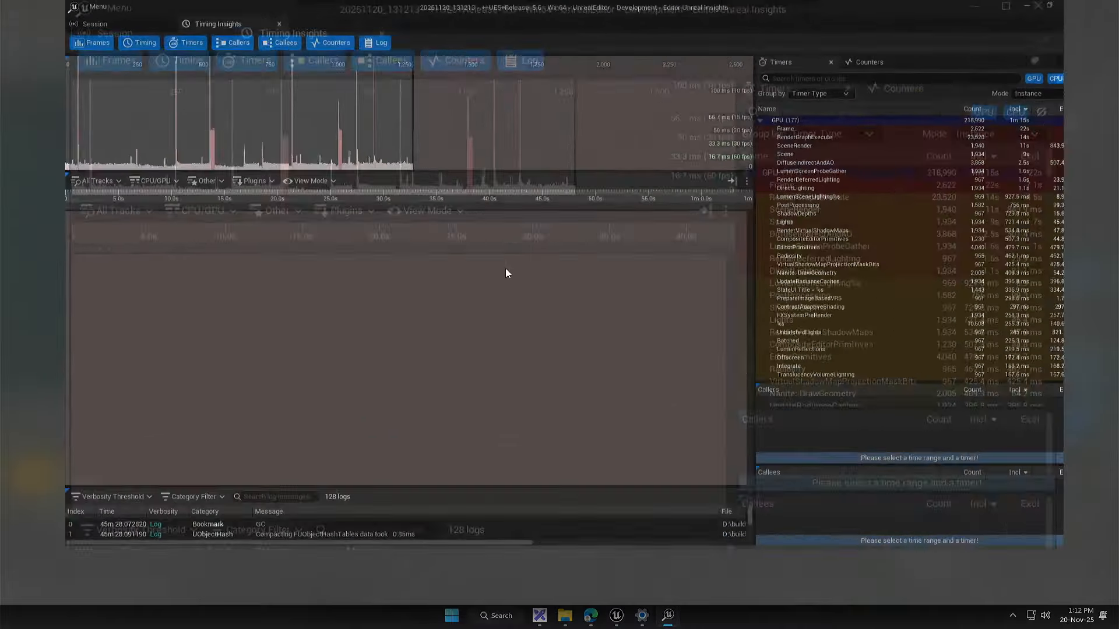
# Step: Open Quick Find in Timing Insights and look up timers with a Timer Name filter of "Test_"
pyautogui.rightClick(500, 361)
pyautogui.click(532, 379)
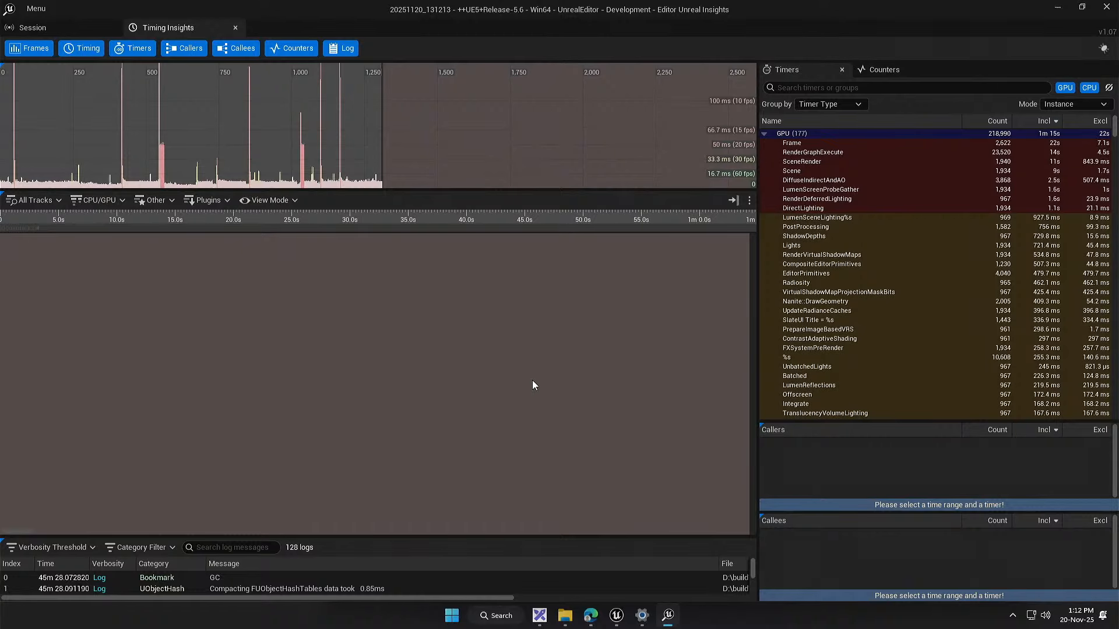
pyautogui.click(479, 169)
pyautogui.click(314, 180)
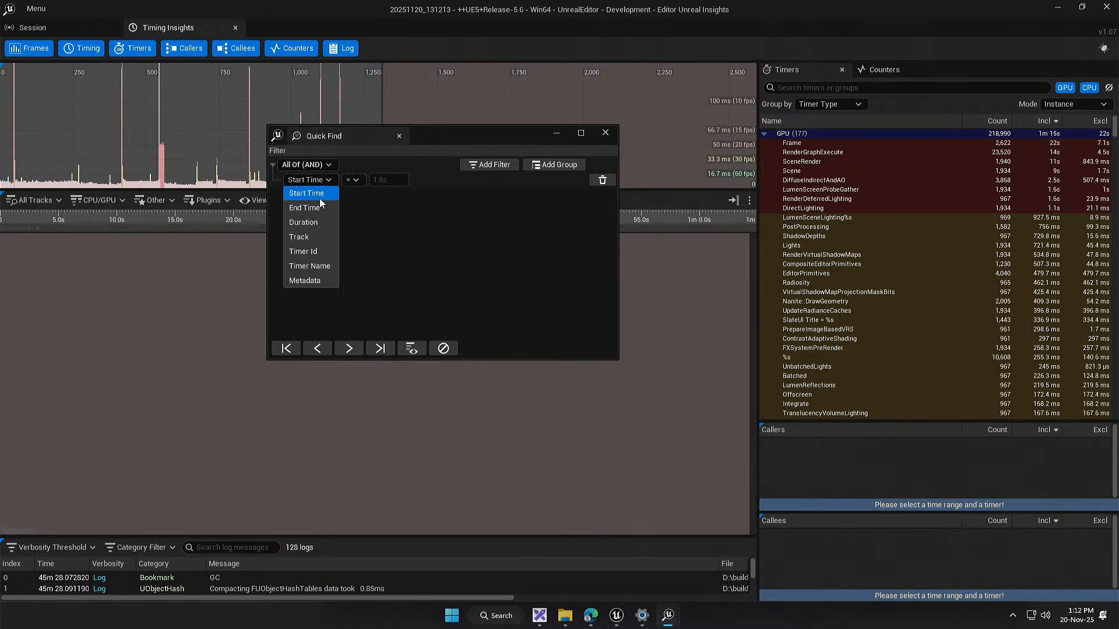
pyautogui.click(310, 266)
pyautogui.click(408, 181)
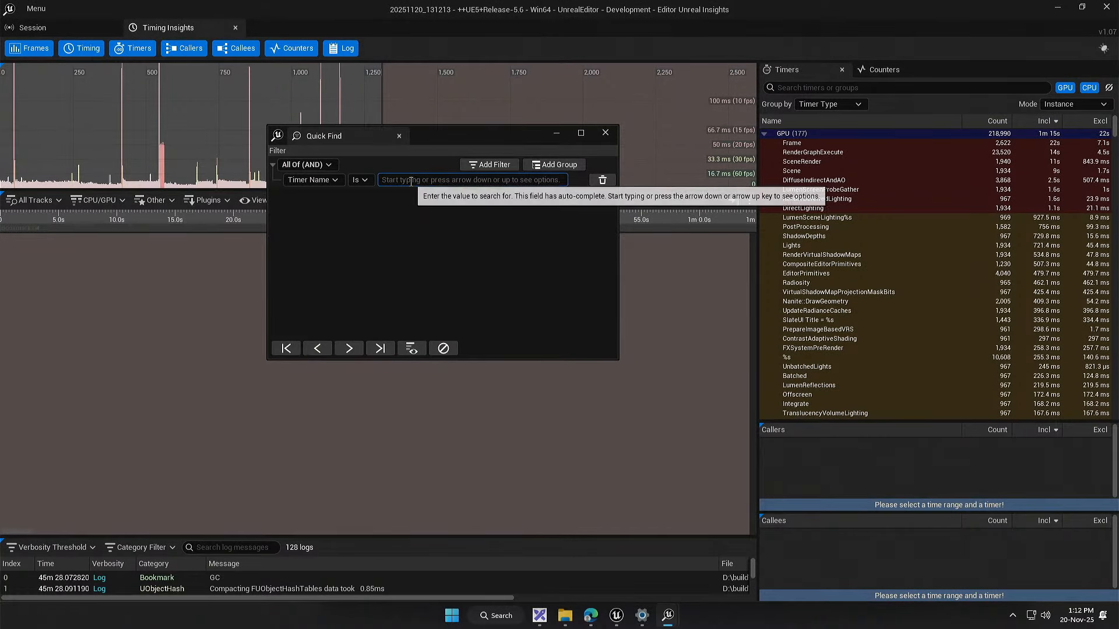
pyautogui.write('Test_e')
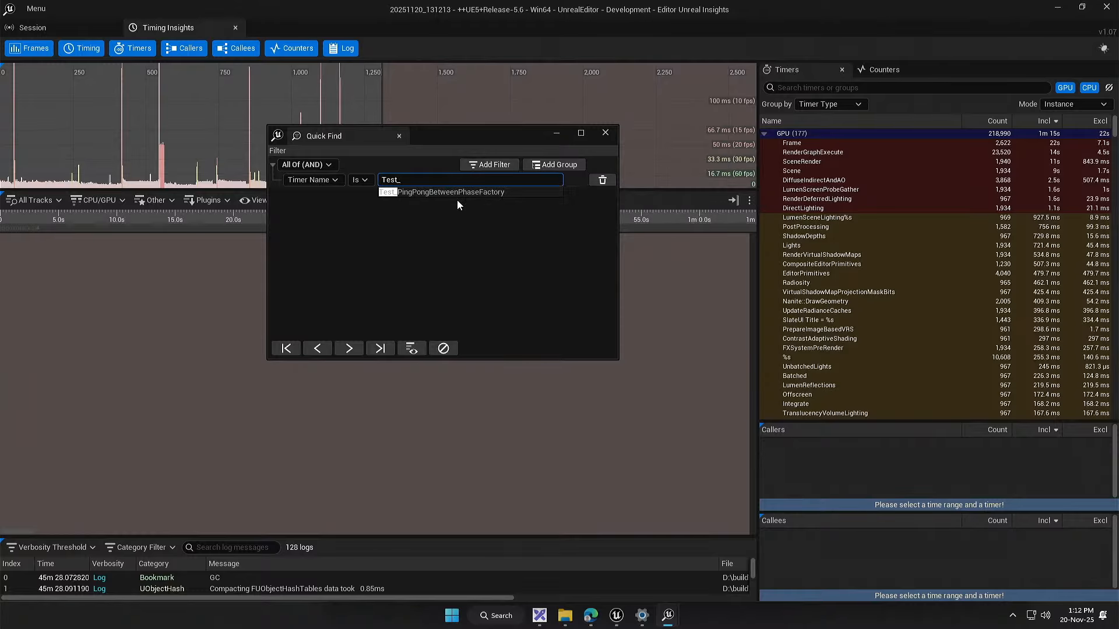
# Step: Look up "event" in the Timer Name filter, then close Quick Find and Unreal Insights and return to the Insights_Testing event graph
pyautogui.press('BackSpace')
pyautogui.press('BackSpace')
pyautogui.press('BackSpace')
pyautogui.press('BackSpace')
pyautogui.press('BackSpace')
pyautogui.write('event')
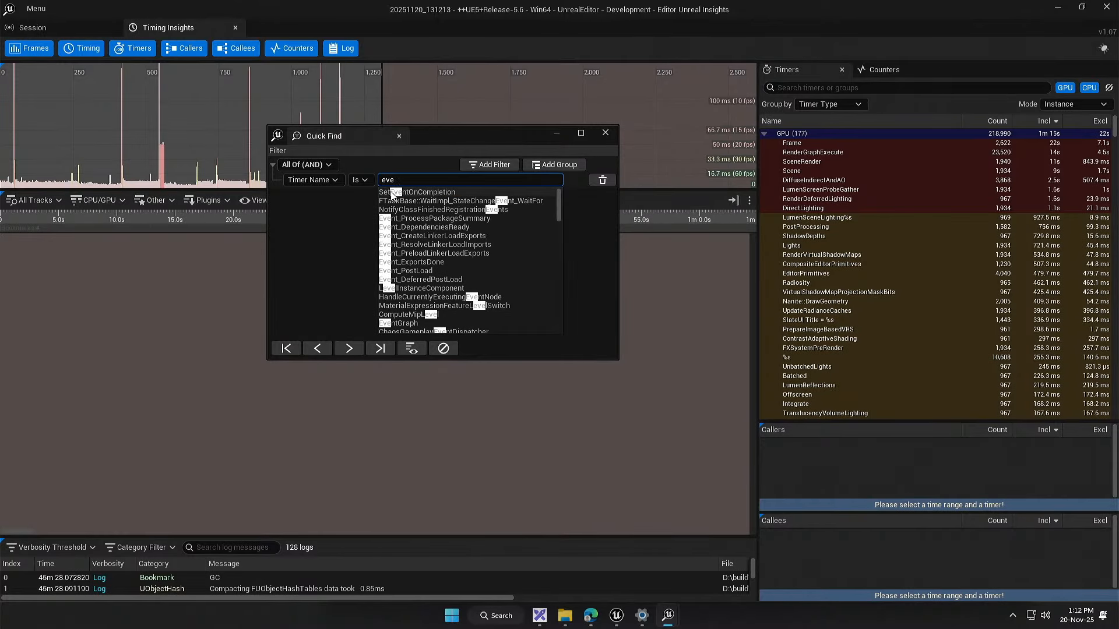
pyautogui.click(604, 134)
pyautogui.click(1113, 12)
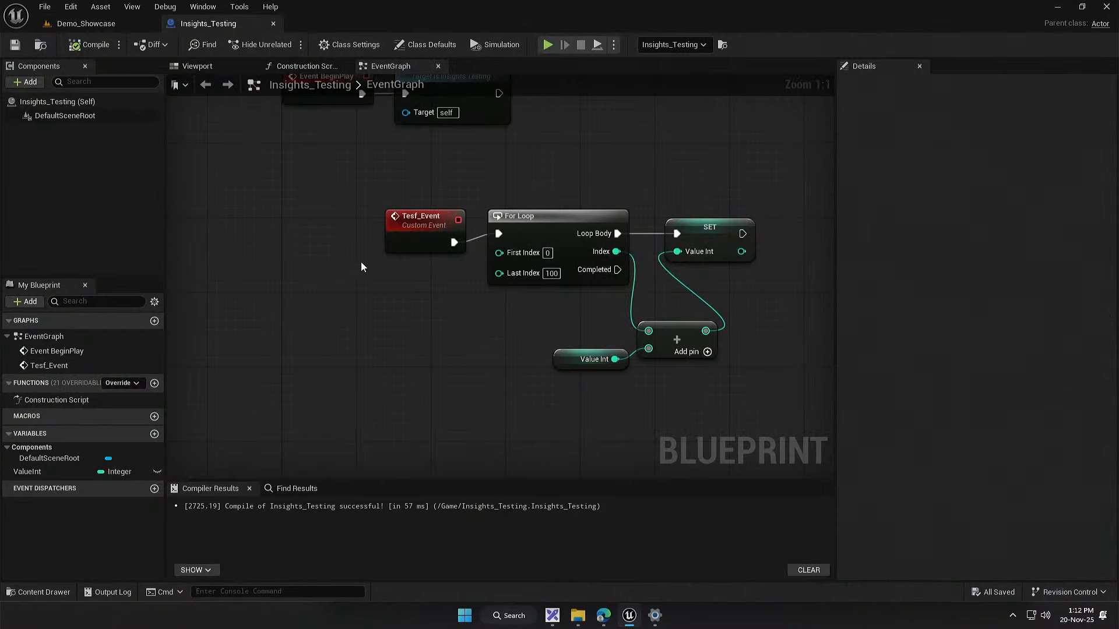
# Step: Rename the Tesf_Event custom event in the event graph to Thingy
pyautogui.click(415, 222)
pyautogui.click(978, 119)
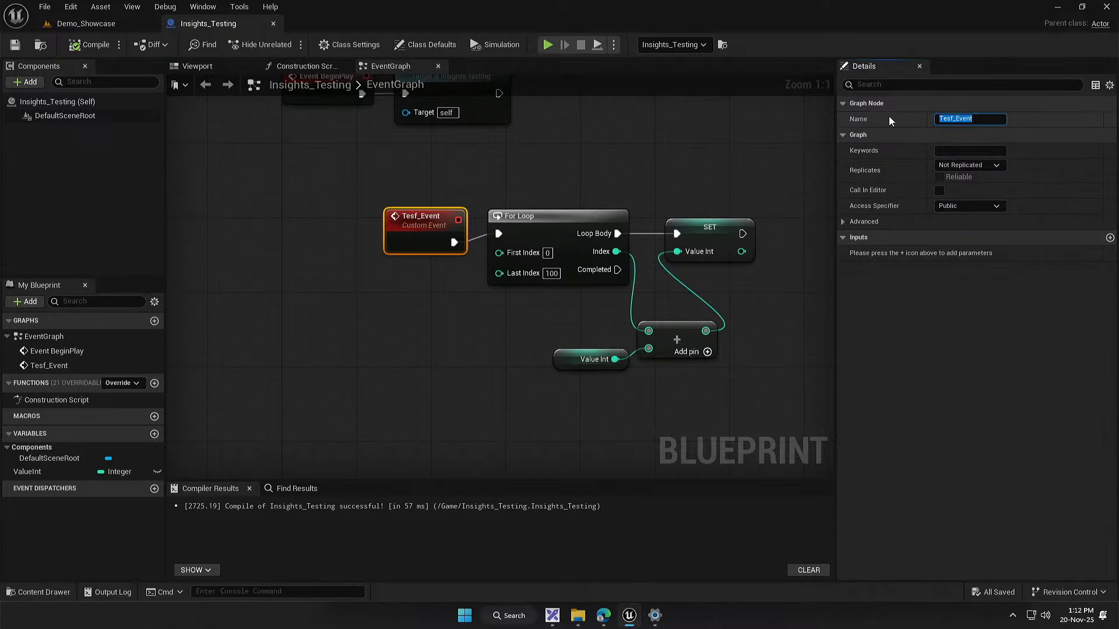
pyautogui.write('Thingy')
pyautogui.press('Return')
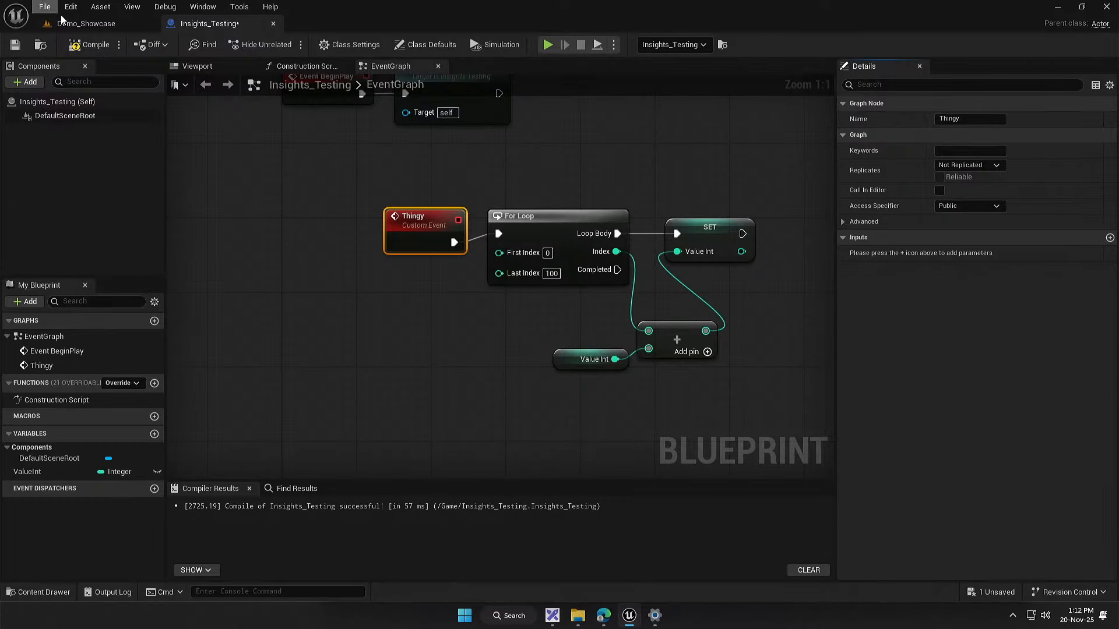
# Step: Record a trace while briefly playing the Demo_Showcase level, and open the recent trace 20251120_131245 in Unreal Insights
pyautogui.click(76, 23)
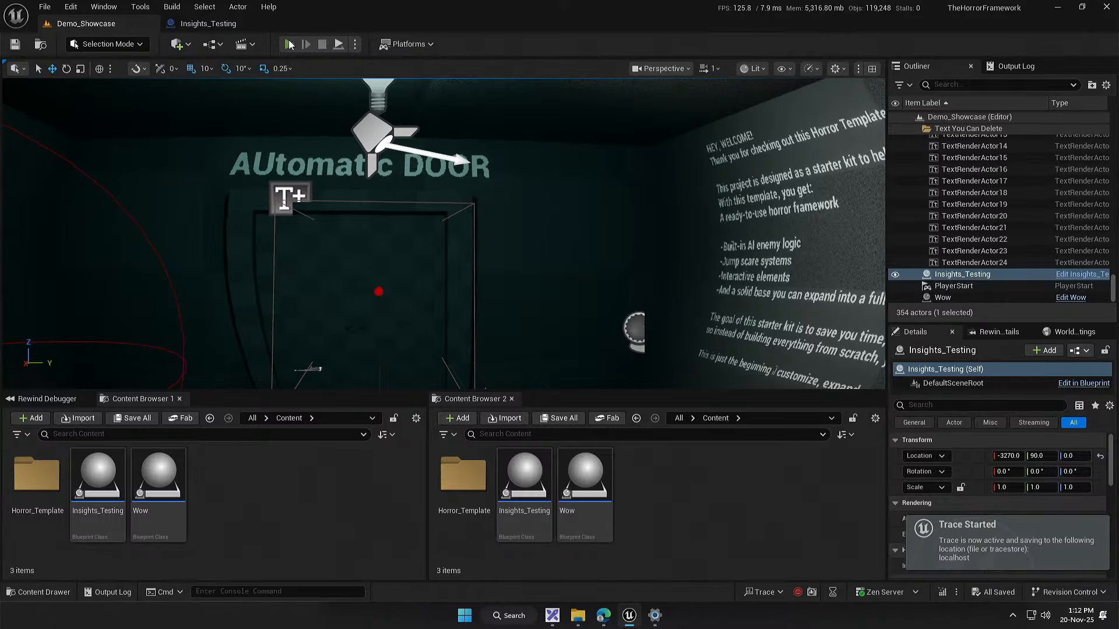
pyautogui.click(290, 45)
pyautogui.press('super')
pyautogui.click(322, 45)
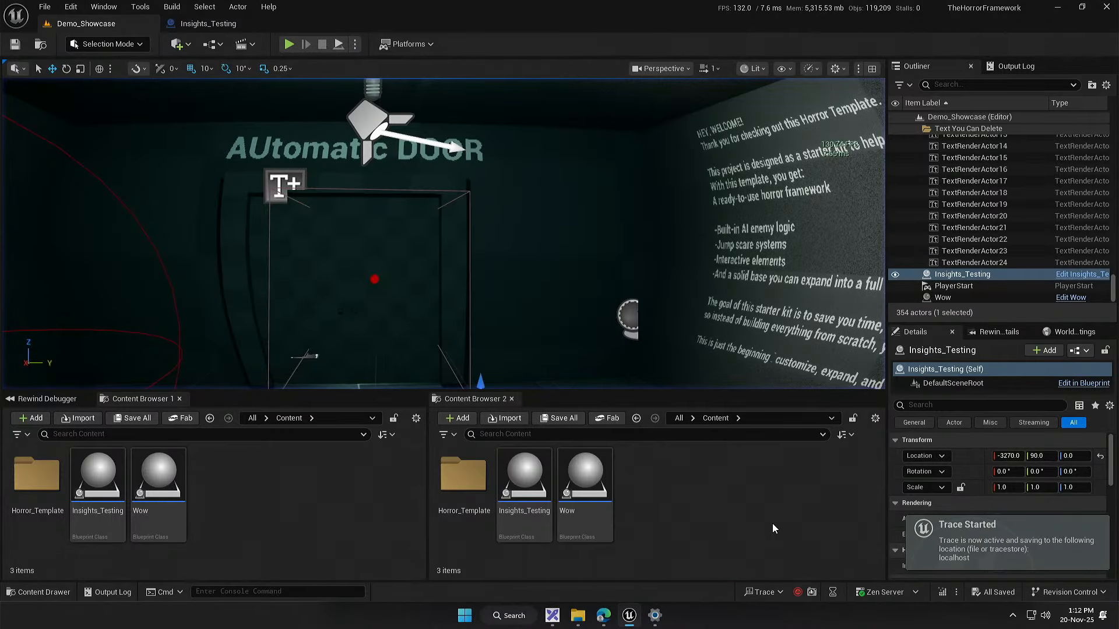
pyautogui.click(751, 592)
pyautogui.moveTo(827, 572)
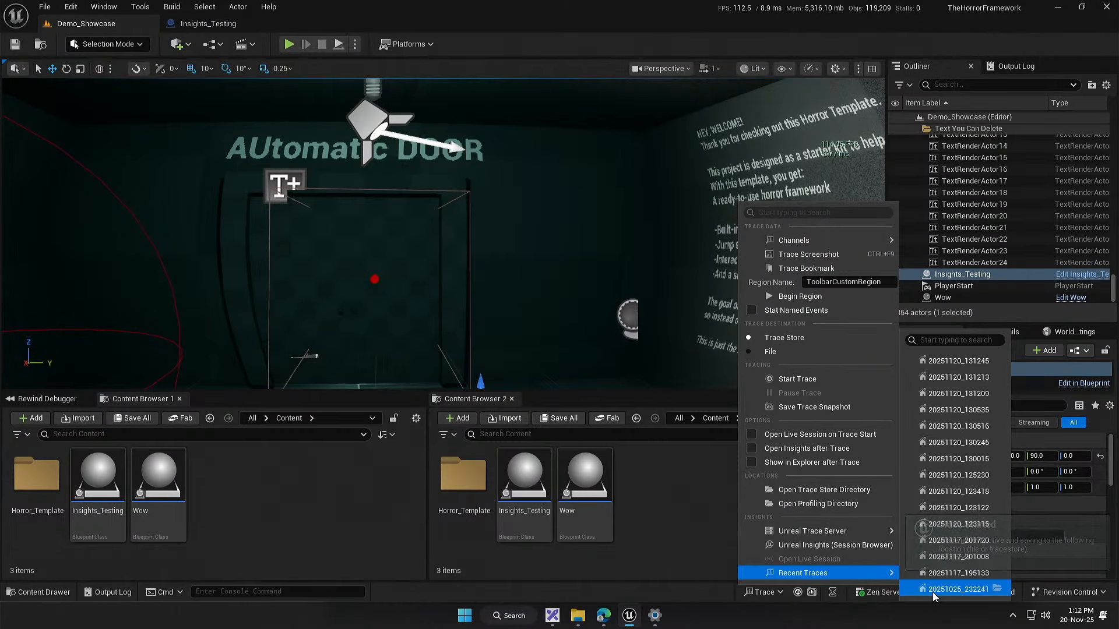
pyautogui.click(949, 366)
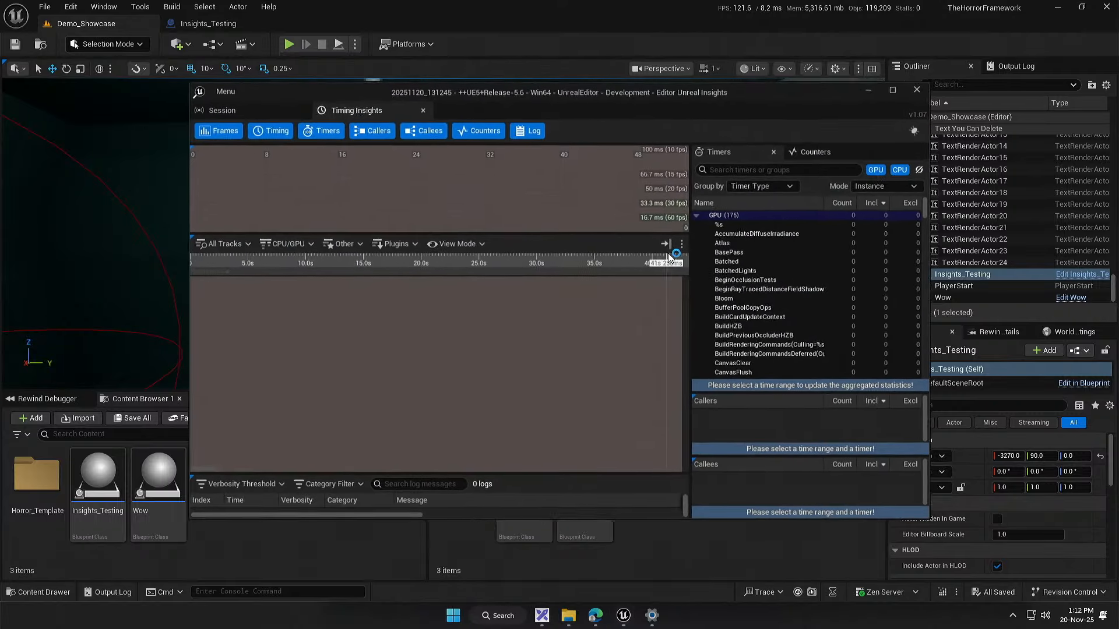
# Step: Maximize Unreal Insights and set up a Quick Find filter with Timer Name Is "Thingy"
pyautogui.doubleClick(557, 93)
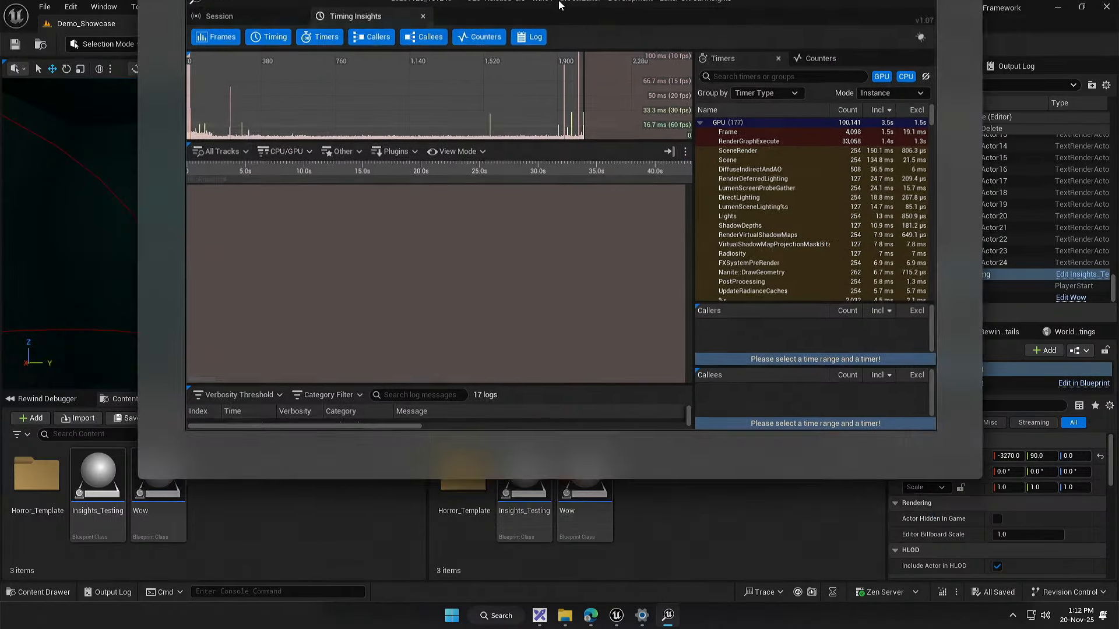
pyautogui.rightClick(494, 334)
pyautogui.click(540, 364)
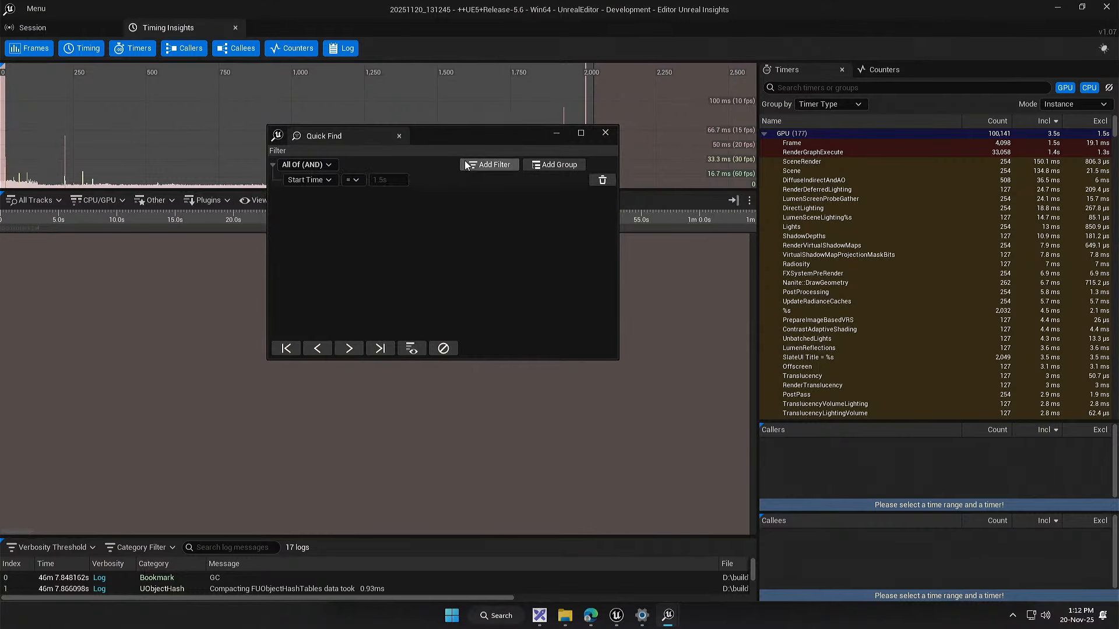
pyautogui.click(290, 181)
pyautogui.click(317, 266)
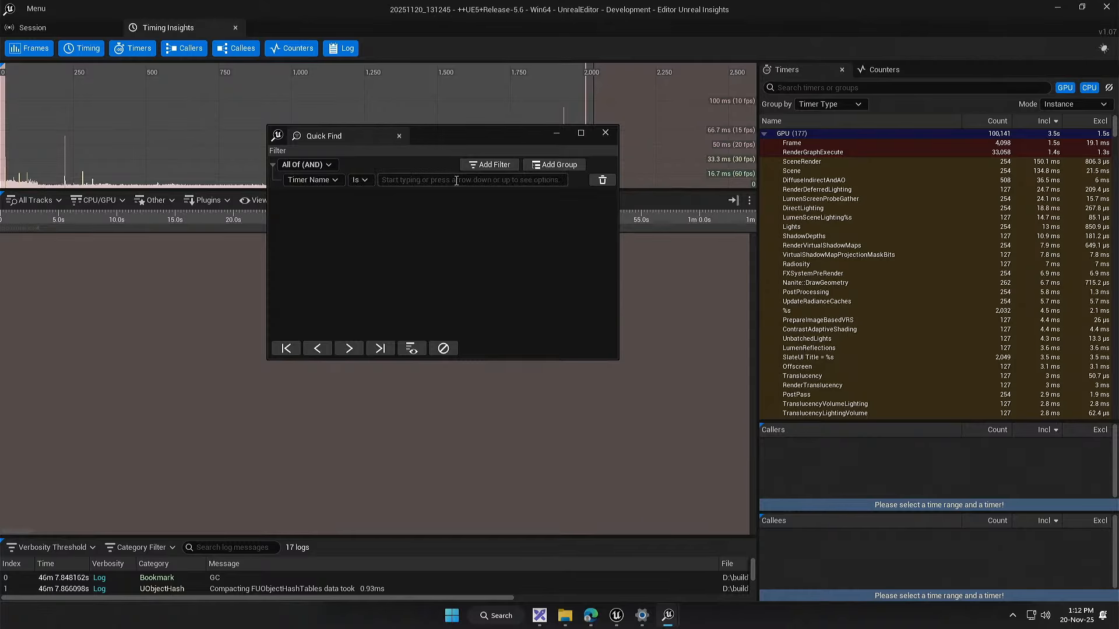
pyautogui.write('Thingy')
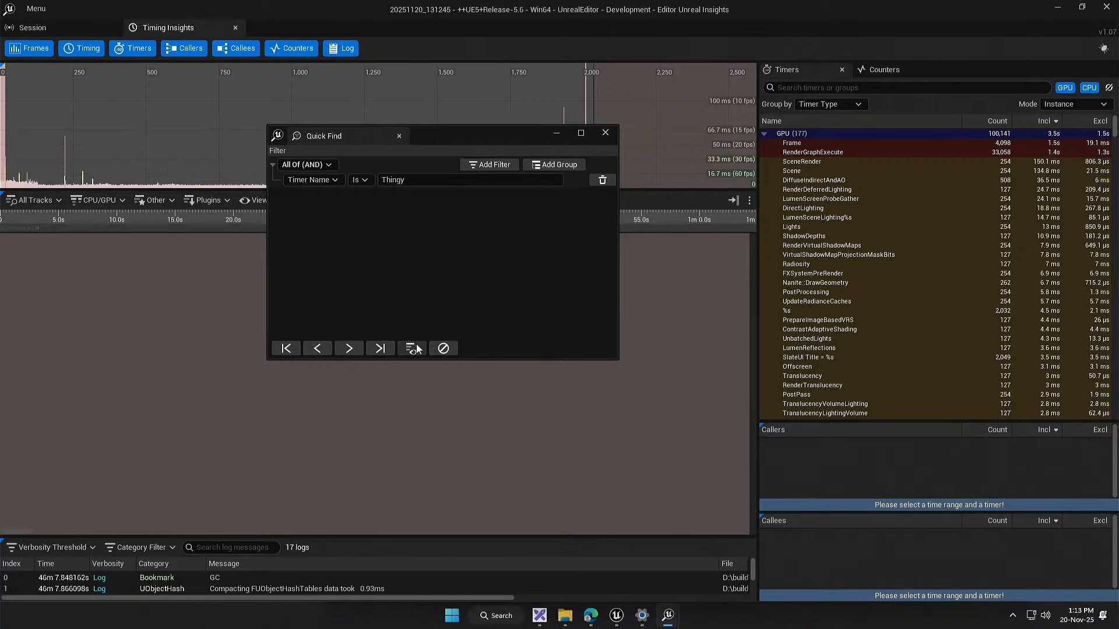
# Step: Look for first, next and last Thingy events in the trace, then close Unreal Insights
pyautogui.moveTo(480, 134); pyautogui.dragTo(720, 187)
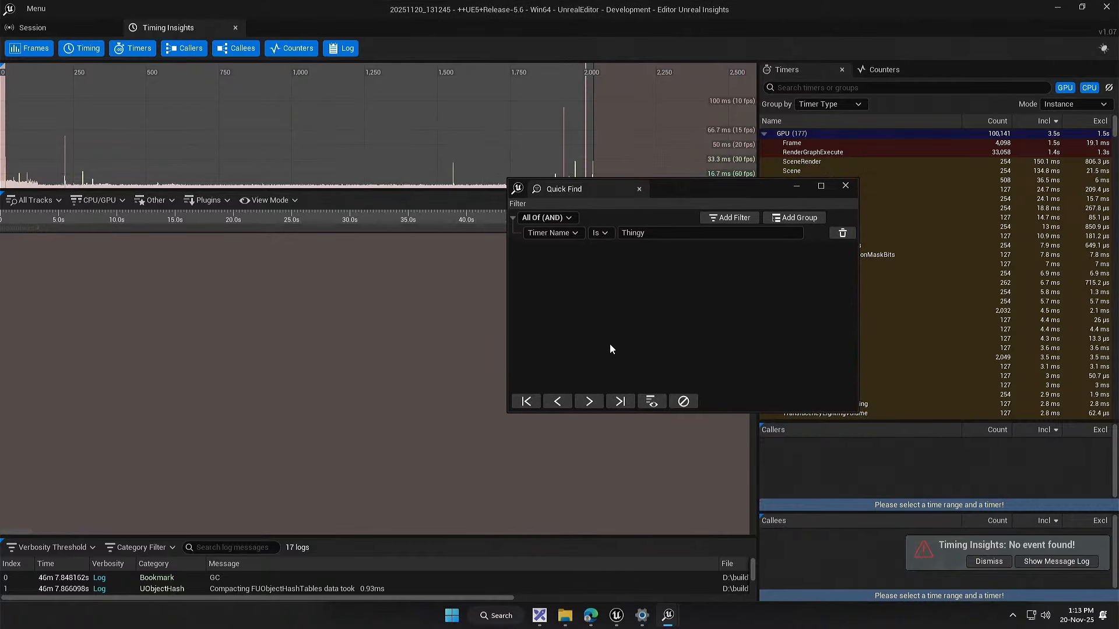
pyautogui.click(533, 404)
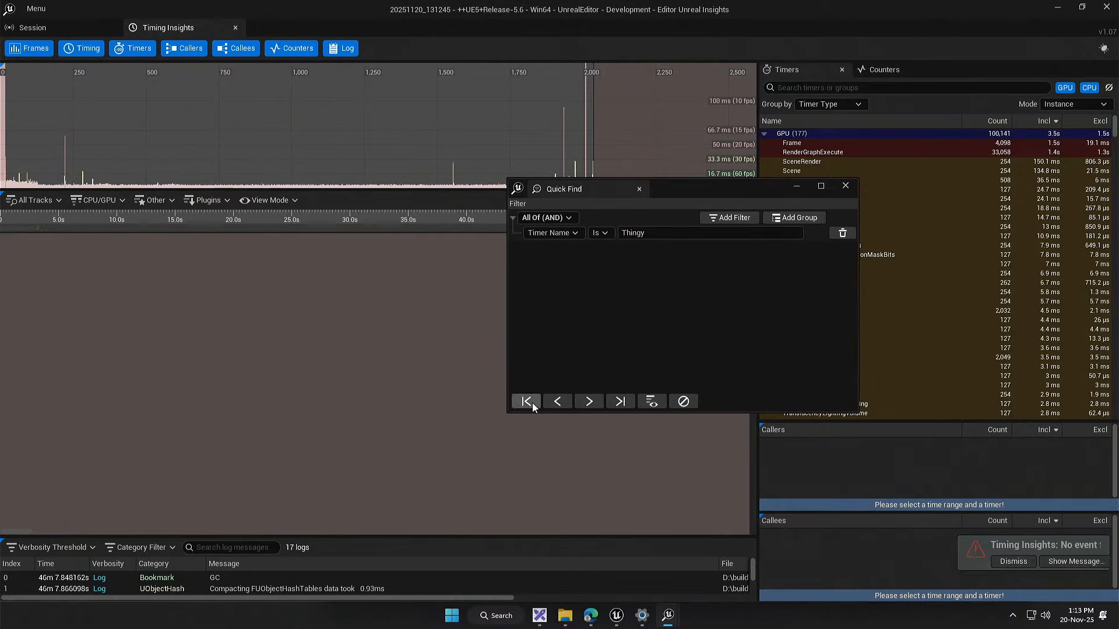
pyautogui.click(587, 401)
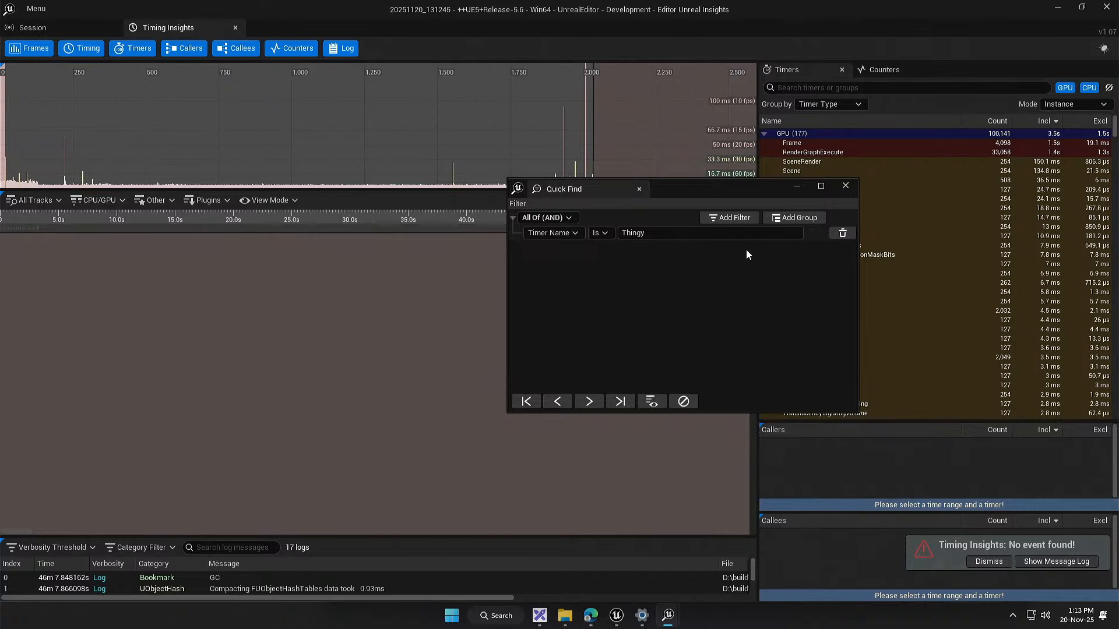
pyautogui.moveTo(698, 200); pyautogui.dragTo(893, 313)
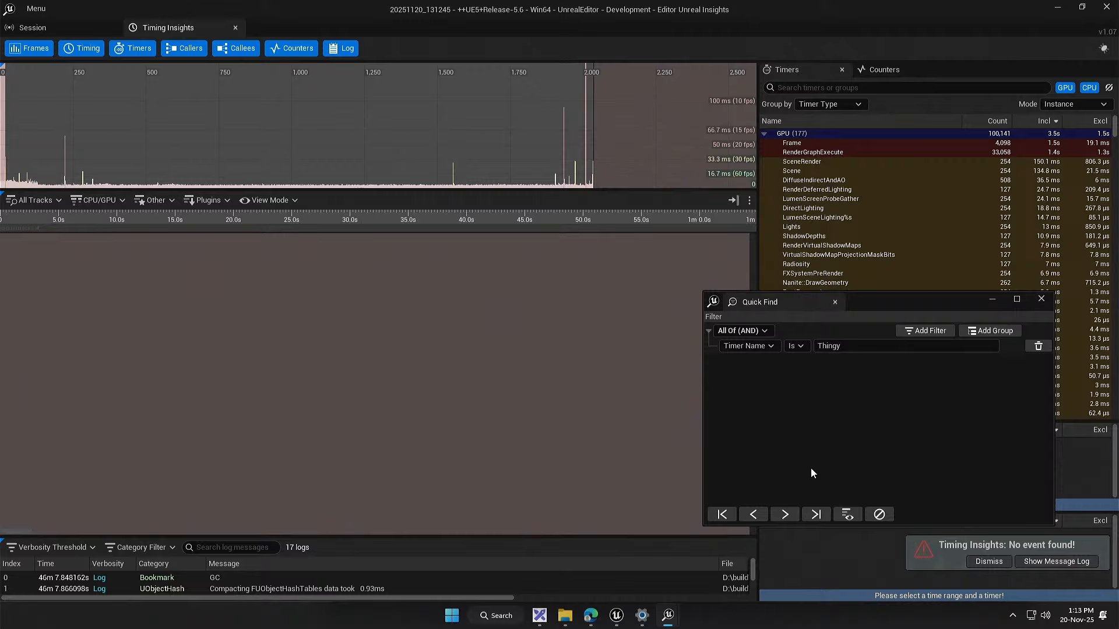
pyautogui.click(811, 515)
pyautogui.click(515, 183)
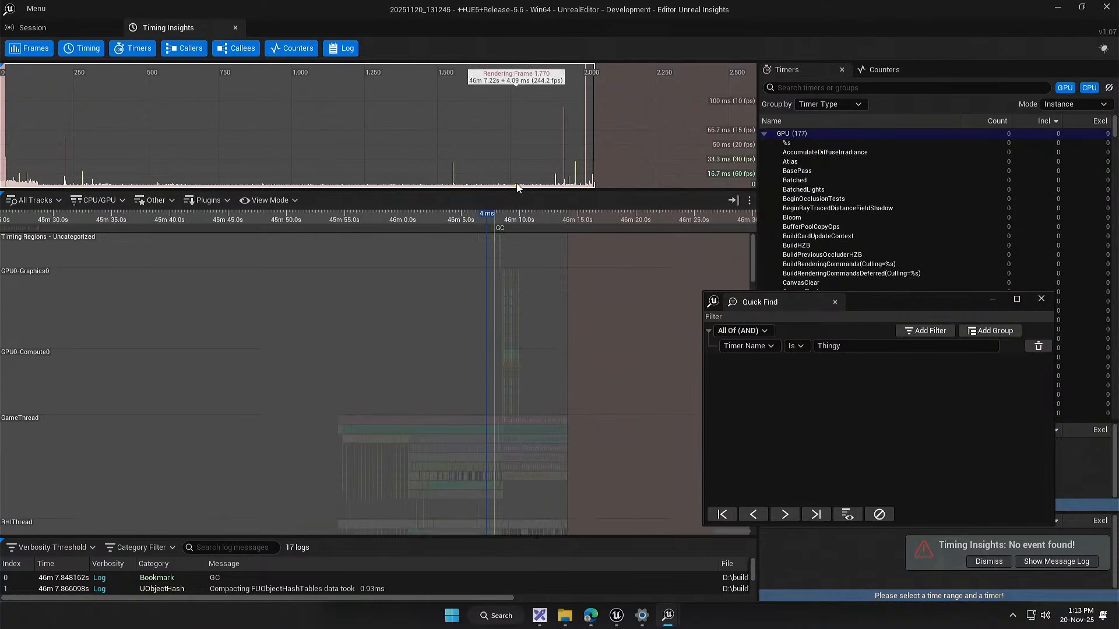
pyautogui.click(823, 516)
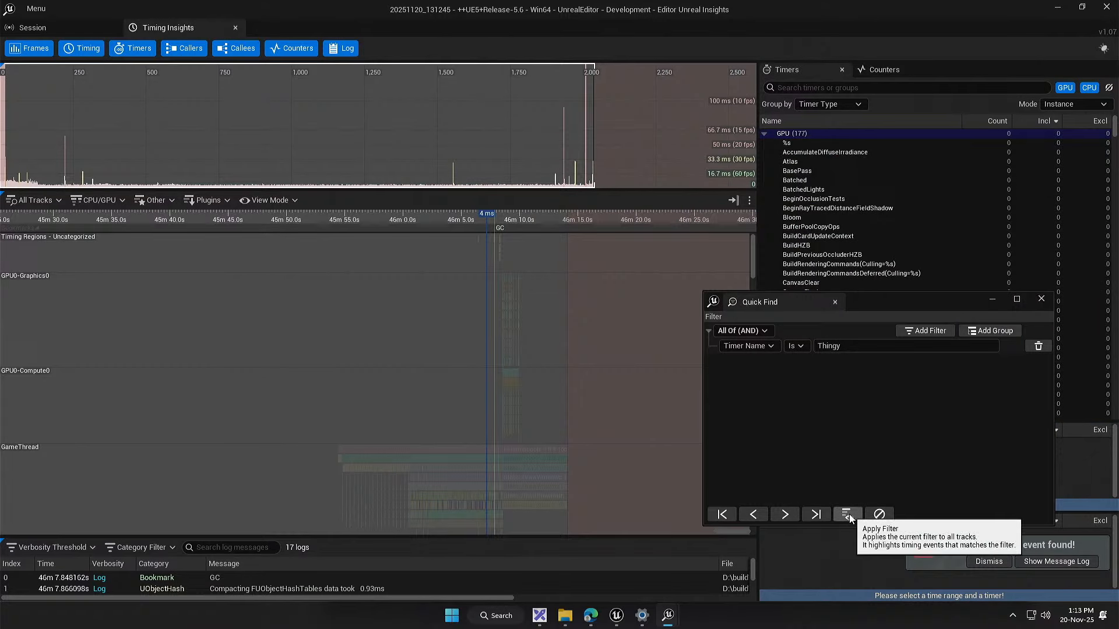
pyautogui.click(1106, 7)
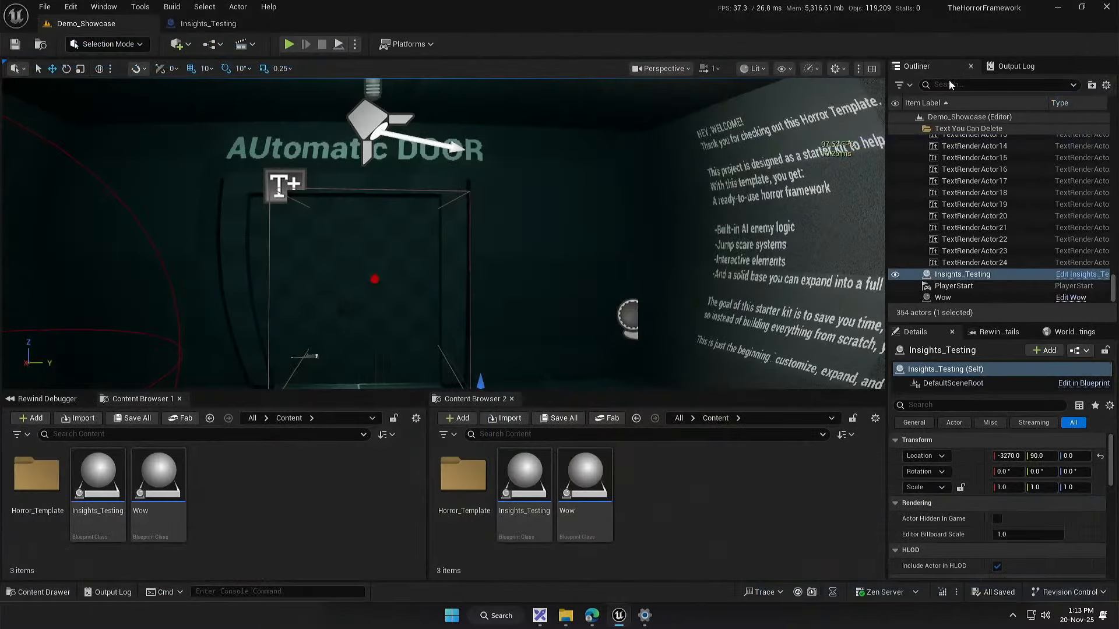
# Step: Add a Print String node after the Thingy call in the Insights_Testing event graph and compile the blueprint
pyautogui.click(208, 24)
pyautogui.moveTo(344, 269); pyautogui.dragTo(286, 383)
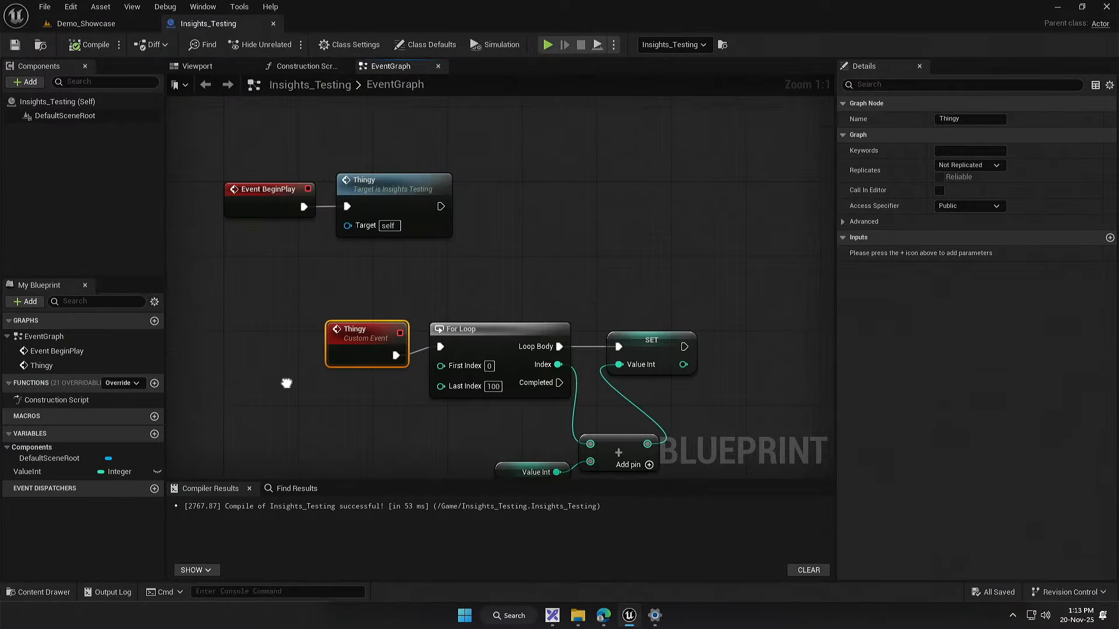
pyautogui.moveTo(387, 217); pyautogui.dragTo(400, 220)
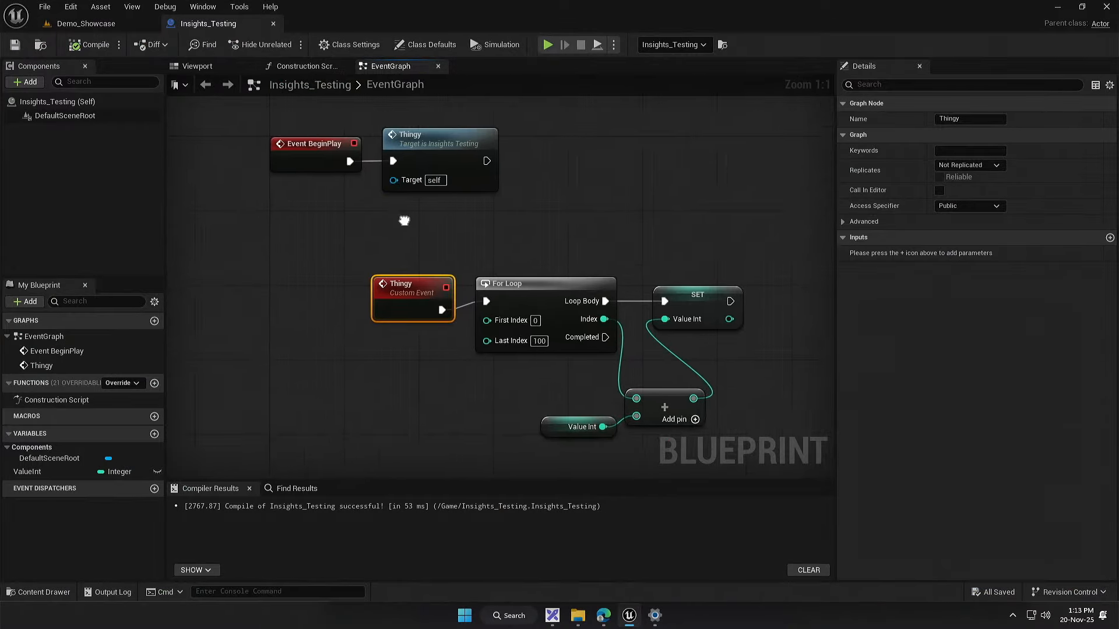
pyautogui.click(61, 26)
pyautogui.moveTo(243, 260); pyautogui.dragTo(388, 292)
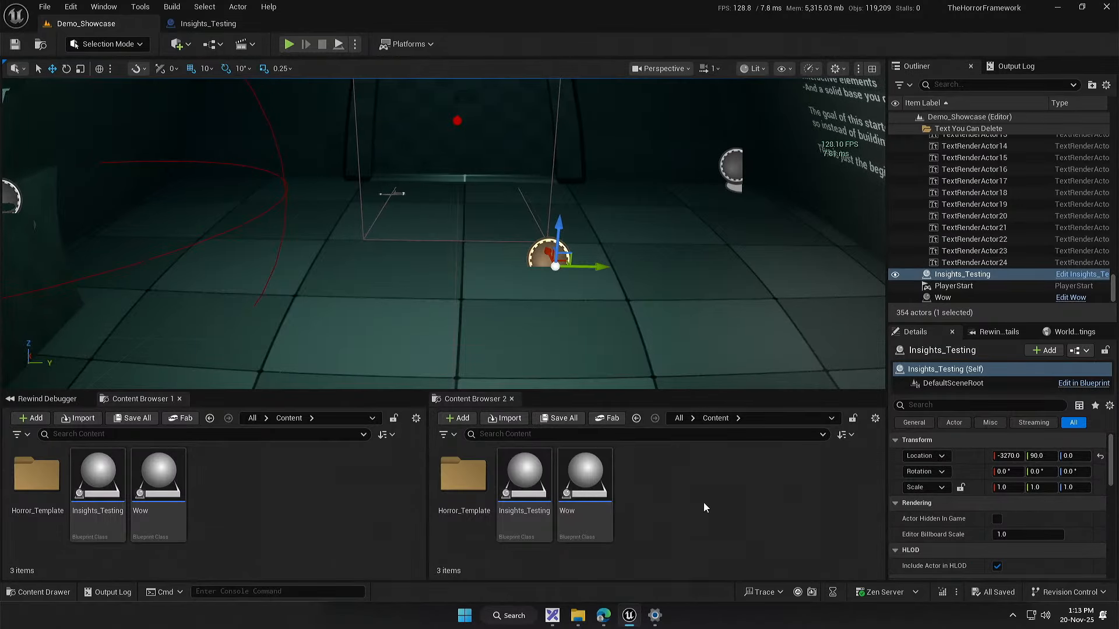
pyautogui.click(257, 27)
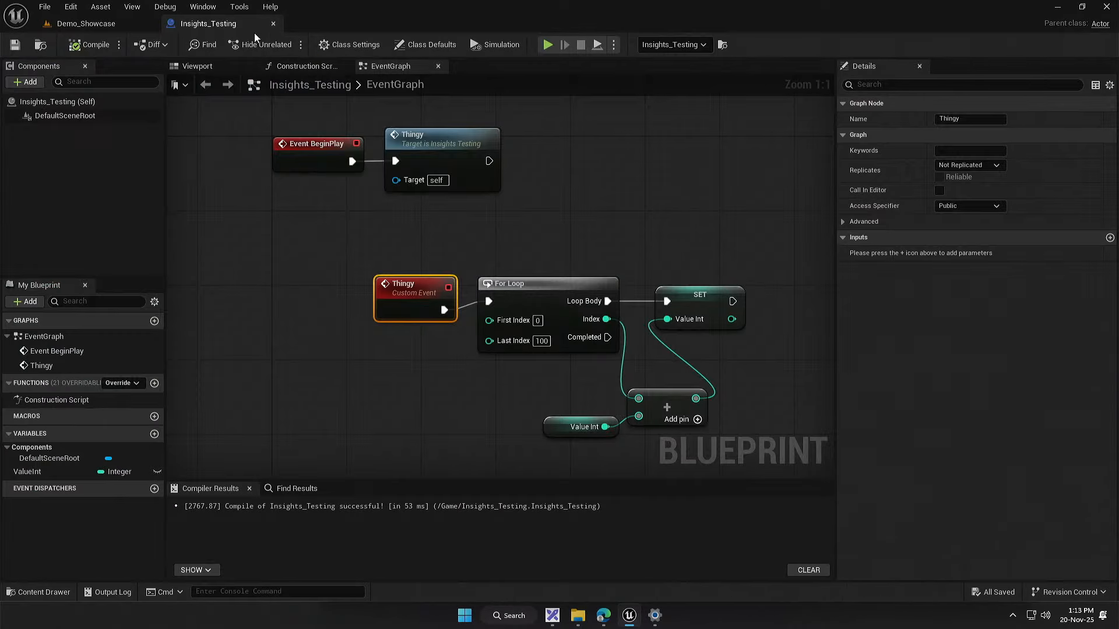
pyautogui.rightClick(644, 137)
pyautogui.write('print')
pyautogui.press('Return')
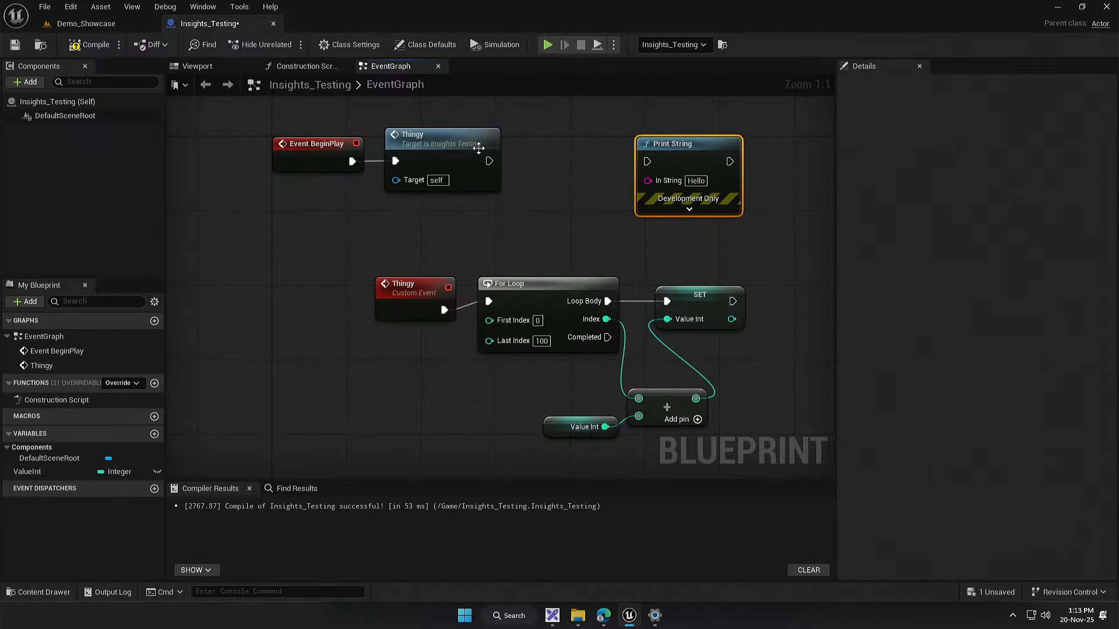
pyautogui.moveTo(489, 161); pyautogui.dragTo(565, 165)
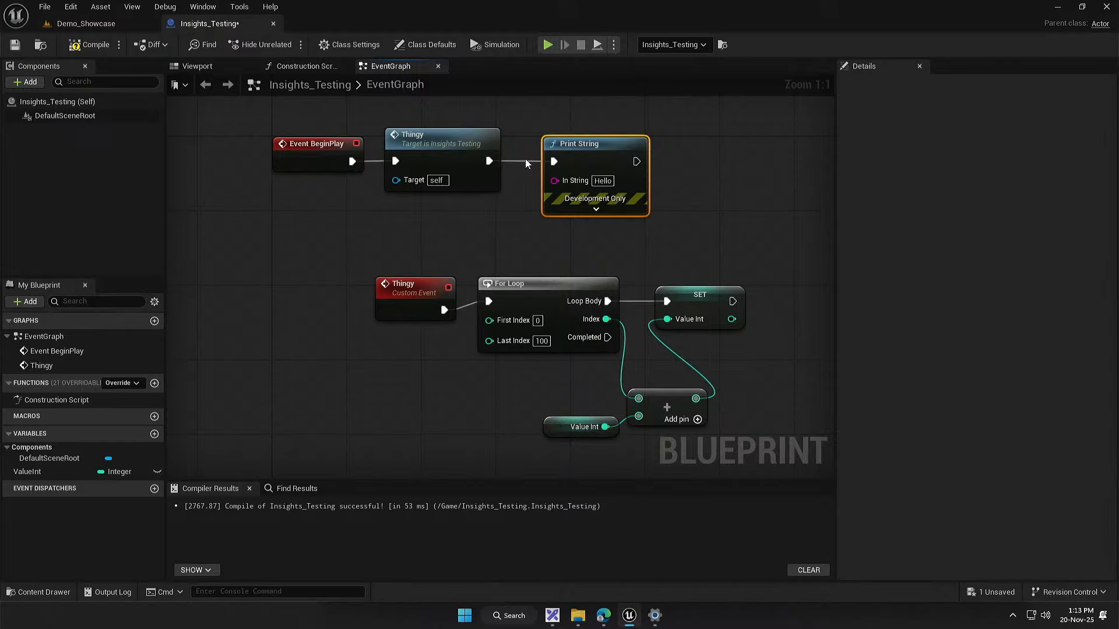
pyautogui.click(89, 46)
# Step: Play the Demo_Showcase level briefly to test the Print String output, and end the play session
pyautogui.click(159, 25)
pyautogui.hotkey('alt', 'p')
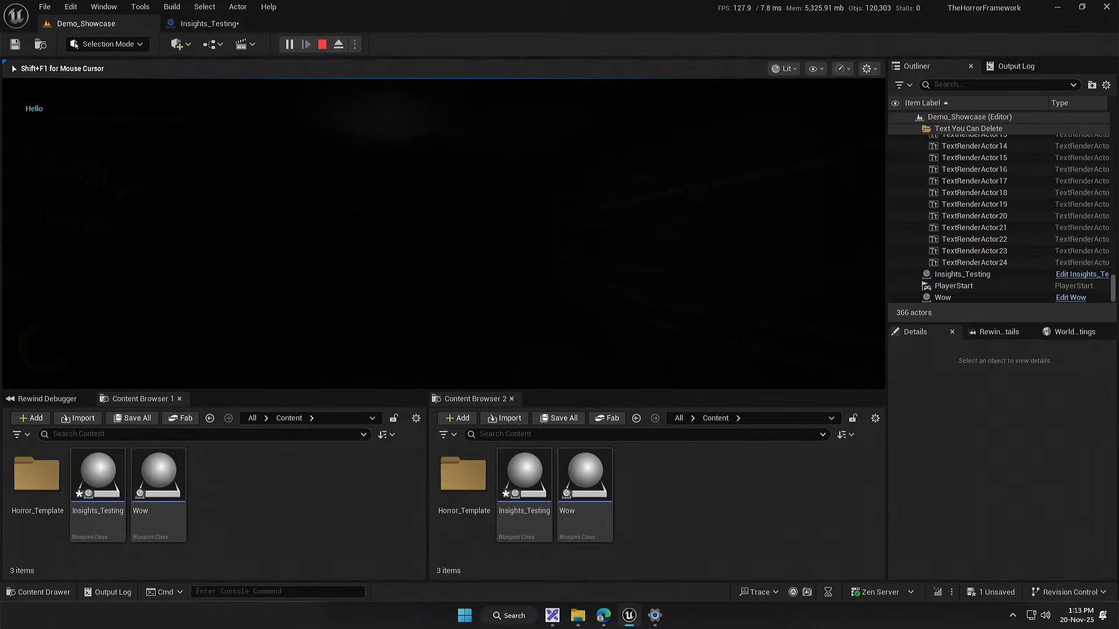
pyautogui.press('super')
pyautogui.press('Escape')
pyautogui.press('Escape')
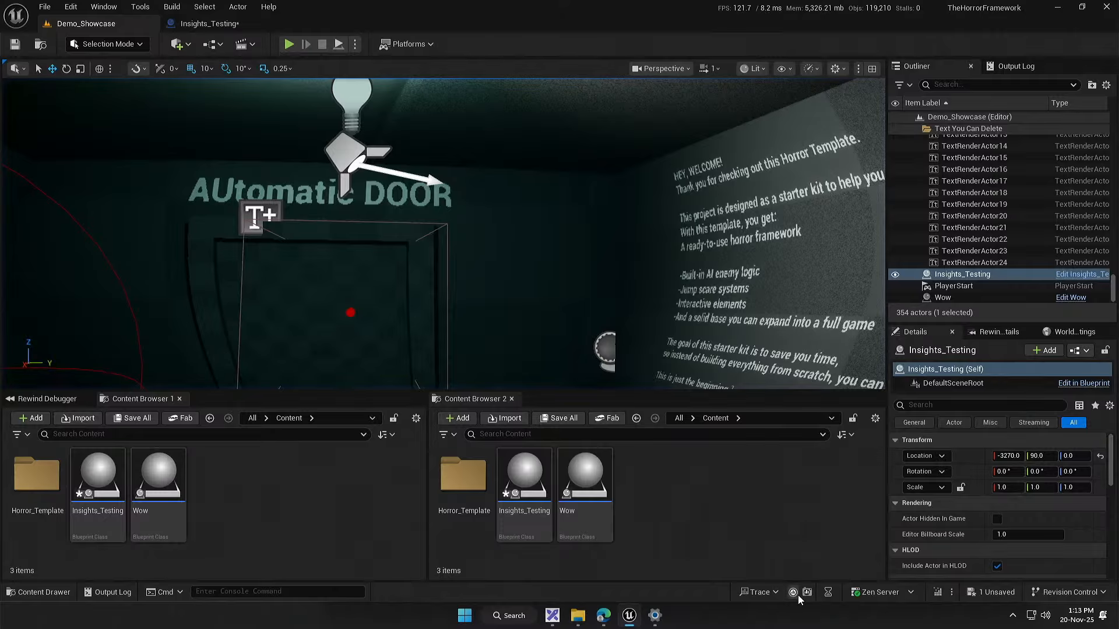
# Step: Start a new trace, play the level briefly, and open the recent trace 20251120_131334 in Unreal Insights
pyautogui.click(796, 594)
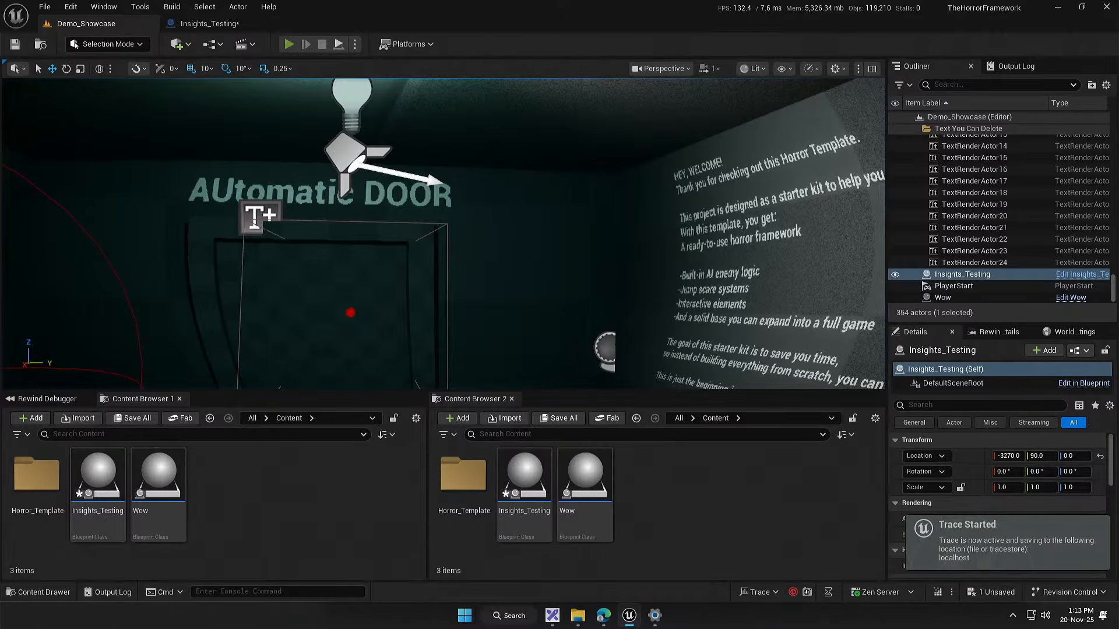
pyautogui.hotkey('alt', 'p')
pyautogui.press('super')
pyautogui.press('Escape')
pyautogui.press('Escape')
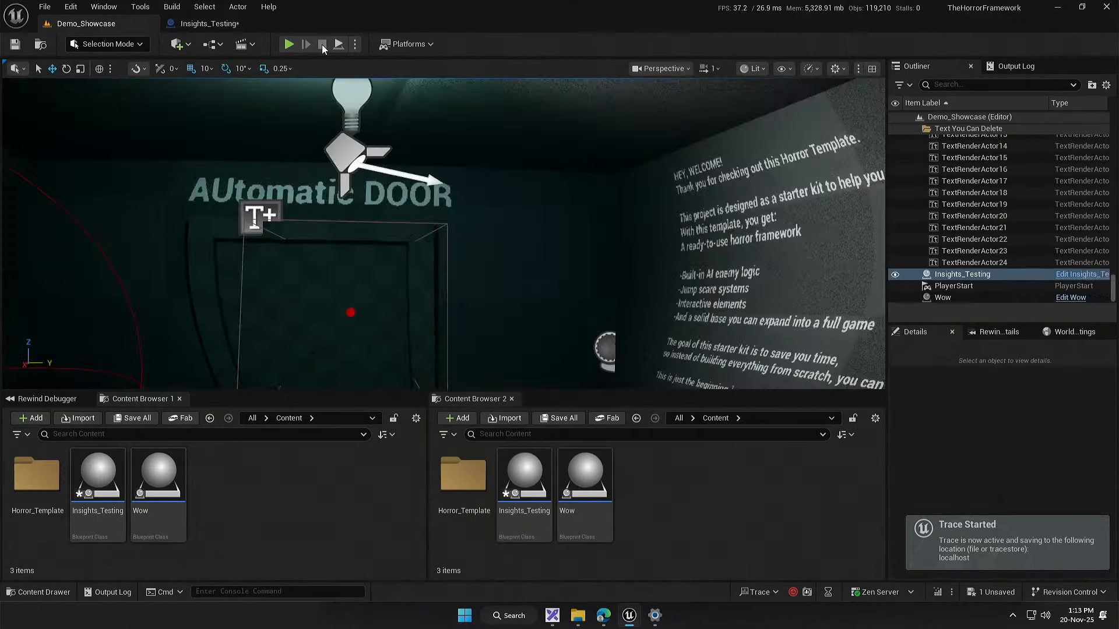
pyautogui.click(775, 592)
pyautogui.moveTo(827, 572)
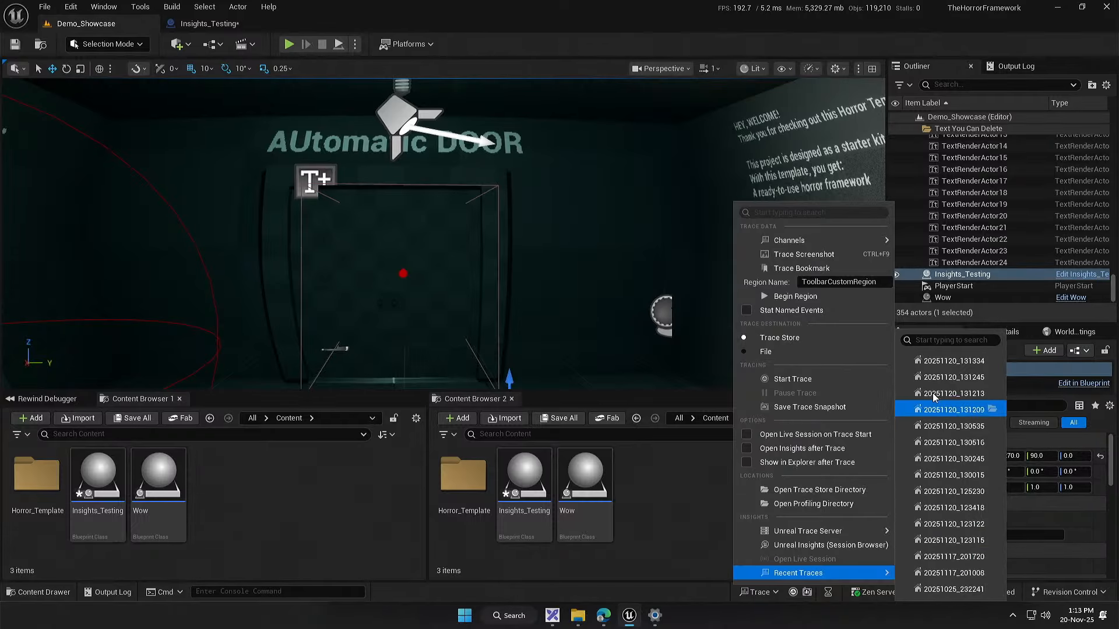
pyautogui.click(951, 360)
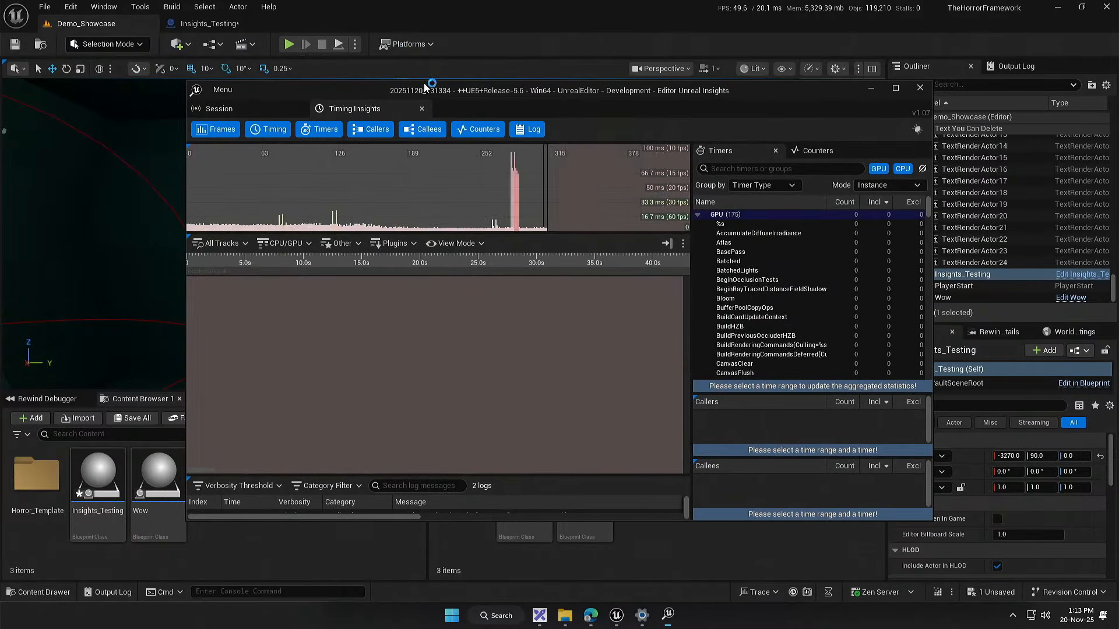
# Step: Open Quick Find in the new trace and filter for Timer Name Is "Thingy"
pyautogui.rightClick(515, 327)
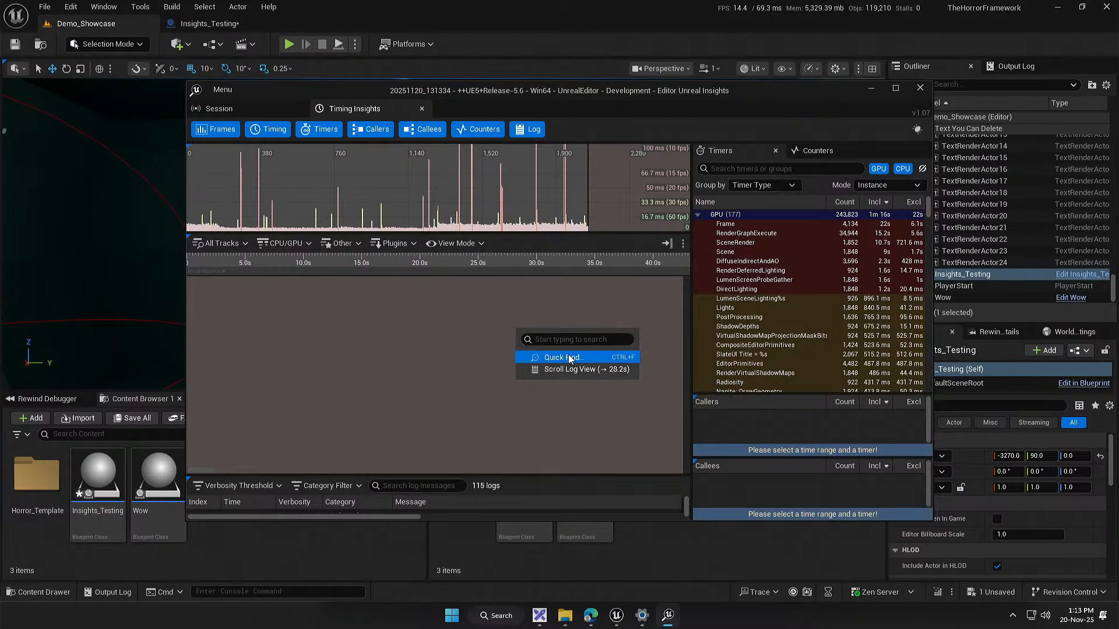
pyautogui.click(569, 357)
pyautogui.click(334, 180)
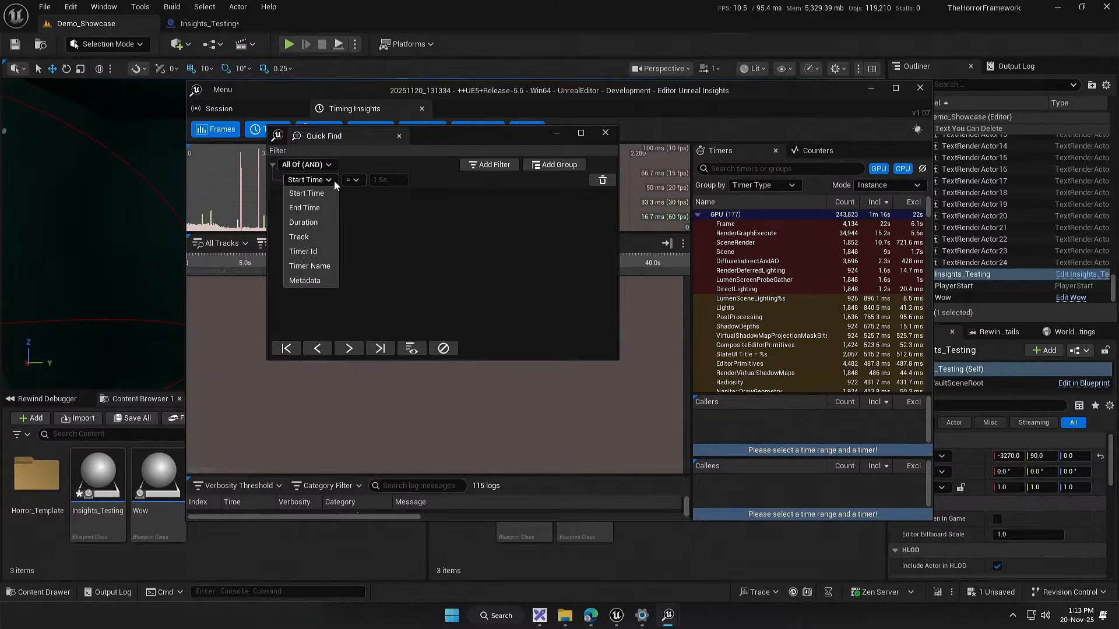
pyautogui.click(314, 251)
pyautogui.click(318, 265)
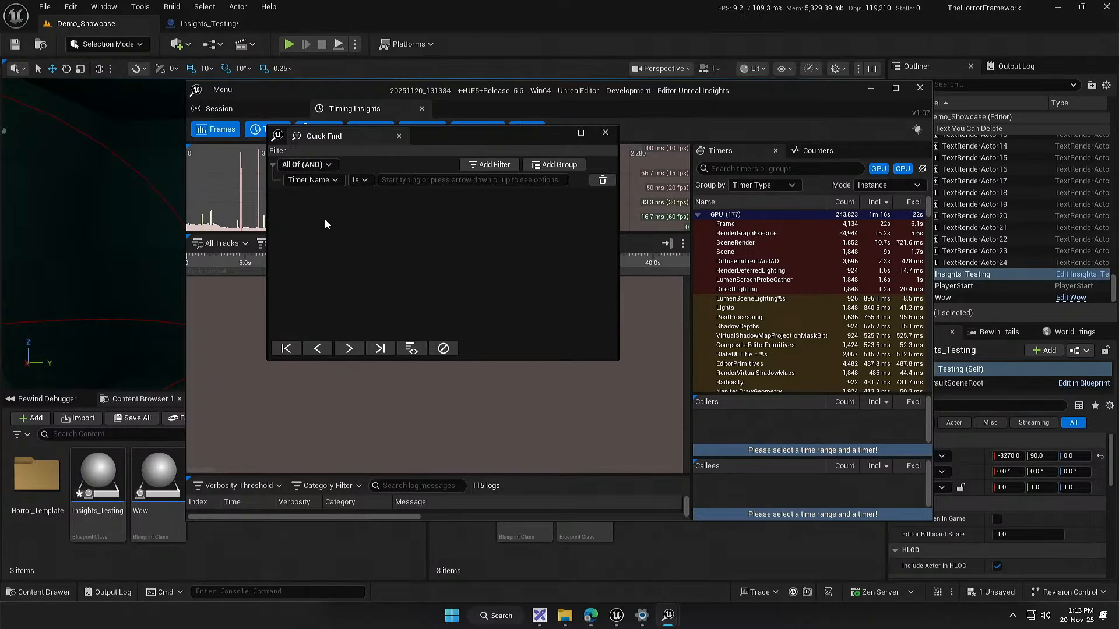
pyautogui.click(388, 181)
pyautogui.write('thing')
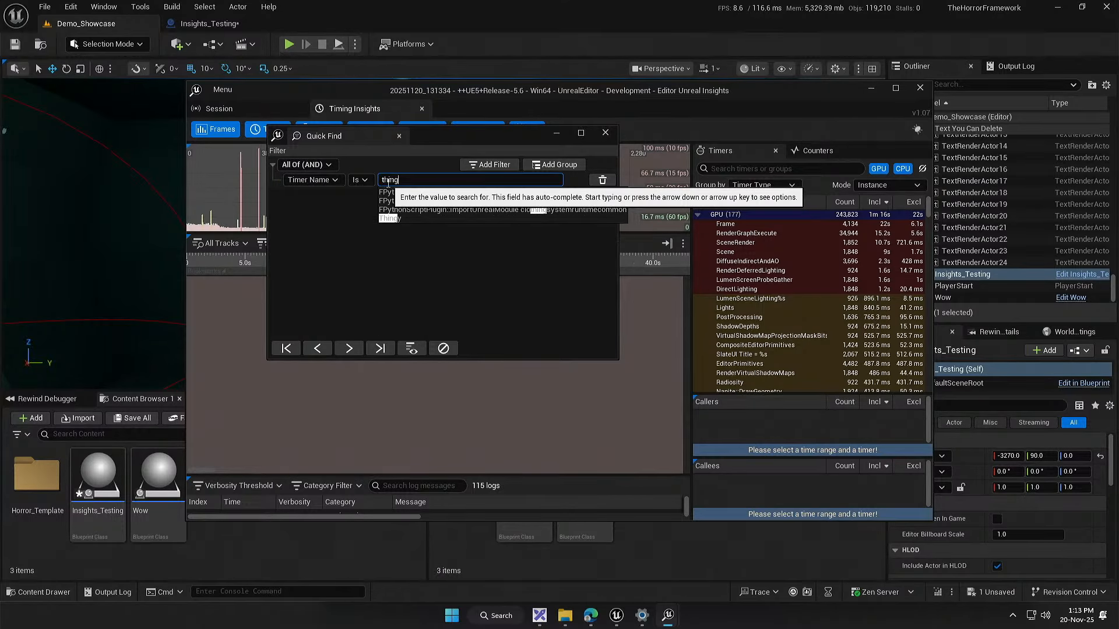
pyautogui.click(401, 218)
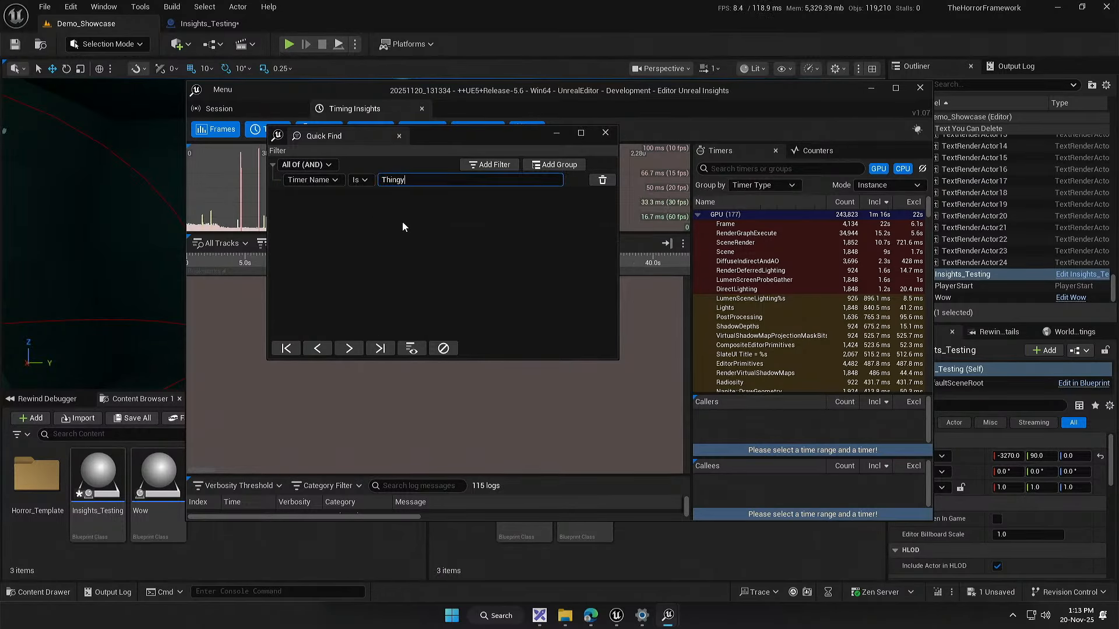
# Step: Jump to the last event matching Thingy and frame it closely on the GameThread track in the maximised Insights window
pyautogui.click(379, 349)
pyautogui.moveTo(679, 94); pyautogui.dragTo(656, 2)
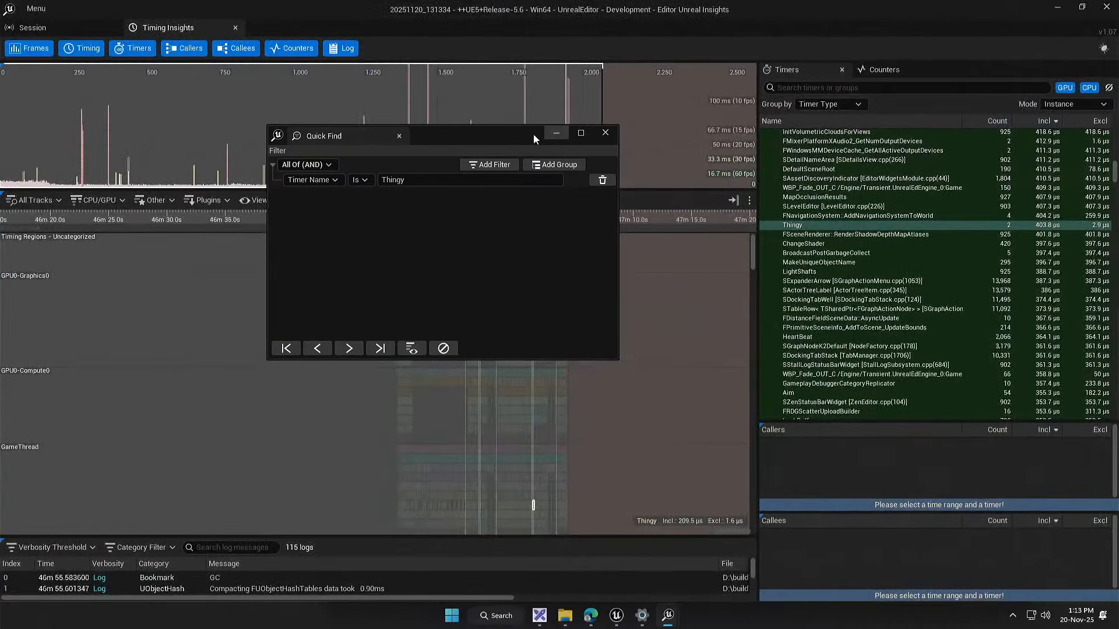
pyautogui.moveTo(533, 134); pyautogui.dragTo(1032, 265)
pyautogui.scroll(4, 547, 527)
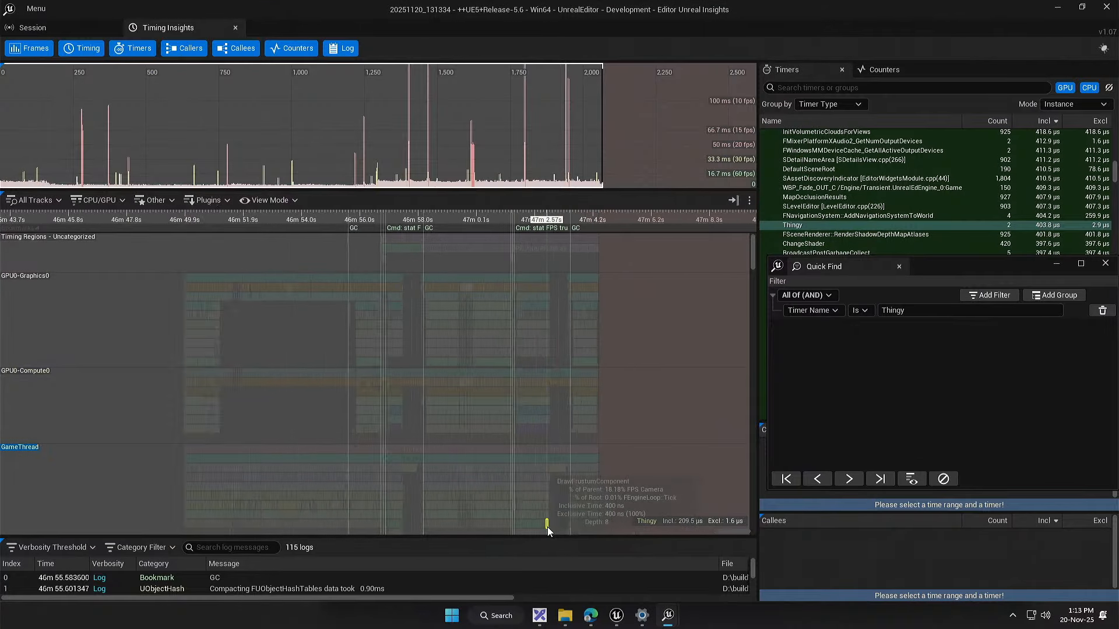
pyautogui.scroll(3, 547, 527)
pyautogui.moveTo(469, 484); pyautogui.dragTo(501, 333)
pyautogui.scroll(10, 510, 361)
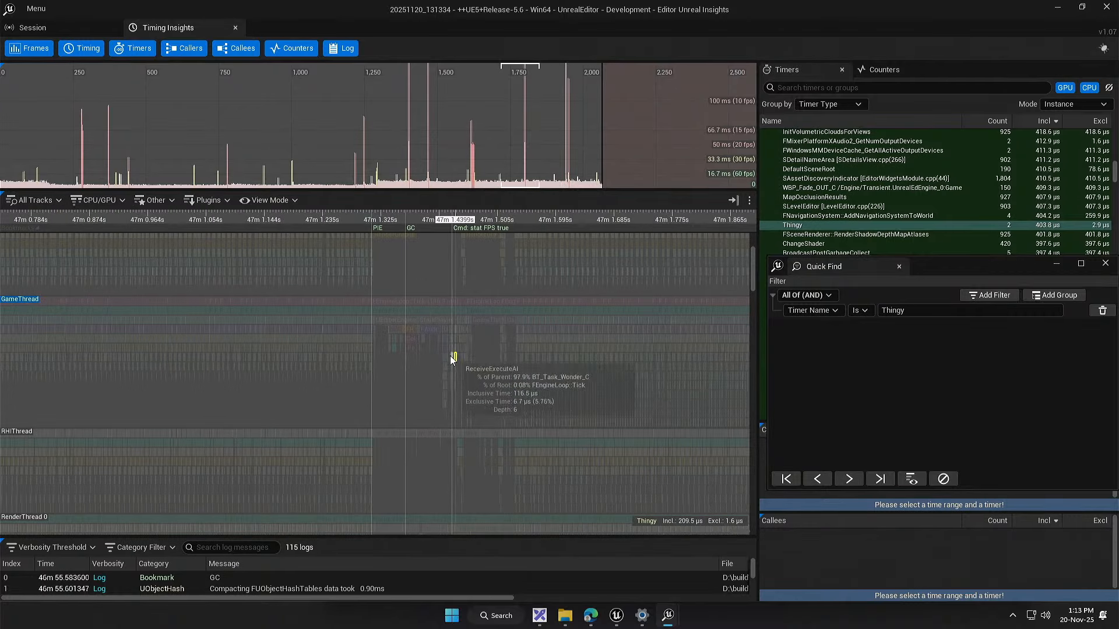
pyautogui.scroll(20, 450, 356)
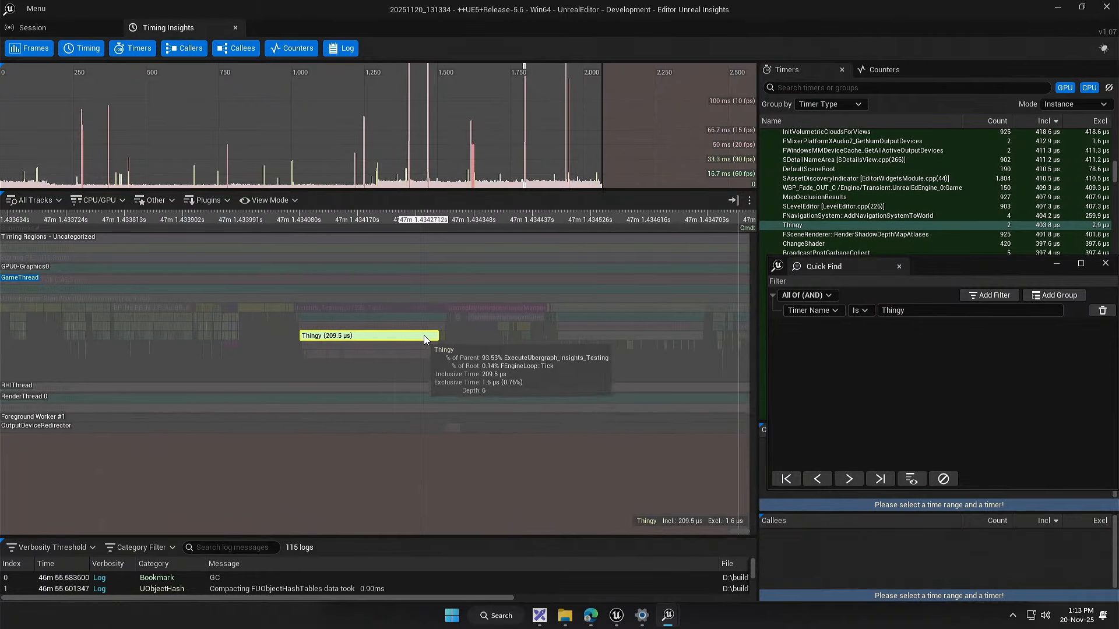
# Step: Move the Quick Find window lower to uncover more of the timers list, and clear the Thingy highlight filter from the tracks
pyautogui.moveTo(960, 271); pyautogui.dragTo(994, 357)
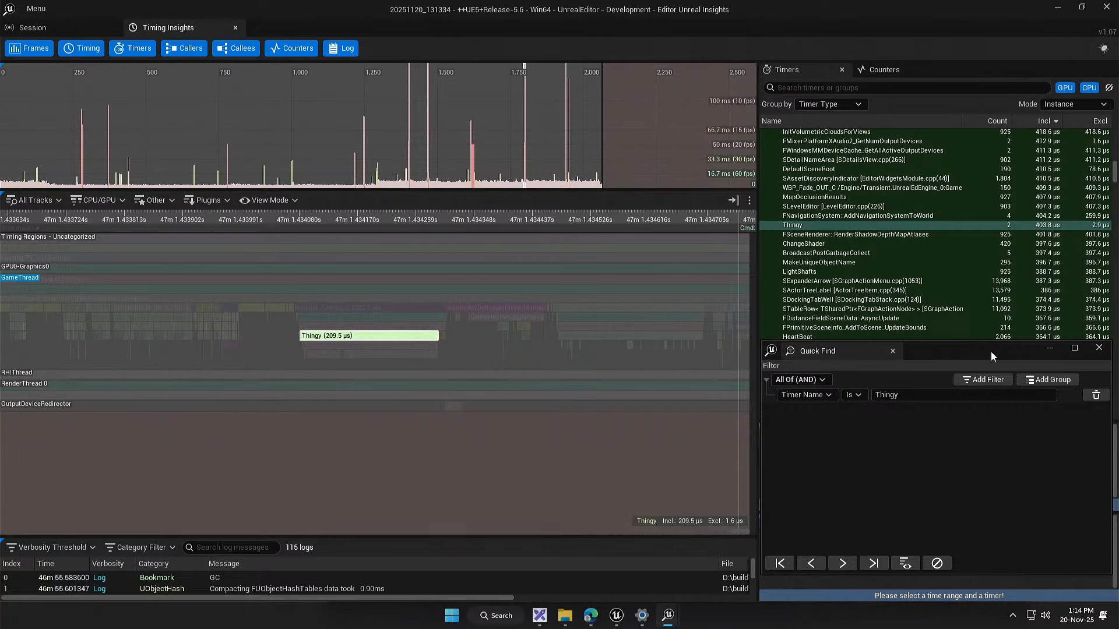
pyautogui.moveTo(971, 350); pyautogui.dragTo(968, 370)
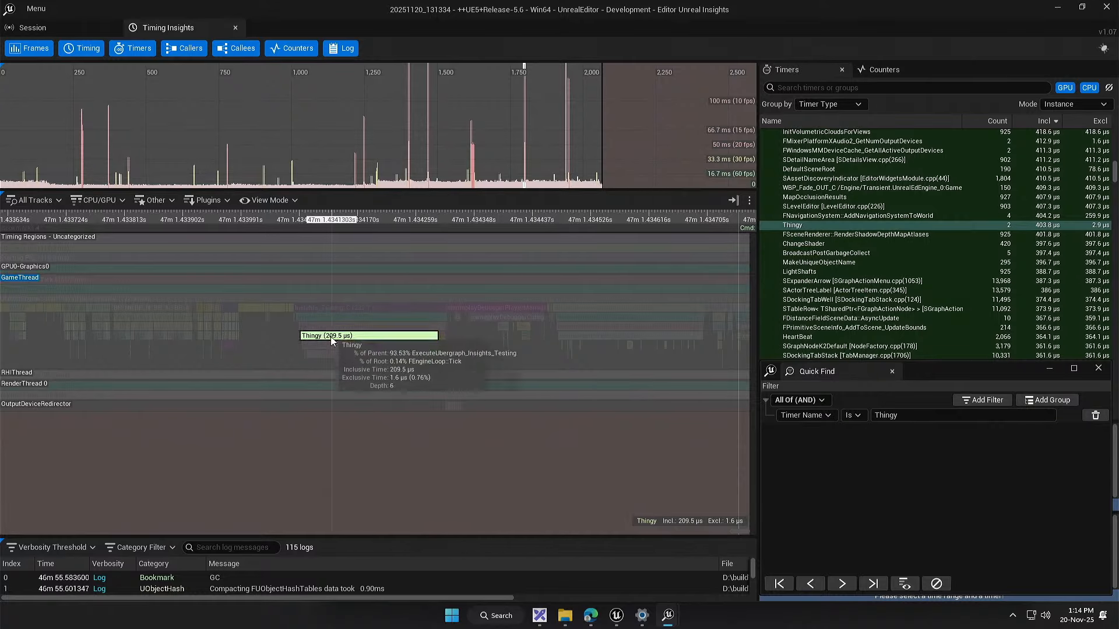
pyautogui.click(931, 587)
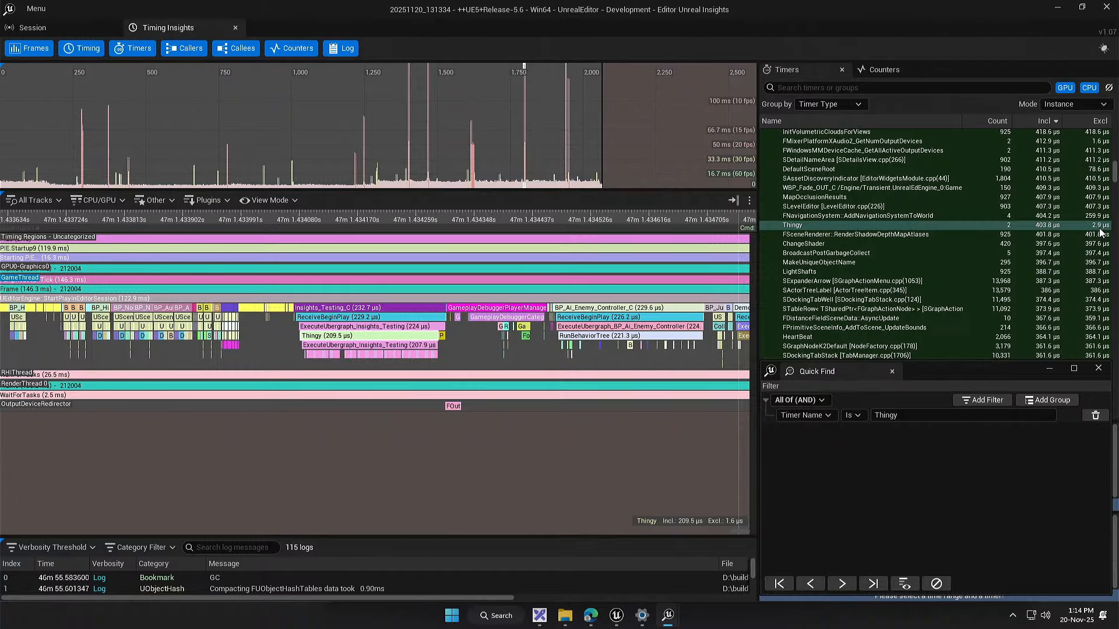
# Step: Examine the full span of the Thingy event on the GameThread track, including its nested calls and the following PrintString
pyautogui.scroll(5, 312, 358)
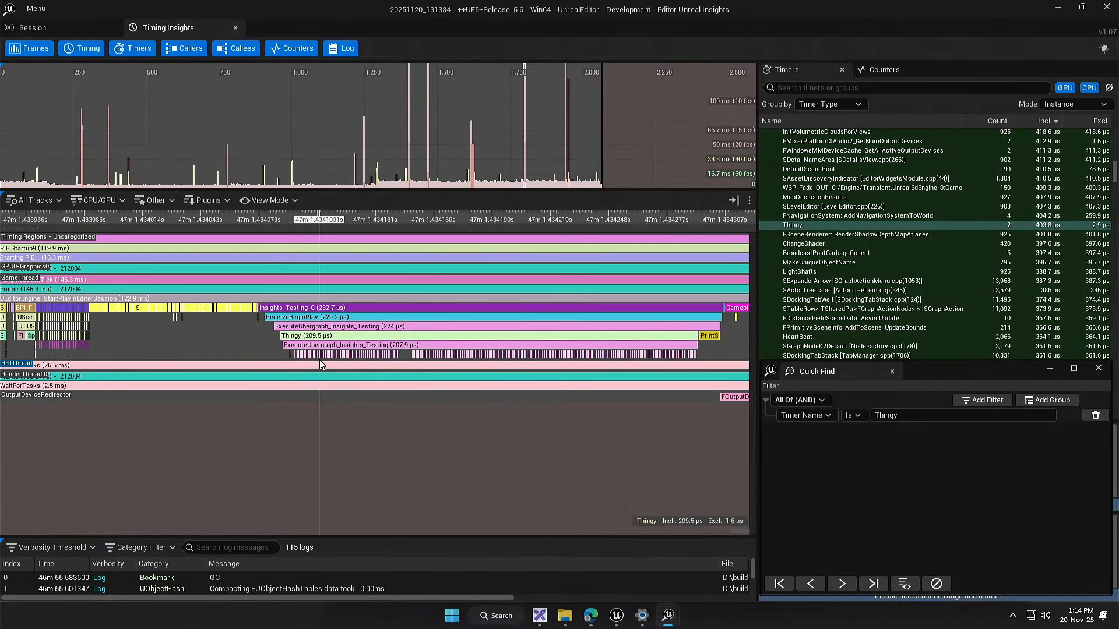
pyautogui.moveTo(204, 338); pyautogui.dragTo(104, 345)
pyautogui.scroll(1, 180, 350)
pyautogui.moveTo(181, 348); pyautogui.dragTo(113, 345)
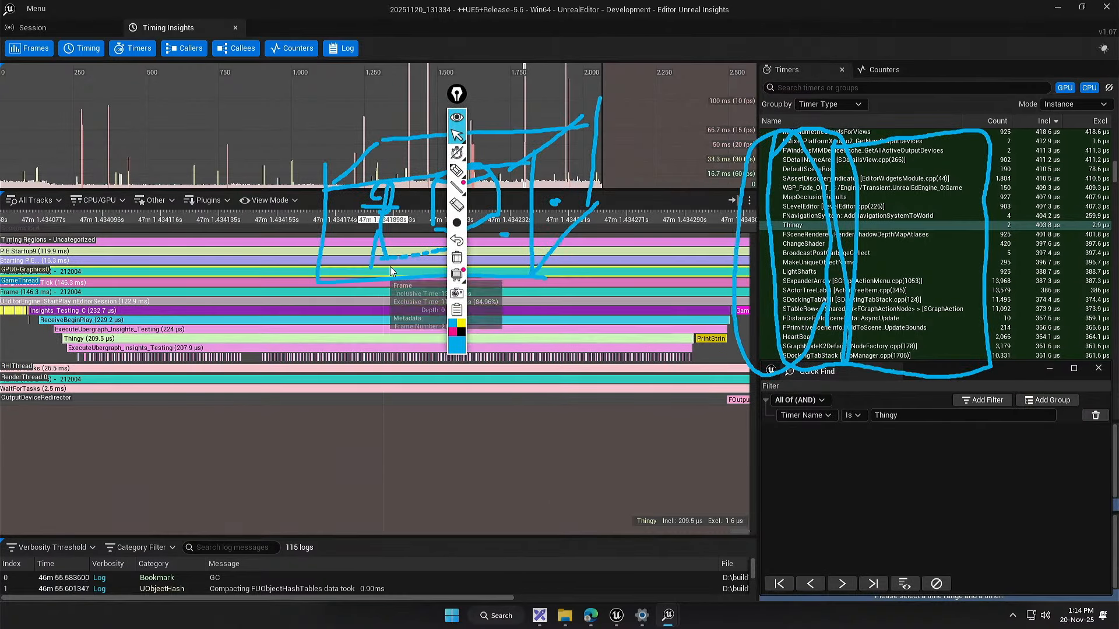
# Step: Clear the old screen drawings, mark the start and end of the Thingy event with the annotation pen, and remove the marks
pyautogui.click(457, 257)
pyautogui.moveTo(466, 100); pyautogui.dragTo(794, 177)
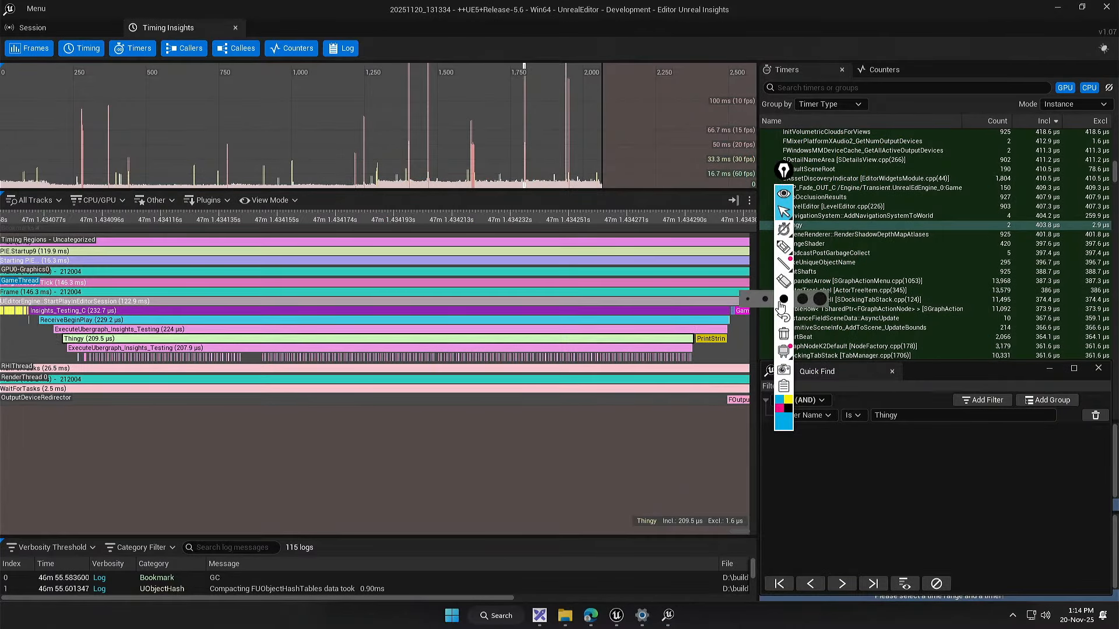
pyautogui.click(786, 250)
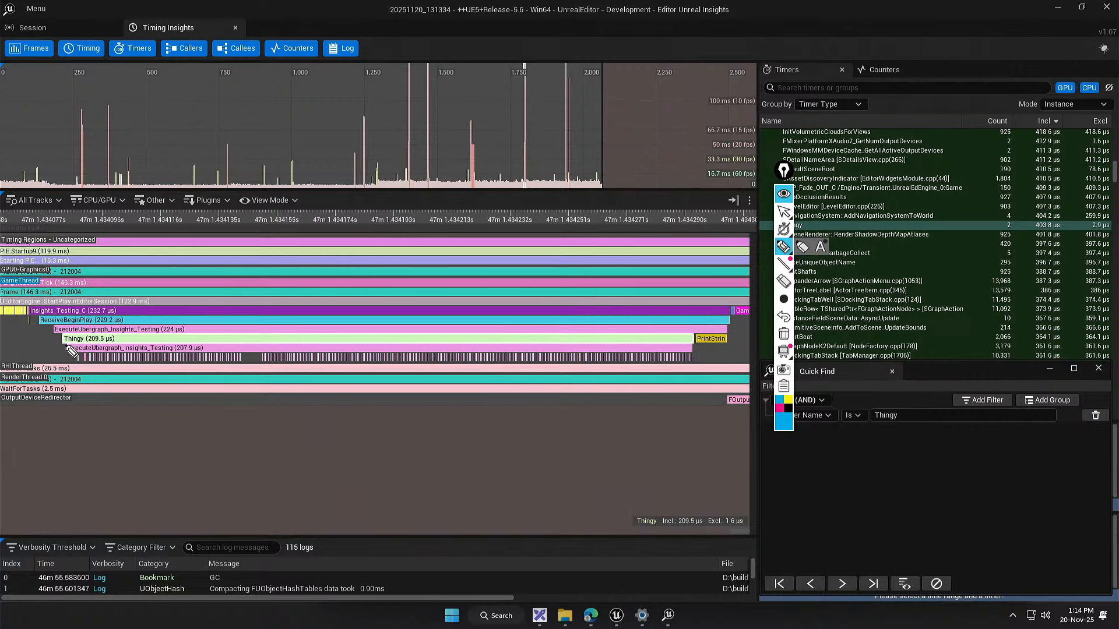
pyautogui.moveTo(63, 346); pyautogui.dragTo(64, 357)
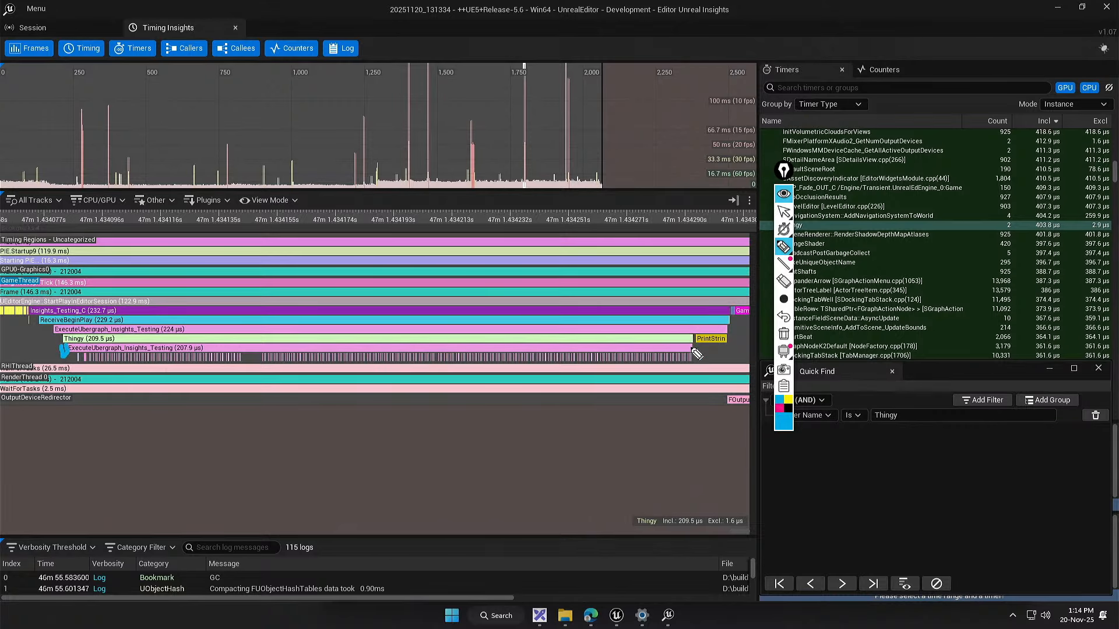
pyautogui.moveTo(693, 344); pyautogui.dragTo(694, 356)
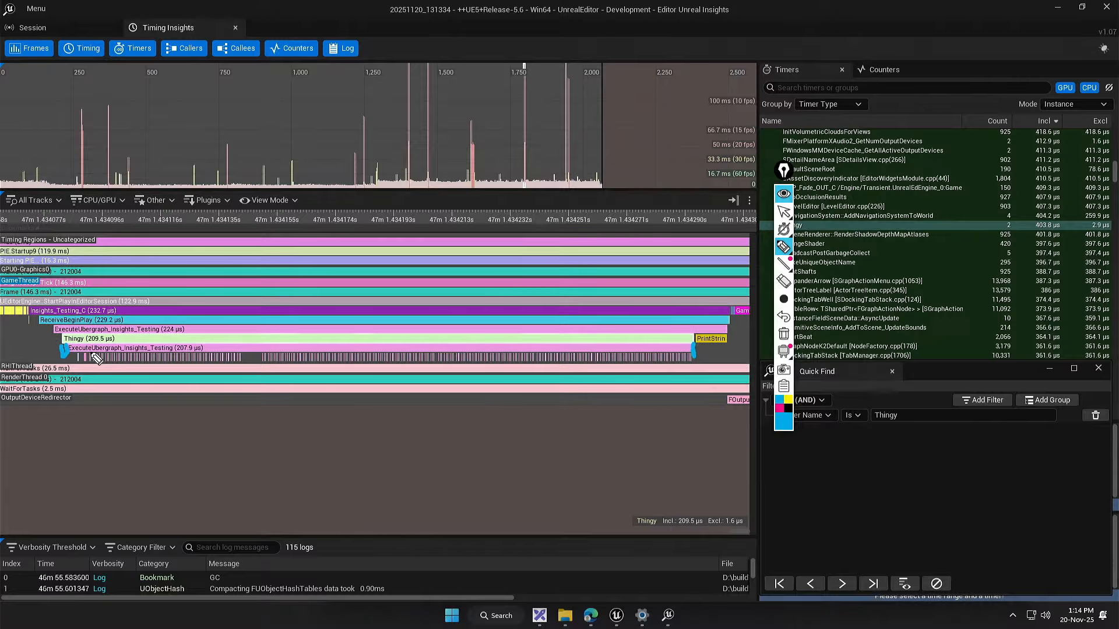
pyautogui.hotkey('ctrl', 'shift', '1')
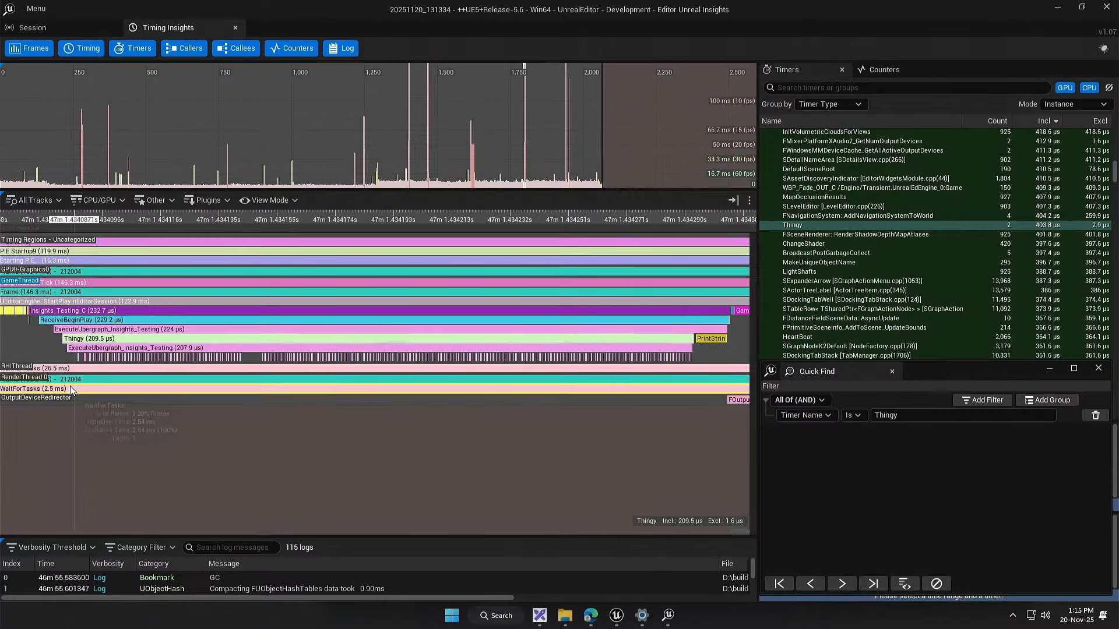
# Step: Examine the first LessEqual and Add_IntInt calls nested under the Thingy event, including the timing details of Add_IntInt
pyautogui.moveTo(47, 355); pyautogui.dragTo(349, 352)
pyautogui.scroll(5, 383, 352)
pyautogui.scroll(5, 350, 355)
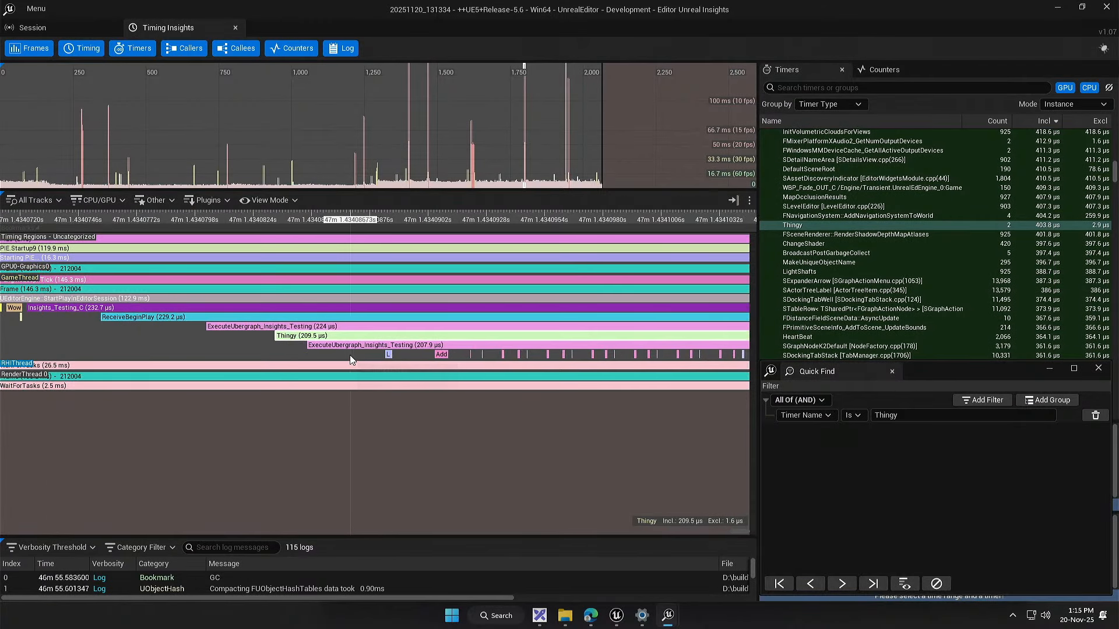
pyautogui.moveTo(368, 417); pyautogui.dragTo(347, 431)
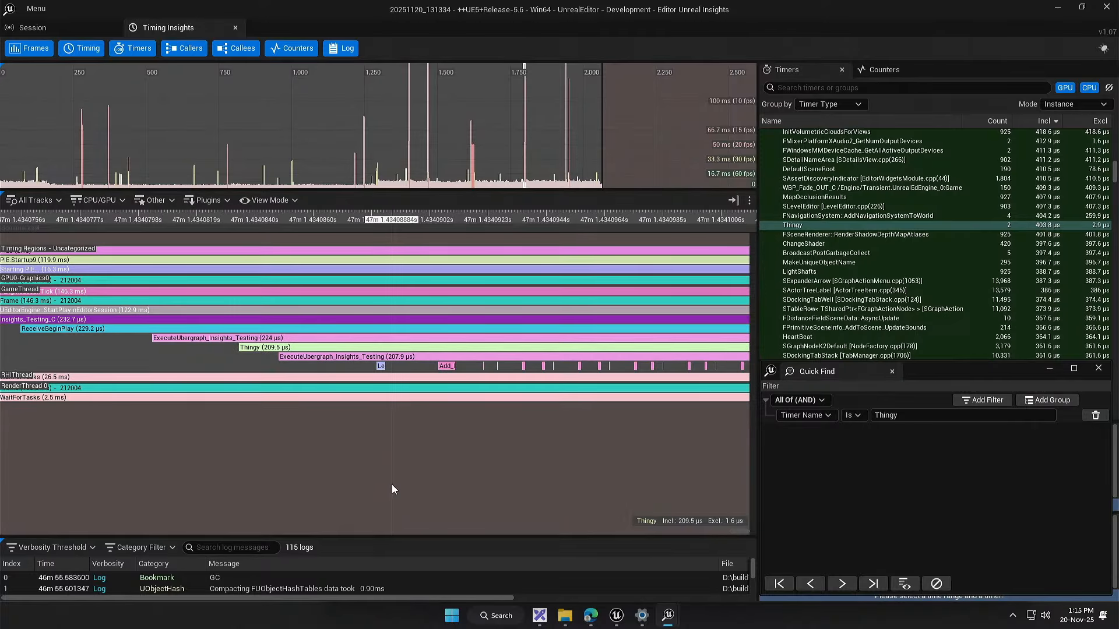
pyautogui.moveTo(406, 426); pyautogui.dragTo(295, 456)
pyautogui.scroll(5, 273, 399)
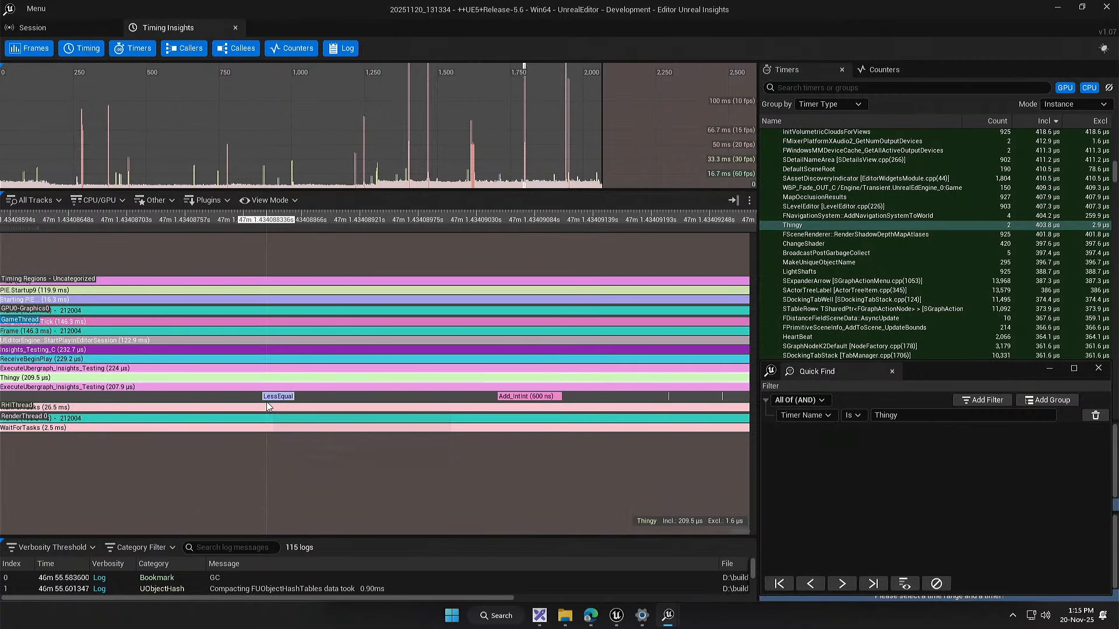
pyautogui.scroll(-2, 267, 401)
pyautogui.moveTo(312, 452); pyautogui.dragTo(285, 456)
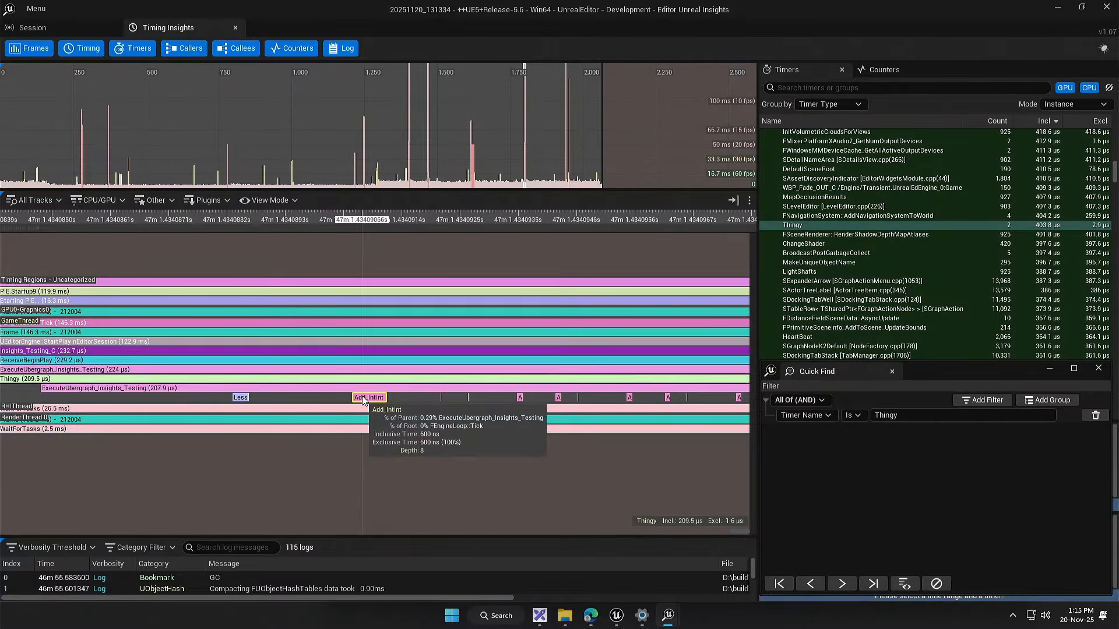
pyautogui.moveTo(430, 471); pyautogui.dragTo(358, 480)
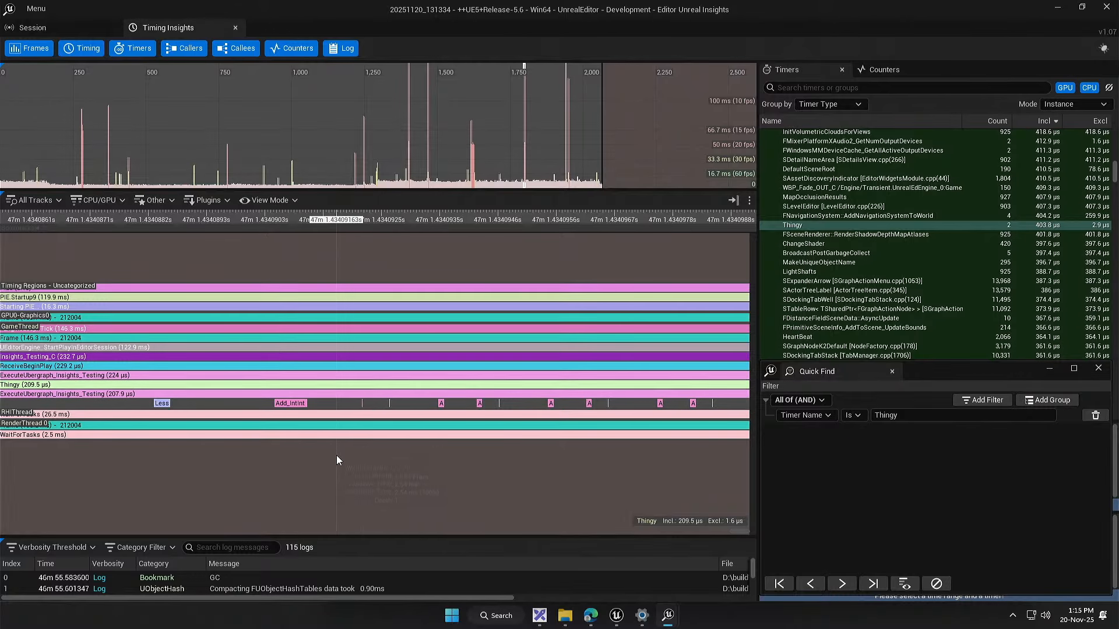
pyautogui.moveTo(337, 455); pyautogui.dragTo(361, 453)
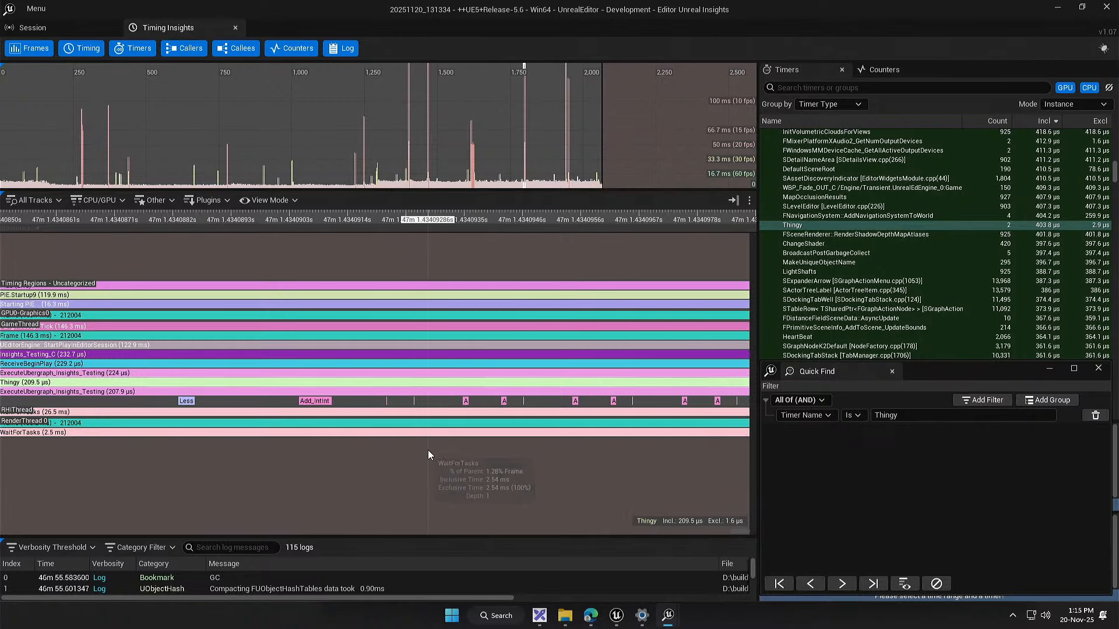
pyautogui.moveTo(428, 450); pyautogui.dragTo(615, 441)
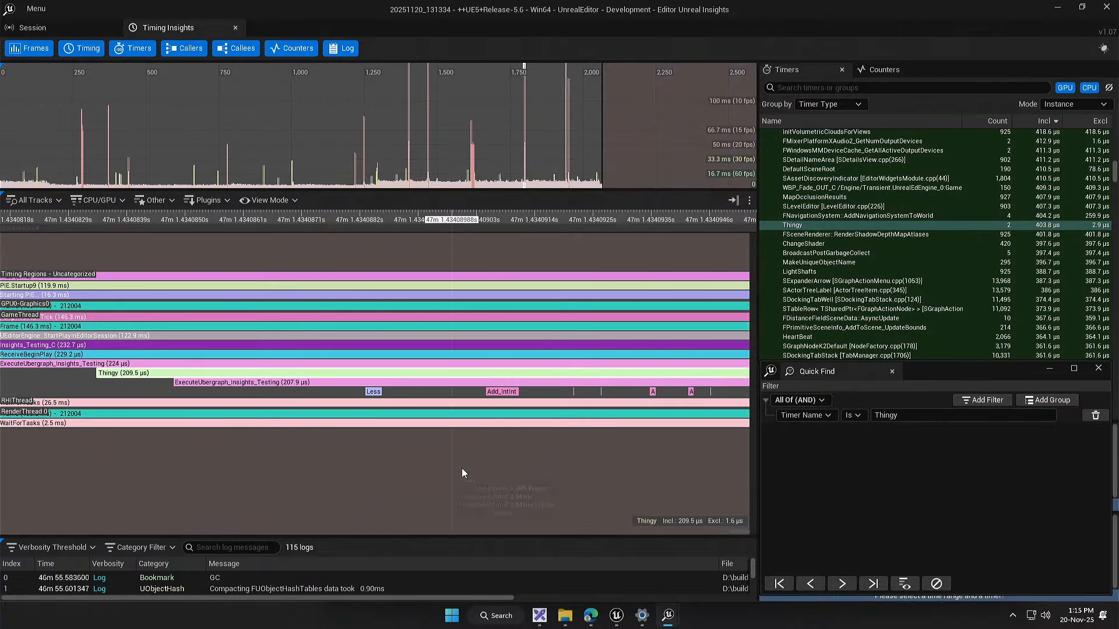
pyautogui.moveTo(485, 451); pyautogui.dragTo(424, 458)
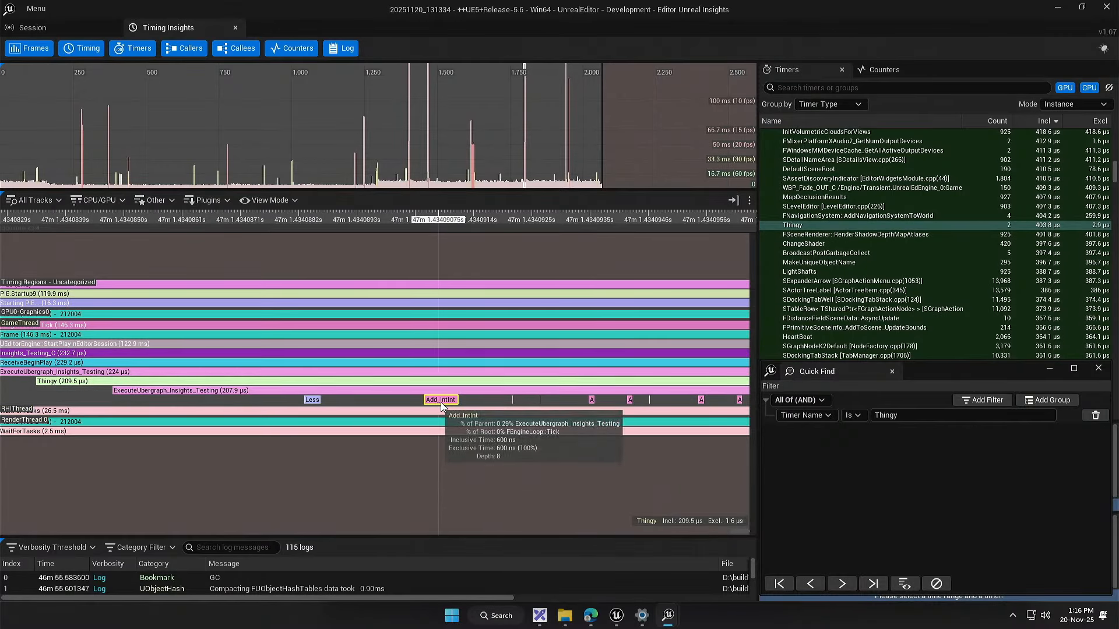
pyautogui.moveTo(516, 411); pyautogui.dragTo(478, 434)
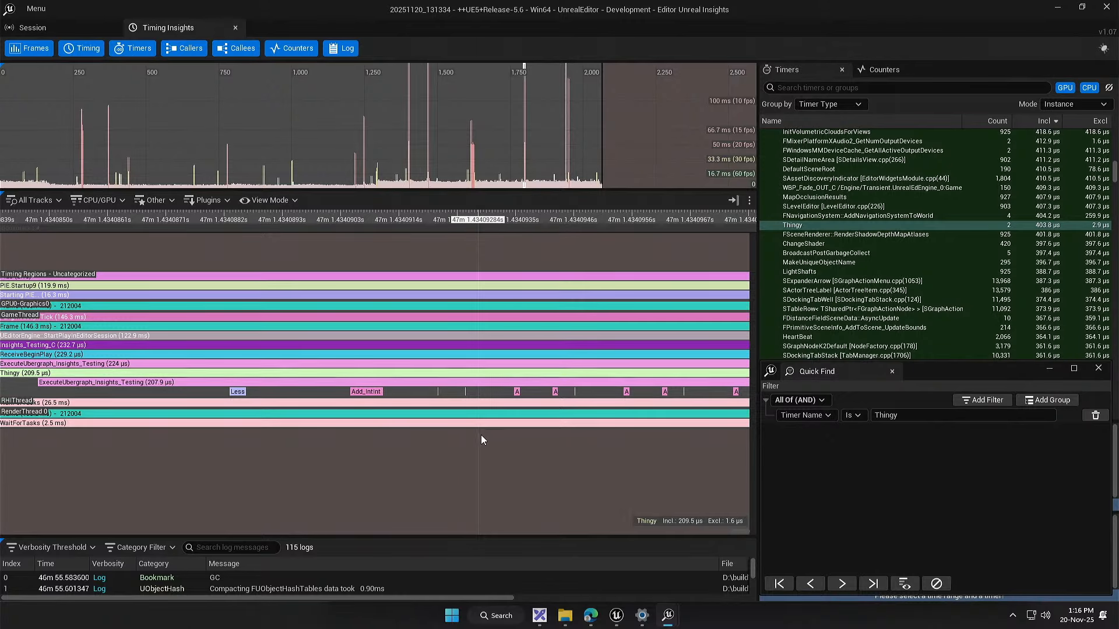
pyautogui.moveTo(481, 435); pyautogui.dragTo(446, 455)
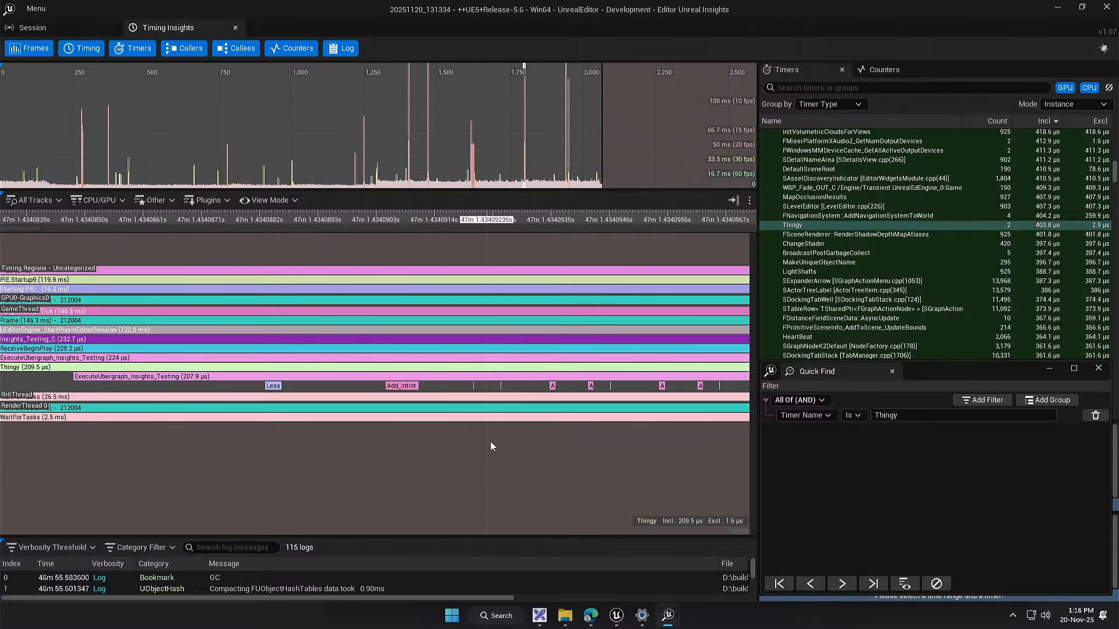
# Step: Follow the repeated loop calls under Thingy along the timeline, from the first Add_IntInt towards the middle of the event
pyautogui.scroll(-2, 420, 446)
pyautogui.scroll(-2, 423, 443)
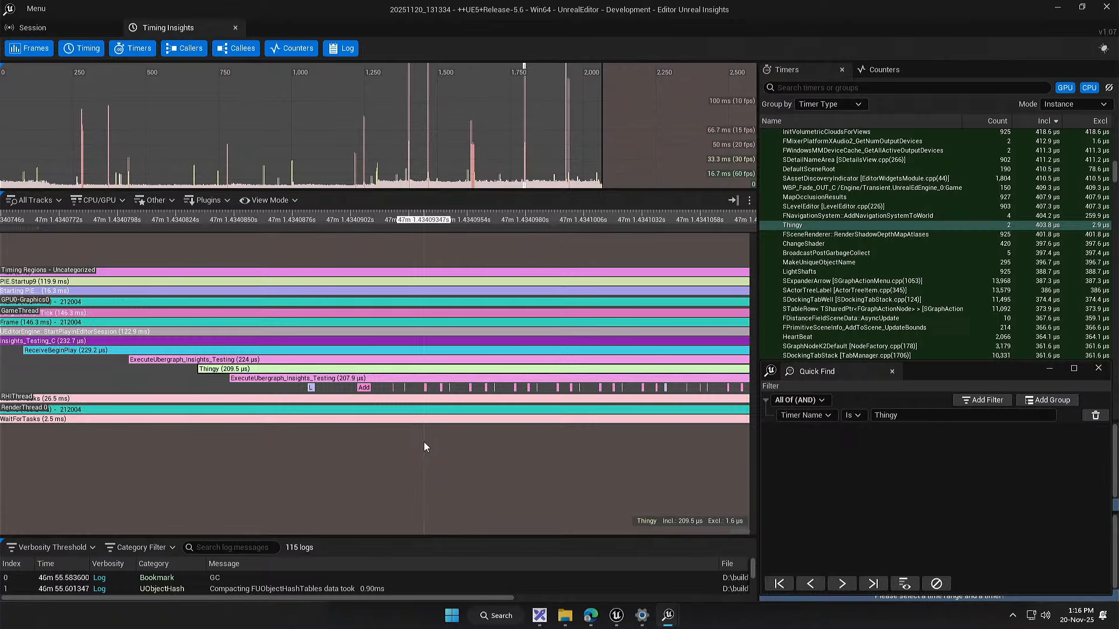
pyautogui.scroll(-1, 439, 410)
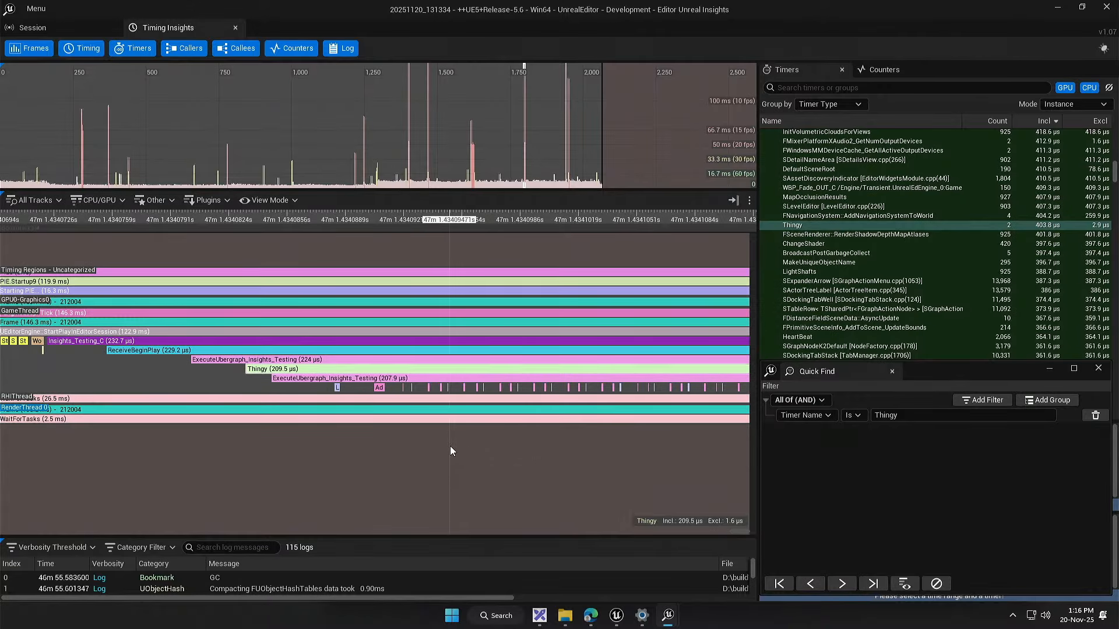
pyautogui.moveTo(450, 446); pyautogui.dragTo(340, 457)
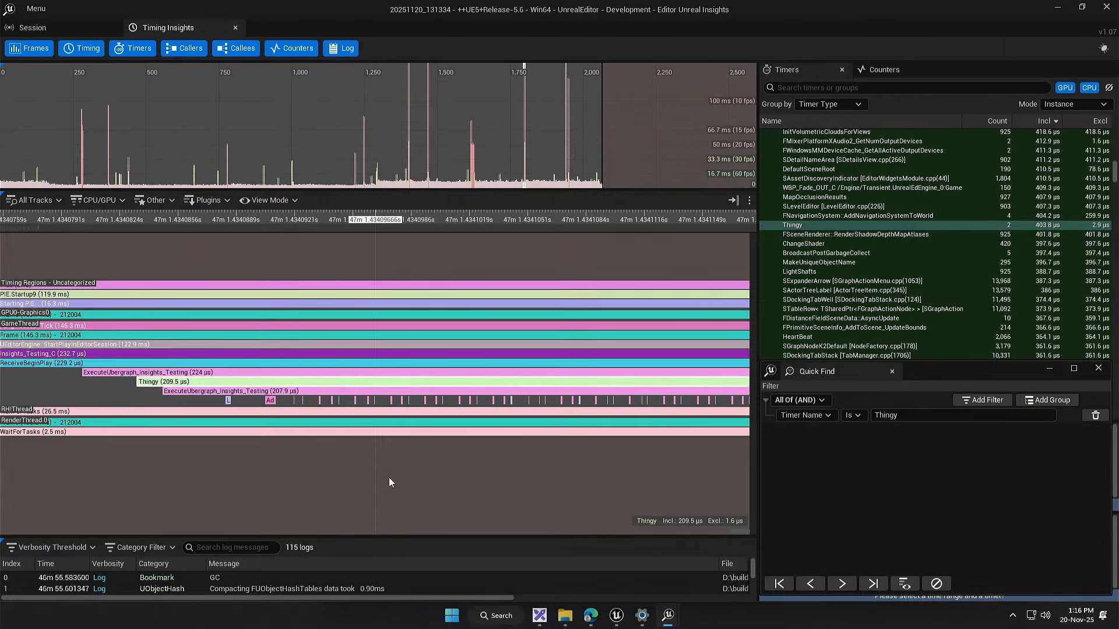
pyautogui.scroll(-2, 454, 487)
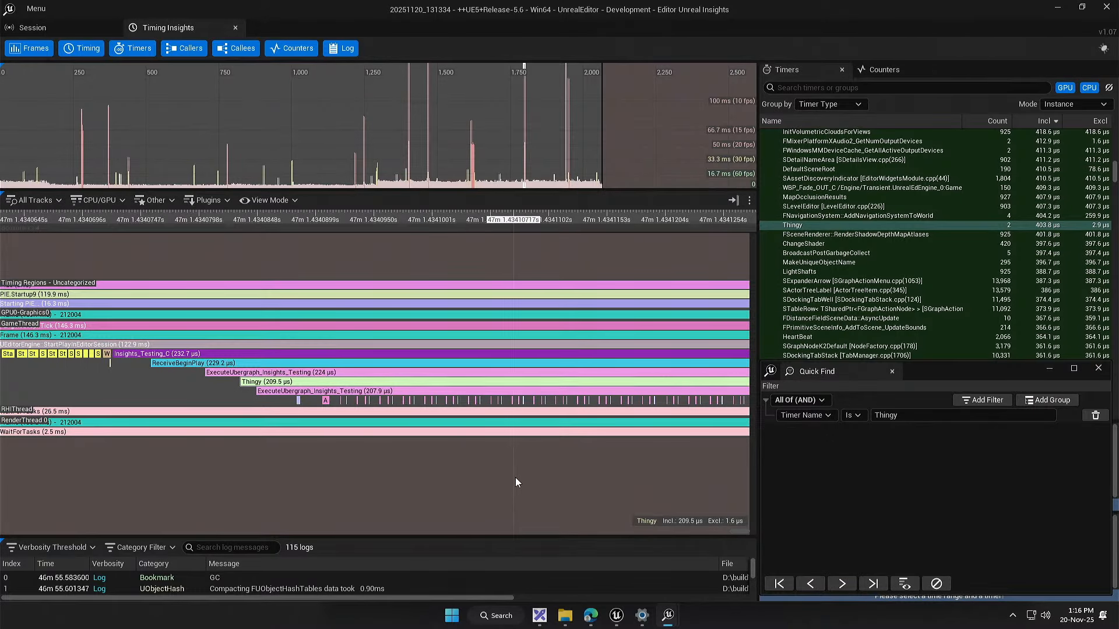
pyautogui.moveTo(515, 477); pyautogui.dragTo(354, 472)
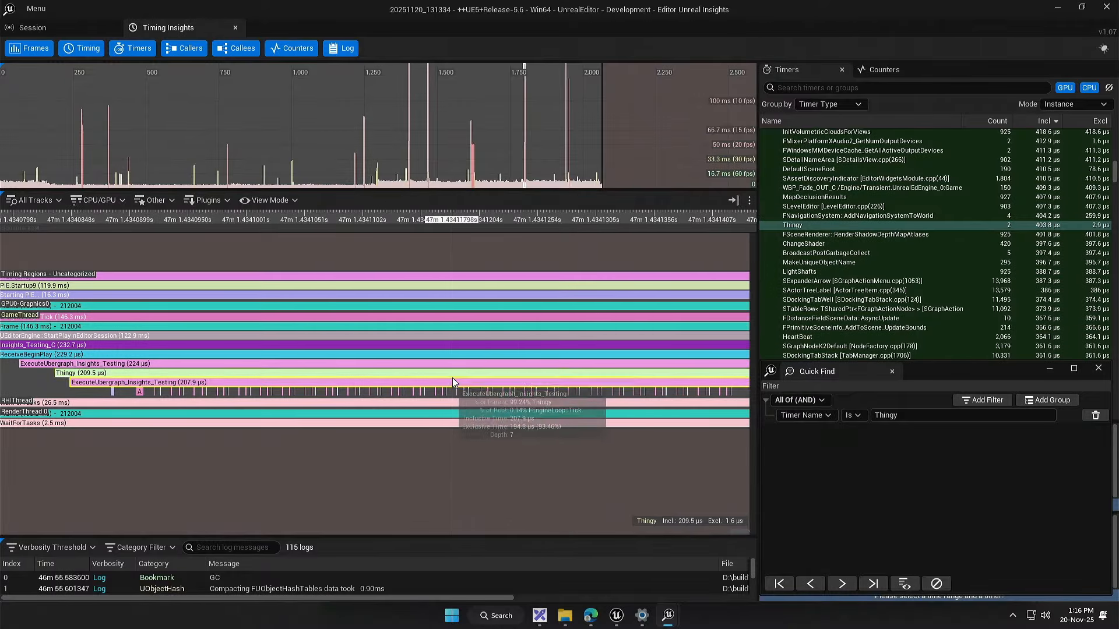
pyautogui.moveTo(606, 391); pyautogui.dragTo(201, 401)
pyautogui.moveTo(580, 455); pyautogui.dragTo(513, 455)
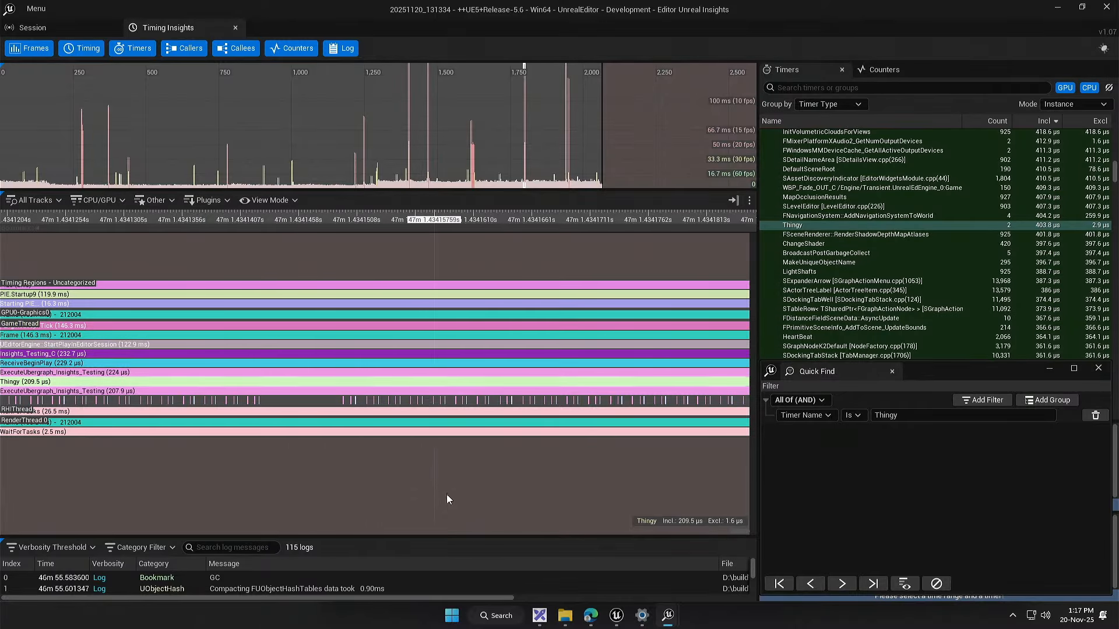
# Step: Inspect the last loop calls at the end of the Thingy event and the PrintString call that follows
pyautogui.scroll(-6, 242, 449)
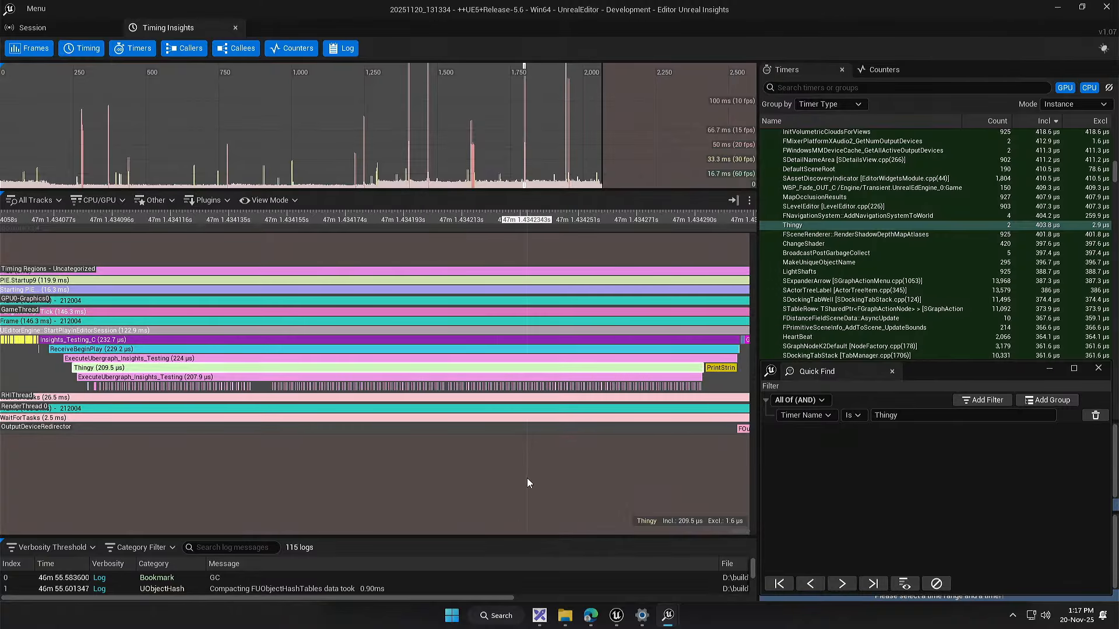
pyautogui.scroll(4, 513, 460)
pyautogui.scroll(10, 465, 365)
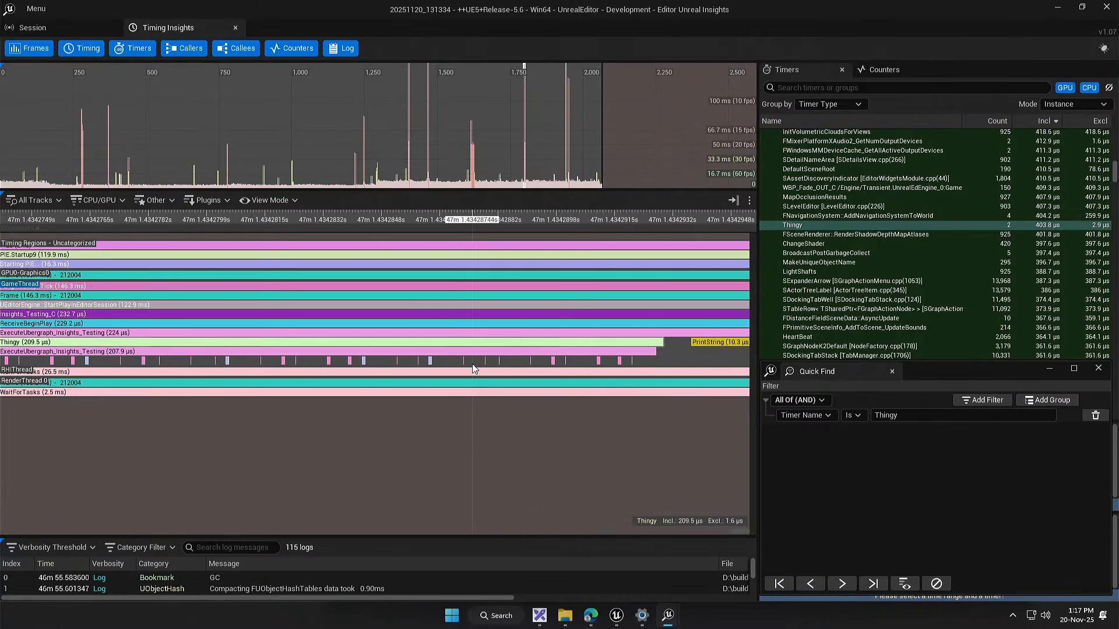
# Step: Return along the timeline to the start of the Thingy event and review its first Add_IntInt call and the following loop calls
pyautogui.scroll(-7, 303, 361)
pyautogui.moveTo(126, 415); pyautogui.dragTo(582, 450)
pyautogui.moveTo(140, 431); pyautogui.dragTo(618, 460)
pyautogui.moveTo(93, 446); pyautogui.dragTo(623, 463)
pyautogui.moveTo(93, 469); pyautogui.dragTo(618, 473)
pyautogui.scroll(-4, 409, 456)
pyautogui.moveTo(409, 454); pyautogui.dragTo(303, 462)
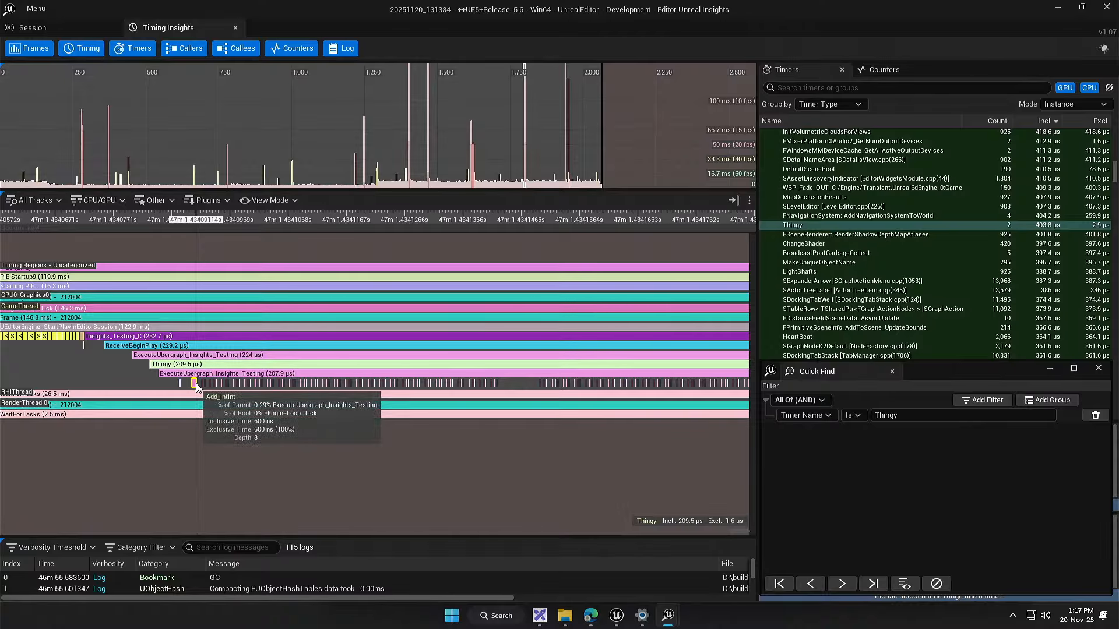
pyautogui.moveTo(277, 444); pyautogui.dragTo(253, 444)
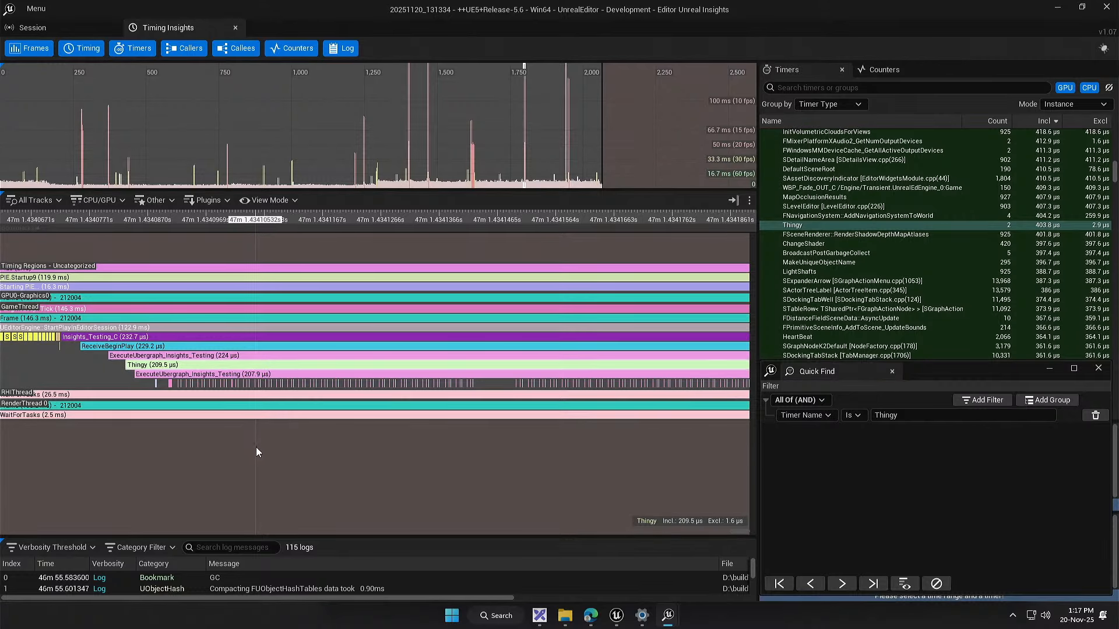
pyautogui.moveTo(257, 446); pyautogui.dragTo(214, 459)
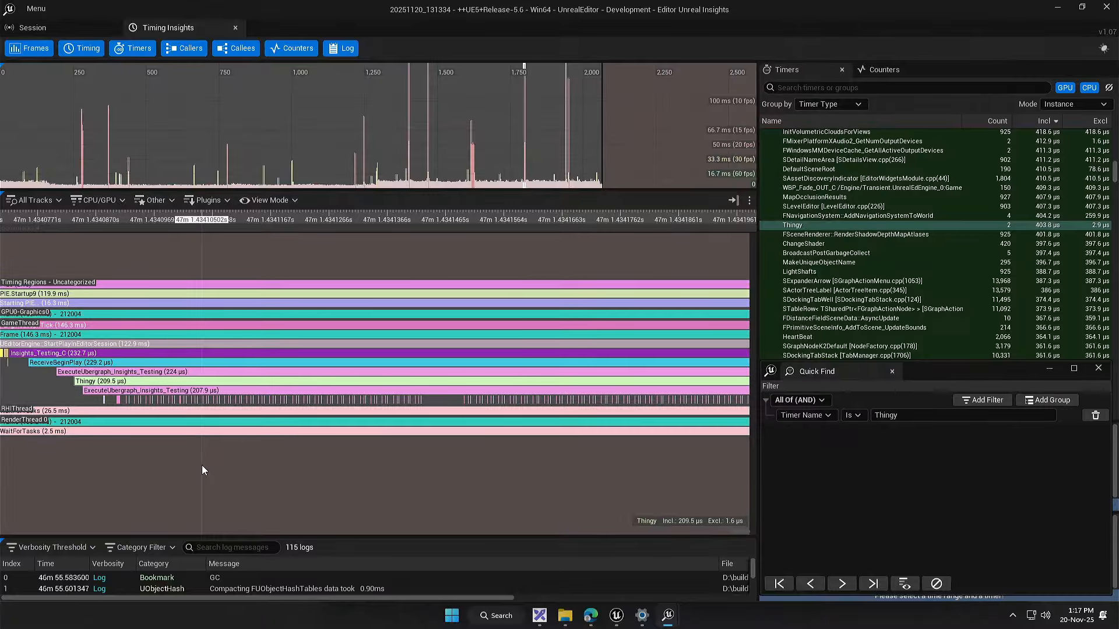
# Step: Examine the whole Thingy event, its nested ExecuteUbergraph_Insights_Testing timer and the repeated LessEqual_IntInt loop calls beneath it
pyautogui.scroll(-2, 216, 464)
pyautogui.moveTo(324, 475); pyautogui.dragTo(230, 472)
pyautogui.scroll(-2, 204, 470)
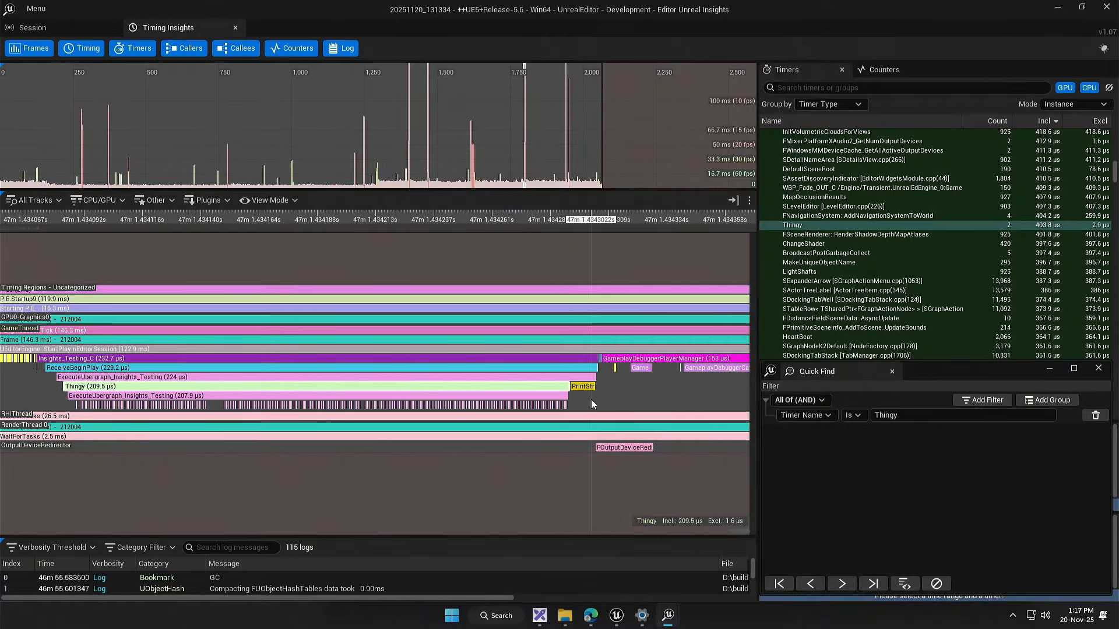
pyautogui.moveTo(592, 398); pyautogui.dragTo(606, 396)
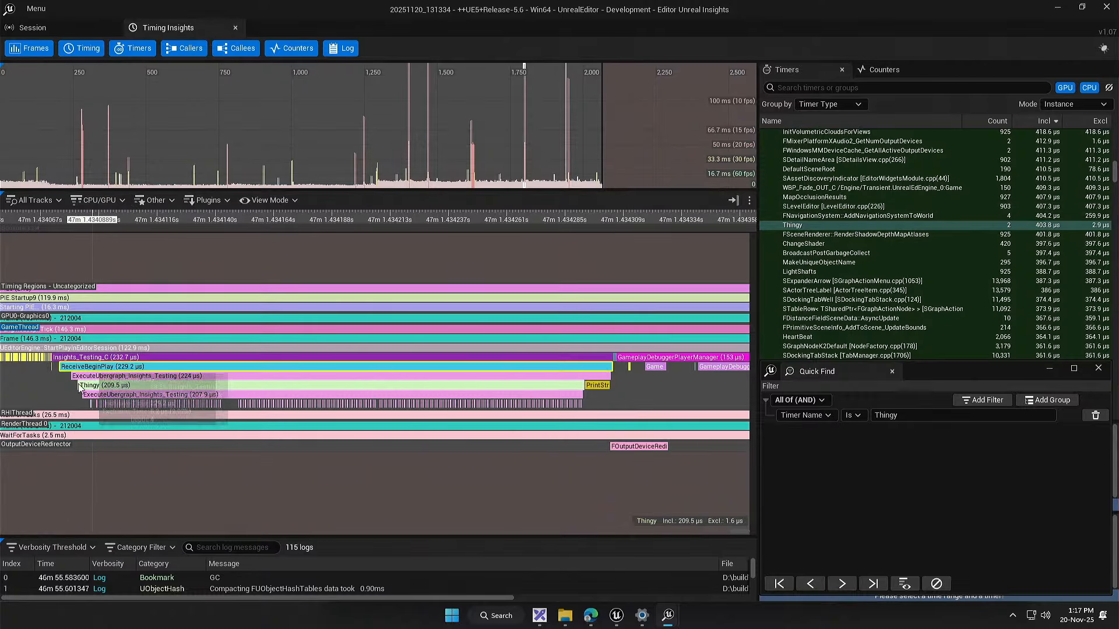
pyautogui.click(220, 395)
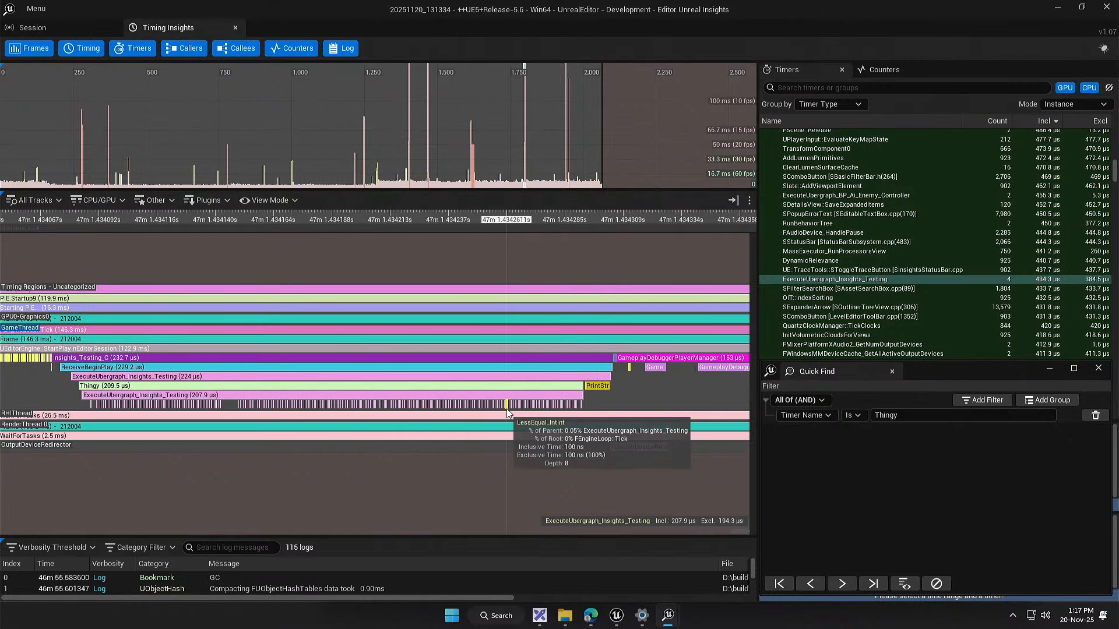
pyautogui.scroll(5, 230, 405)
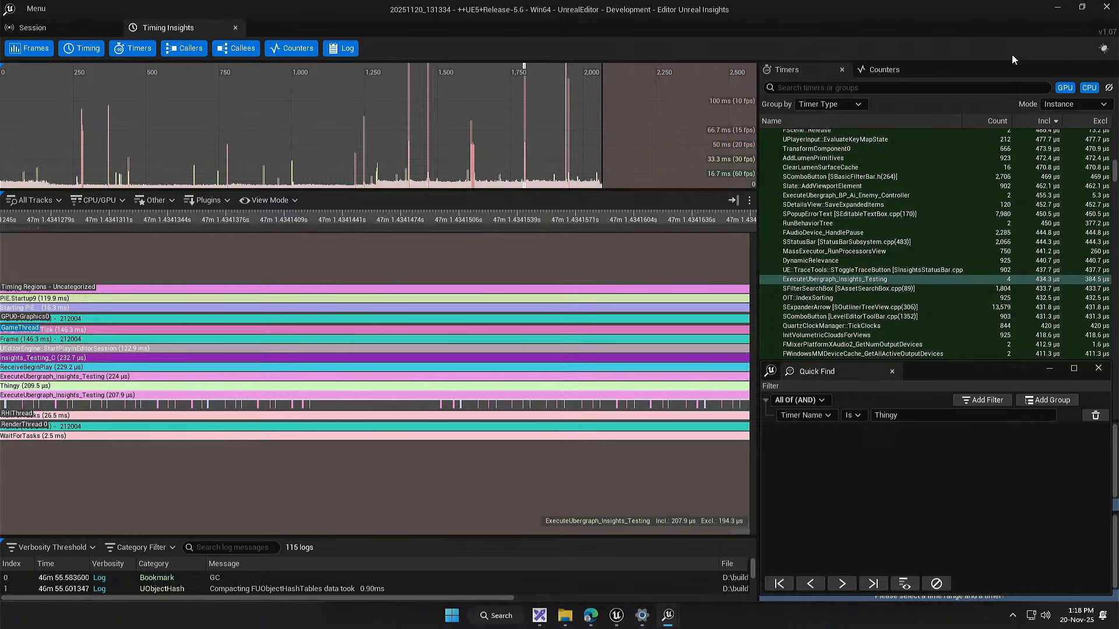
# Step: Close Unreal Insights, return to the Insights_Testing event graph in the Unreal Editor and delete the Print String node after the Thingy call
pyautogui.click(1104, 8)
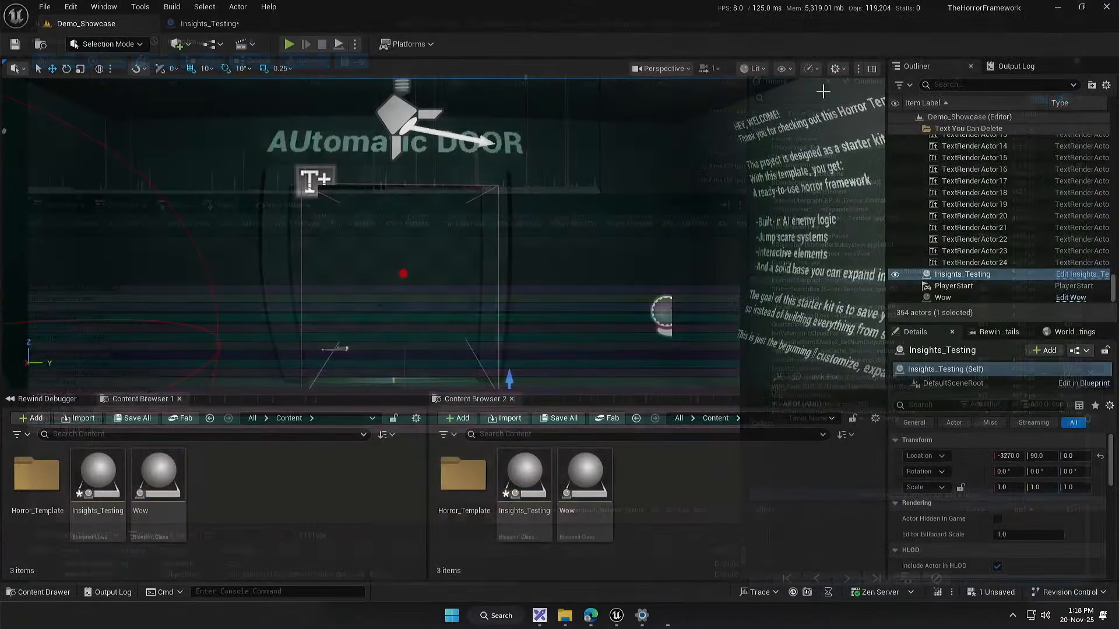
pyautogui.click(216, 27)
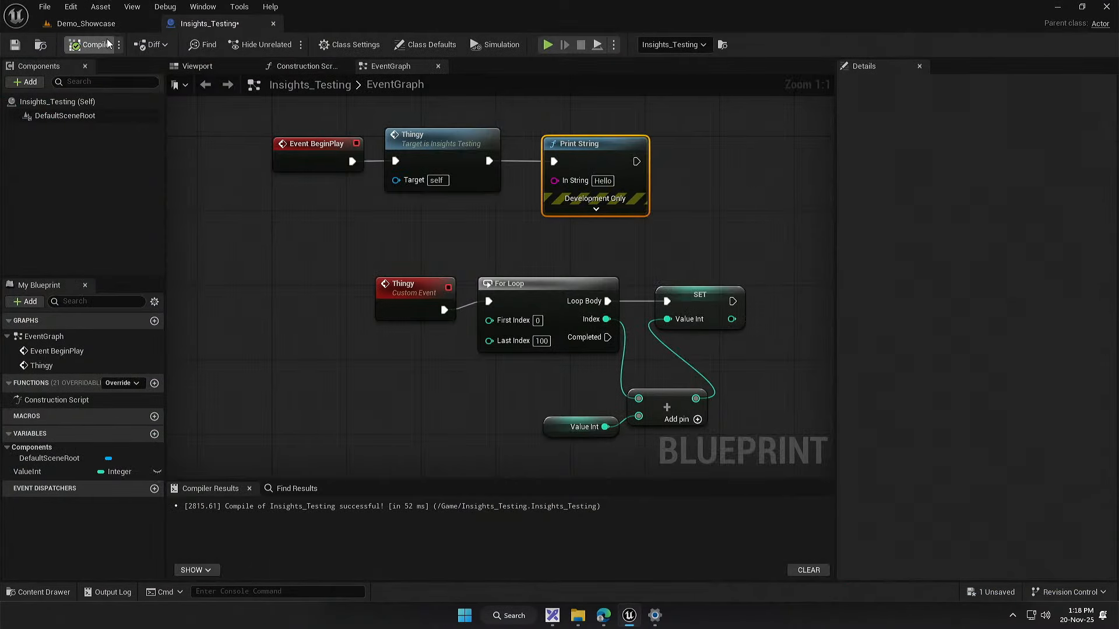
pyautogui.moveTo(486, 358); pyautogui.dragTo(432, 310)
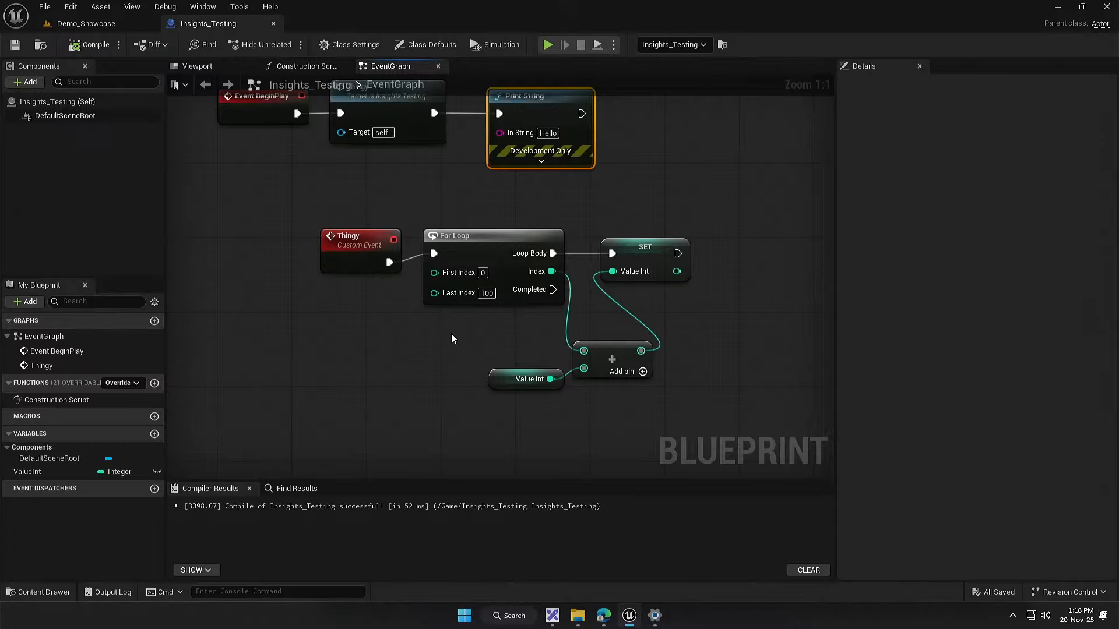
pyautogui.press('Home')
pyautogui.click(515, 203)
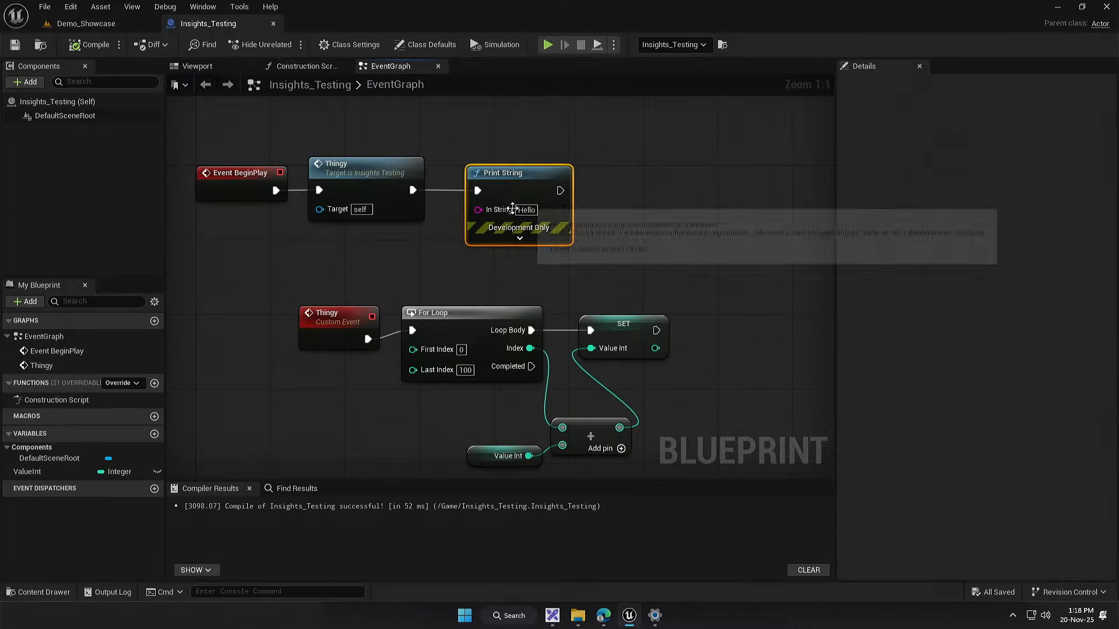
pyautogui.press('Delete')
# Step: Spread out the loop body by moving the SET, Value Int and Add nodes farther right of the For Loop
pyautogui.moveTo(570, 289); pyautogui.dragTo(754, 287)
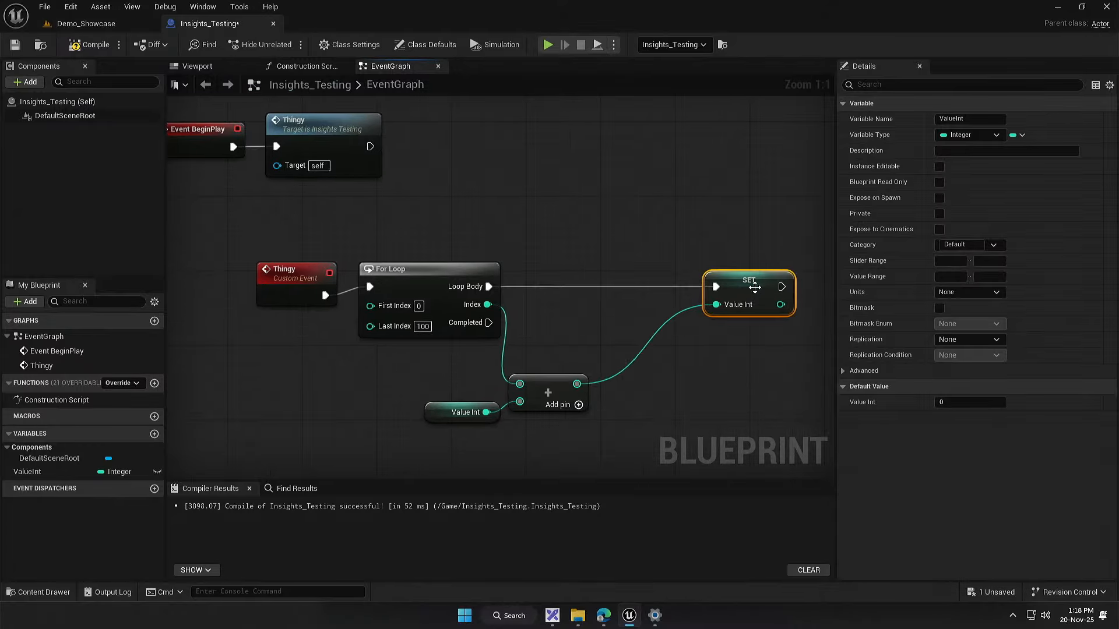
pyautogui.moveTo(353, 381); pyautogui.dragTo(602, 424)
pyautogui.moveTo(545, 390); pyautogui.dragTo(711, 391)
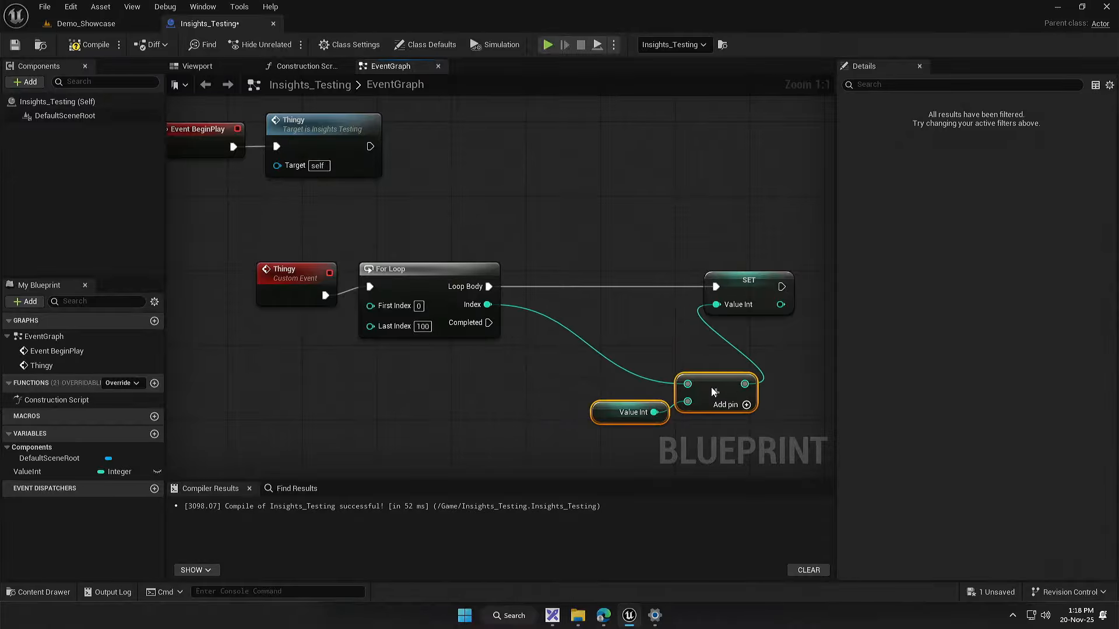
pyautogui.click(492, 387)
pyautogui.moveTo(491, 387); pyautogui.dragTo(559, 394)
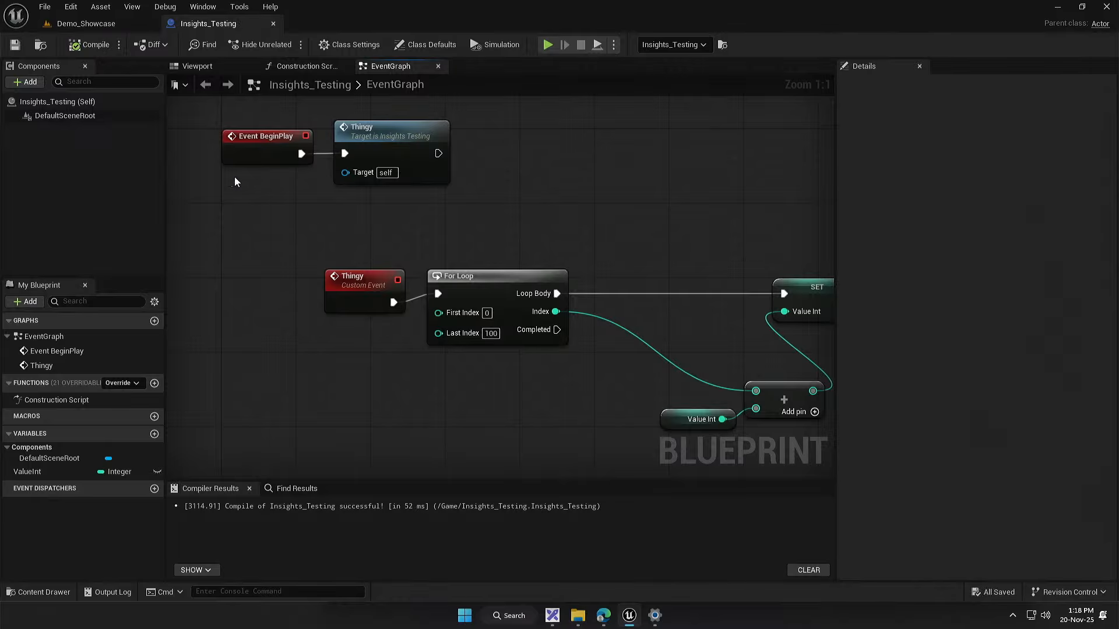
# Step: Select the Thingy custom event with its entire loop chain and move the group down and left beneath Event BeginPlay
pyautogui.moveTo(356, 243); pyautogui.dragTo(254, 243)
pyautogui.moveTo(228, 382); pyautogui.dragTo(388, 300)
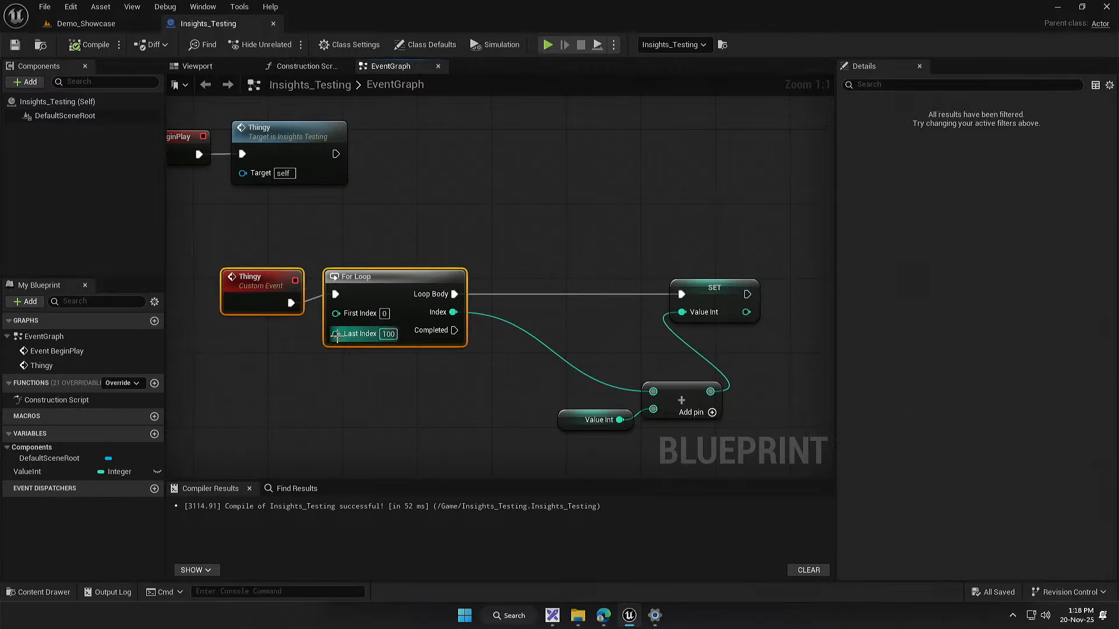
pyautogui.scroll(-2, 308, 338)
pyautogui.moveTo(240, 417); pyautogui.dragTo(646, 309)
pyautogui.moveTo(424, 321); pyautogui.dragTo(661, 246)
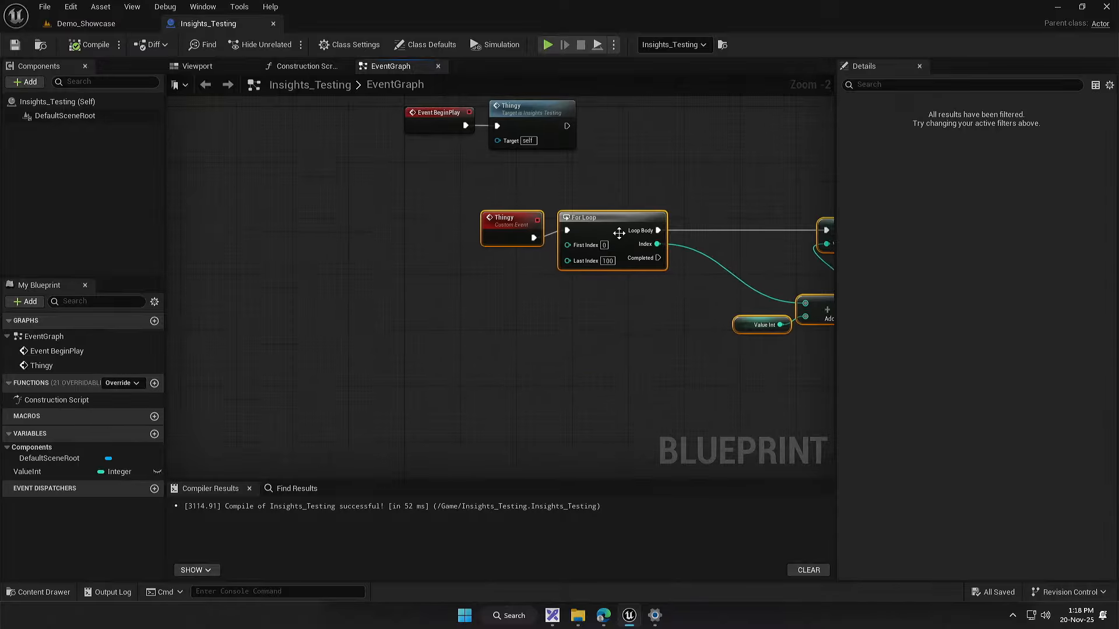
pyautogui.moveTo(610, 219); pyautogui.dragTo(540, 260)
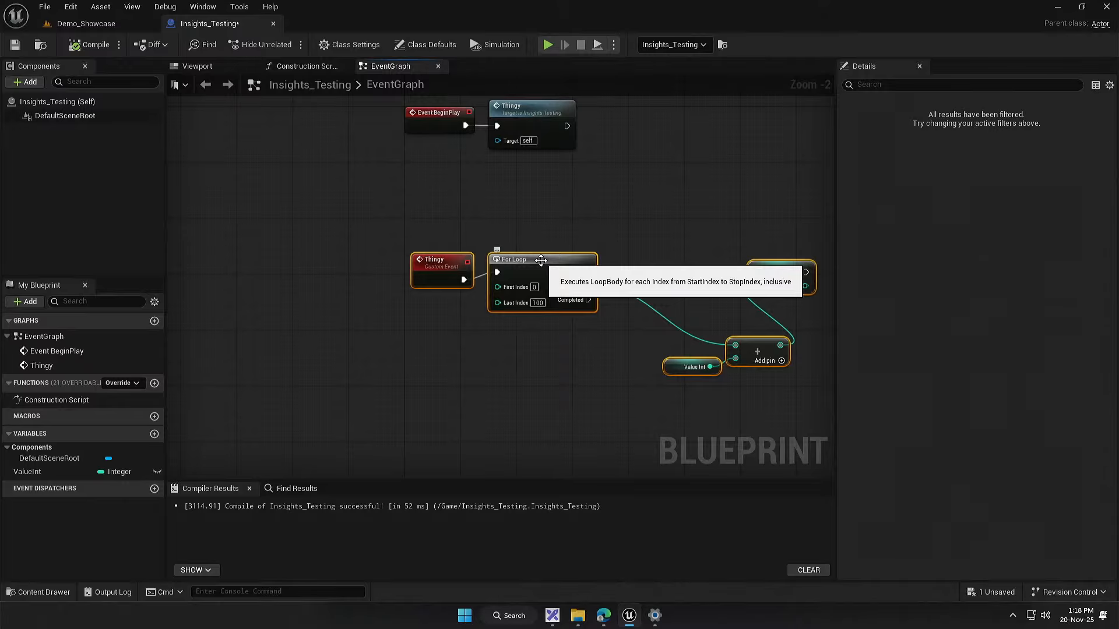
pyautogui.click(542, 375)
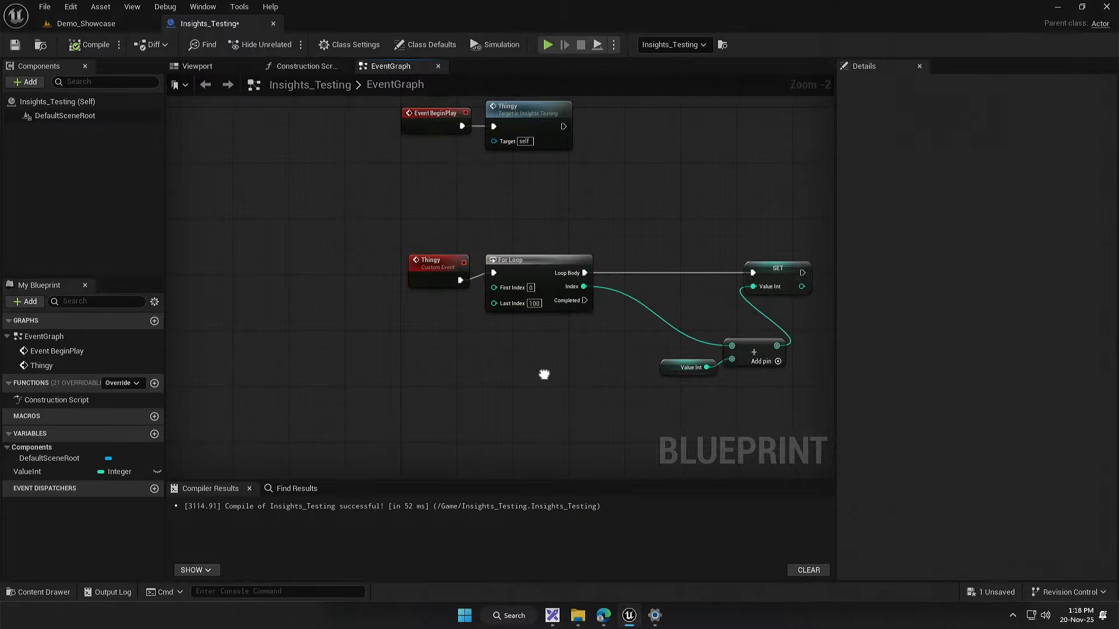
# Step: Move the Value Int and Add nodes up so the Add node sits directly beneath the SET node
pyautogui.moveTo(548, 377); pyautogui.dragTo(434, 381)
pyautogui.moveTo(663, 351); pyautogui.dragTo(668, 310)
pyautogui.scroll(2, 553, 378)
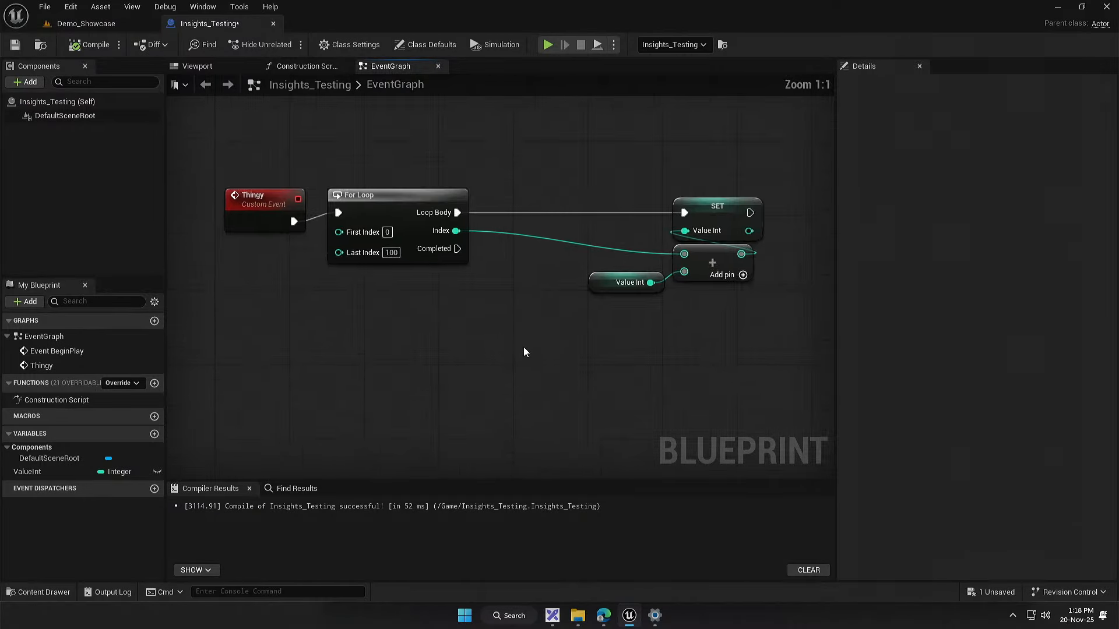
pyautogui.rightClick(452, 383)
pyautogui.press('Escape')
# Step: In the Demo_Showcase level, select the Box66 mesh beneath the flashlight text and add an entry to its actor Tags array
pyautogui.click(92, 25)
pyautogui.moveTo(443, 233); pyautogui.dragTo(269, 227)
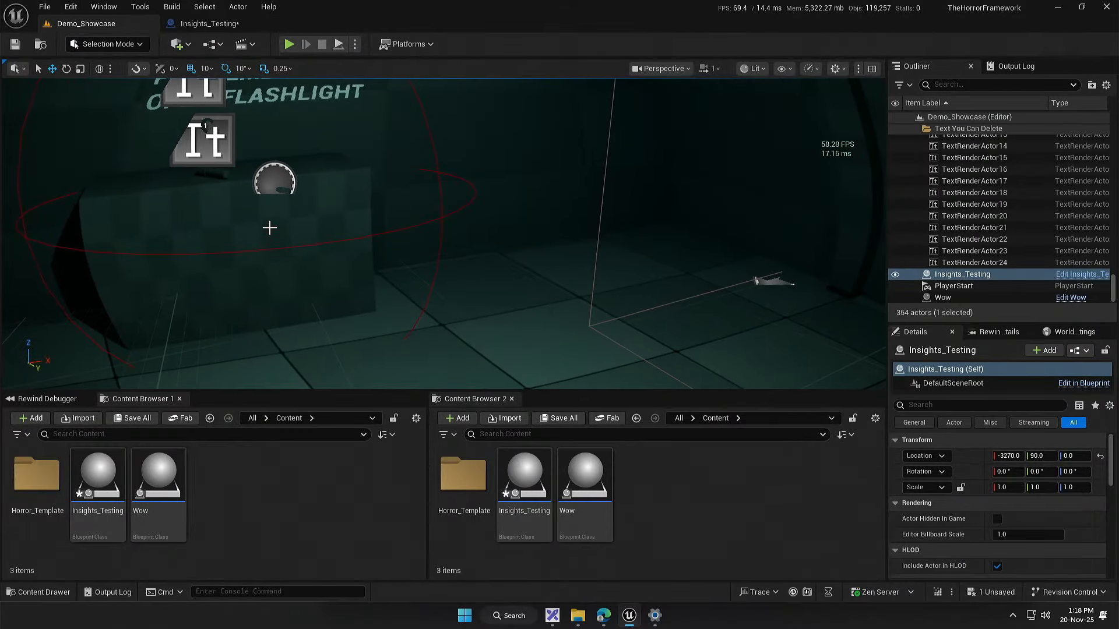
pyautogui.click(365, 227)
pyautogui.press('f')
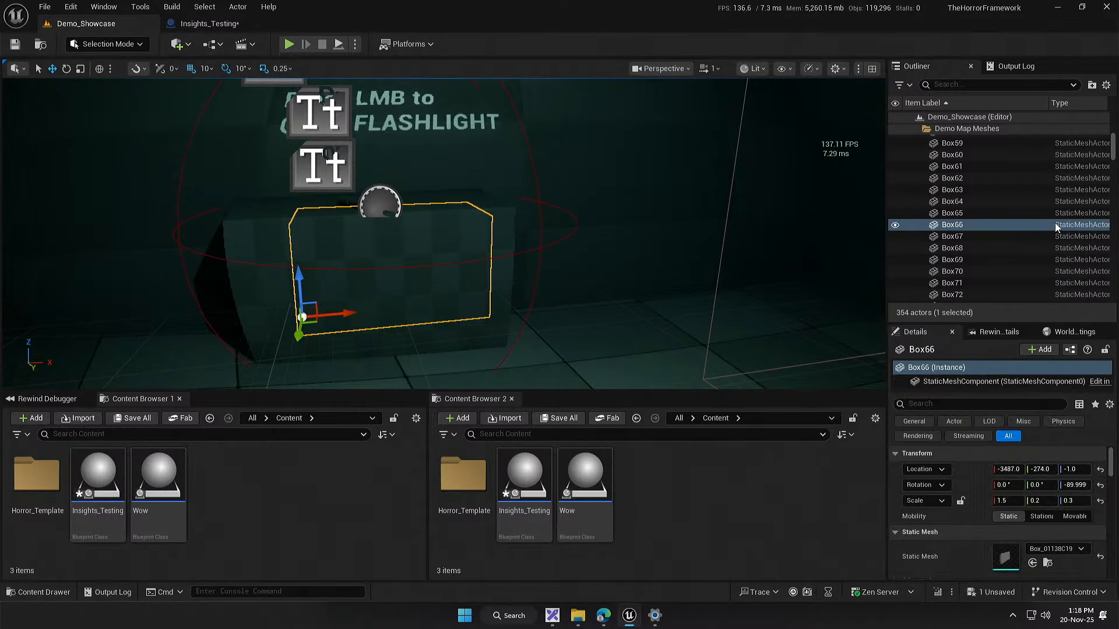
pyautogui.click(959, 411)
pyautogui.write('tag')
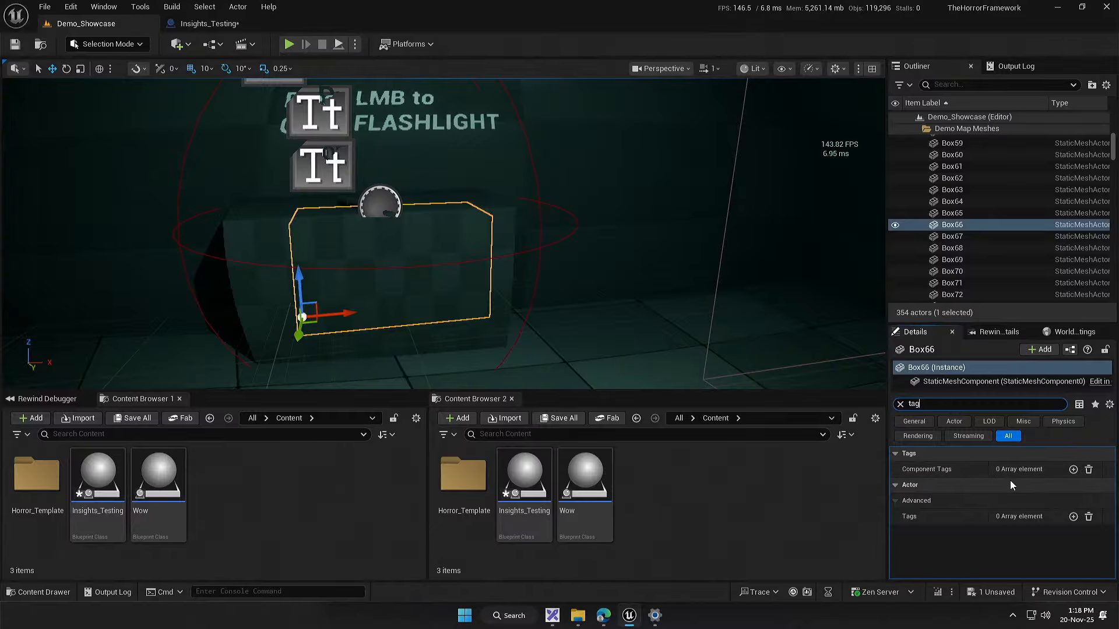
pyautogui.click(1073, 516)
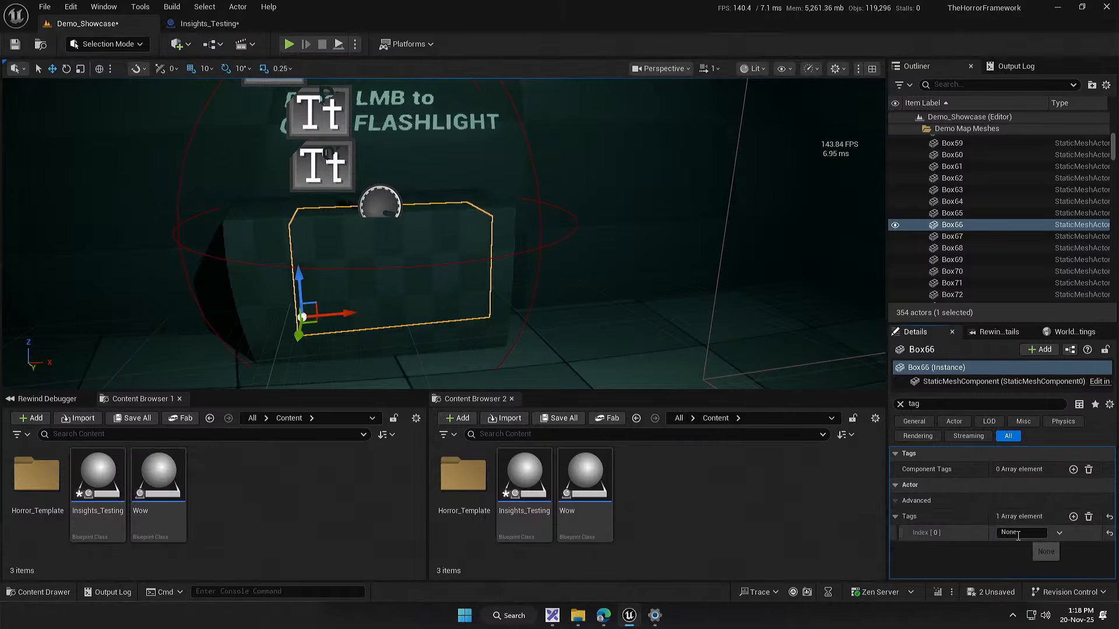
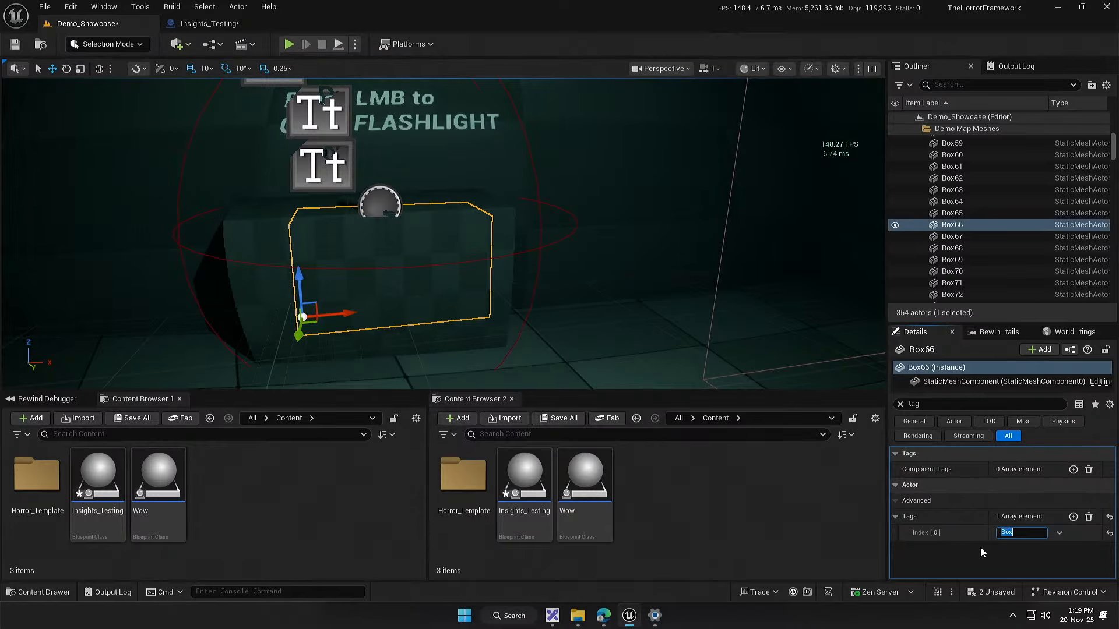
# Step: Save all modified content and return to the Insights_Testing blueprint
pyautogui.click(149, 421)
pyautogui.click(648, 442)
pyautogui.click(221, 26)
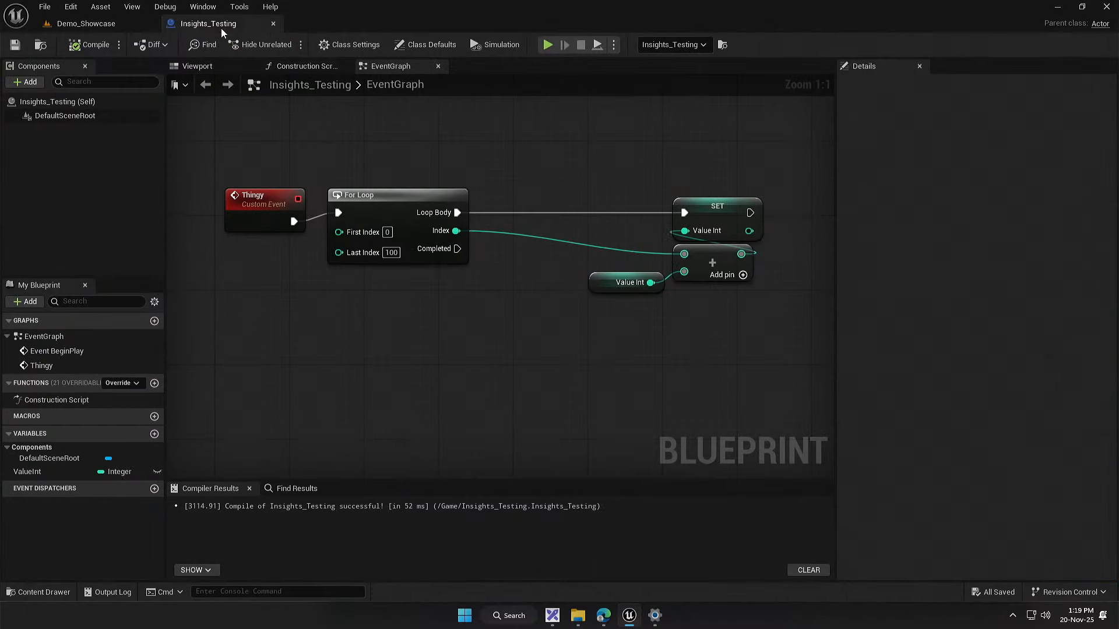
# Step: Add a Get All Actors with Tag node in the empty area below Event BeginPlay's Thingy call
pyautogui.moveTo(401, 293); pyautogui.dragTo(490, 299)
pyautogui.moveTo(388, 348); pyautogui.dragTo(440, 582)
pyautogui.moveTo(358, 174); pyautogui.dragTo(320, 161)
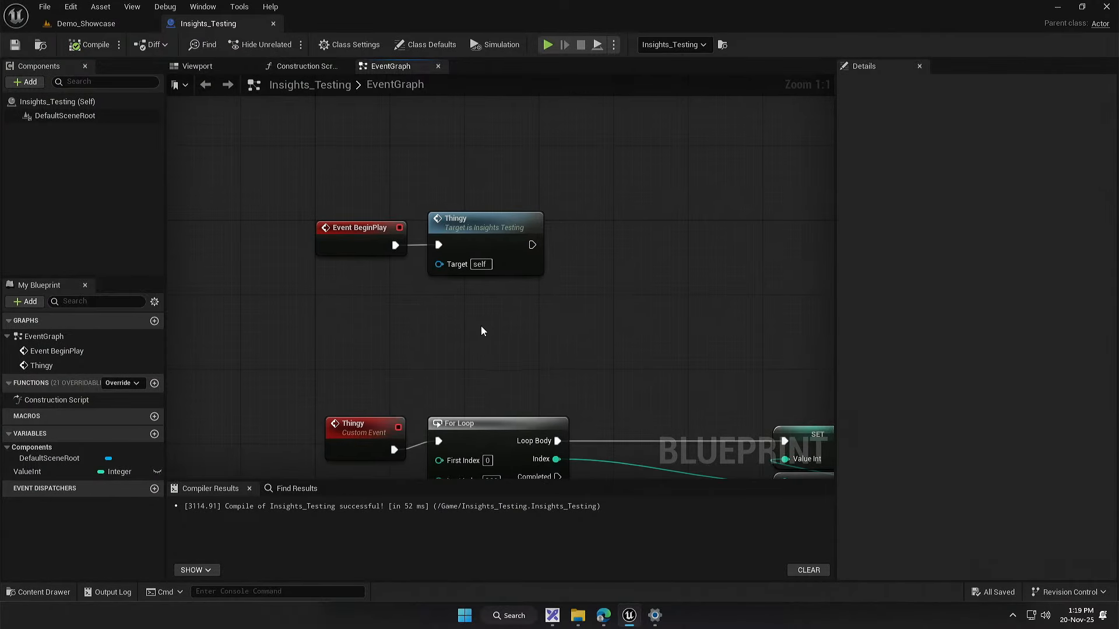
pyautogui.rightClick(482, 327)
pyautogui.write('get act')
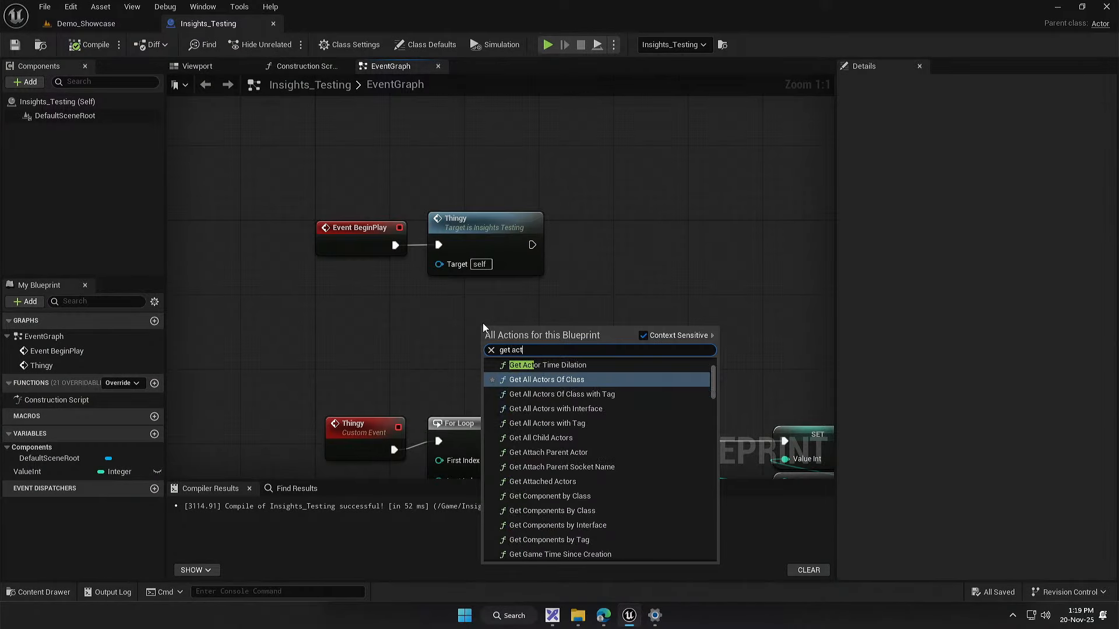
pyautogui.write('or tag')
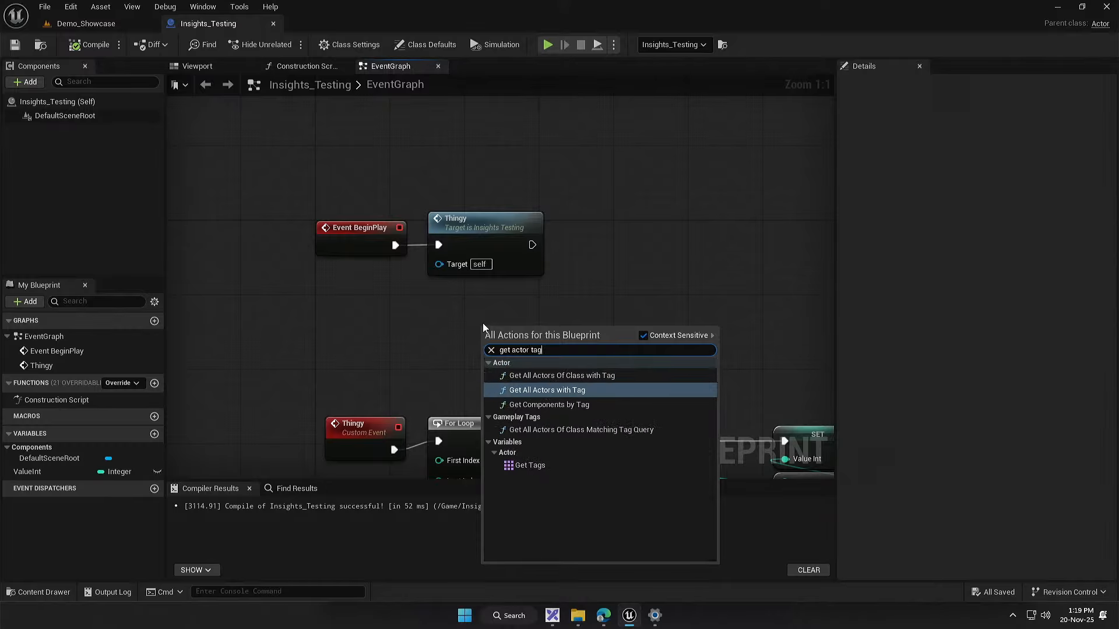
pyautogui.click(560, 389)
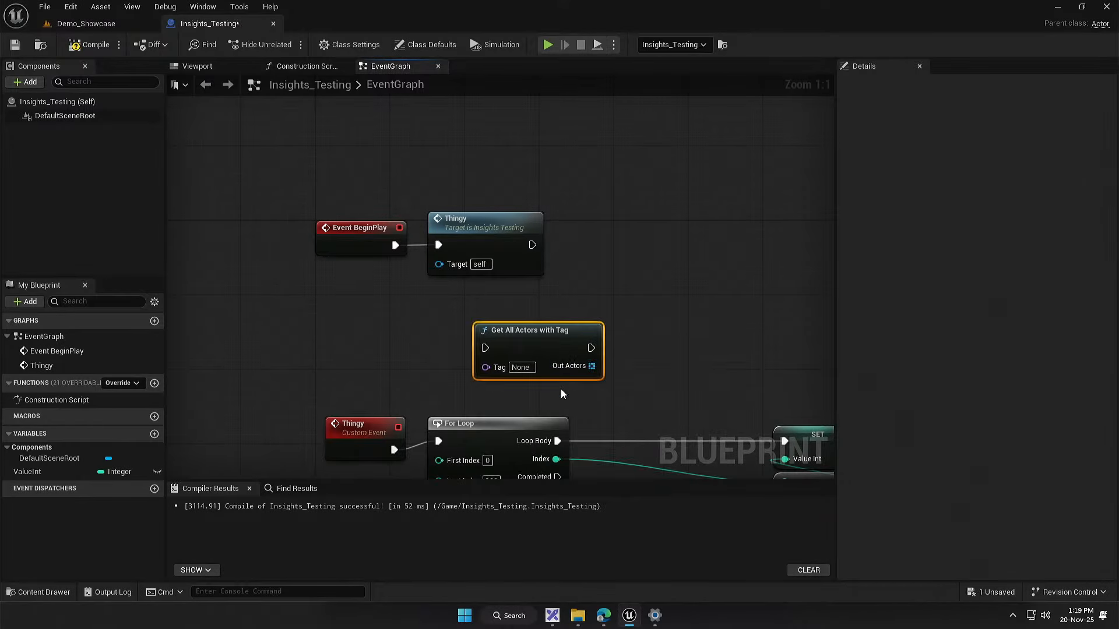
# Step: Place Get All Actors with Tag after the Thingy call, wire it into the execution chain, and set its Tag to Box
pyautogui.moveTo(543, 328); pyautogui.dragTo(633, 232)
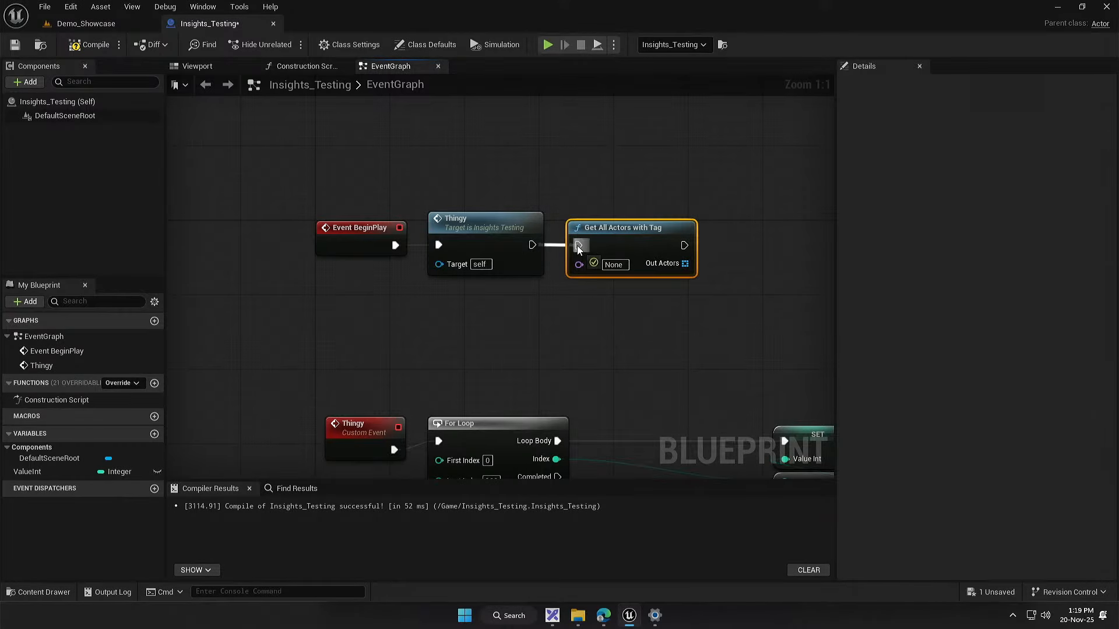
pyautogui.moveTo(577, 246); pyautogui.dragTo(577, 246)
pyautogui.click(613, 264)
pyautogui.write('Box')
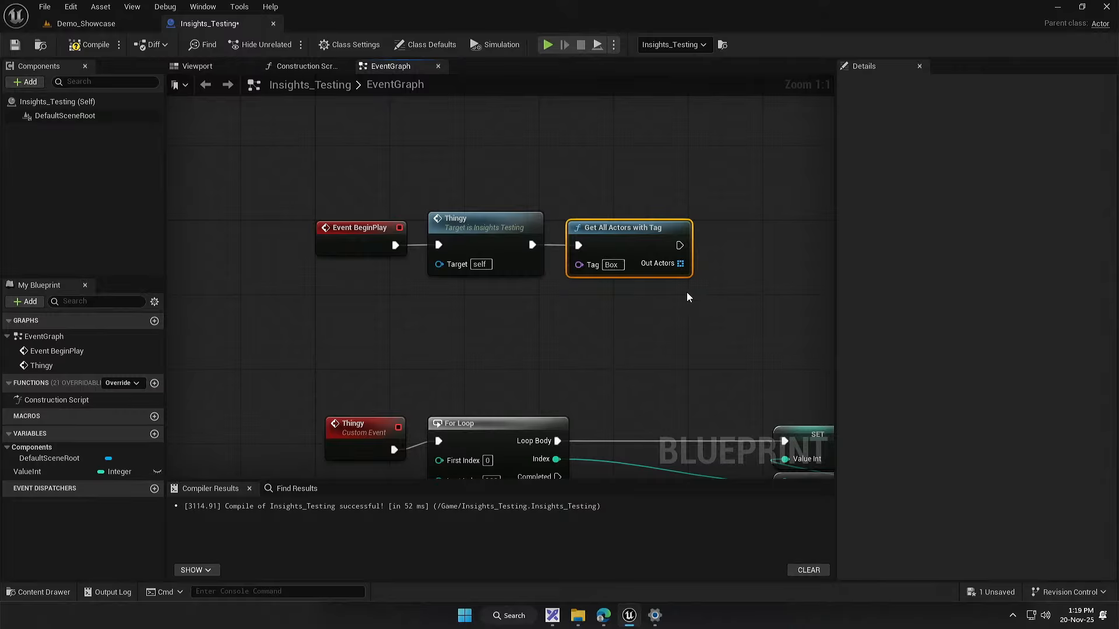
# Step: Add a Print String node beside Get All Actors with Tag and connect it to that node's execution output
pyautogui.moveTo(687, 292); pyautogui.dragTo(427, 316)
pyautogui.rightClick(481, 321)
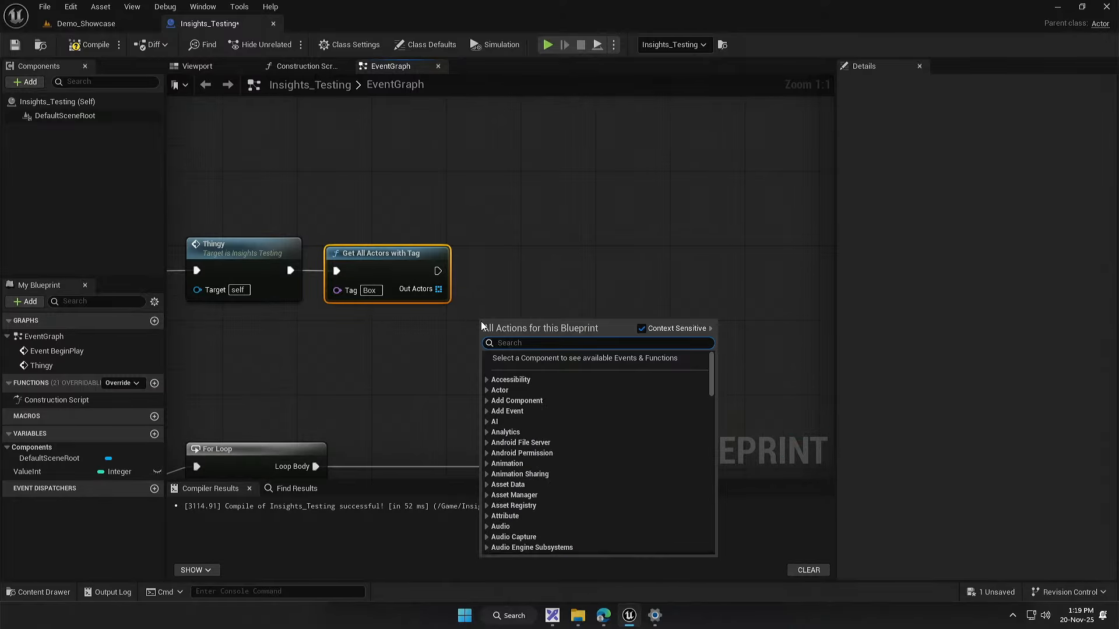
pyautogui.write('print')
pyautogui.press('Return')
pyautogui.moveTo(480, 321); pyautogui.dragTo(536, 256)
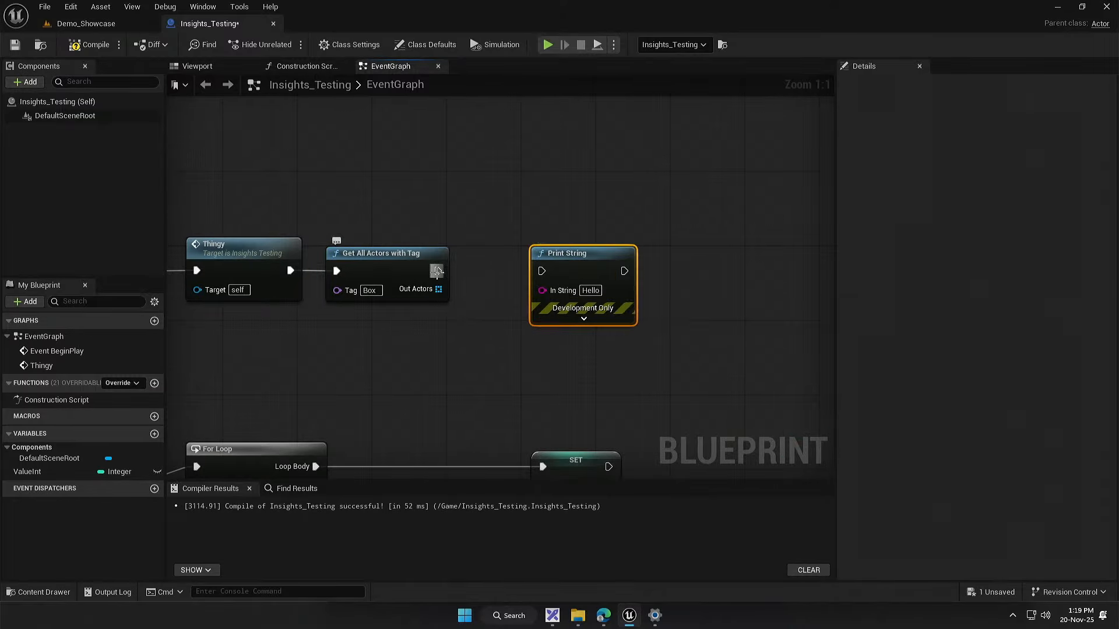
# Step: Add a Length node to the Out Actors array and feed its result into Print String's In String
pyautogui.moveTo(402, 330); pyautogui.dragTo(401, 333)
pyautogui.write('get leng')
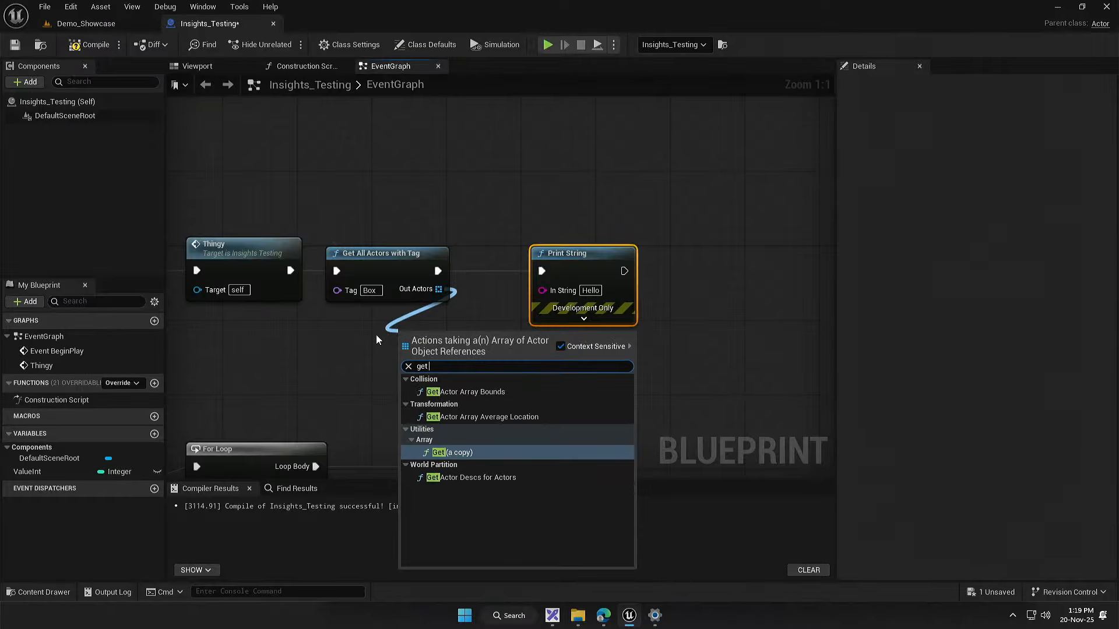
pyautogui.press('BackSpace')
pyautogui.press('BackSpace')
pyautogui.press('BackSpace')
pyautogui.press('BackSpace')
pyautogui.press('BackSpace')
pyautogui.press('BackSpace')
pyautogui.press('BackSpace')
pyautogui.press('BackSpace')
pyautogui.write('leng')
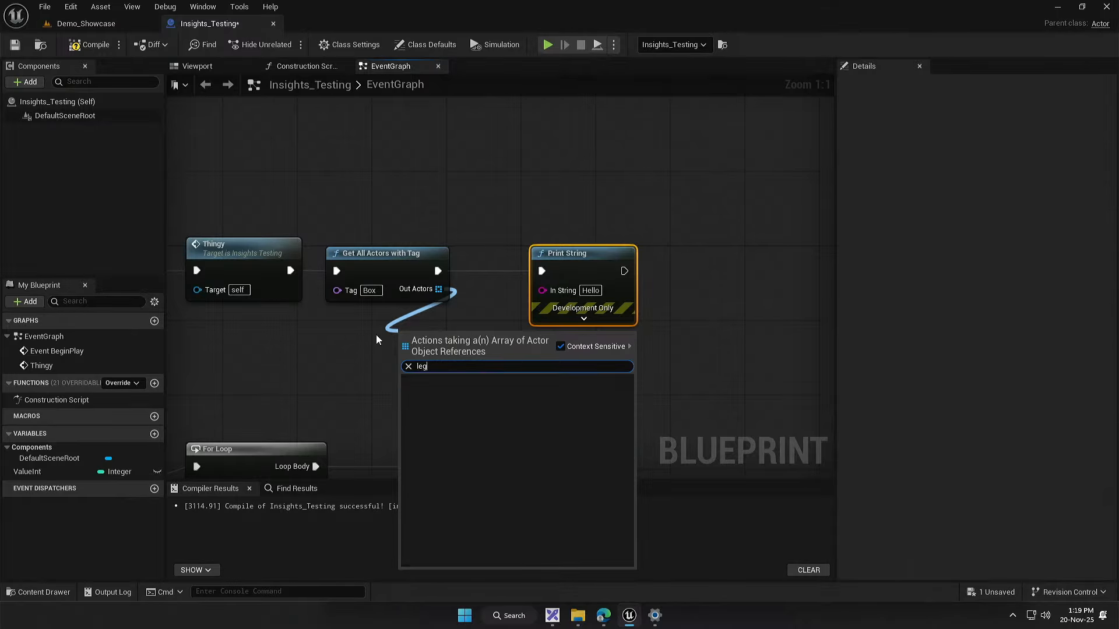
pyautogui.press('Return')
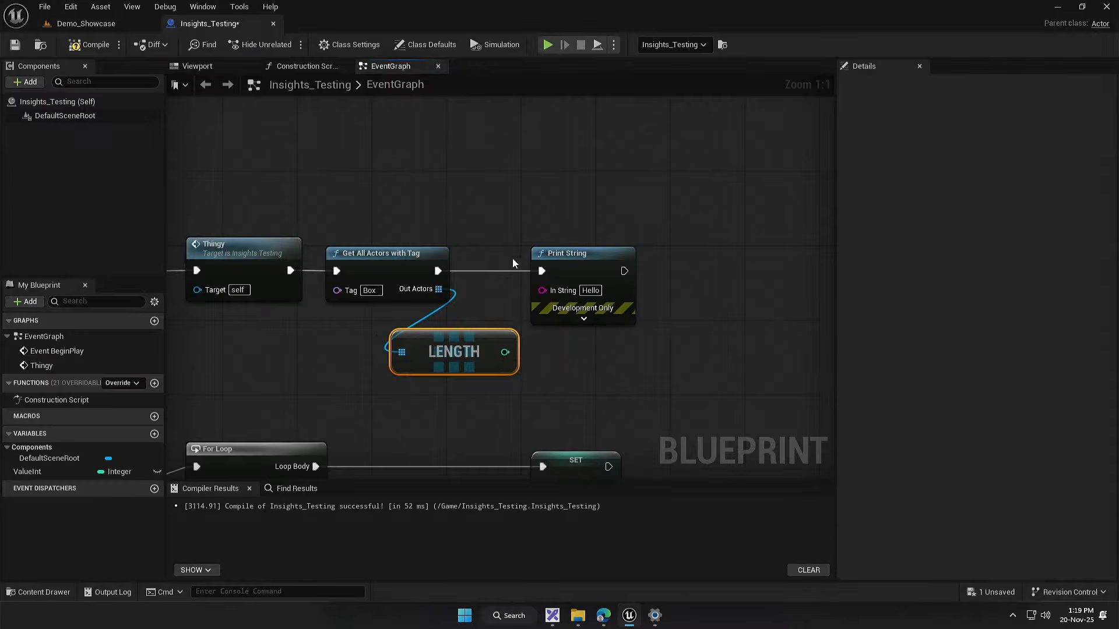
pyautogui.moveTo(504, 352); pyautogui.dragTo(542, 290)
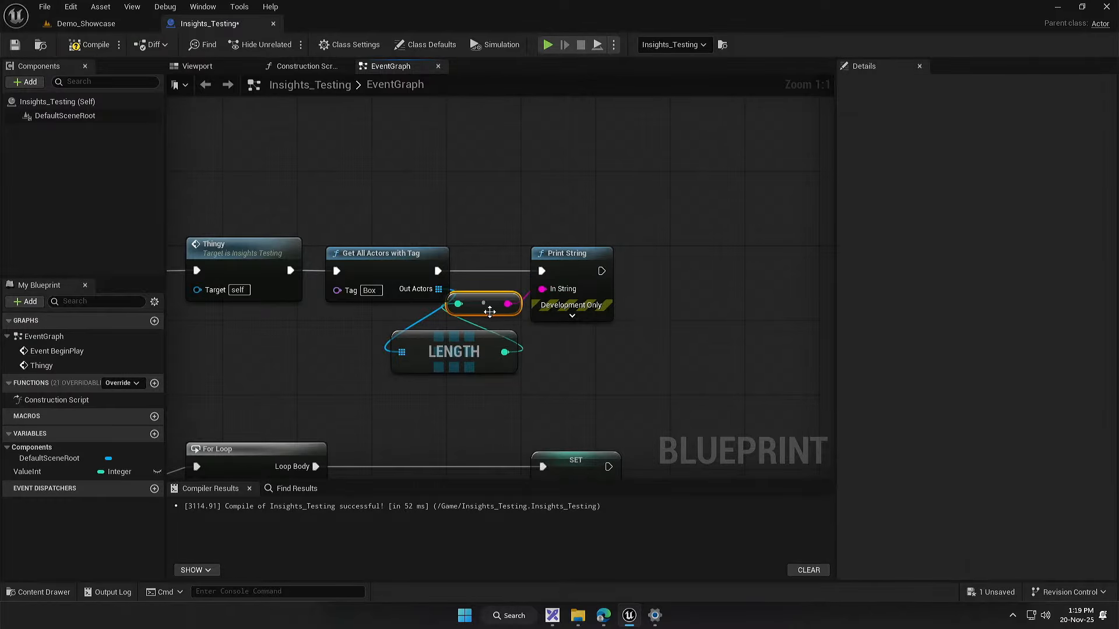
# Step: Play the Demo_Showcase level to check the printed actor count, stop the session, and return to the Insights_Testing graph
pyautogui.click(100, 25)
pyautogui.click(289, 44)
pyautogui.press('super')
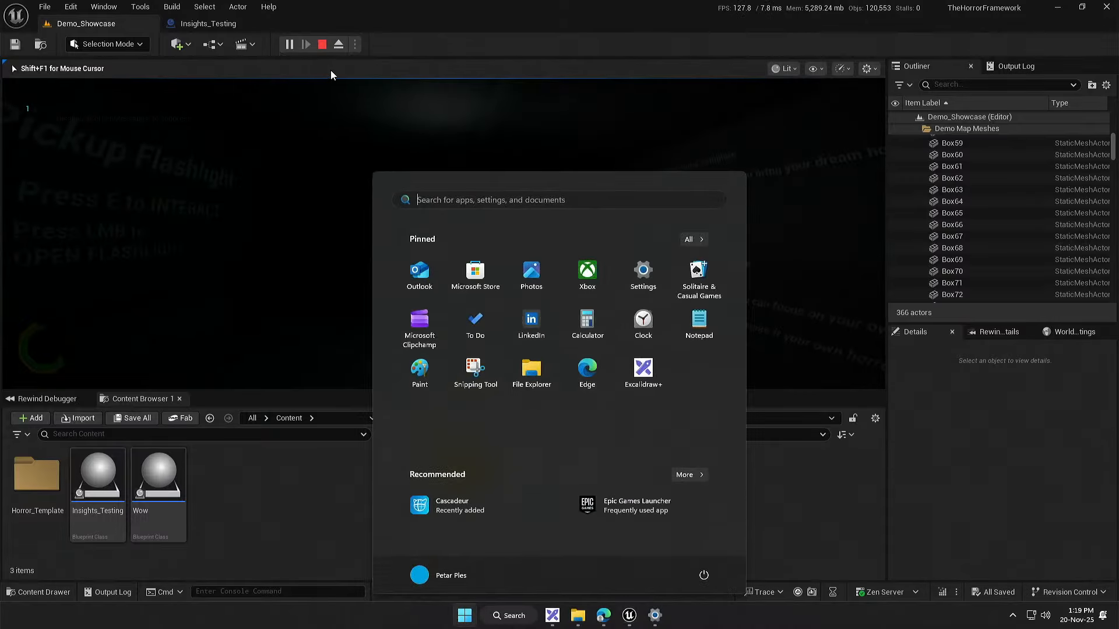
pyautogui.click(323, 44)
pyautogui.click(208, 23)
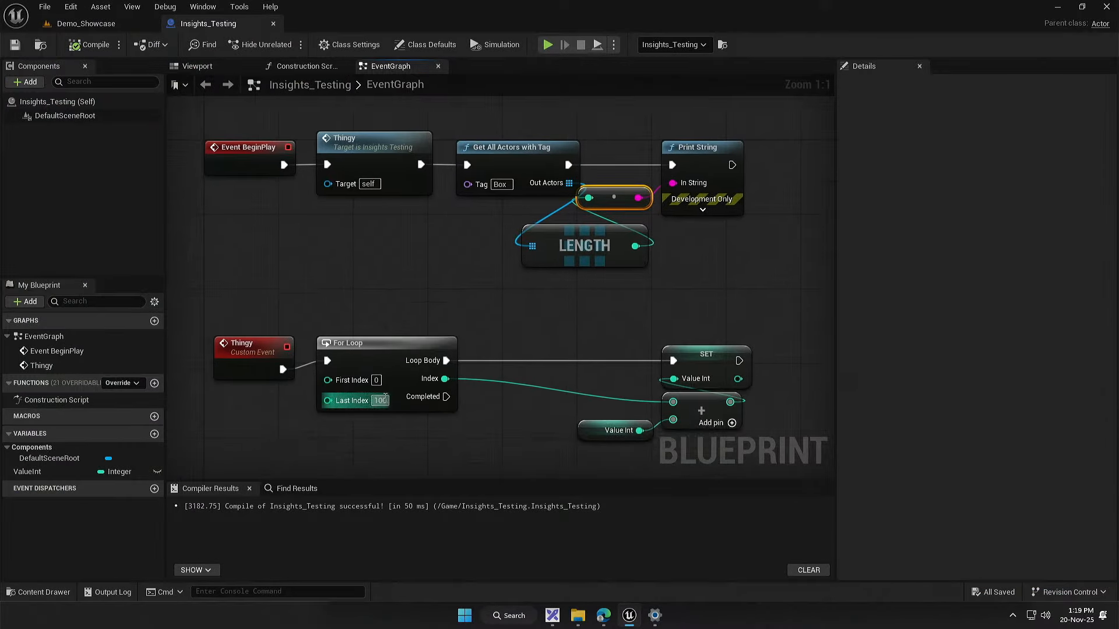
# Step: Detach Get All Actors with Tag from the Thingy call and delete the Print String and conversion nodes
pyautogui.click(385, 431)
pyautogui.moveTo(513, 443); pyautogui.dragTo(466, 446)
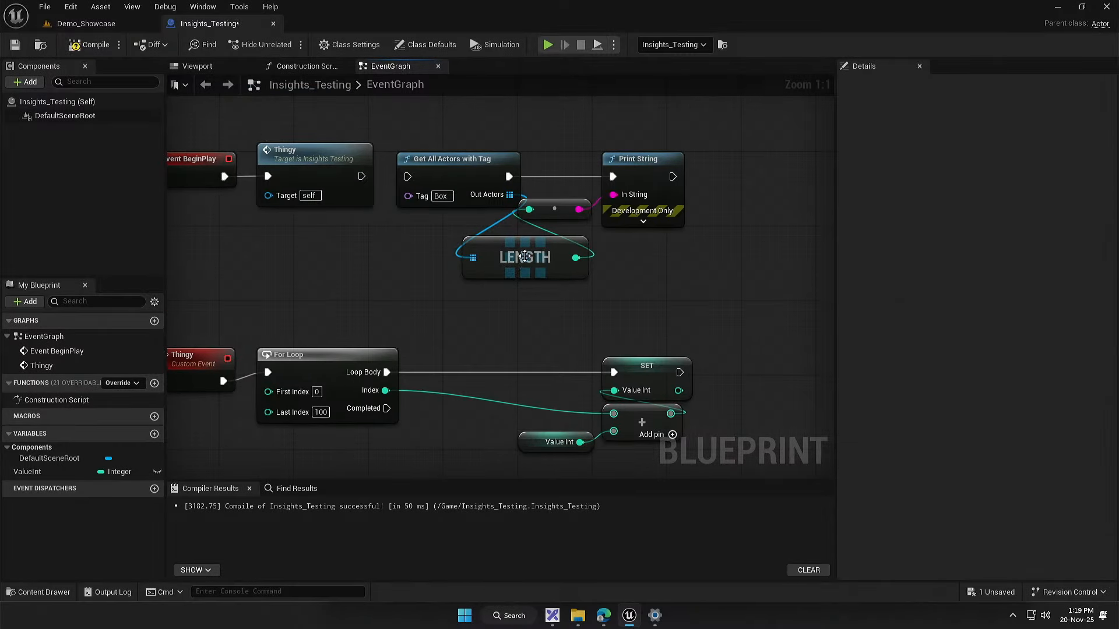
pyautogui.press('Delete')
pyautogui.moveTo(674, 252); pyautogui.dragTo(624, 169)
pyautogui.moveTo(462, 162); pyautogui.dragTo(432, 234)
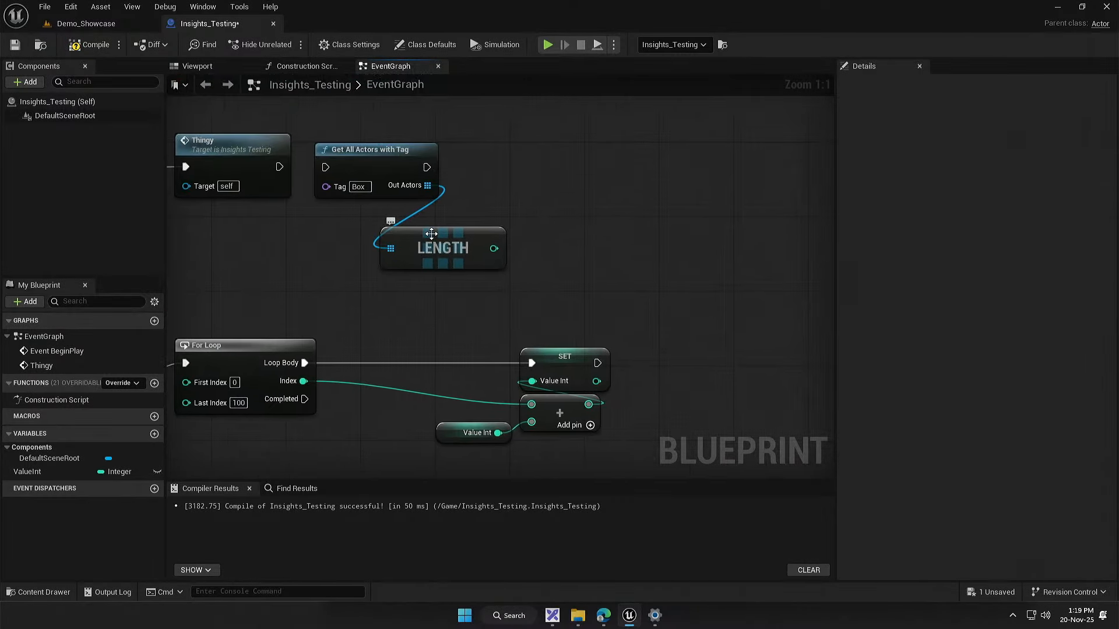
# Step: Move Get All Actors with Tag down between the For Loop and SET, and wire the loop's Loop Body into it
pyautogui.moveTo(393, 178); pyautogui.dragTo(401, 364)
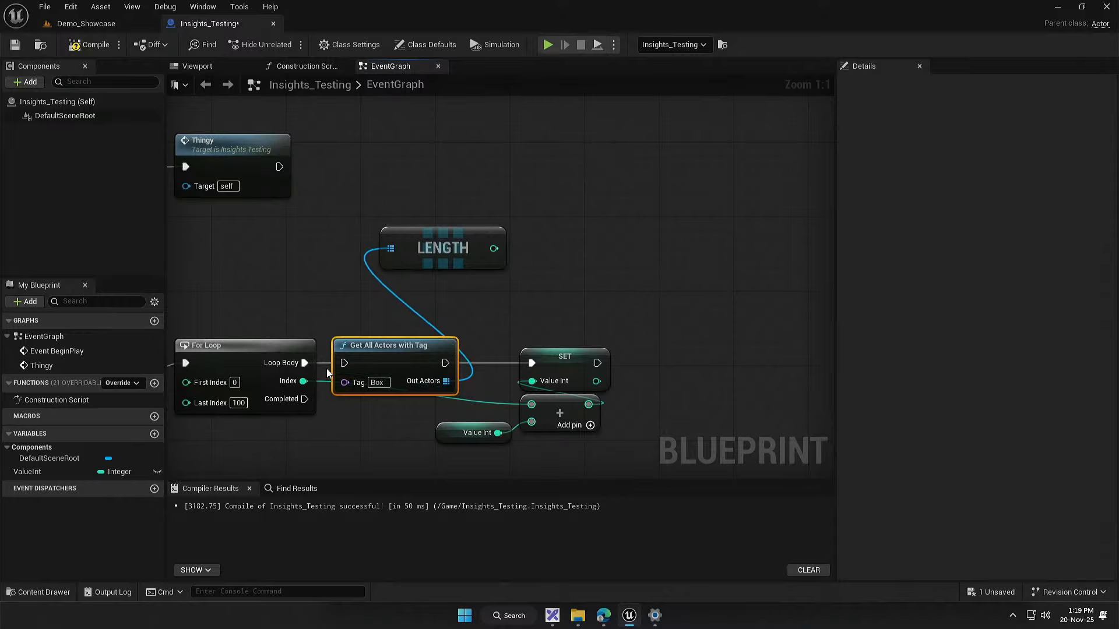
pyautogui.moveTo(305, 364); pyautogui.dragTo(345, 364)
pyautogui.moveTo(412, 374); pyautogui.dragTo(287, 299)
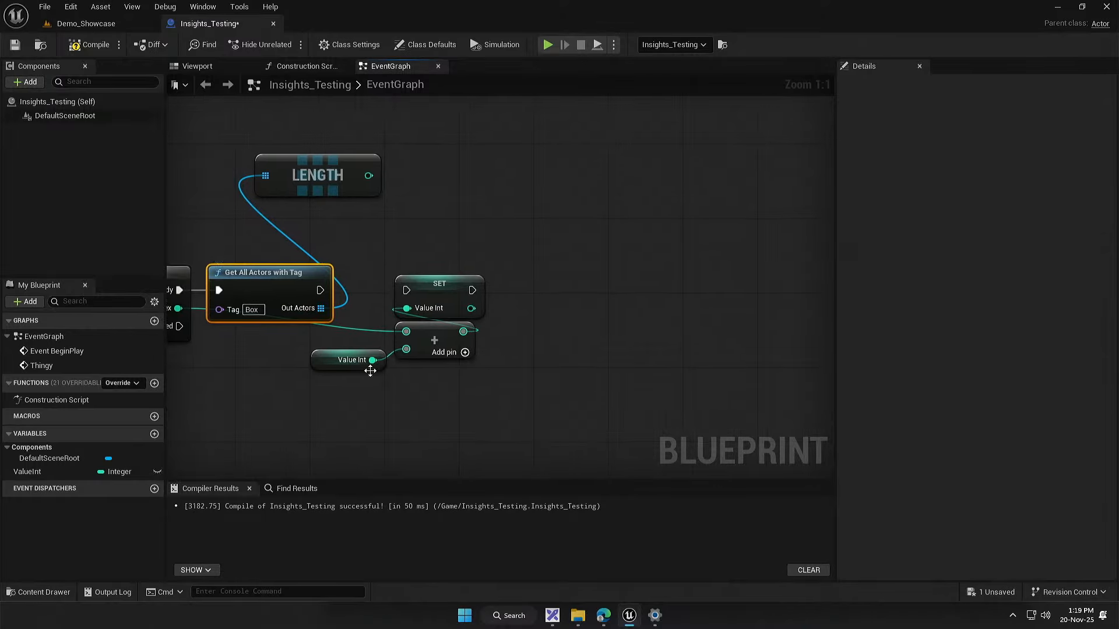
# Step: Change the ValueInt variable's type to Vector, accept the type change, and dismiss the resulting reference search
pyautogui.moveTo(339, 418); pyautogui.dragTo(386, 383)
pyautogui.click(62, 471)
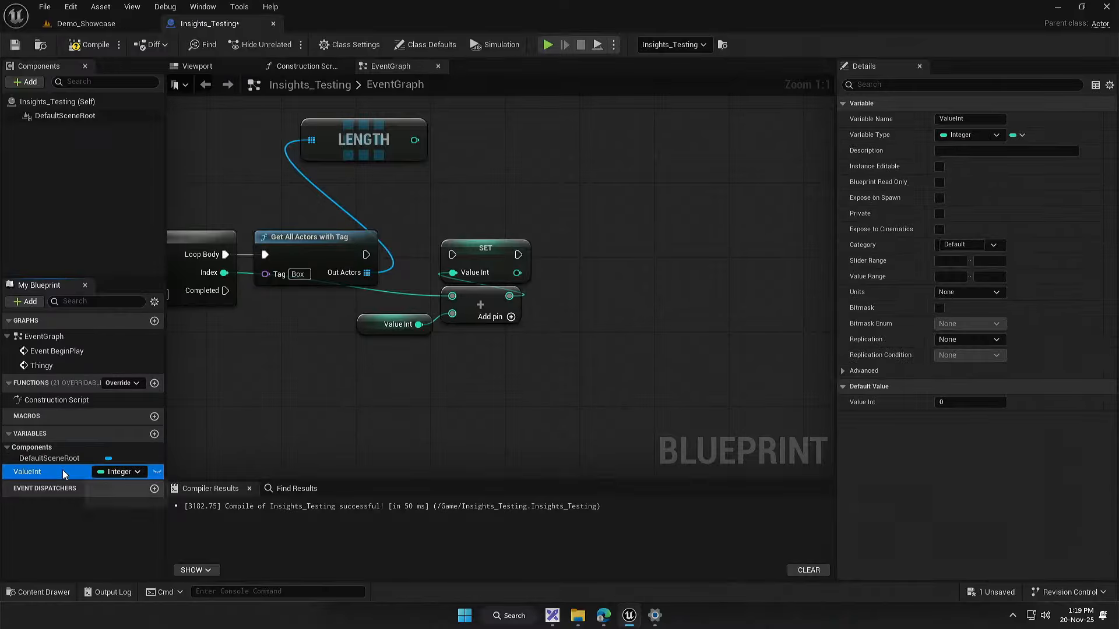
pyautogui.click(109, 471)
pyautogui.click(151, 346)
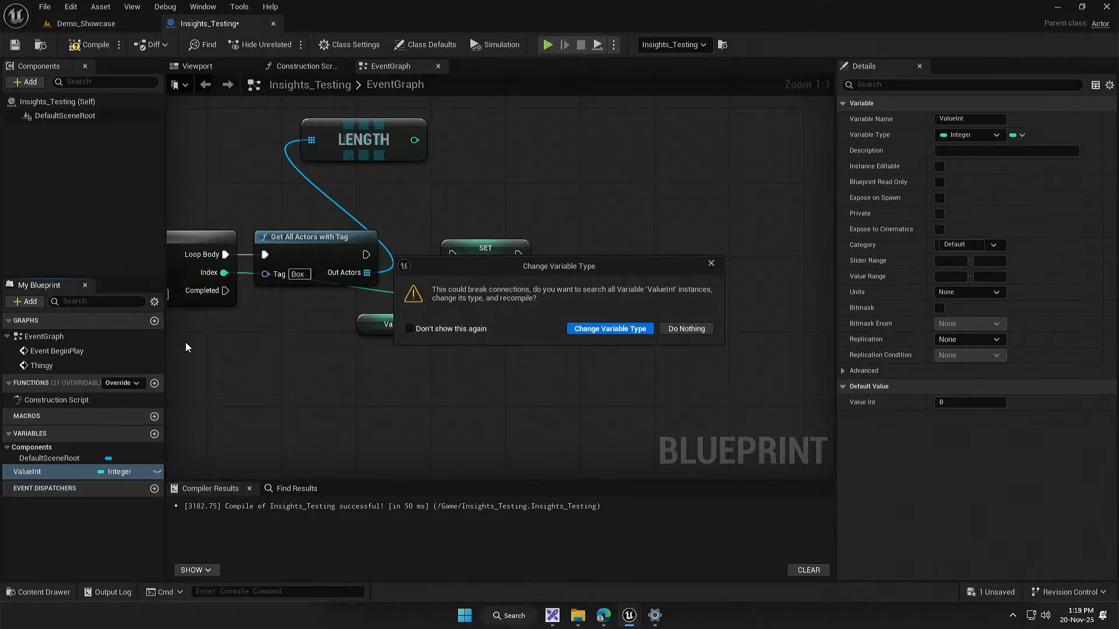
pyautogui.click(648, 331)
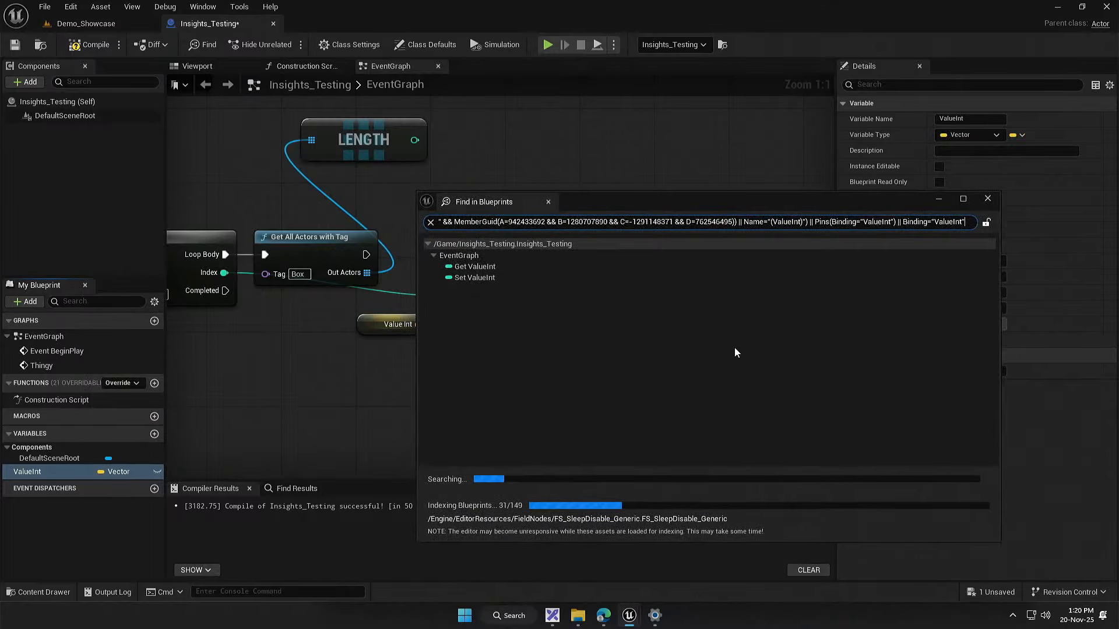
pyautogui.click(987, 199)
# Step: Turn the ValueInt variable into an array, accept the type change, and dismiss the reference search
pyautogui.click(1022, 134)
pyautogui.click(1034, 157)
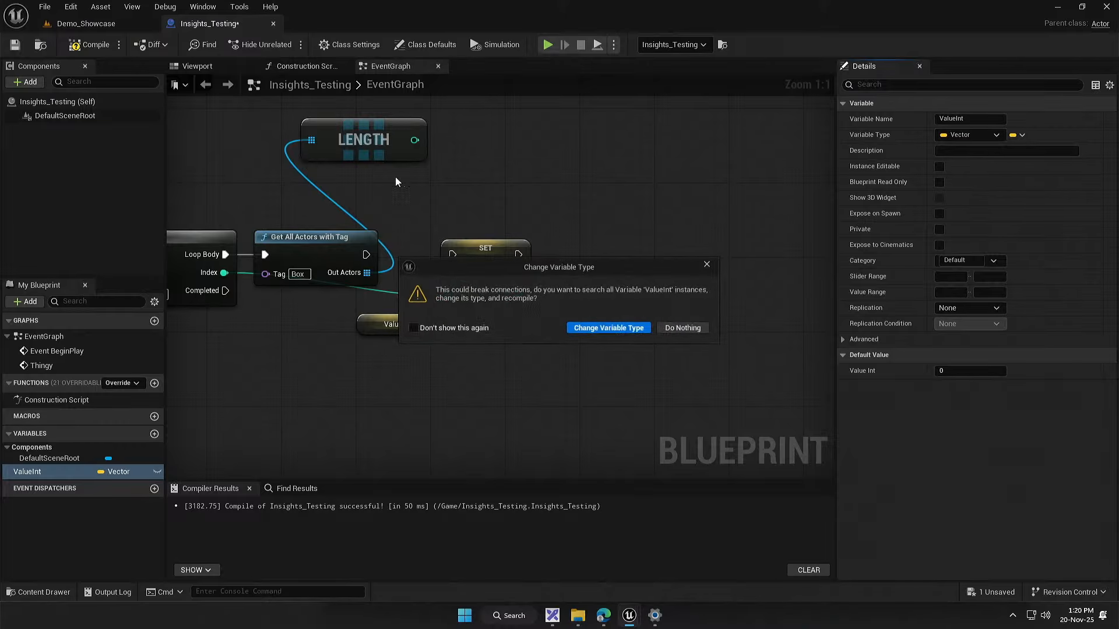
pyautogui.click(600, 331)
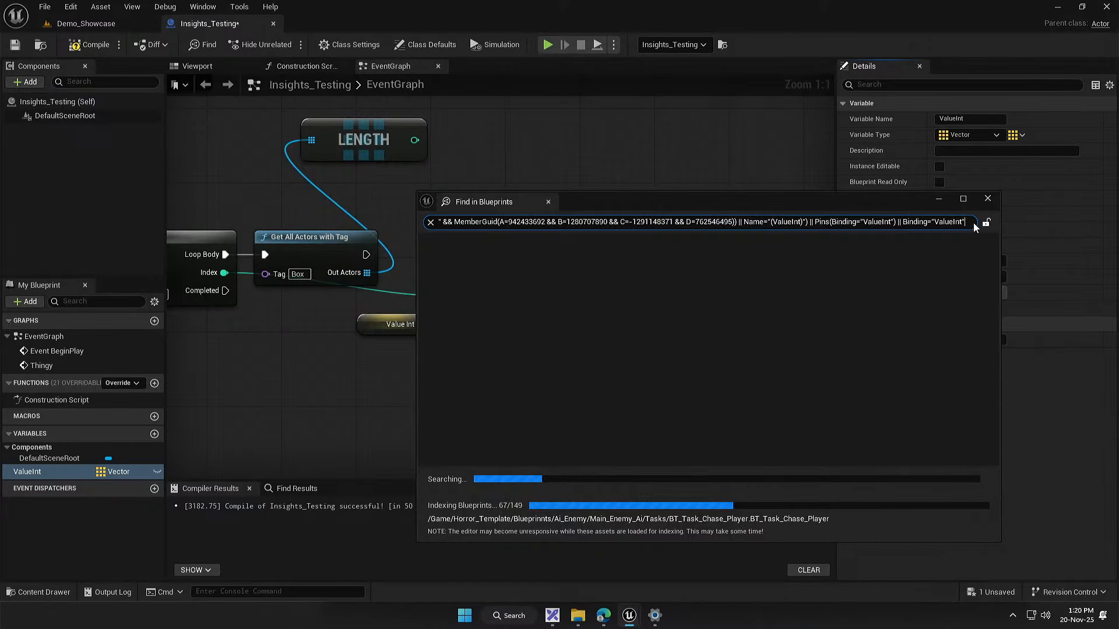
pyautogui.click(987, 198)
# Step: Delete the Add node under SET and the Length node attached to Out Actors
pyautogui.press('Delete')
pyautogui.moveTo(471, 339); pyautogui.dragTo(600, 339)
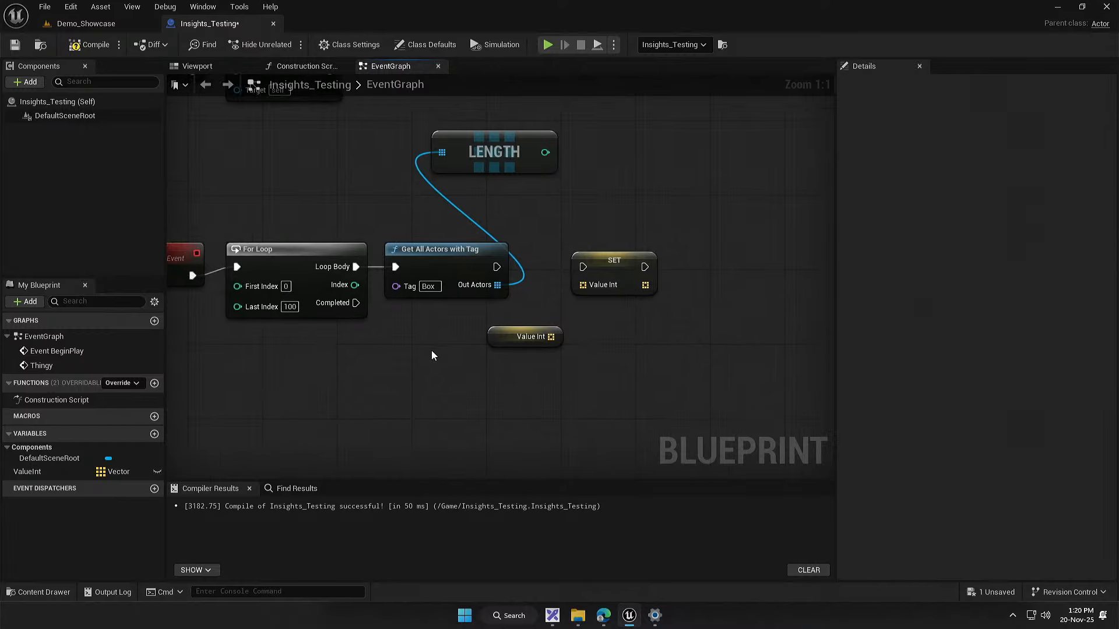
pyautogui.moveTo(433, 355); pyautogui.dragTo(522, 368)
pyautogui.moveTo(606, 339); pyautogui.dragTo(466, 358)
pyautogui.moveTo(457, 183); pyautogui.dragTo(587, 165)
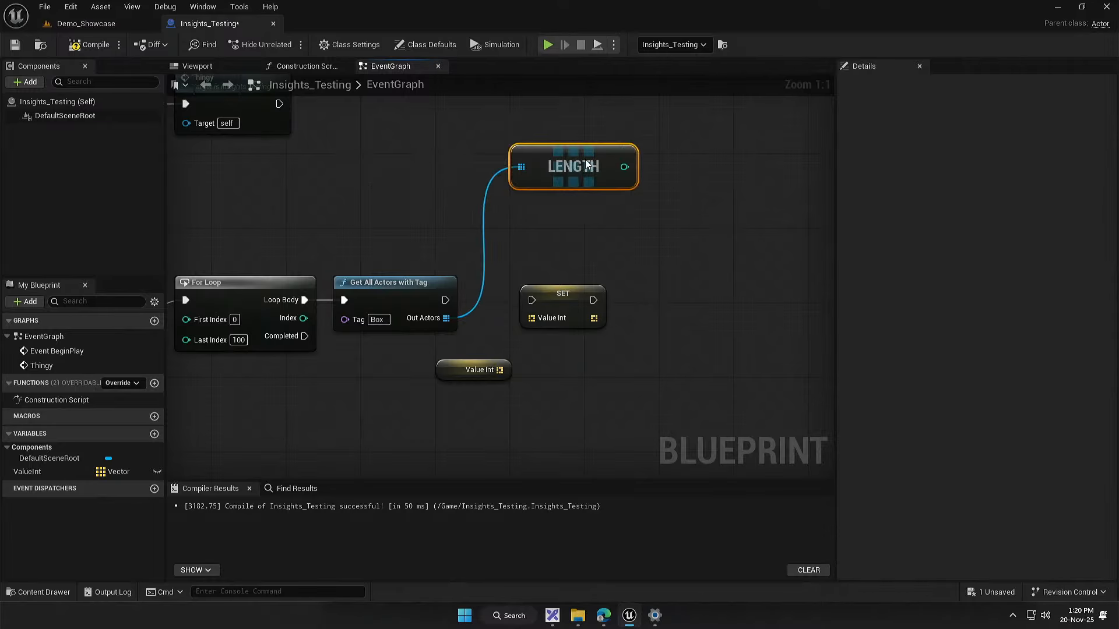
pyautogui.press('Delete')
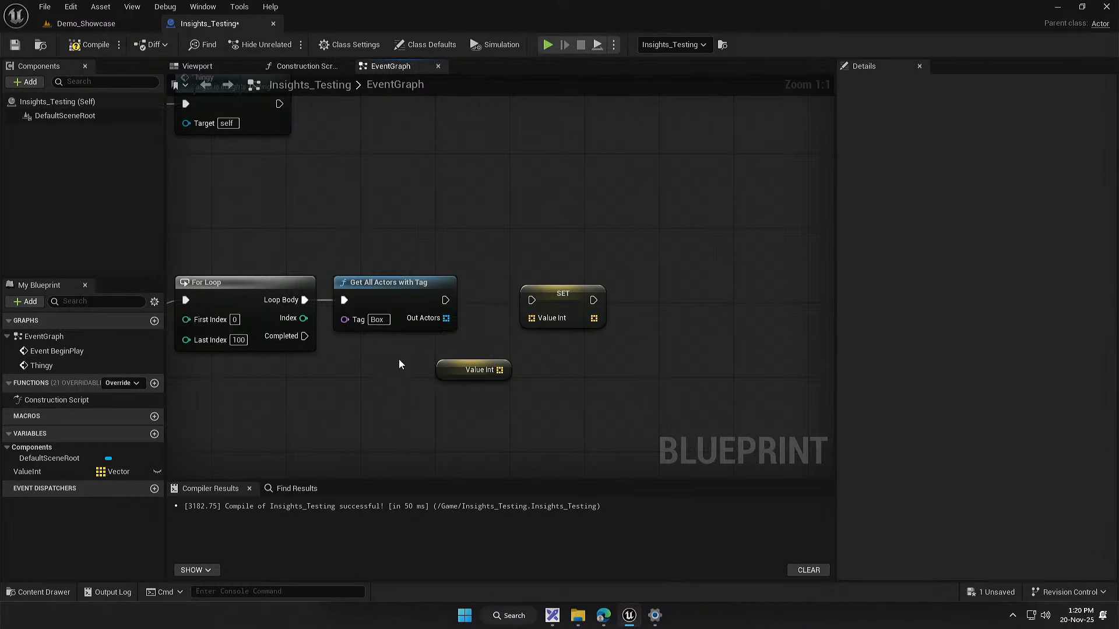
# Step: Move the Value Int and SET nodes farther right to free space after Get All Actors with Tag
pyautogui.moveTo(518, 373); pyautogui.dragTo(518, 374)
pyautogui.moveTo(491, 436); pyautogui.dragTo(723, 299)
pyautogui.click(507, 348)
pyautogui.moveTo(506, 348); pyautogui.dragTo(611, 319)
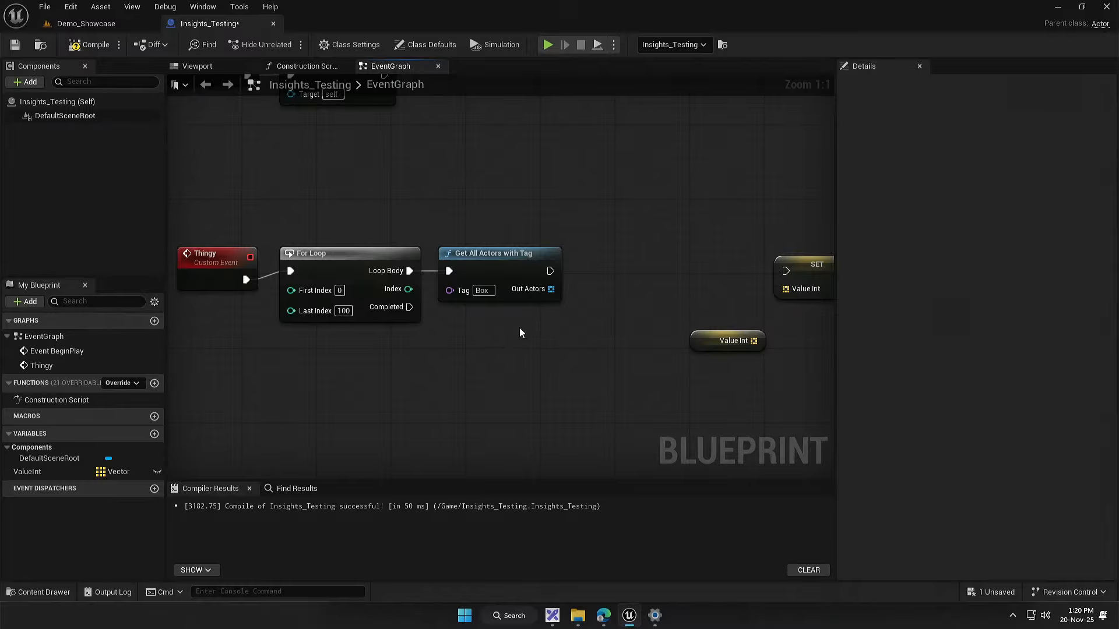
# Step: Add a For Each Loop over Out Actors and align it directly after Get All Actors with Tag
pyautogui.moveTo(550, 289); pyautogui.dragTo(530, 415)
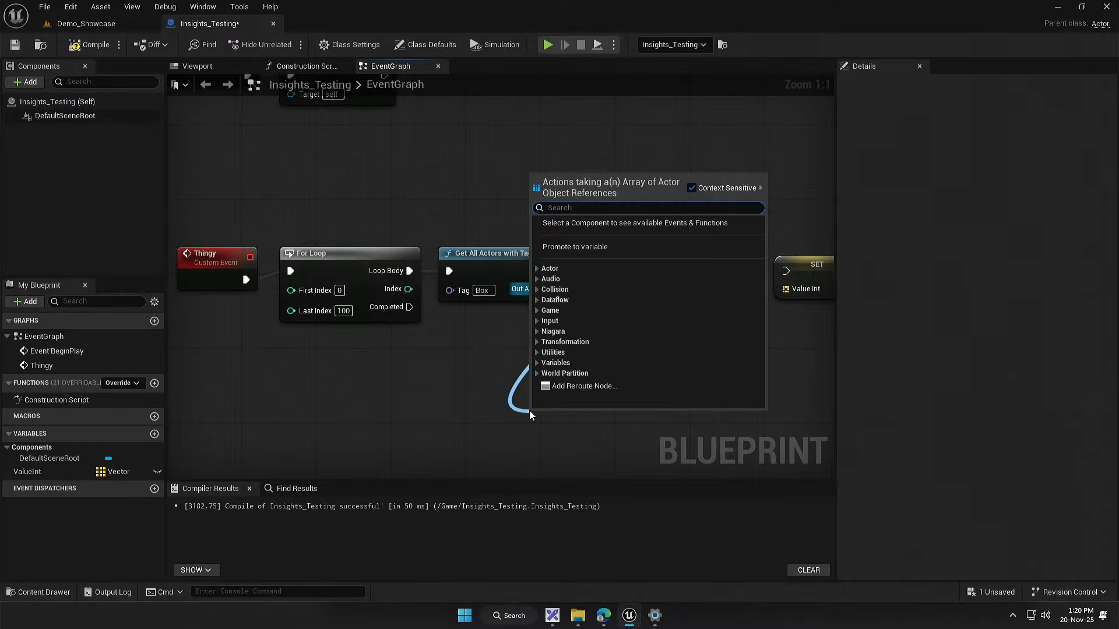
pyautogui.write('for')
pyautogui.press('Return')
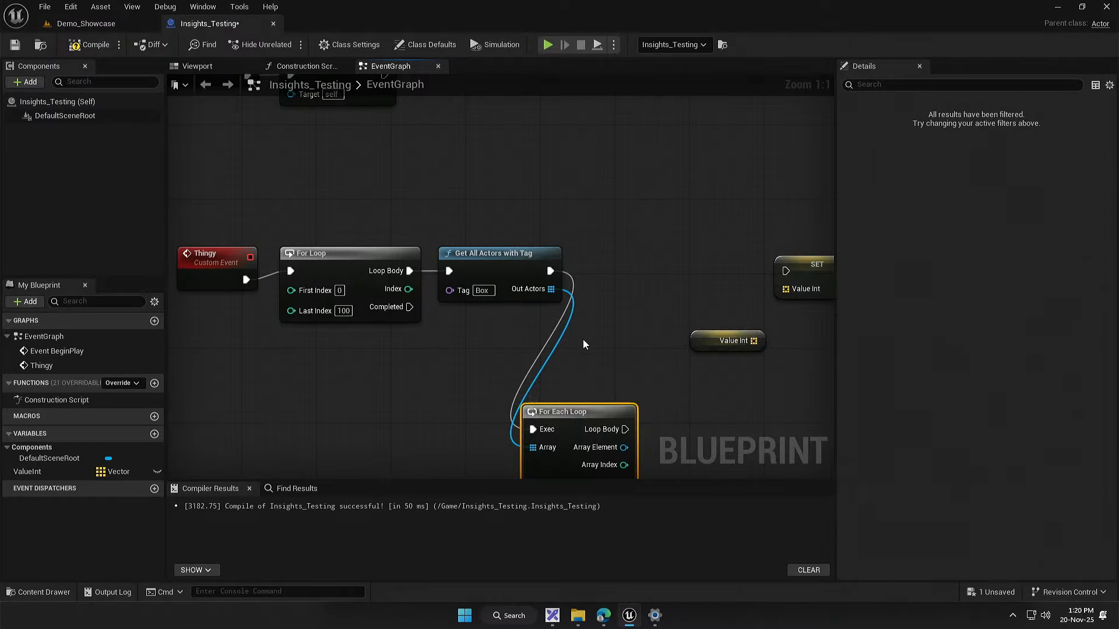
pyautogui.moveTo(582, 345); pyautogui.dragTo(513, 338)
pyautogui.moveTo(491, 402); pyautogui.dragTo(536, 247)
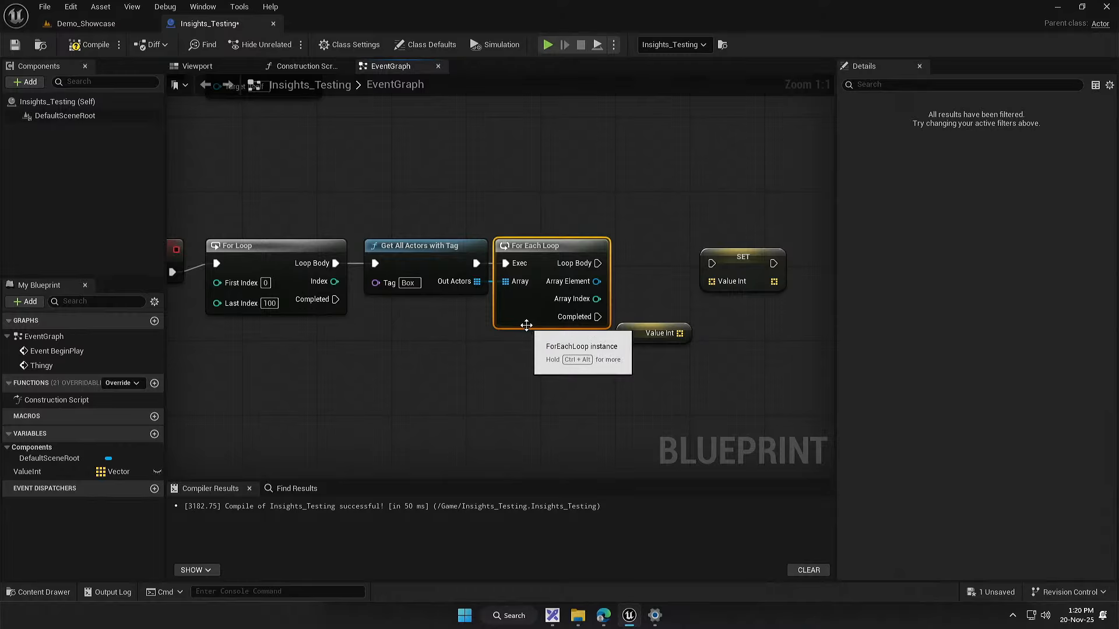
# Step: Add a Get Actor Location node targeting the For Each Loop's Array Element and place it beneath the loop
pyautogui.moveTo(602, 350); pyautogui.dragTo(514, 357)
pyautogui.click(557, 344)
pyautogui.moveTo(507, 288); pyautogui.dragTo(556, 241)
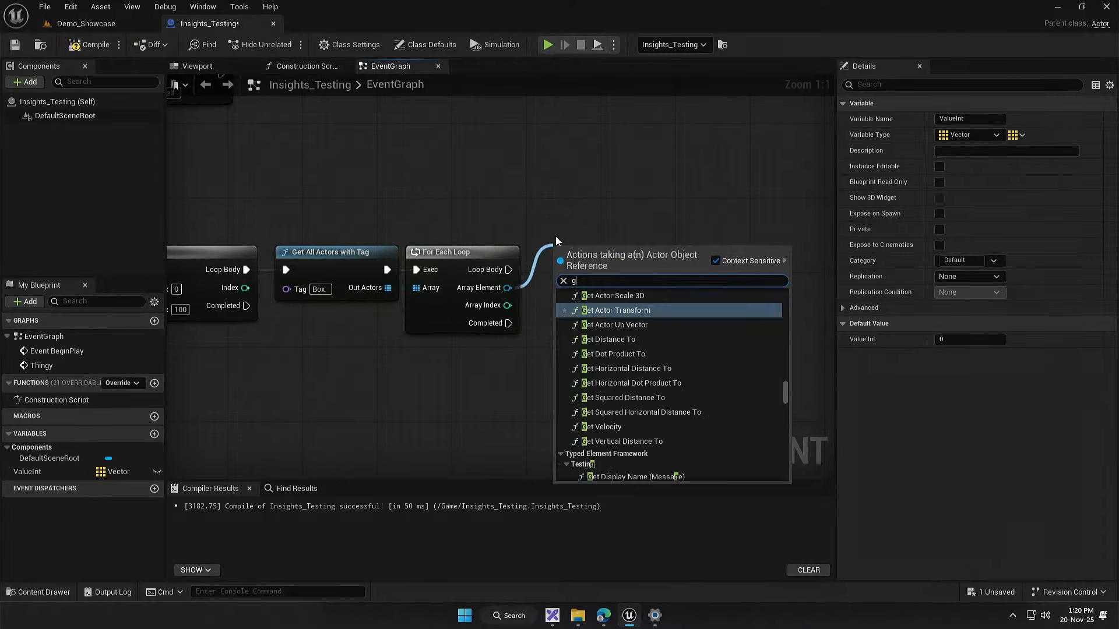
pyautogui.write('get actor lo')
pyautogui.press('Return')
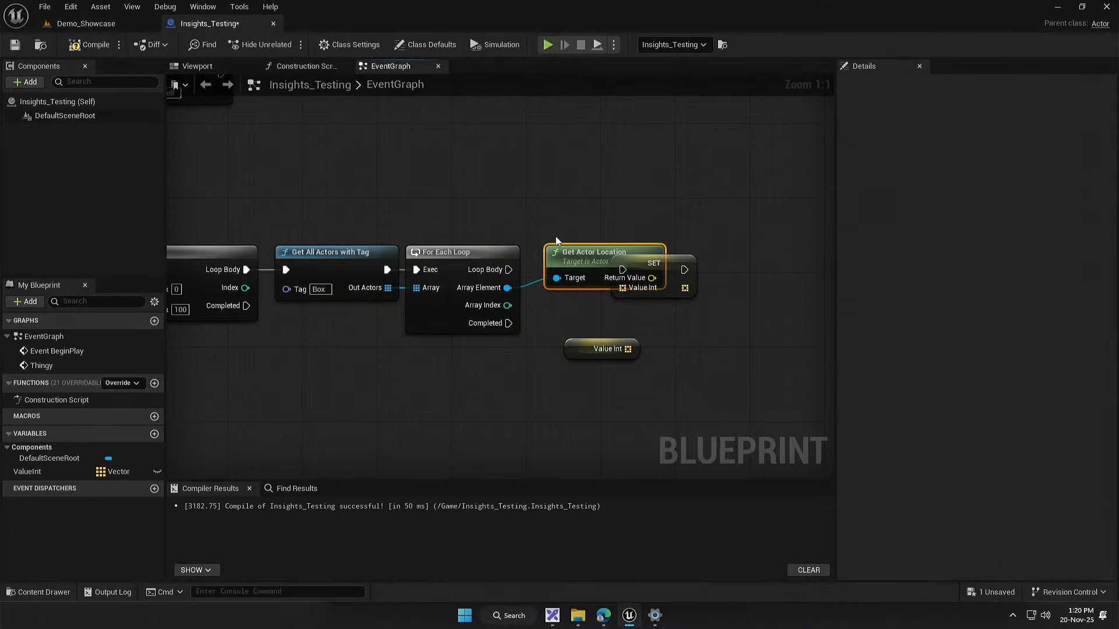
pyautogui.moveTo(591, 259); pyautogui.dragTo(392, 384)
pyautogui.click(437, 388)
pyautogui.moveTo(575, 260); pyautogui.dragTo(407, 363)
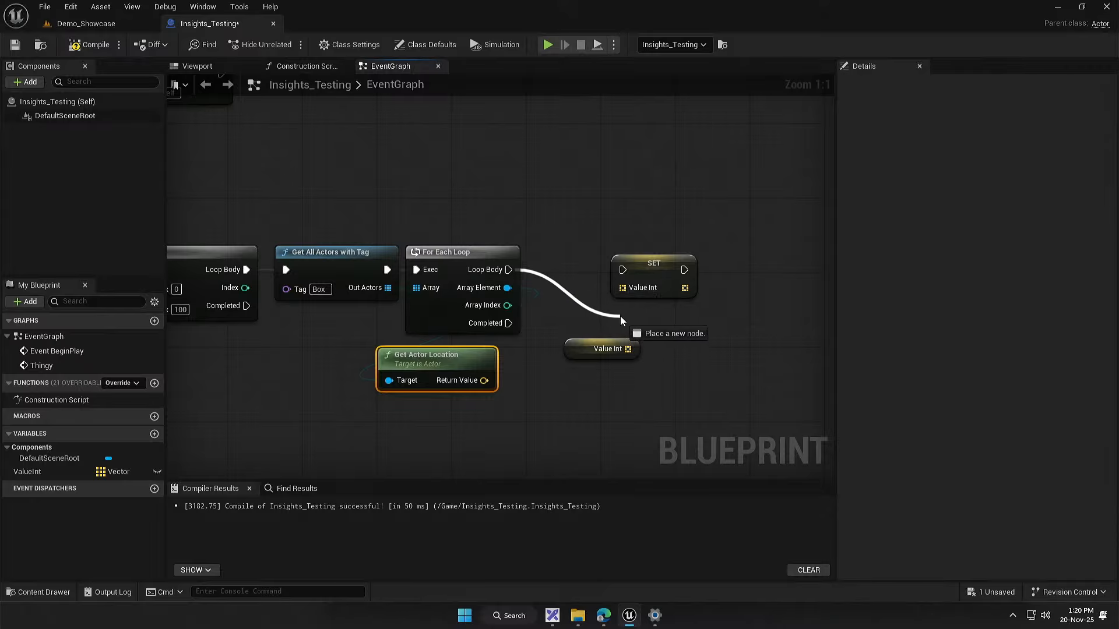
# Step: Add an array Add node fed by Value Int after the For Each Loop, and delete the SET node
pyautogui.click(601, 323)
pyautogui.moveTo(620, 317); pyautogui.dragTo(590, 256)
pyautogui.write('add')
pyautogui.click(820, 448)
pyautogui.click(664, 279)
pyautogui.press('Delete')
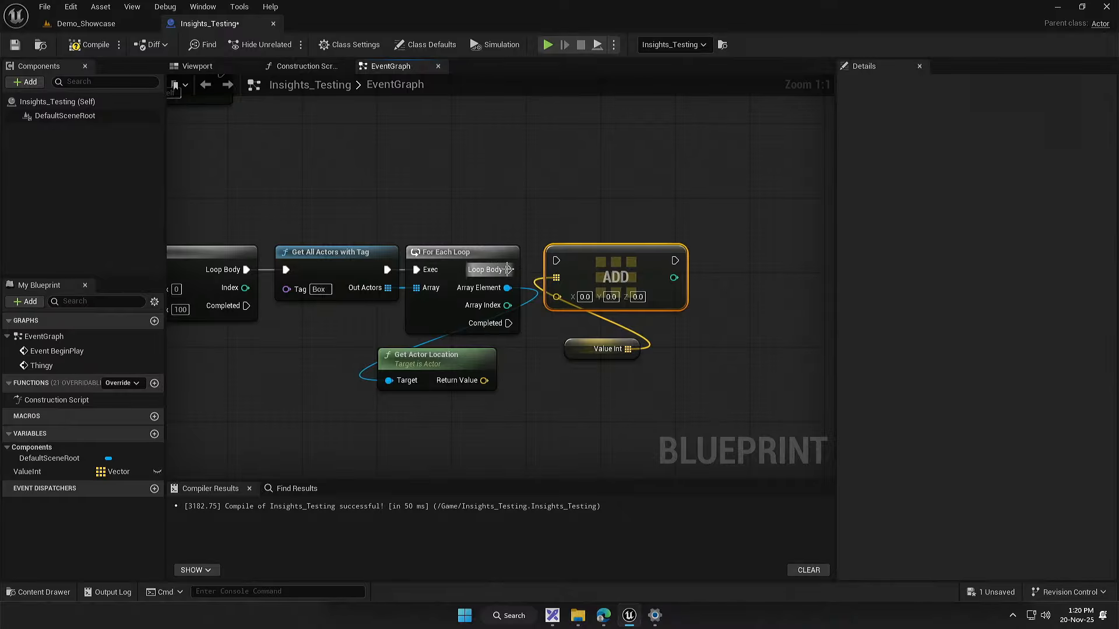
# Step: Wire the For Each Loop's Loop Body and Get Actor Location's Return Value into the Add node, tucking Value Int and Get Actor Location closer
pyautogui.moveTo(594, 352); pyautogui.dragTo(577, 329)
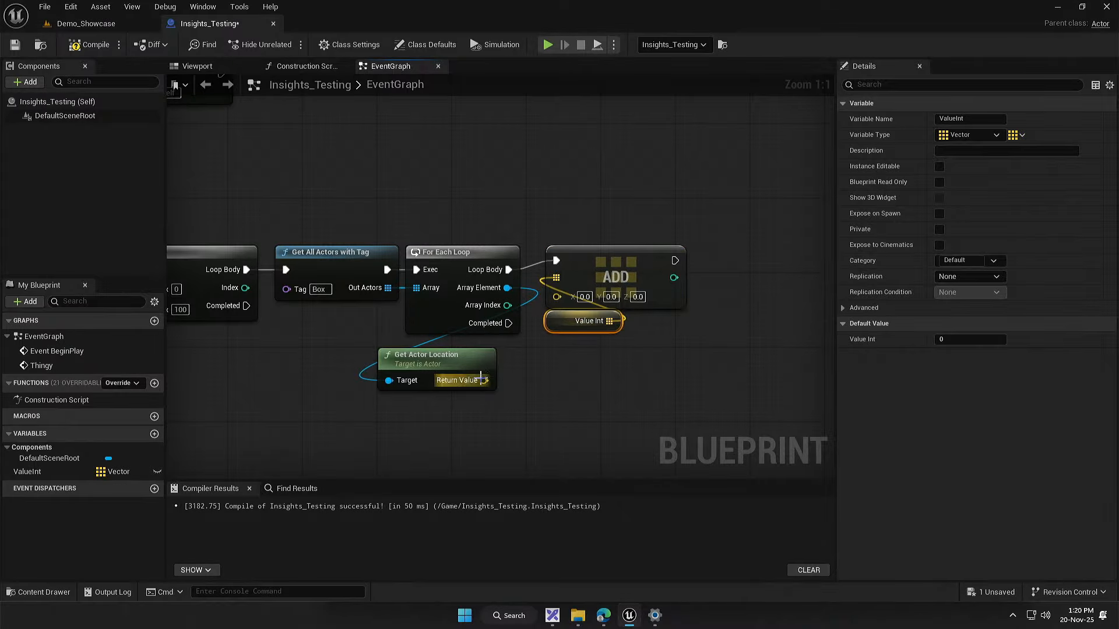
pyautogui.moveTo(481, 380); pyautogui.dragTo(556, 297)
pyautogui.moveTo(431, 366); pyautogui.dragTo(456, 357)
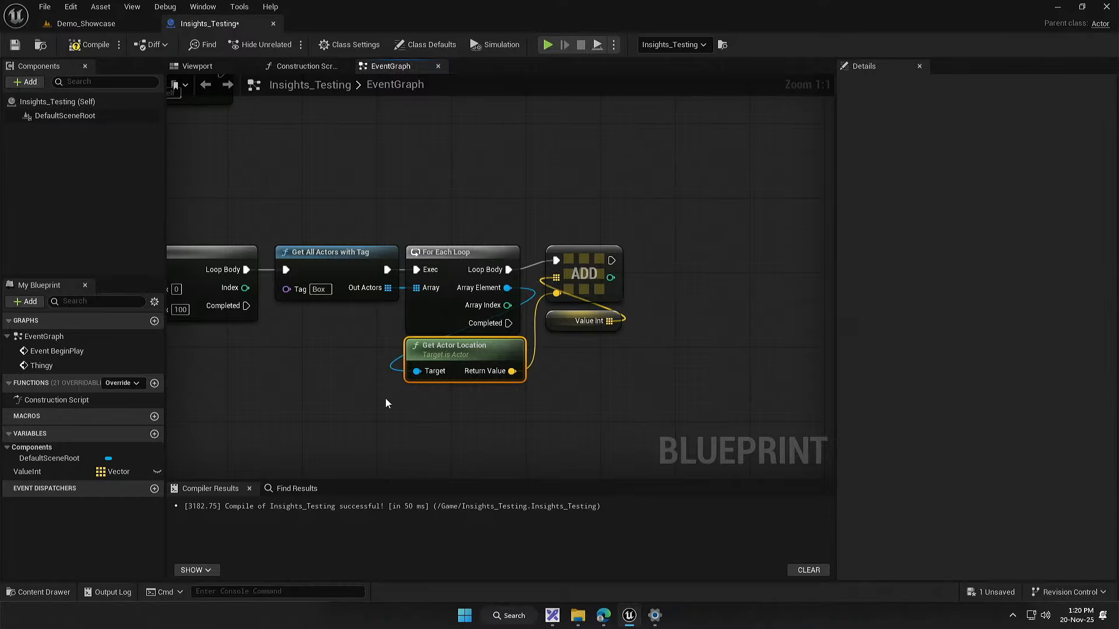
# Step: Shift the For Each Loop, Get Actor Location, Add and Value Int nodes together slightly farther from Get All Actors with Tag
pyautogui.moveTo(386, 399); pyautogui.dragTo(350, 386)
pyautogui.moveTo(443, 390); pyautogui.dragTo(577, 220)
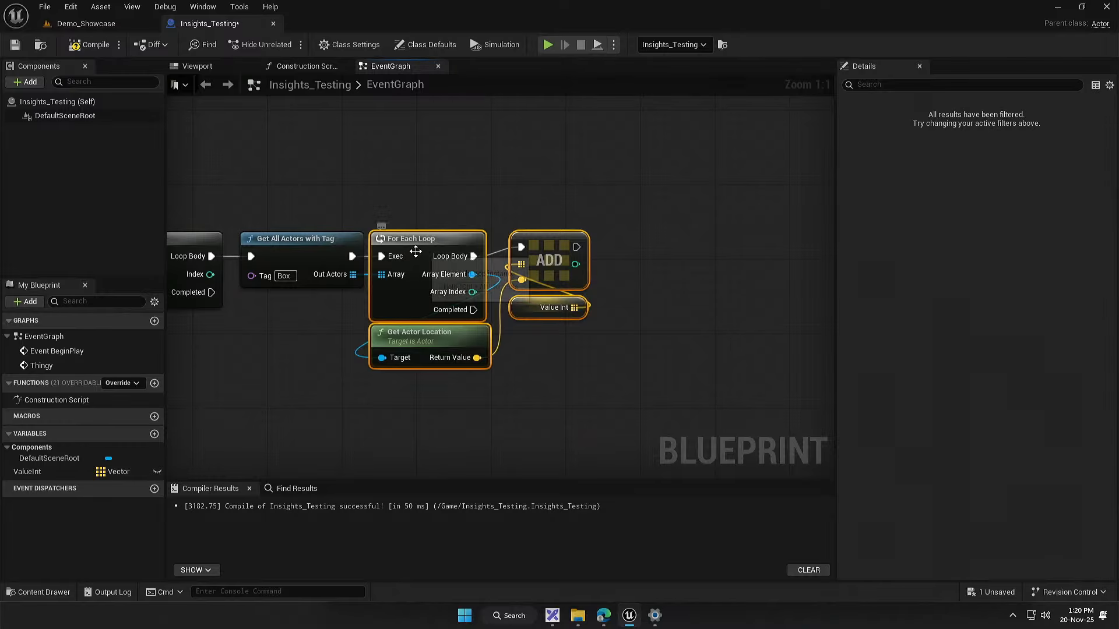
pyautogui.moveTo(415, 251); pyautogui.dragTo(435, 253)
pyautogui.click(247, 347)
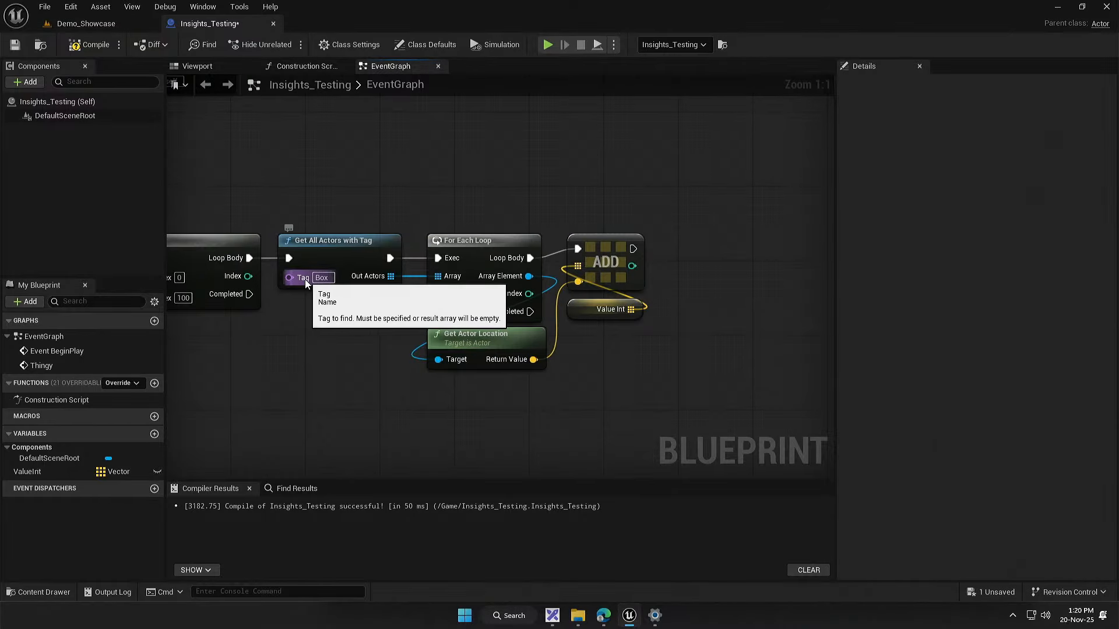
# Step: Nudge the Add and Value Int nodes slightly upward, and compile and save the Insights_Testing blueprint
pyautogui.moveTo(300, 317); pyautogui.dragTo(456, 297)
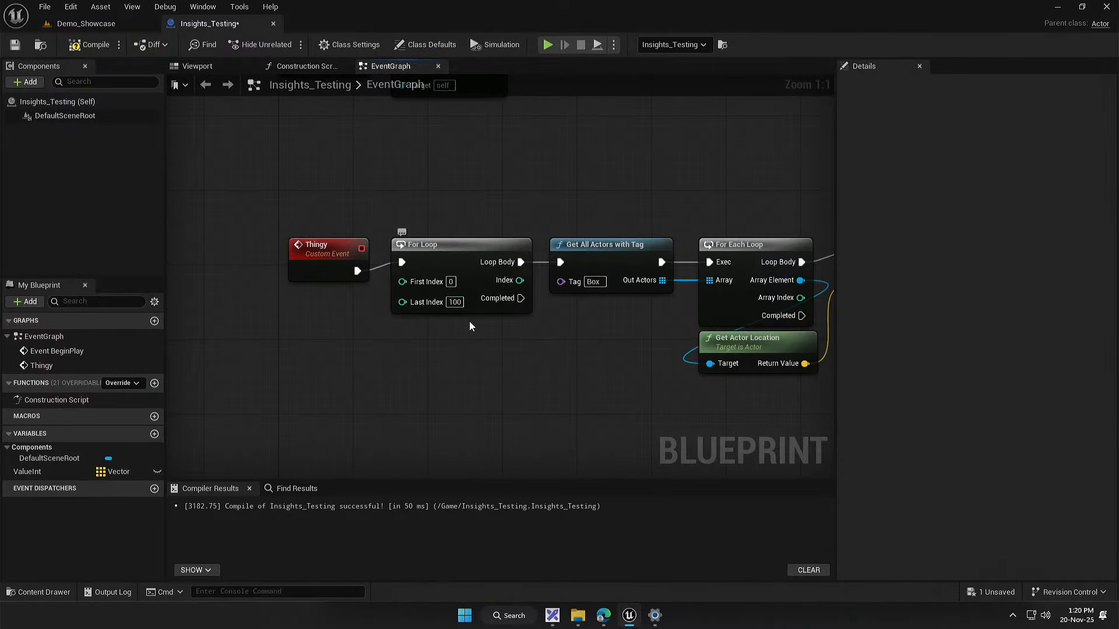
pyautogui.moveTo(646, 340); pyautogui.dragTo(467, 374)
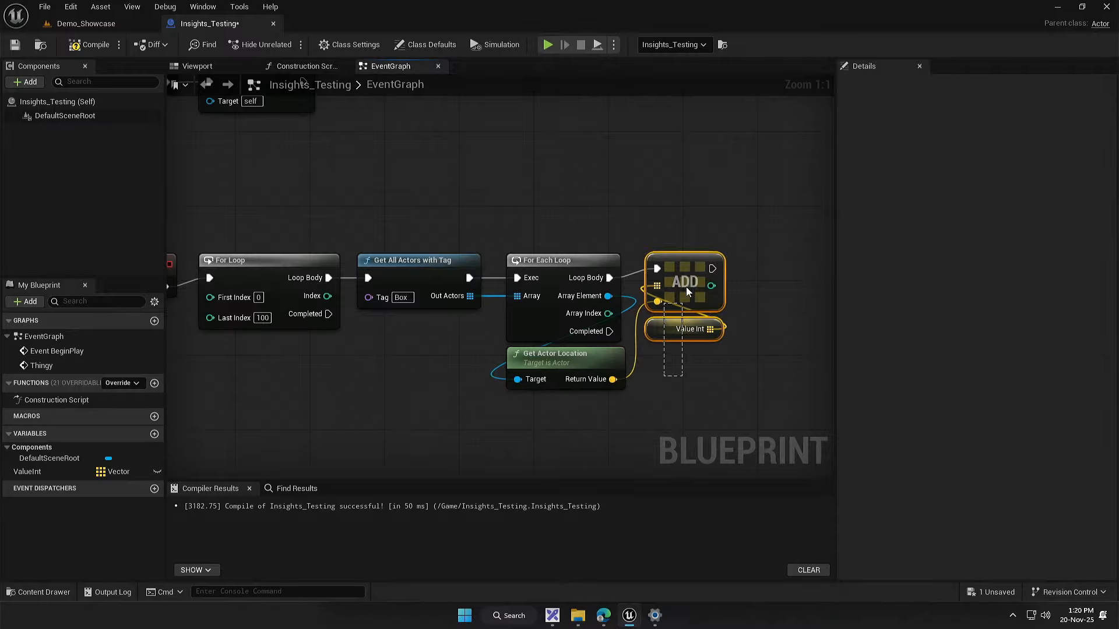
pyautogui.moveTo(686, 291); pyautogui.dragTo(689, 280)
pyautogui.moveTo(692, 269)
pyautogui.mouseDown()
pyautogui.moveTo(703, 295)
pyautogui.moveTo(691, 268)
pyautogui.mouseUp()
pyautogui.click(670, 225)
pyautogui.moveTo(431, 261); pyautogui.dragTo(544, 234)
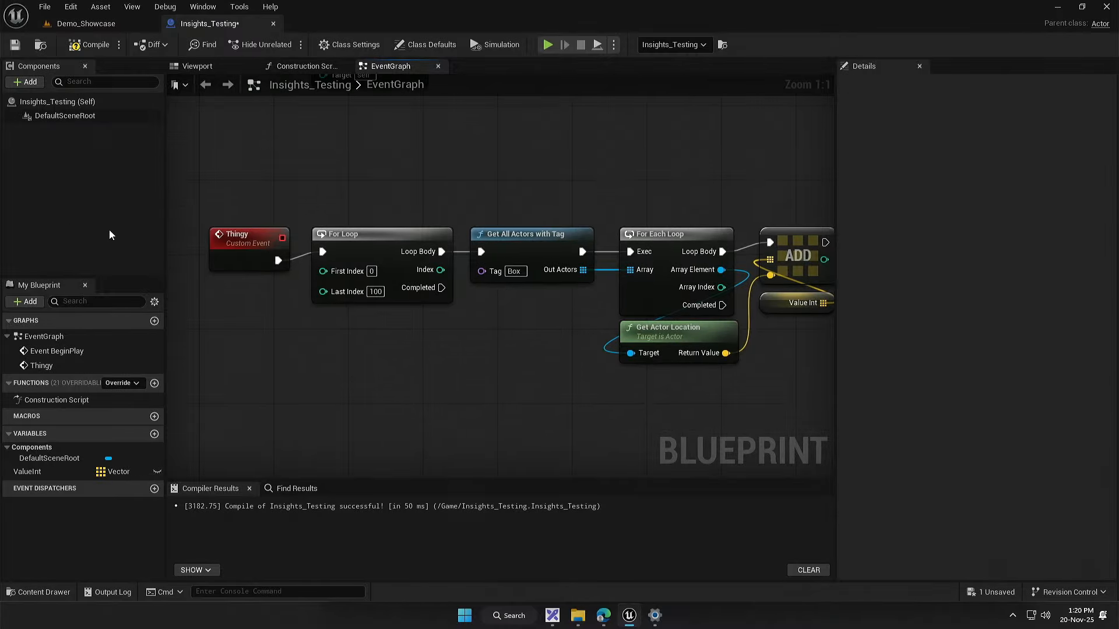
pyautogui.click(104, 51)
pyautogui.moveTo(481, 340); pyautogui.dragTo(419, 335)
pyautogui.moveTo(461, 183); pyautogui.dragTo(399, 244)
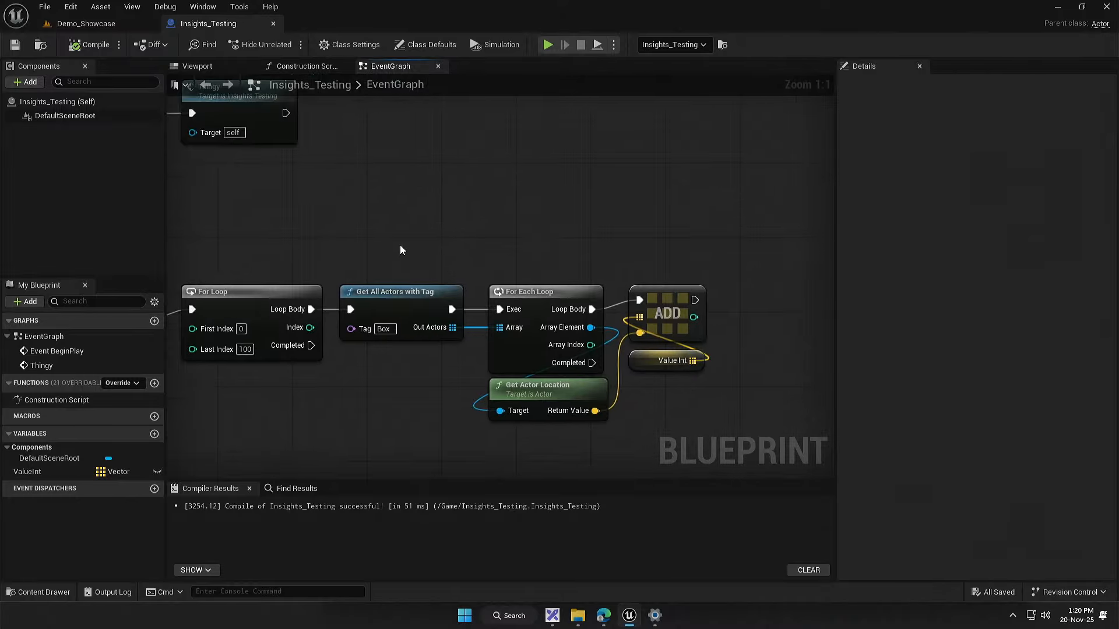
pyautogui.scroll(1, 401, 244)
pyautogui.moveTo(439, 293); pyautogui.dragTo(412, 251)
pyautogui.moveTo(365, 334); pyautogui.dragTo(376, 322)
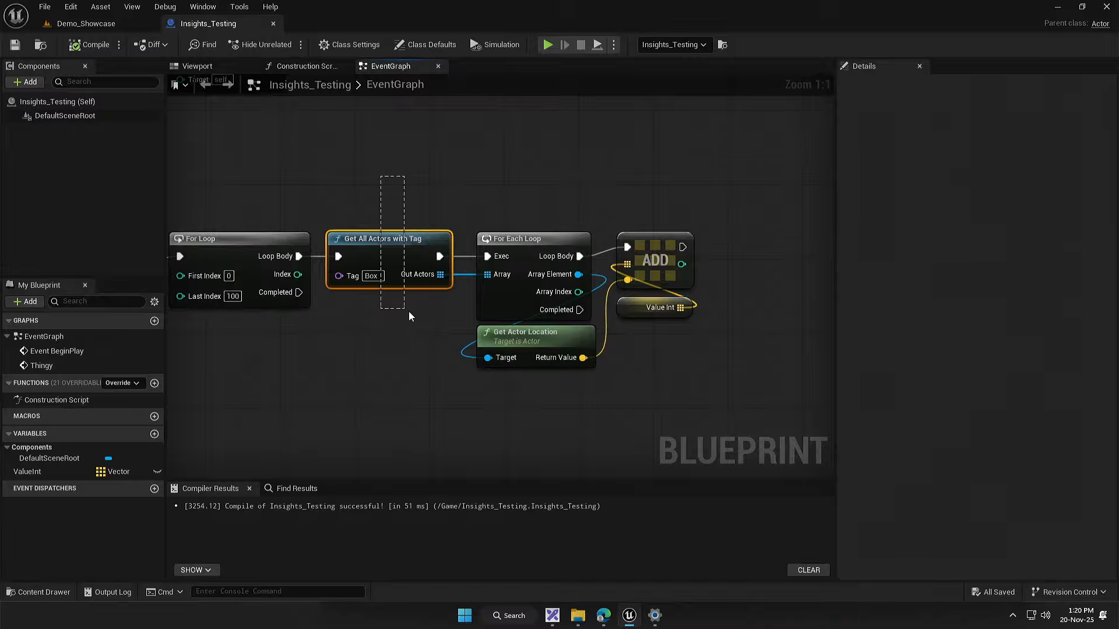
pyautogui.moveTo(389, 323); pyautogui.dragTo(449, 316)
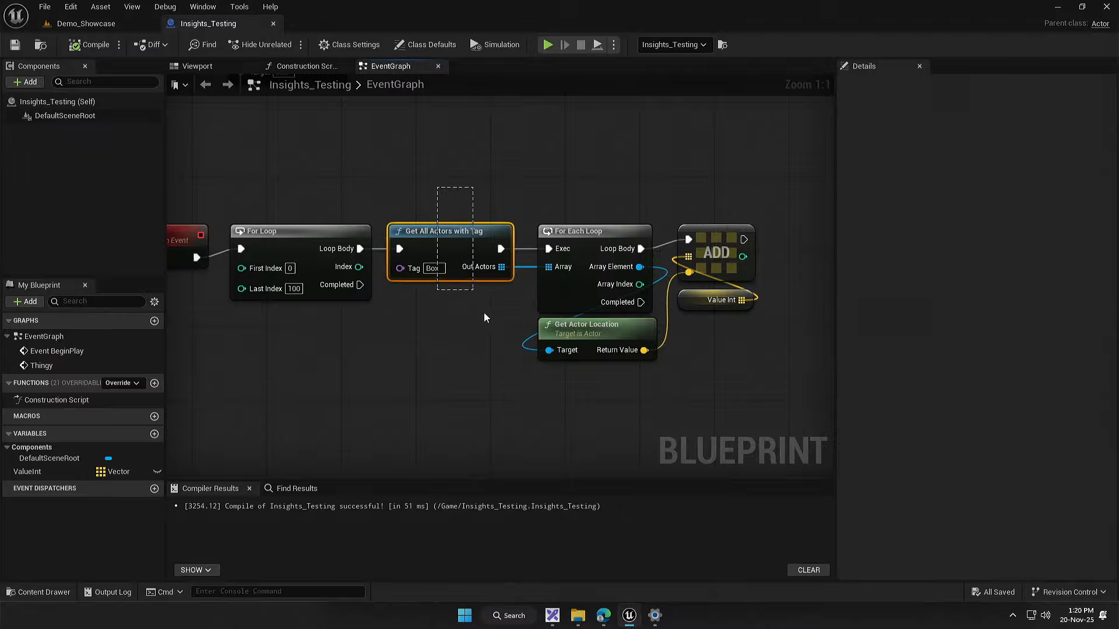
pyautogui.moveTo(492, 365); pyautogui.dragTo(415, 335)
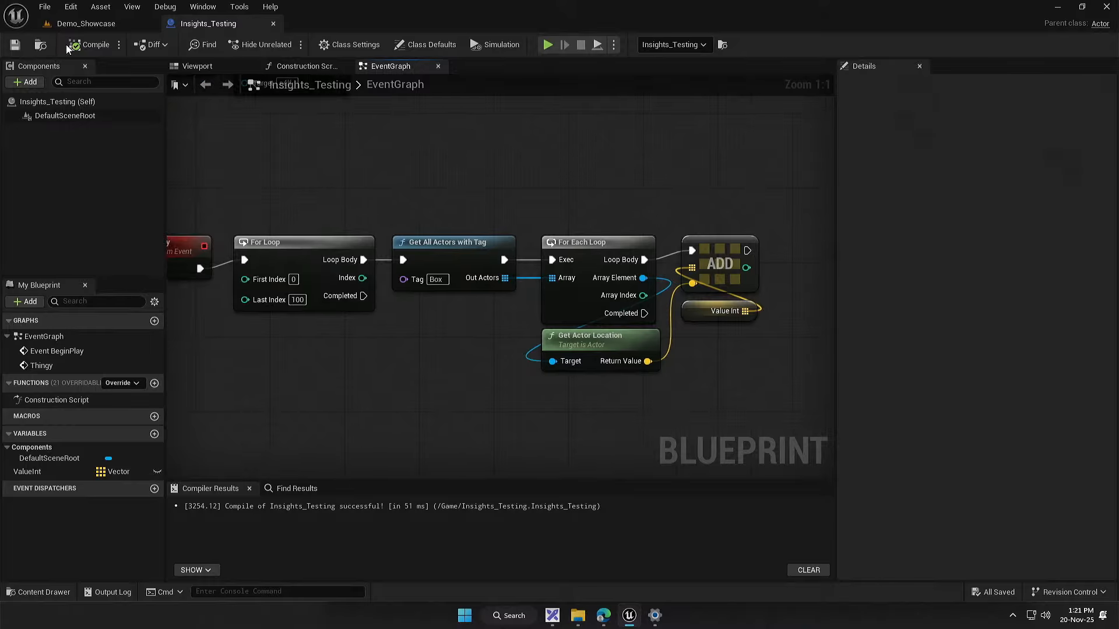
# Step: In the Demo_Showcase level, clear the details filter and record a trace while briefly playing the level
pyautogui.click(100, 6)
pyautogui.click(84, 23)
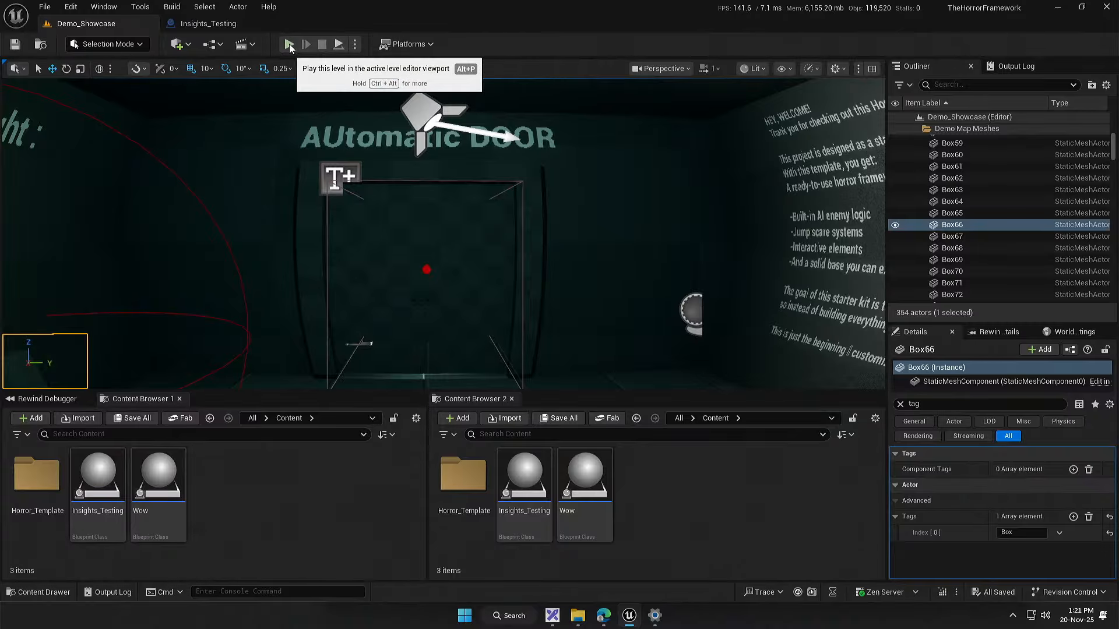
pyautogui.click(900, 404)
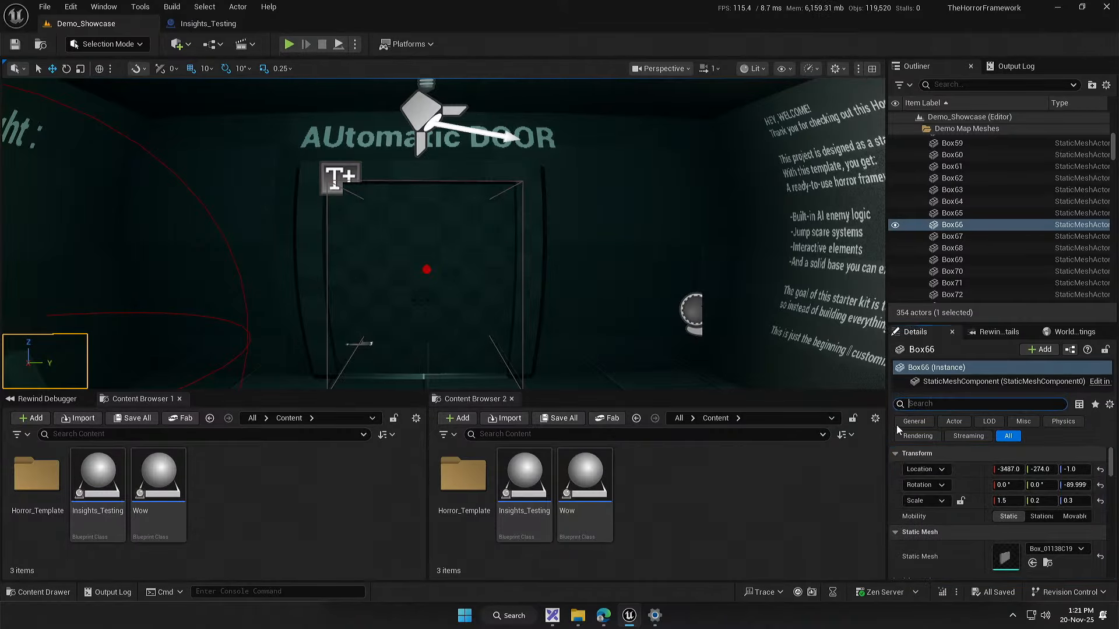
pyautogui.click(291, 46)
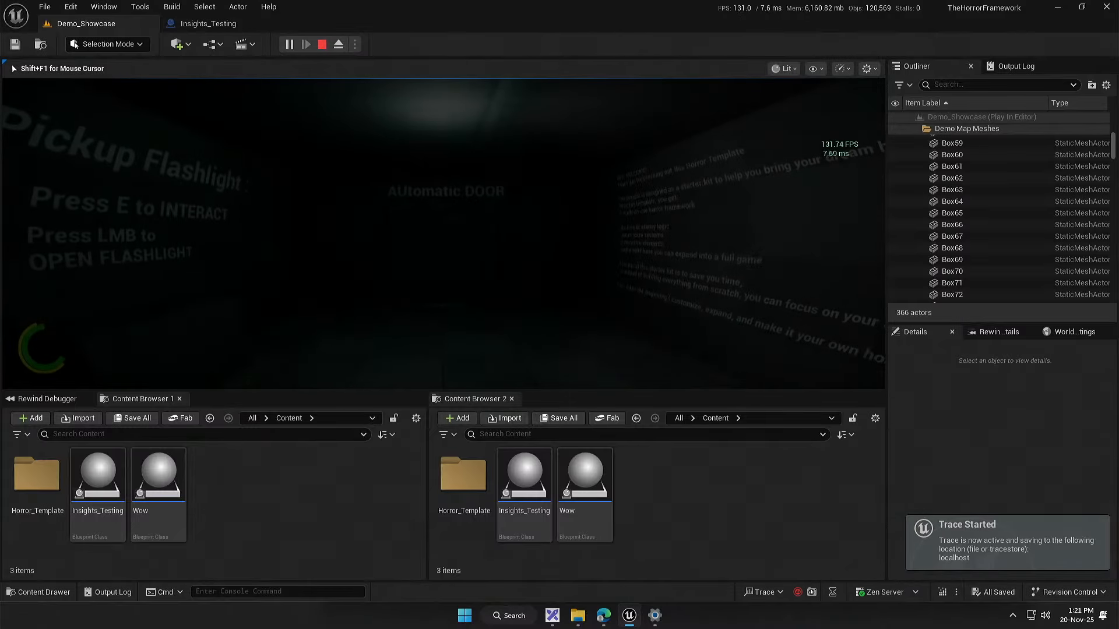
pyautogui.press('super')
pyautogui.click(322, 44)
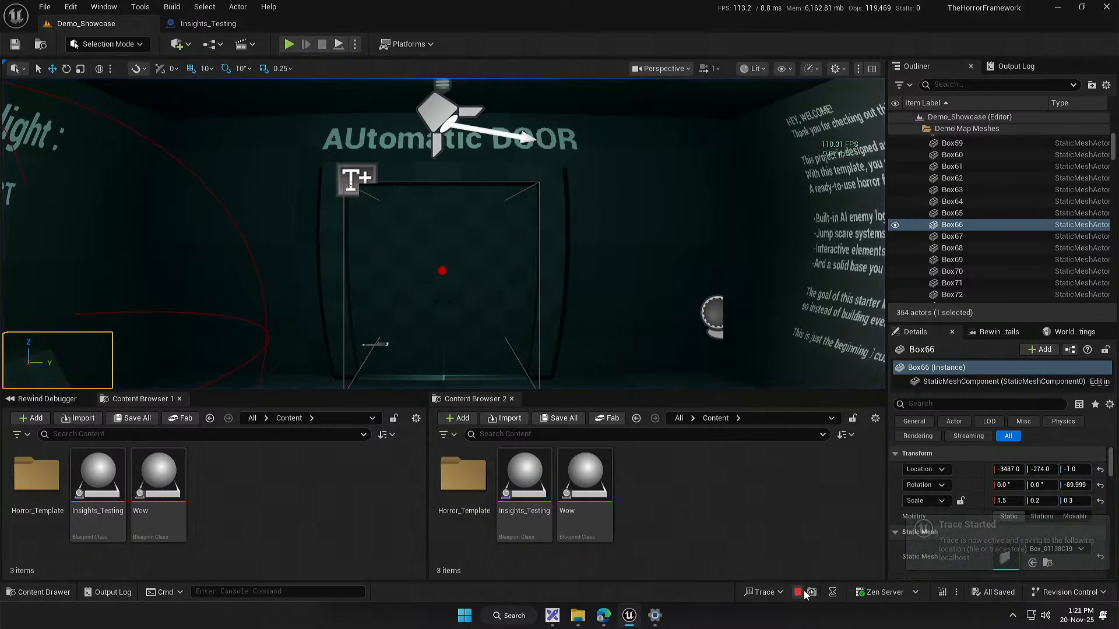
# Step: Open the most recent trace in Unreal Insights and maximize its window
pyautogui.click(761, 592)
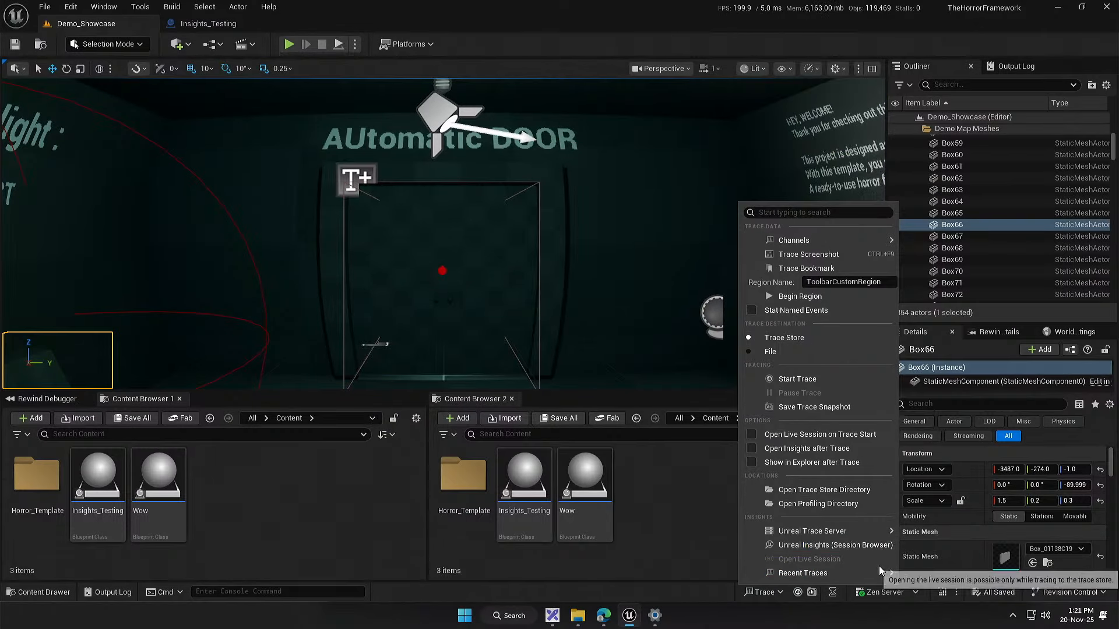
pyautogui.moveTo(880, 571)
pyautogui.click(965, 360)
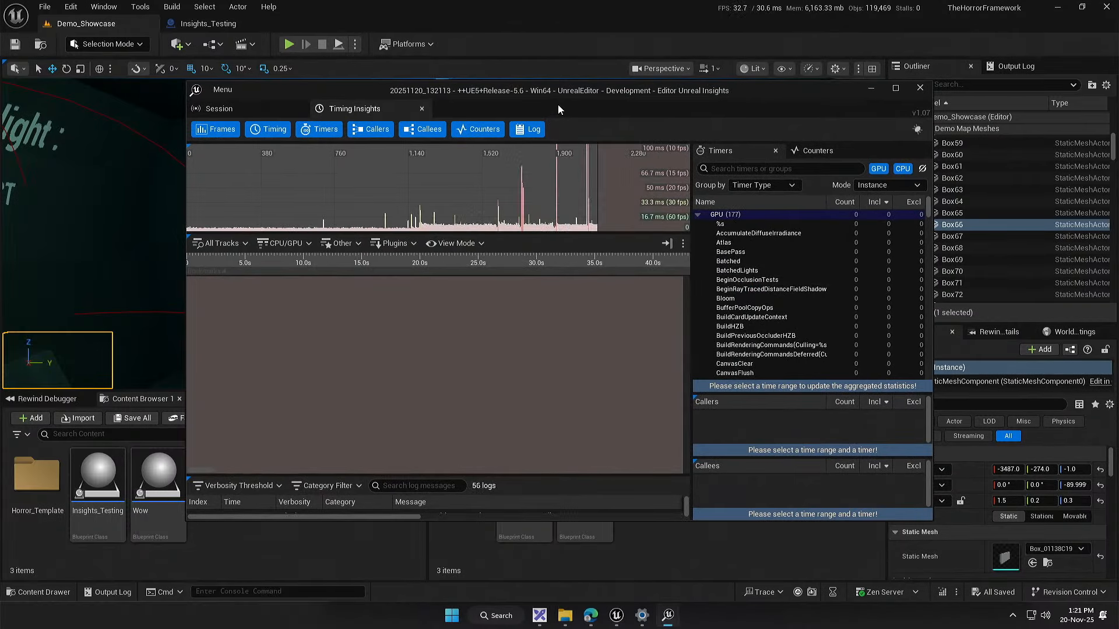
pyautogui.moveTo(558, 103); pyautogui.dragTo(557, 2)
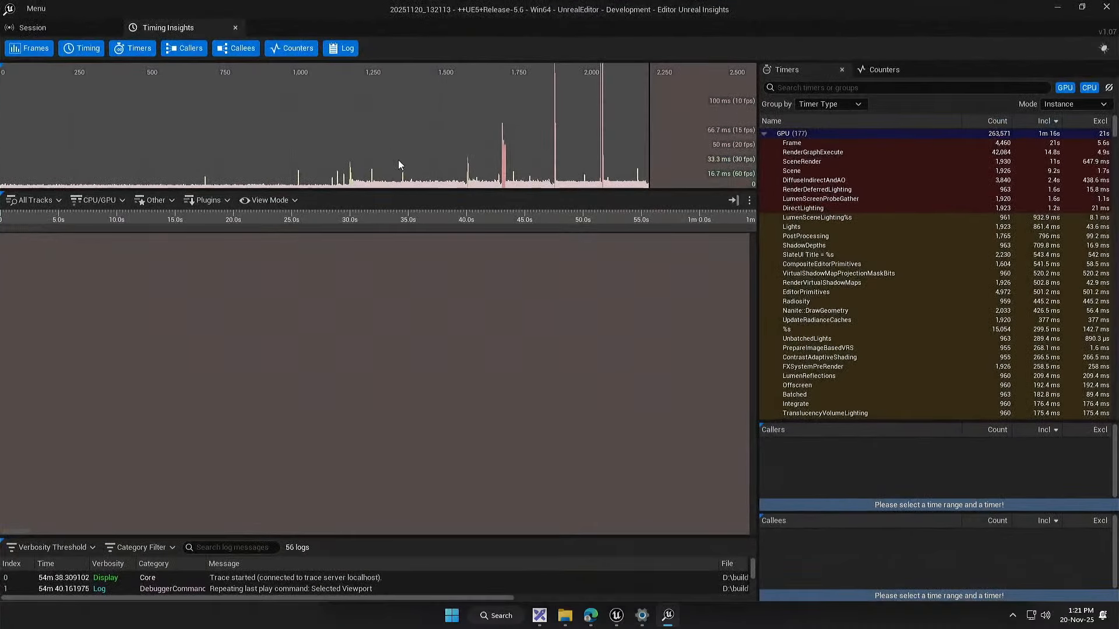
# Step: Use Quick Find with the filter Timer Name Is Thingy to locate and highlight the event, moving the dialog clear of the timeline
pyautogui.rightClick(500, 344)
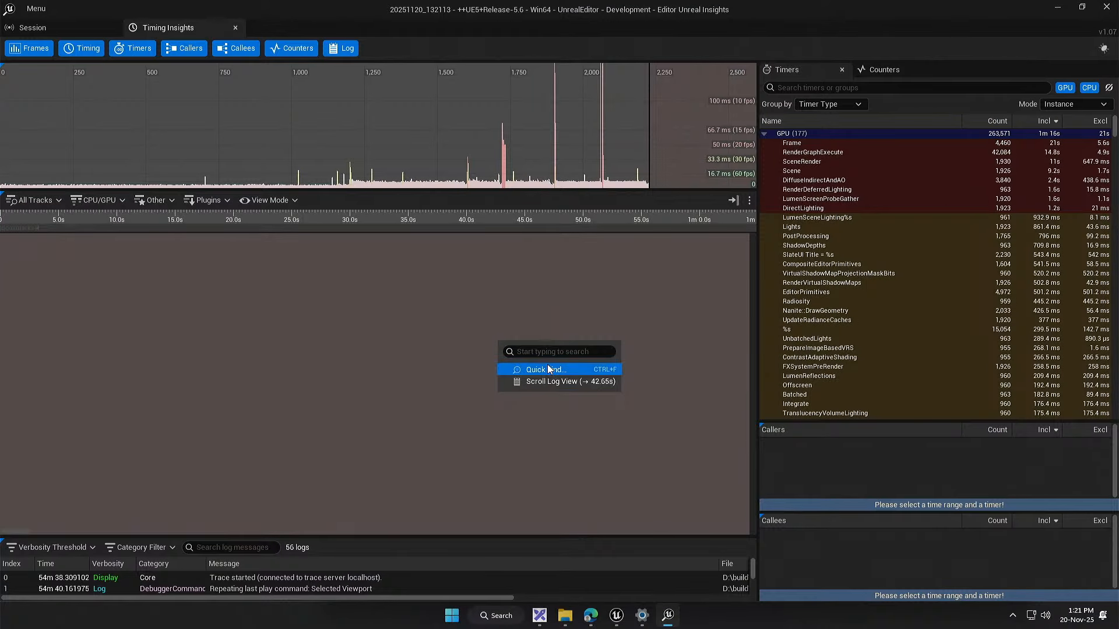
pyautogui.click(547, 366)
pyautogui.click(330, 180)
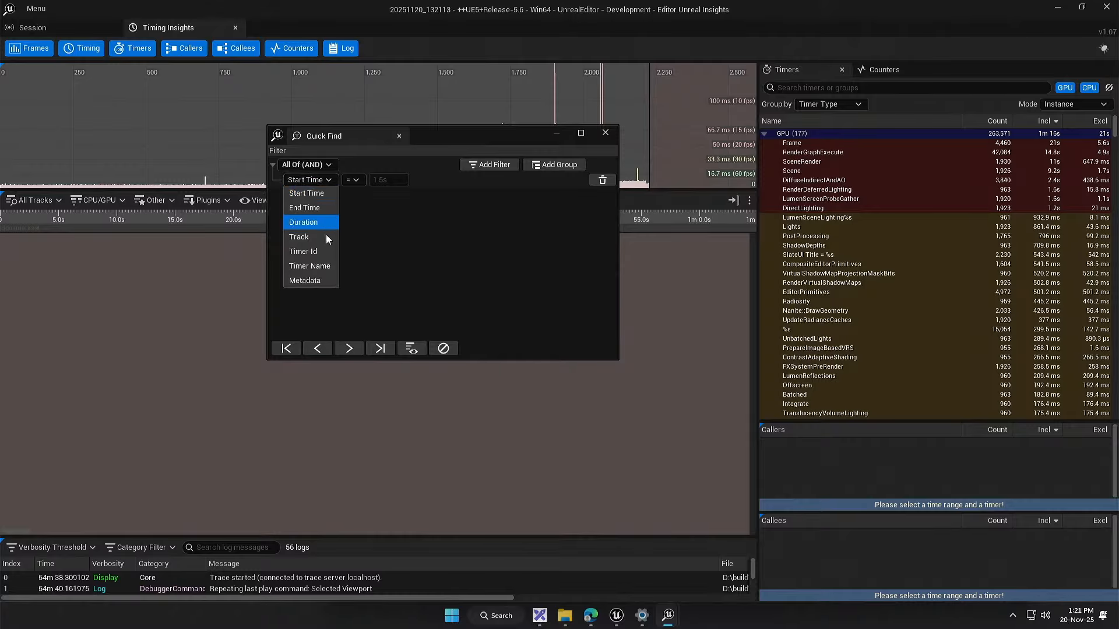
pyautogui.click(326, 234)
pyautogui.write('Thi')
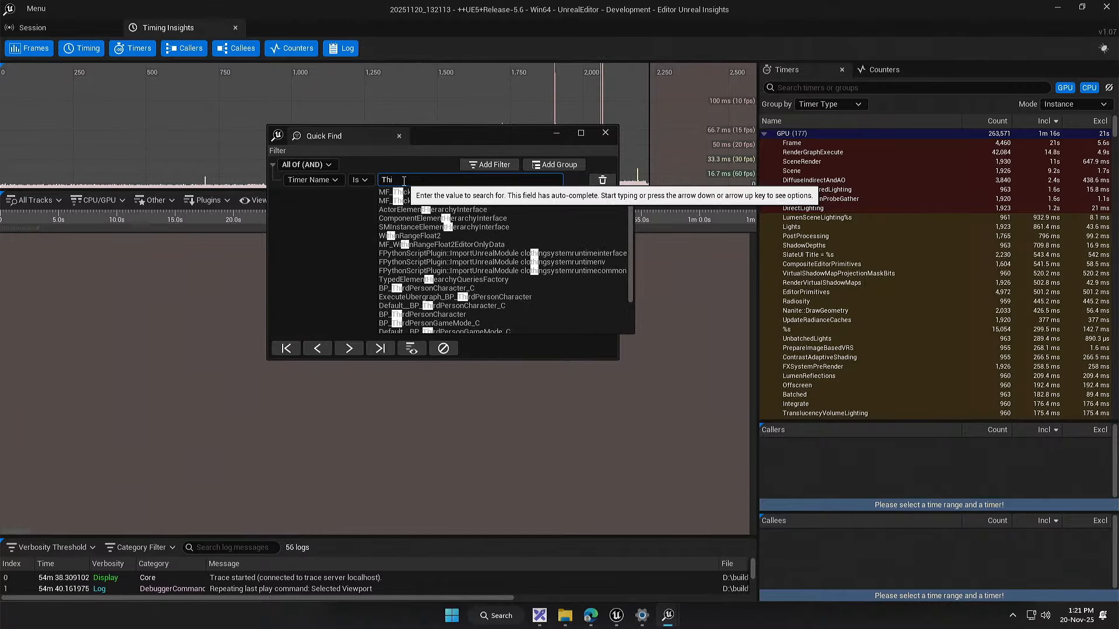
pyautogui.write('ng')
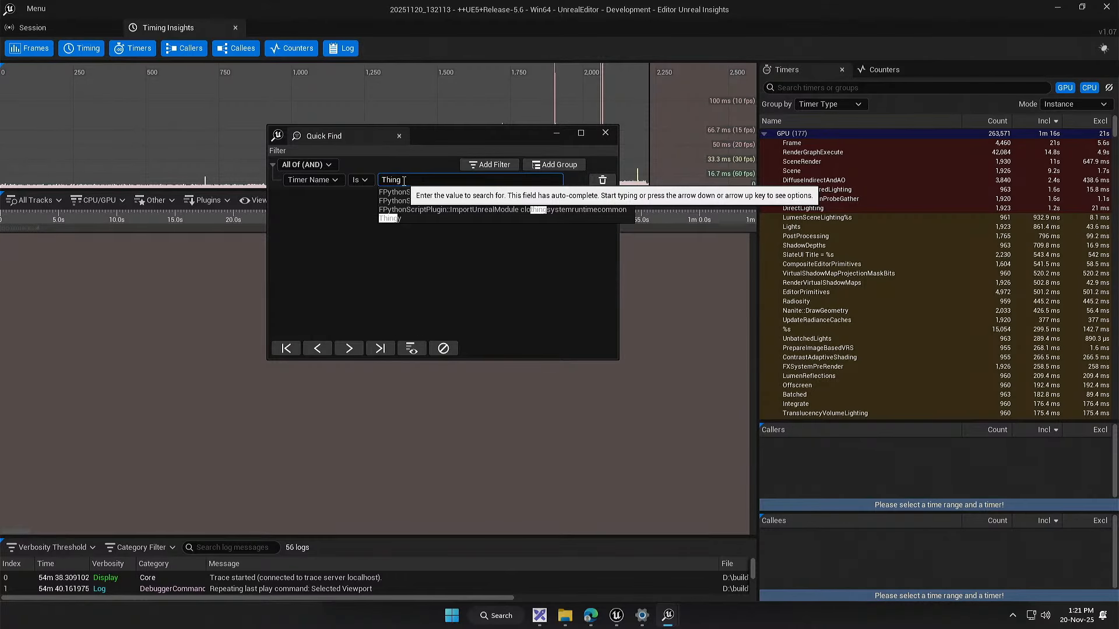
pyautogui.click(415, 219)
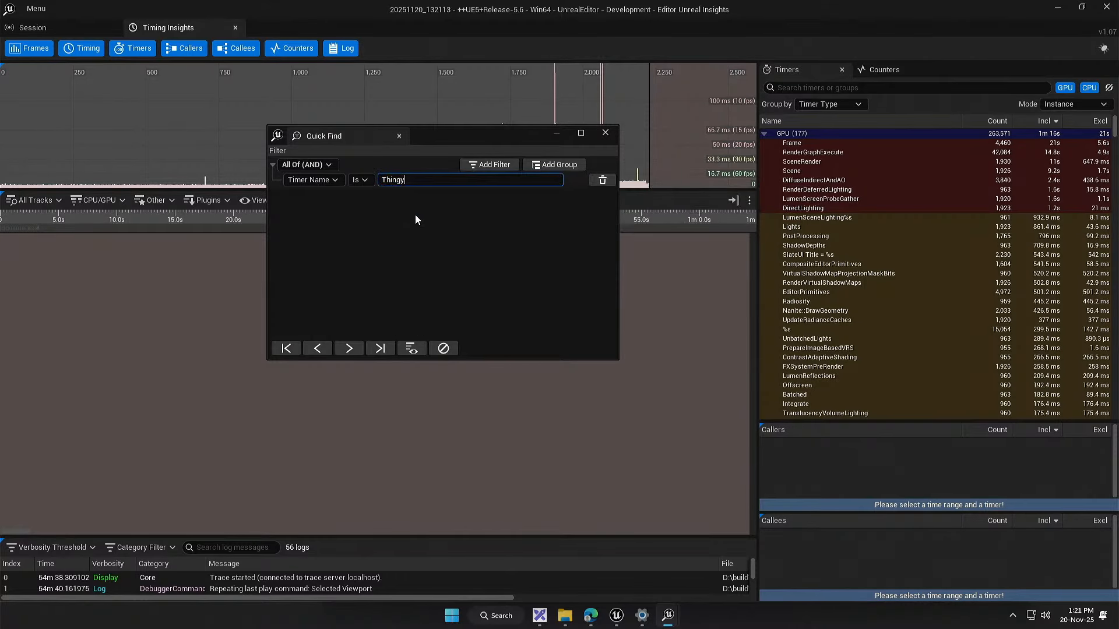
pyautogui.click(395, 349)
pyautogui.moveTo(443, 131); pyautogui.dragTo(946, 254)
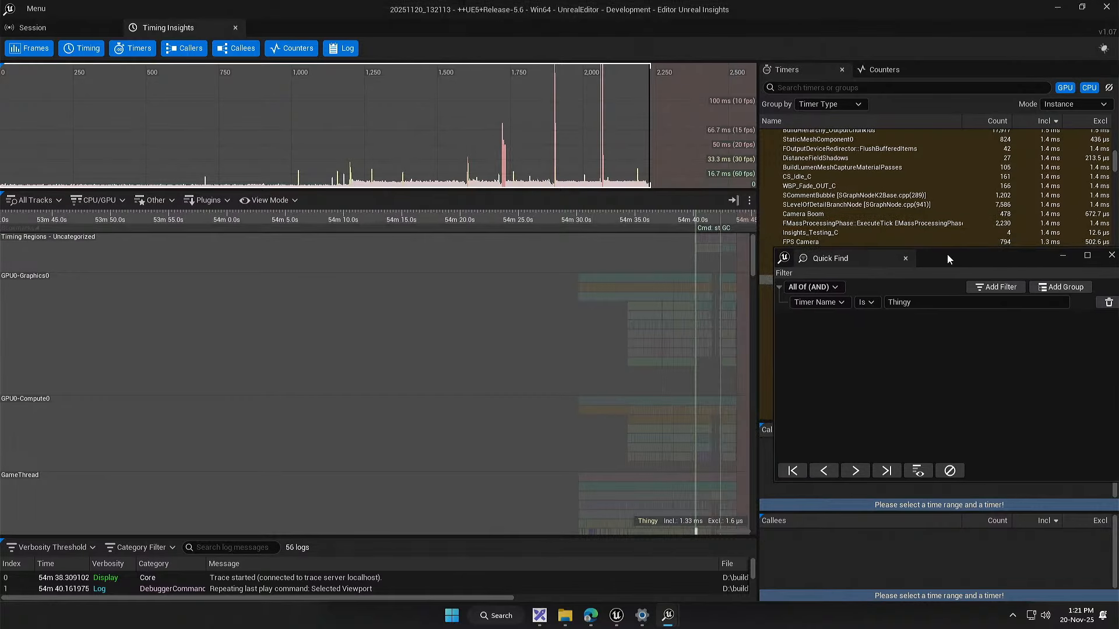
# Step: Examine the Thingy event on the GameThread track and clear the highlight filter from the timeline
pyautogui.scroll(5, 695, 467)
pyautogui.moveTo(531, 369); pyautogui.dragTo(338, 235)
pyautogui.scroll(6, 506, 397)
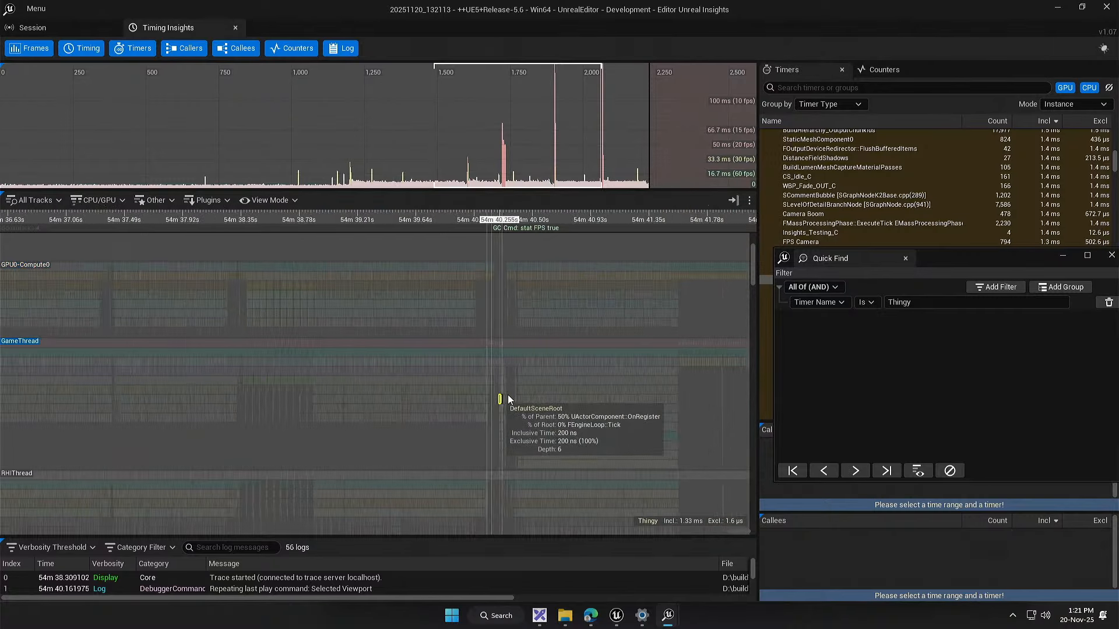
pyautogui.scroll(20, 505, 397)
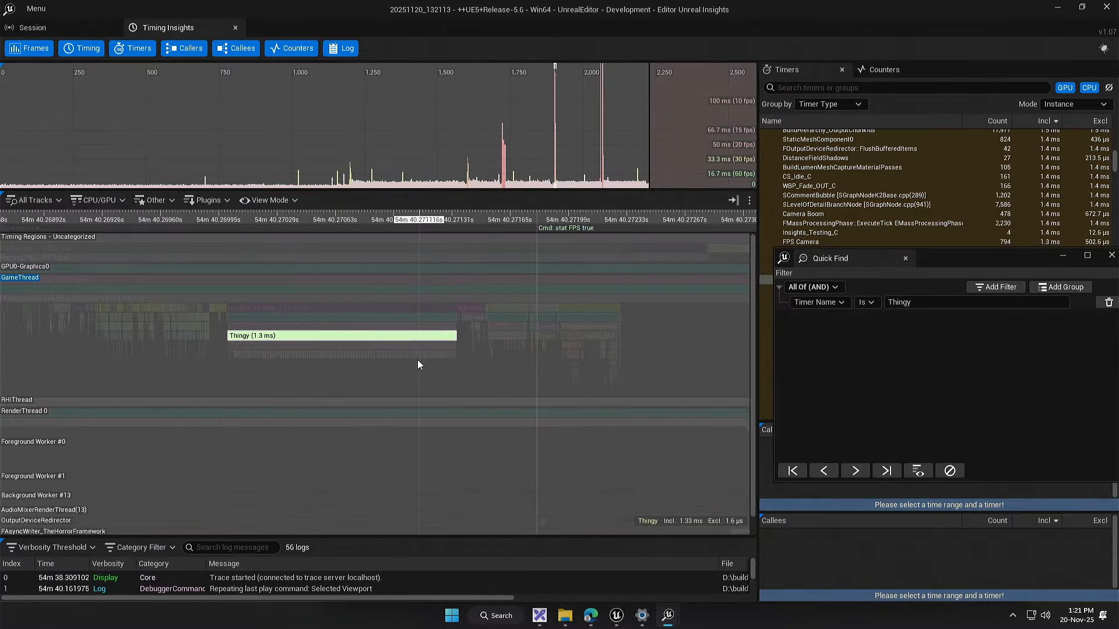
pyautogui.scroll(5, 350, 362)
pyautogui.scroll(2, 218, 365)
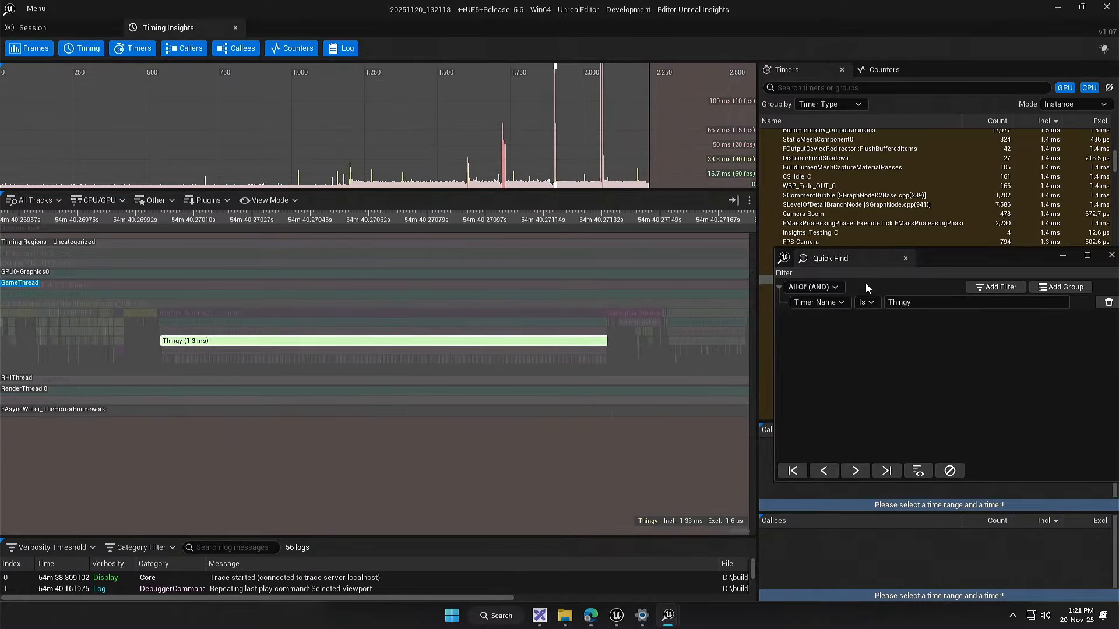
pyautogui.moveTo(931, 257); pyautogui.dragTo(910, 261)
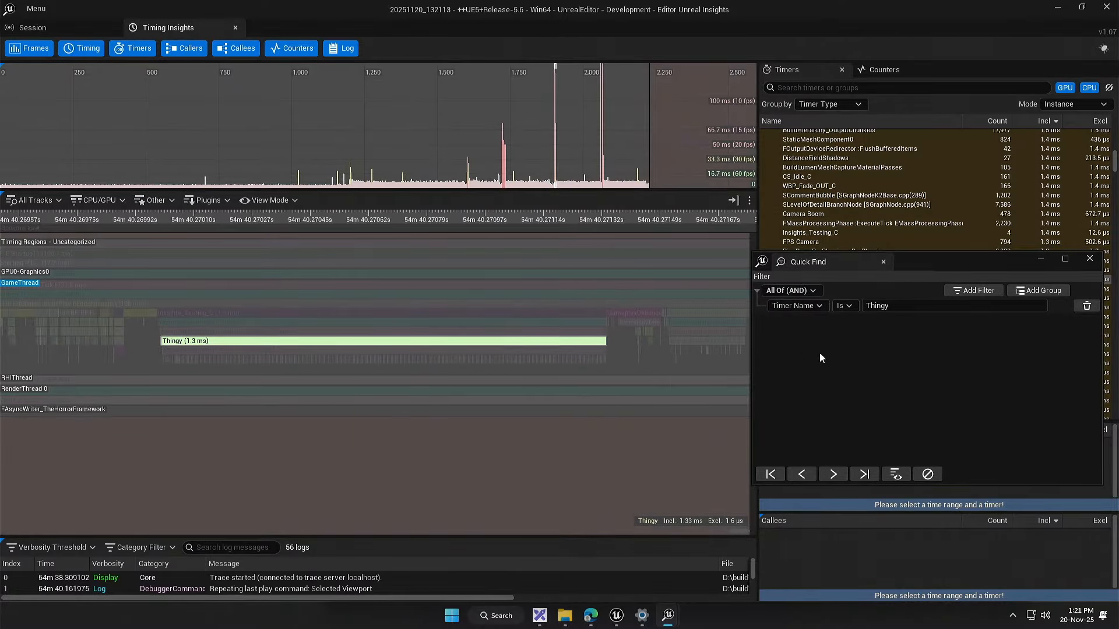
pyautogui.click(927, 475)
# Step: Examine the calls nested under Thingy, comparing the durations of the GetAllActorsWithTag, Array_Get and Array_Add events
pyautogui.scroll(12, 188, 358)
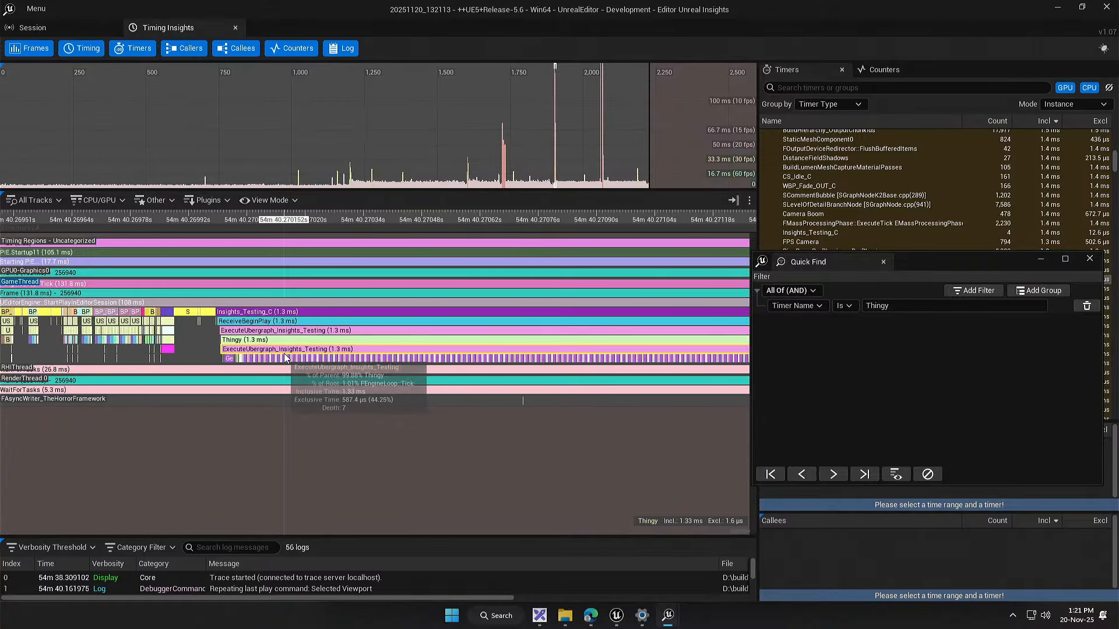
pyautogui.scroll(5, 86, 369)
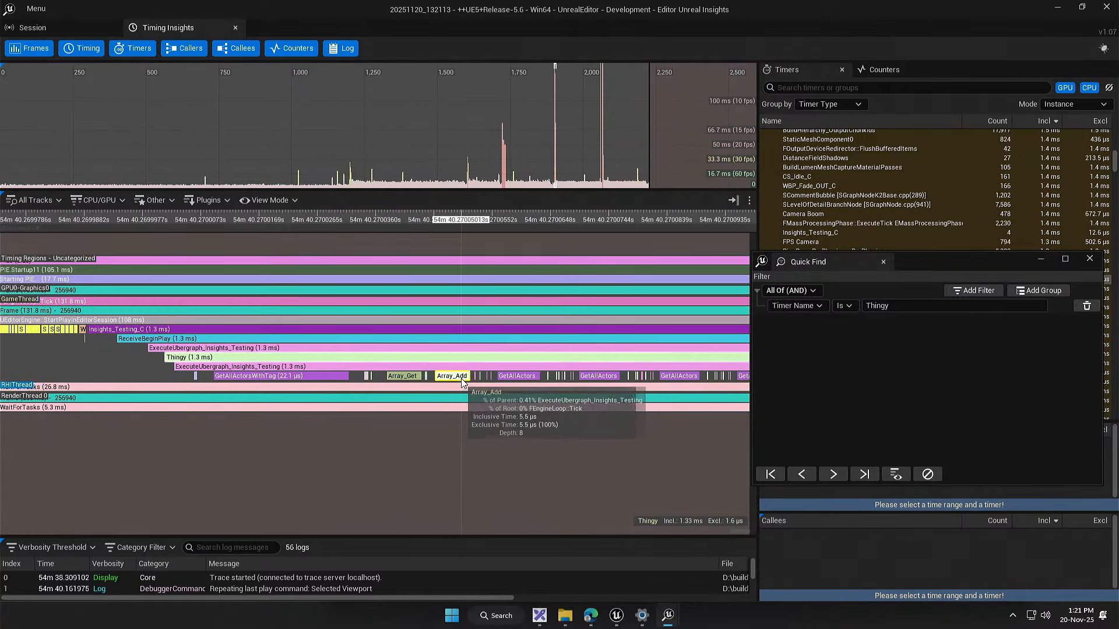
pyautogui.scroll(-3, 311, 377)
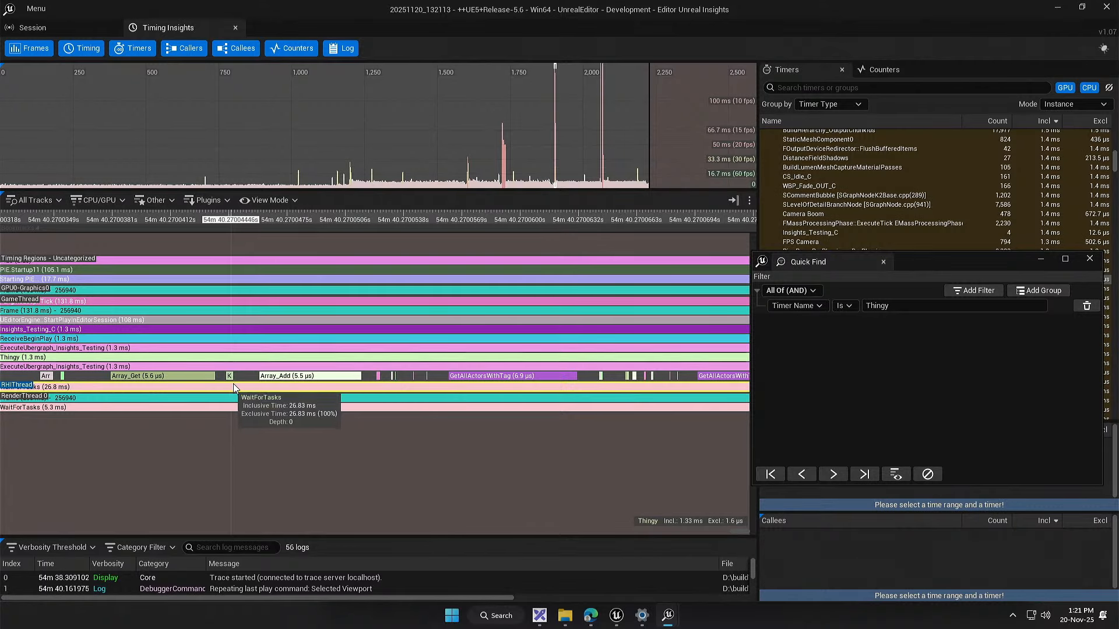
pyautogui.scroll(4, 323, 378)
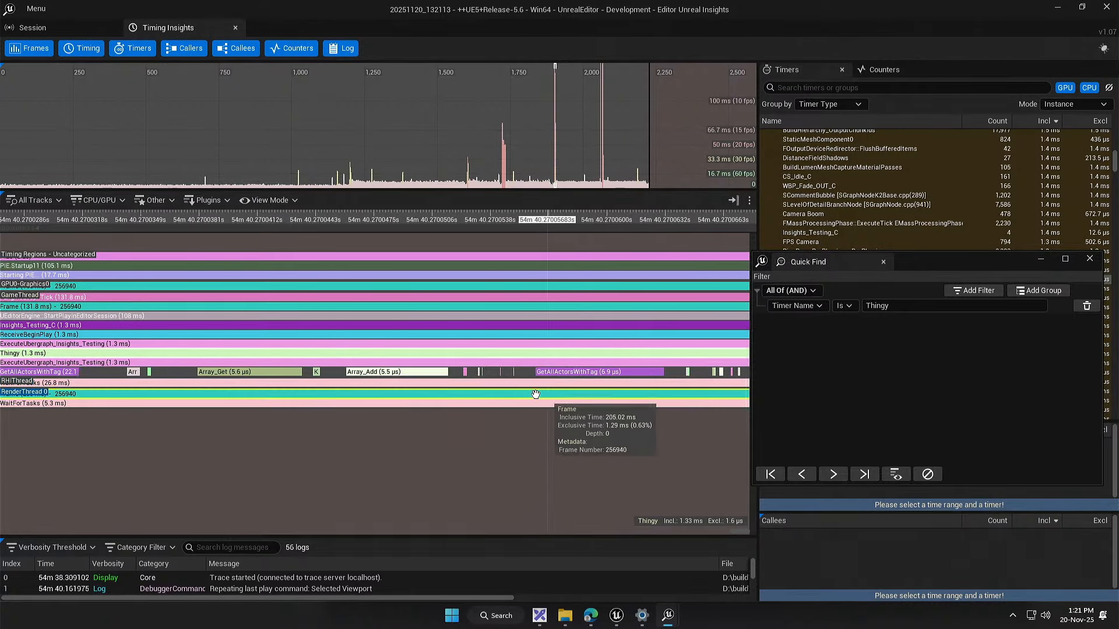
pyautogui.moveTo(543, 394); pyautogui.dragTo(408, 390)
pyautogui.scroll(-1, 408, 391)
pyautogui.scroll(-3, 408, 391)
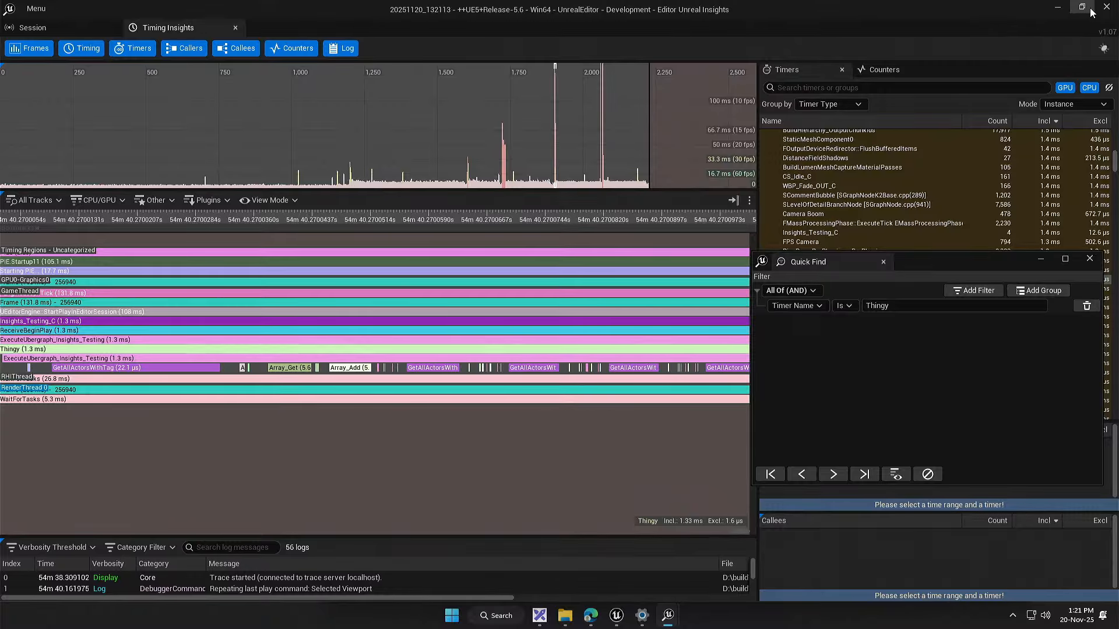
pyautogui.scroll(7, 317, 466)
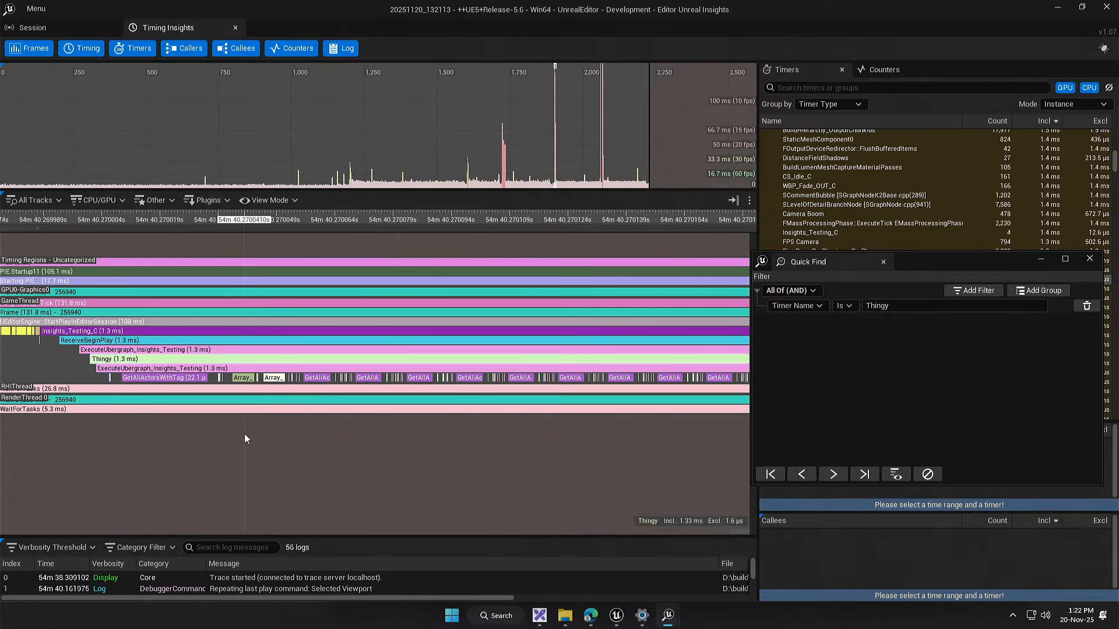
# Step: Compare the duration of the first GetAllActorsWithTag call under Thingy with the repeated calls that follow it
pyautogui.scroll(3, 251, 429)
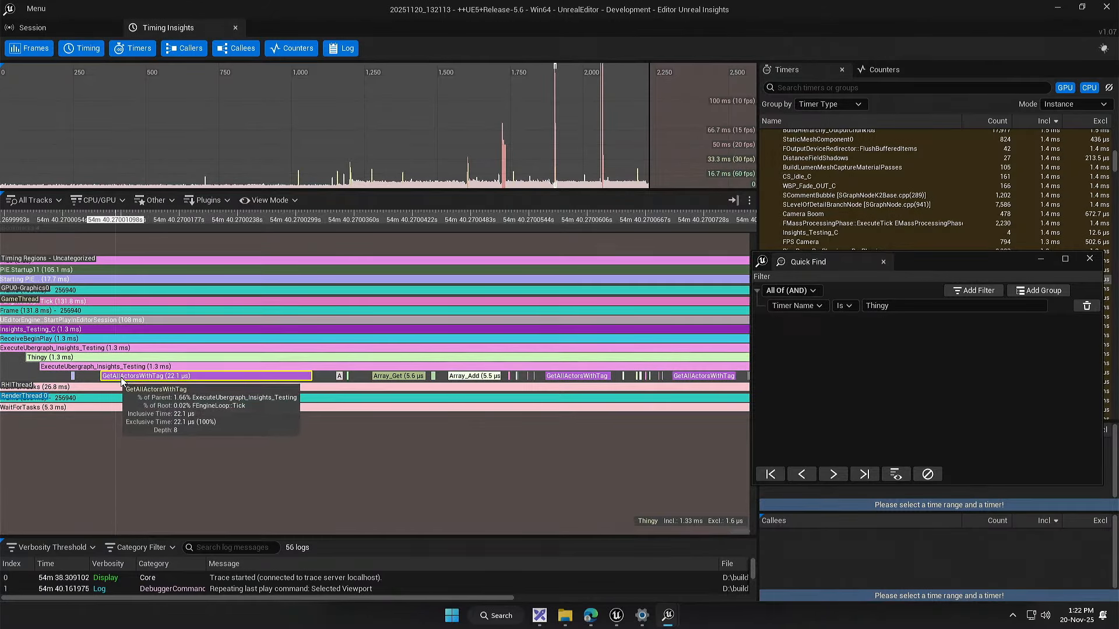
pyautogui.click(202, 377)
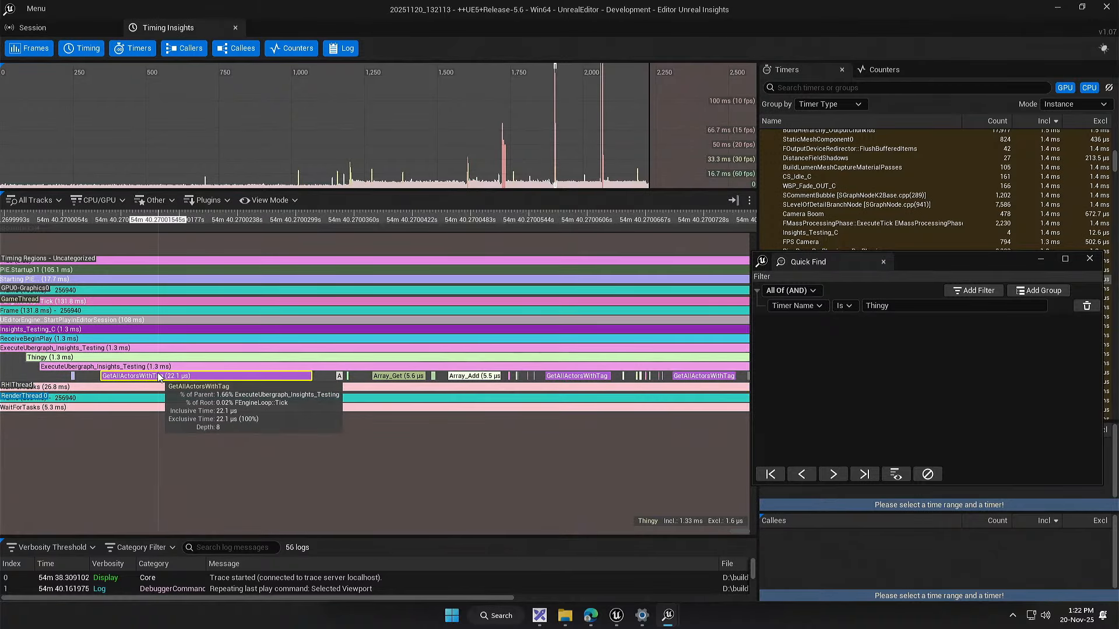
pyautogui.moveTo(581, 427); pyautogui.dragTo(268, 449)
pyautogui.moveTo(259, 403)
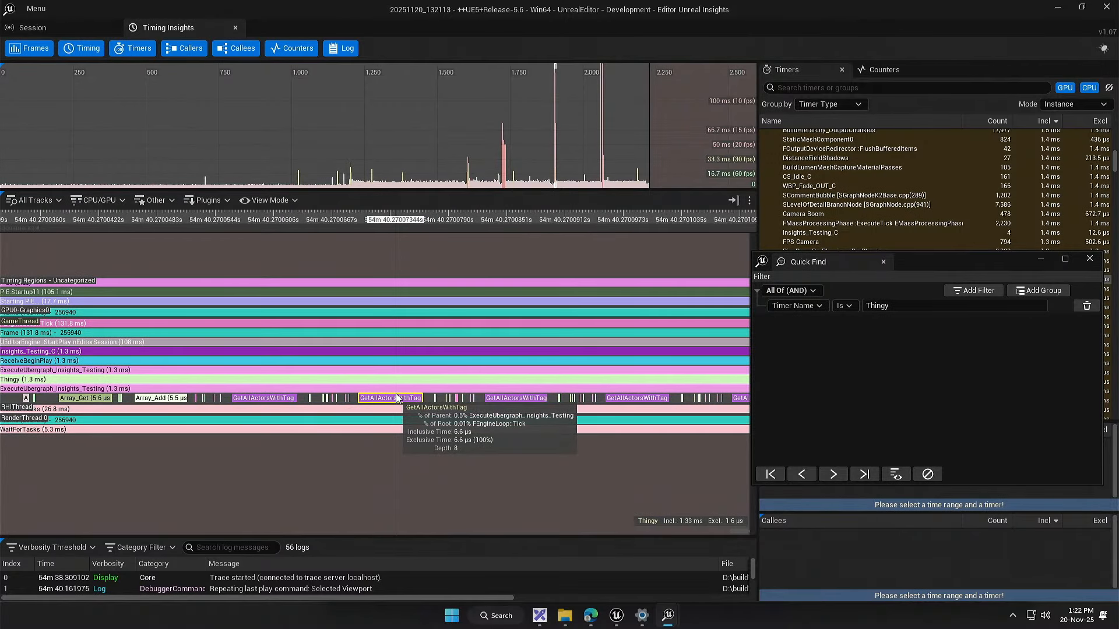
pyautogui.moveTo(417, 441); pyautogui.dragTo(608, 423)
pyautogui.moveTo(530, 423); pyautogui.dragTo(274, 432)
pyautogui.moveTo(526, 437); pyautogui.dragTo(326, 430)
# Step: Survey the repeated calls along the whole Thingy event and inspect the second GetAllActorsWithTag call
pyautogui.scroll(-4, 379, 432)
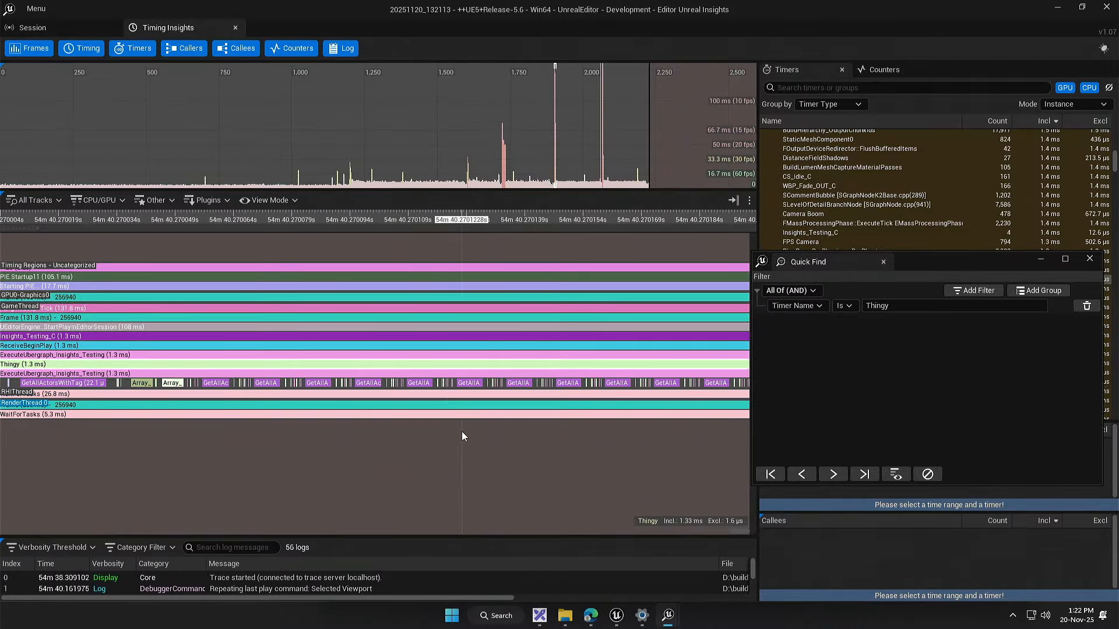
pyautogui.scroll(-2, 478, 427)
pyautogui.moveTo(554, 418); pyautogui.dragTo(210, 393)
pyautogui.moveTo(507, 378); pyautogui.dragTo(408, 394)
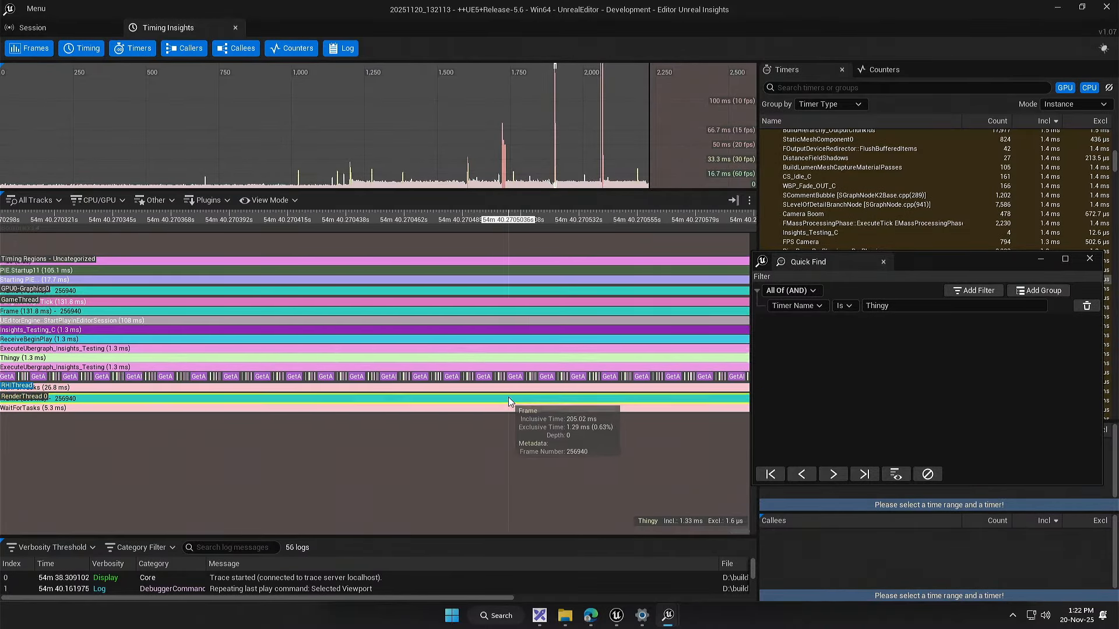
pyautogui.moveTo(510, 404); pyautogui.dragTo(558, 401)
pyautogui.moveTo(274, 381); pyautogui.dragTo(399, 370)
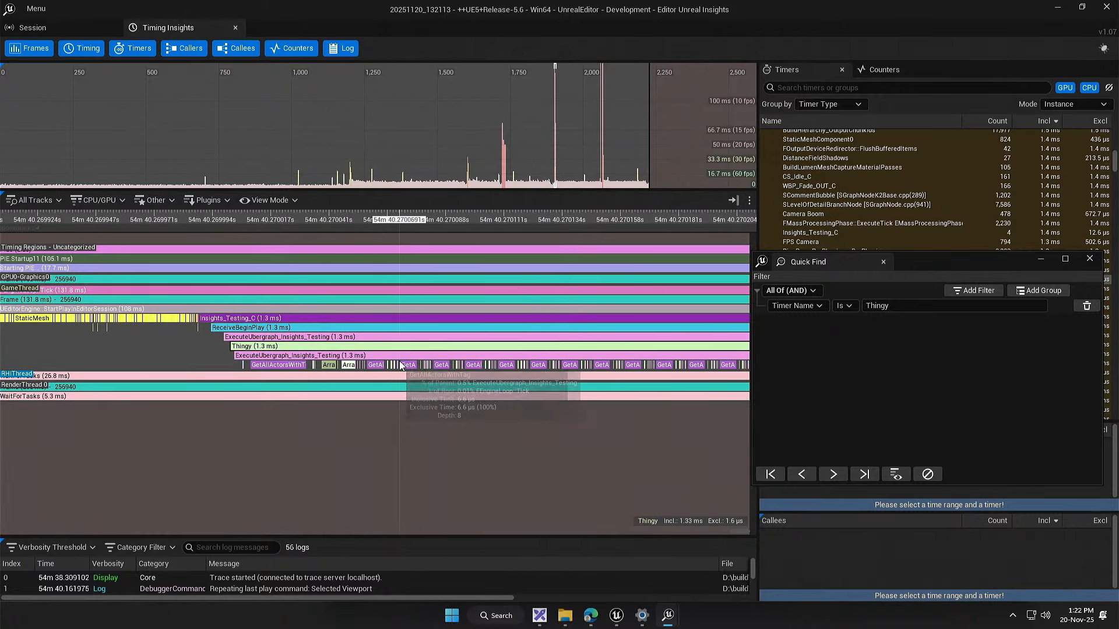
pyautogui.scroll(8, 324, 368)
pyautogui.click(323, 368)
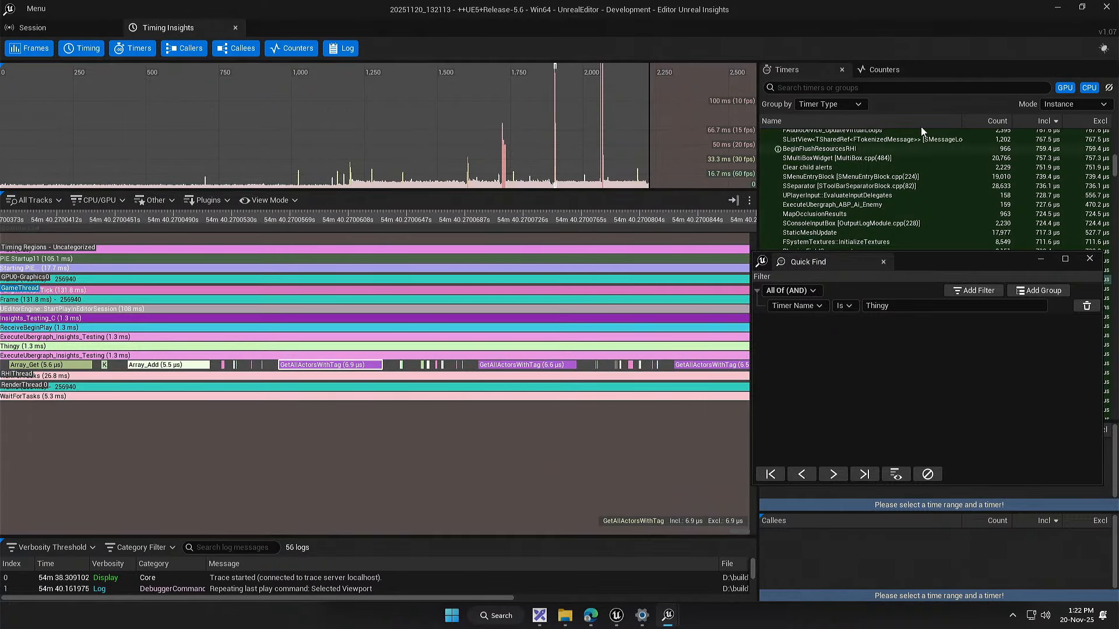
# Step: Close Unreal Insights and, in the Insights_Testing event graph, detach Get All Actors with Tag from the loops and place it between Thingy and For Loop
pyautogui.click(1106, 8)
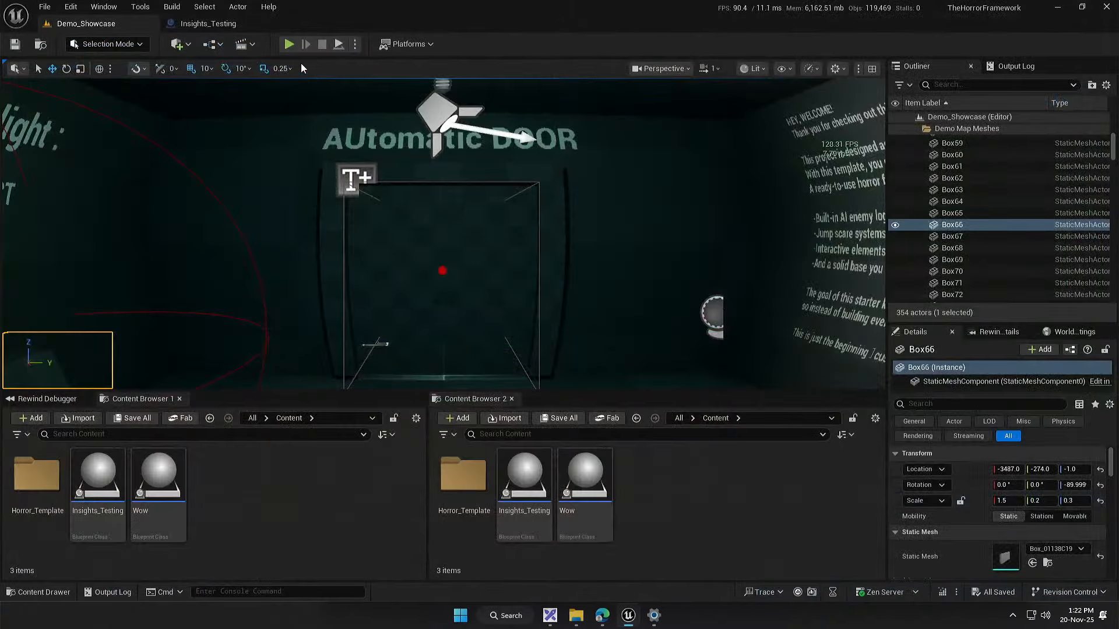
pyautogui.click(215, 28)
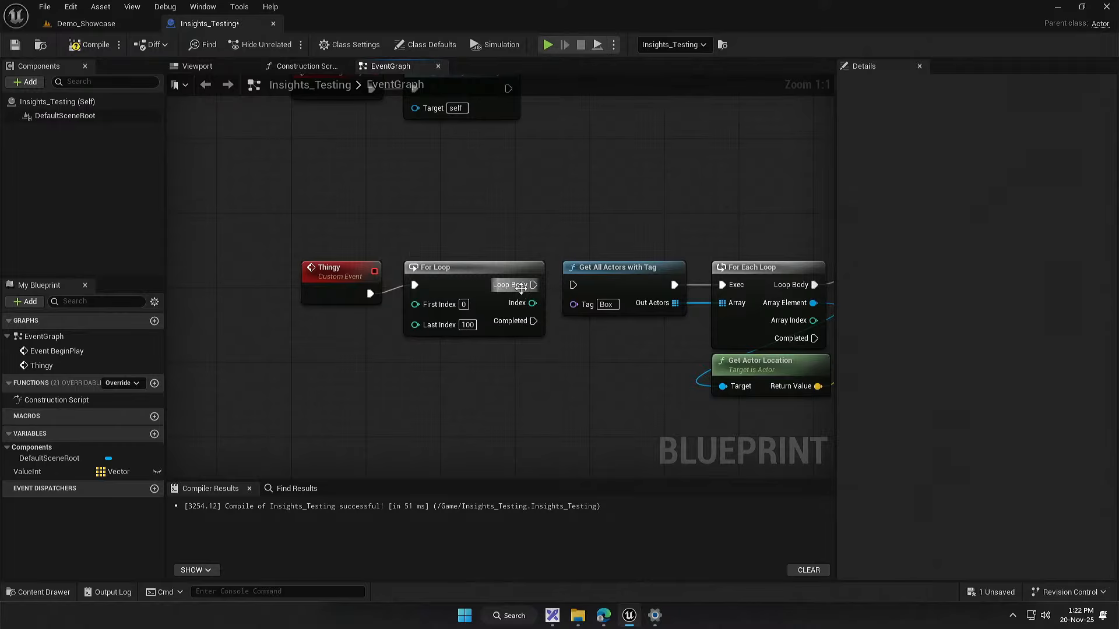
pyautogui.moveTo(671, 292); pyautogui.dragTo(429, 400)
pyautogui.moveTo(335, 300); pyautogui.dragTo(223, 310)
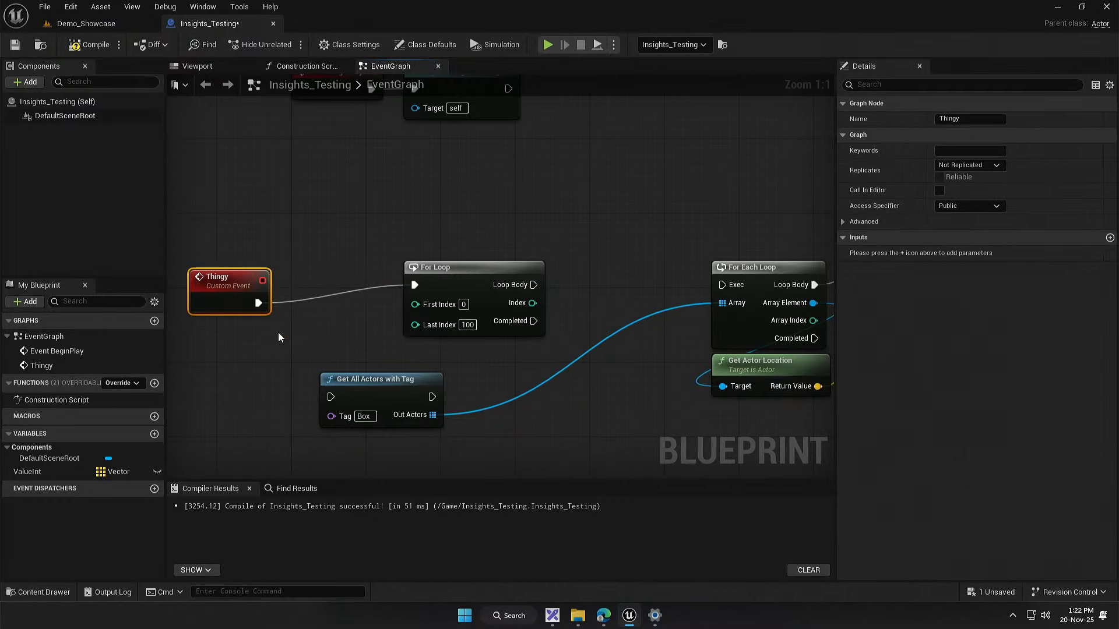
pyautogui.moveTo(382, 387); pyautogui.dragTo(336, 306)
pyautogui.moveTo(471, 277); pyautogui.dragTo(536, 268)
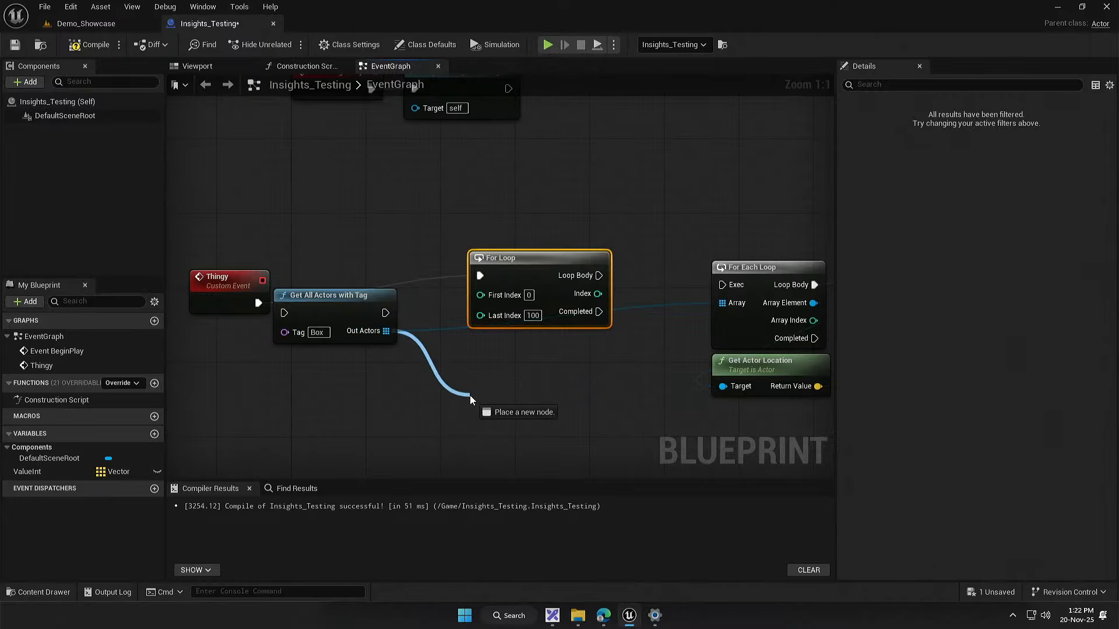
pyautogui.moveTo(471, 400); pyautogui.dragTo(469, 400)
pyautogui.click(395, 389)
pyautogui.moveTo(724, 304); pyautogui.dragTo(616, 304)
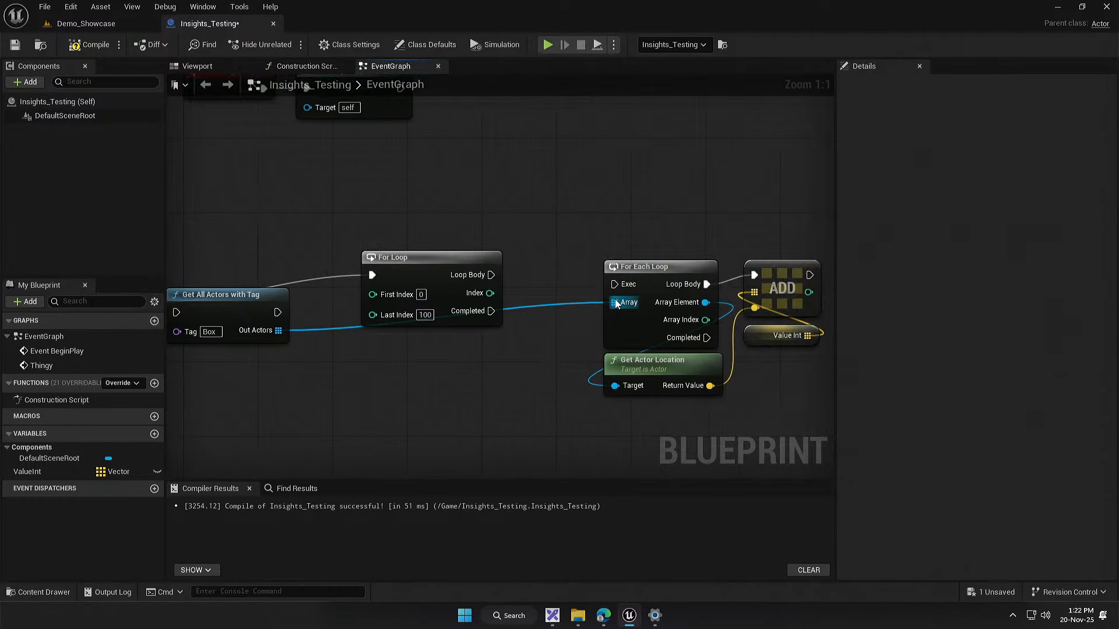
pyautogui.moveTo(454, 374); pyautogui.dragTo(522, 406)
pyautogui.moveTo(387, 354); pyautogui.dragTo(456, 383)
pyautogui.moveTo(380, 359); pyautogui.dragTo(413, 332)
pyautogui.click(60, 28)
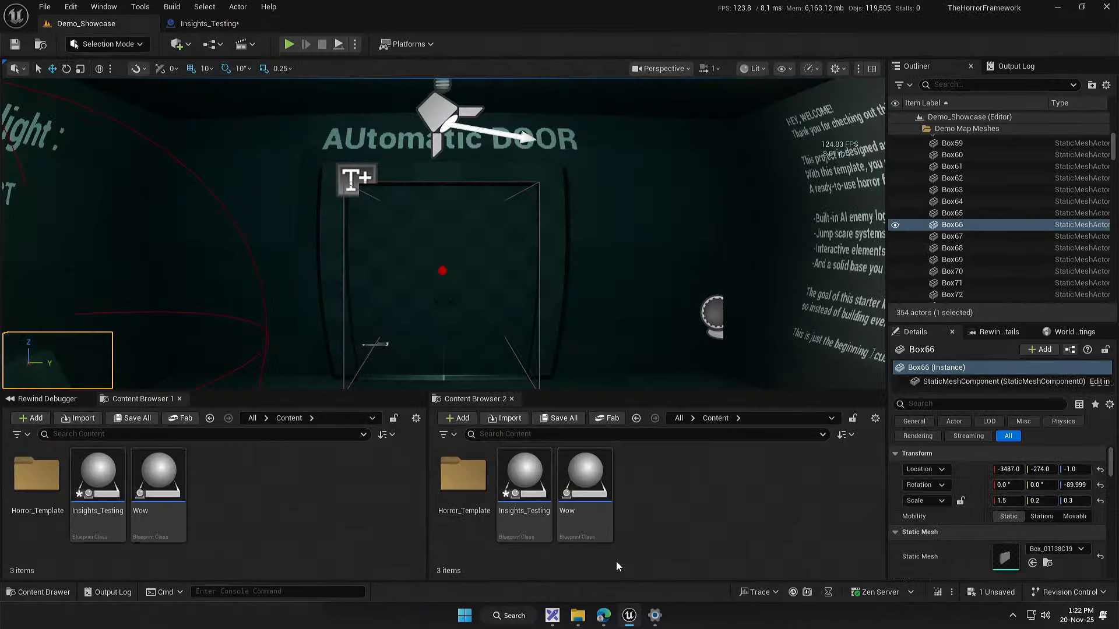
pyautogui.click(770, 593)
pyautogui.moveTo(792, 574)
pyautogui.click(958, 360)
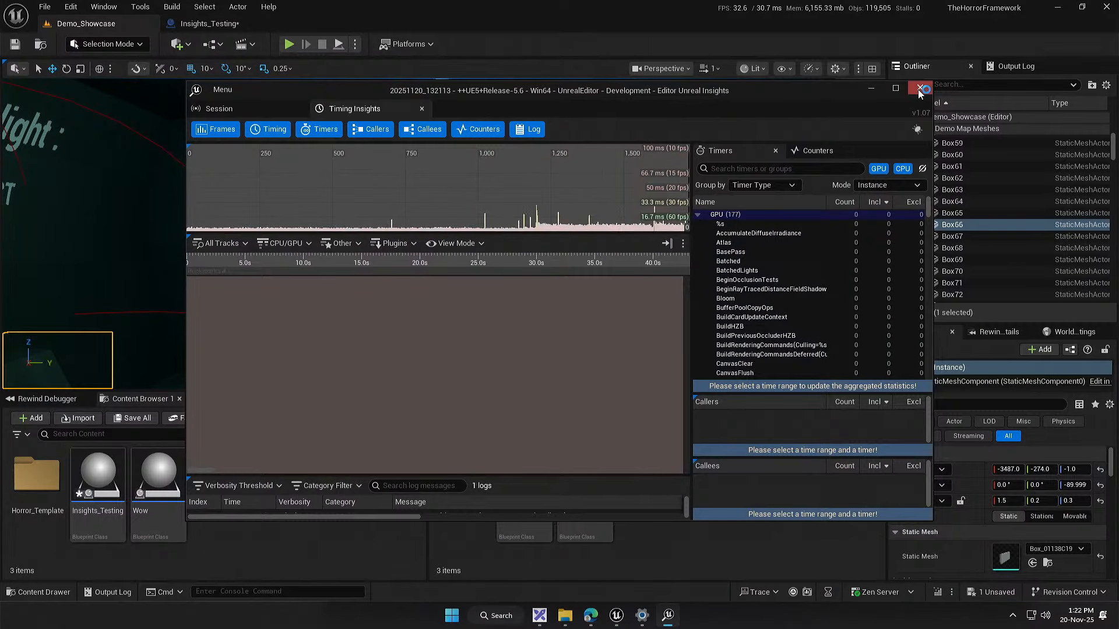
pyautogui.click(927, 85)
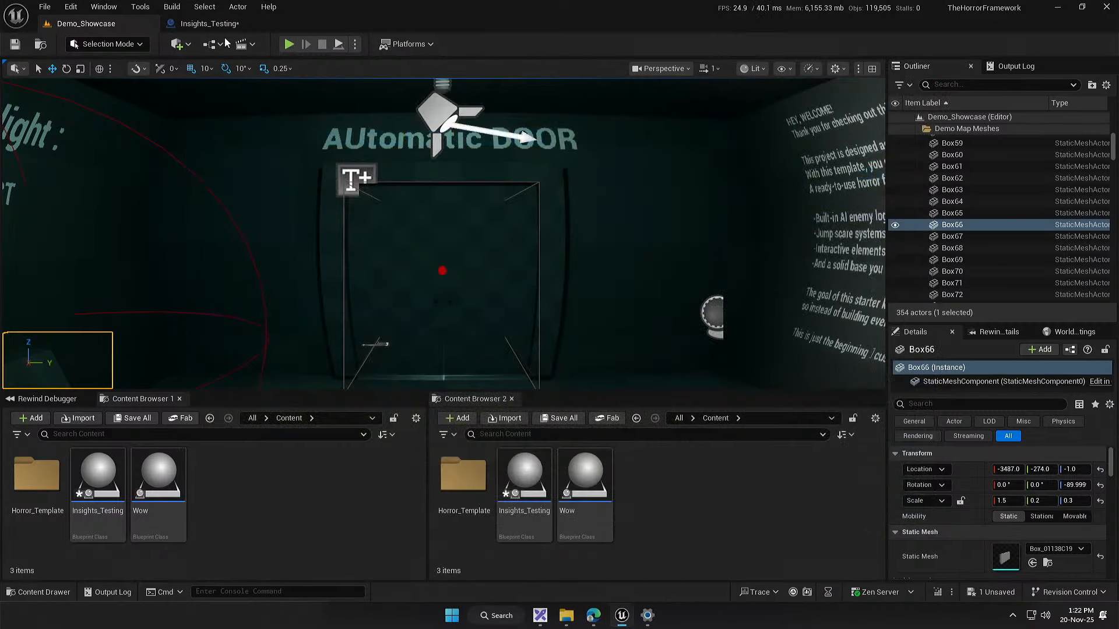
# Step: Delete the Get All Actors with Tag node from the Insights_Testing graph and move the Thingy event next to the For Loop
pyautogui.click(236, 24)
pyautogui.moveTo(436, 331); pyautogui.dragTo(335, 344)
pyautogui.press('Delete')
pyautogui.moveTo(440, 373); pyautogui.dragTo(361, 368)
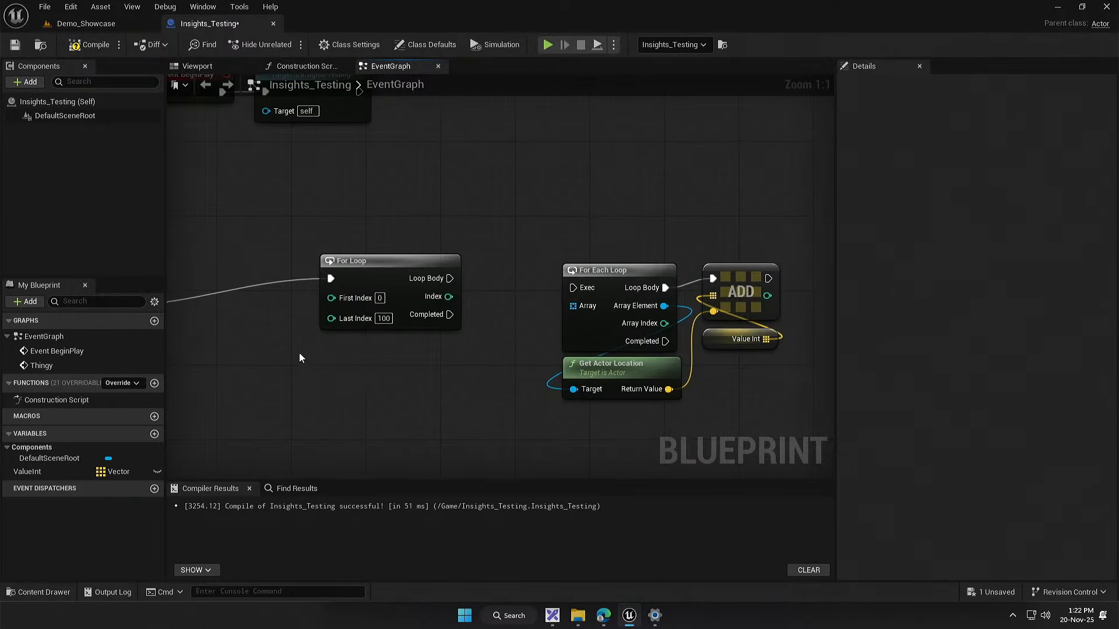
pyautogui.moveTo(299, 353); pyautogui.dragTo(509, 374)
pyautogui.moveTo(255, 330); pyautogui.dragTo(422, 308)
pyautogui.moveTo(548, 445); pyautogui.dragTo(400, 376)
pyautogui.rightClick(397, 358)
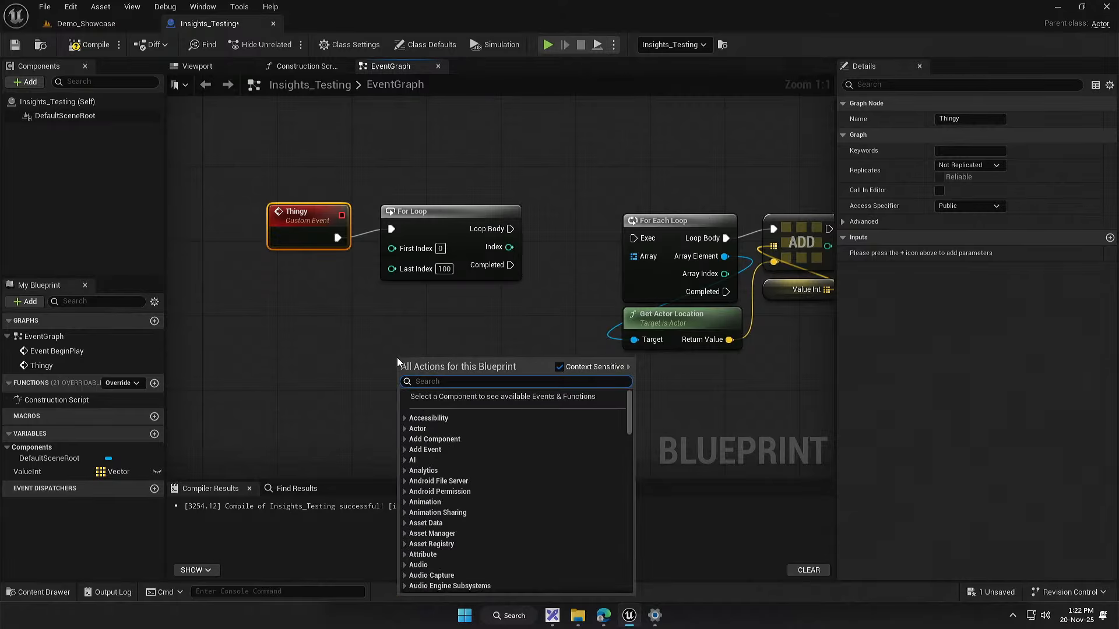
pyautogui.write('get actor of class')
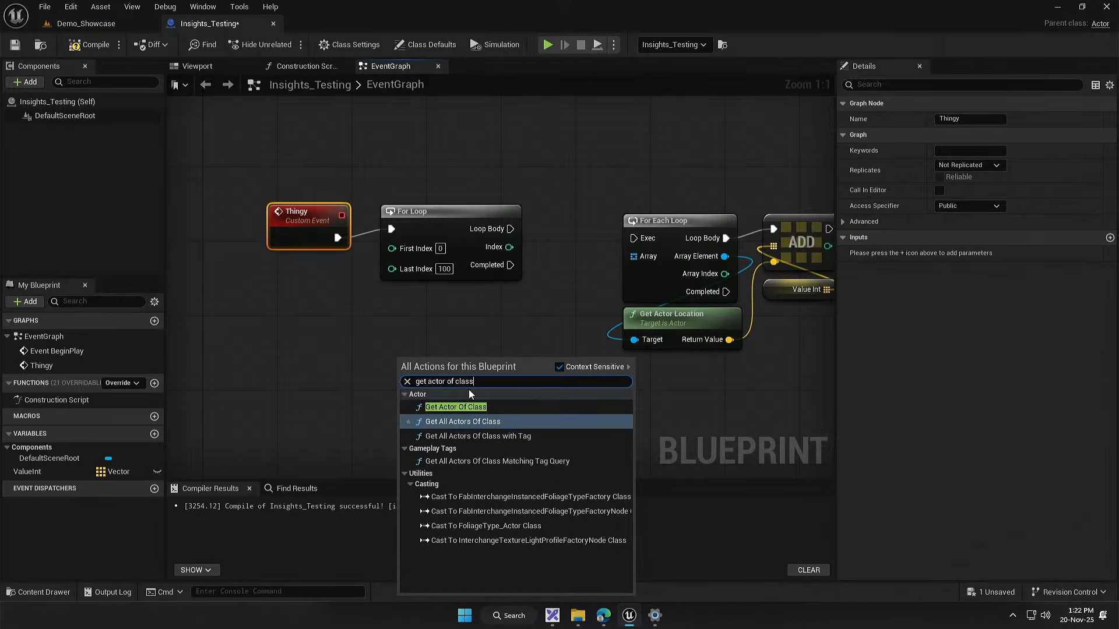
pyautogui.click(463, 408)
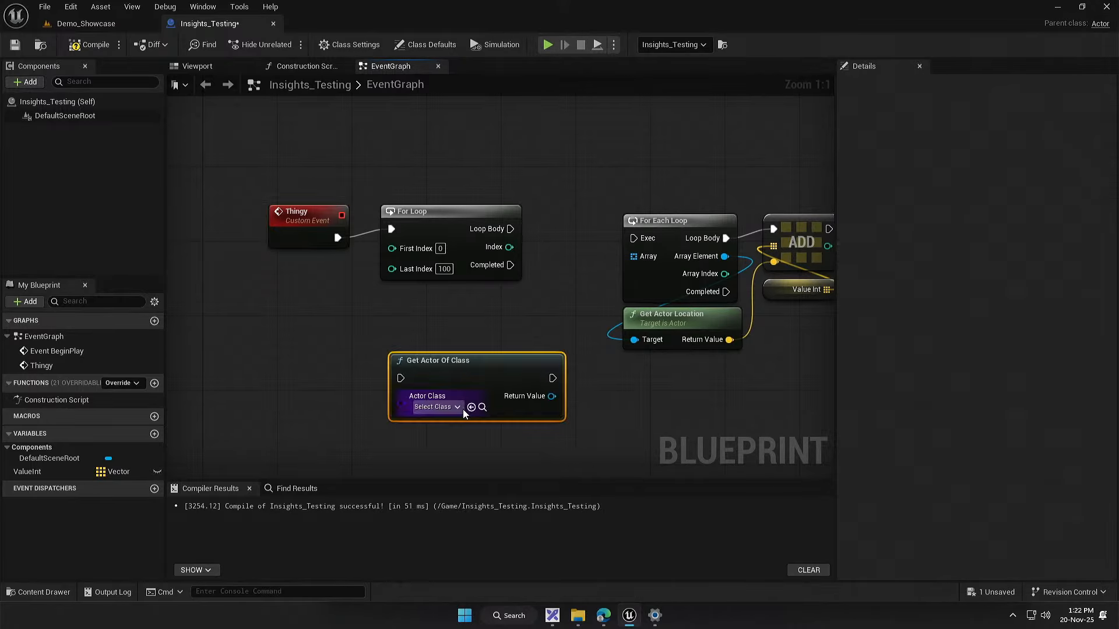
pyautogui.press('Delete')
# Step: Add a Get Player Controller node and place it just below the For Loop
pyautogui.rightClick(459, 339)
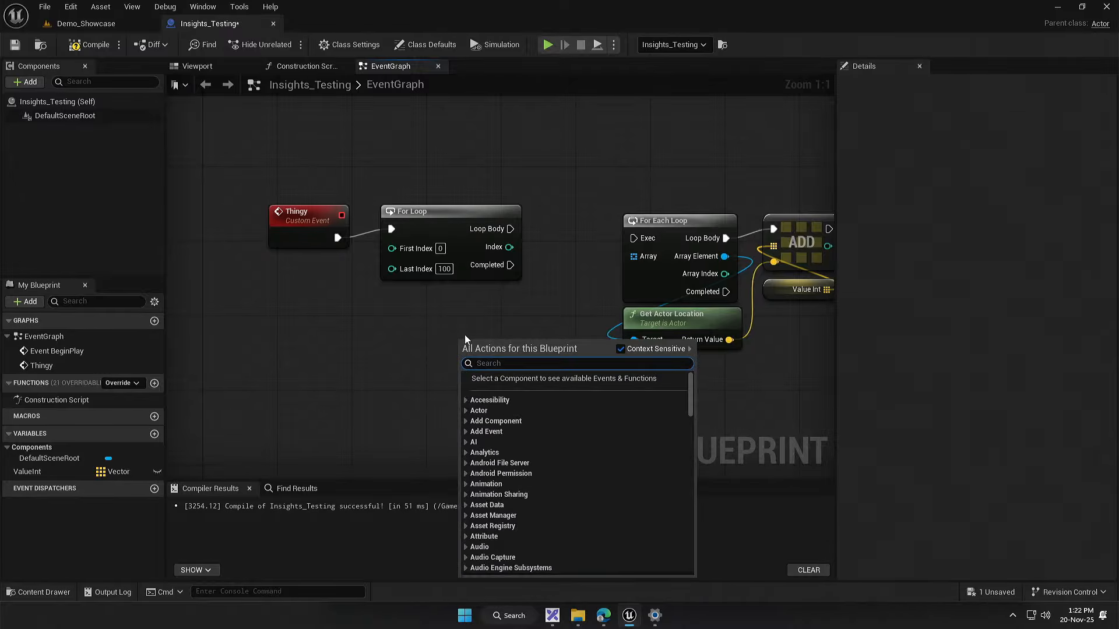
pyautogui.write('get player contr')
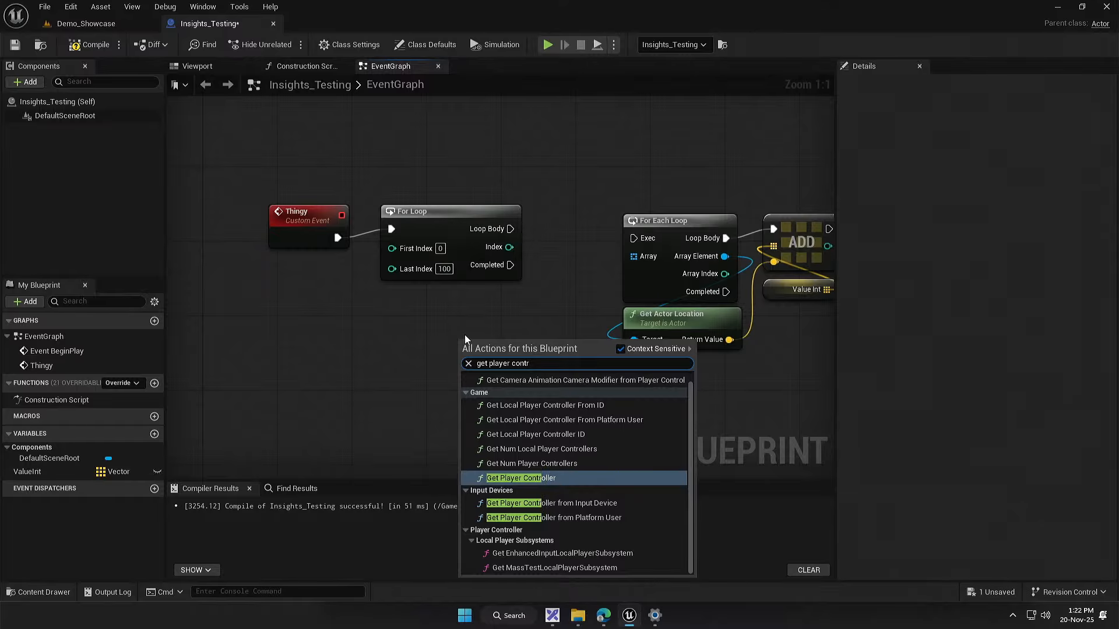
pyautogui.press('Return')
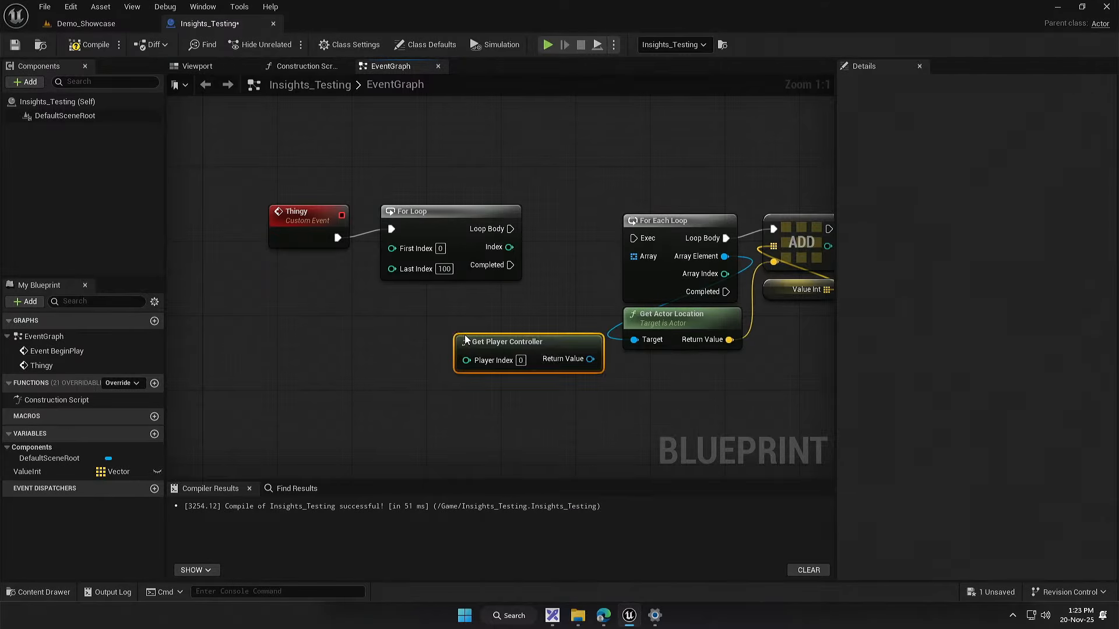
pyautogui.moveTo(524, 333); pyautogui.dragTo(381, 316)
pyautogui.click(427, 348)
pyautogui.moveTo(484, 381); pyautogui.dragTo(343, 343)
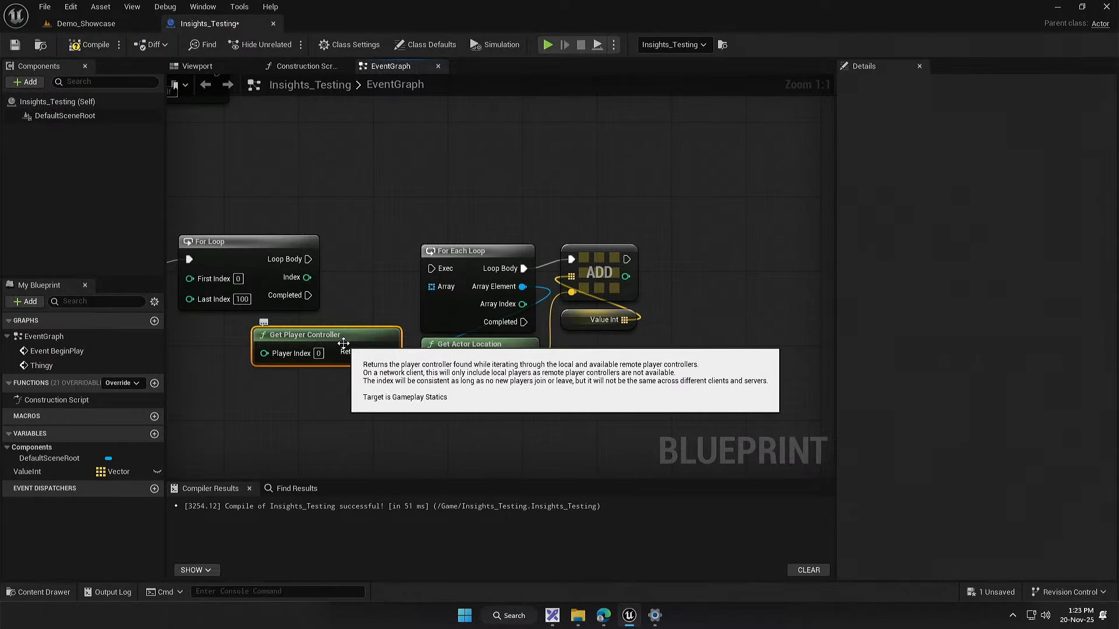
pyautogui.moveTo(334, 394); pyautogui.dragTo(511, 385)
pyautogui.moveTo(520, 332); pyautogui.dragTo(392, 348)
# Step: Delete the For Each Loop, Get Actor Location, array Add and Value Int nodes from the graph
pyautogui.click(451, 290)
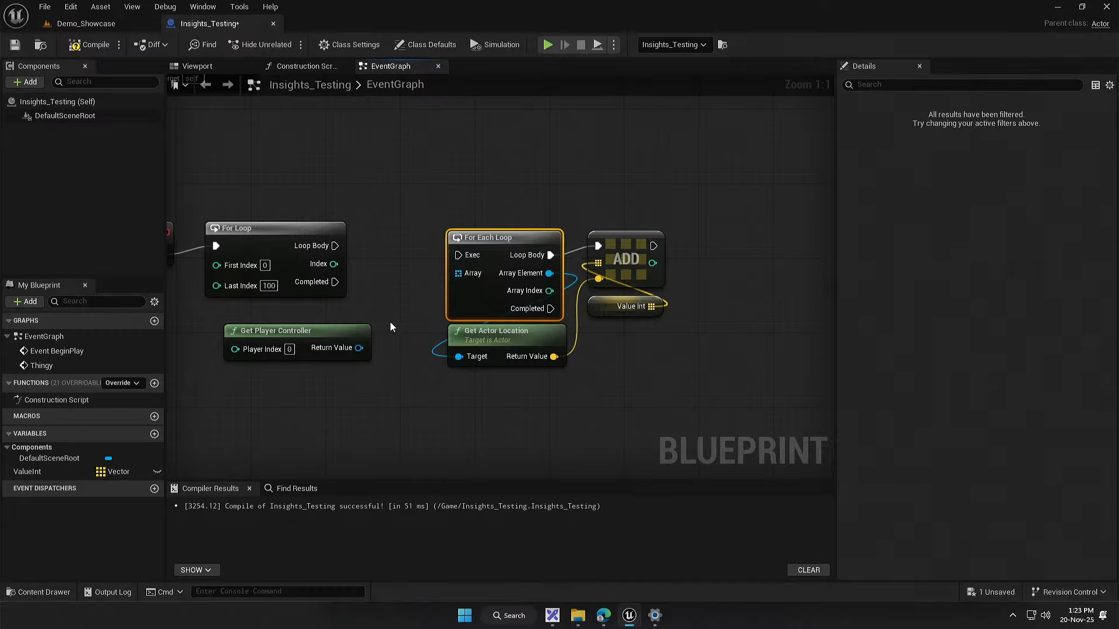
pyautogui.press('Delete')
pyautogui.click(498, 334)
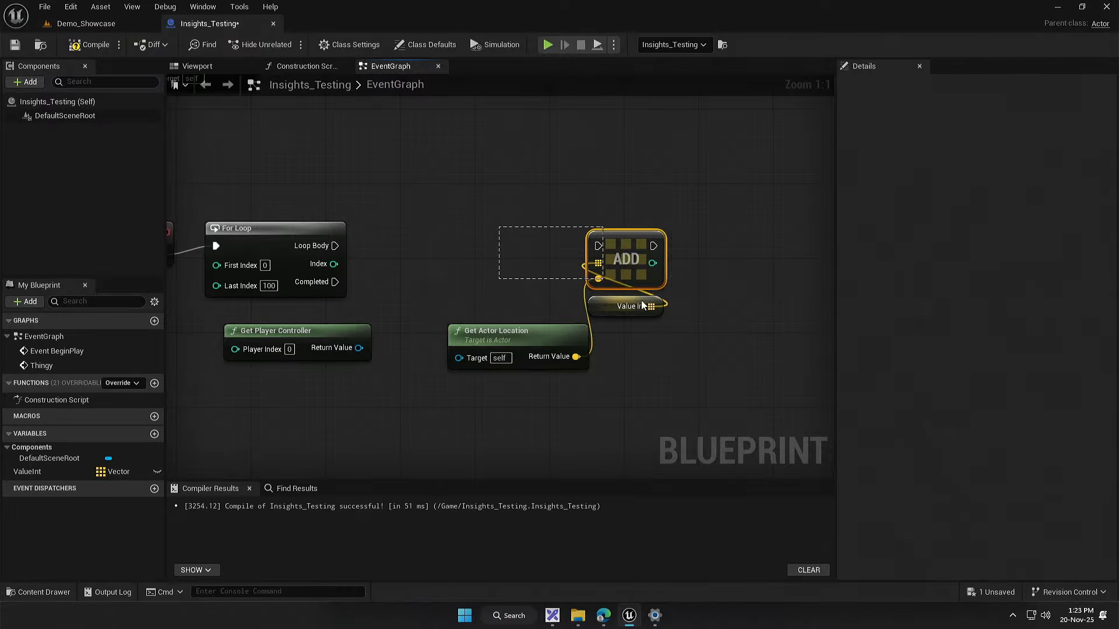
pyautogui.press('Delete')
pyautogui.moveTo(641, 301); pyautogui.dragTo(559, 298)
pyautogui.click(435, 316)
pyautogui.press('Delete')
# Step: Show the exec pins on the Get Player Controller node and move it beside the For Loop
pyautogui.moveTo(285, 306); pyautogui.dragTo(586, 257)
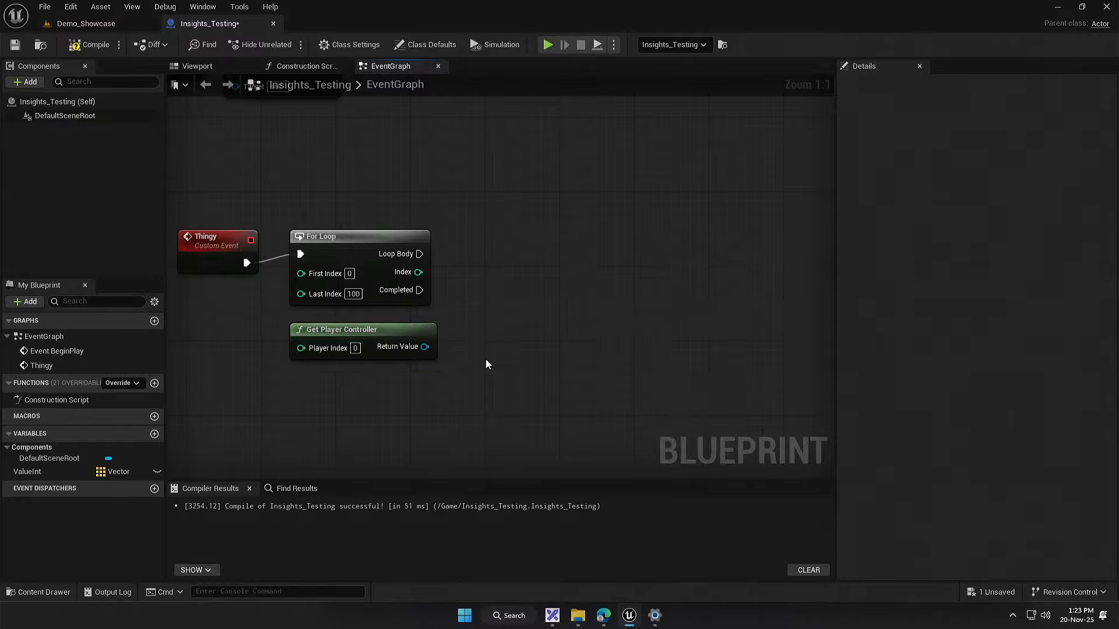
pyautogui.moveTo(410, 352); pyautogui.dragTo(548, 328)
pyautogui.click(407, 327)
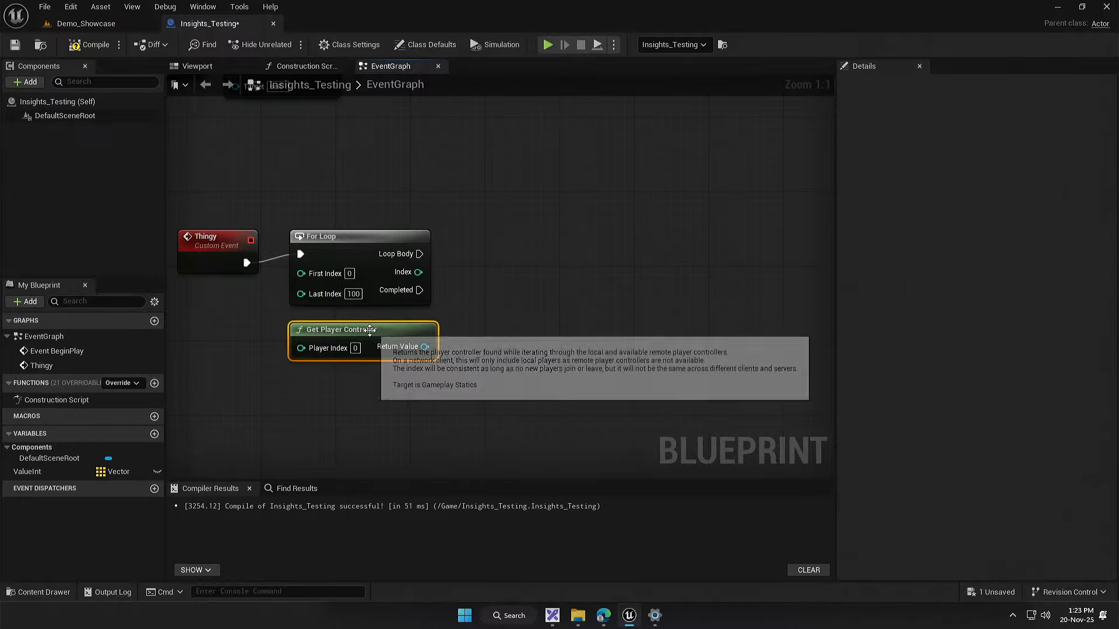
pyautogui.rightClick(424, 347)
pyautogui.rightClick(419, 332)
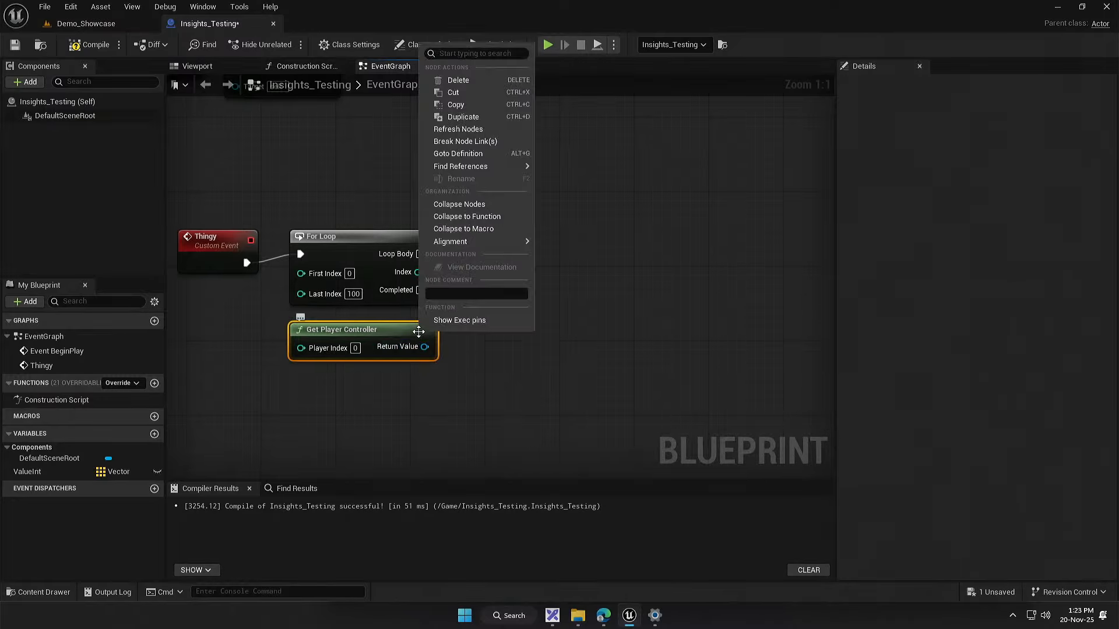
pyautogui.click(451, 320)
pyautogui.moveTo(380, 335); pyautogui.dragTo(537, 281)
pyautogui.moveTo(584, 310); pyautogui.dragTo(789, 318)
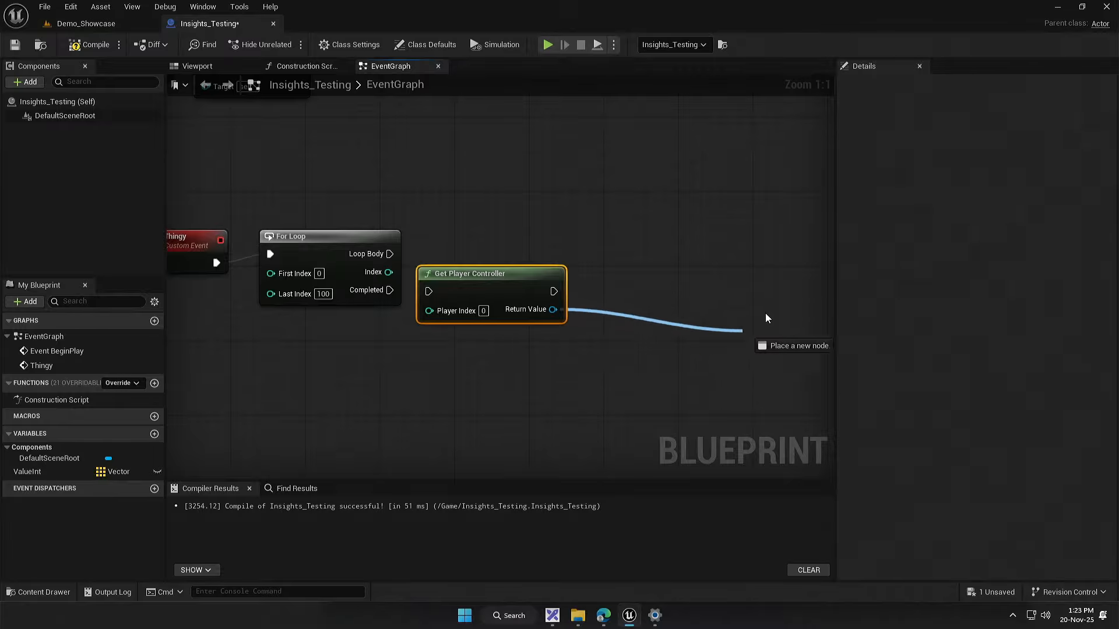
pyautogui.moveTo(718, 344); pyautogui.dragTo(718, 344)
pyautogui.click(572, 373)
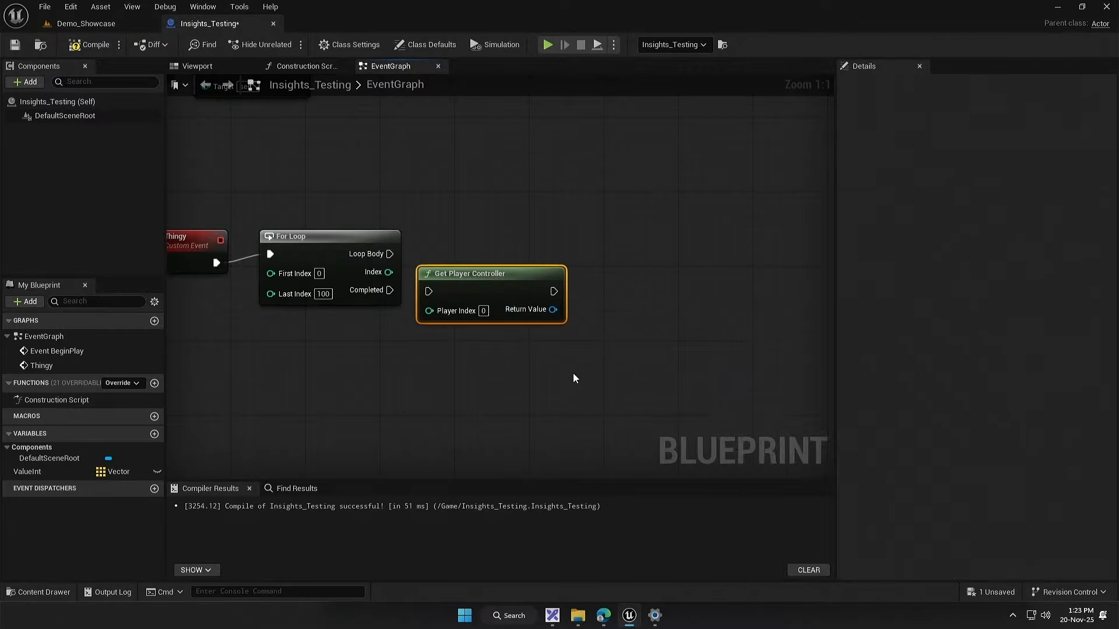
# Step: Align Get Player Controller with the For Loop and connect the Loop Body output to its exec input
pyautogui.moveTo(548, 343); pyautogui.dragTo(574, 362)
pyautogui.moveTo(519, 305); pyautogui.dragTo(520, 269)
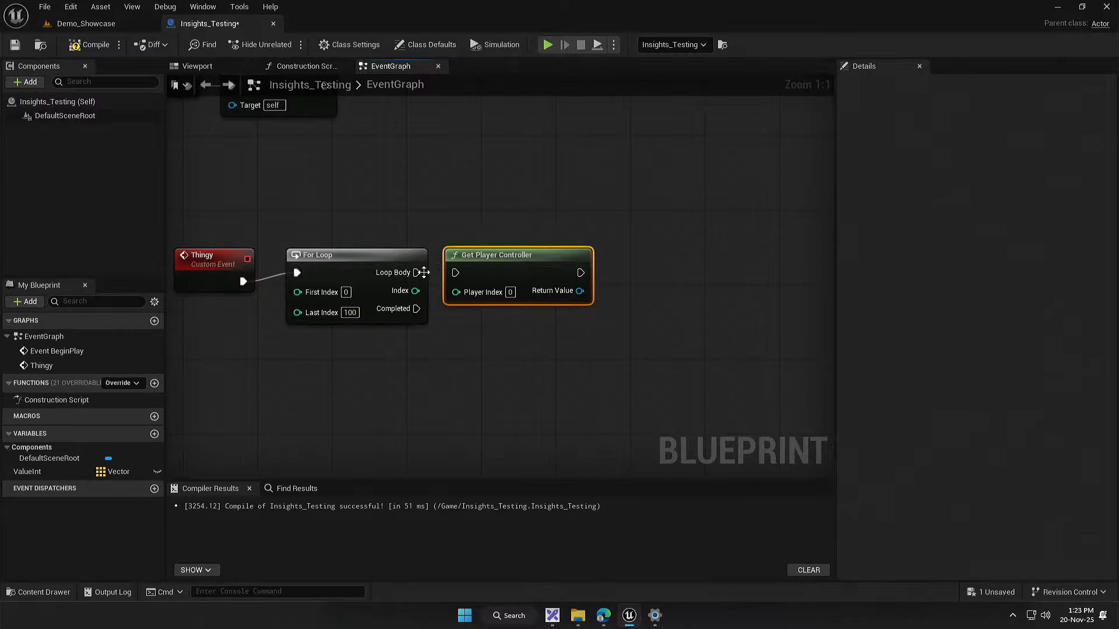
pyautogui.moveTo(417, 273); pyautogui.dragTo(460, 270)
# Step: Add a Log String node and place it in line after Get Player Controller
pyautogui.moveTo(603, 358); pyautogui.dragTo(568, 330)
pyautogui.rightClick(567, 329)
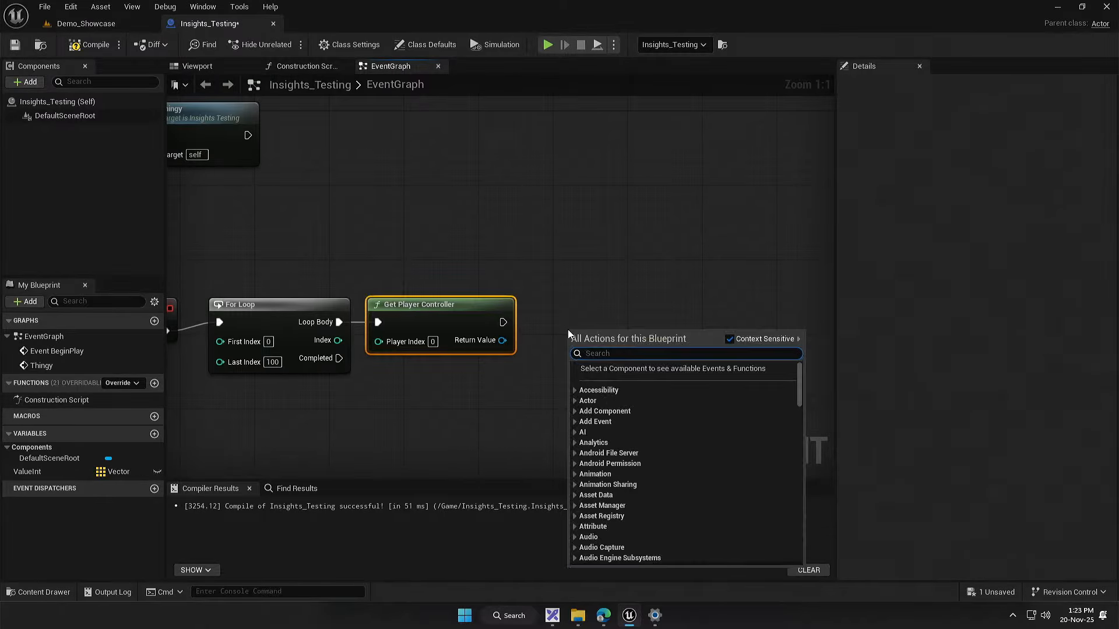
pyautogui.write('log string')
pyautogui.press('Return')
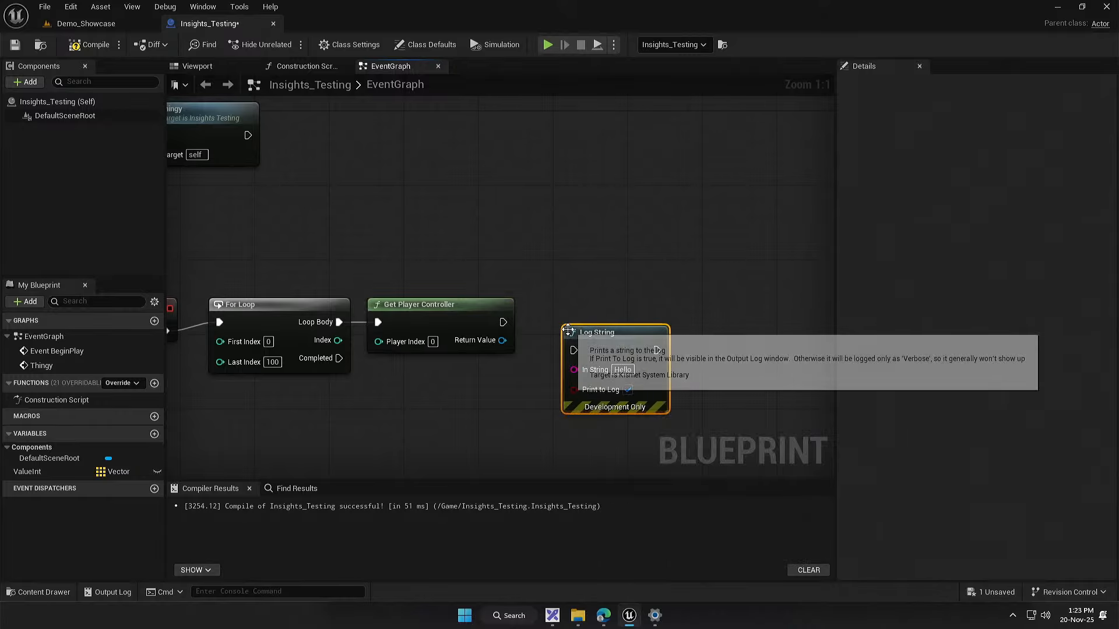
pyautogui.moveTo(613, 337); pyautogui.dragTo(586, 308)
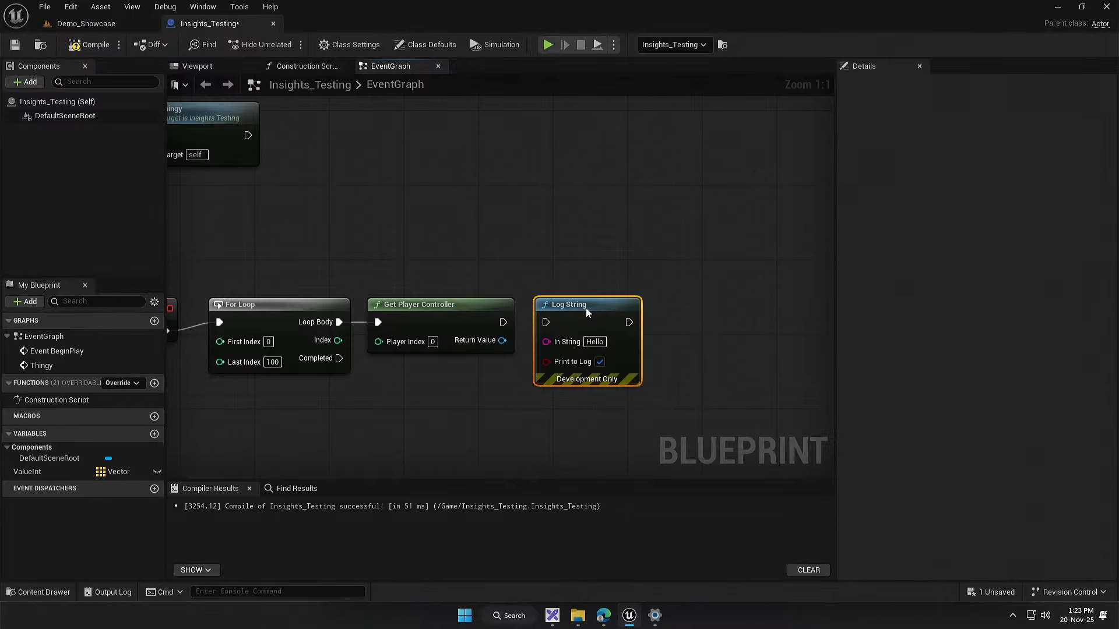
# Step: Take the For Loop out of the chain, set it below, and connect the Thingy event directly to Get Player Controller
pyautogui.moveTo(429, 367); pyautogui.dragTo(592, 328)
pyautogui.moveTo(330, 292); pyautogui.dragTo(362, 285)
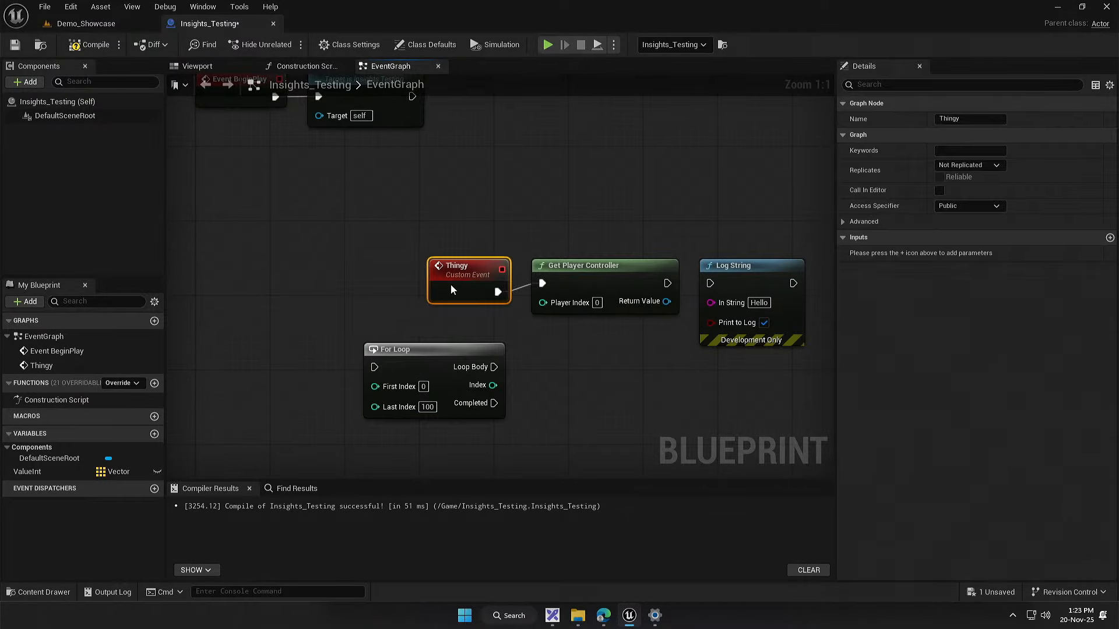
pyautogui.click(616, 365)
pyautogui.moveTo(618, 361); pyautogui.dragTo(400, 358)
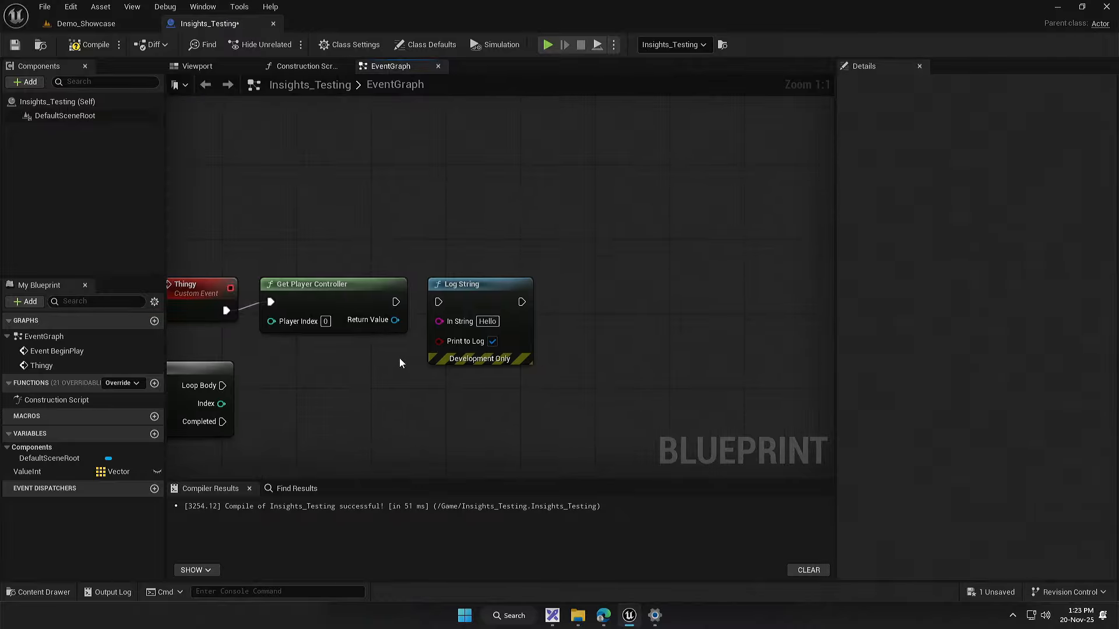
# Step: Connect Get Player Controller's exec output to the Log String and duplicate the Log String node twice
pyautogui.moveTo(395, 320); pyautogui.dragTo(449, 444)
pyautogui.click(343, 375)
pyautogui.moveTo(342, 376); pyautogui.dragTo(383, 385)
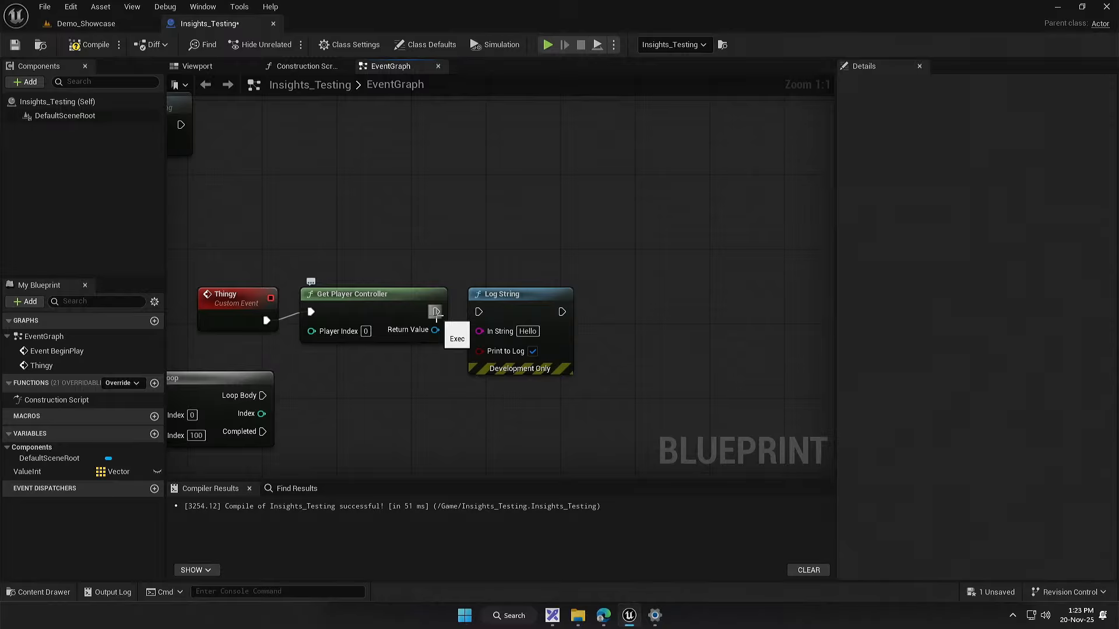
pyautogui.moveTo(530, 303); pyautogui.dragTo(372, 276)
pyautogui.hotkey('ctrl', 'd')
pyautogui.hotkey('ctrl', 'd')
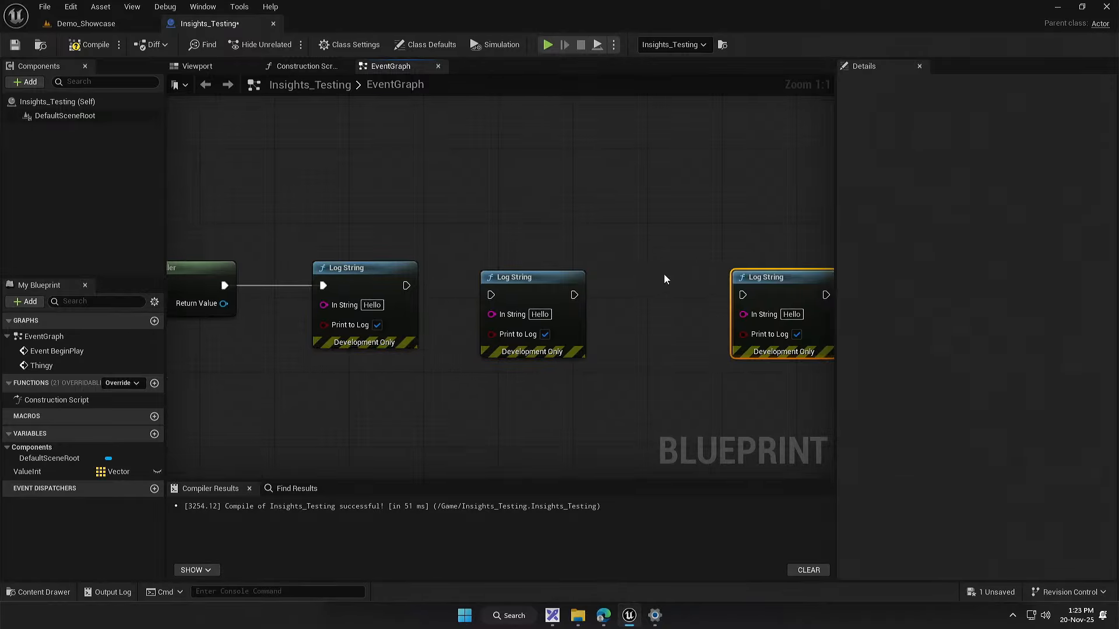
# Step: Align the two duplicated Log String nodes after the first and connect all three in sequence
pyautogui.moveTo(529, 285); pyautogui.dragTo(489, 285)
pyautogui.moveTo(388, 286); pyautogui.dragTo(421, 287)
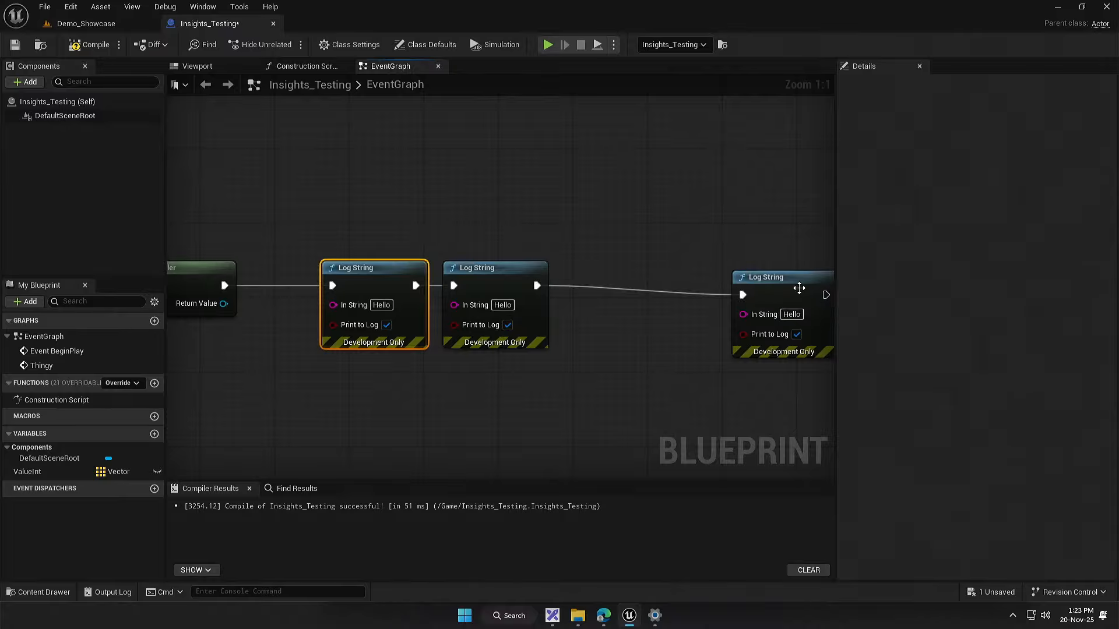
pyautogui.moveTo(799, 288); pyautogui.dragTo(648, 279)
# Step: Feed Get Player Controller's Return Value through a separate Get Display Name node into each Log String's In String, placing those nodes below the chain
pyautogui.moveTo(360, 303); pyautogui.dragTo(515, 304)
pyautogui.moveTo(397, 260); pyautogui.dragTo(390, 350)
pyautogui.hotkey('ctrl', 'c')
pyautogui.hotkey('ctrl', 'v')
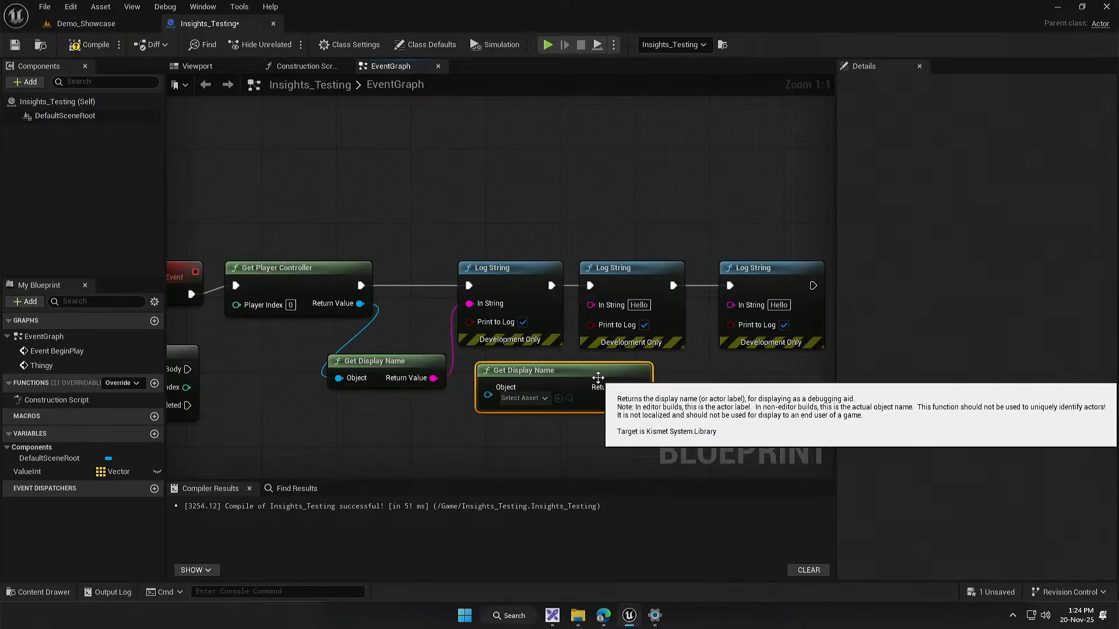
pyautogui.moveTo(346, 315); pyautogui.dragTo(503, 390)
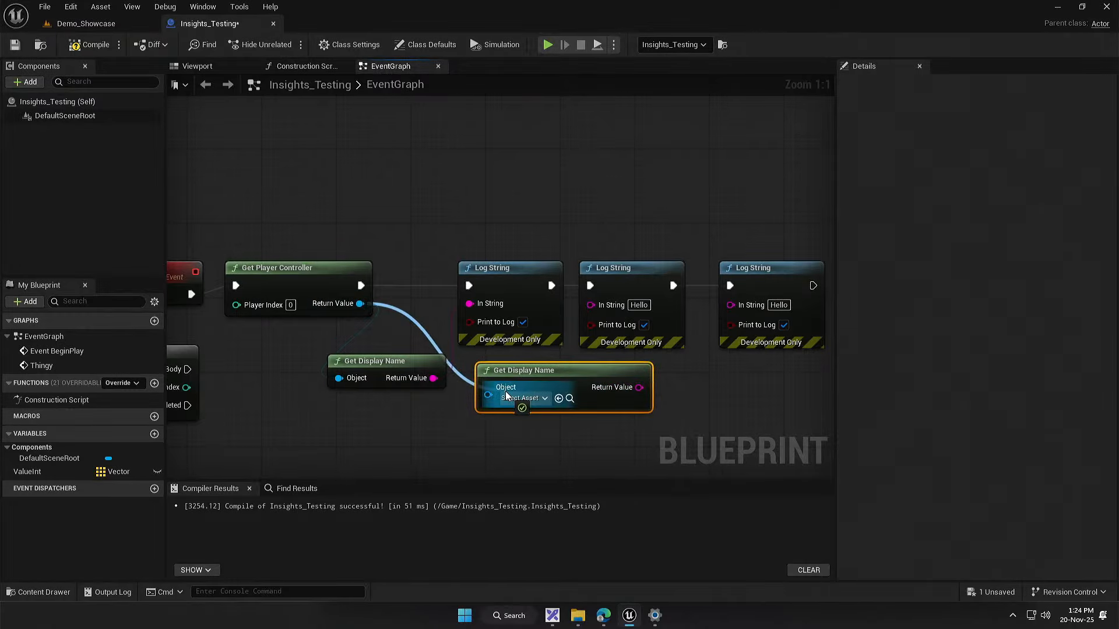
pyautogui.moveTo(582, 388); pyautogui.dragTo(608, 307)
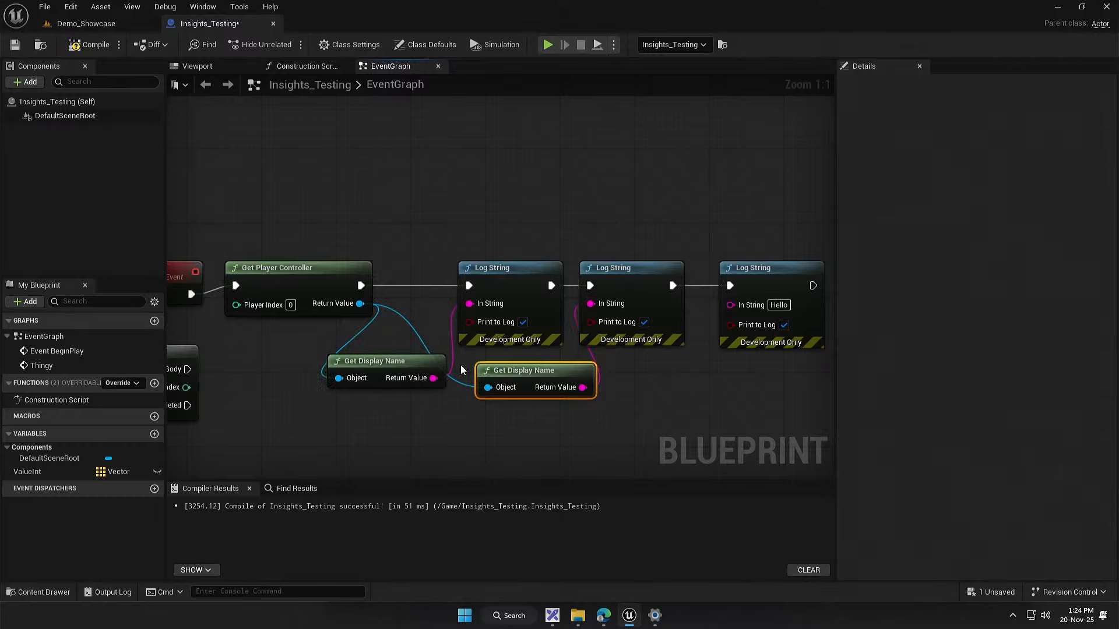
pyautogui.moveTo(369, 305); pyautogui.dragTo(732, 304)
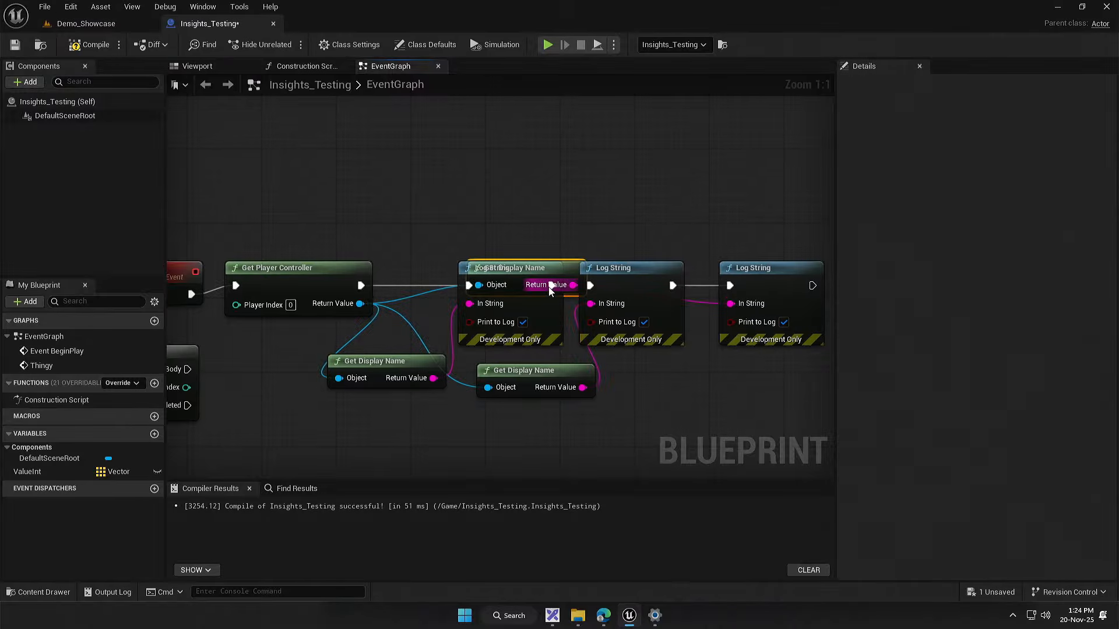
pyautogui.moveTo(574, 286); pyautogui.dragTo(740, 387)
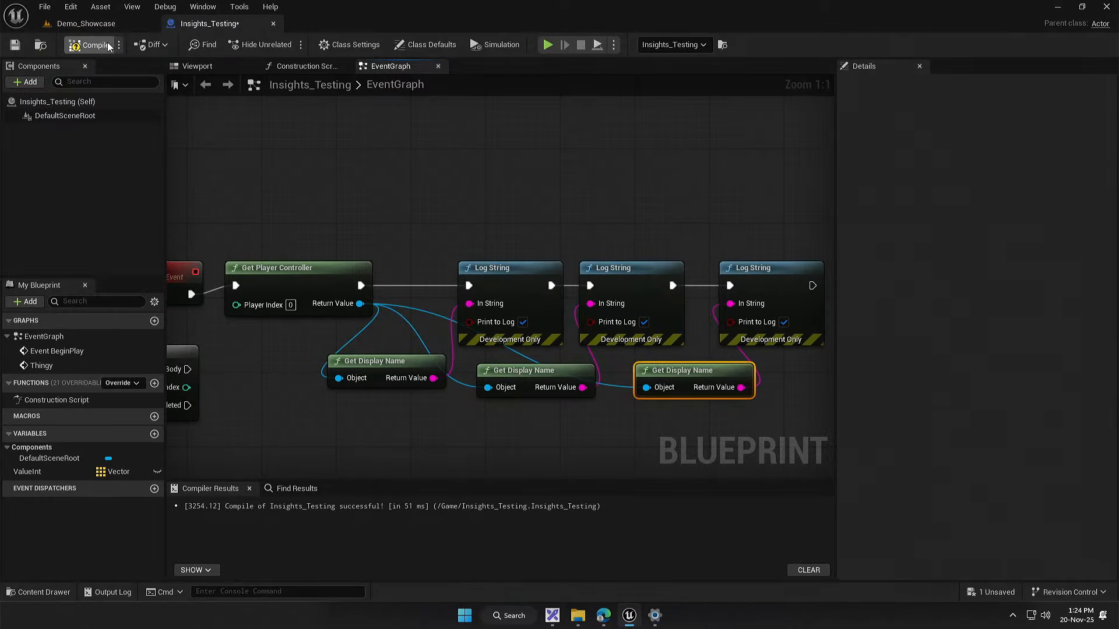
# Step: Compile the blueprint and record a trace of a brief play session in the Demo_Showcase level
pyautogui.click(110, 27)
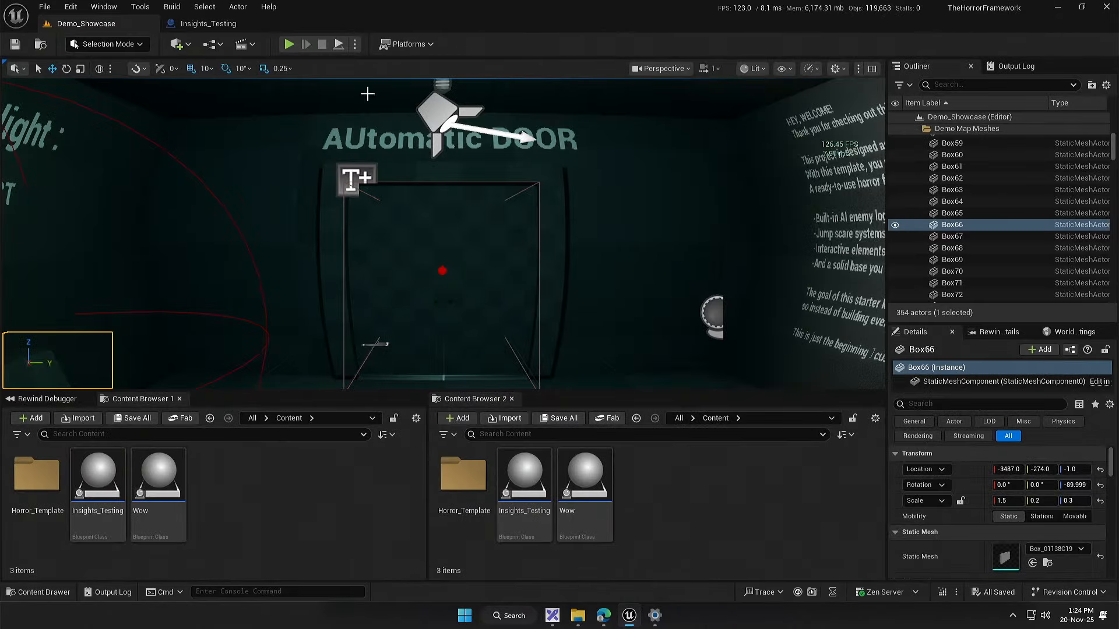
pyautogui.click(797, 592)
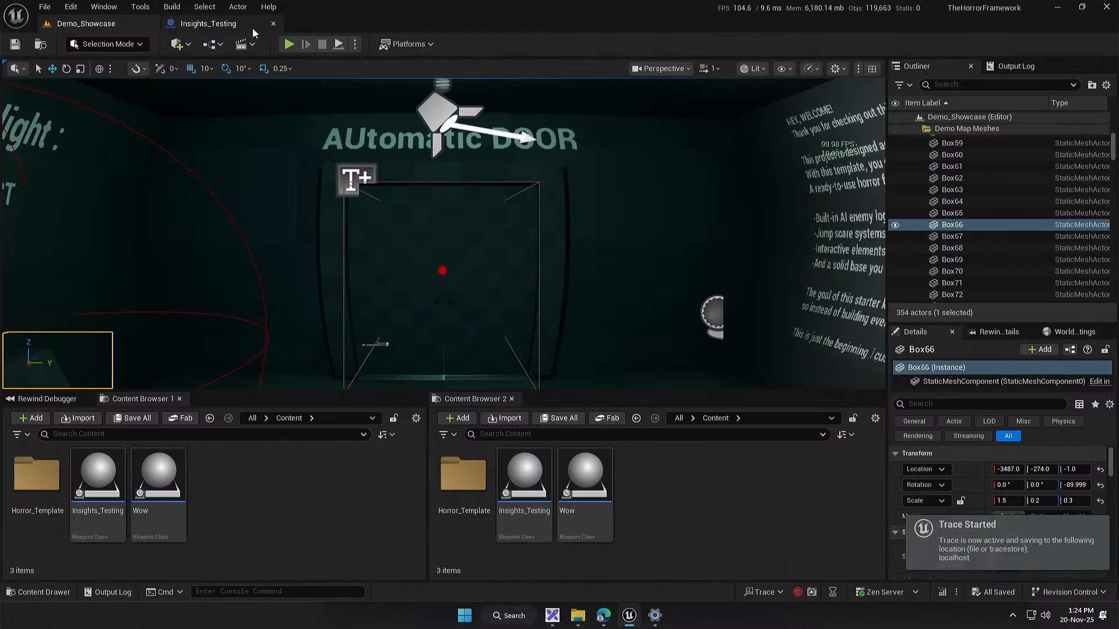
pyautogui.click(289, 44)
pyautogui.press('super')
pyautogui.click(322, 44)
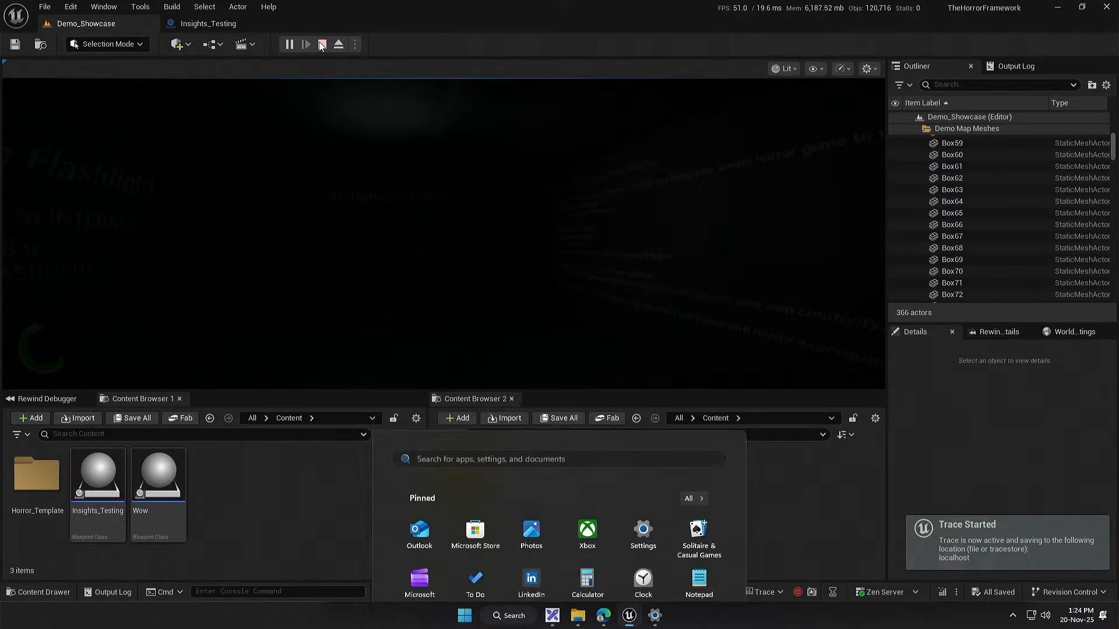
# Step: Open the recent trace 20251120_132415 in Unreal Insights and bring up Quick Find for its timing view
pyautogui.click(770, 593)
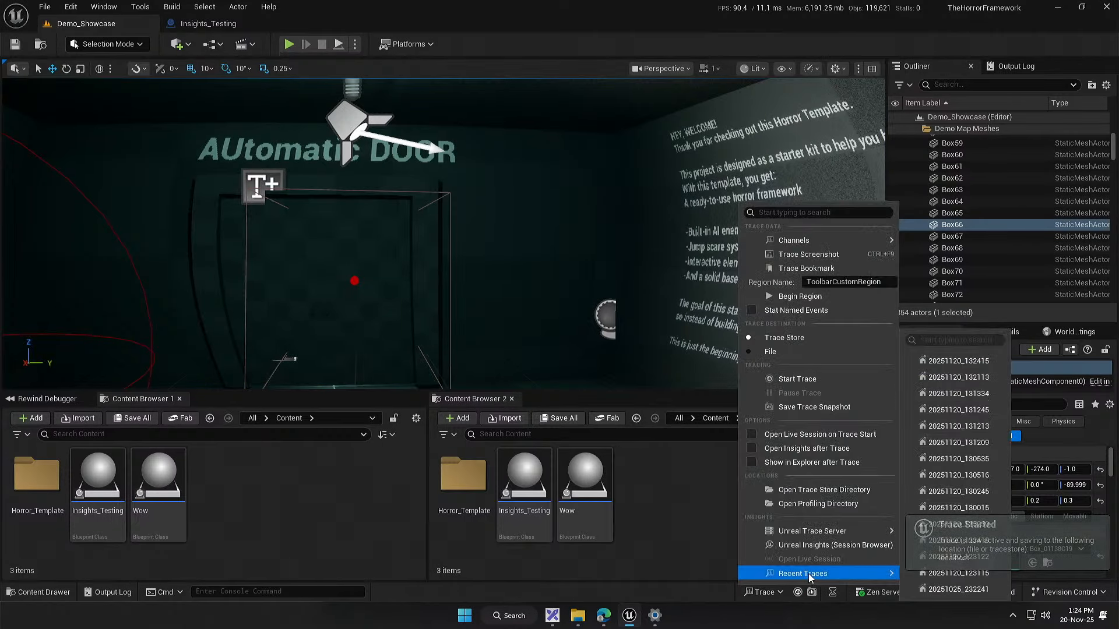
pyautogui.click(759, 309)
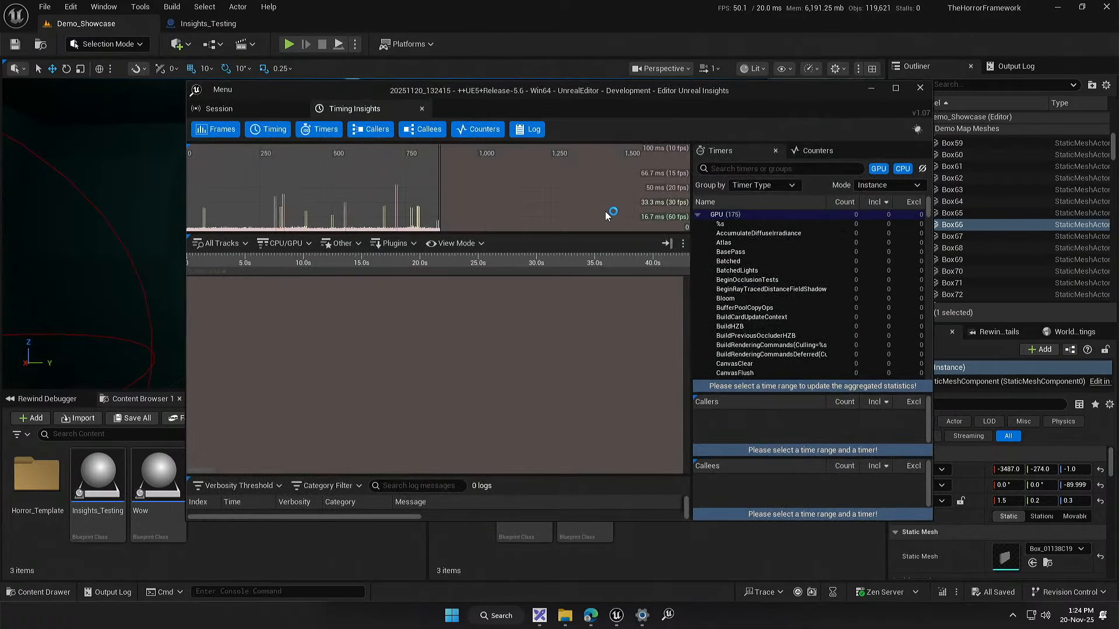
pyautogui.rightClick(549, 349)
pyautogui.moveTo(606, 92); pyautogui.dragTo(597, 3)
pyautogui.rightClick(588, 379)
pyautogui.click(606, 387)
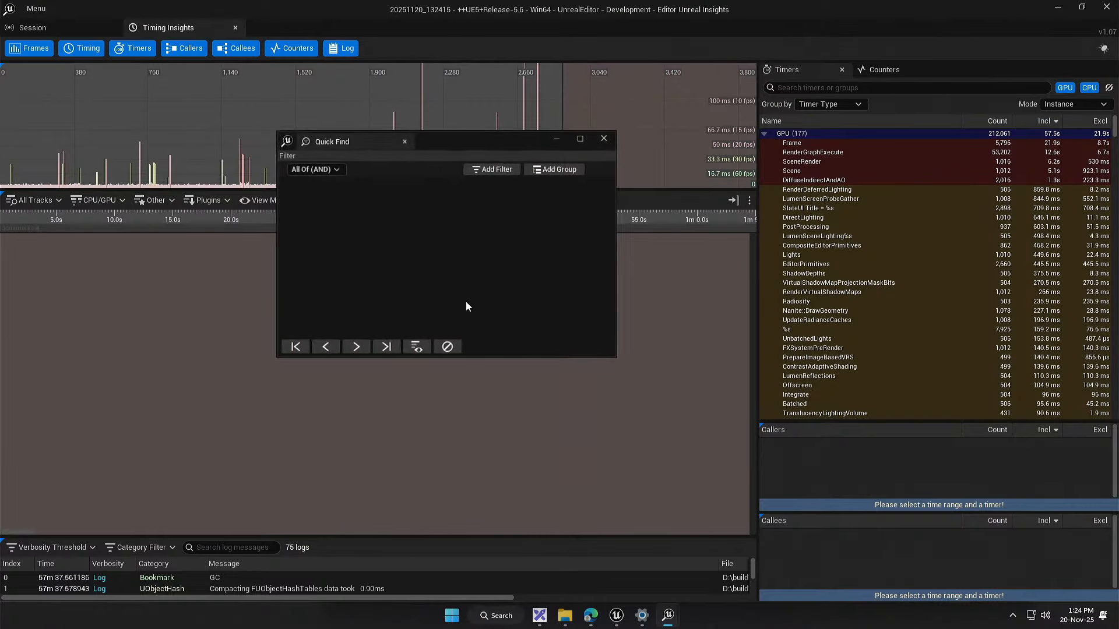
# Step: Set a Quick Find filter of Timer Name Is Thingy and highlight the matching events
pyautogui.click(327, 180)
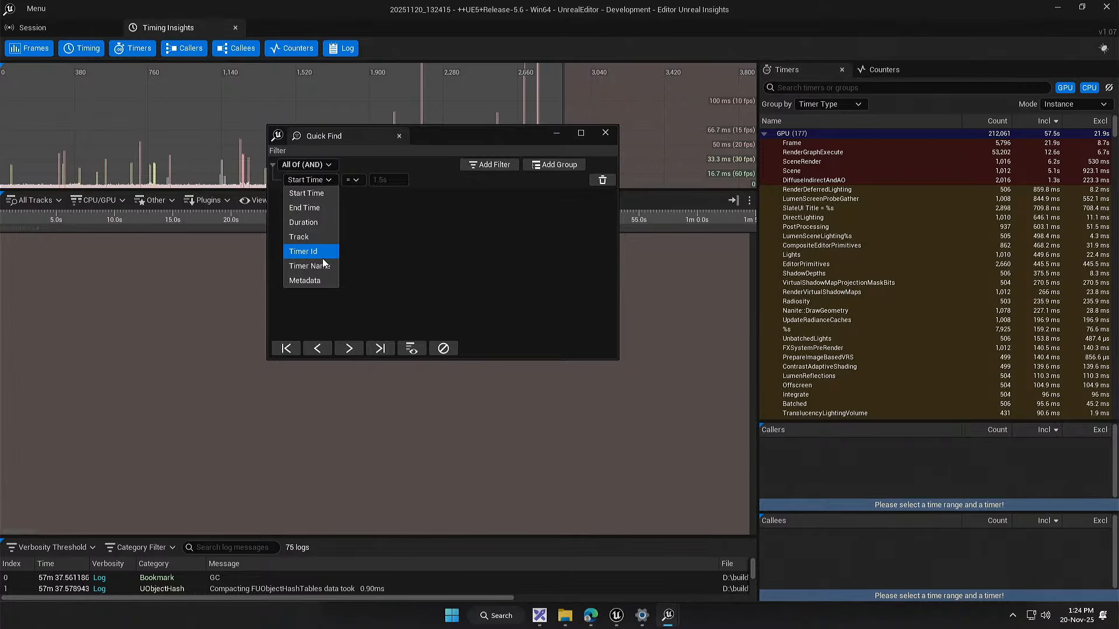
pyautogui.click(319, 252)
pyautogui.click(309, 180)
pyautogui.click(315, 266)
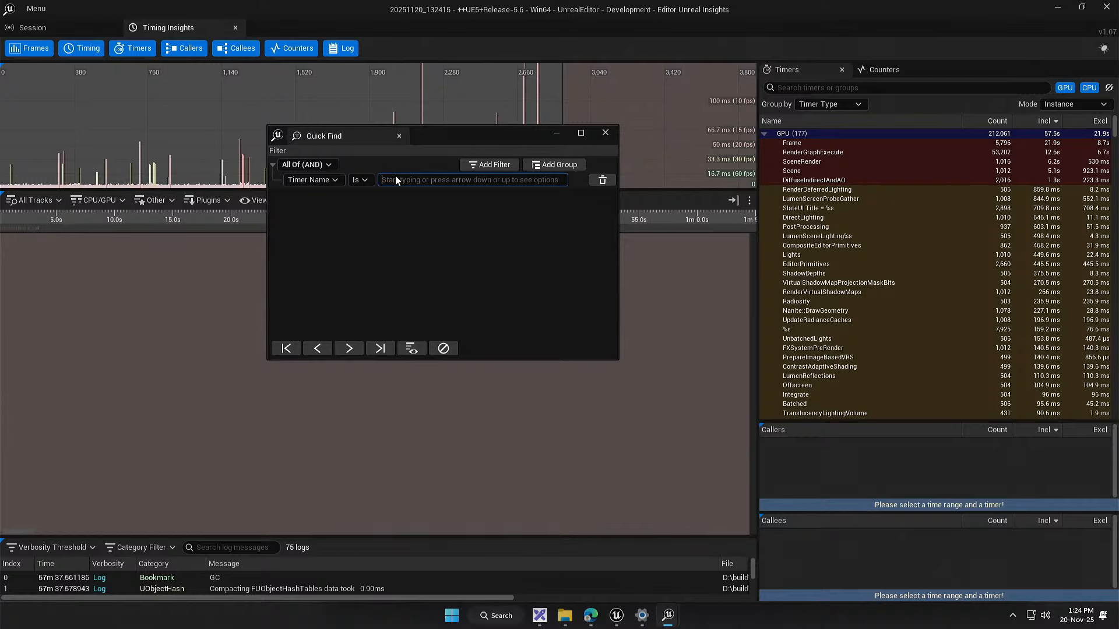
pyautogui.write('Thingy')
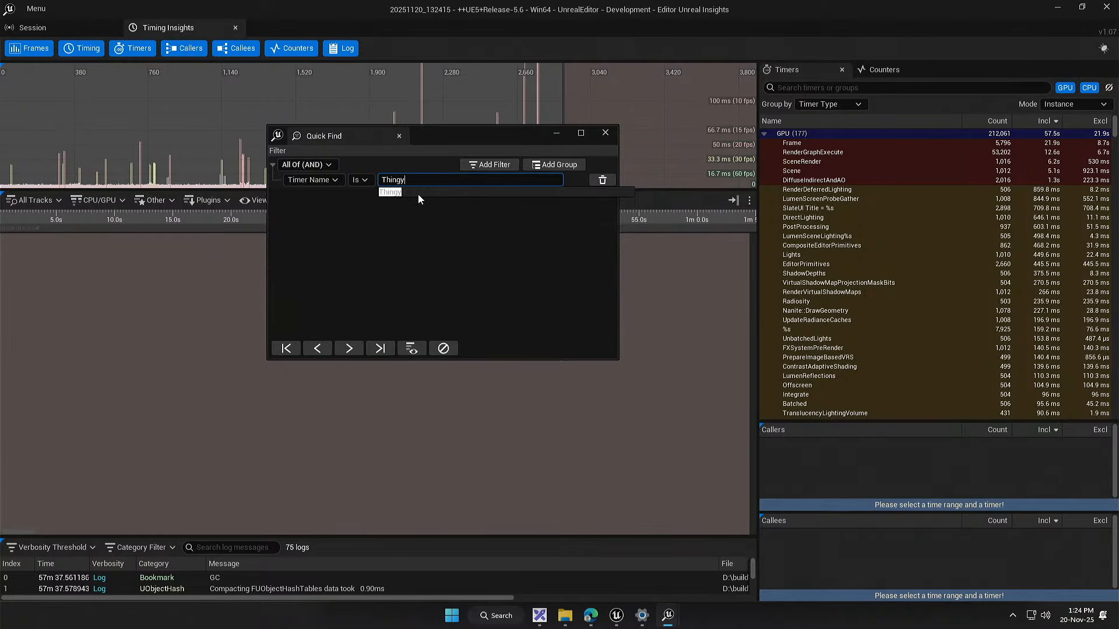
pyautogui.click(411, 193)
pyautogui.click(412, 348)
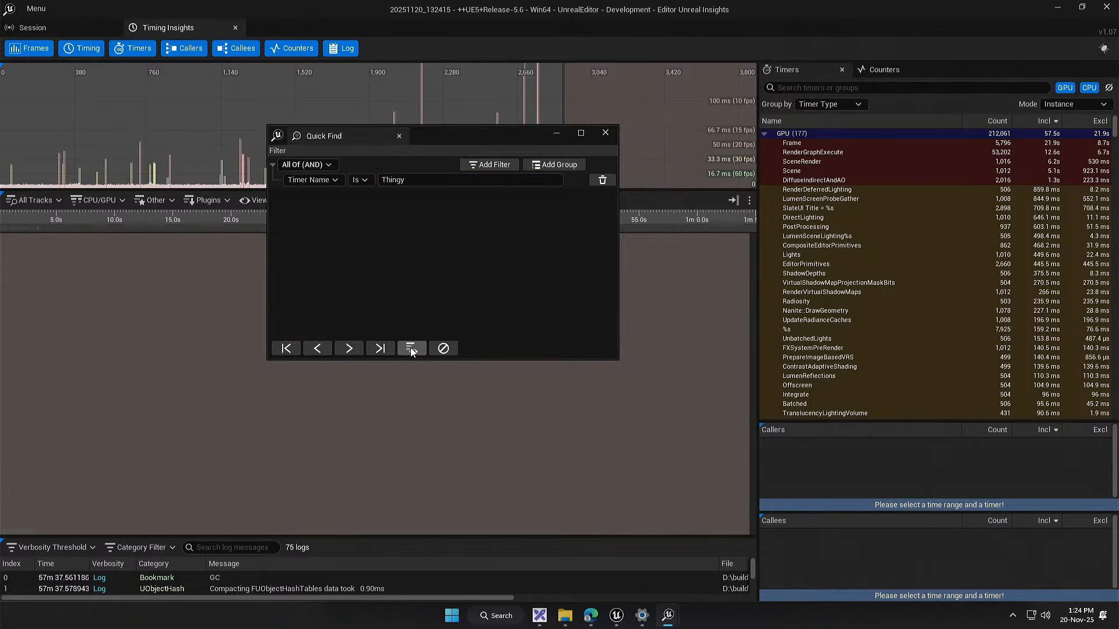
# Step: Move Quick Find off the timeline, locate the highlighted Thingy event on the GameThread track, and clear the highlight filter
pyautogui.moveTo(460, 135); pyautogui.dragTo(946, 304)
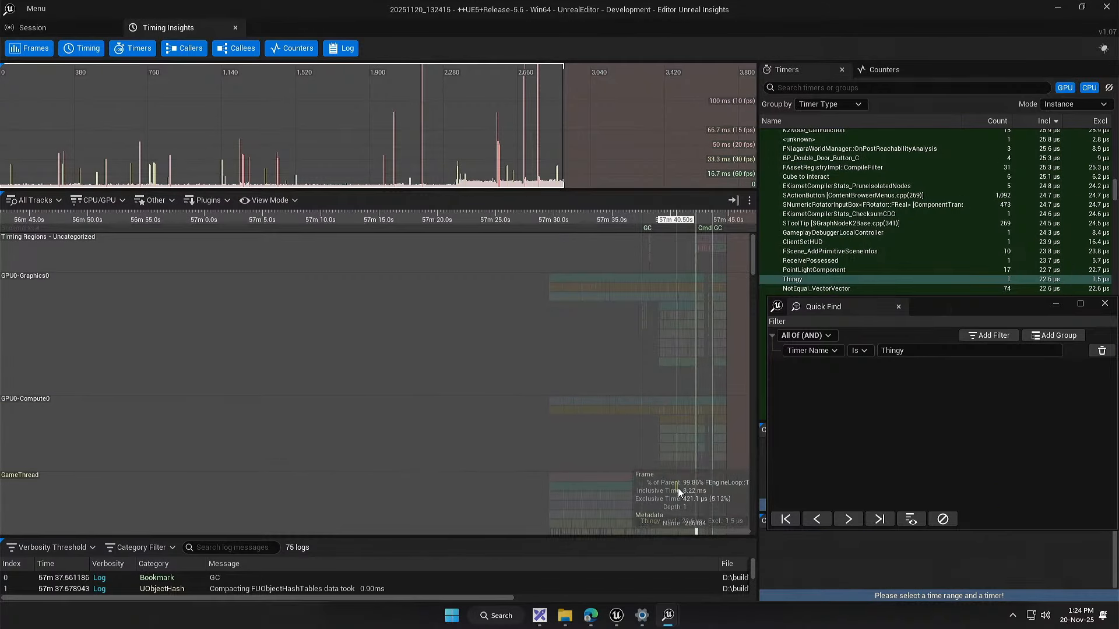
pyautogui.moveTo(677, 488); pyautogui.dragTo(446, 240)
pyautogui.scroll(4, 445, 257)
pyautogui.scroll(5, 511, 282)
pyautogui.scroll(8, 473, 279)
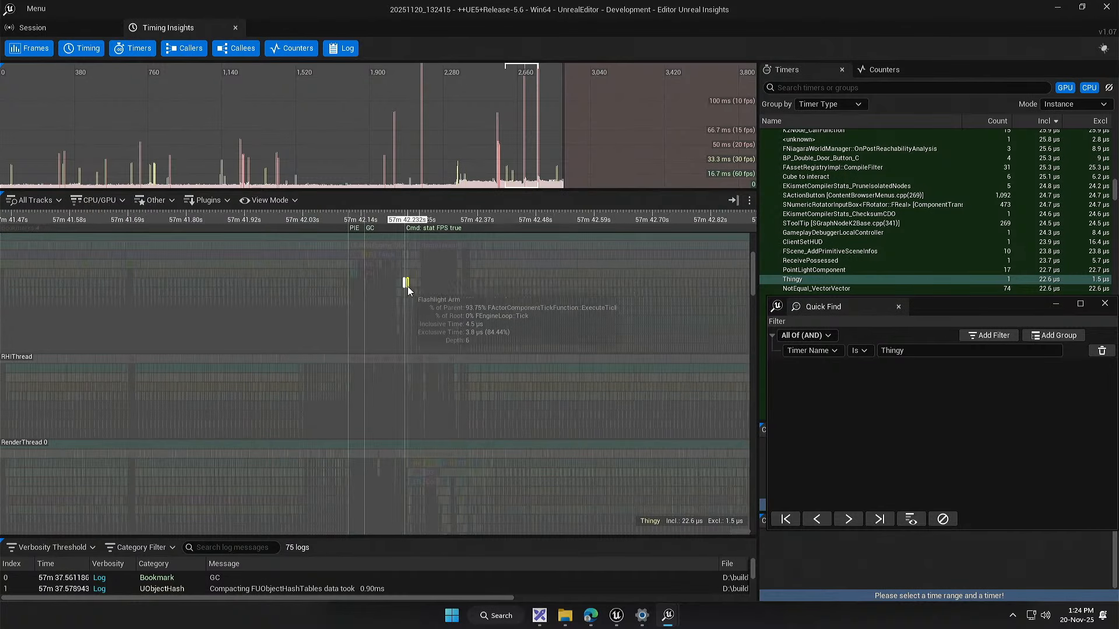
pyautogui.scroll(15, 396, 287)
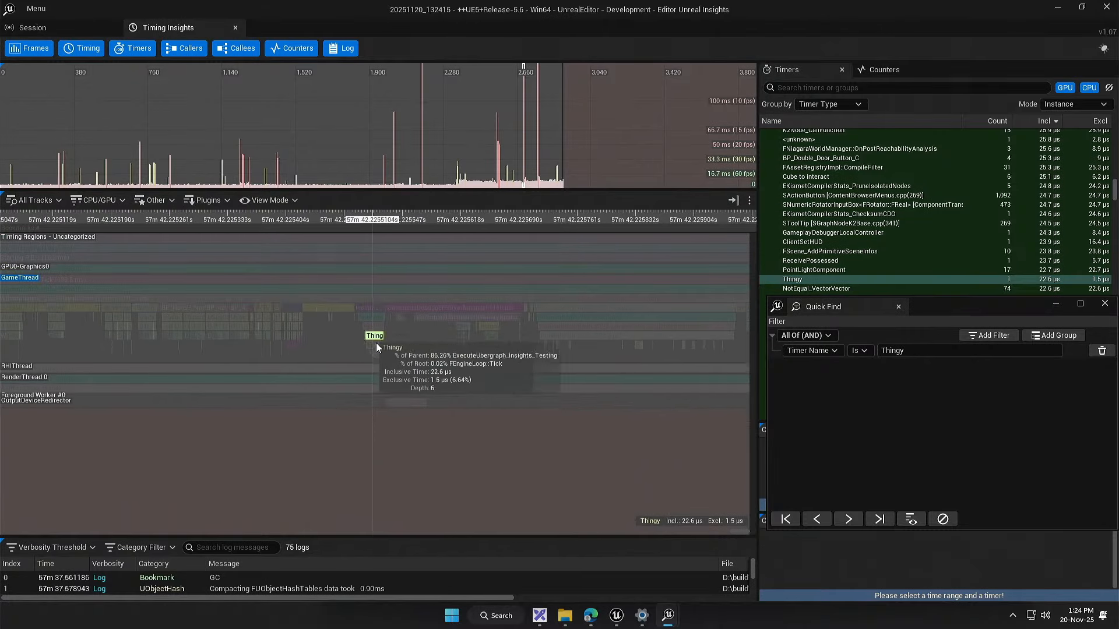
pyautogui.scroll(2, 376, 347)
pyautogui.click(952, 518)
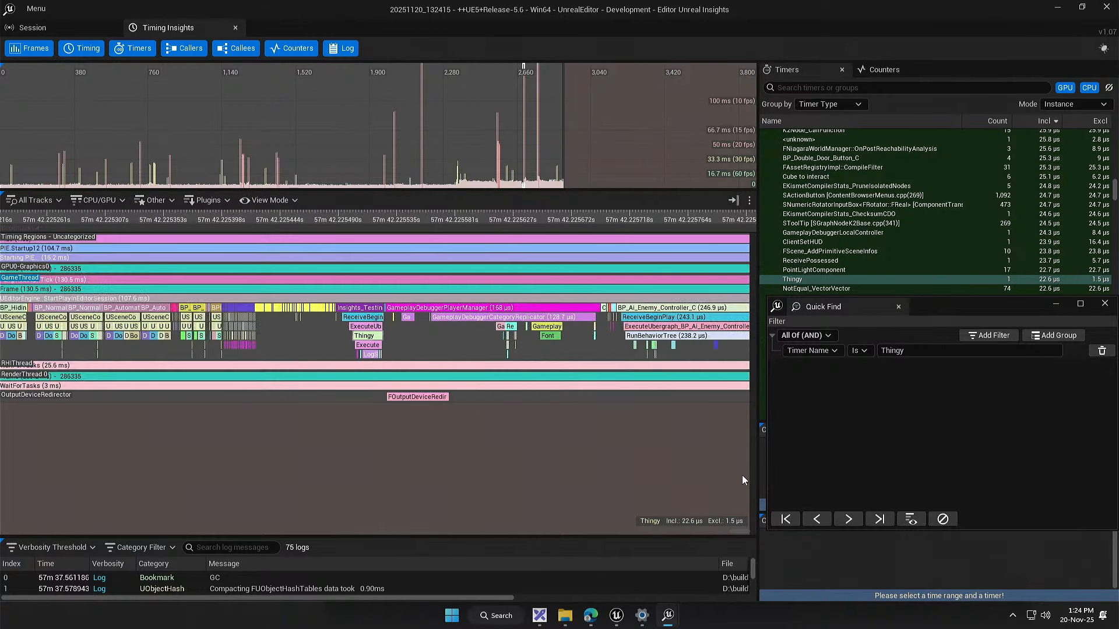
# Step: Examine the timings of the LogString, GetDisplayName and GetPlayerController calls nested under the Thingy event
pyautogui.scroll(6, 357, 349)
pyautogui.moveTo(375, 357); pyautogui.dragTo(198, 361)
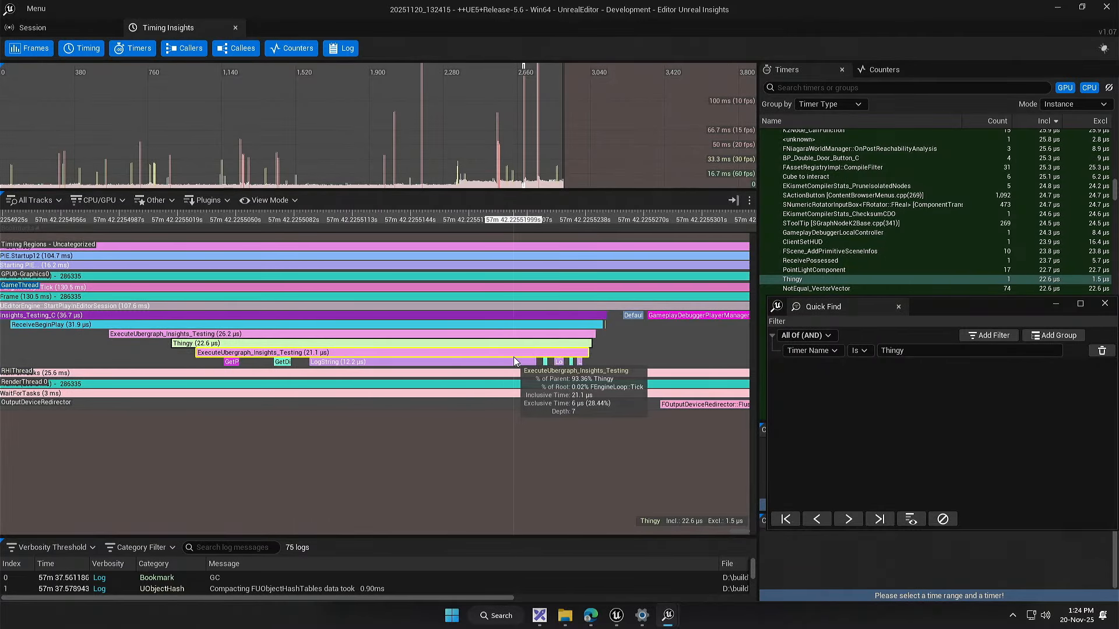
pyautogui.scroll(1, 442, 371)
pyautogui.moveTo(424, 395); pyautogui.dragTo(334, 390)
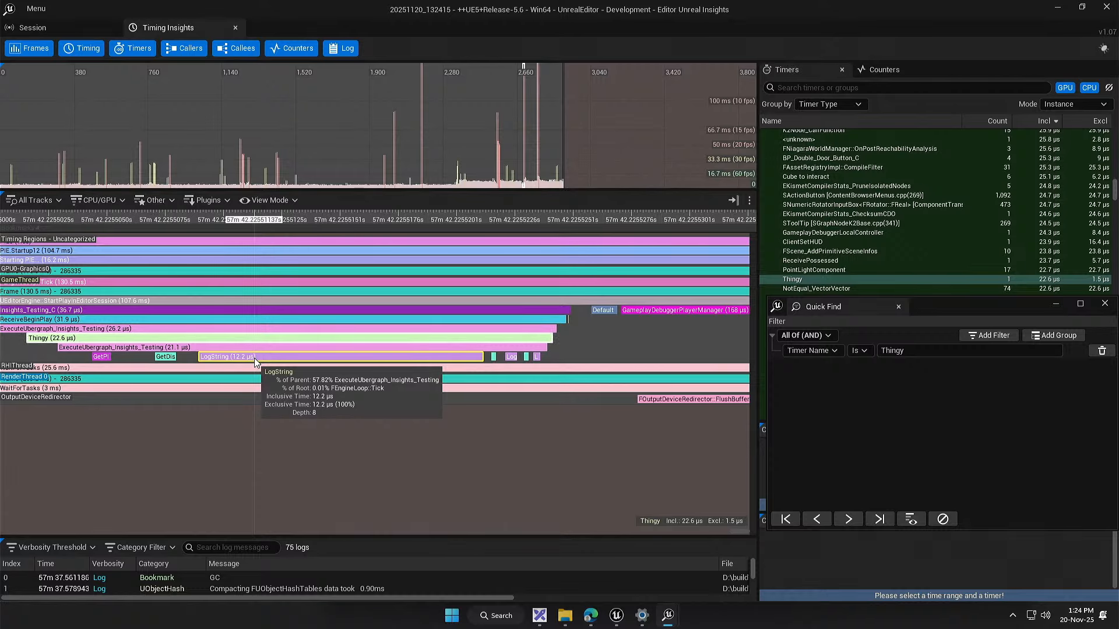
pyautogui.scroll(4, 523, 357)
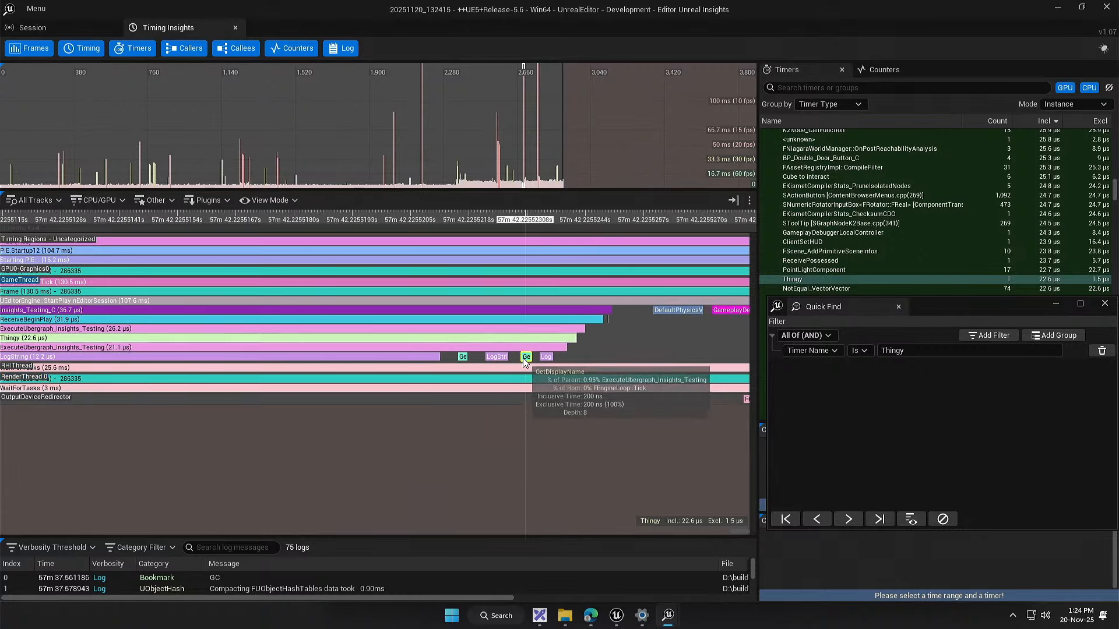
pyautogui.moveTo(386, 373); pyautogui.dragTo(489, 359)
pyautogui.scroll(-4, 485, 362)
pyautogui.moveTo(390, 376); pyautogui.dragTo(466, 379)
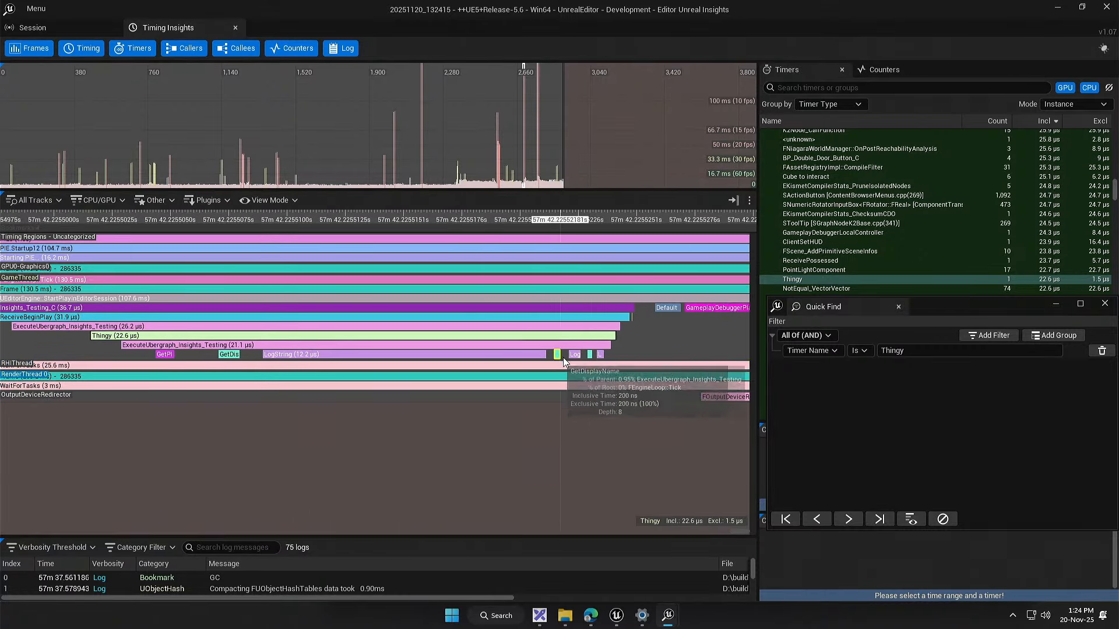
pyautogui.moveTo(366, 362); pyautogui.dragTo(383, 364)
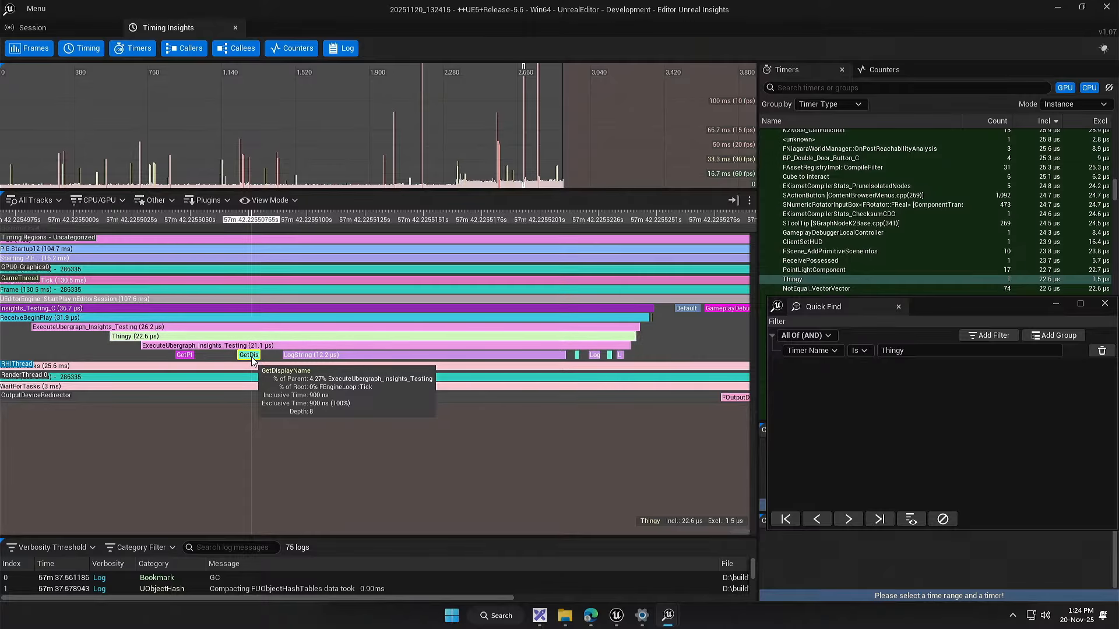
pyautogui.moveTo(184, 354); pyautogui.dragTo(432, 376)
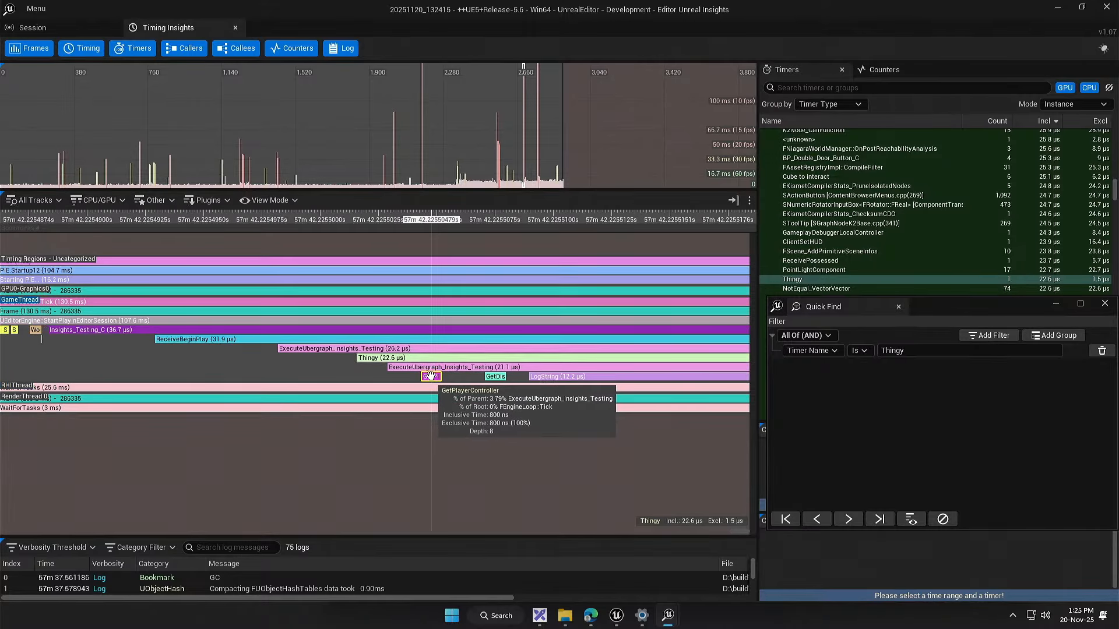
# Step: Switch back to the Unreal Editor and review the Get Player Controller node's options in the Insights_Testing event graph
pyautogui.click(617, 615)
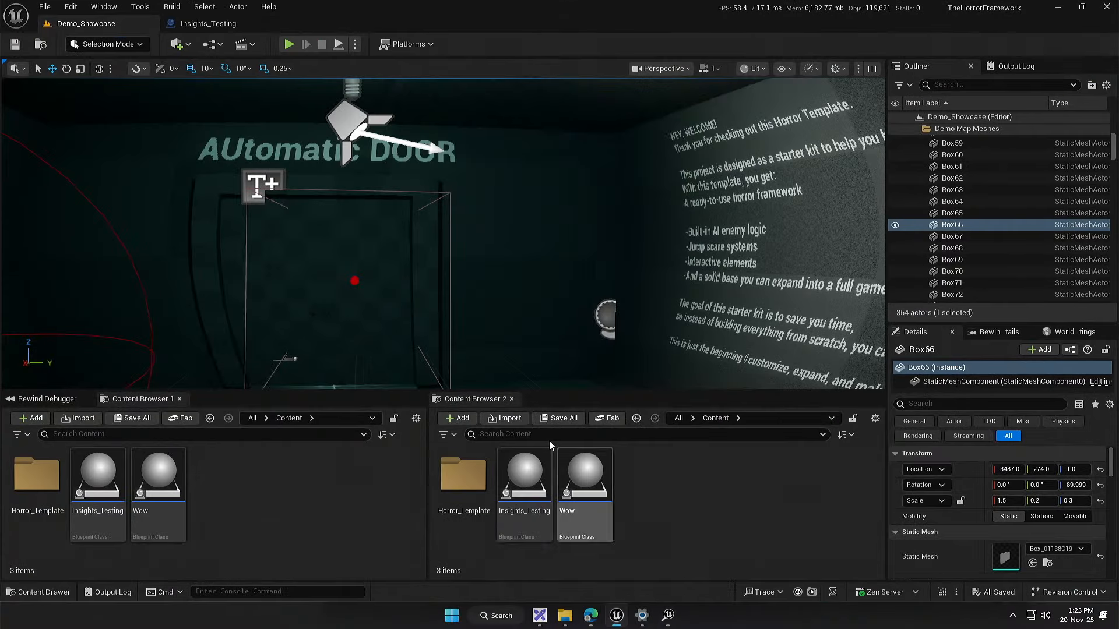
pyautogui.click(204, 7)
pyautogui.click(215, 23)
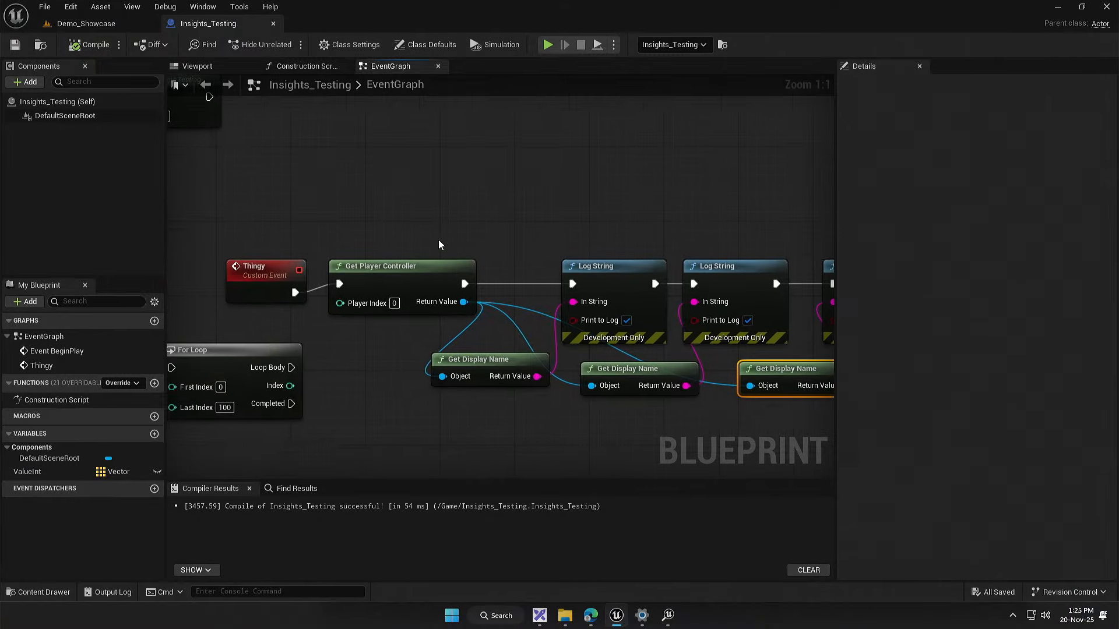
pyautogui.moveTo(409, 201); pyautogui.dragTo(365, 337)
pyautogui.moveTo(522, 403); pyautogui.dragTo(375, 401)
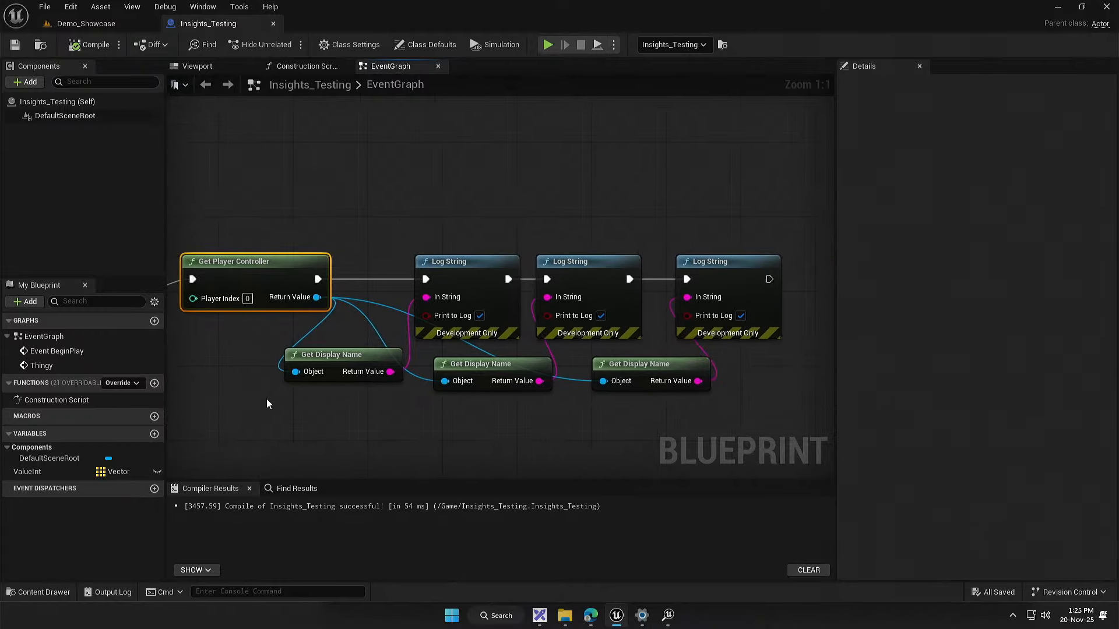
pyautogui.moveTo(267, 399); pyautogui.dragTo(351, 397)
pyautogui.click(345, 384)
pyautogui.rightClick(347, 285)
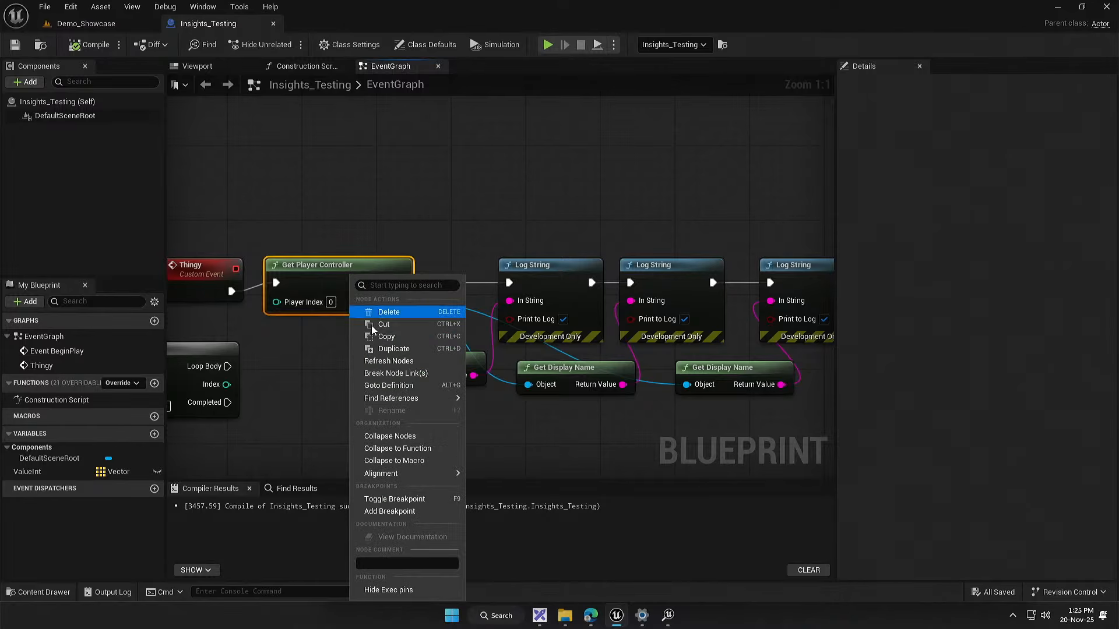
pyautogui.click(274, 372)
pyautogui.moveTo(274, 372); pyautogui.dragTo(287, 373)
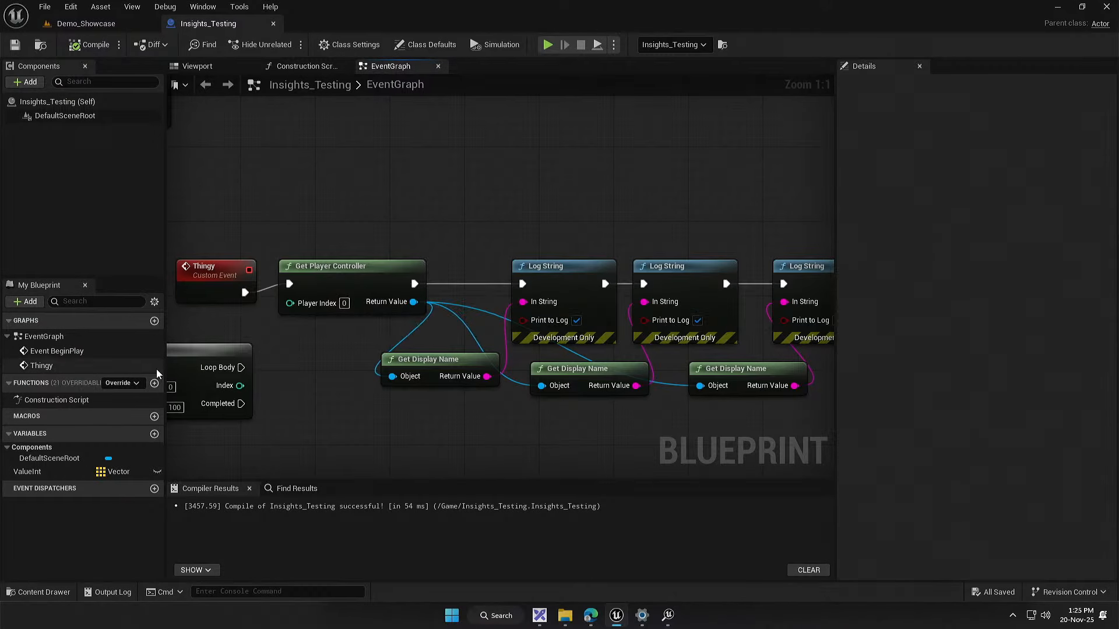
# Step: Add a new function to the Insights_Testing blueprint, keeping its default name
pyautogui.click(154, 383)
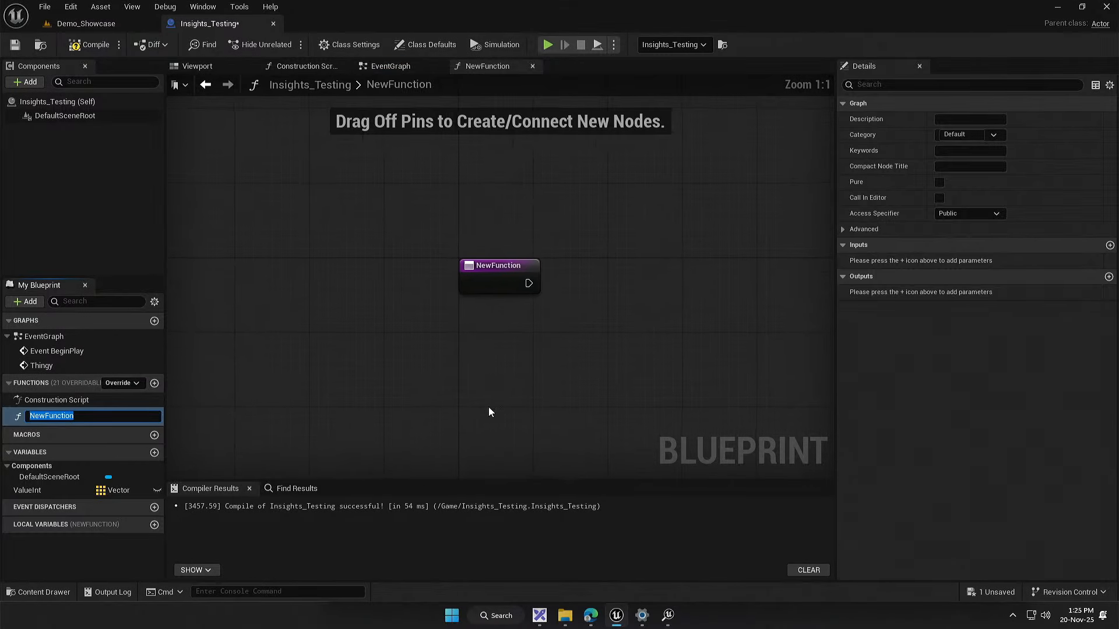
pyautogui.press('Return')
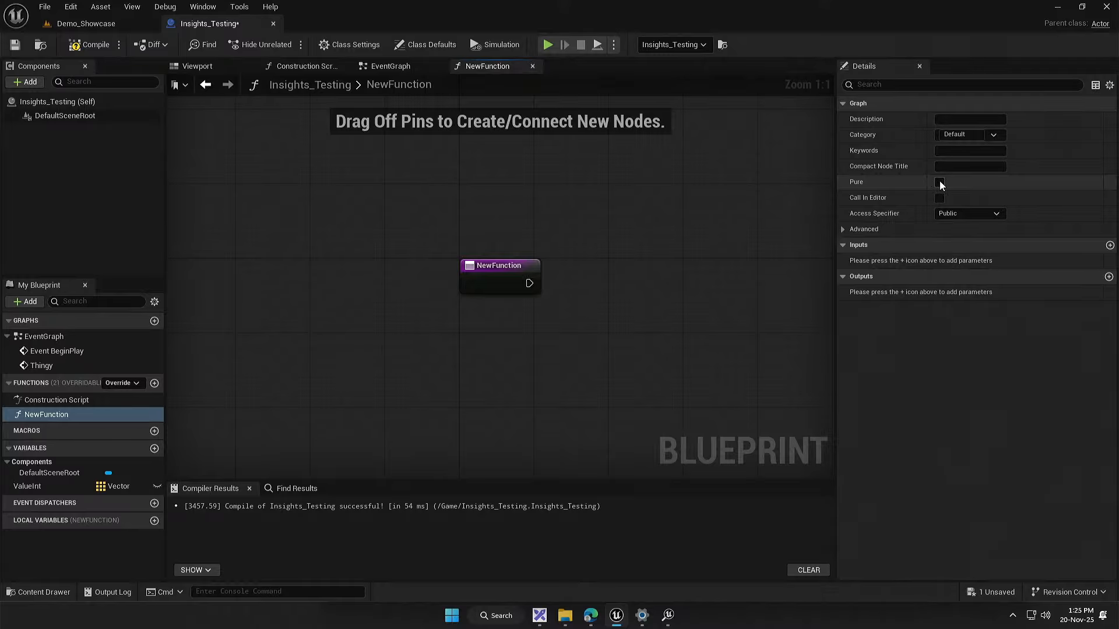
# Step: Return to the Insights_Testing event graph, delete the NewFunction function, and save the compiled blueprint
pyautogui.click(92, 44)
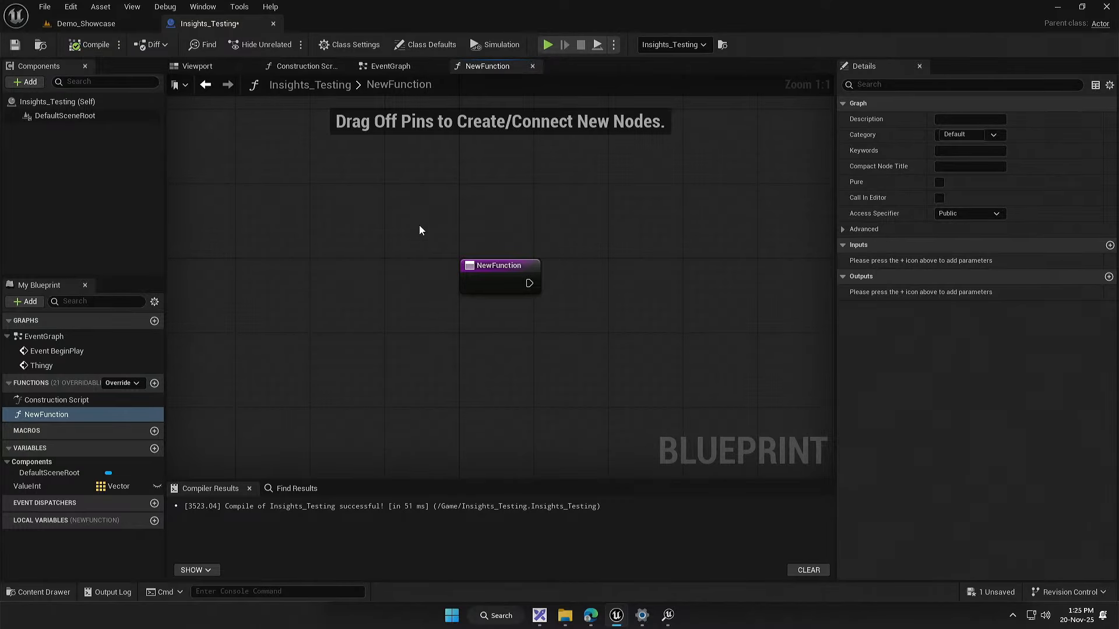
pyautogui.click(405, 74)
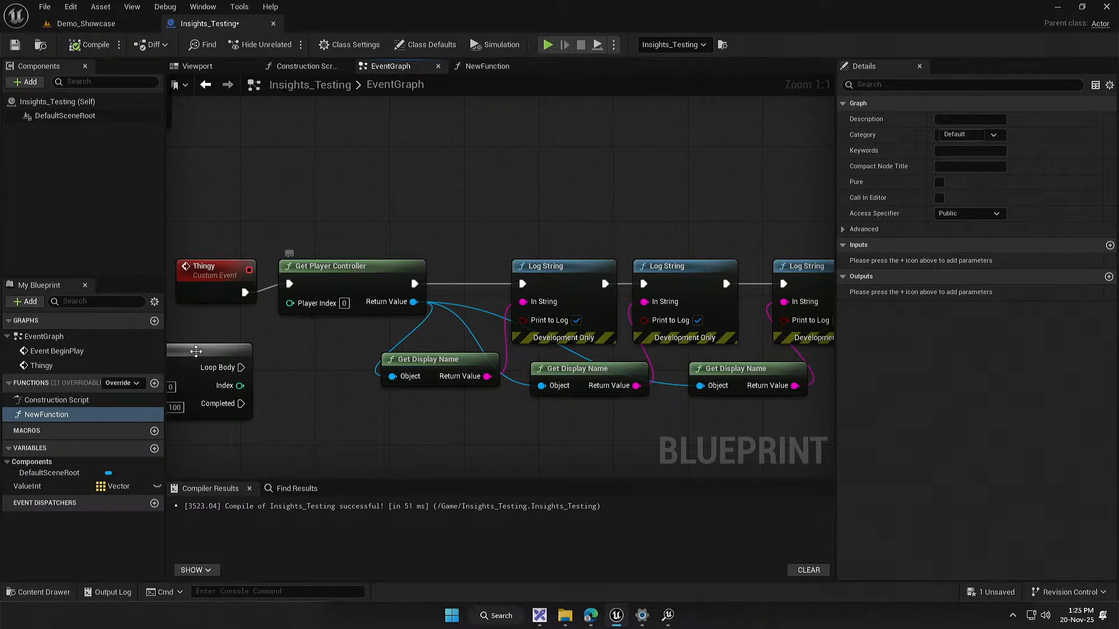
pyautogui.click(58, 414)
pyautogui.click(48, 442)
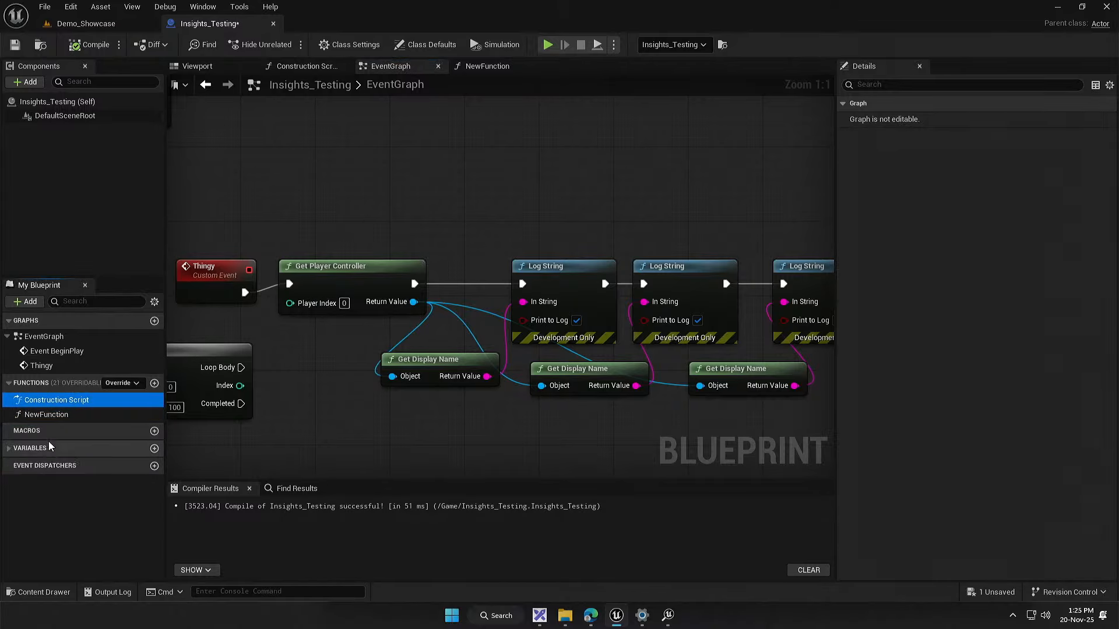
pyautogui.click(51, 417)
pyautogui.press('Delete')
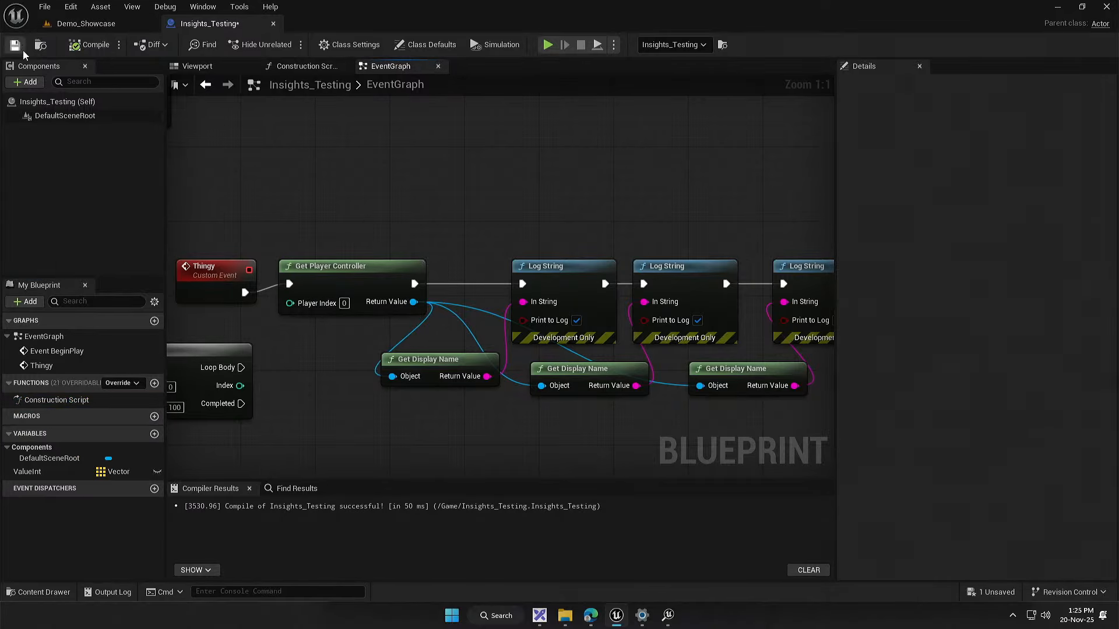
pyautogui.moveTo(384, 223); pyautogui.dragTo(369, 223)
pyautogui.moveTo(303, 344); pyautogui.dragTo(302, 345)
pyautogui.moveTo(523, 361); pyautogui.dragTo(422, 323)
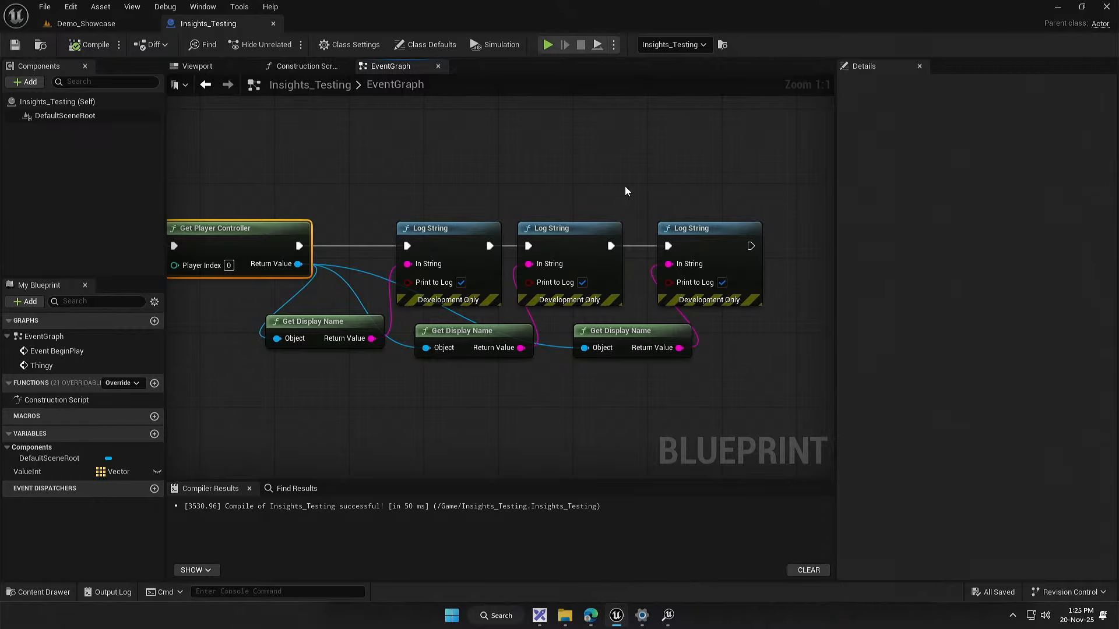
# Step: Switch back to the Timing Insights window and examine the later LogString and GetDisplayName calls under Thingy
pyautogui.moveTo(668, 615)
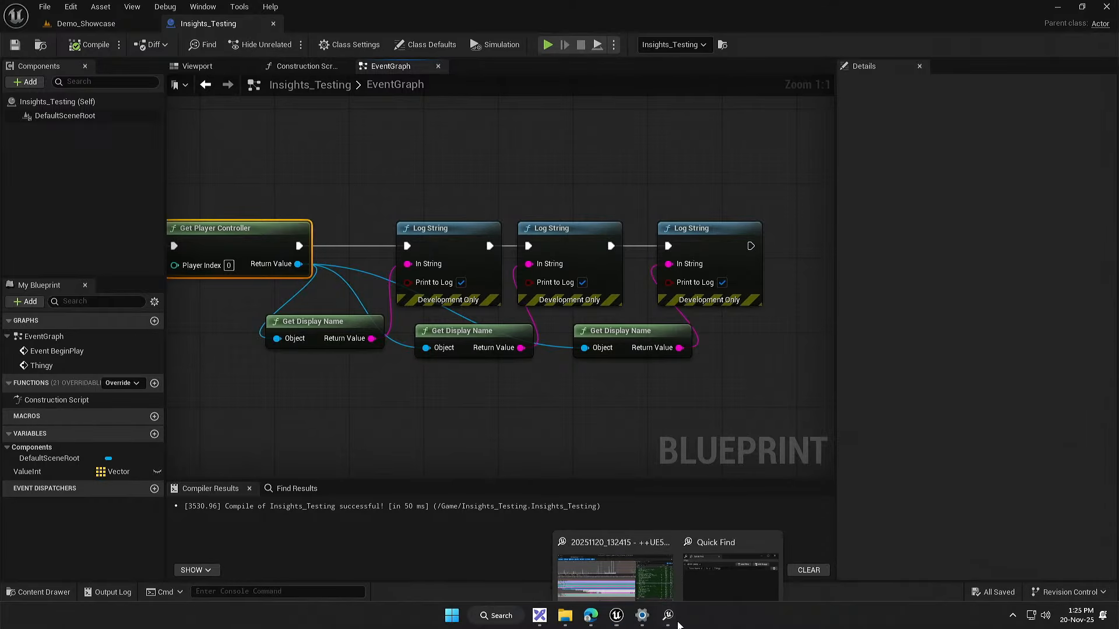
pyautogui.click(733, 564)
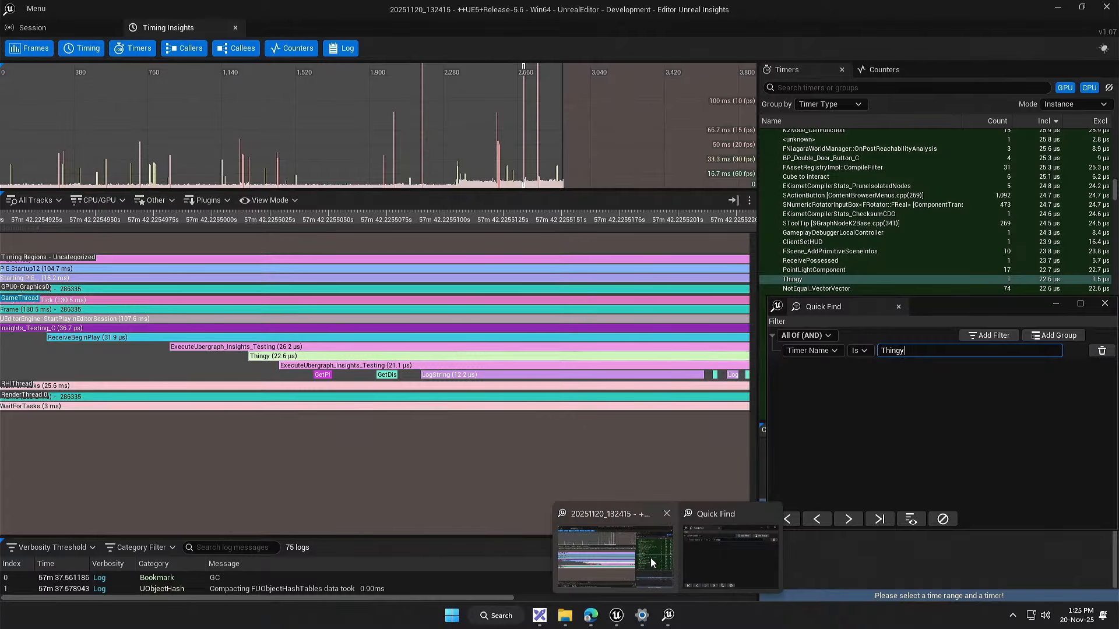
pyautogui.click(653, 563)
pyautogui.moveTo(407, 429); pyautogui.dragTo(210, 410)
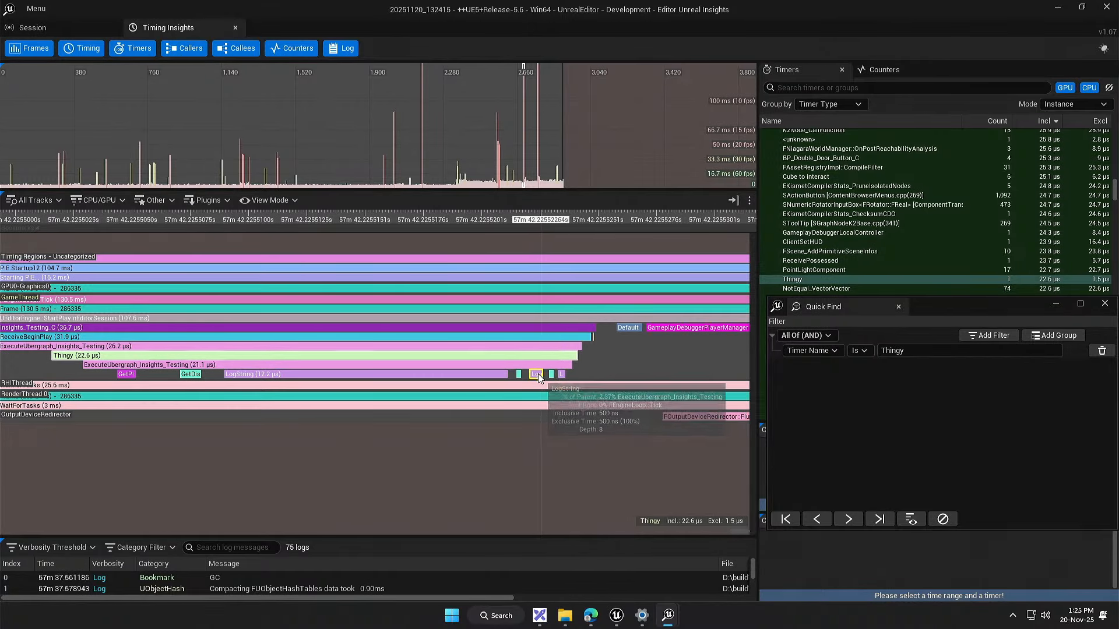
pyautogui.doubleClick(520, 378)
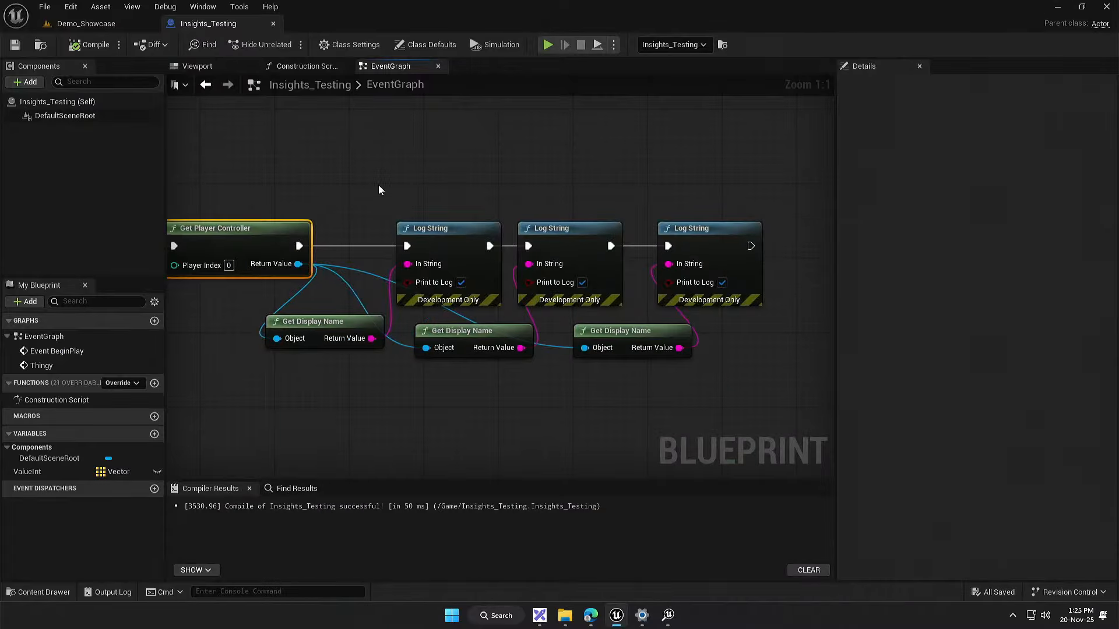
# Step: Return to the Insights_Testing event graph and delete the unused For Loop node
pyautogui.moveTo(438, 270); pyautogui.dragTo(357, 263)
pyautogui.click(345, 335)
pyautogui.press('Delete')
# Step: Move the first Get Display Name node beside Get Player Controller, show its exec pins, and connect Get Player Controller's execution to it
pyautogui.moveTo(582, 357); pyautogui.dragTo(424, 257)
pyautogui.rightClick(422, 275)
pyautogui.click(458, 549)
pyautogui.moveTo(334, 257); pyautogui.dragTo(379, 257)
pyautogui.moveTo(485, 316); pyautogui.dragTo(299, 314)
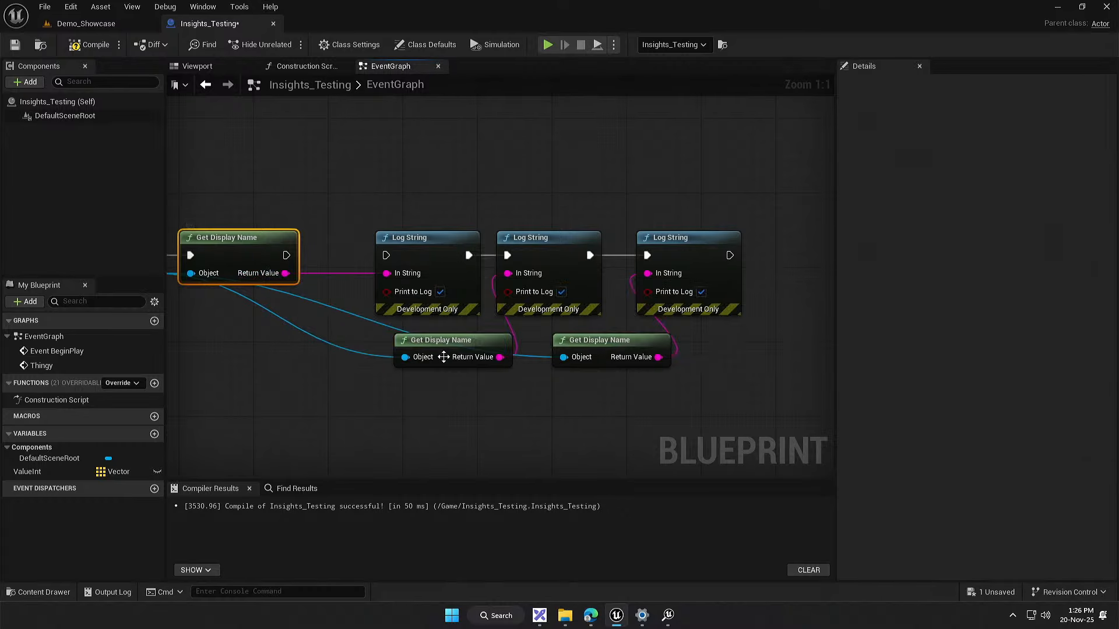
pyautogui.moveTo(436, 406); pyautogui.dragTo(563, 370)
pyautogui.press('Delete')
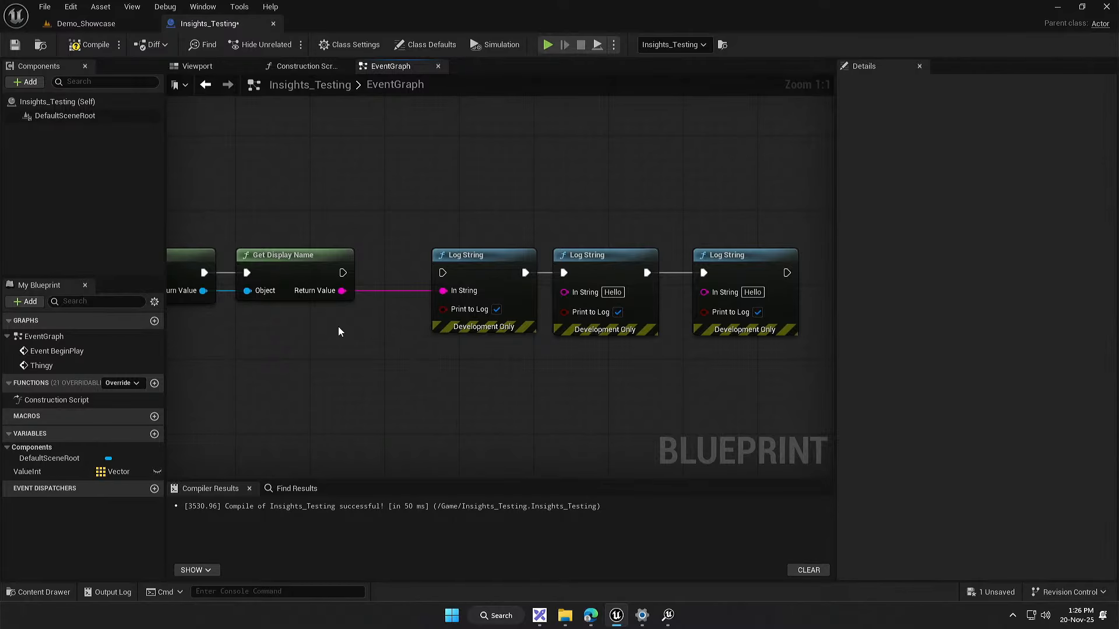
pyautogui.hotkey('ctrl', 'z')
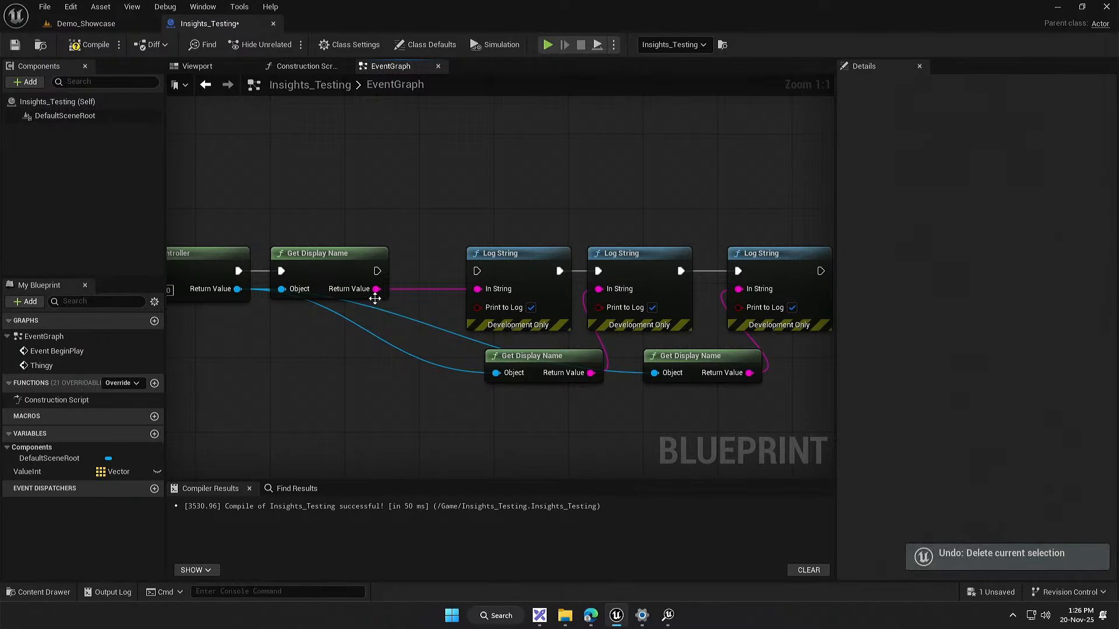
# Step: Feed the first Get Display Name's result and execution into the Log String chain, delete the two spare Get Display Name nodes, and save
pyautogui.moveTo(375, 290); pyautogui.dragTo(617, 292)
pyautogui.moveTo(363, 291); pyautogui.dragTo(758, 291)
pyautogui.moveTo(557, 411); pyautogui.dragTo(723, 368)
pyautogui.press('Delete')
pyautogui.moveTo(355, 240); pyautogui.dragTo(528, 302)
pyautogui.click(15, 45)
# Step: Record a new trace of a short play session in the Demo_Showcase level
pyautogui.click(86, 24)
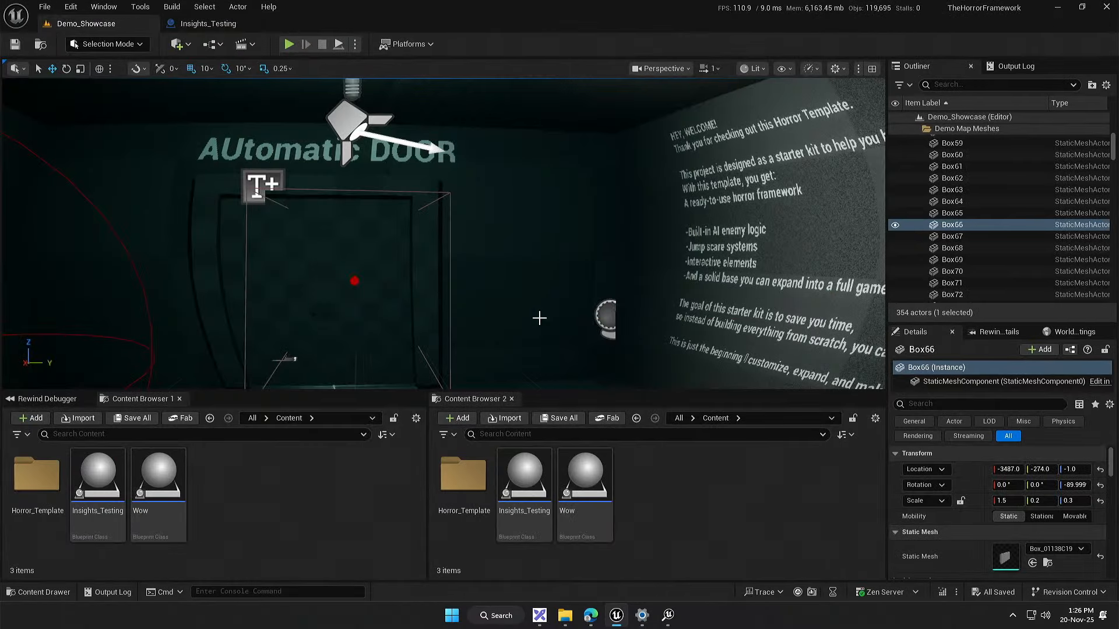
pyautogui.click(797, 592)
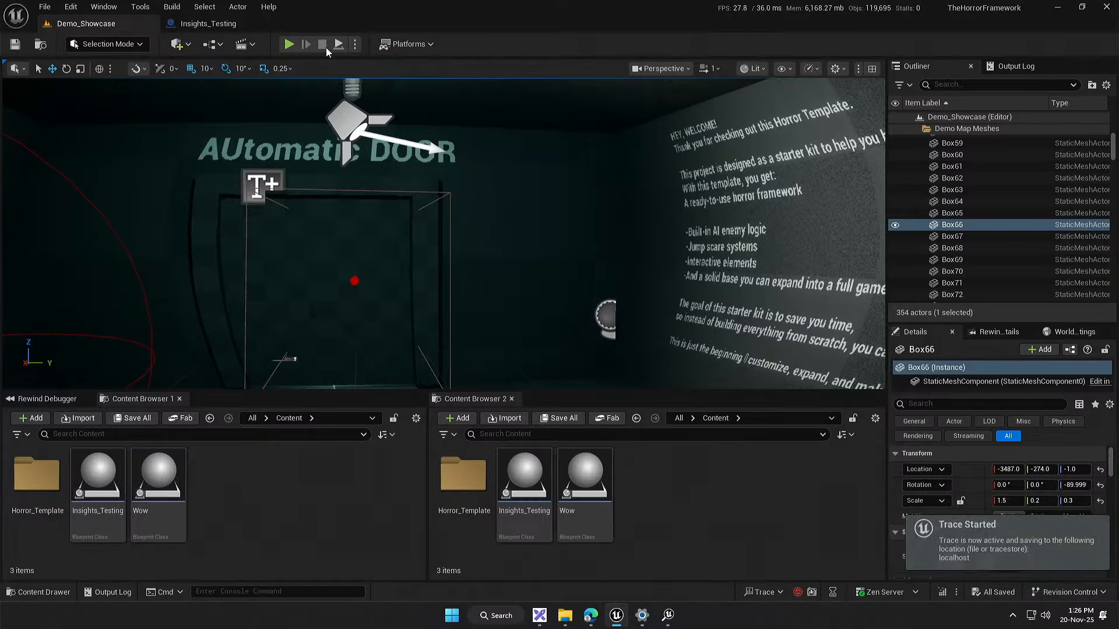
pyautogui.click(289, 44)
pyautogui.press('super')
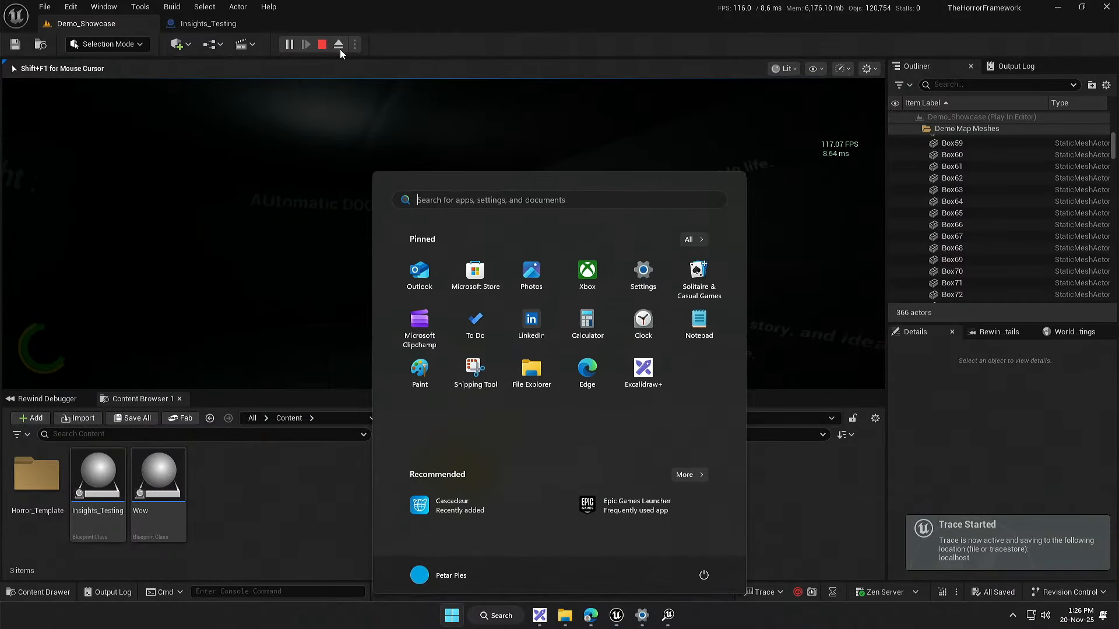
pyautogui.click(322, 45)
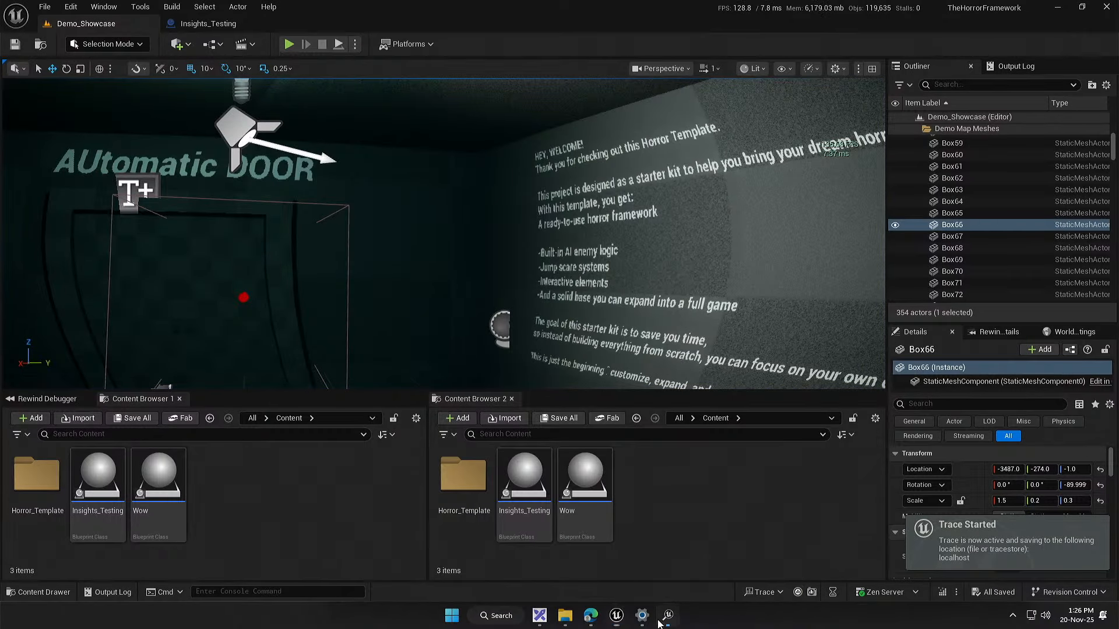
# Step: Close the old Unreal Insights session and open the recent trace 20251120_132622
pyautogui.click(659, 619)
pyautogui.click(1082, 7)
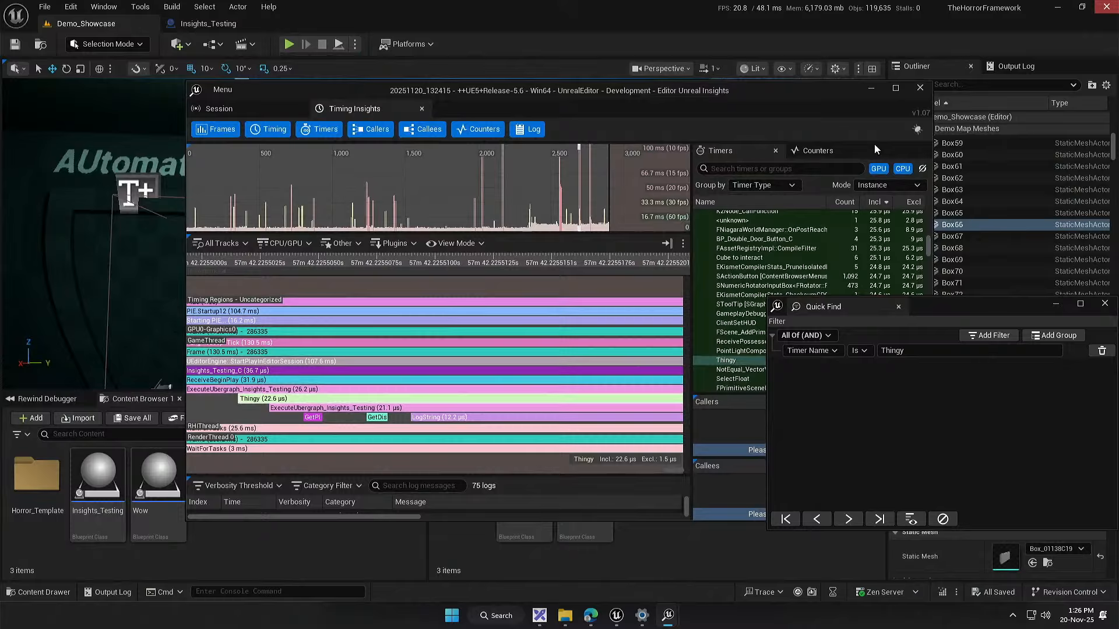
pyautogui.click(919, 88)
pyautogui.click(769, 592)
pyautogui.moveTo(807, 575)
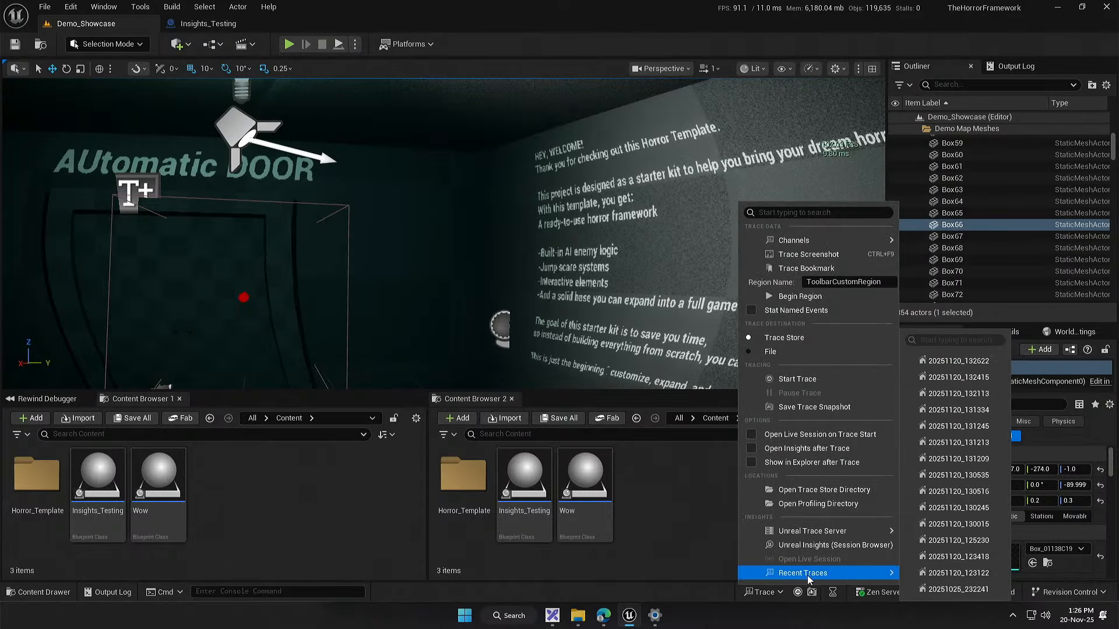
pyautogui.click(970, 364)
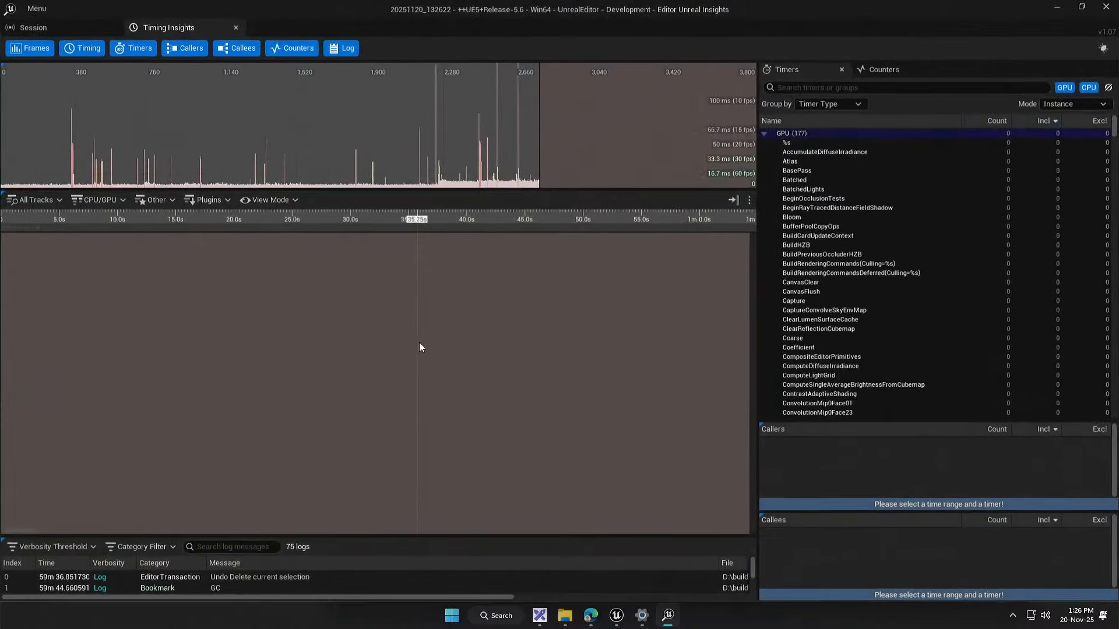
# Step: Use Quick Find to search the new trace for events whose Timer Name is Thingy
pyautogui.rightClick(420, 343)
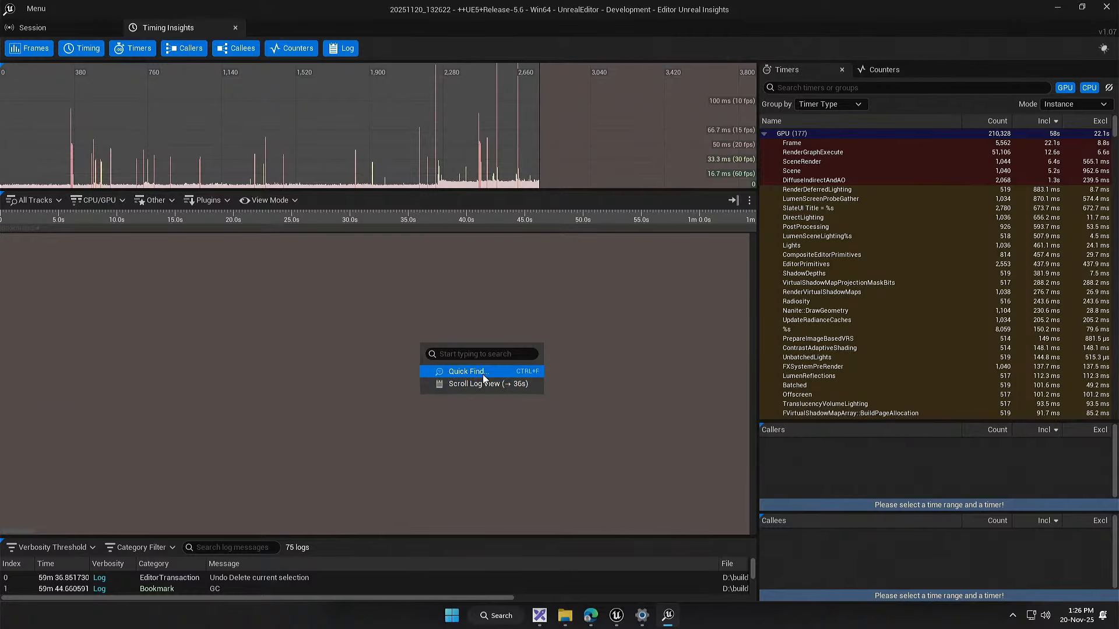
pyautogui.click(481, 373)
pyautogui.click(321, 180)
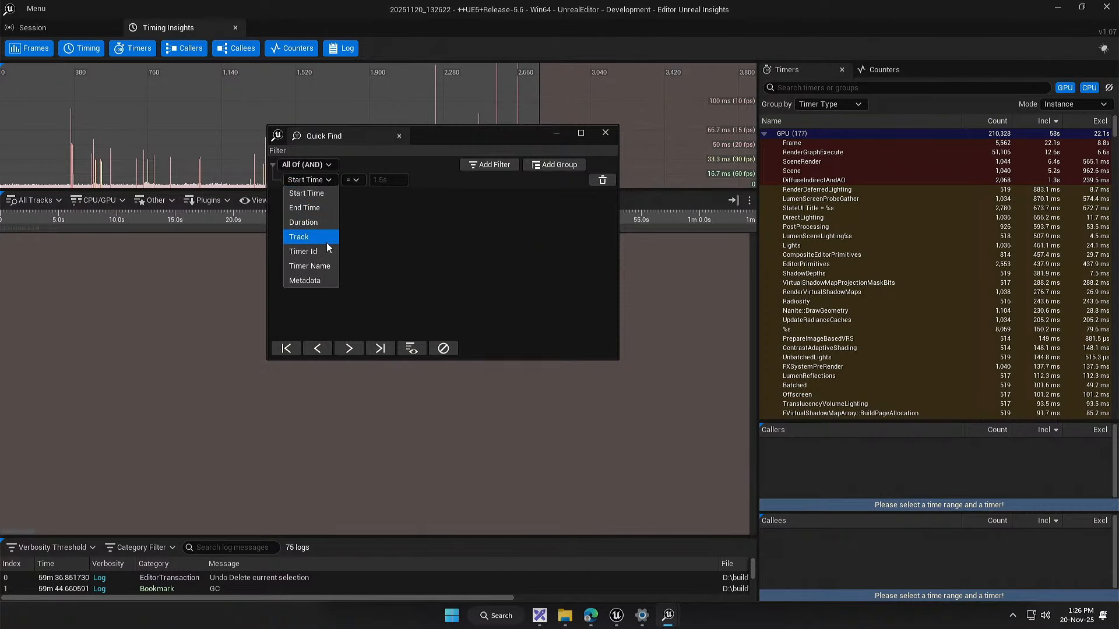
pyautogui.click(324, 266)
pyautogui.write('Tg')
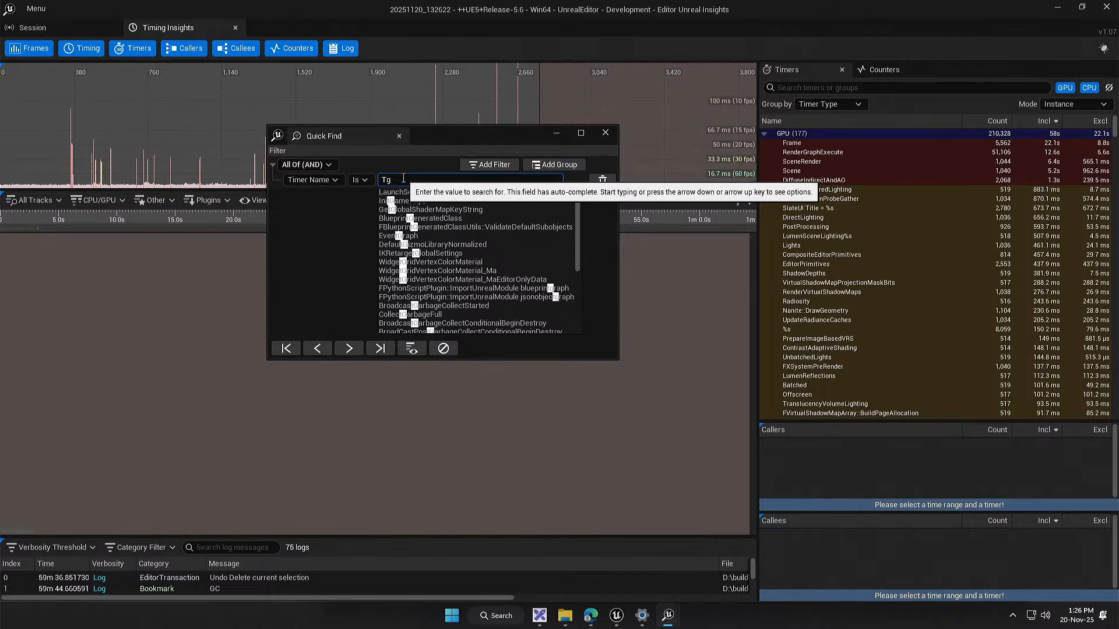
pyautogui.press('BackSpace')
pyautogui.write('hing')
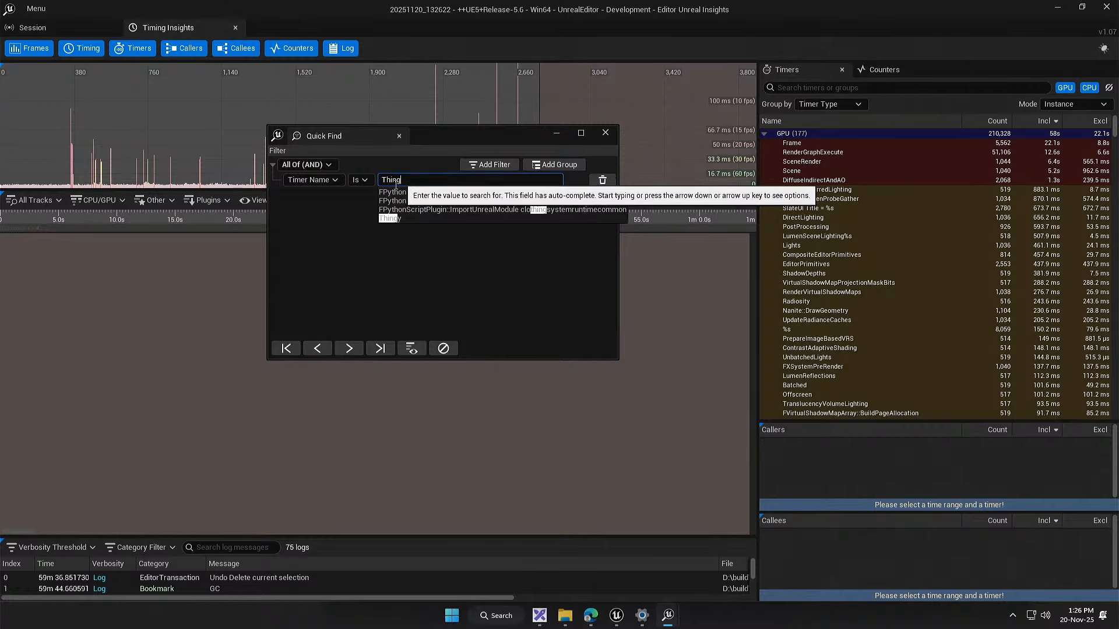
pyautogui.click(389, 219)
pyautogui.click(371, 349)
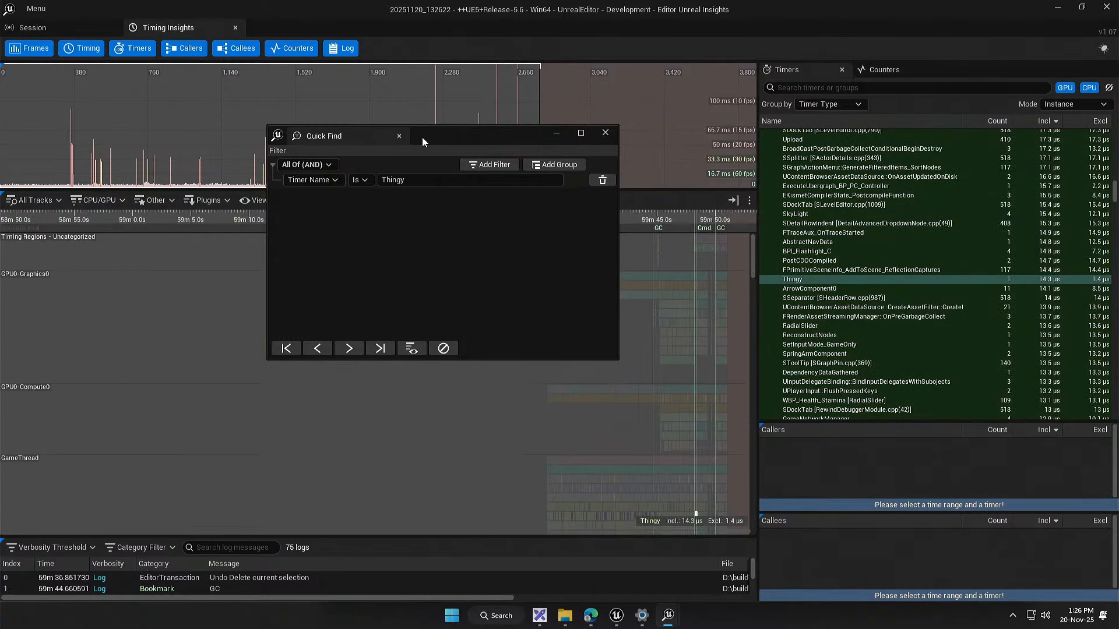
# Step: Move Quick Find aside, locate the Thingy event on the GameThread track of the new trace, and clear the highlight filter
pyautogui.moveTo(422, 137); pyautogui.dragTo(940, 299)
pyautogui.moveTo(476, 317); pyautogui.dragTo(463, 303)
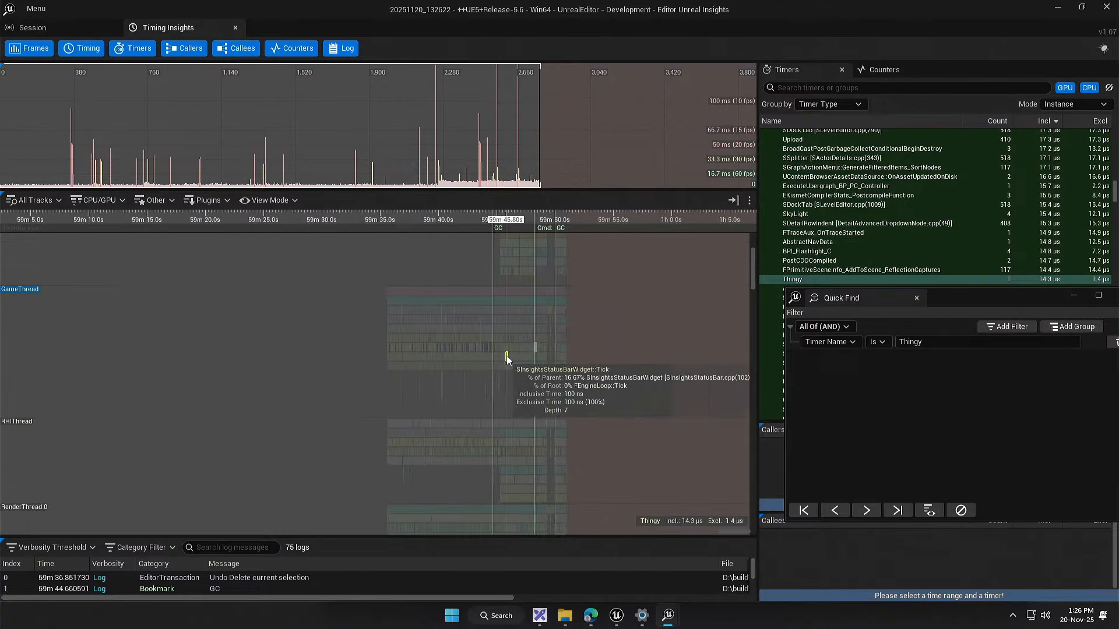
pyautogui.scroll(17, 506, 355)
pyautogui.scroll(20, 457, 334)
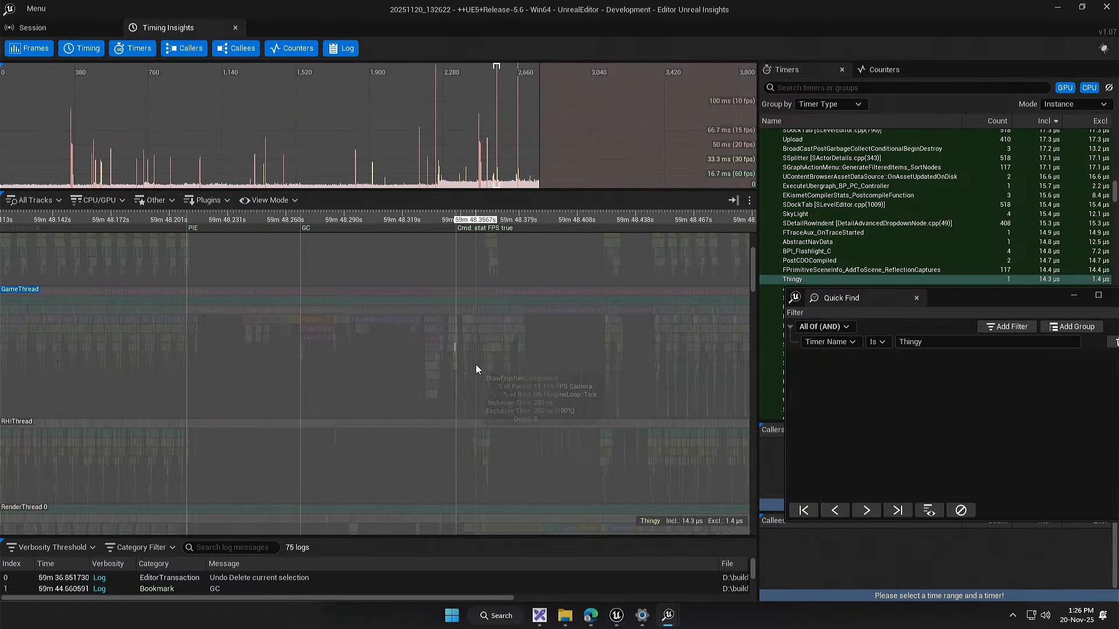
pyautogui.scroll(12, 576, 349)
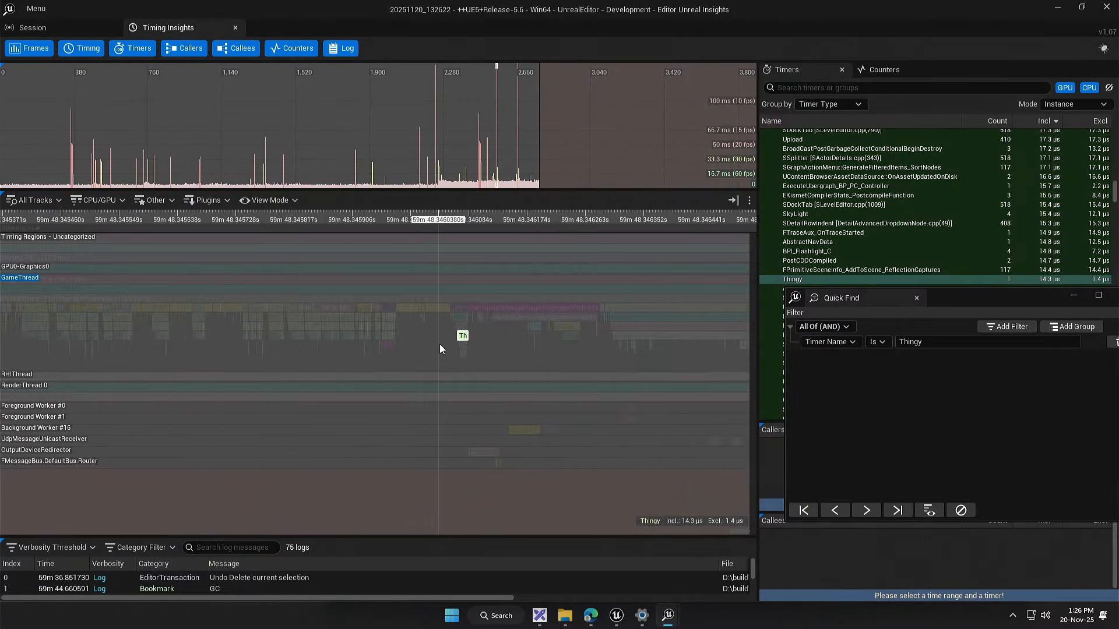
pyautogui.click(960, 508)
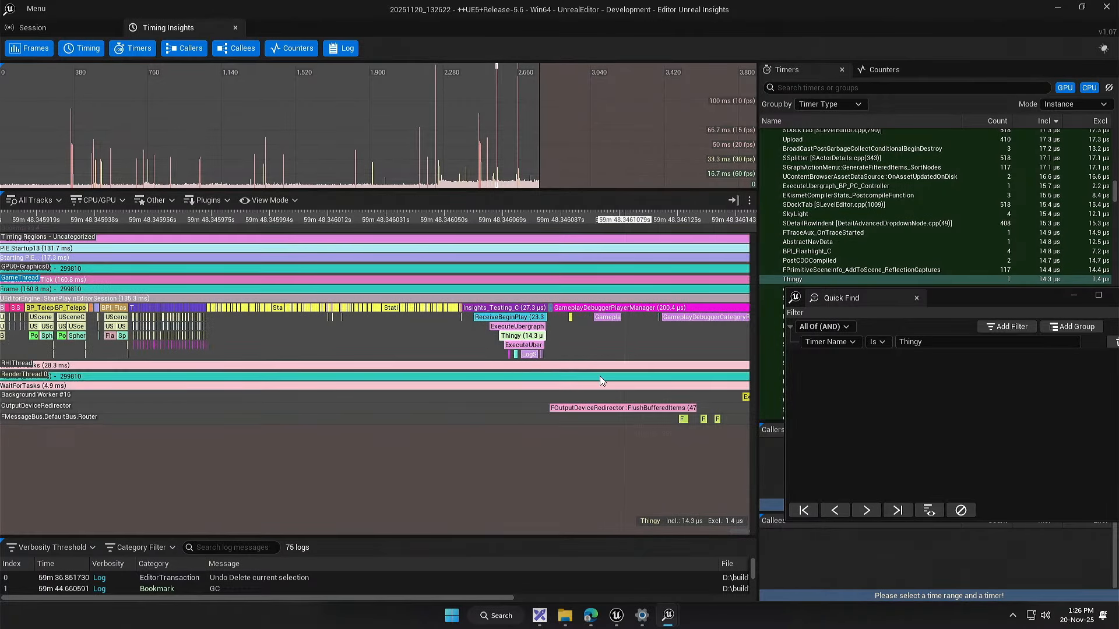
# Step: Examine the timings of GetPlayerController, the single GetDisplayName and the LogString calls under Thingy in the new trace
pyautogui.scroll(8, 599, 376)
pyautogui.moveTo(240, 346); pyautogui.dragTo(149, 347)
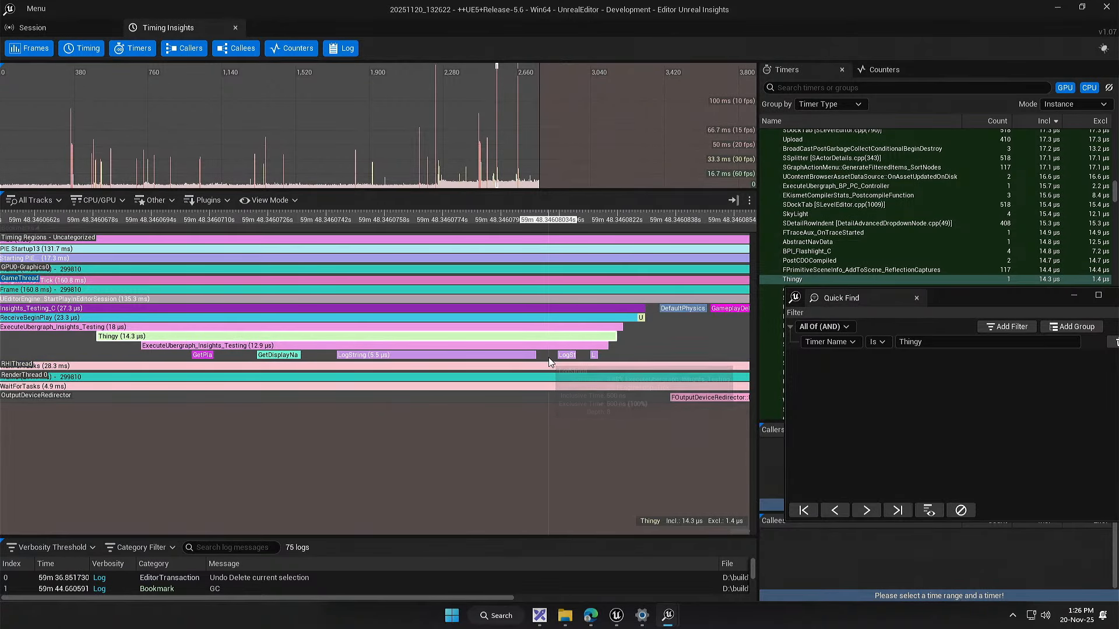
pyautogui.moveTo(308, 357); pyautogui.dragTo(385, 352)
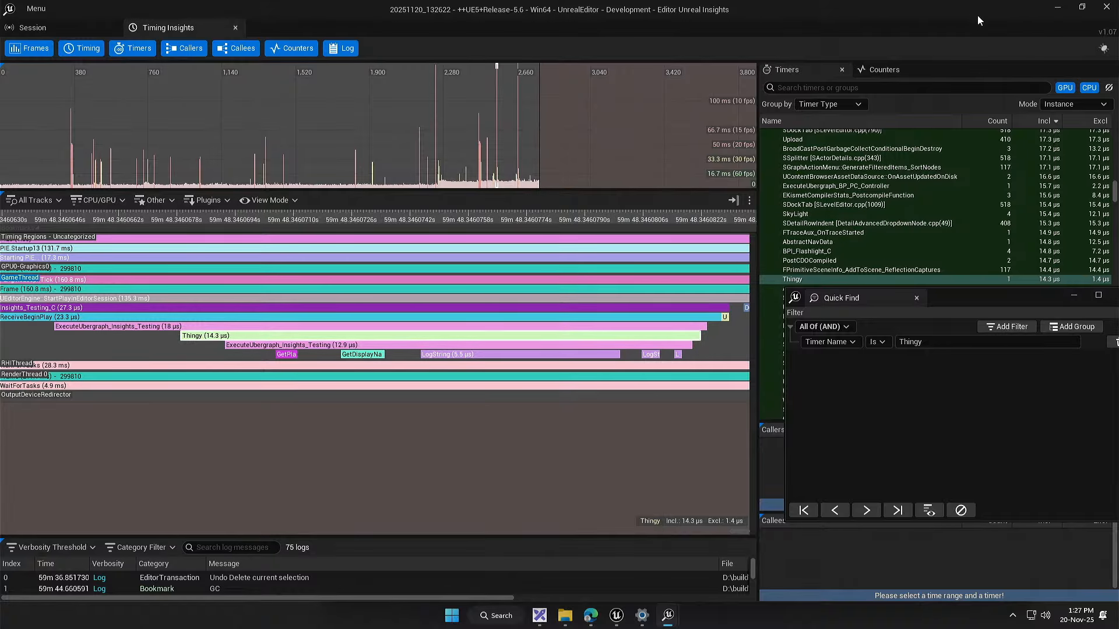
# Step: Return to the Insights_Testing event graph in the Unreal Editor and add a For Loop node below the Thingy event chain
pyautogui.click(1057, 7)
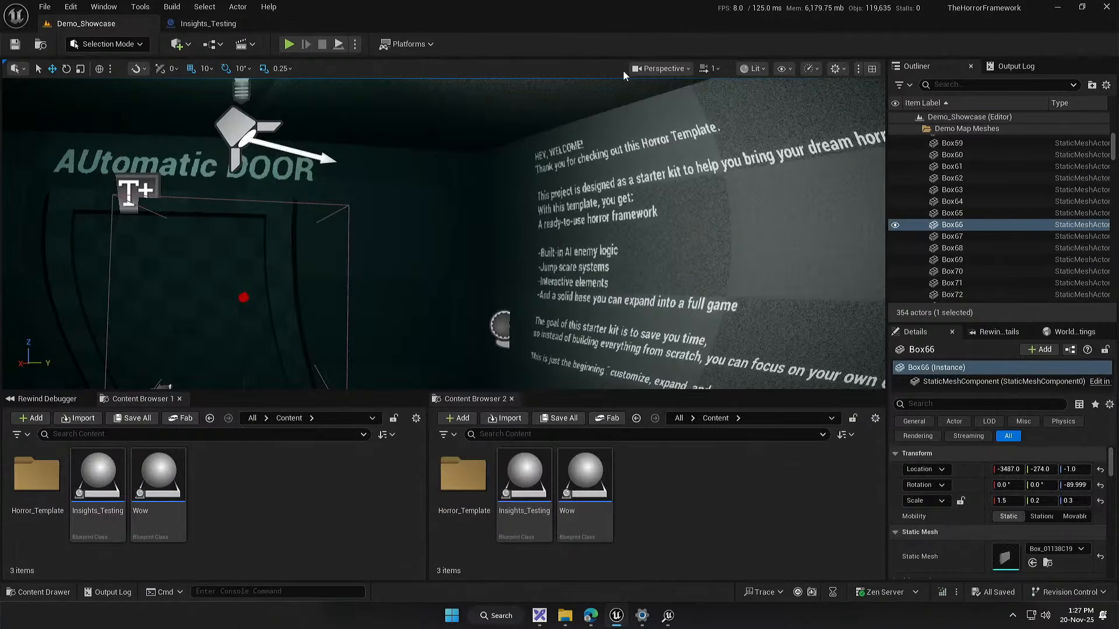
pyautogui.click(231, 25)
pyautogui.scroll(-2, 384, 372)
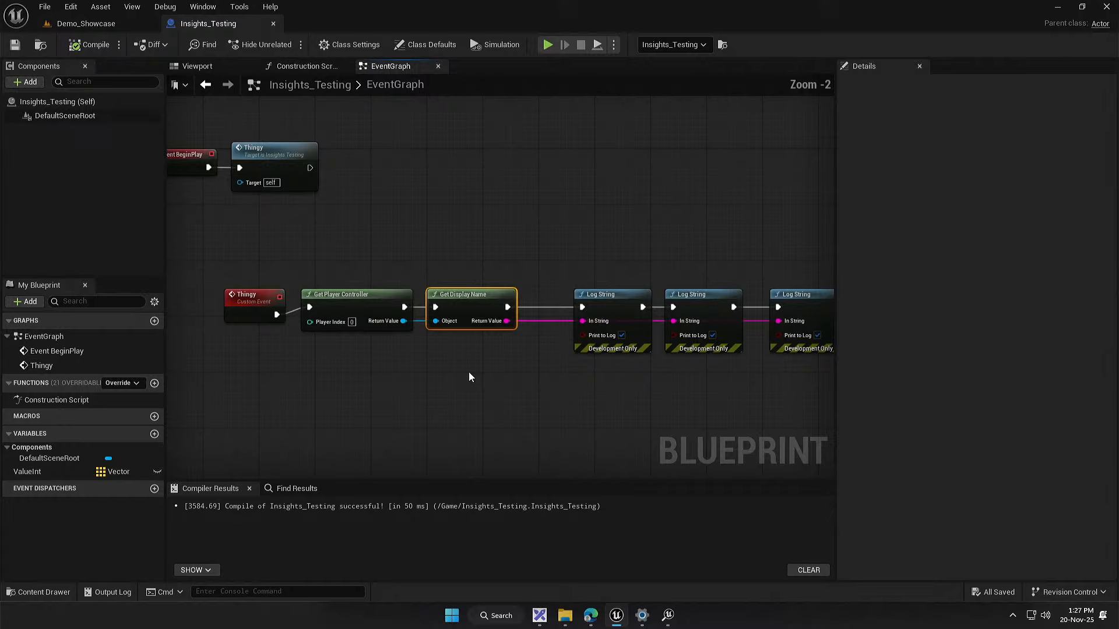
pyautogui.rightClick(400, 394)
pyautogui.write('for loop')
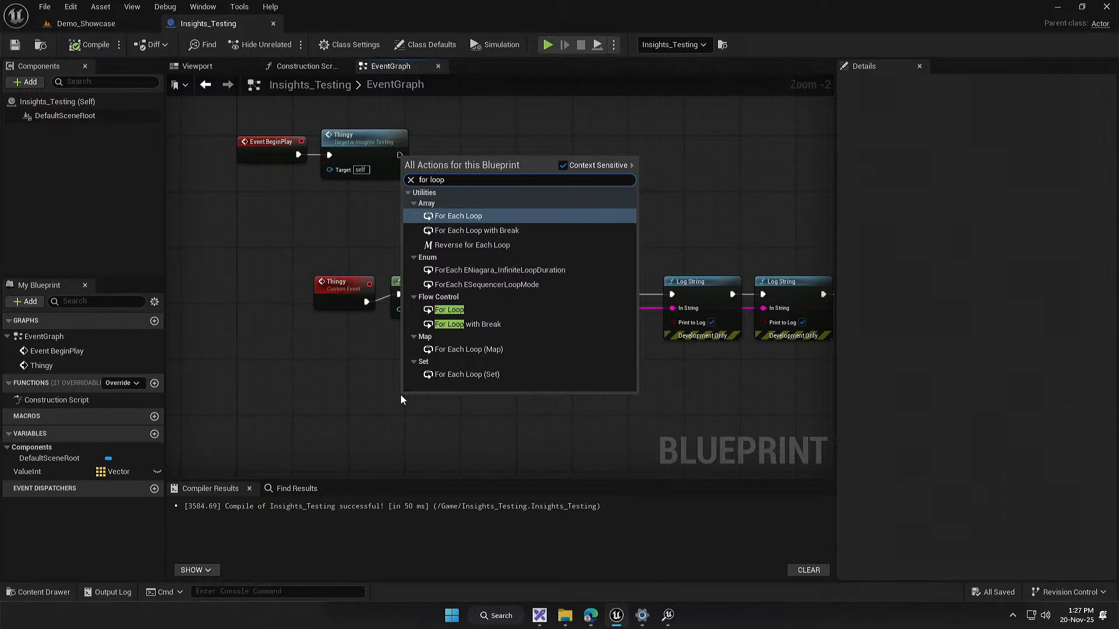
pyautogui.click(451, 304)
pyautogui.moveTo(450, 304); pyautogui.dragTo(511, 300)
# Step: Place the For Loop after the Thingy event, wire Thingy's execution into it, and set its Last Index to 20
pyautogui.moveTo(486, 389); pyautogui.dragTo(459, 348)
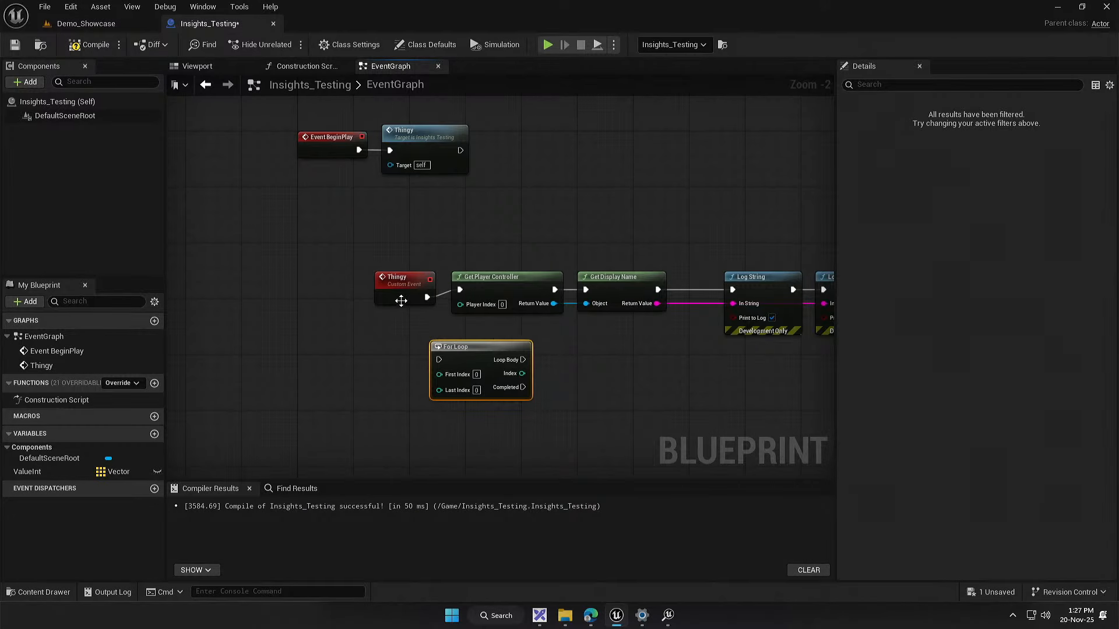
pyautogui.moveTo(414, 291)
pyautogui.mouseDown()
pyautogui.moveTo(294, 305)
pyautogui.moveTo(439, 359)
pyautogui.moveTo(413, 299)
pyautogui.mouseUp()
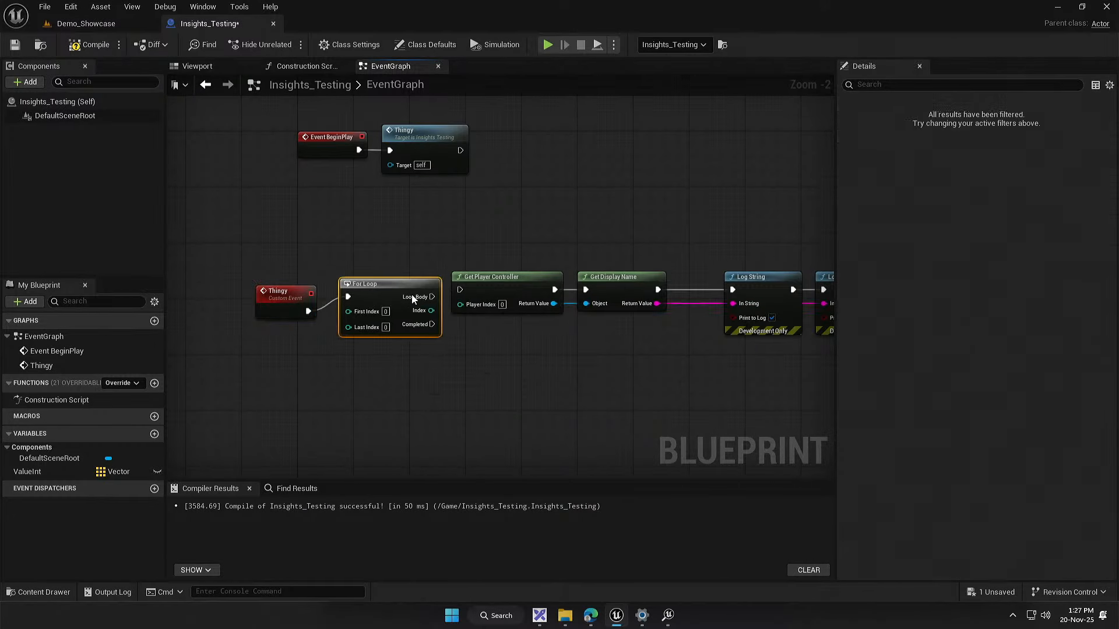
pyautogui.click(393, 354)
pyautogui.moveTo(419, 361); pyautogui.dragTo(371, 352)
# Step: Hide the exec pins on the Get Display Name and Get Player Controller nodes
pyautogui.moveTo(447, 227); pyautogui.dragTo(565, 271)
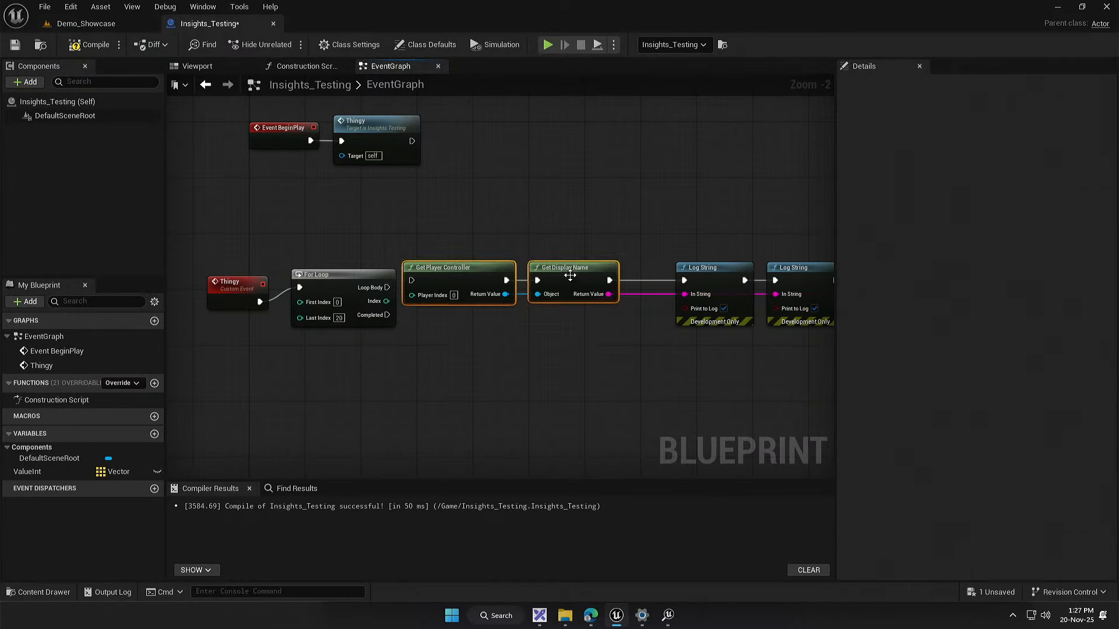
pyautogui.rightClick(565, 271)
pyautogui.click(578, 456)
pyautogui.rightClick(472, 284)
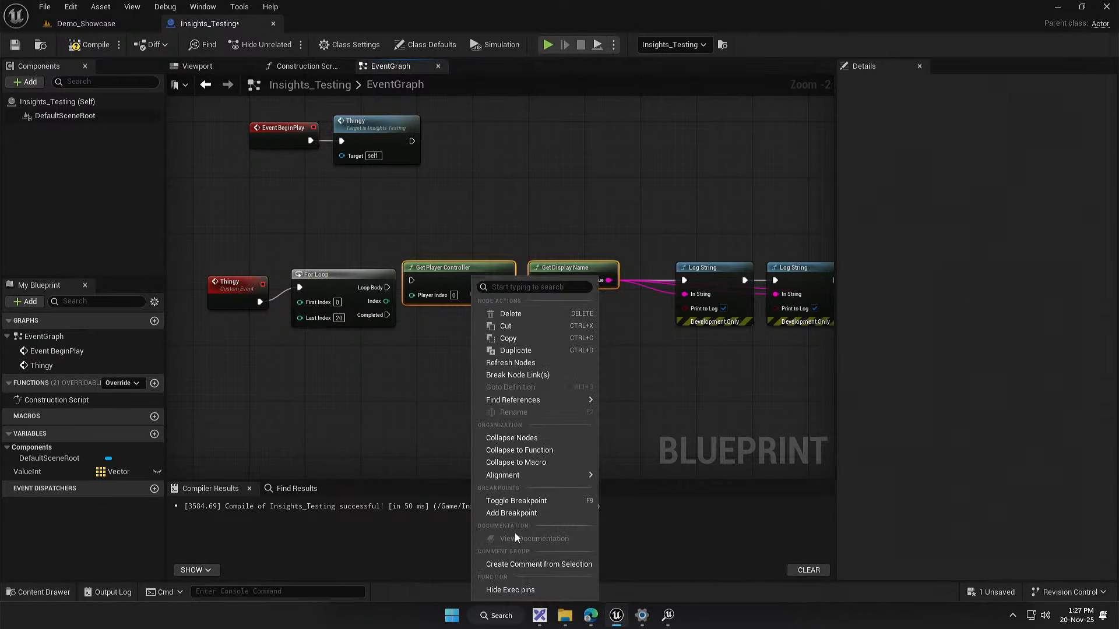
pyautogui.click(516, 577)
# Step: Connect the For Loop's Loop Body to the first Log String and rearrange the nodes with the two pure getters underneath
pyautogui.moveTo(585, 262); pyautogui.dragTo(565, 368)
pyautogui.moveTo(387, 287); pyautogui.dragTo(684, 280)
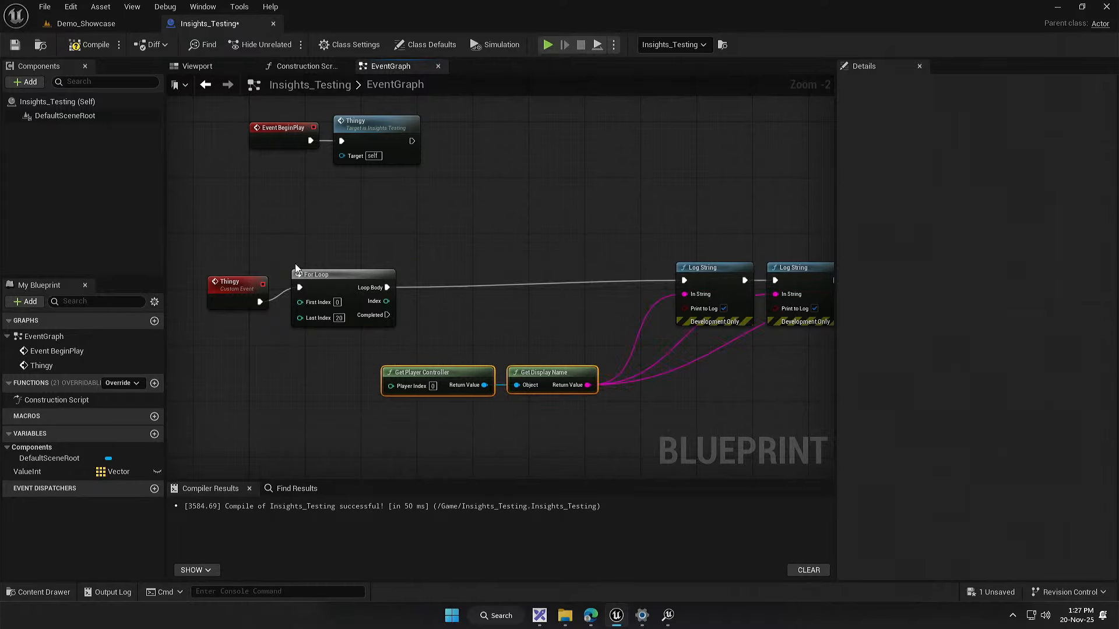
pyautogui.moveTo(244, 259); pyautogui.dragTo(522, 261)
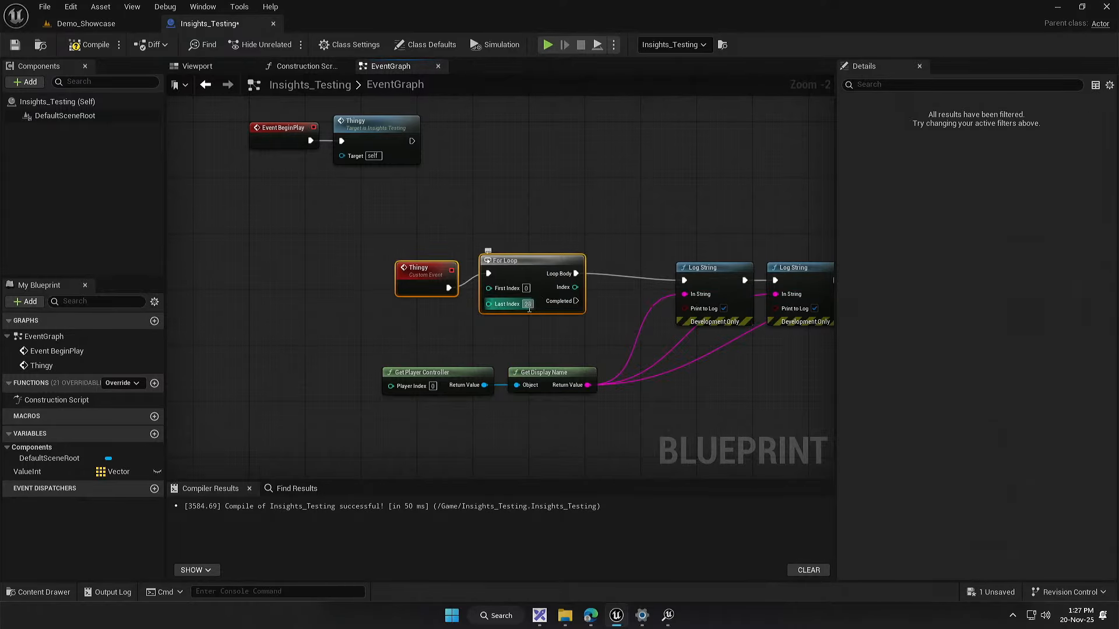
# Step: Set the For Loop's Last Index to 100
pyautogui.click(529, 306)
pyautogui.write('100')
pyautogui.moveTo(421, 330); pyautogui.dragTo(541, 275)
pyautogui.moveTo(586, 321); pyautogui.dragTo(480, 312)
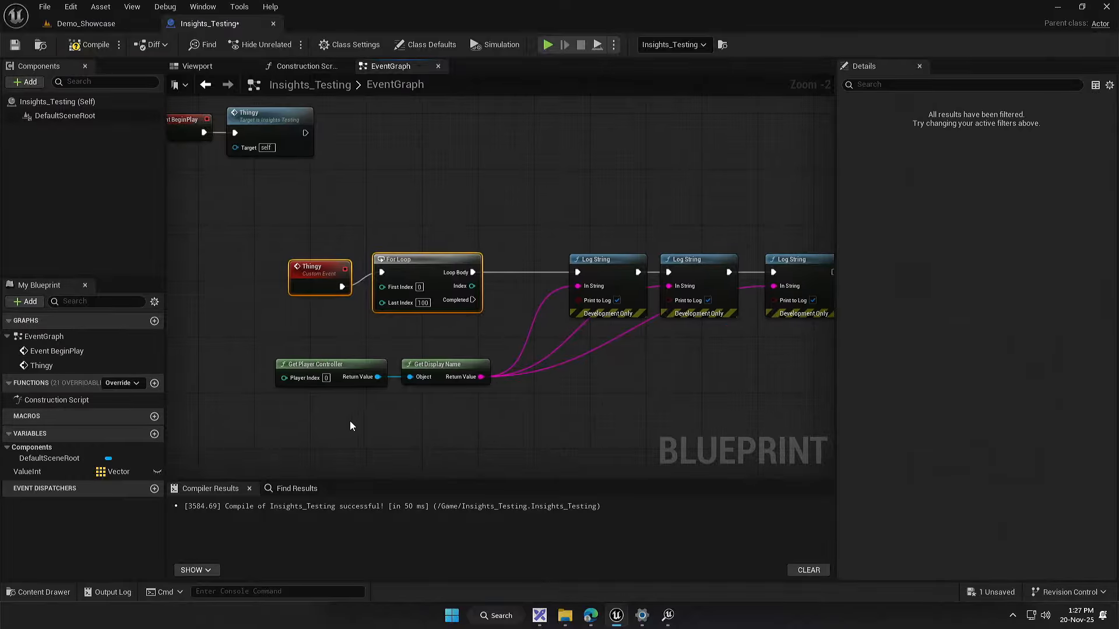
# Step: Move Get Player Controller and Get Display Name closer beneath the For Loop, and compile and save the blueprint
pyautogui.moveTo(330, 434); pyautogui.dragTo(448, 367)
pyautogui.moveTo(448, 367); pyautogui.dragTo(468, 338)
pyautogui.click(451, 402)
pyautogui.moveTo(438, 412); pyautogui.dragTo(327, 396)
pyautogui.scroll(2, 390, 417)
pyautogui.click(90, 45)
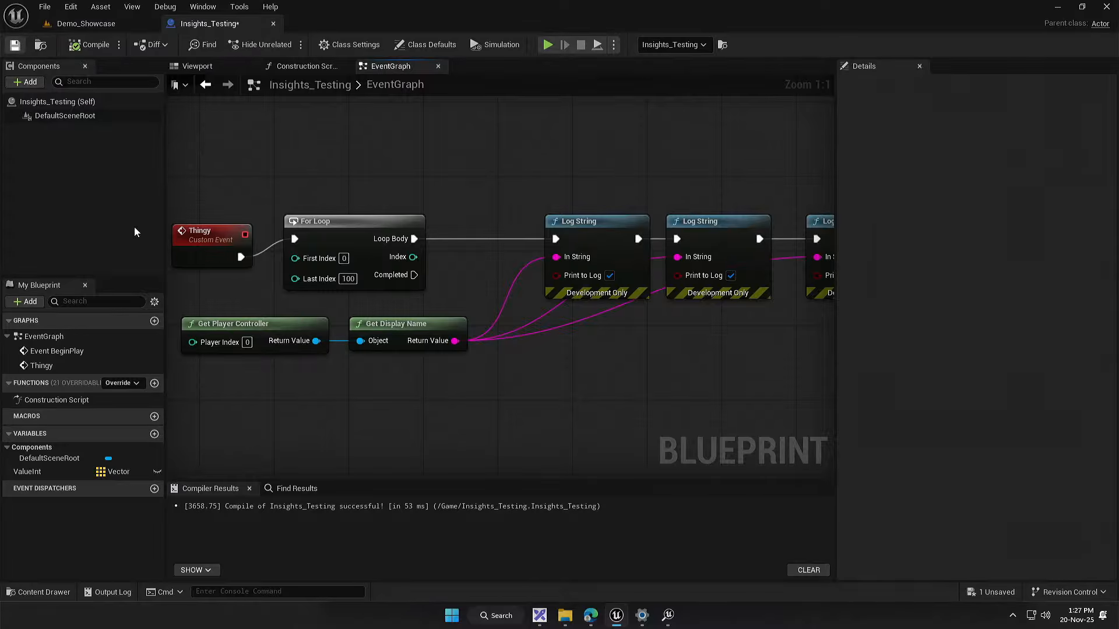
# Step: Examine how the pure Get Player Controller and Get Display Name nodes feed each Log String call inside the For Loop
pyautogui.moveTo(364, 401); pyautogui.dragTo(449, 327)
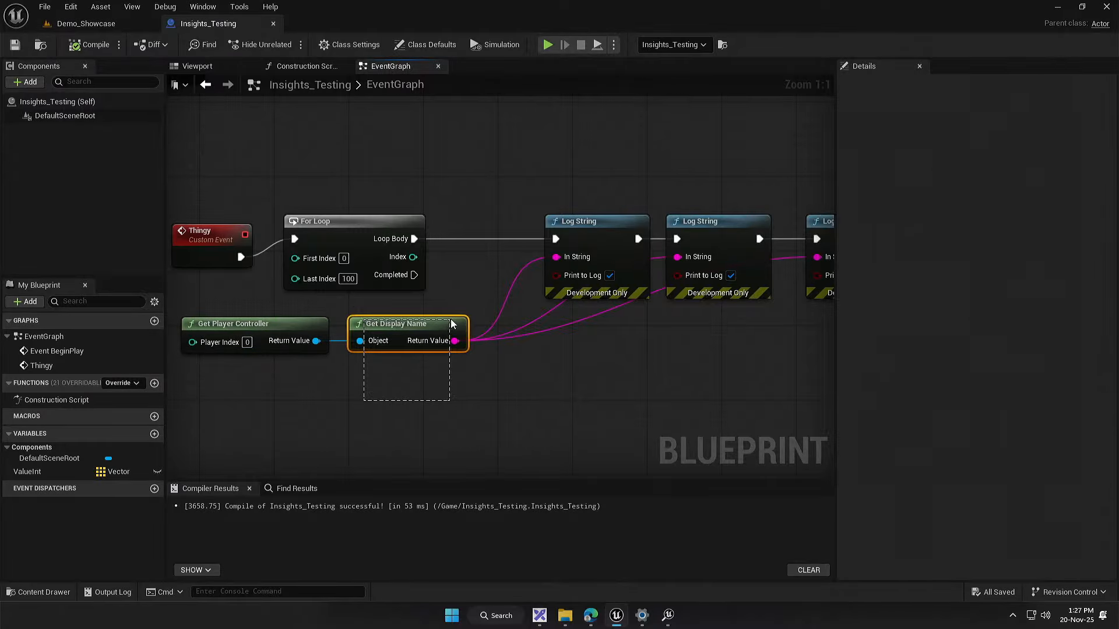
pyautogui.click(499, 390)
pyautogui.moveTo(499, 390); pyautogui.dragTo(466, 393)
pyautogui.moveTo(226, 392); pyautogui.dragTo(416, 313)
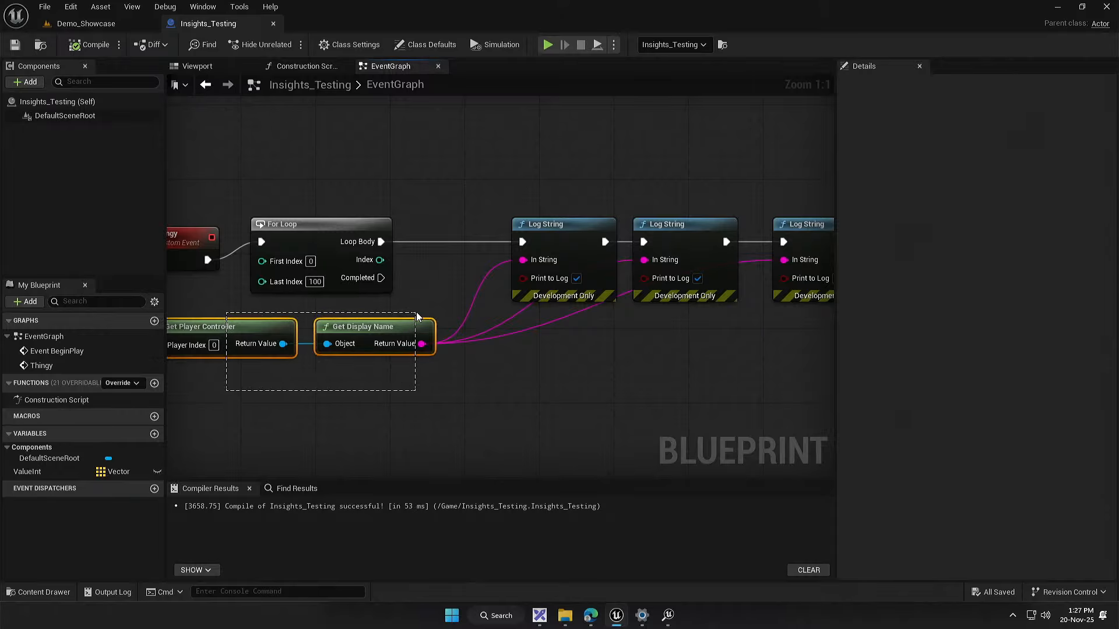
pyautogui.moveTo(568, 387); pyautogui.dragTo(460, 403)
pyautogui.moveTo(437, 409); pyautogui.dragTo(704, 217)
pyautogui.click(356, 333)
pyautogui.moveTo(355, 333); pyautogui.dragTo(572, 309)
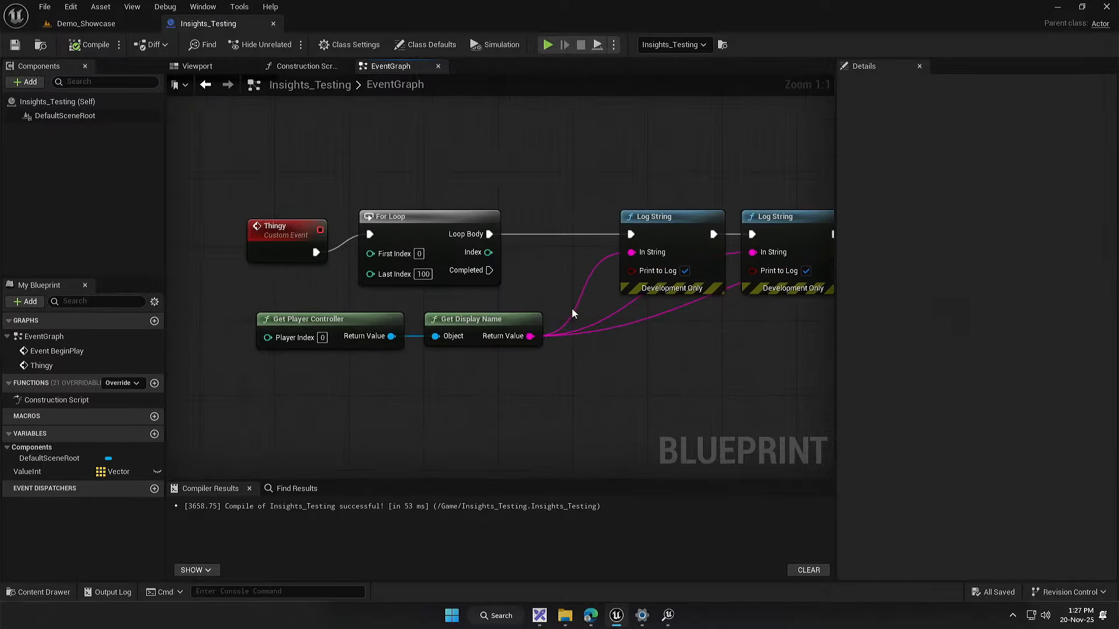
pyautogui.moveTo(374, 294); pyautogui.dragTo(409, 278)
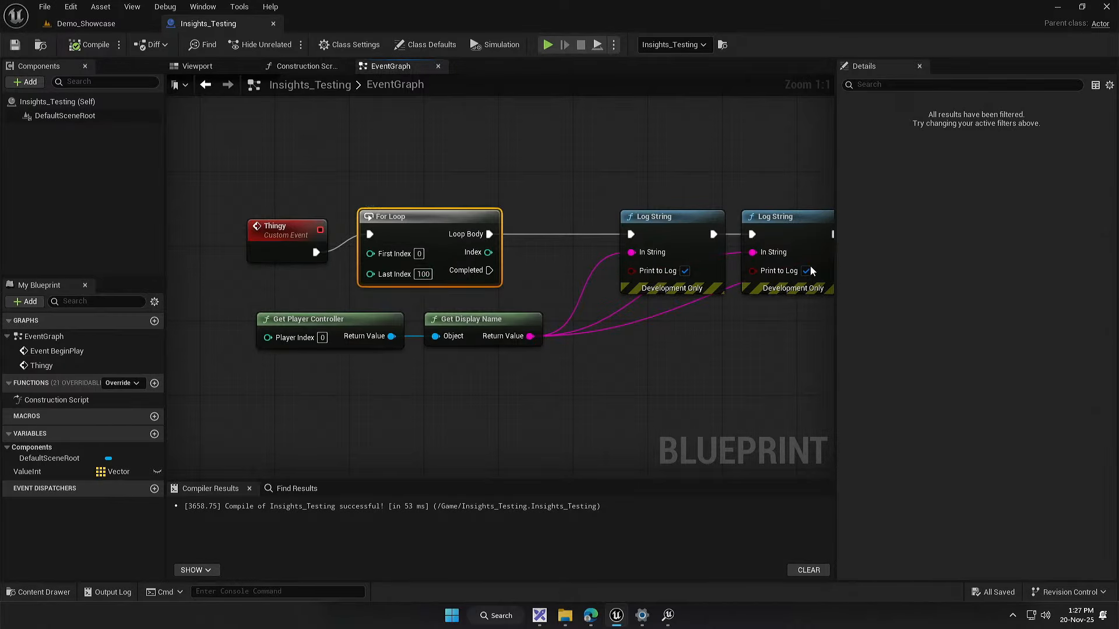
pyautogui.click(296, 309)
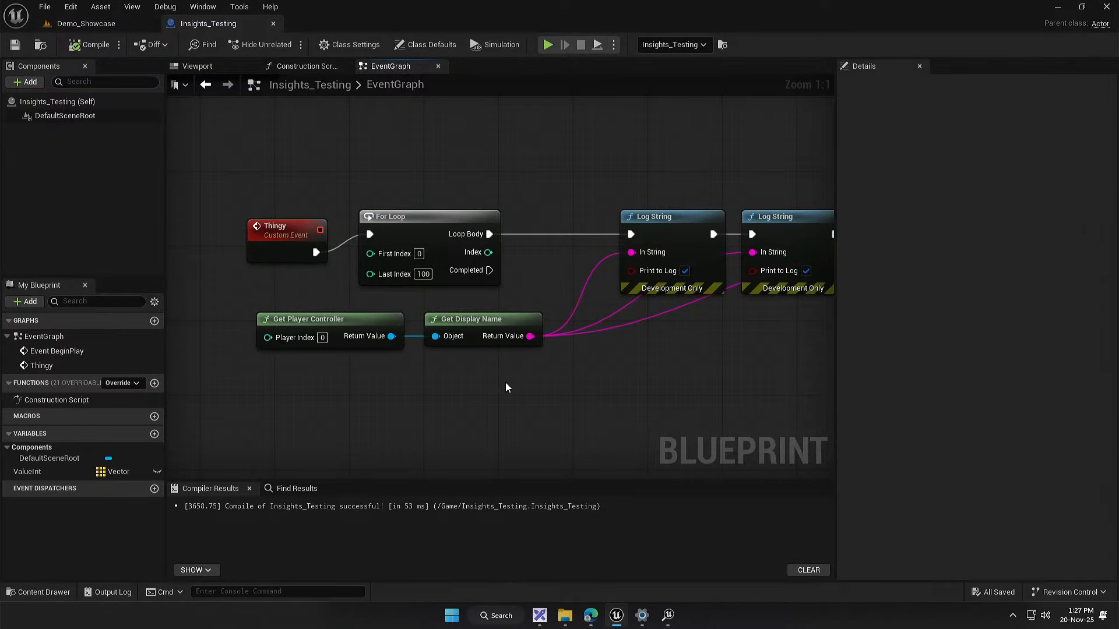
pyautogui.moveTo(331, 380); pyautogui.dragTo(489, 308)
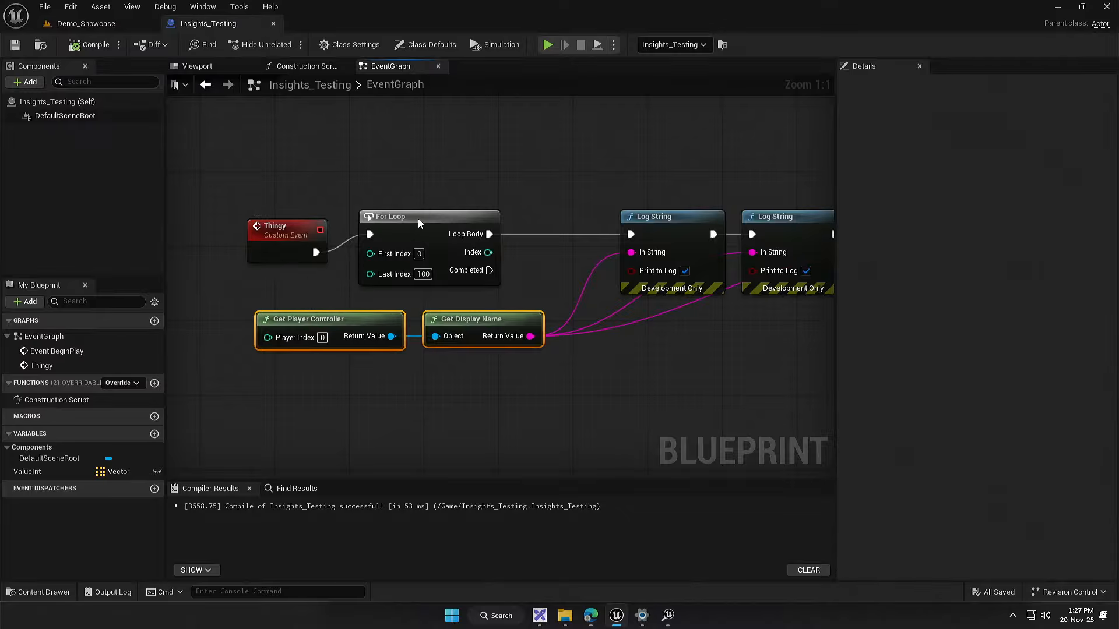
# Step: Make room before the For Loop, show the exec pins on Get Display Name, and place it between Thingy and the loop
pyautogui.moveTo(419, 224); pyautogui.dragTo(510, 218)
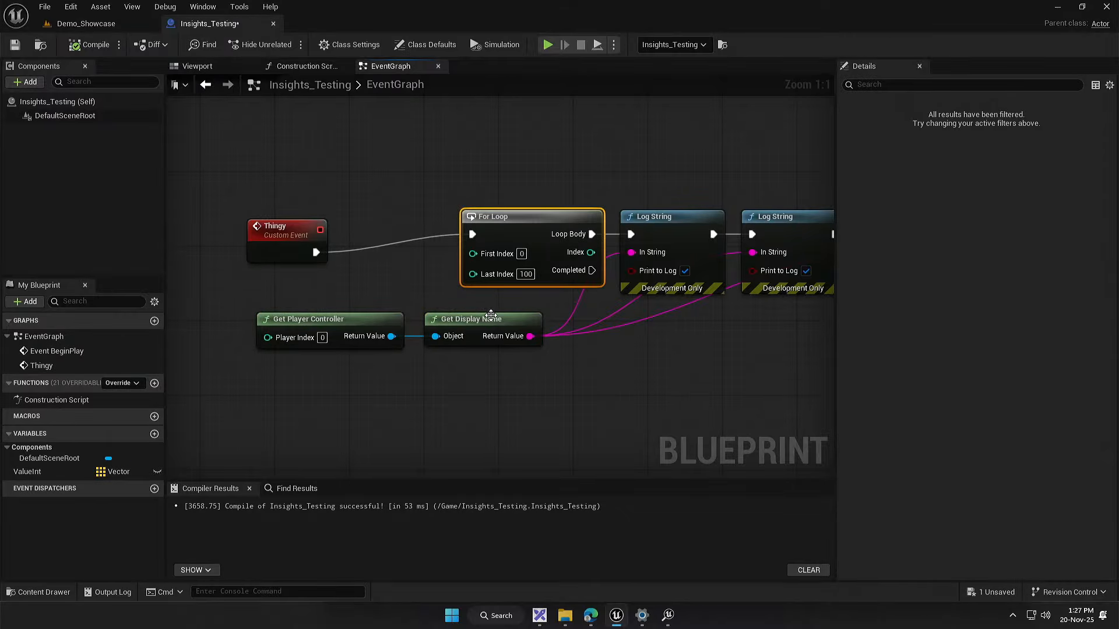
pyautogui.rightClick(493, 319)
pyautogui.click(528, 308)
pyautogui.moveTo(488, 328); pyautogui.dragTo(404, 226)
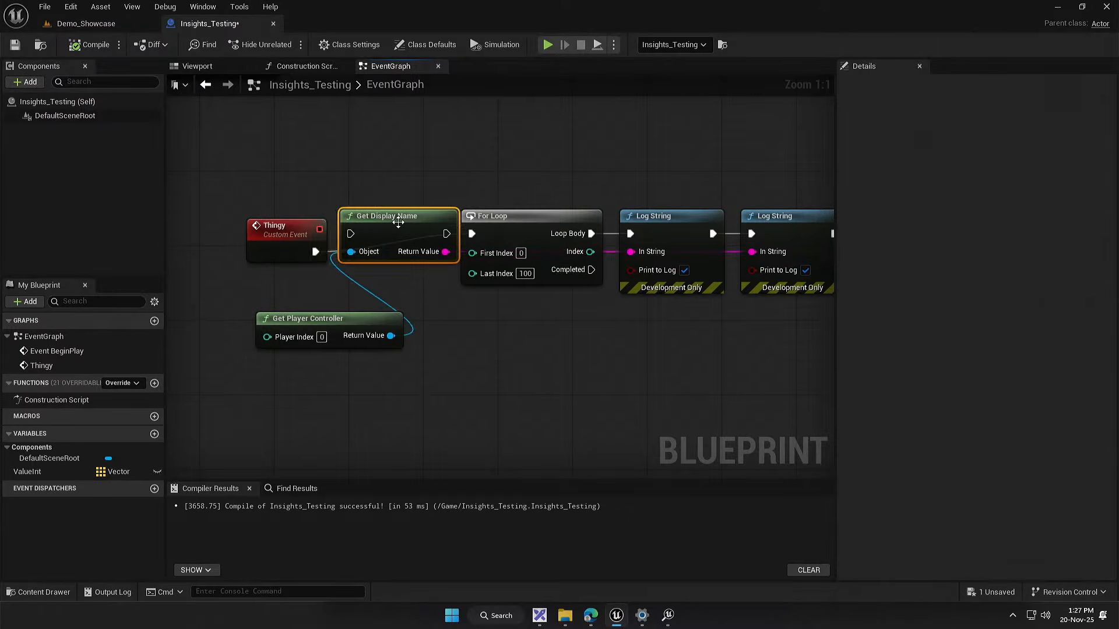
pyautogui.moveTo(315, 324)
pyautogui.mouseDown()
pyautogui.moveTo(358, 296)
pyautogui.moveTo(324, 324)
pyautogui.mouseUp()
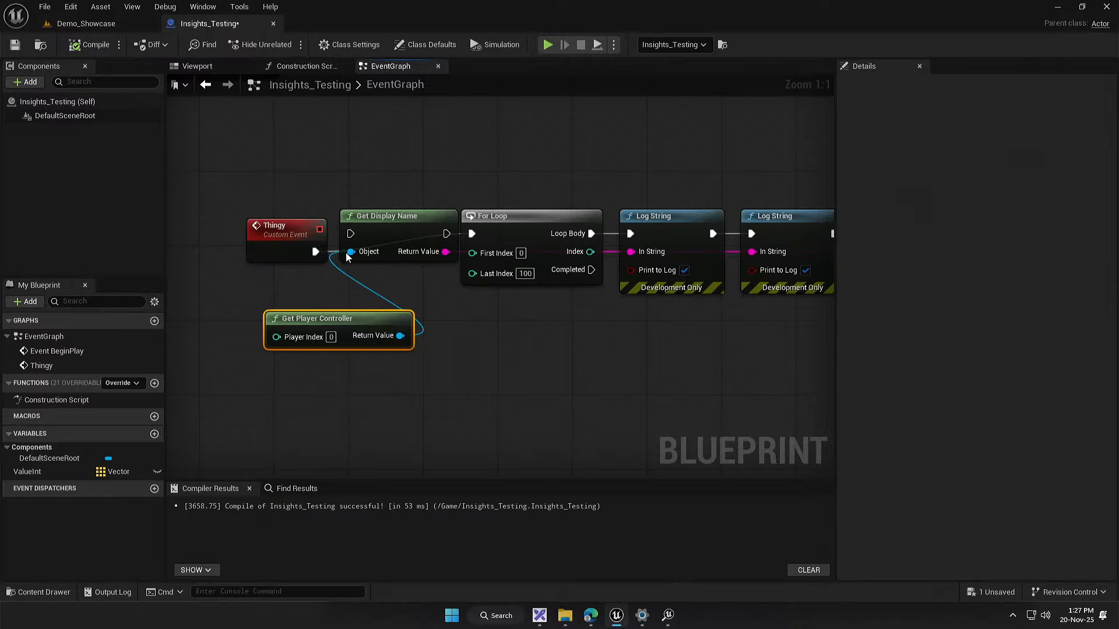
# Step: Wire Thingy's execution through Get Display Name into the For Loop and review the rearranged chain
pyautogui.moveTo(292, 238); pyautogui.dragTo(282, 237)
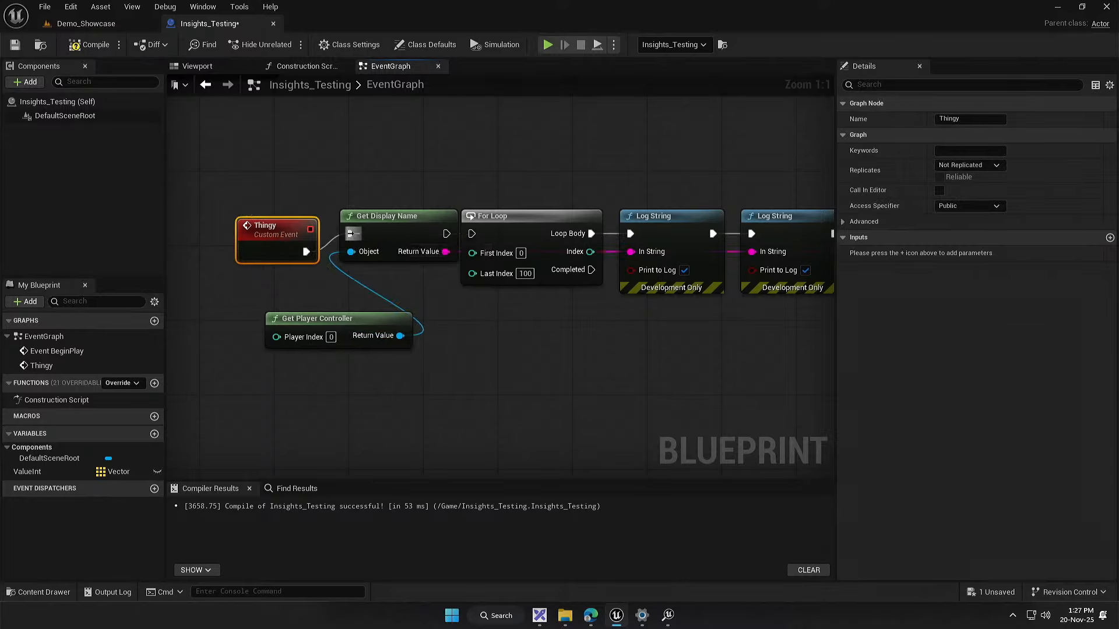
pyautogui.moveTo(447, 233); pyautogui.dragTo(472, 234)
pyautogui.click(426, 296)
pyautogui.moveTo(426, 296); pyautogui.dragTo(346, 263)
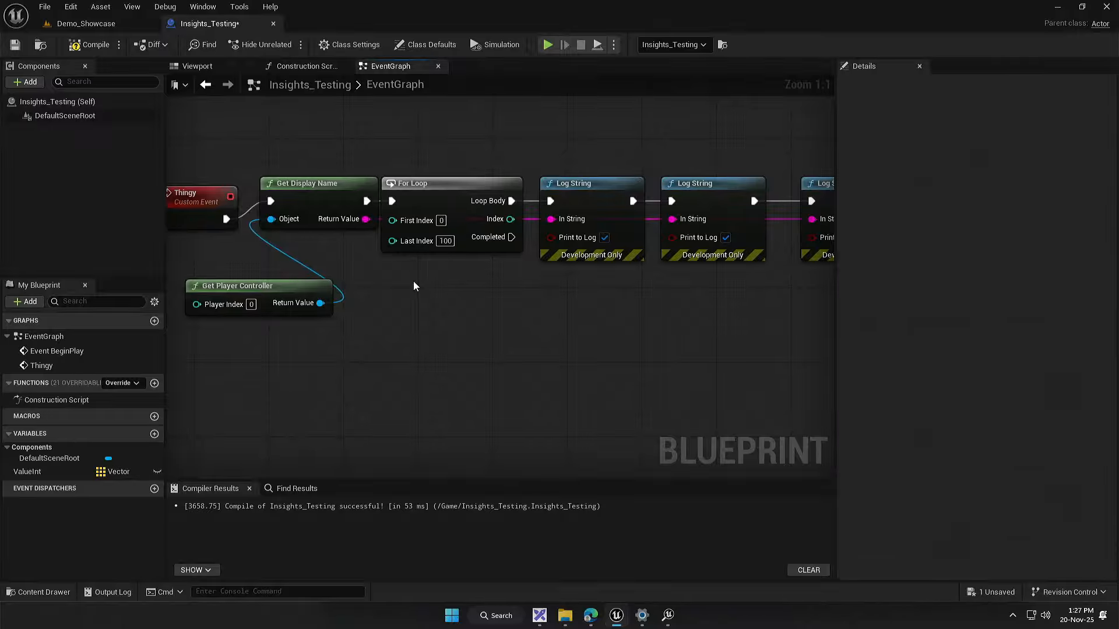
pyautogui.moveTo(233, 159); pyautogui.dragTo(585, 367)
pyautogui.moveTo(469, 310); pyautogui.dragTo(312, 272)
pyautogui.click(408, 293)
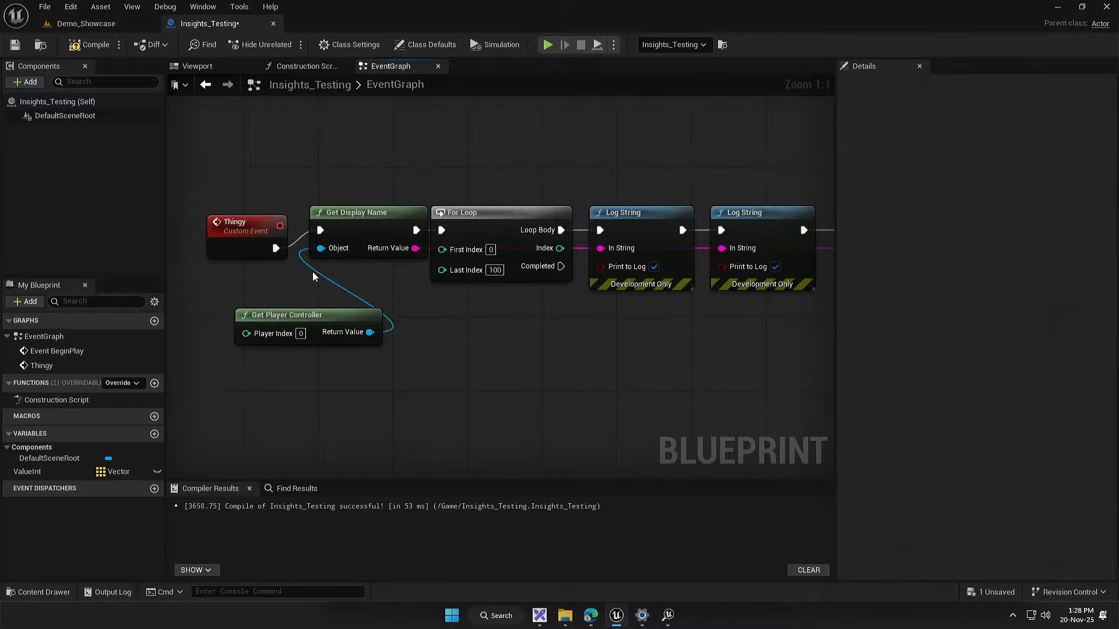
# Step: Undo the Get Display Name exec wiring, relocation and exec pins so the node is pure again
pyautogui.hotkey('ctrl', 'z')
pyautogui.hotkey('ctrl', 'z')
pyautogui.hotkey('ctrl', 'z')
pyautogui.hotkey('ctrl', 'z')
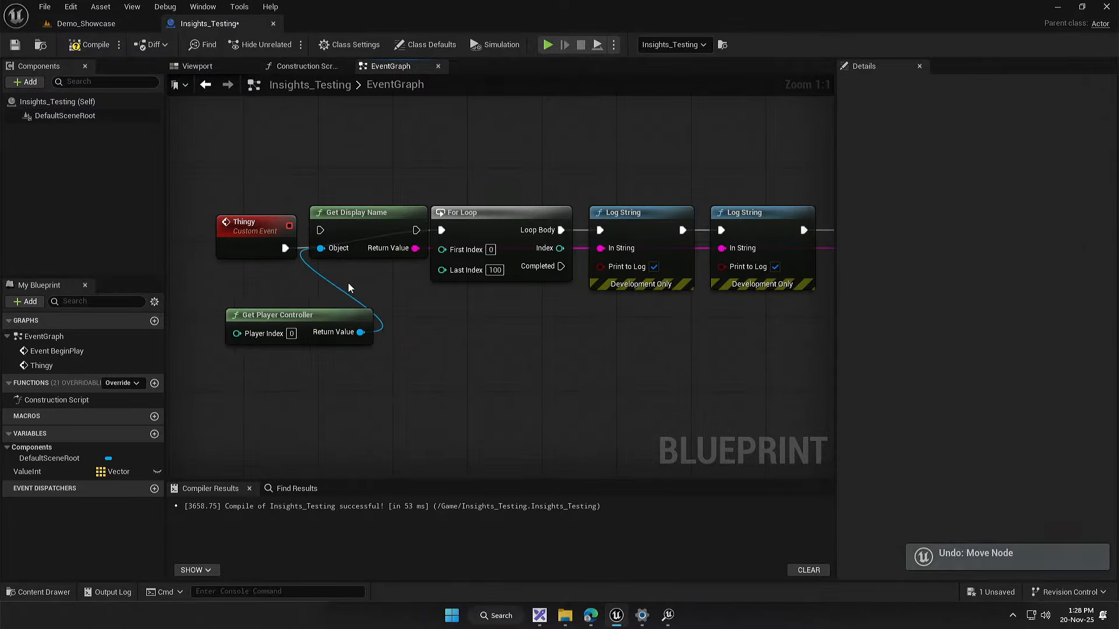
pyautogui.hotkey('ctrl', 'z')
# Step: With the Thingy event placed beside the For Loop, set the loop's Last Index to 1000 and compile the blueprint
pyautogui.moveTo(293, 258); pyautogui.dragTo(396, 248)
pyautogui.moveTo(290, 373); pyautogui.dragTo(456, 322)
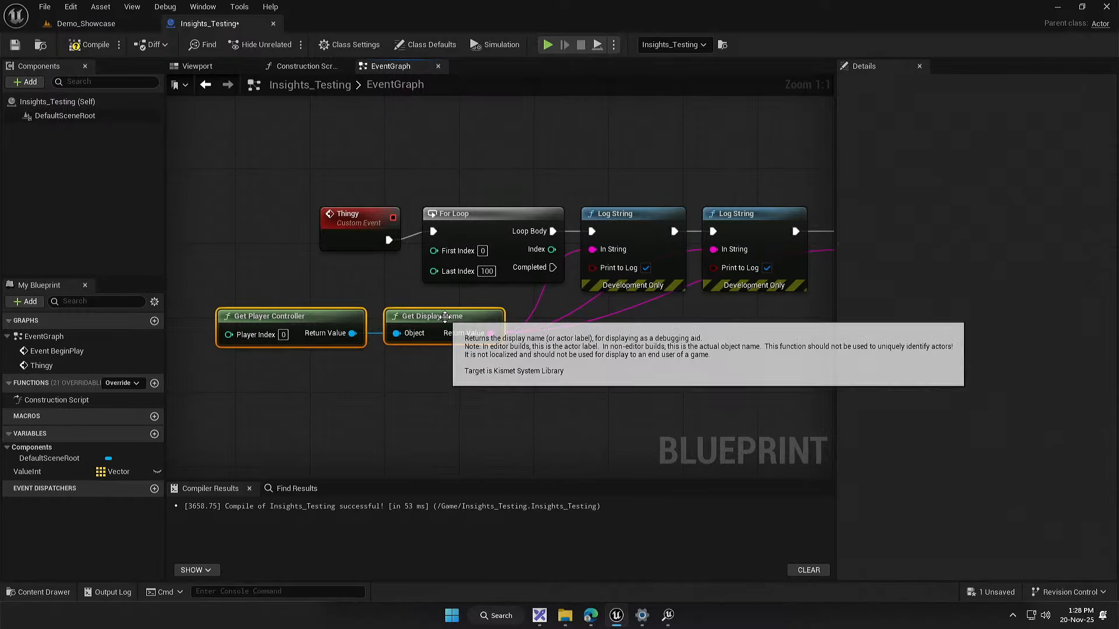
pyautogui.click(427, 370)
pyautogui.moveTo(426, 370); pyautogui.dragTo(277, 377)
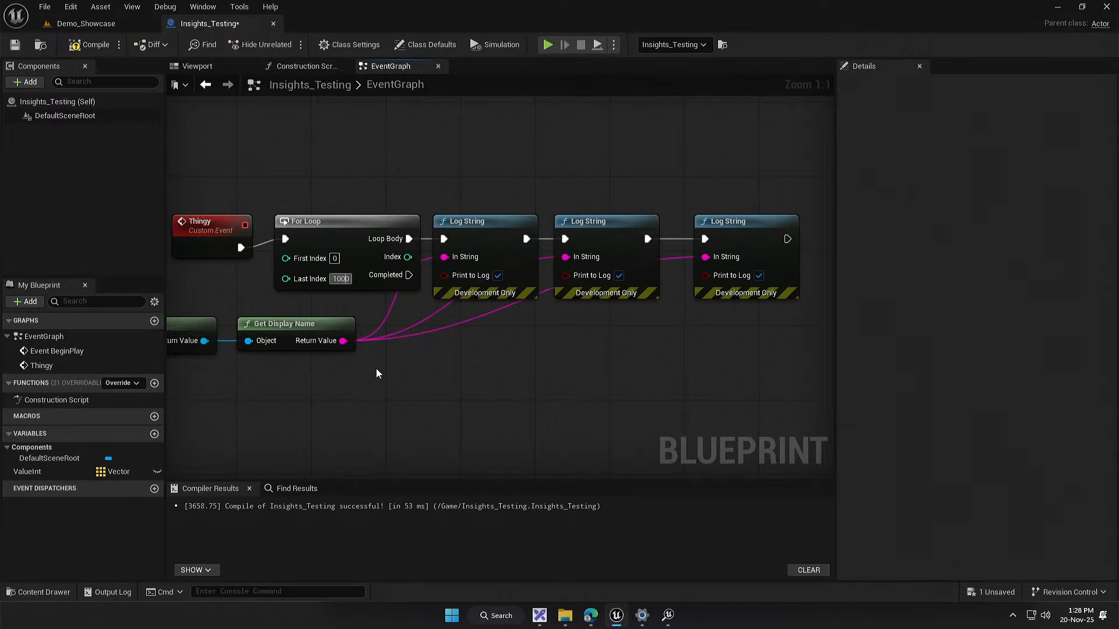
pyautogui.moveTo(376, 370); pyautogui.dragTo(408, 368)
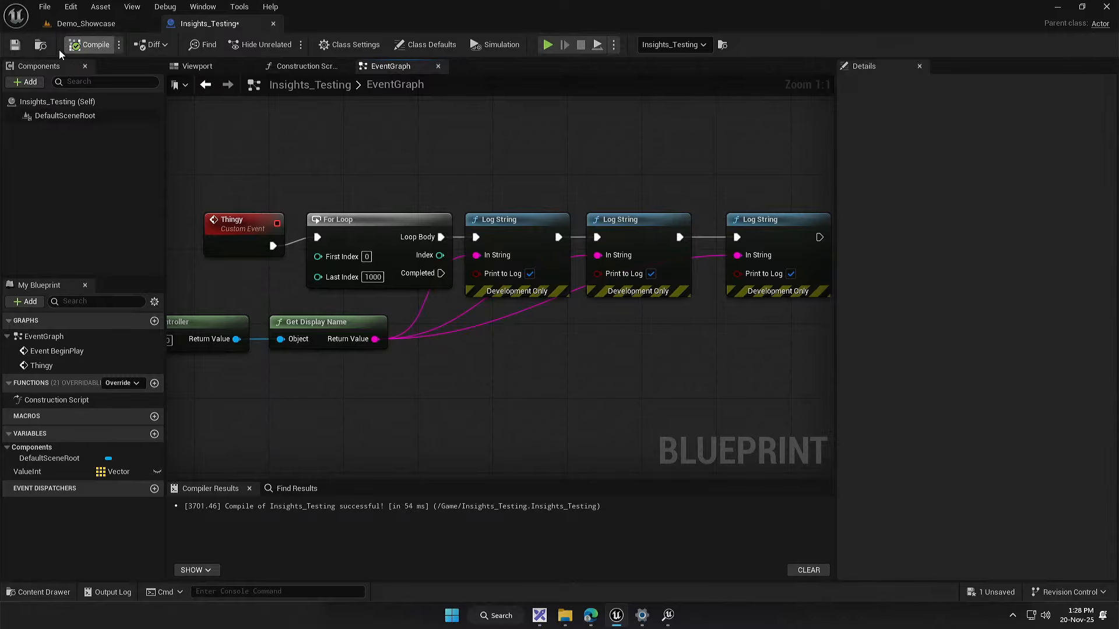
# Step: Start a trace from the Demo_Showcase level, and run and stop a short play session
pyautogui.click(87, 24)
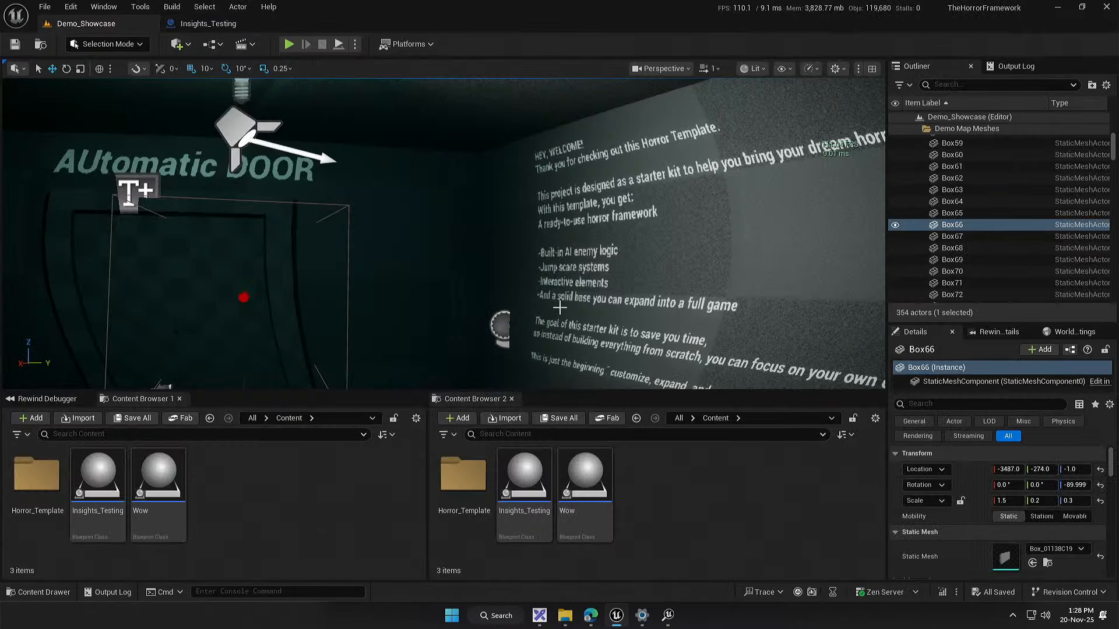
pyautogui.click(798, 592)
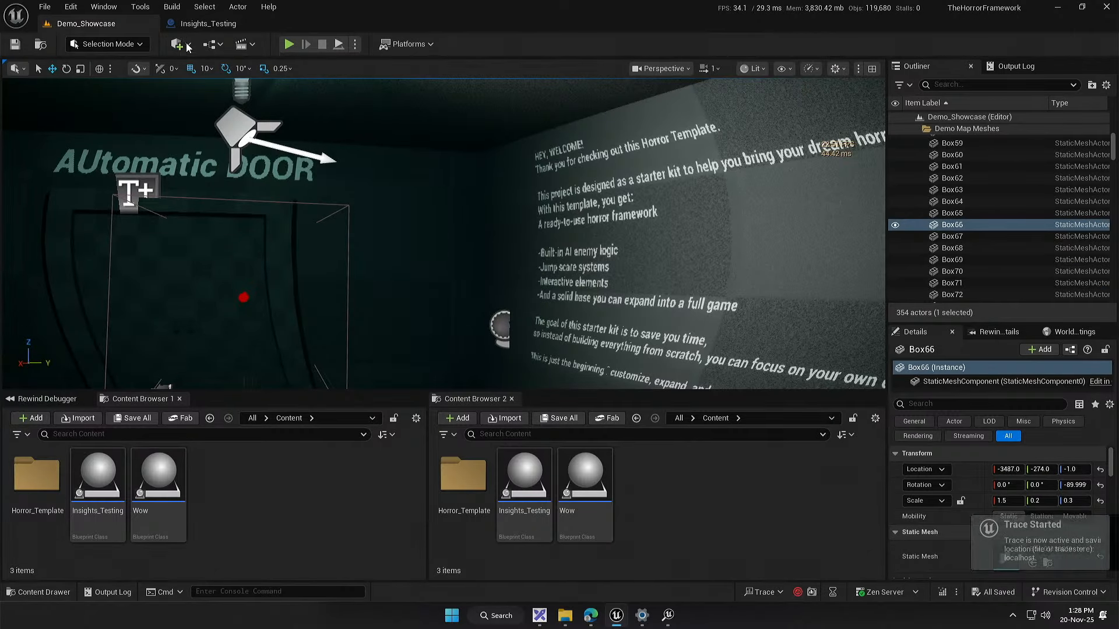
pyautogui.click(289, 44)
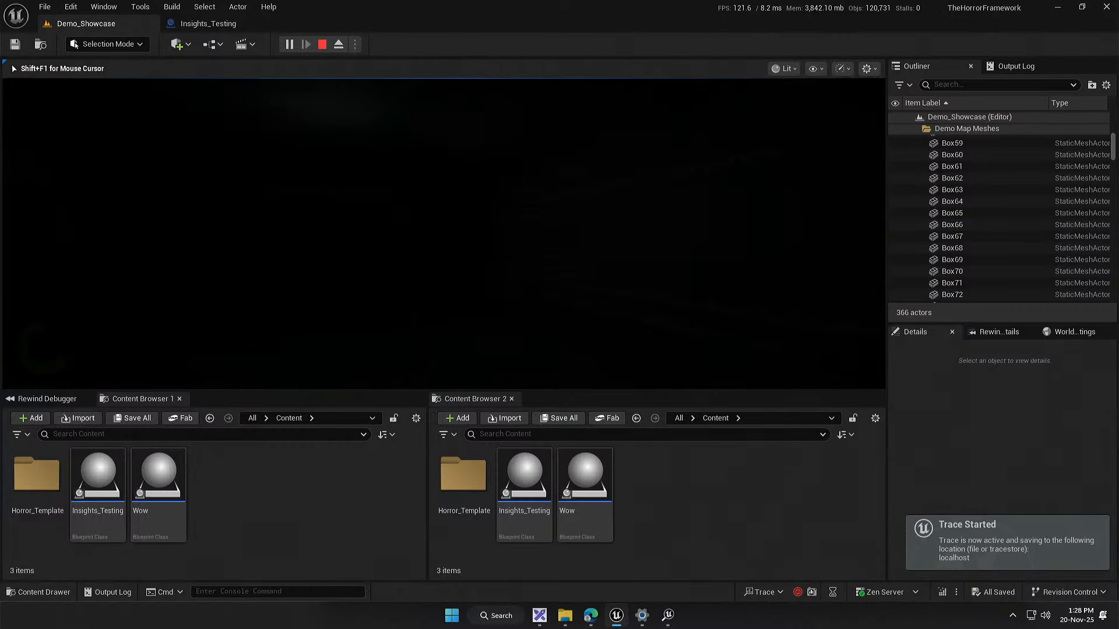
pyautogui.press('super')
pyautogui.click(324, 44)
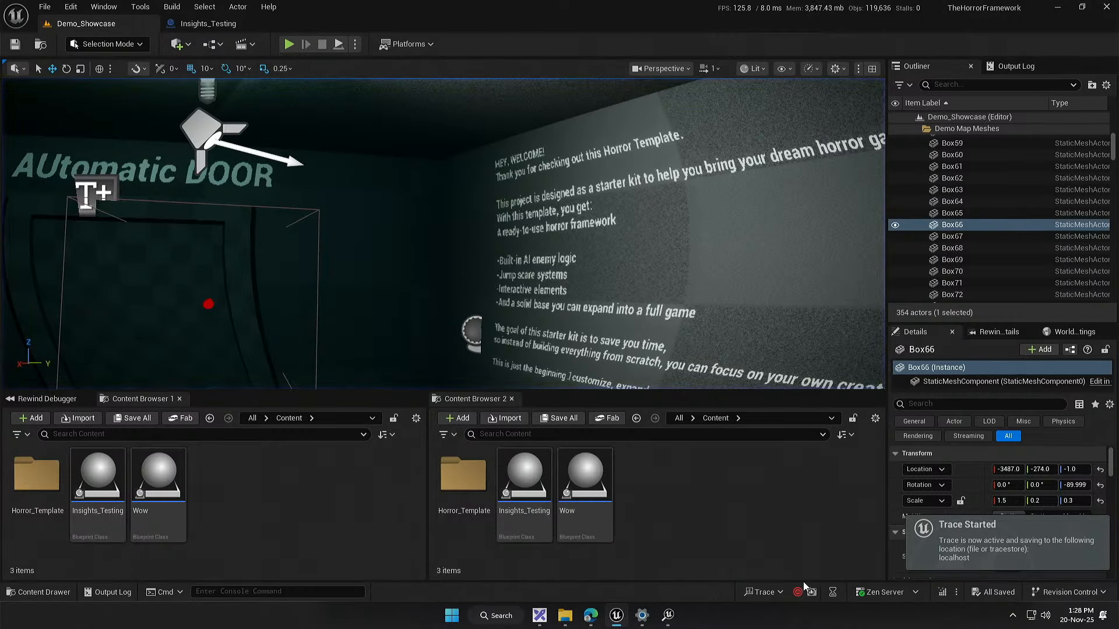
# Step: Stop tracing and open the recent trace 20251120_132820 in a maximized Unreal Insights window
pyautogui.click(763, 592)
pyautogui.moveTo(863, 573)
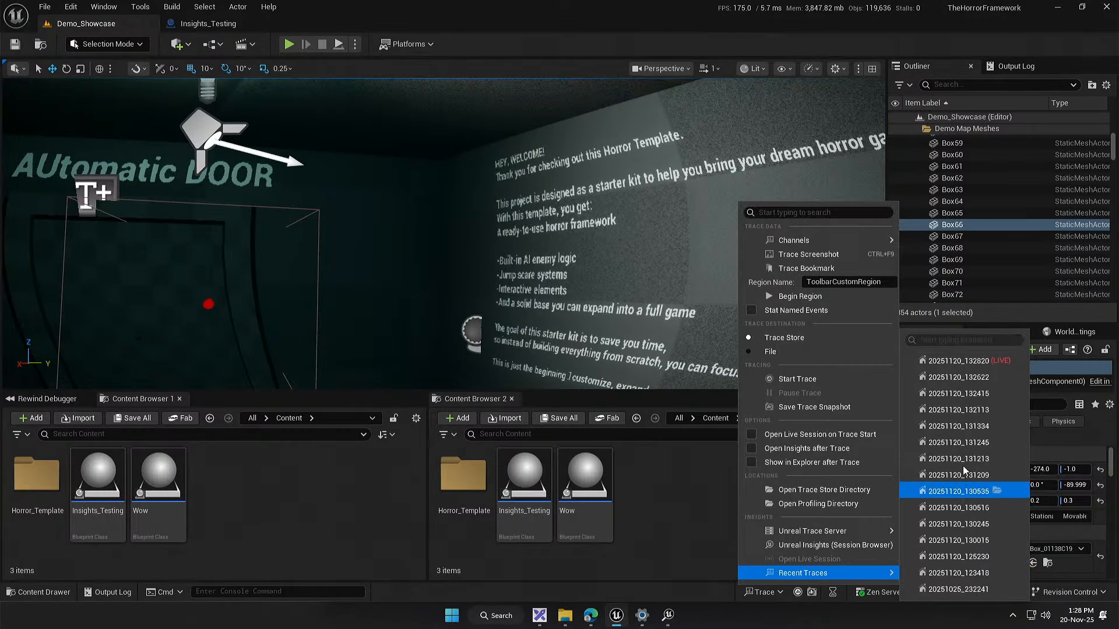
pyautogui.click(959, 360)
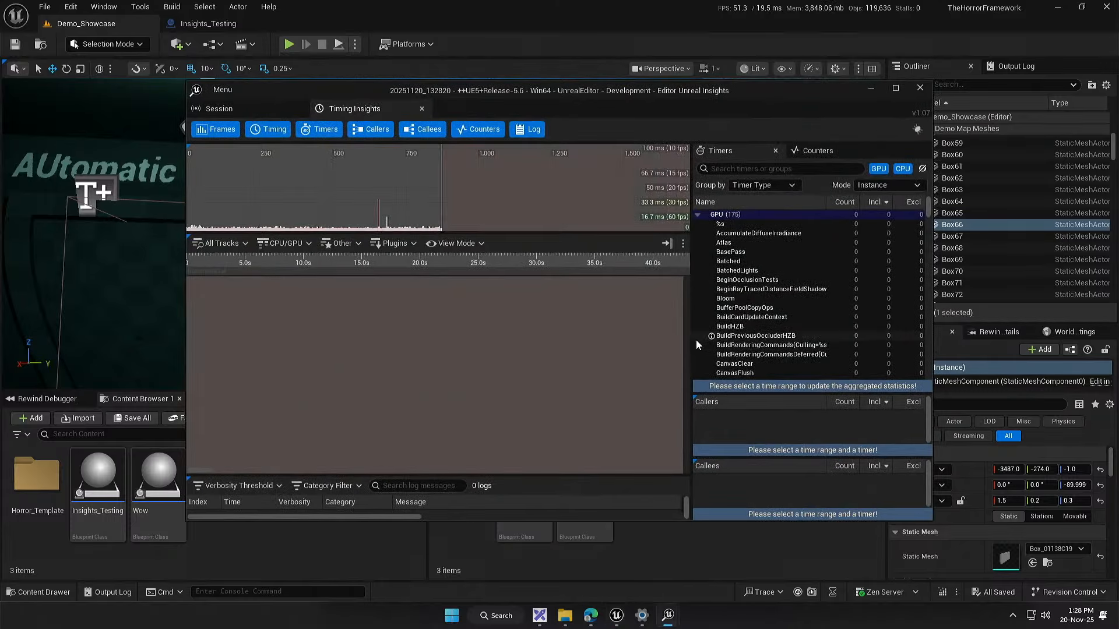
pyautogui.moveTo(599, 98); pyautogui.dragTo(615, 0)
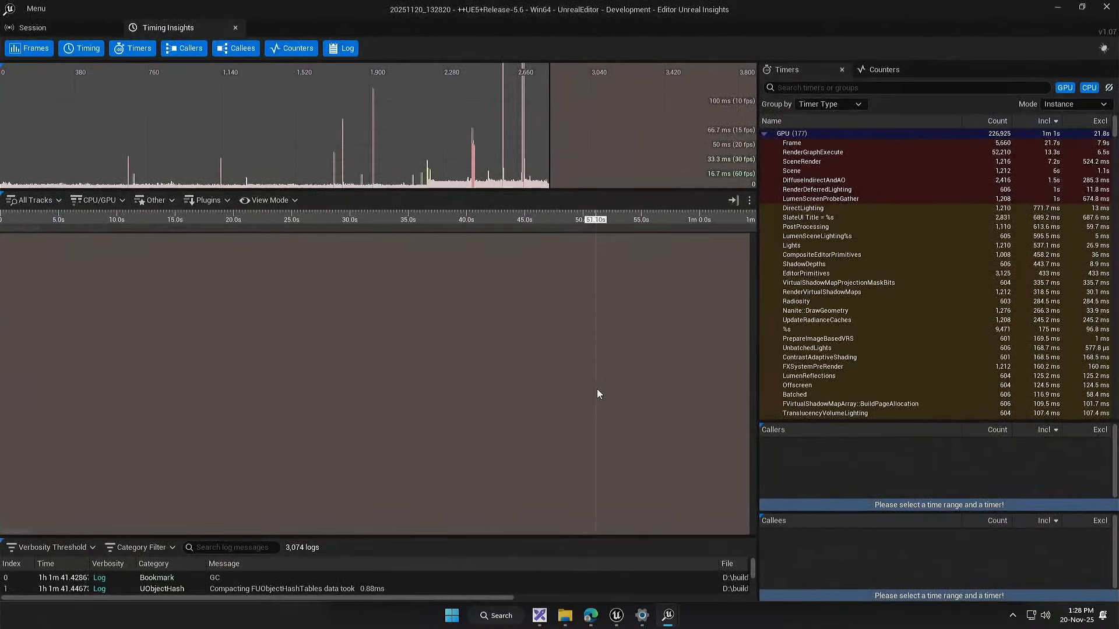
pyautogui.rightClick(603, 388)
pyautogui.click(643, 413)
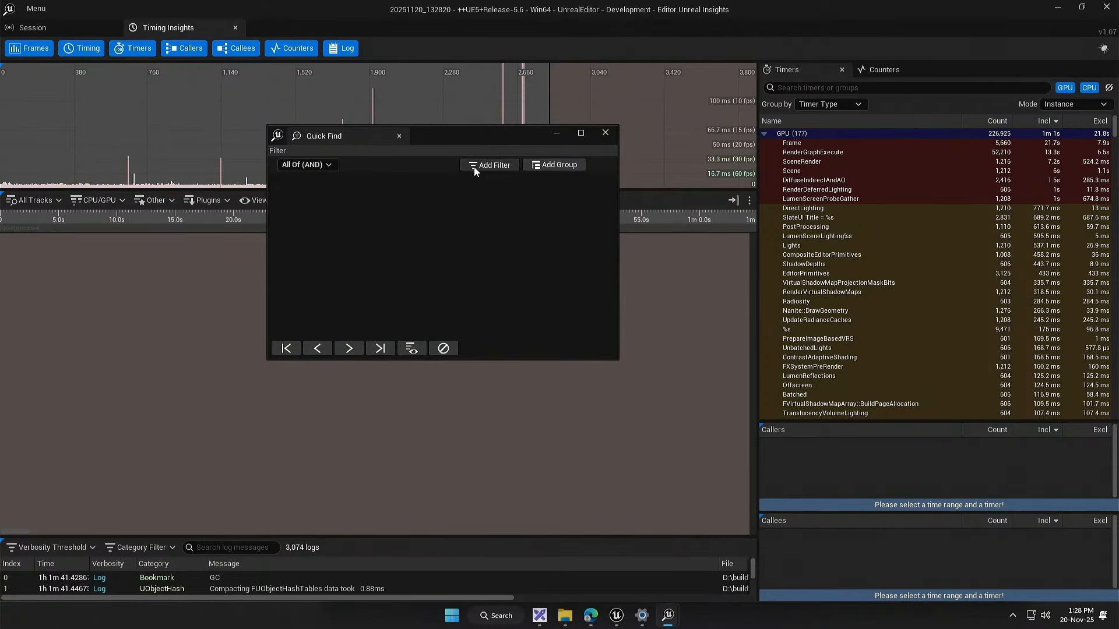
pyautogui.click(330, 182)
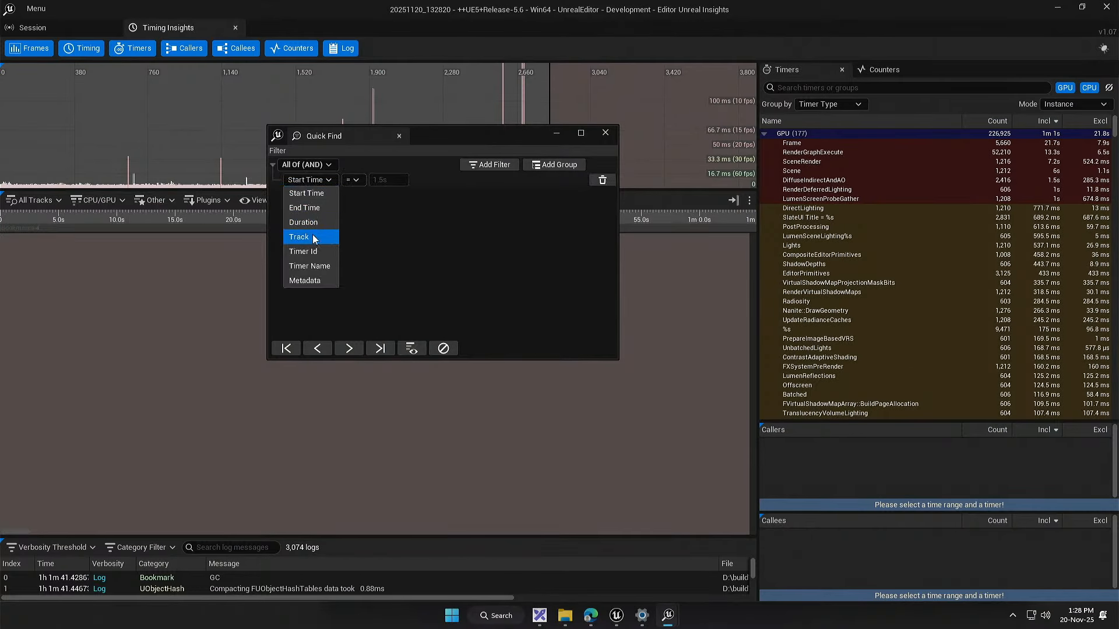
pyautogui.click(314, 266)
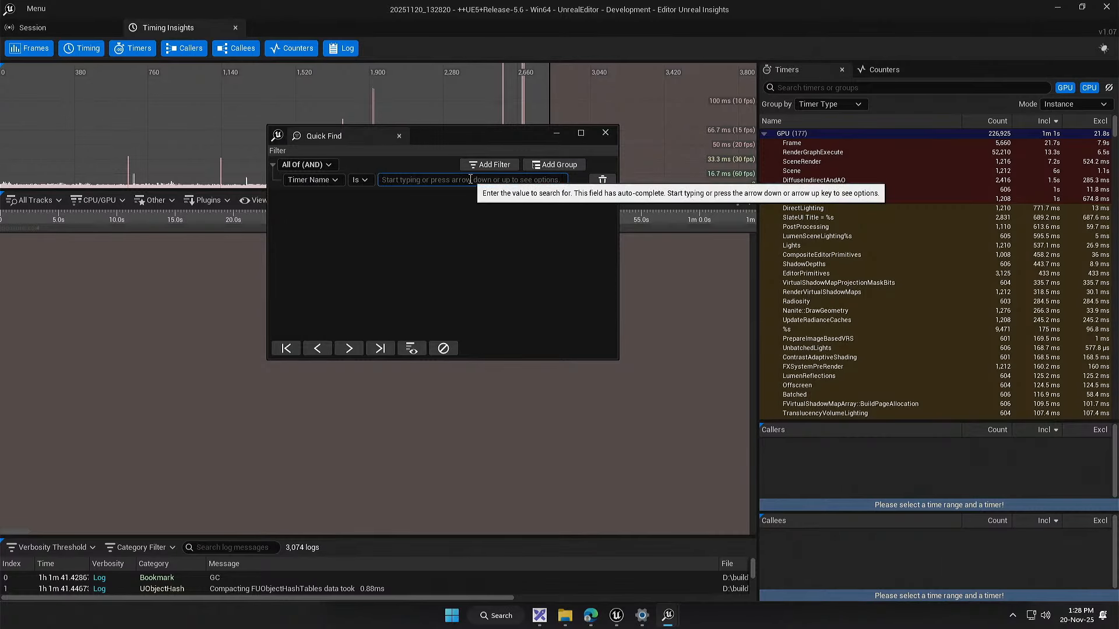
pyautogui.write('Thingy')
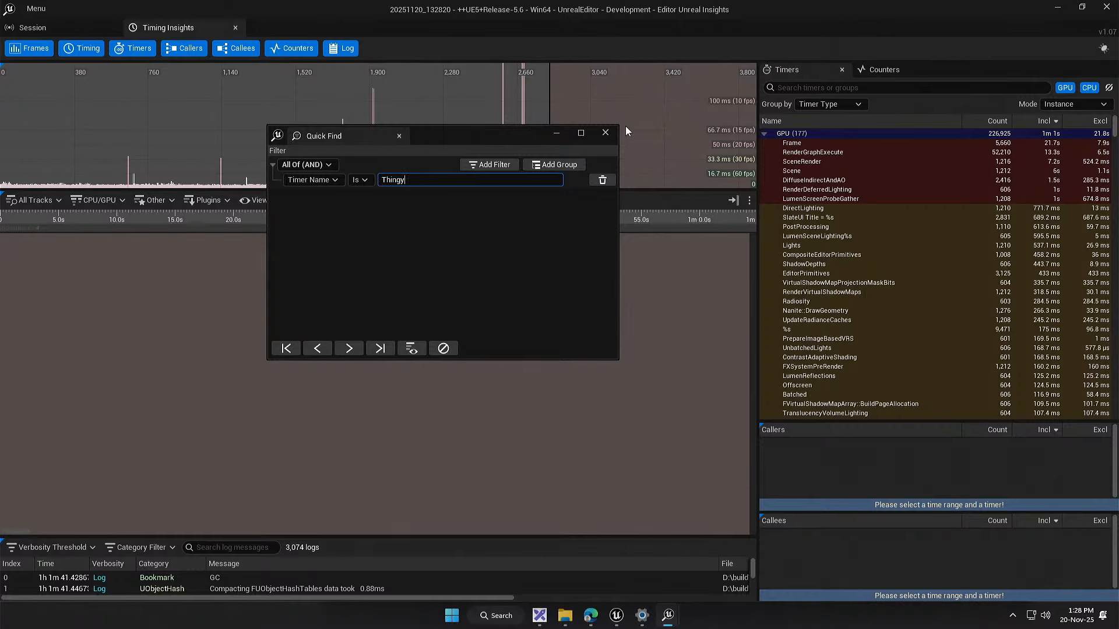
pyautogui.click(604, 135)
pyautogui.click(1107, 9)
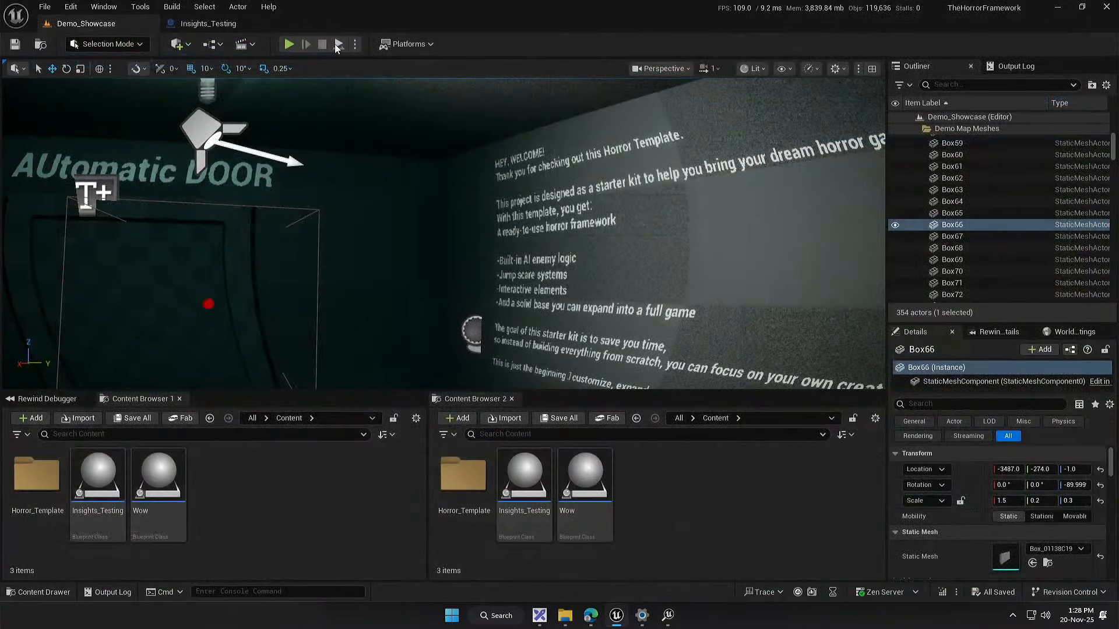
# Step: In the Insights_Testing event graph, duplicate the whole Thingy node chain below the original and rename the copied event Thingy2
pyautogui.click(208, 24)
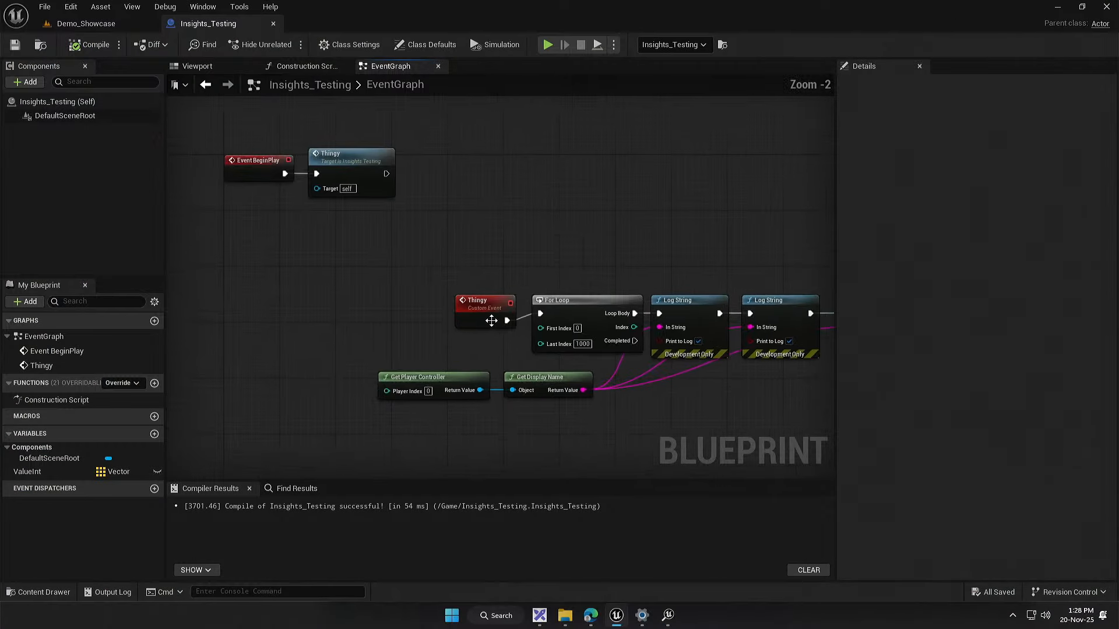
pyautogui.scroll(-3, 489, 285)
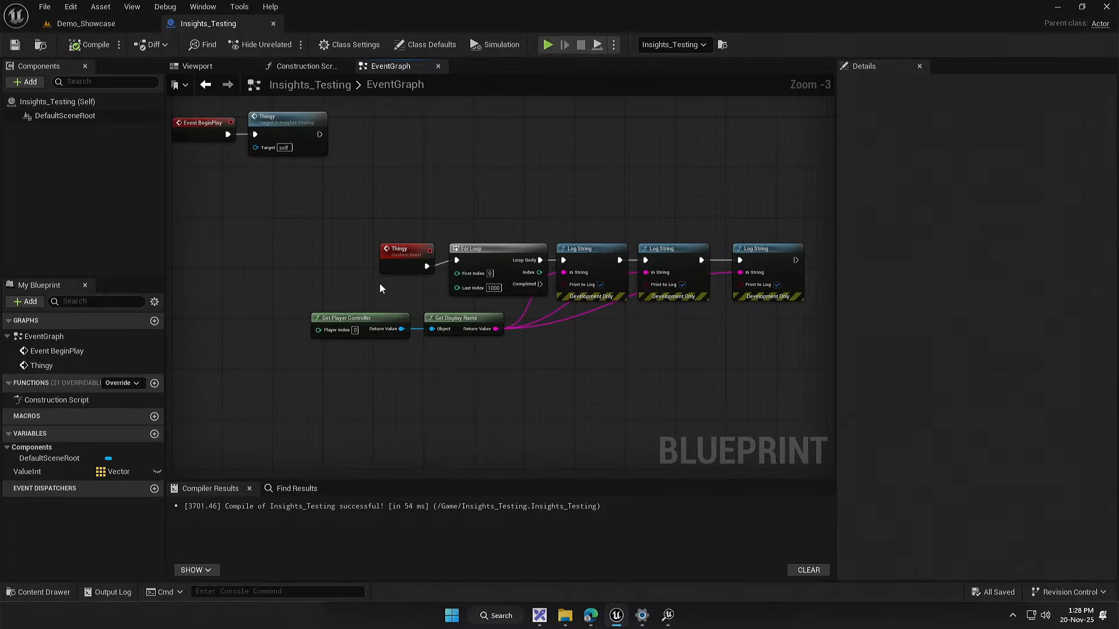
pyautogui.moveTo(485, 287); pyautogui.dragTo(461, 366)
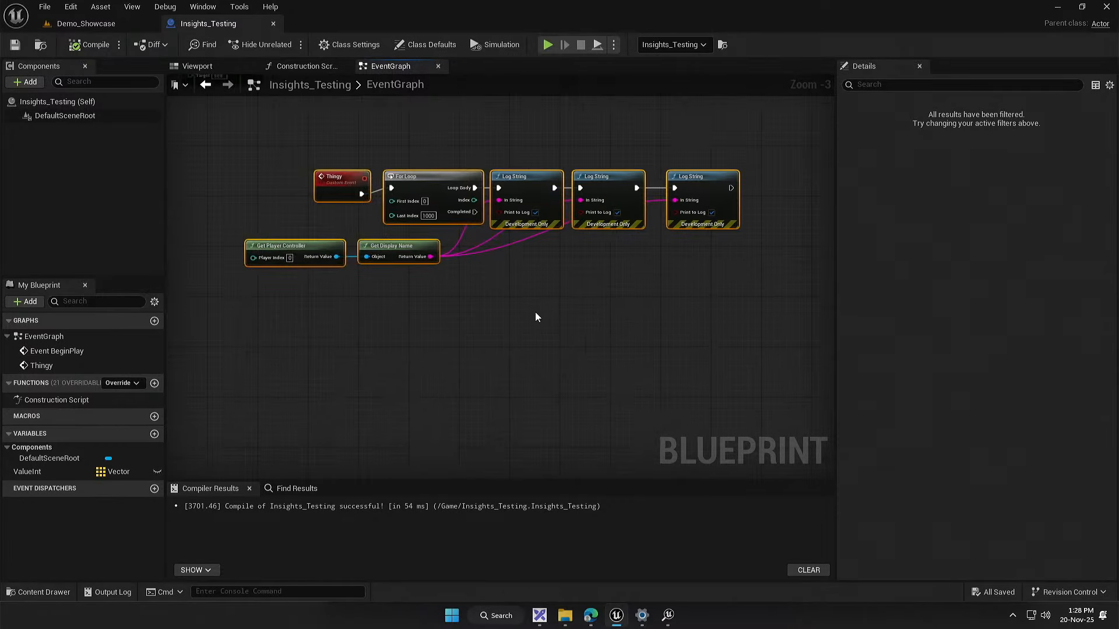
pyautogui.hotkey('ctrl', 'd')
pyautogui.click(311, 324)
pyautogui.click(351, 330)
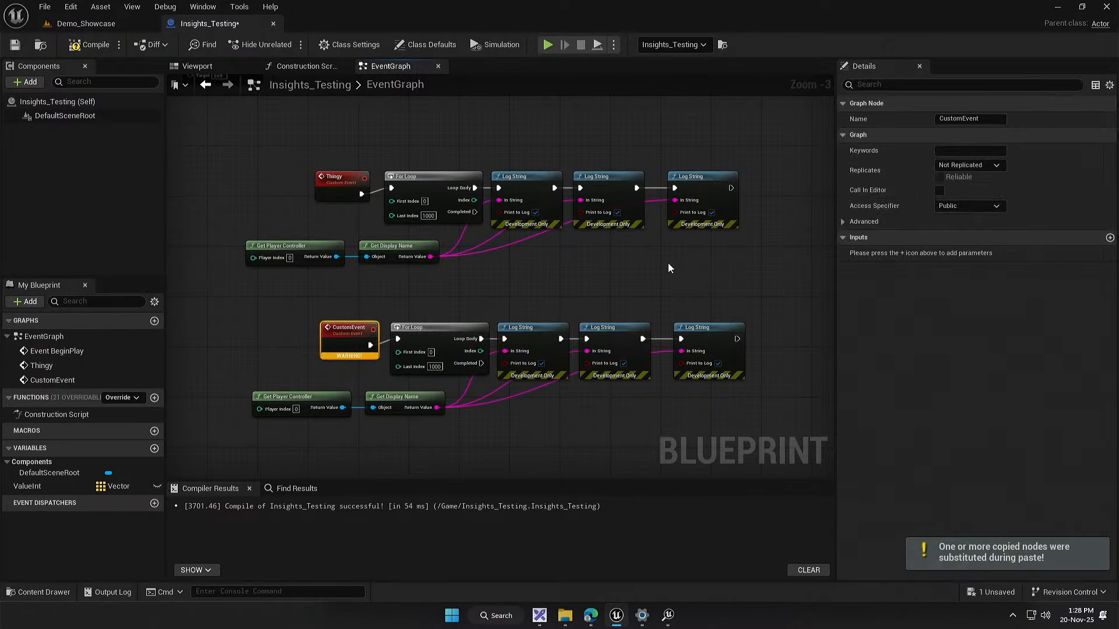
pyautogui.write('Thingy2')
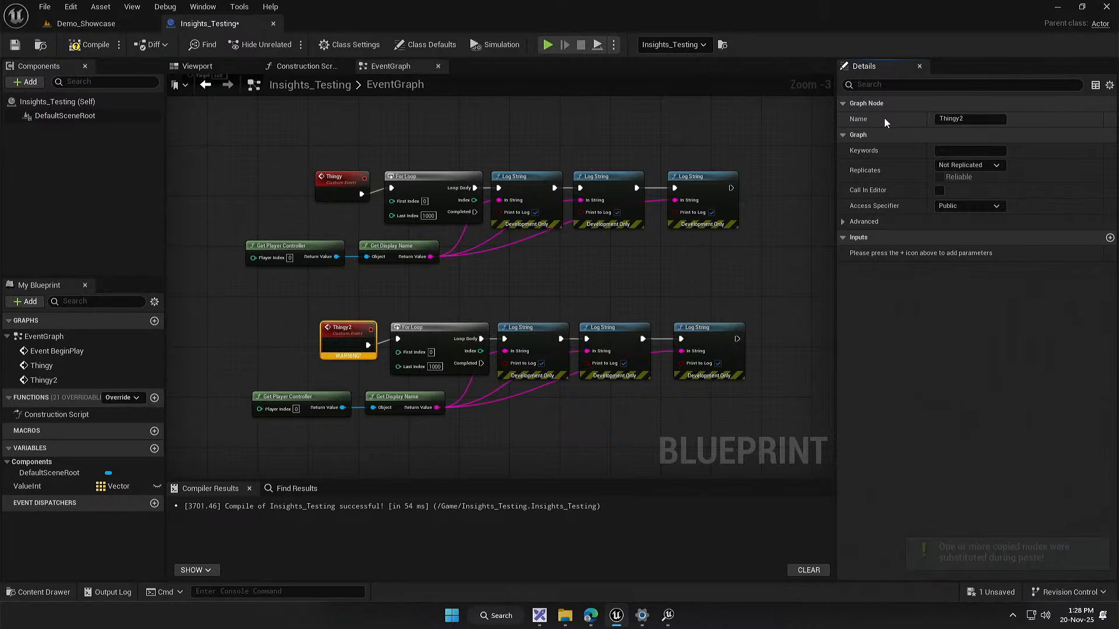
pyautogui.press('Return')
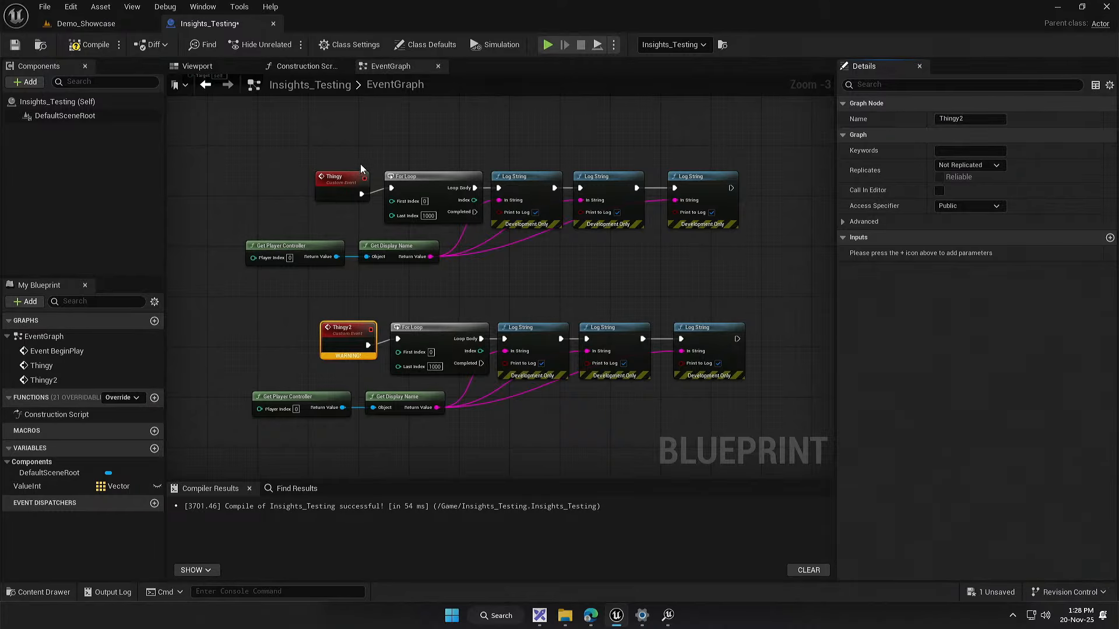
# Step: Add a Thingy 2 call and connect it after the Thingy call on Event BeginPlay
pyautogui.rightClick(442, 271)
pyautogui.write('thingy')
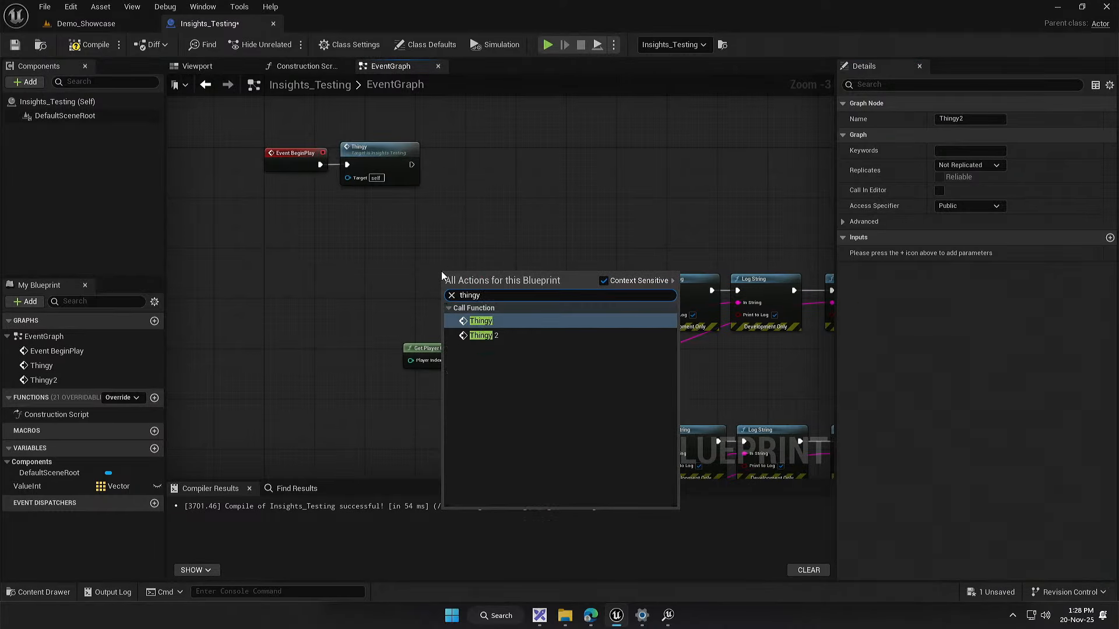
pyautogui.press('Down')
pyautogui.press('Return')
pyautogui.moveTo(441, 271); pyautogui.dragTo(440, 149)
# Step: Show exec pins on the Thingy2 chain's Get Display Name and wire the node between the Thingy2 event and the For Loop
pyautogui.moveTo(506, 466); pyautogui.dragTo(463, 323)
pyautogui.scroll(3, 366, 333)
pyautogui.moveTo(463, 262); pyautogui.dragTo(264, 254)
pyautogui.rightClick(534, 357)
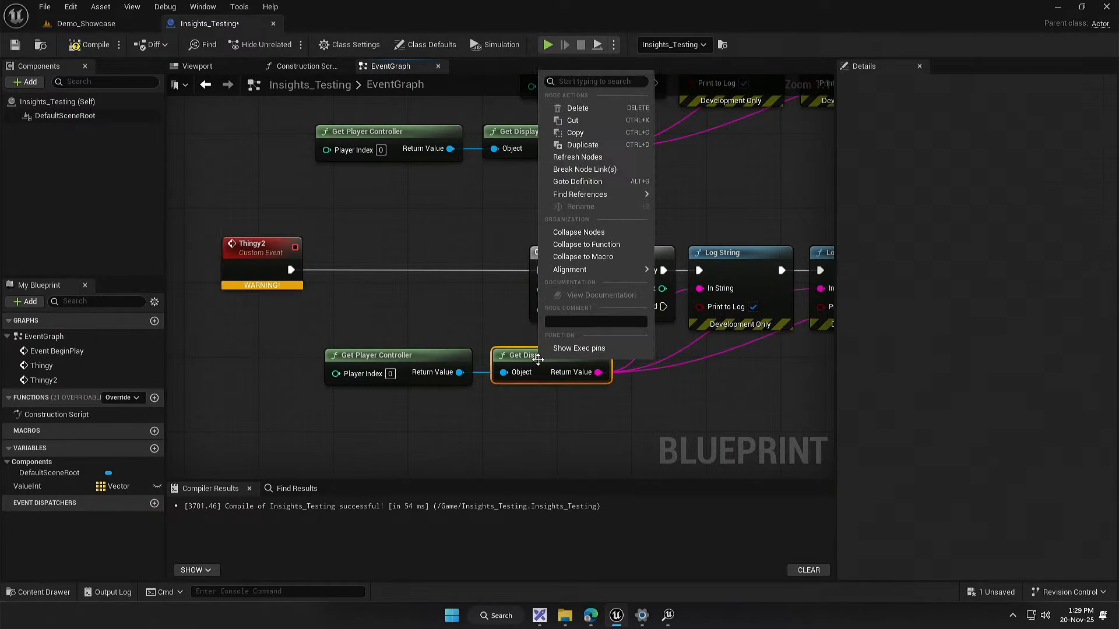
pyautogui.click(573, 348)
pyautogui.moveTo(541, 359); pyautogui.dragTo(439, 256)
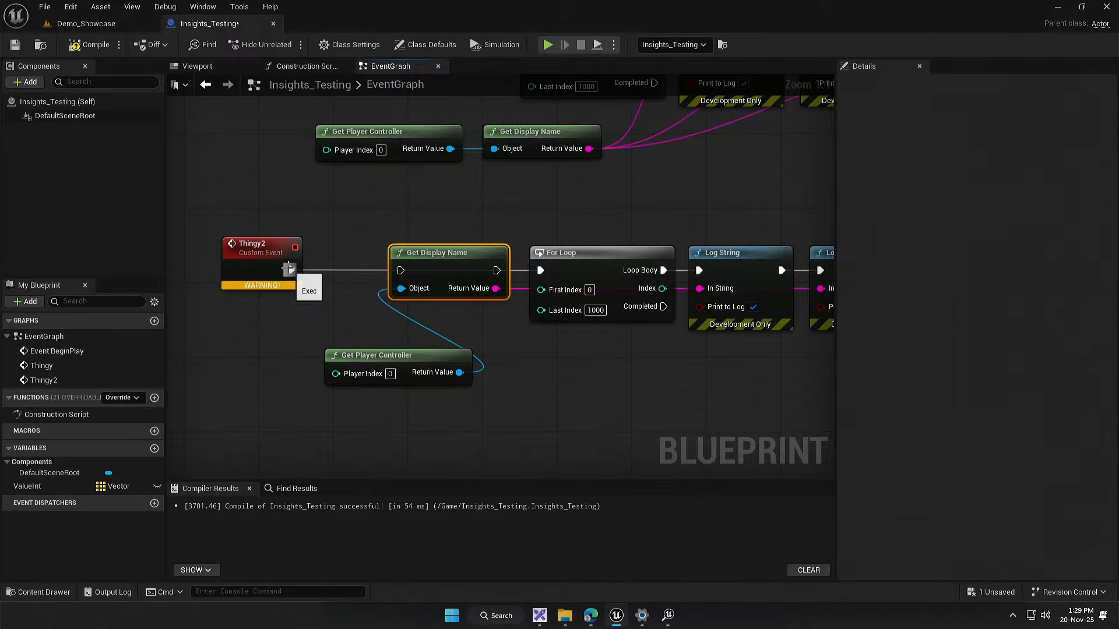
pyautogui.moveTo(289, 269); pyautogui.dragTo(540, 269)
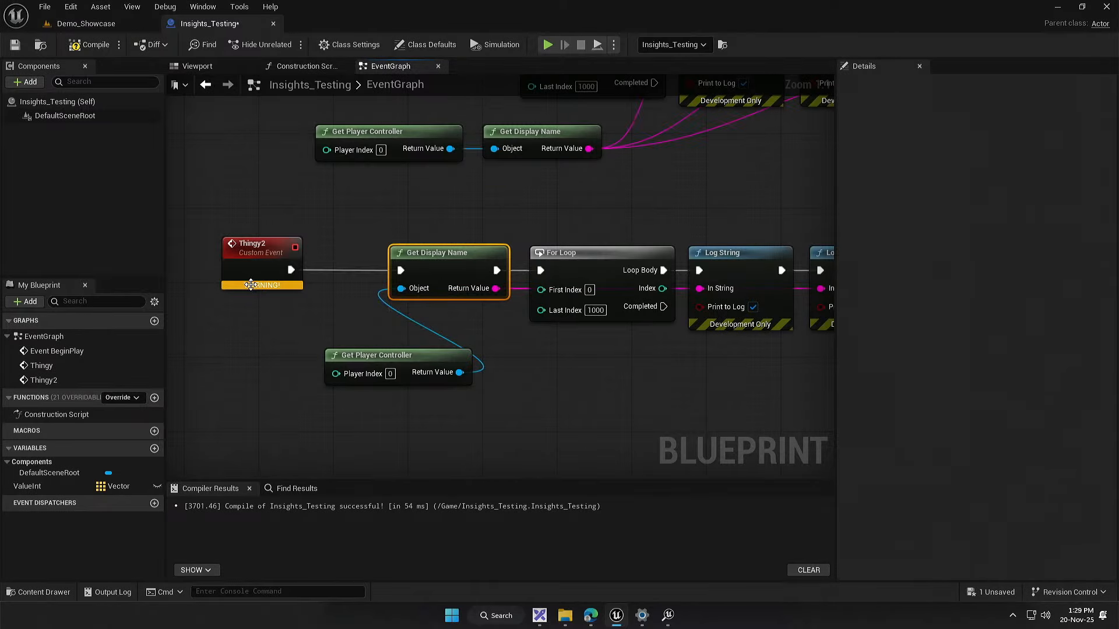
# Step: Move the Thingy2 event and its Get Player Controller close to Get Display Name, and compile the blueprint
pyautogui.moveTo(250, 274); pyautogui.dragTo(316, 274)
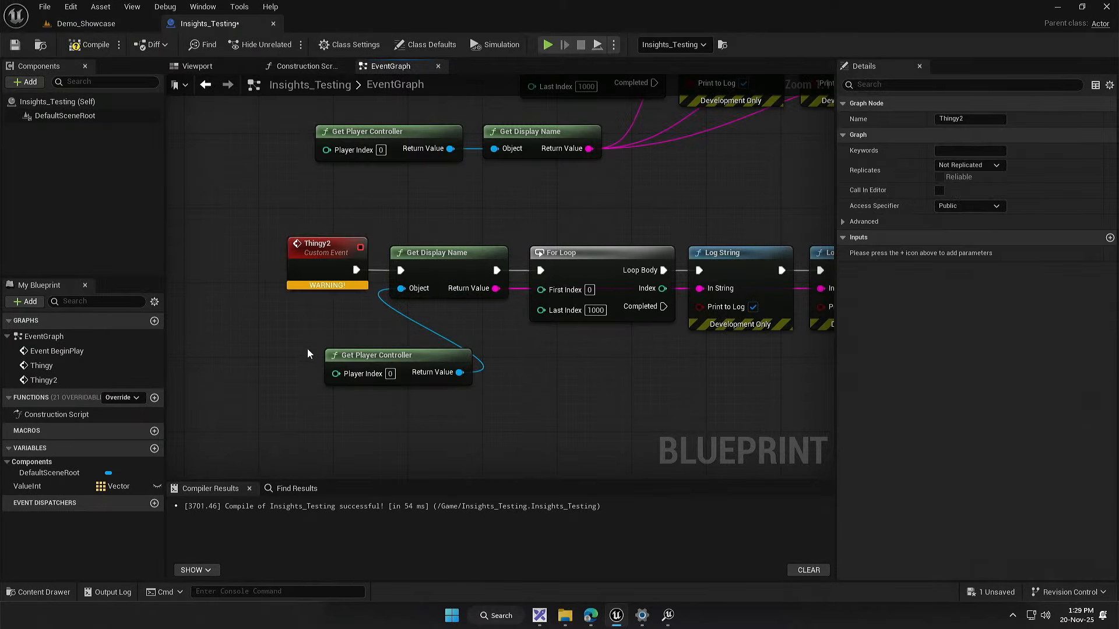
pyautogui.click(95, 49)
pyautogui.moveTo(367, 363); pyautogui.dragTo(412, 332)
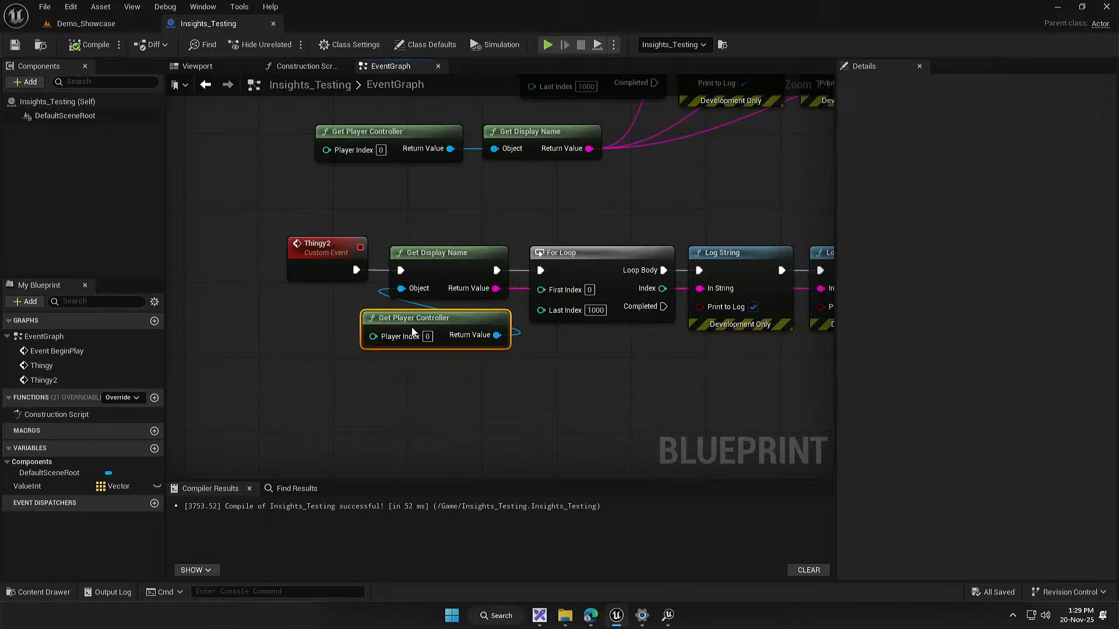
pyautogui.click(455, 462)
pyautogui.moveTo(455, 462); pyautogui.dragTo(418, 460)
# Step: Close the leftover Unreal Insights window for trace 20251120_132622 and return to the event graph
pyautogui.click(668, 615)
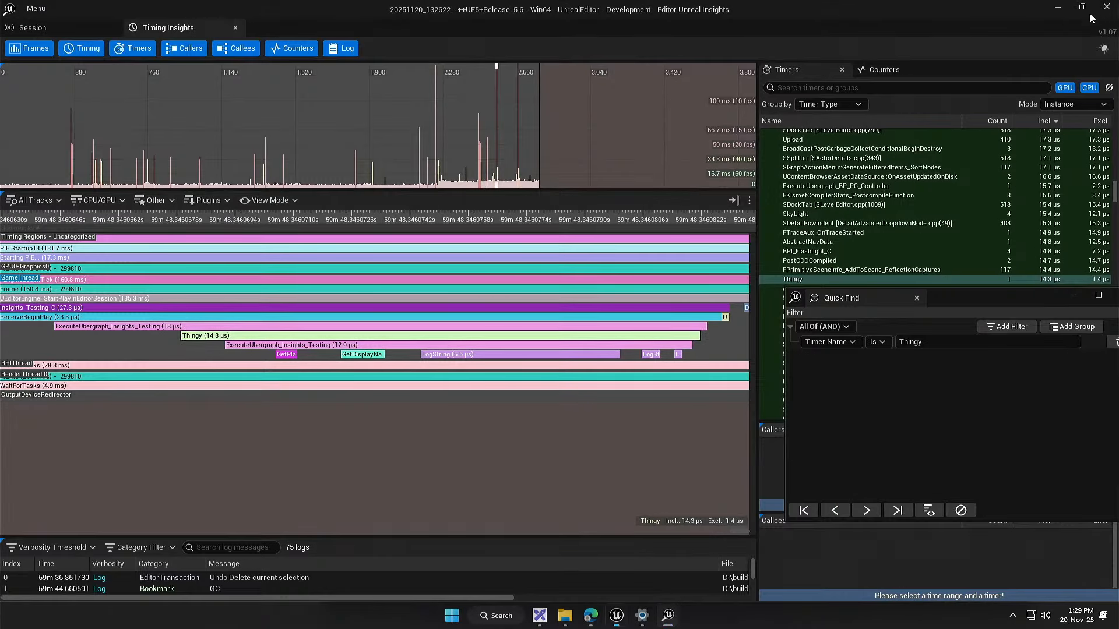
pyautogui.click(1106, 7)
pyautogui.scroll(-5, 368, 292)
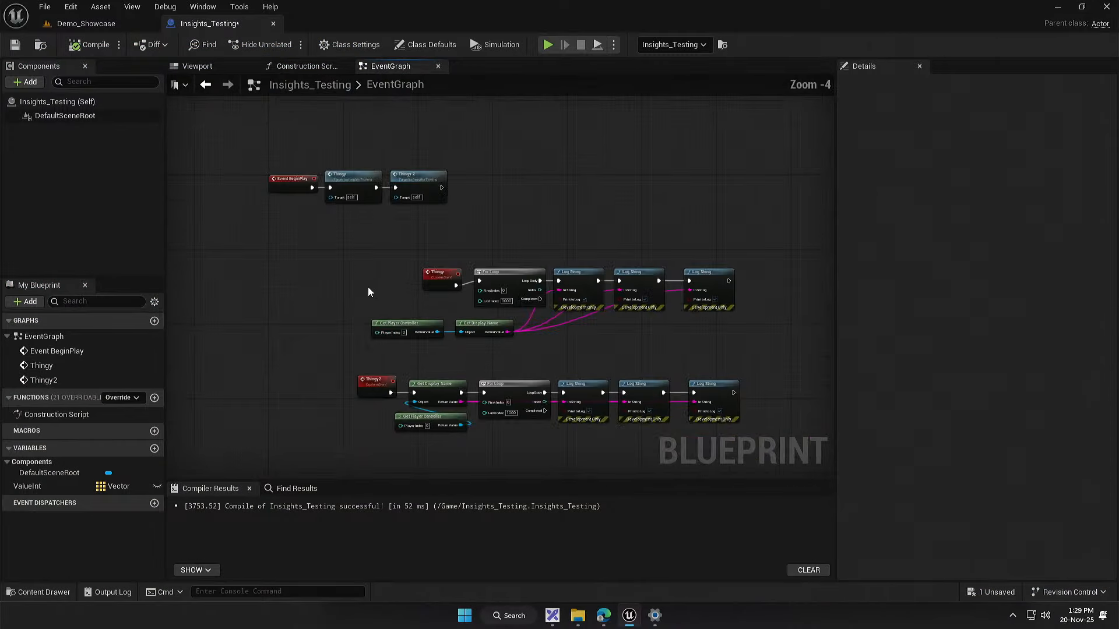
# Step: From the Demo_Showcase level, start a trace, and run and stop a short play session
pyautogui.click(122, 23)
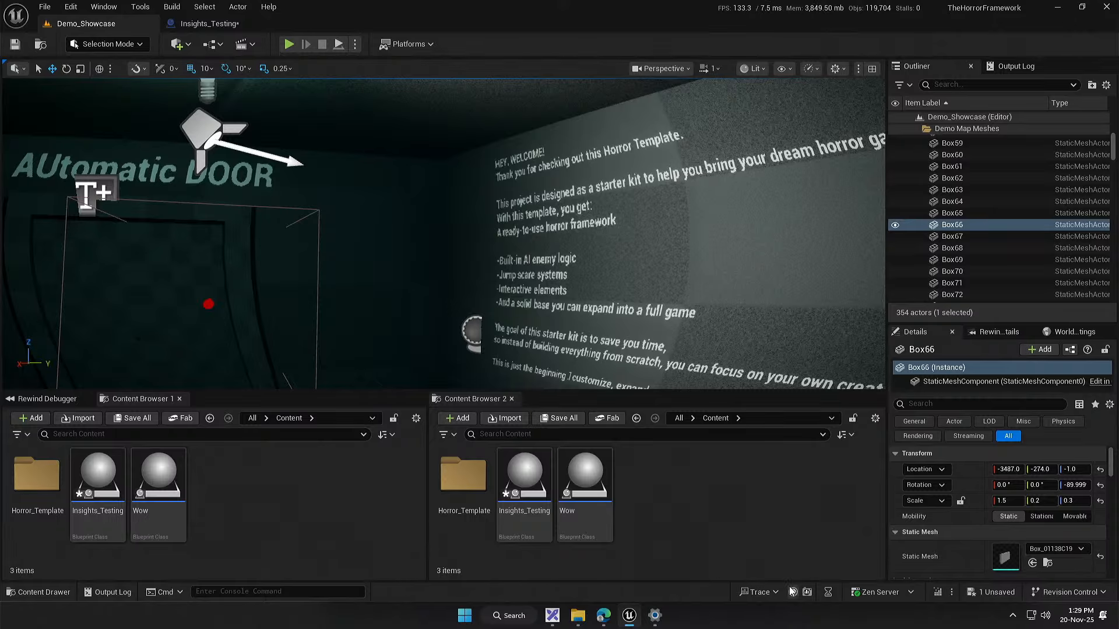
pyautogui.click(288, 45)
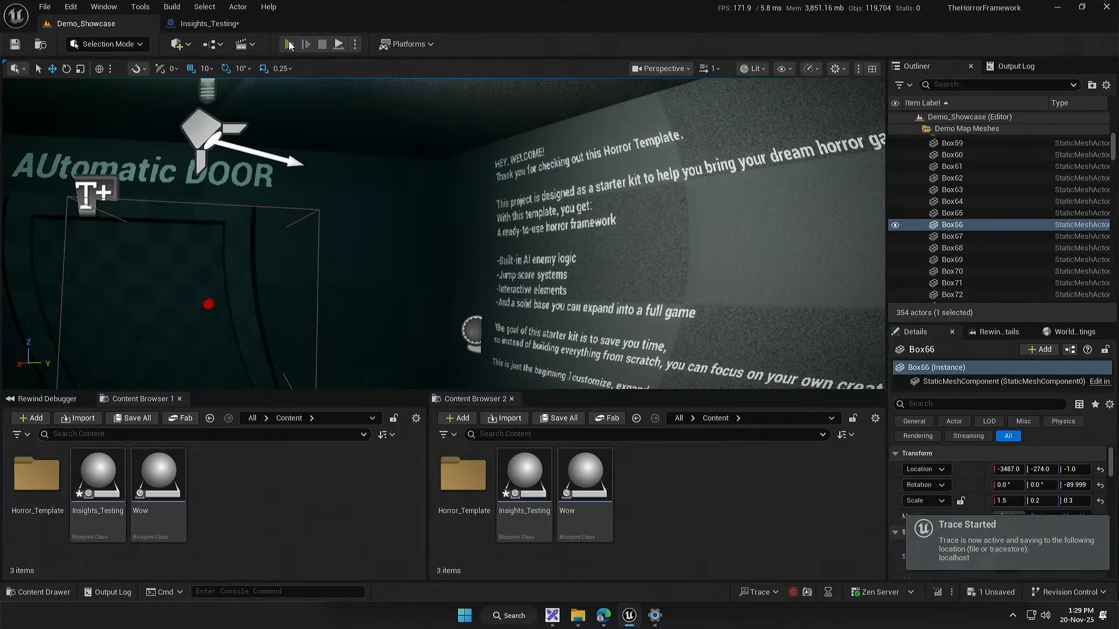
pyautogui.press('super')
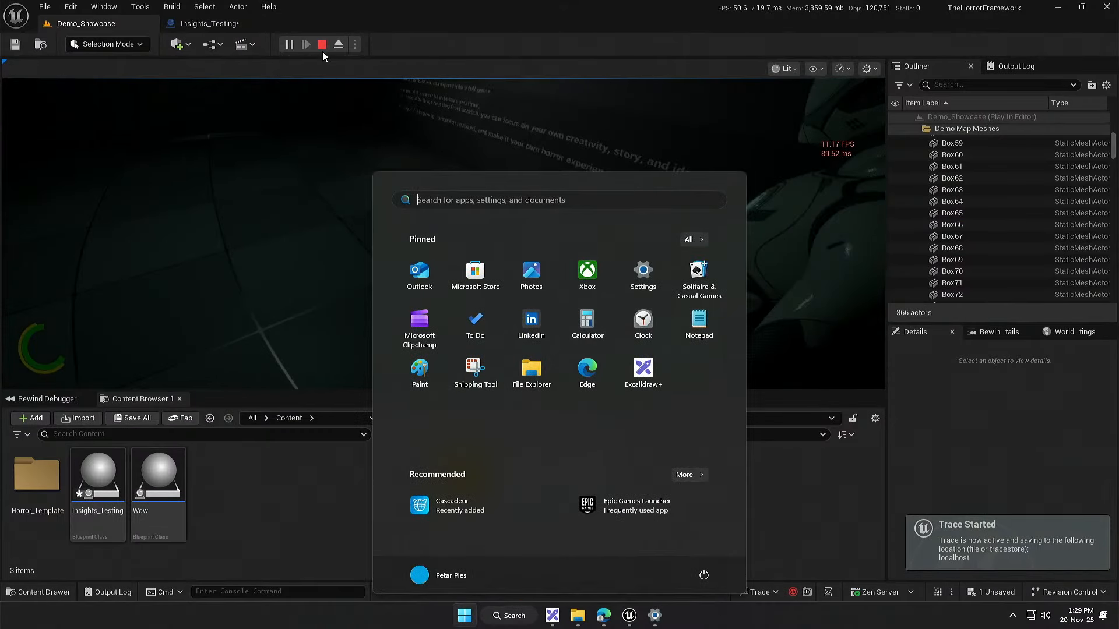
pyautogui.click(322, 46)
# Step: Stop tracing and open the recent trace 20251120_132916 in a maximized Unreal Insights window
pyautogui.click(792, 594)
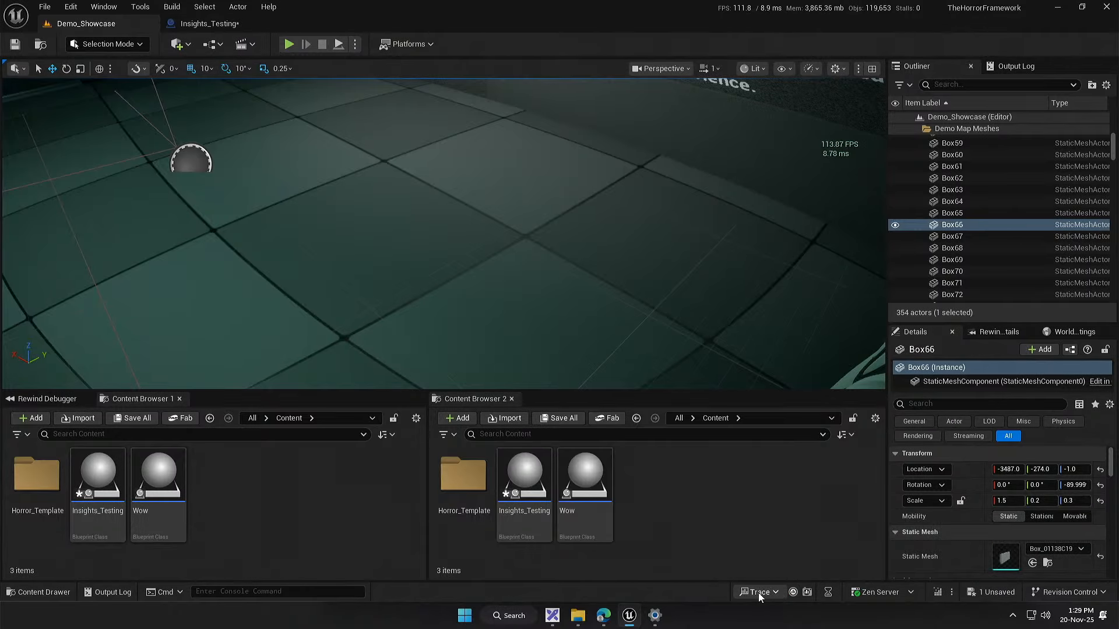
pyautogui.click(757, 593)
pyautogui.moveTo(812, 570)
pyautogui.click(974, 362)
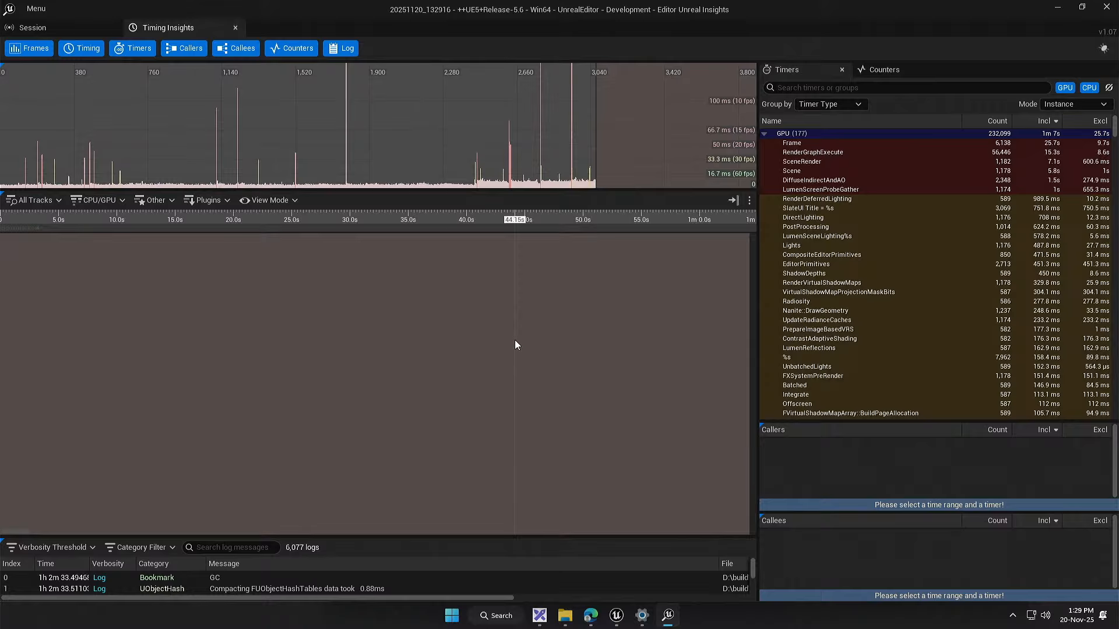
# Step: Use Quick Find with a Timer Name Is Thingy filter to highlight the matching events in the timing view
pyautogui.rightClick(515, 345)
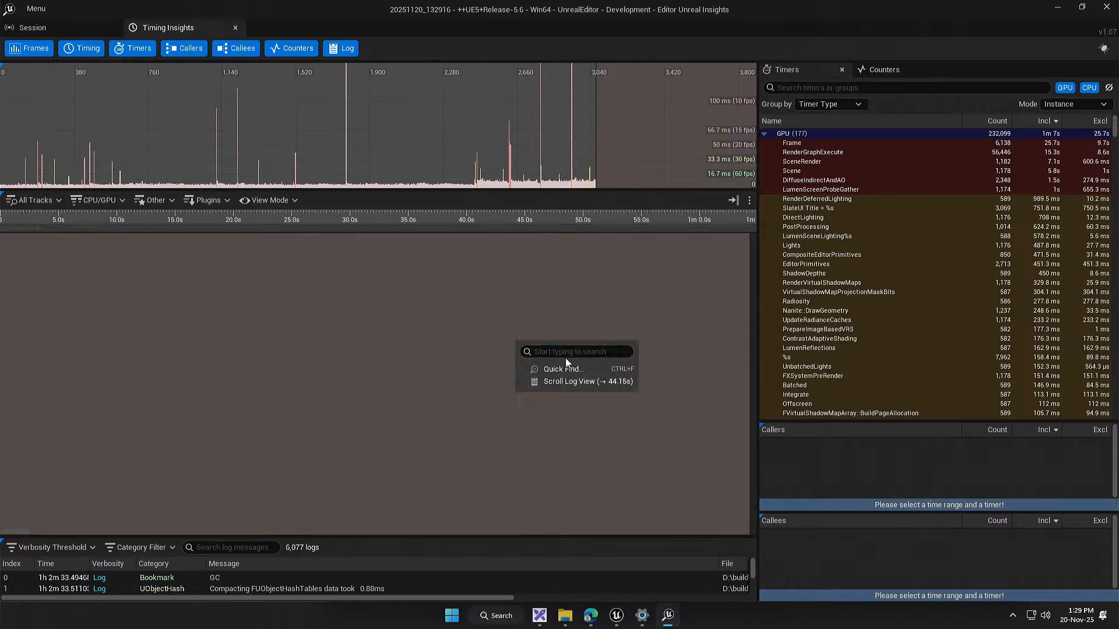
pyautogui.click(569, 365)
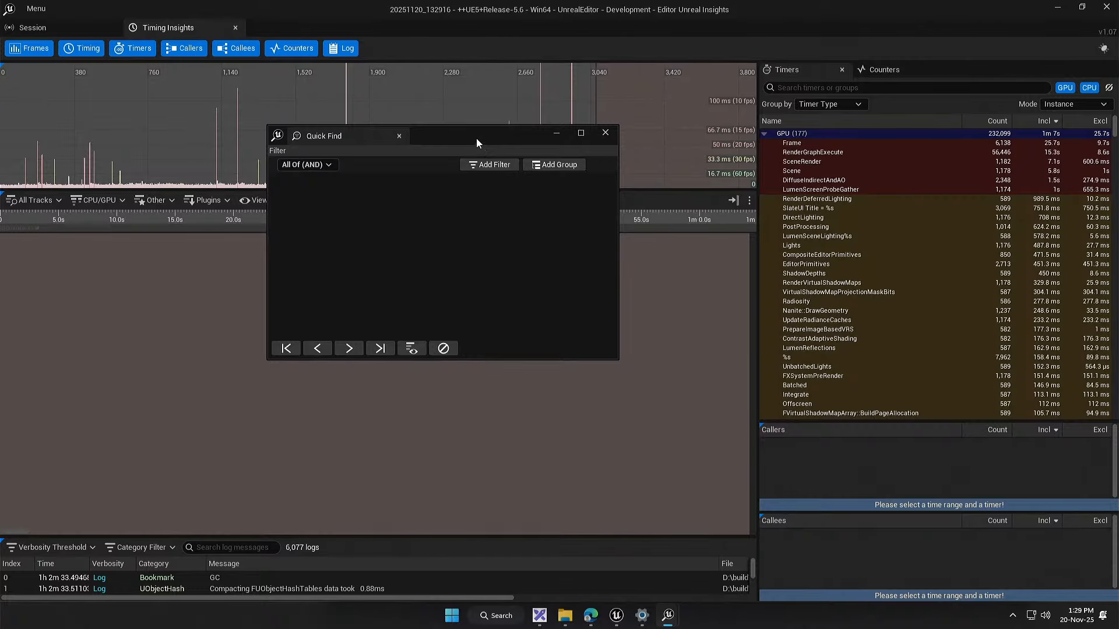
pyautogui.moveTo(476, 138); pyautogui.dragTo(558, 195)
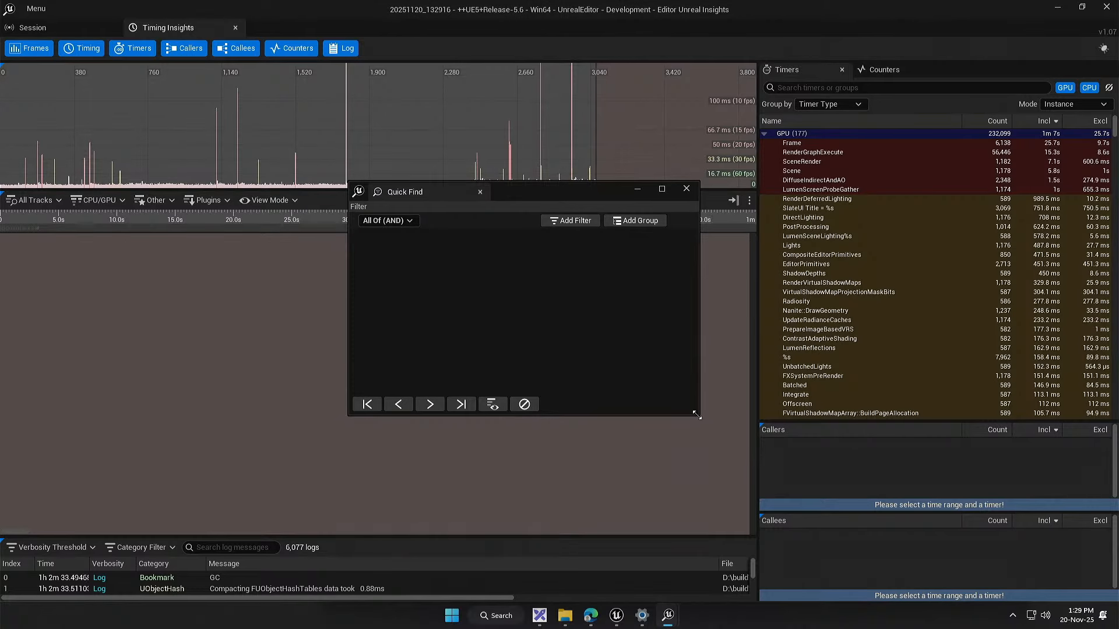
pyautogui.click(571, 220)
pyautogui.click(408, 236)
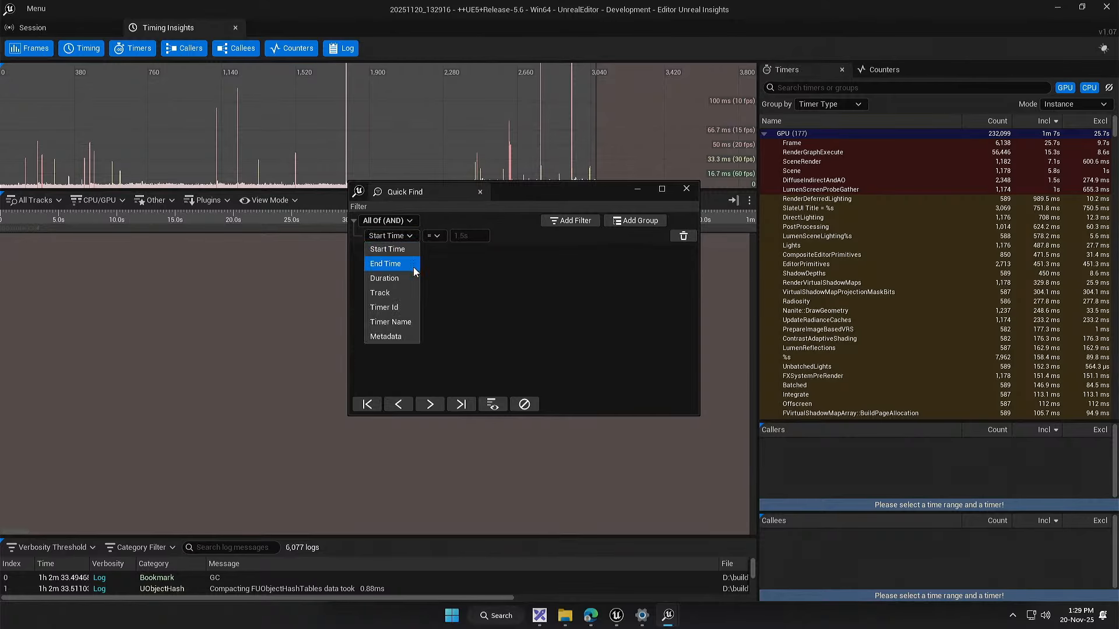
pyautogui.click(407, 321)
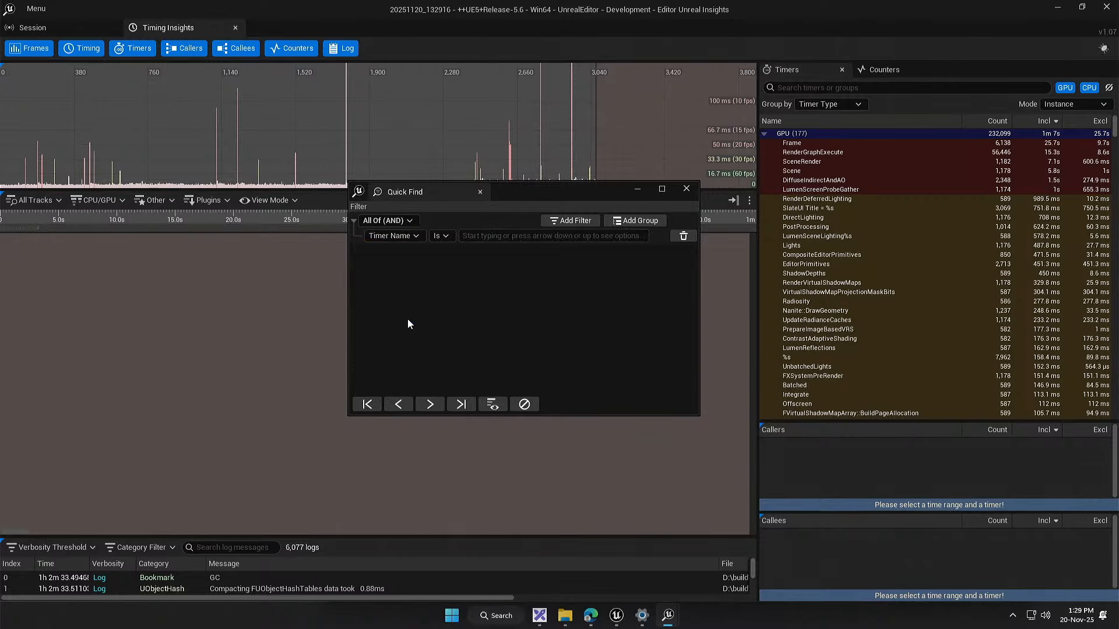
pyautogui.click(500, 236)
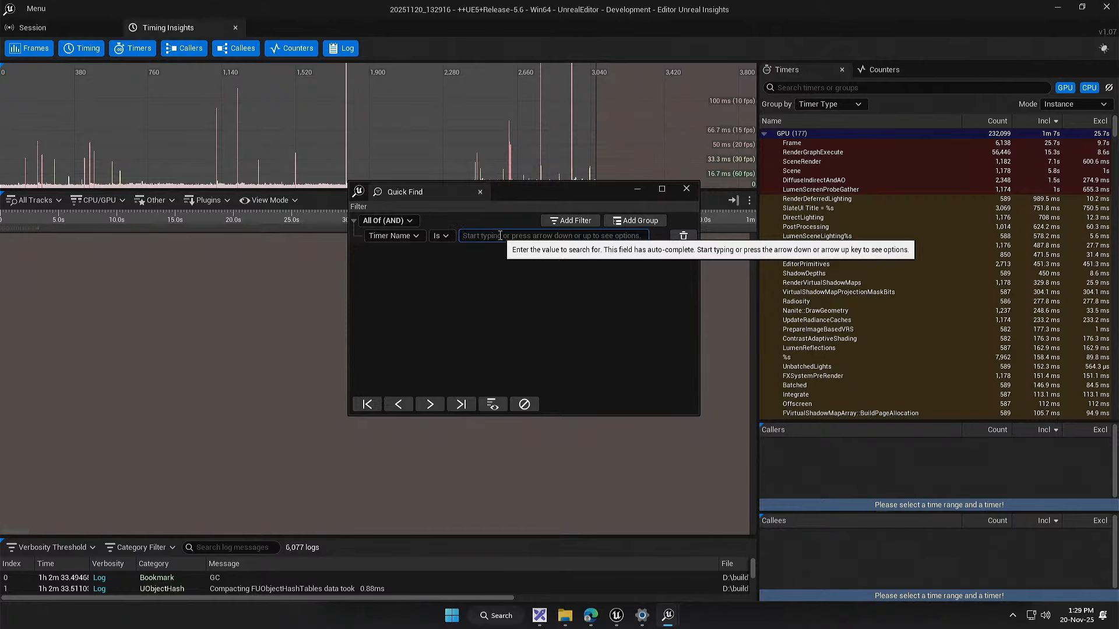
pyautogui.write('Thingy')
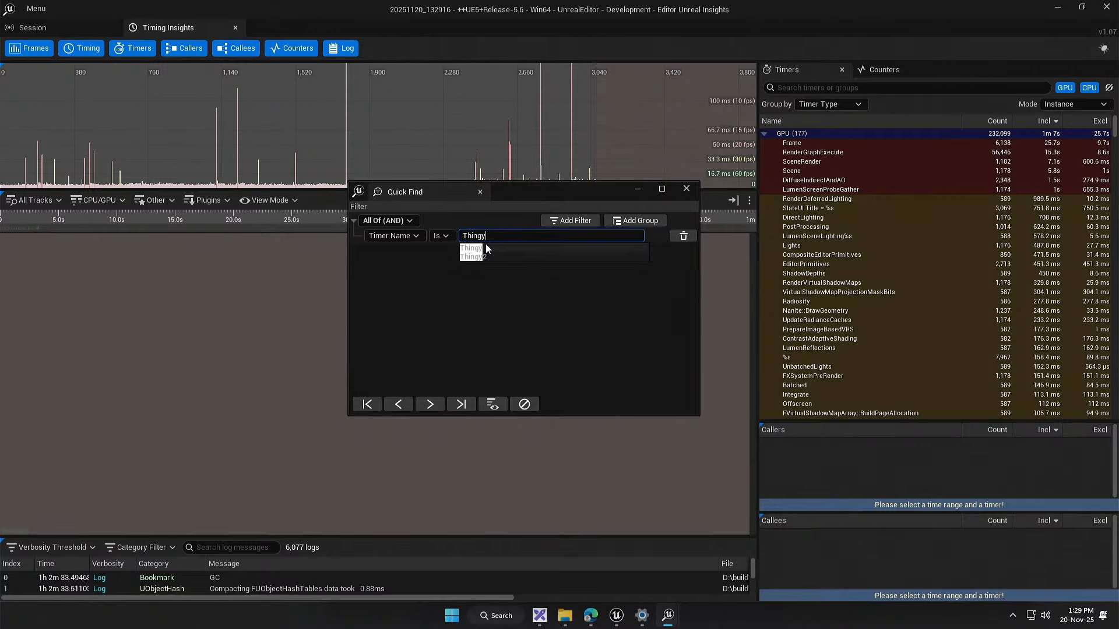
pyautogui.click(487, 246)
pyautogui.click(492, 404)
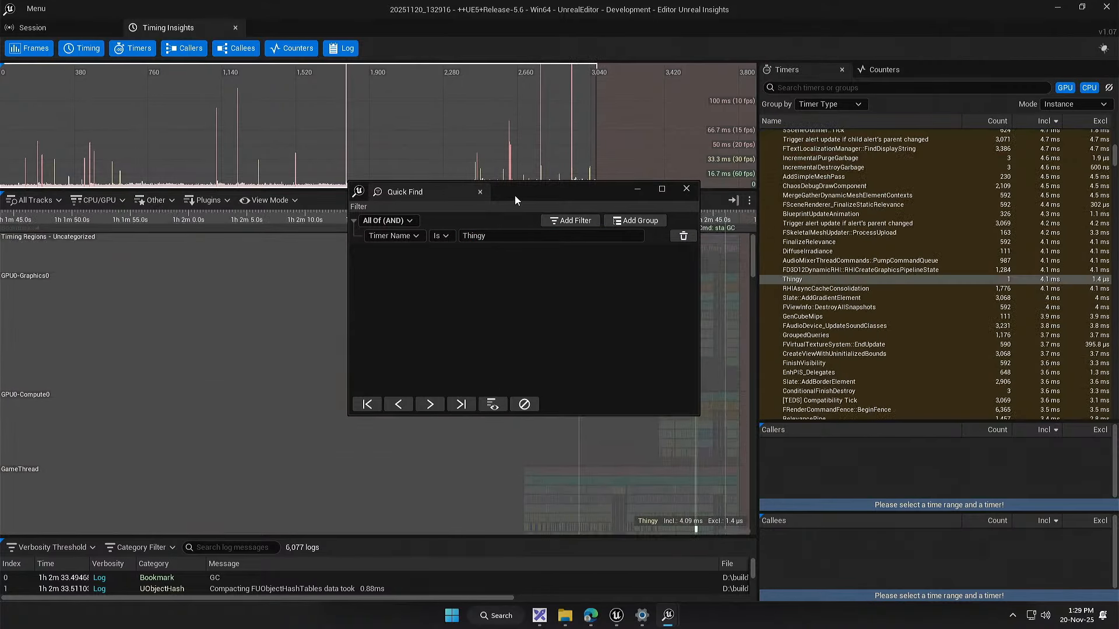
# Step: Clear the event highlighting and zoom into the GameThread to compare the Thingy and Thingy2 timings
pyautogui.moveTo(515, 195); pyautogui.dragTo(933, 346)
pyautogui.moveTo(554, 443); pyautogui.dragTo(425, 283)
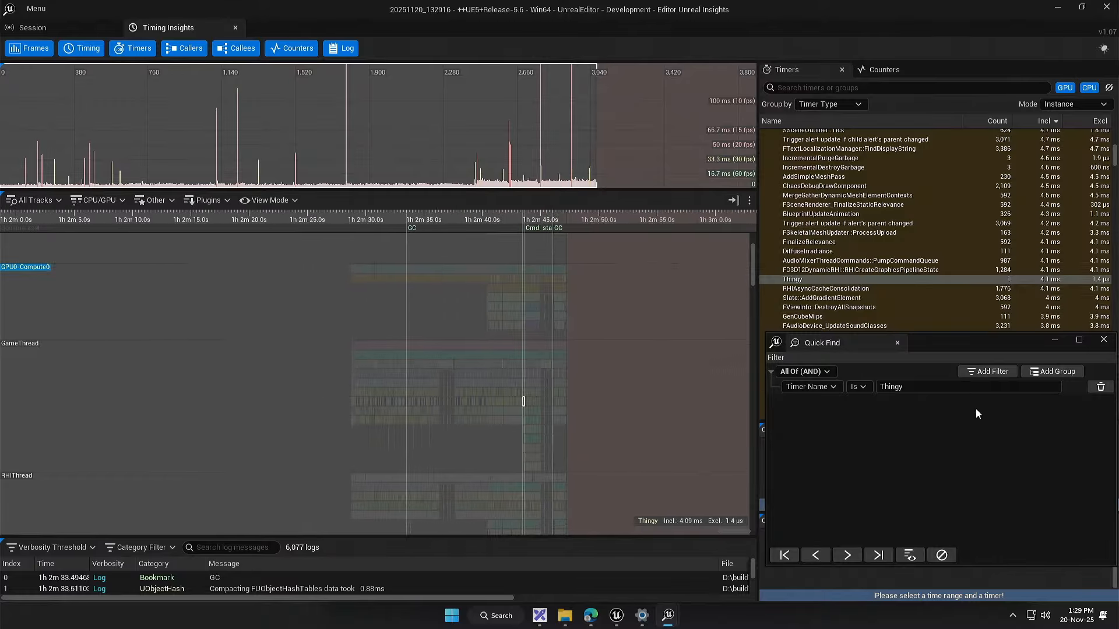
pyautogui.click(940, 555)
pyautogui.moveTo(495, 458); pyautogui.dragTo(424, 399)
pyautogui.scroll(10, 428, 396)
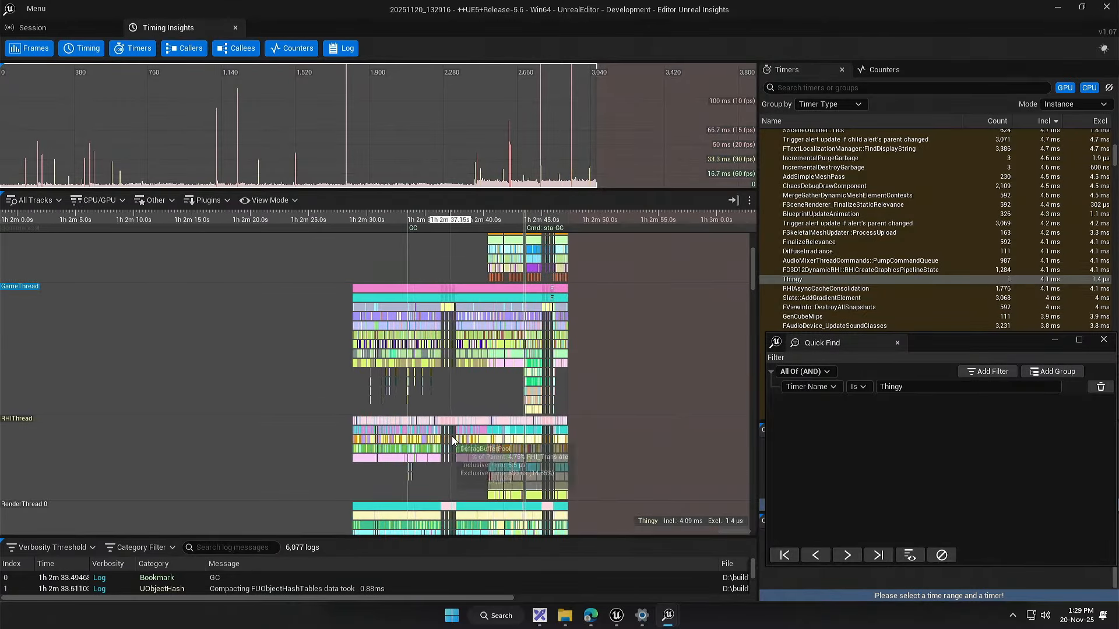
pyautogui.scroll(12, 571, 352)
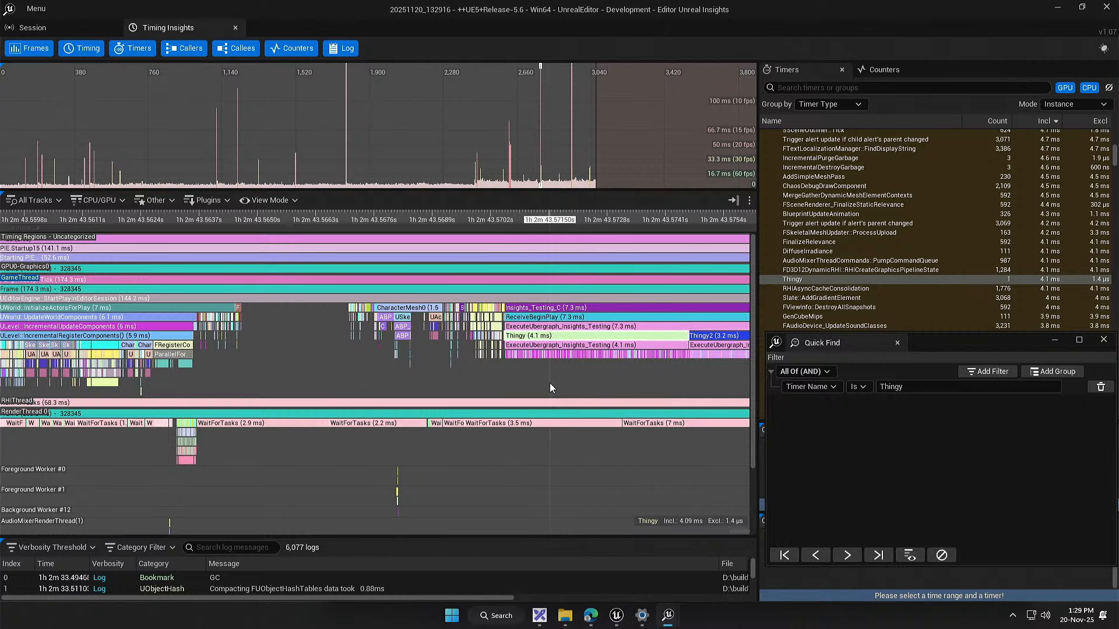
# Step: Examine the nested calls under Thingy and Thingy2 on the GameThread, especially around the point where Thingy ends and Thingy2 begins
pyautogui.moveTo(588, 383); pyautogui.dragTo(406, 380)
pyautogui.scroll(1, 464, 353)
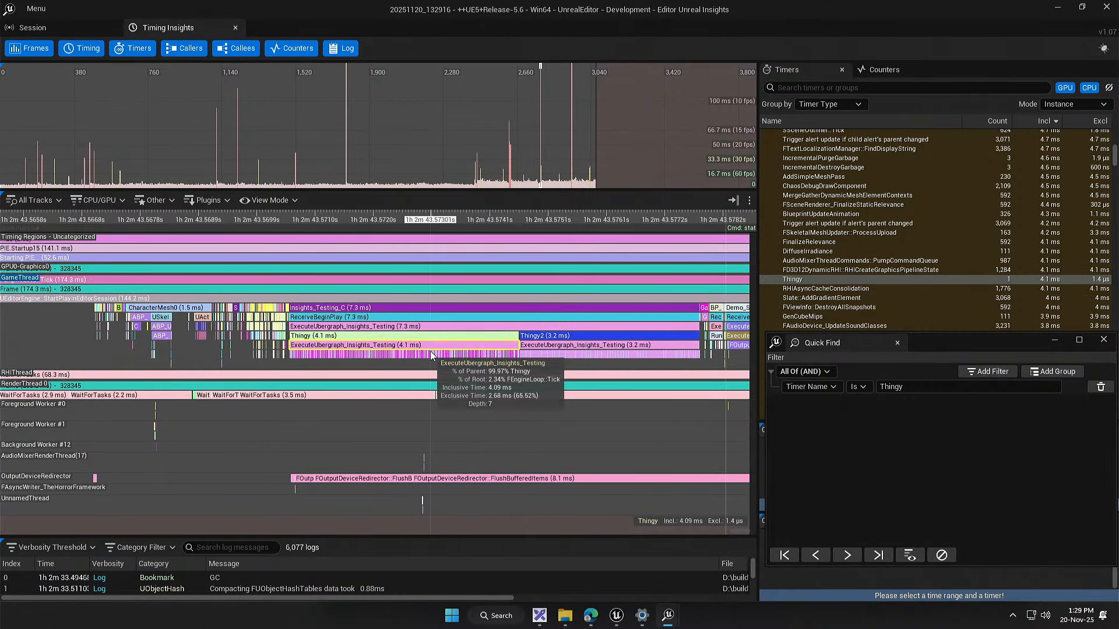
pyautogui.moveTo(430, 351); pyautogui.dragTo(377, 353)
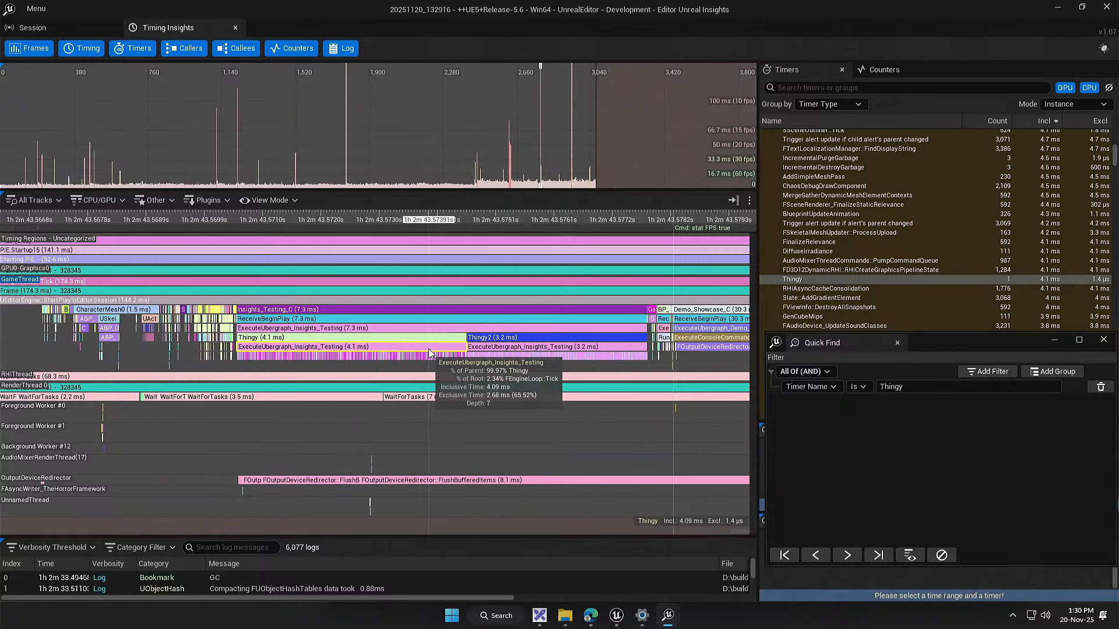
pyautogui.scroll(10, 484, 344)
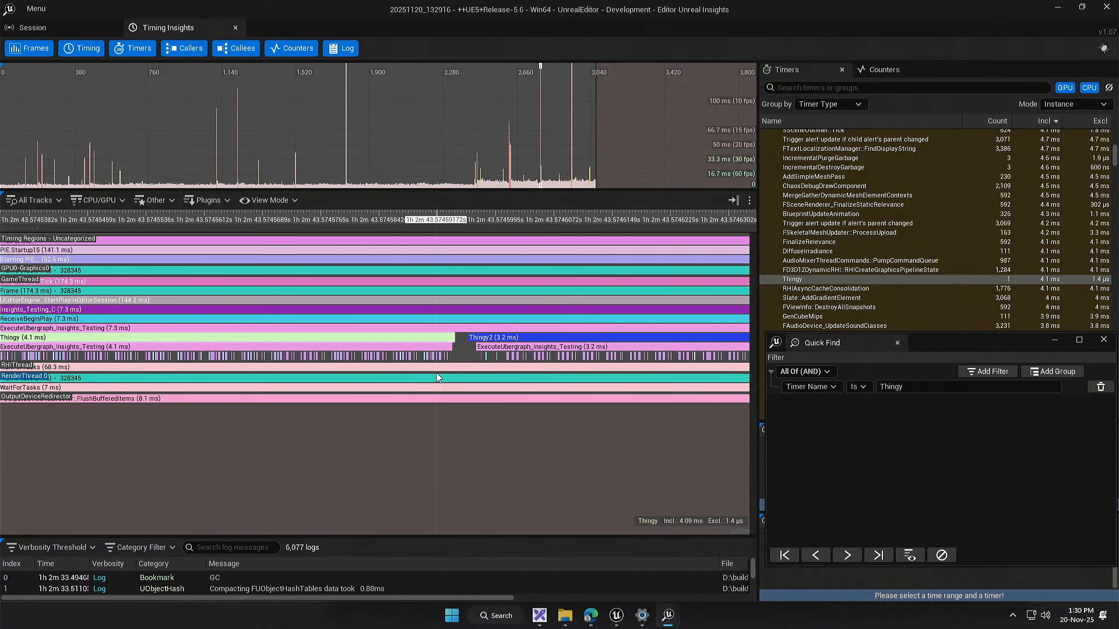
pyautogui.scroll(4, 437, 372)
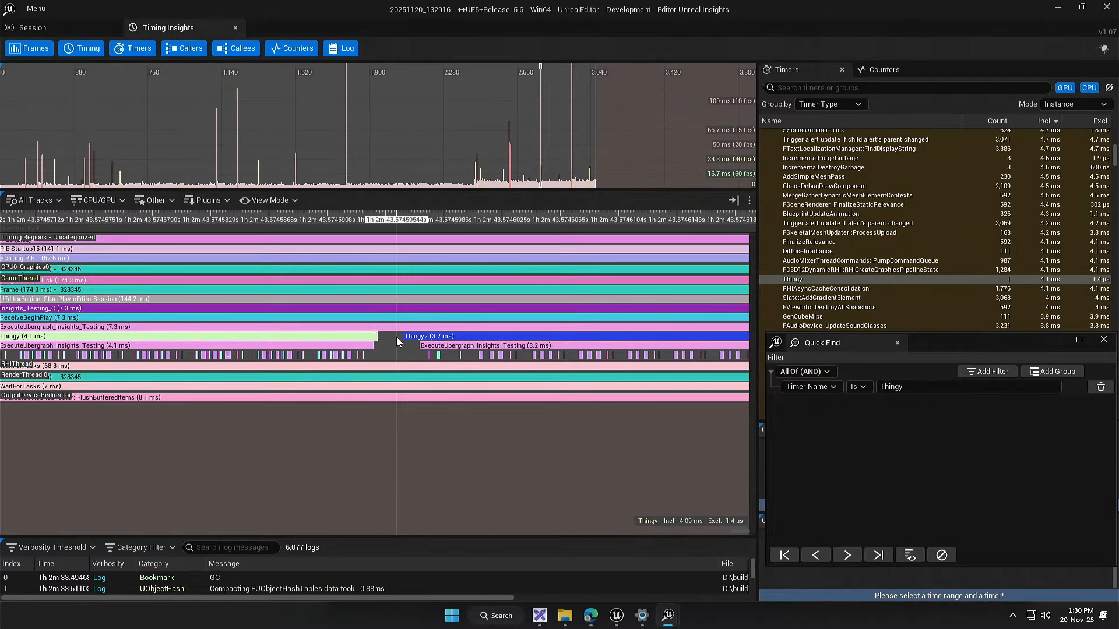
pyautogui.scroll(-3, 396, 337)
pyautogui.scroll(-4, 394, 339)
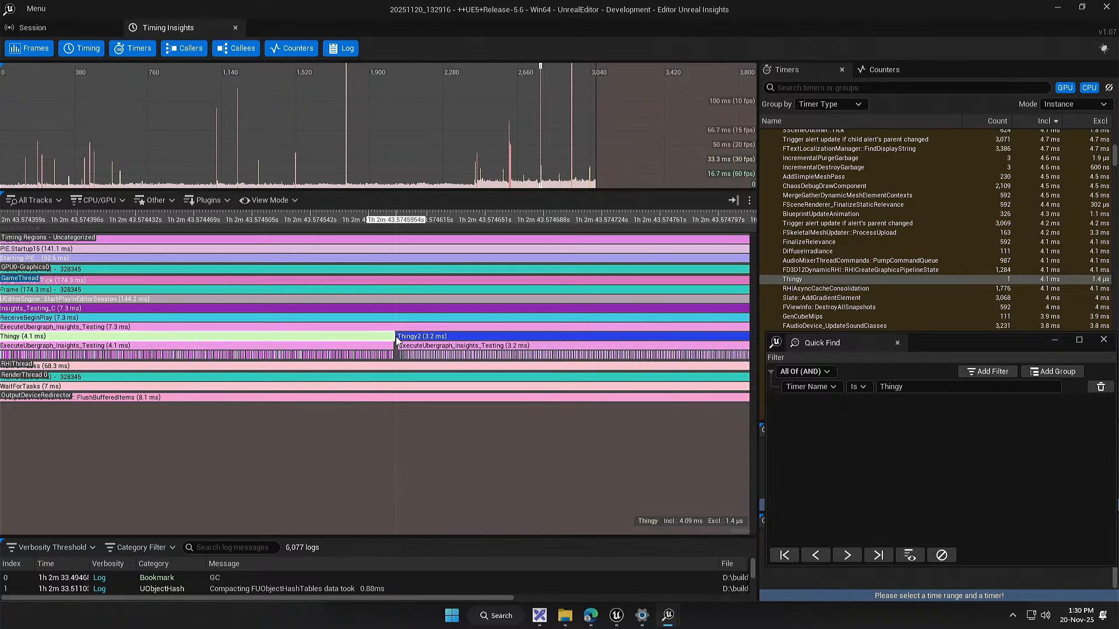
pyautogui.scroll(3, 425, 356)
pyautogui.scroll(11, 381, 357)
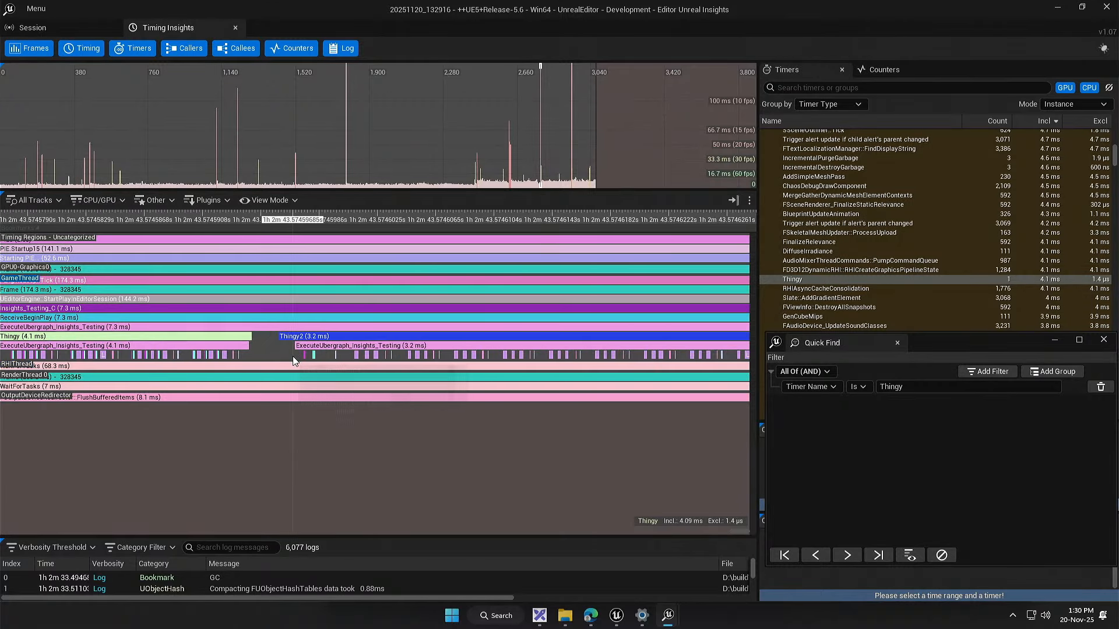
pyautogui.moveTo(313, 357); pyautogui.dragTo(362, 362)
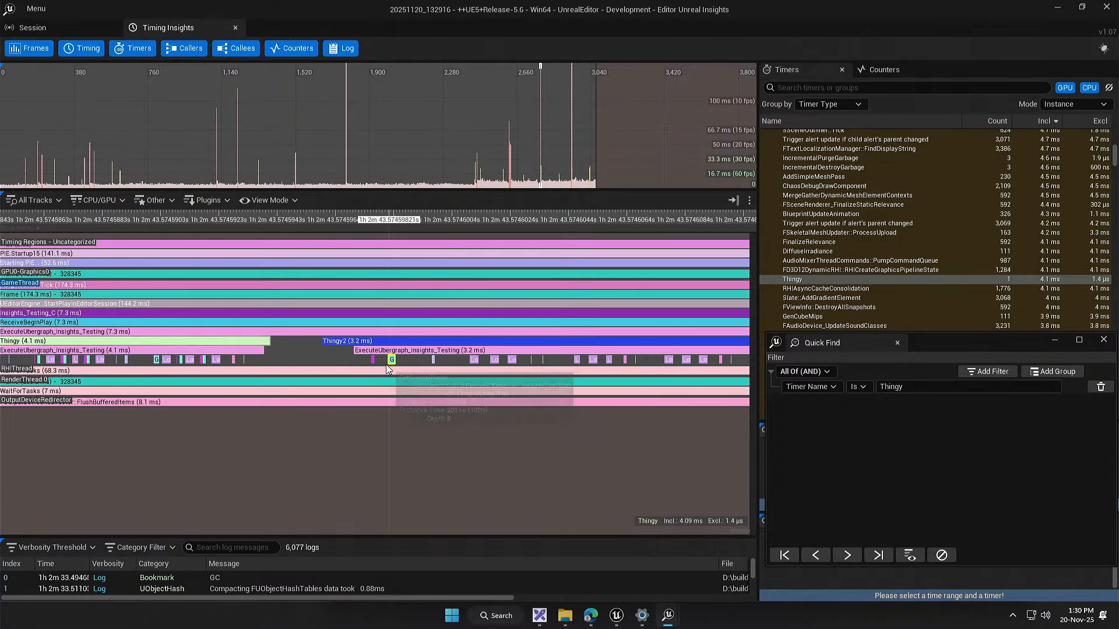
pyautogui.scroll(-15, 369, 365)
pyautogui.scroll(-10, 370, 365)
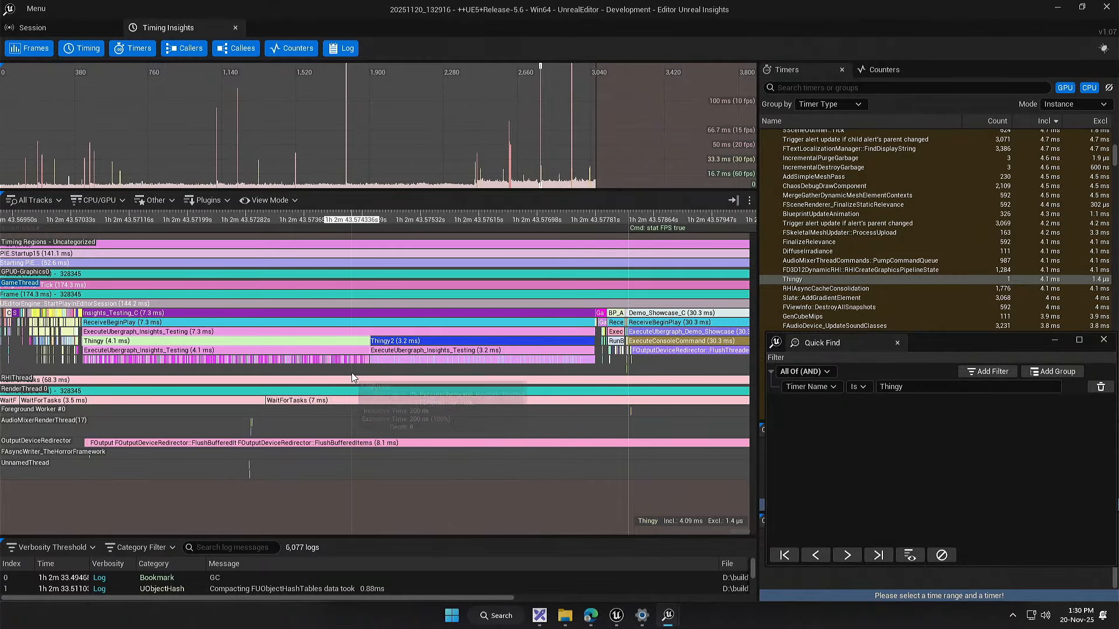
pyautogui.moveTo(365, 372); pyautogui.dragTo(413, 376)
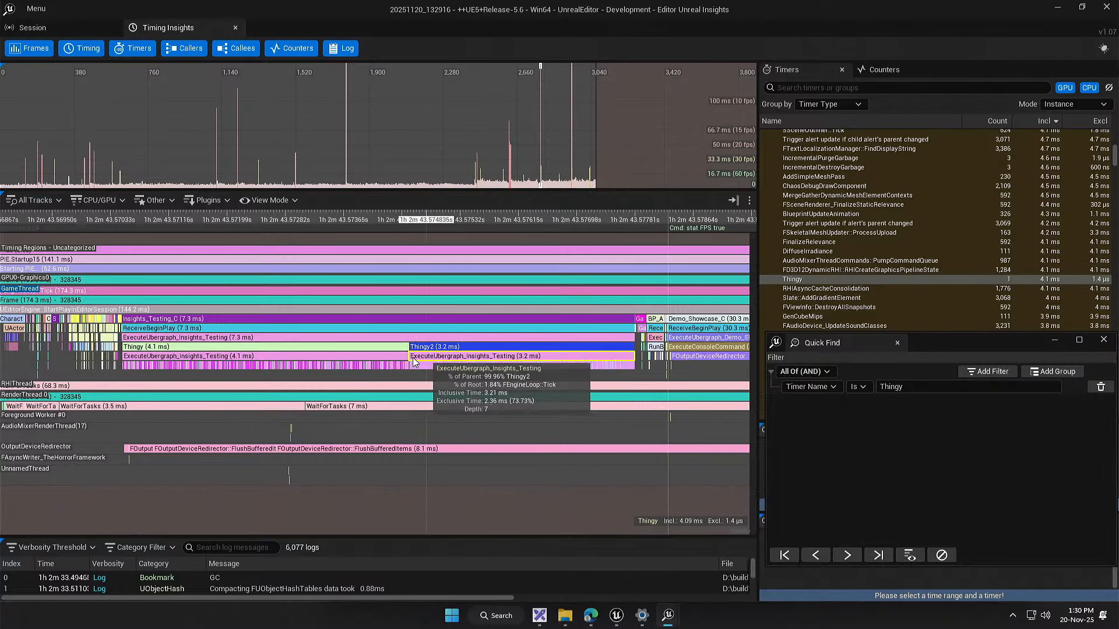
# Step: Switch to Unreal Editor, save the Insights_Testing blueprint, and inspect the Thingy2 event's node chain in its EventGraph
pyautogui.click(617, 616)
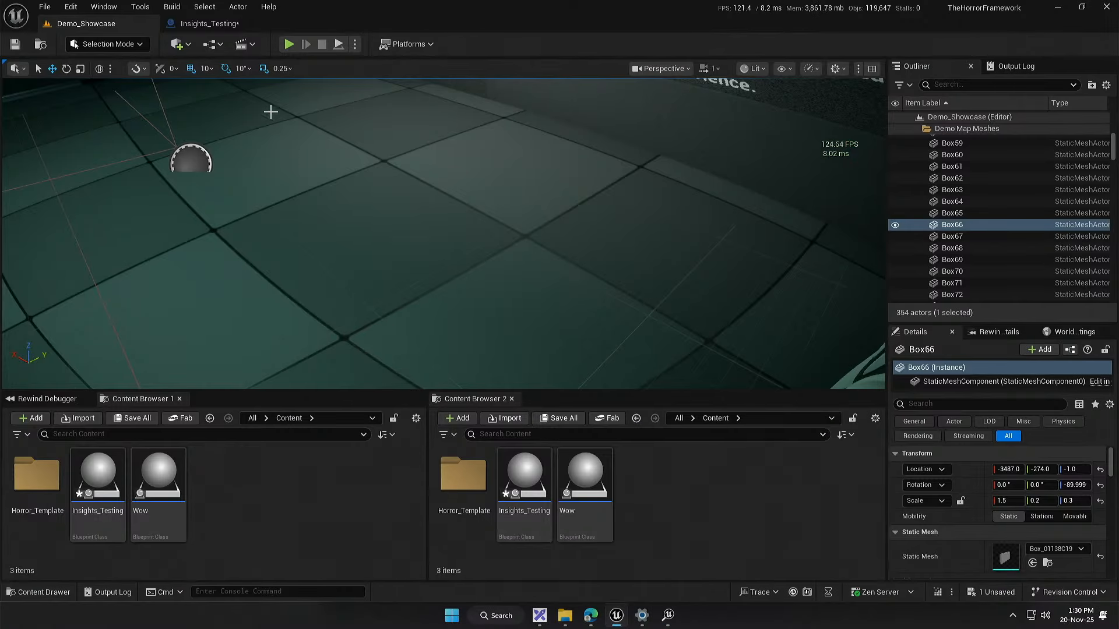
pyautogui.click(205, 23)
pyautogui.click(15, 45)
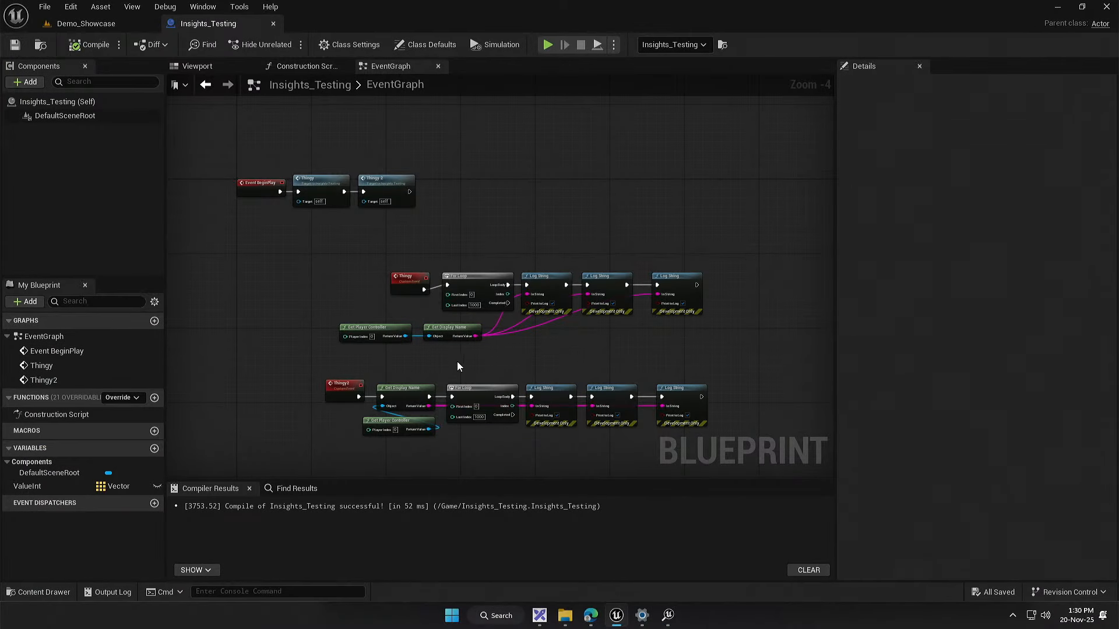
pyautogui.scroll(4, 457, 365)
pyautogui.moveTo(427, 373); pyautogui.dragTo(427, 235)
pyautogui.click(470, 212)
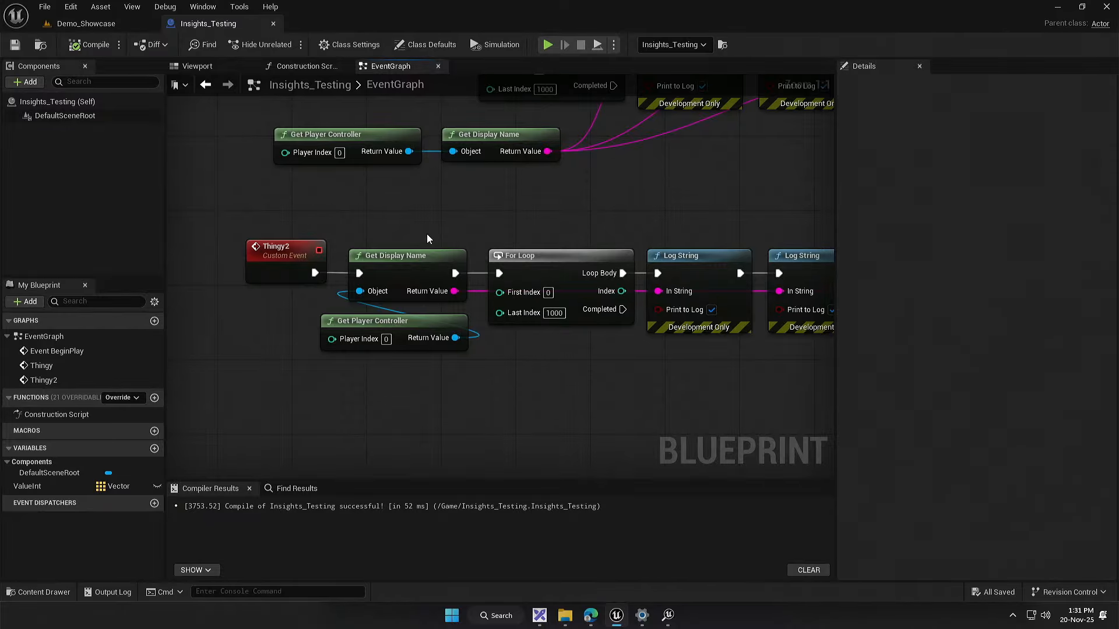
# Step: Compare the full node chains of the Thingy and Thingy2 events in the EventGraph
pyautogui.moveTo(426, 233); pyautogui.dragTo(332, 236)
pyautogui.scroll(-2, 233, 232)
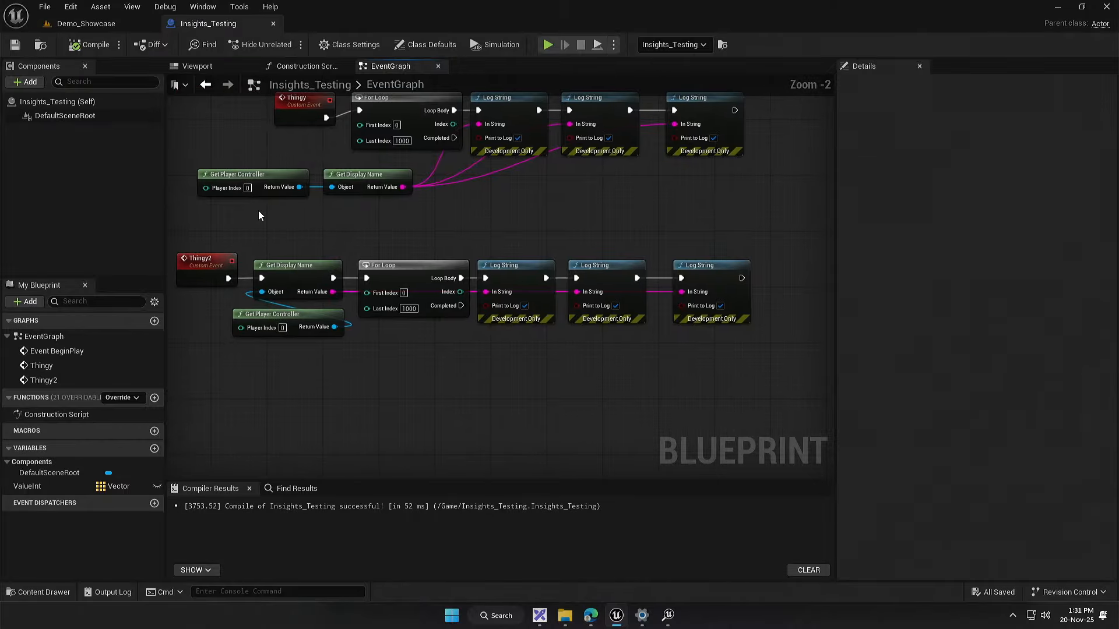
pyautogui.moveTo(259, 216); pyautogui.dragTo(787, 382)
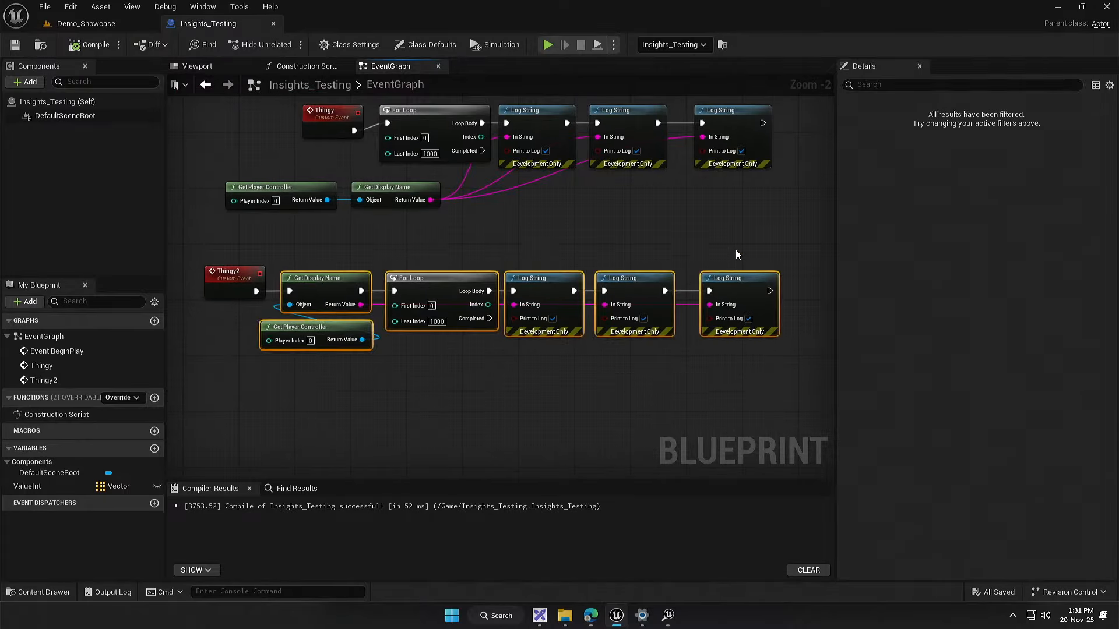
pyautogui.click(623, 249)
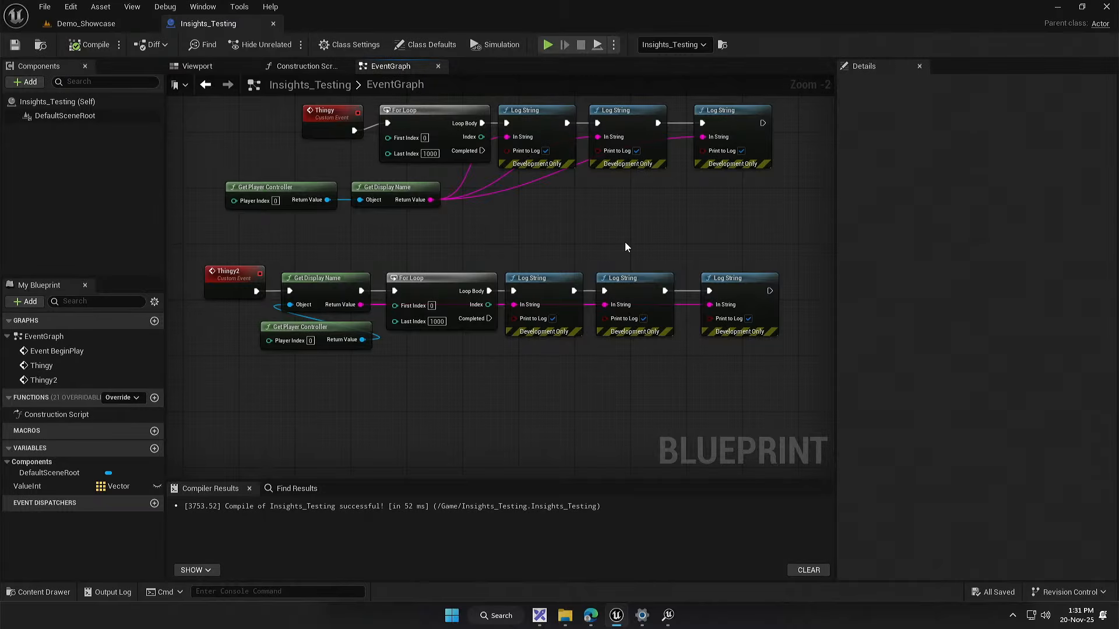
pyautogui.scroll(-2, 555, 246)
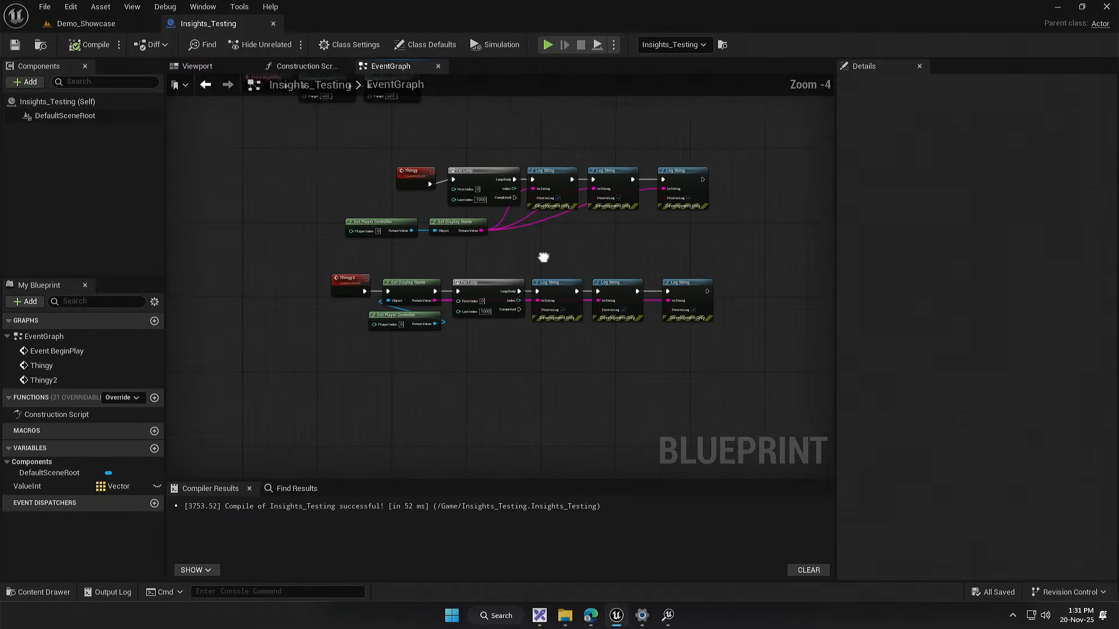
pyautogui.scroll(2, 541, 261)
pyautogui.scroll(-1, 540, 264)
pyautogui.scroll(1, 469, 263)
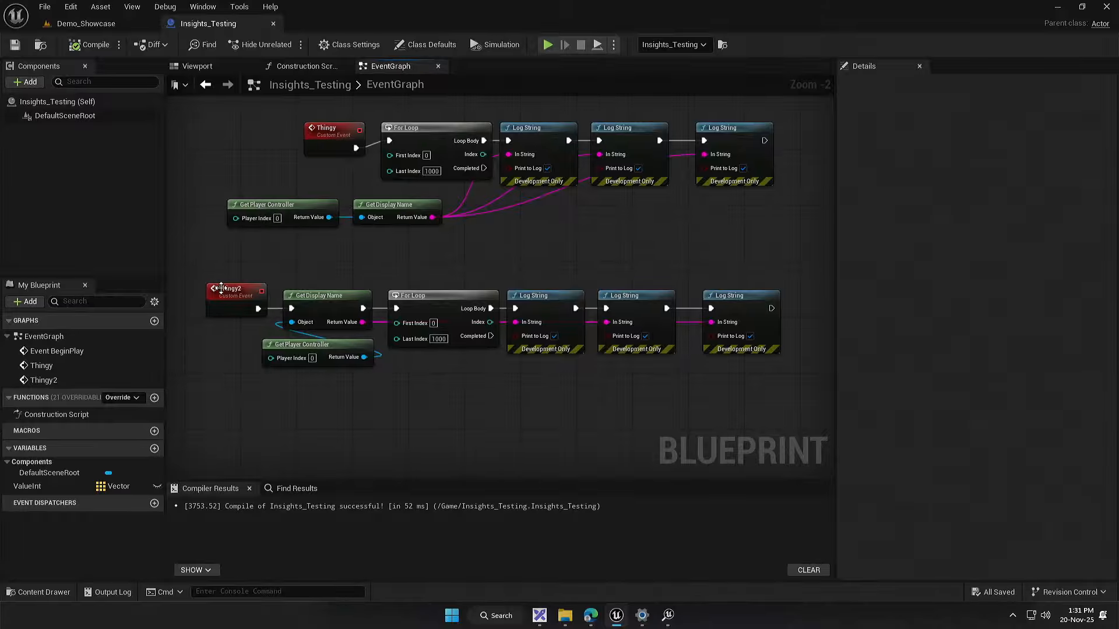
pyautogui.moveTo(220, 288); pyautogui.dragTo(243, 303)
pyautogui.scroll(-3, 302, 294)
pyautogui.moveTo(371, 300); pyautogui.dragTo(430, 315)
pyautogui.scroll(3, 479, 315)
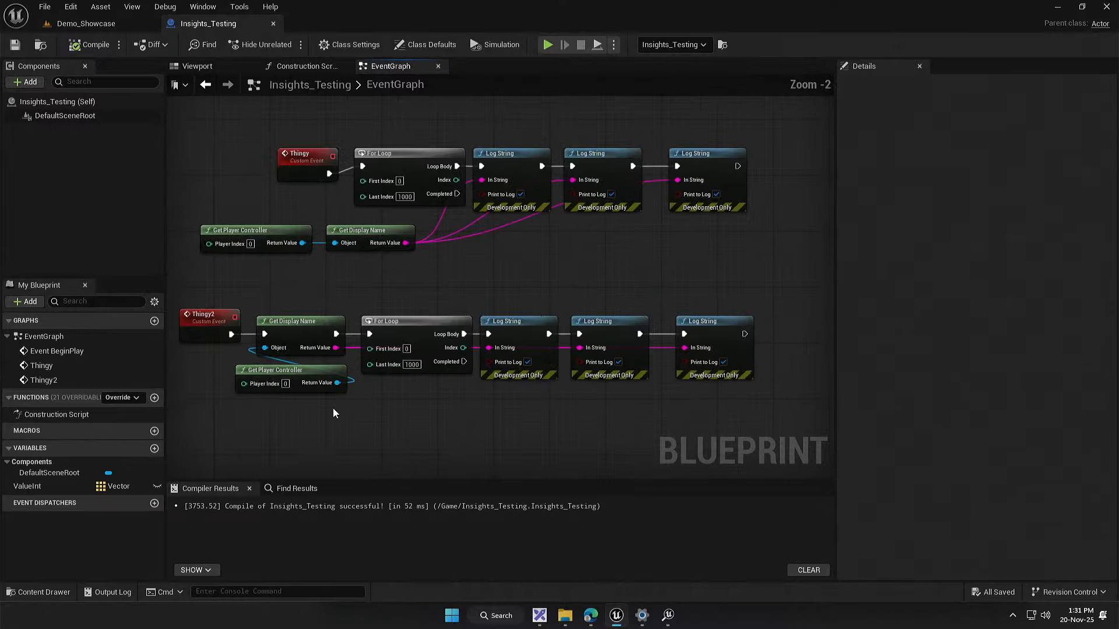
pyautogui.moveTo(332, 407); pyautogui.dragTo(457, 331)
pyautogui.click(343, 303)
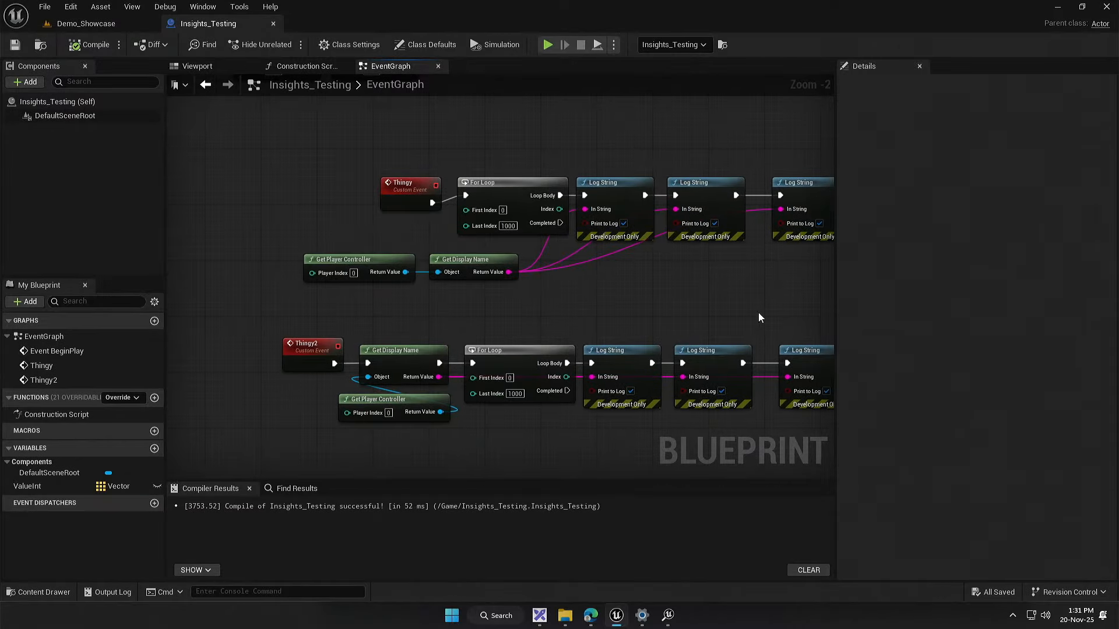
pyautogui.moveTo(445, 448); pyautogui.dragTo(382, 439)
pyautogui.moveTo(499, 258); pyautogui.dragTo(444, 263)
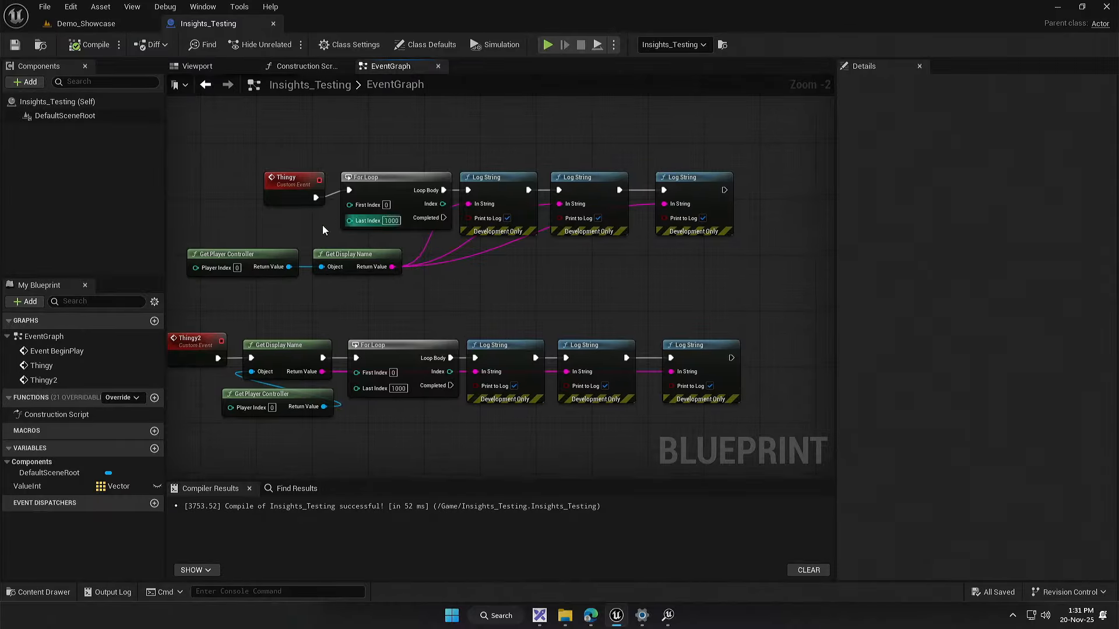
pyautogui.moveTo(220, 149); pyautogui.dragTo(641, 275)
pyautogui.click(641, 275)
pyautogui.moveTo(525, 293); pyautogui.dragTo(577, 316)
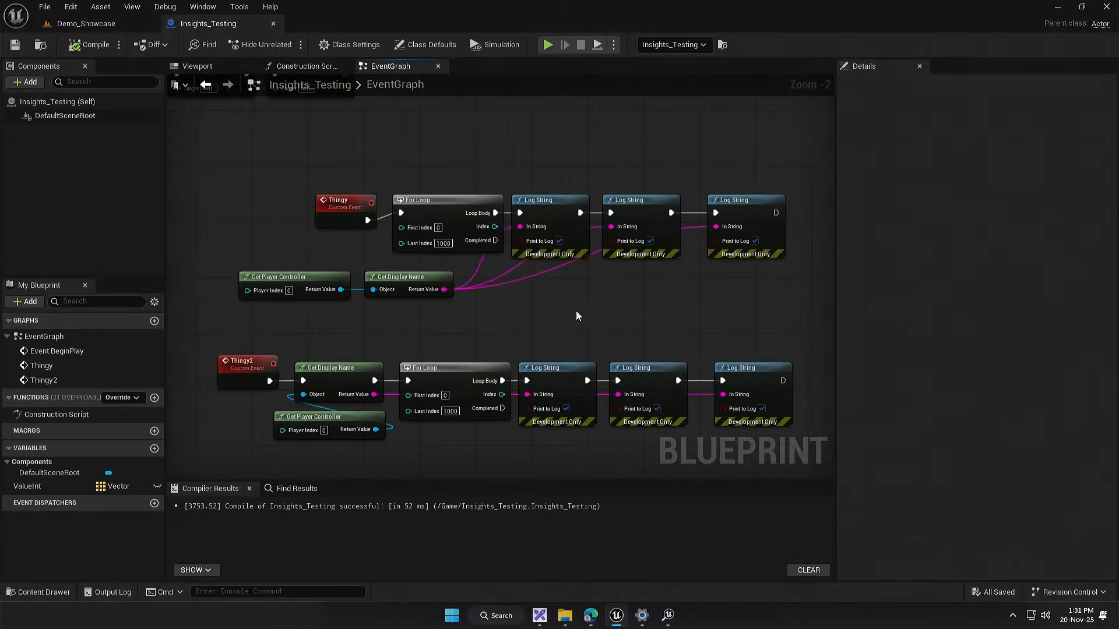
# Step: Examine how Thingy's pure Get Display Name feeds each Log String, compared with the exec-pin Get Display Name ahead of Thingy2's For Loop
pyautogui.scroll(1, 445, 307)
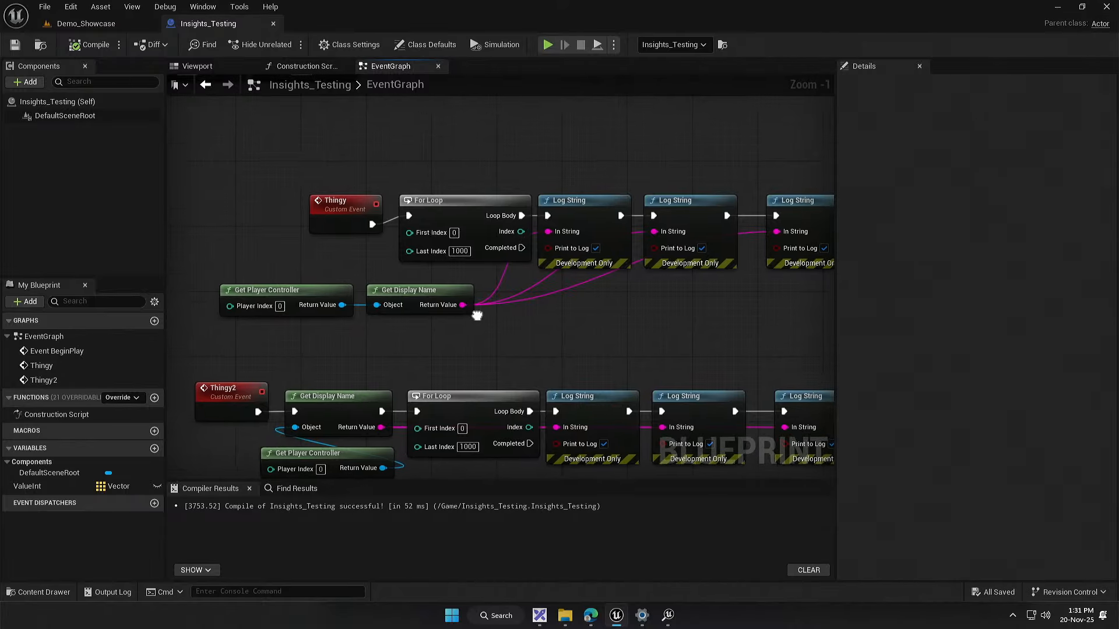
pyautogui.moveTo(455, 195); pyautogui.dragTo(471, 212)
pyautogui.click(471, 212)
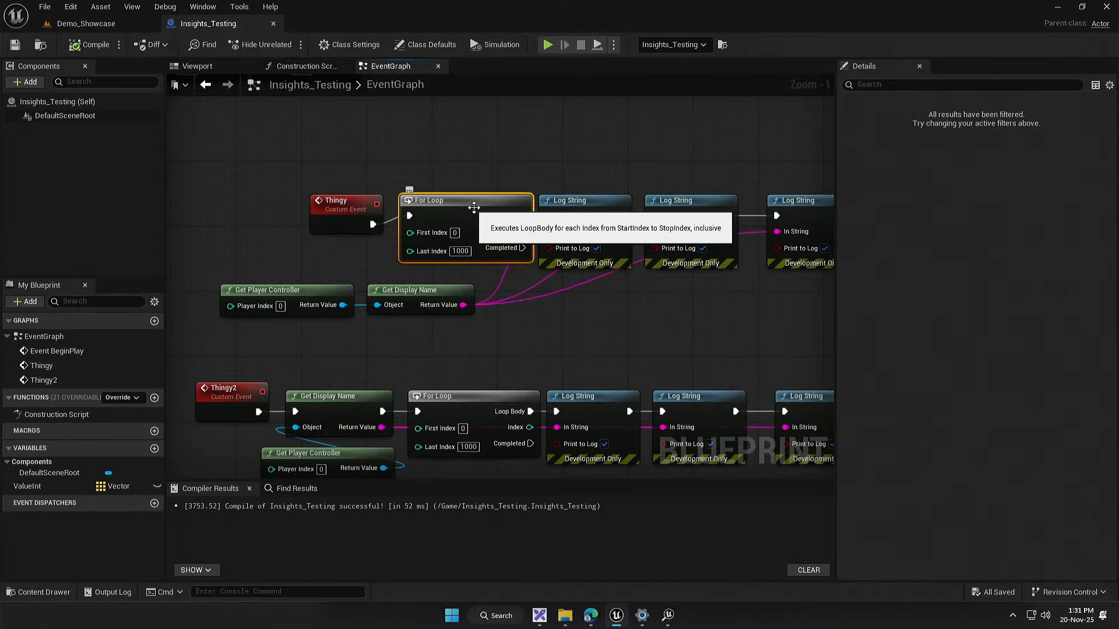
pyautogui.click(602, 216)
pyautogui.moveTo(594, 312); pyautogui.dragTo(573, 312)
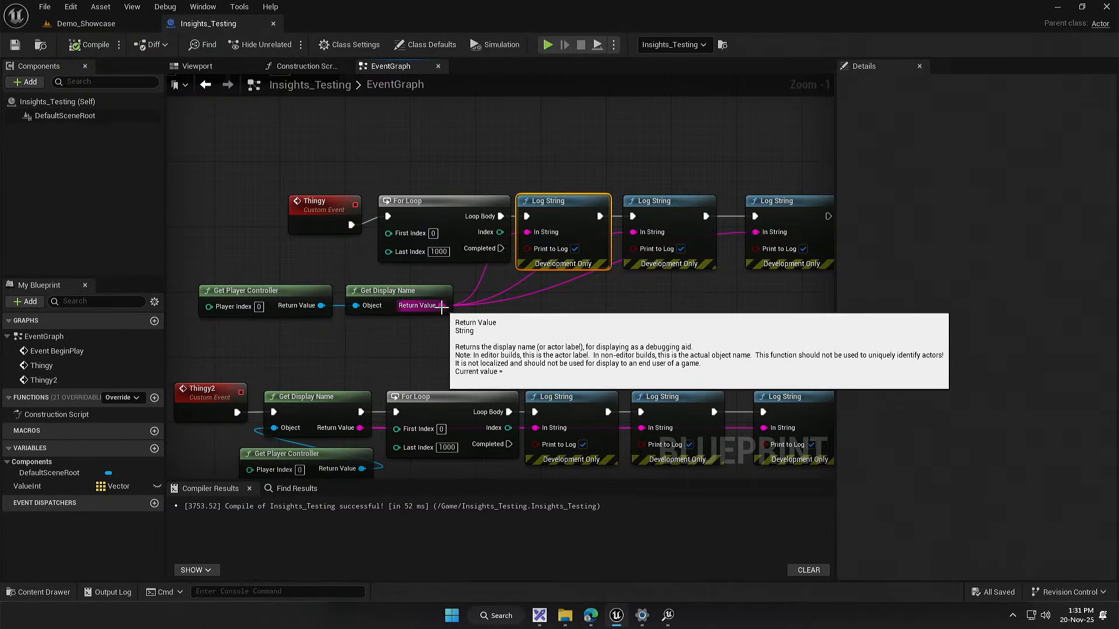
pyautogui.click(427, 292)
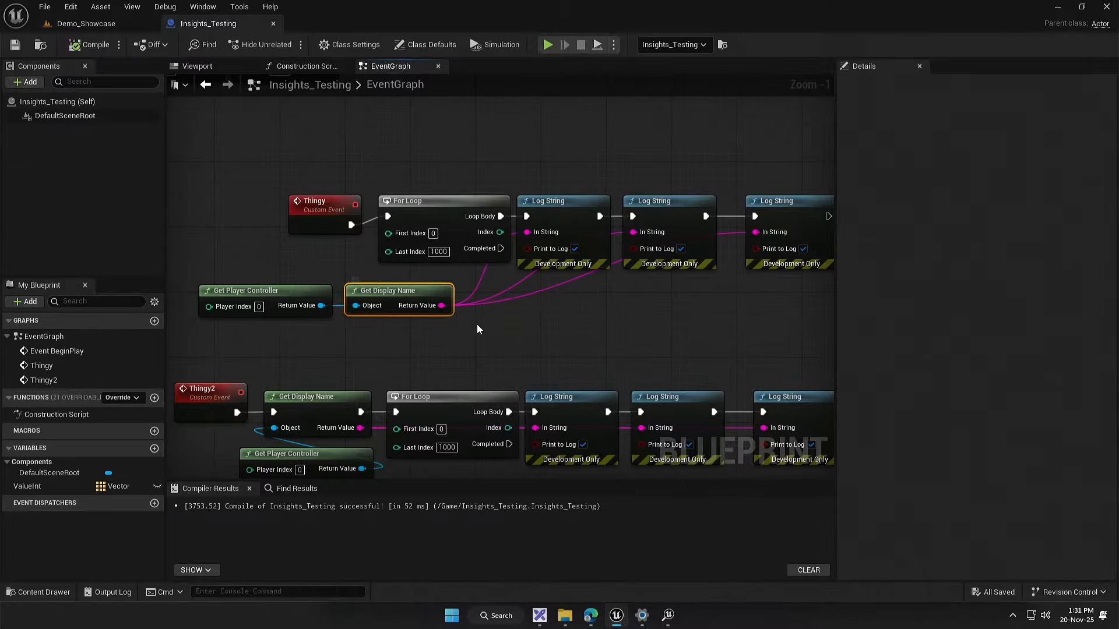
pyautogui.moveTo(477, 324); pyautogui.dragTo(489, 331)
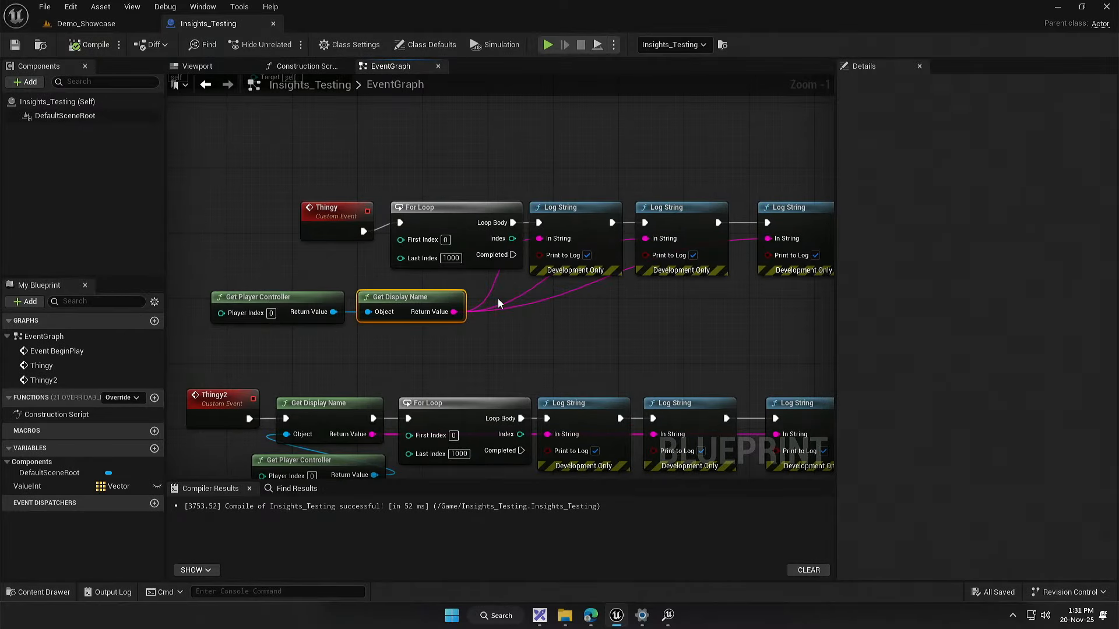
pyautogui.click(560, 217)
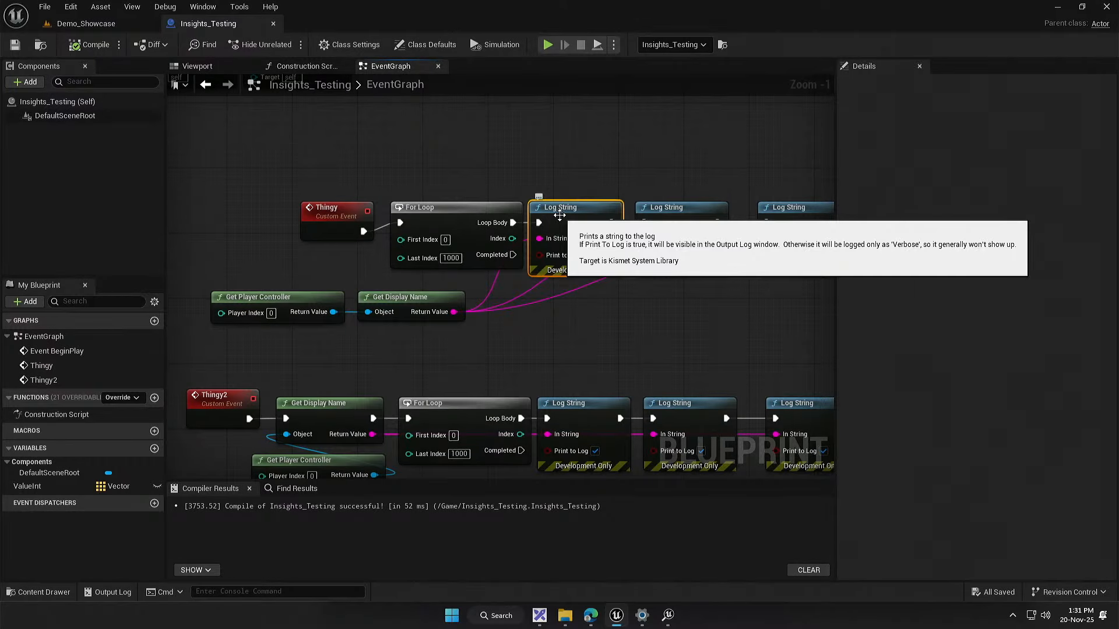
pyautogui.moveTo(577, 339); pyautogui.dragTo(499, 366)
pyautogui.click(603, 236)
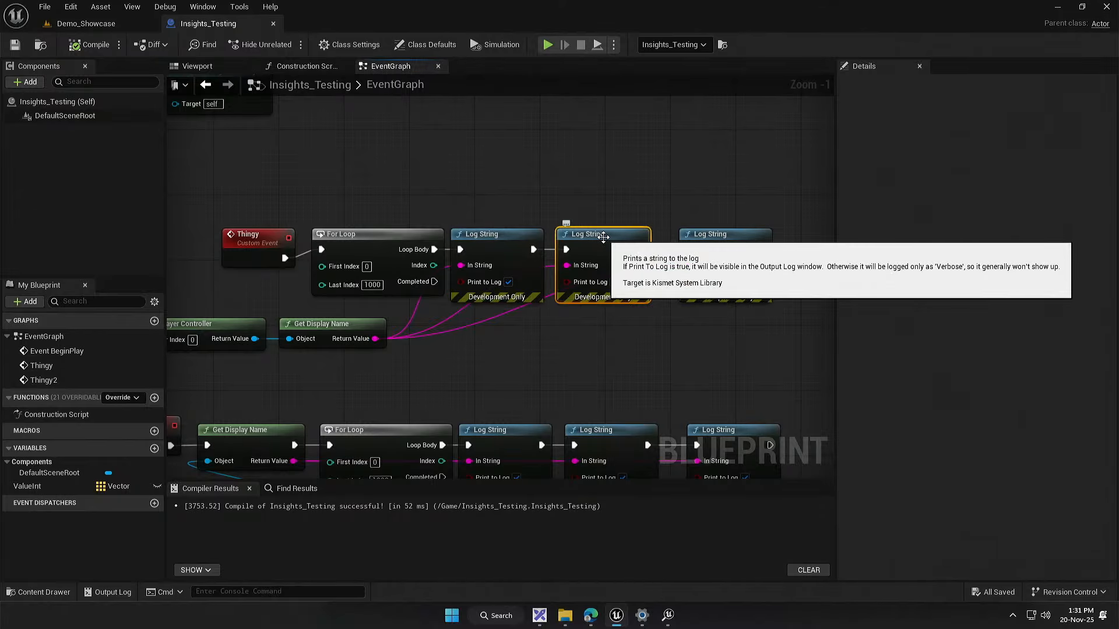
pyautogui.click(361, 324)
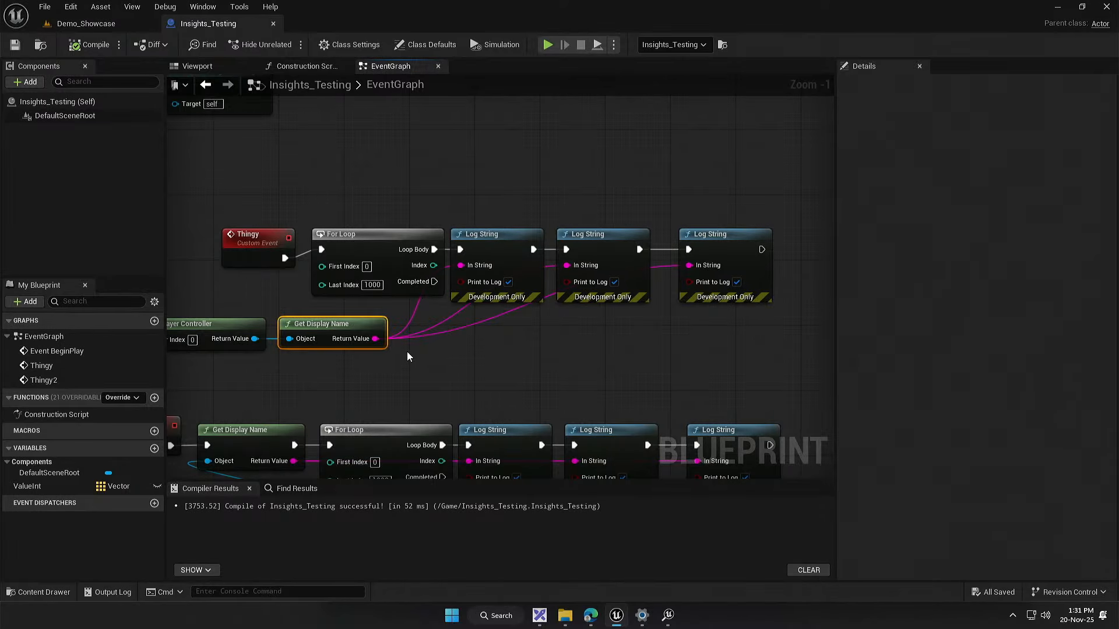
pyautogui.moveTo(401, 379); pyautogui.dragTo(467, 227)
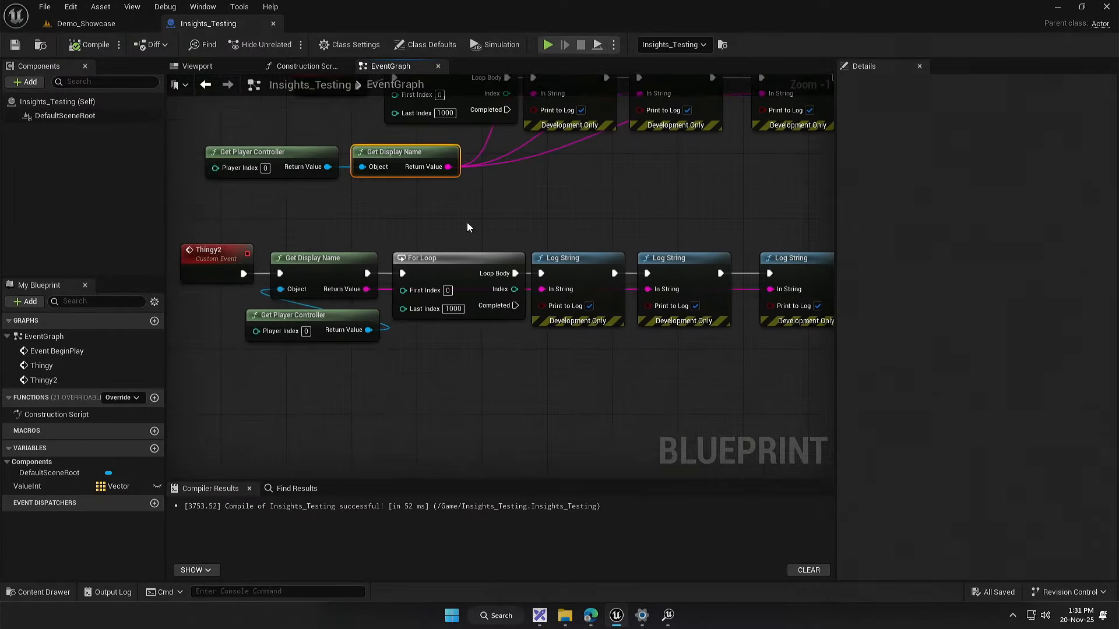
pyautogui.click(334, 258)
pyautogui.moveTo(316, 216); pyautogui.dragTo(343, 285)
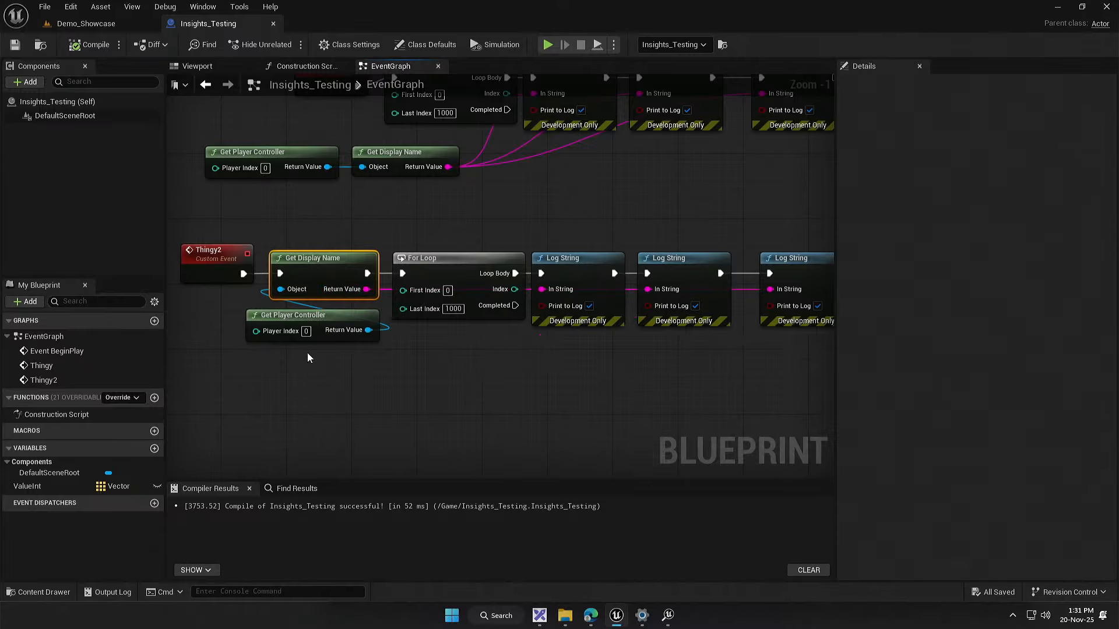
pyautogui.click(309, 355)
# Step: Move the Thingy2 event, its Get Display Name and Get Player Controller away from the For Loop, and check the Return Value pin's options
pyautogui.moveTo(315, 374); pyautogui.dragTo(366, 397)
pyautogui.moveTo(239, 246); pyautogui.dragTo(361, 350)
pyautogui.moveTo(379, 298); pyautogui.dragTo(297, 298)
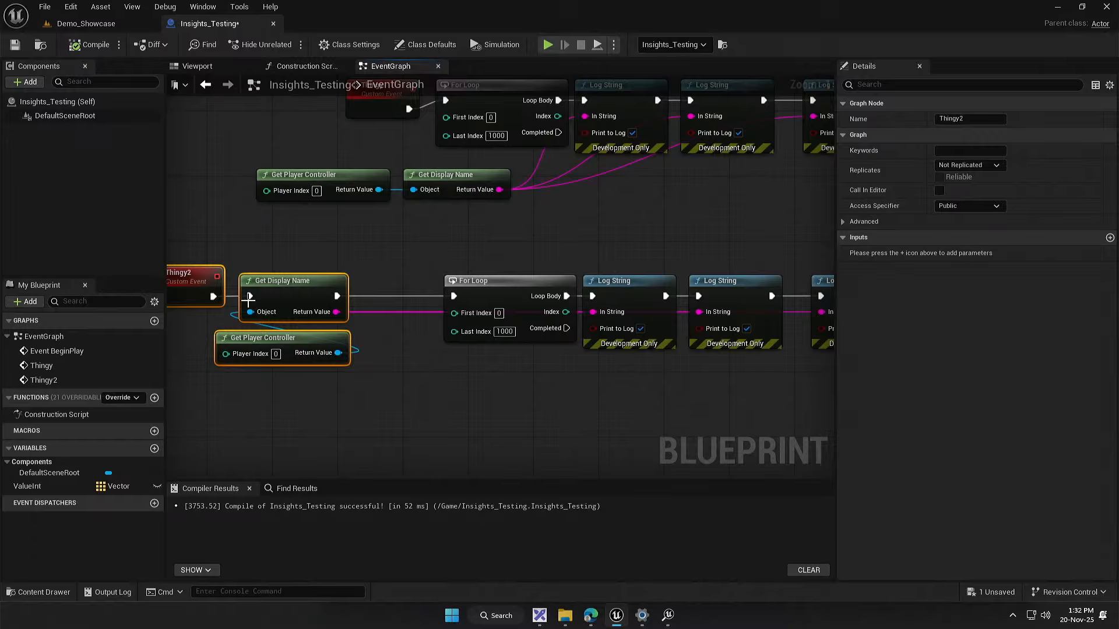
pyautogui.rightClick(336, 313)
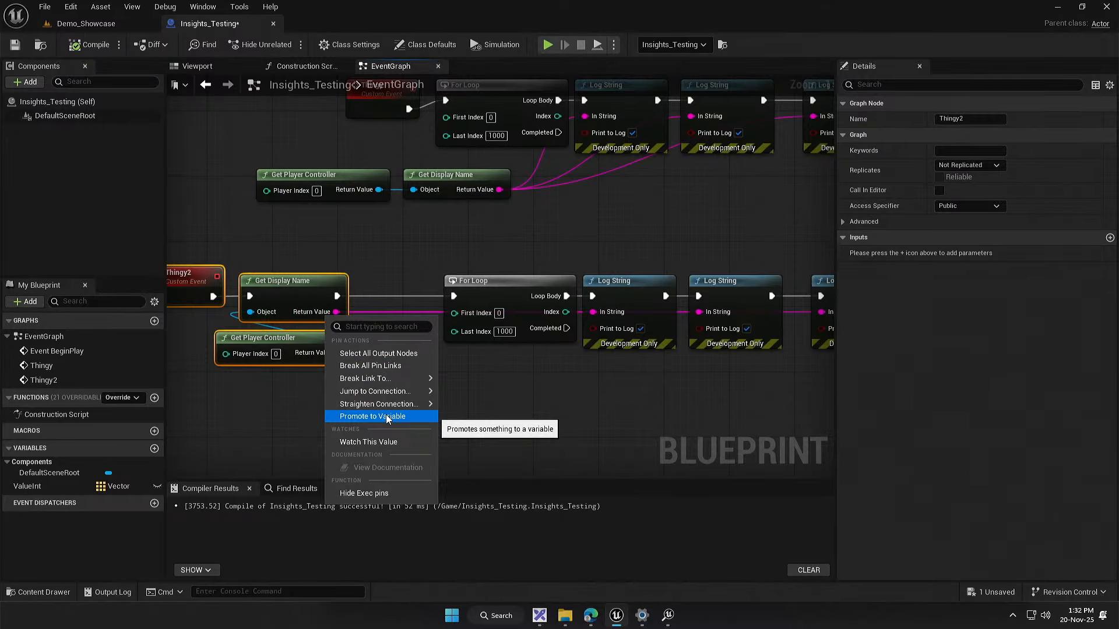
pyautogui.click(257, 418)
pyautogui.moveTo(276, 410); pyautogui.dragTo(309, 409)
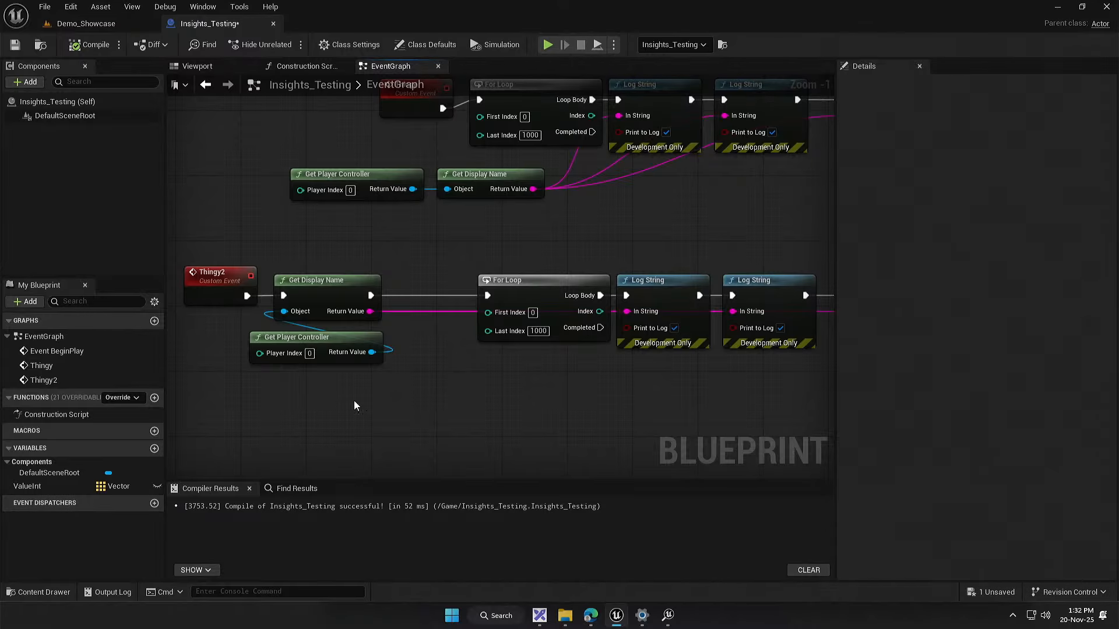
# Step: Follow Thingy2's connections to its last Log String, and move the event, Get Display Name and Get Player Controller back beside the For Loop
pyautogui.moveTo(645, 427); pyautogui.dragTo(359, 446)
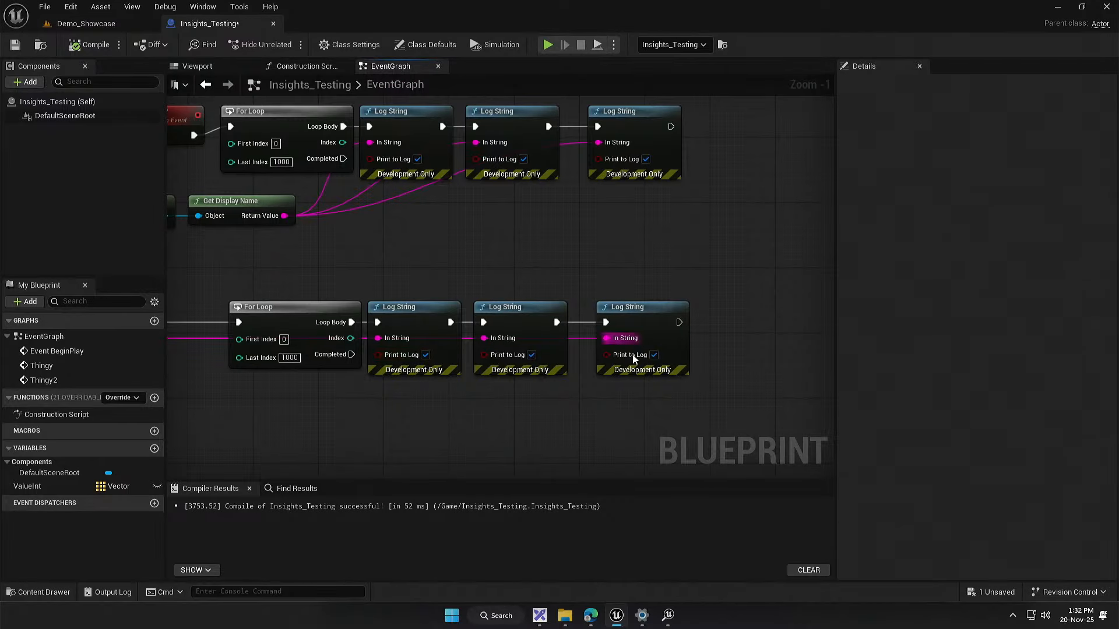
pyautogui.moveTo(352, 397); pyautogui.dragTo(624, 409)
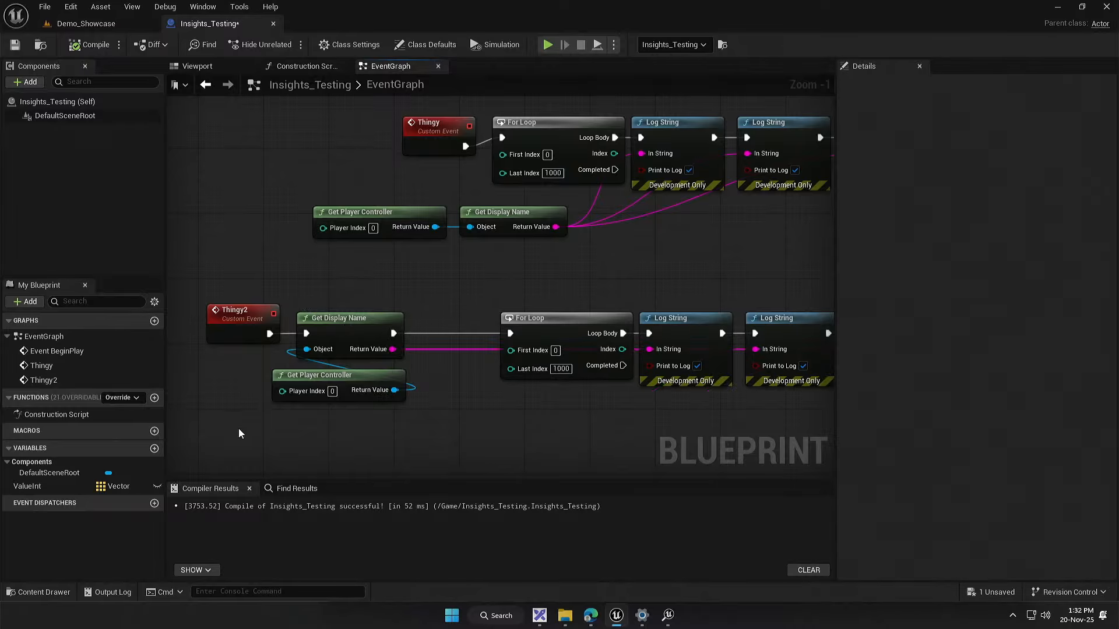
pyautogui.moveTo(240, 431); pyautogui.dragTo(300, 306)
pyautogui.moveTo(366, 333); pyautogui.dragTo(443, 331)
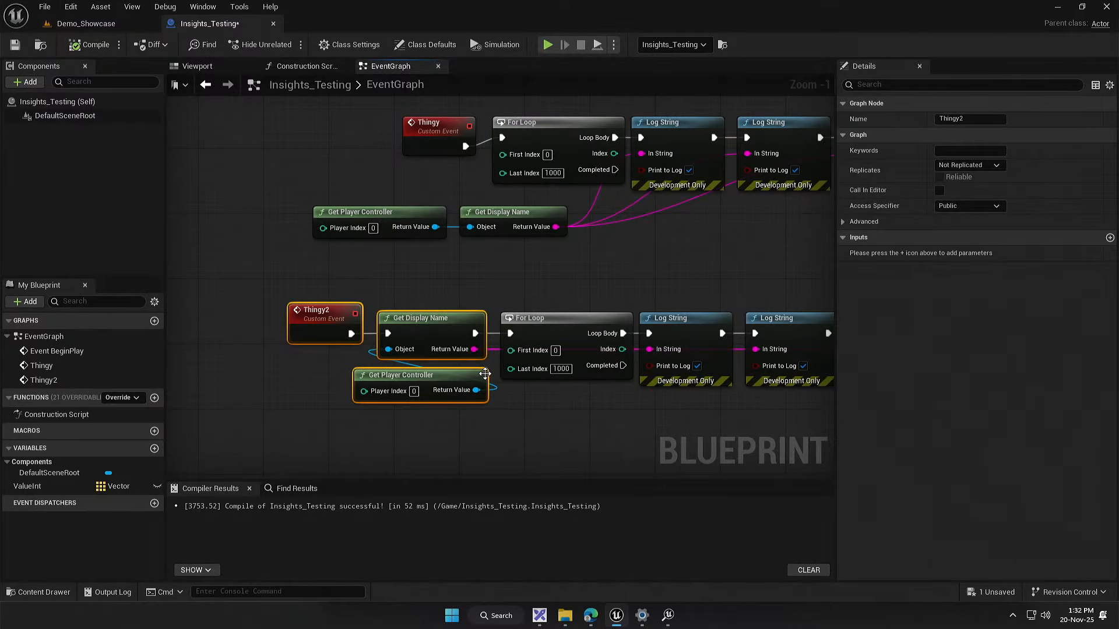
pyautogui.click(521, 385)
pyautogui.moveTo(522, 385); pyautogui.dragTo(474, 403)
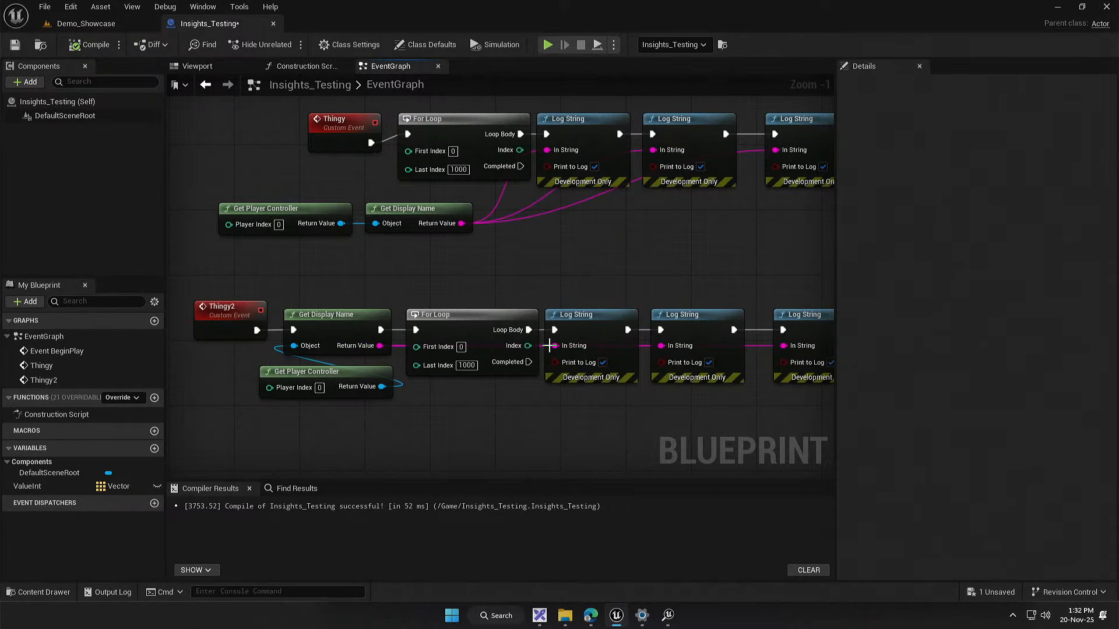
# Step: Inspect Thingy2's Get Display Name and the Get Player Controller node that supplies its Object input
pyautogui.moveTo(601, 420); pyautogui.dragTo(618, 392)
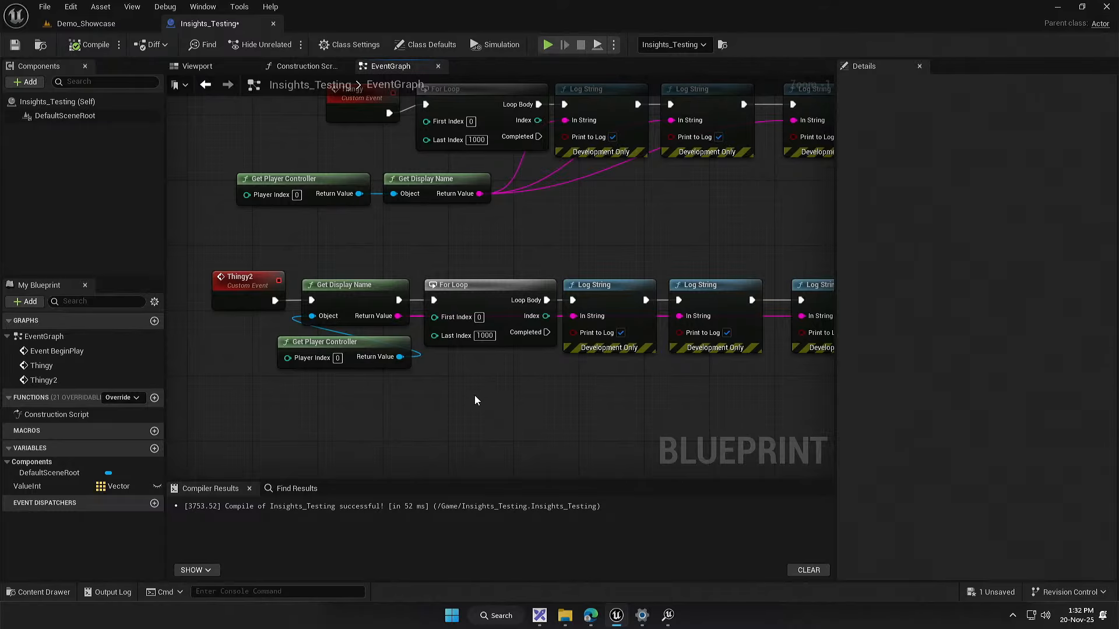
pyautogui.moveTo(474, 396); pyautogui.dragTo(502, 396)
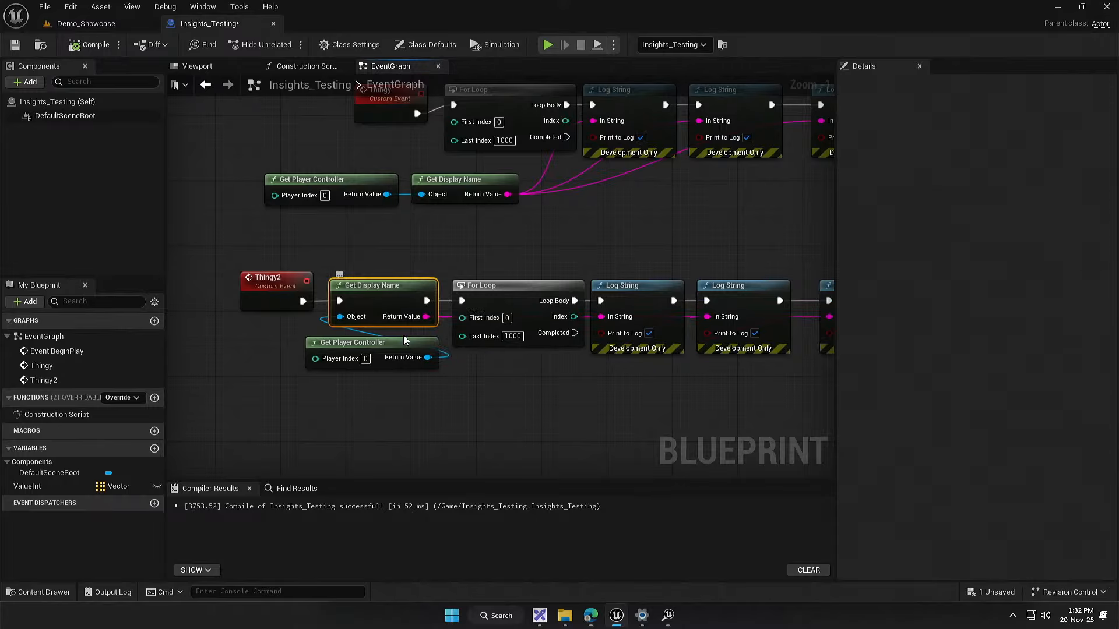
pyautogui.click(461, 398)
pyautogui.moveTo(462, 399); pyautogui.dragTo(429, 400)
pyautogui.click(367, 342)
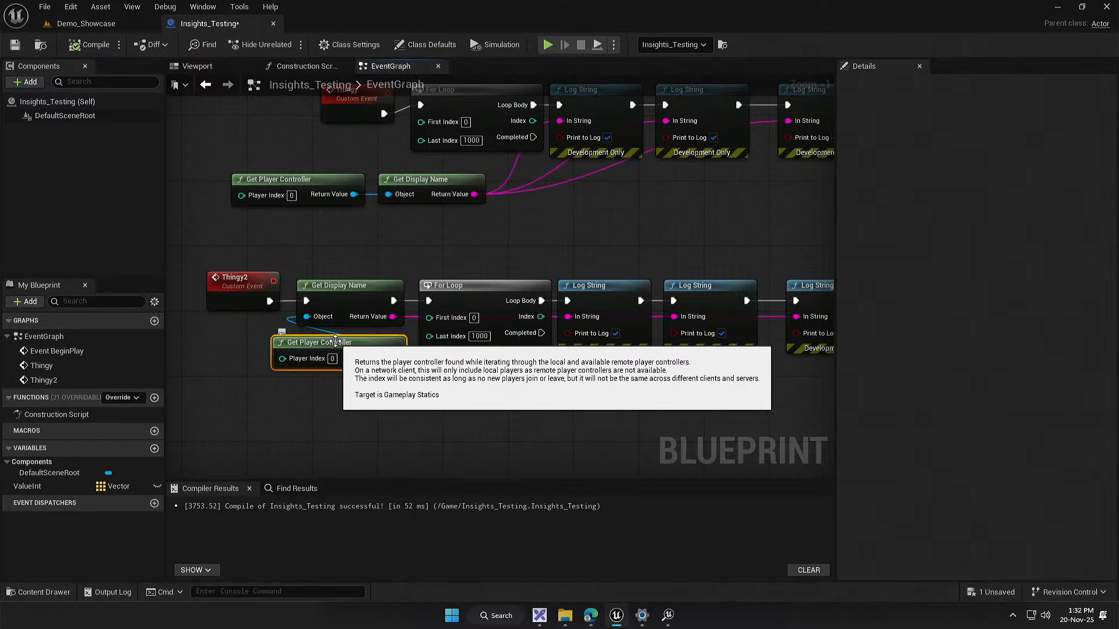
pyautogui.moveTo(388, 371); pyautogui.dragTo(394, 419)
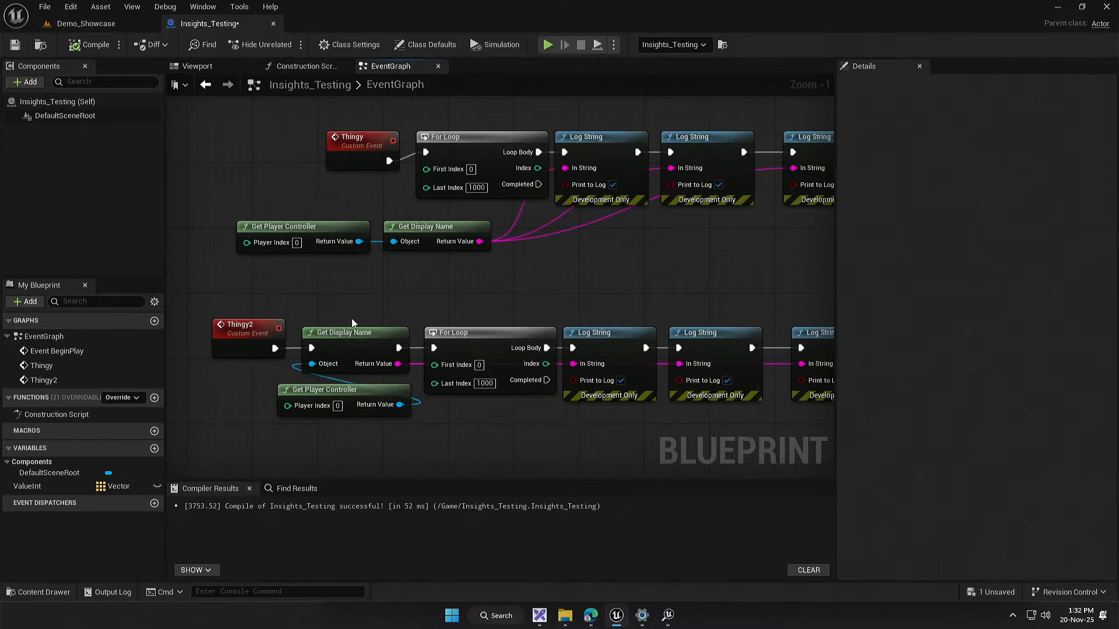
pyautogui.click(361, 336)
pyautogui.click(285, 367)
pyautogui.moveTo(485, 402); pyautogui.dragTo(421, 324)
# Step: Review the Thingy and Thingy2 chains side by side, from their Get Display Name nodes through the final Log String nodes
pyautogui.scroll(-1, 421, 324)
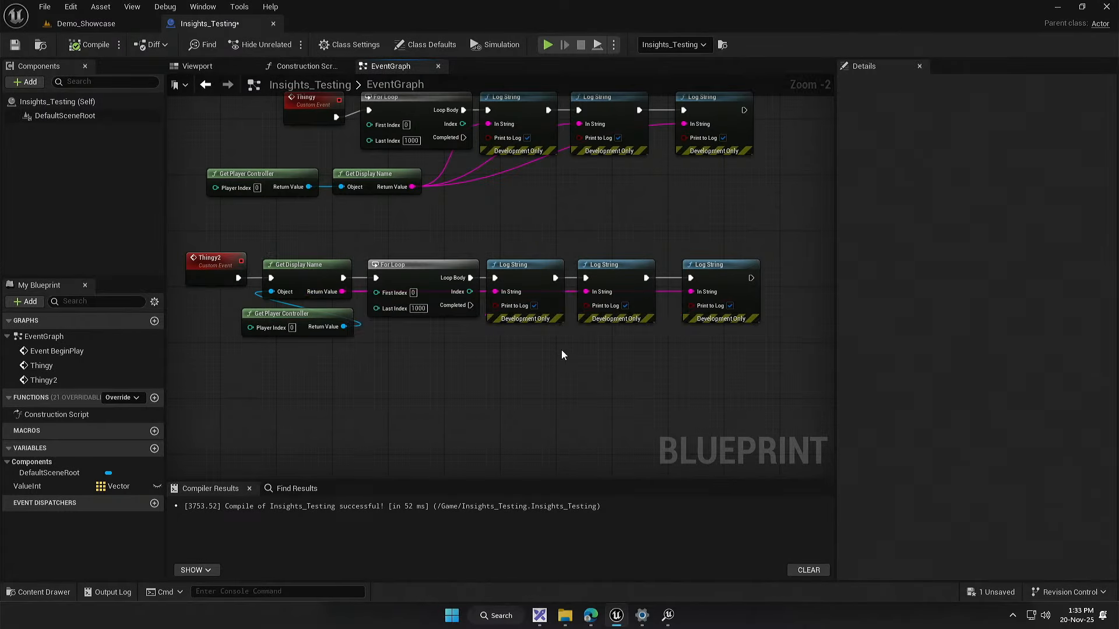
pyautogui.moveTo(534, 385); pyautogui.dragTo(586, 390)
pyautogui.moveTo(475, 353); pyautogui.dragTo(424, 397)
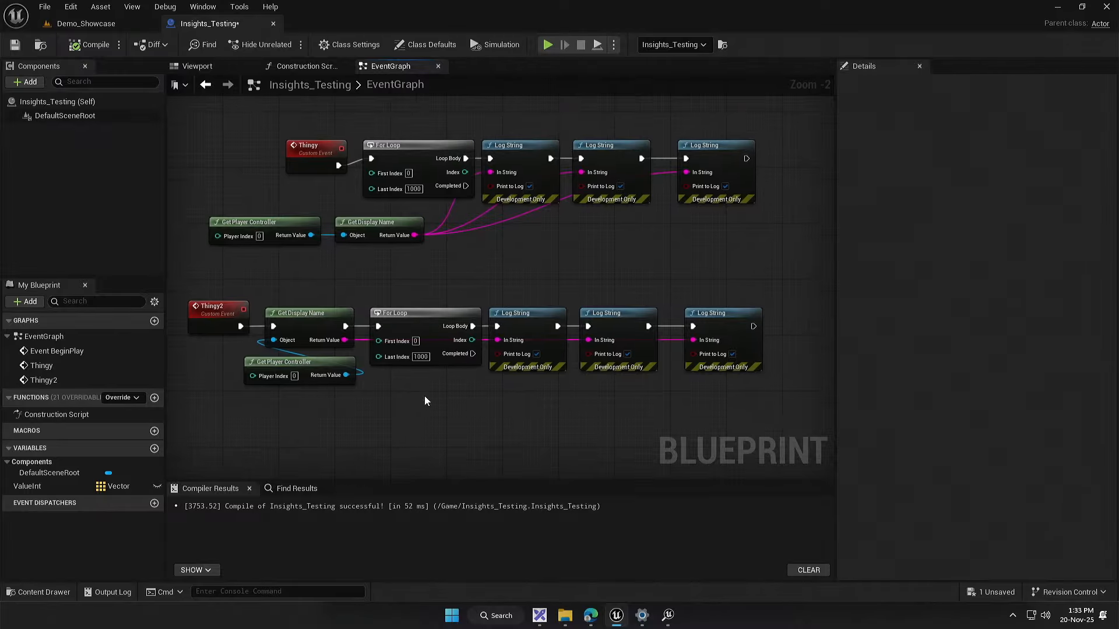
pyautogui.scroll(2, 424, 396)
pyautogui.moveTo(369, 352); pyautogui.dragTo(380, 383)
pyautogui.scroll(-1, 380, 382)
pyautogui.scroll(-1, 337, 362)
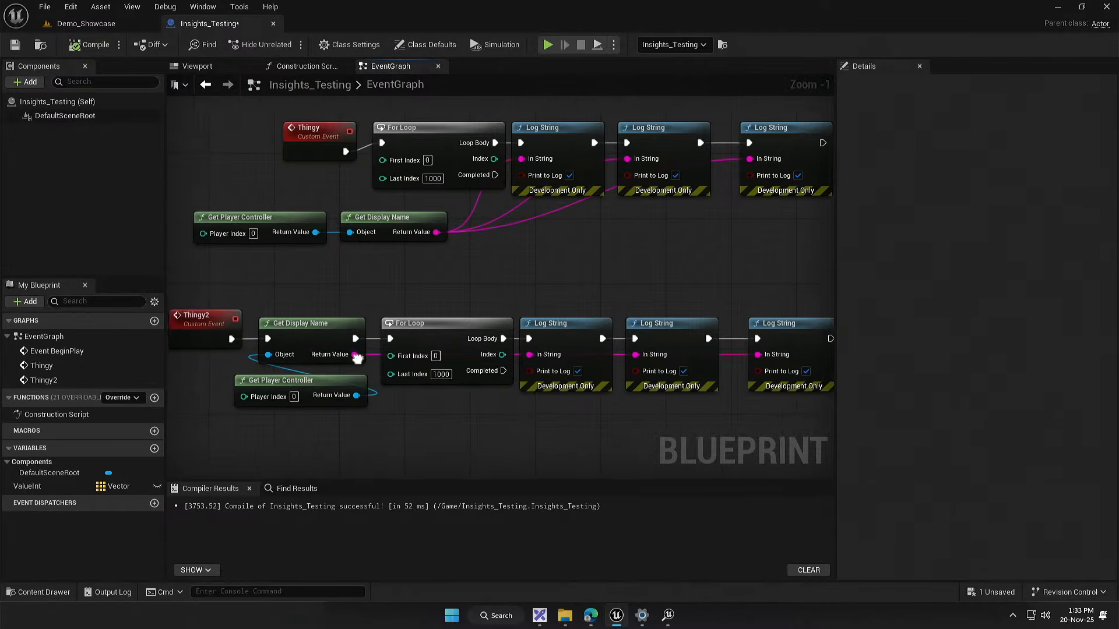
pyautogui.scroll(-1, 497, 302)
pyautogui.moveTo(502, 329); pyautogui.dragTo(422, 305)
pyautogui.moveTo(233, 447); pyautogui.dragTo(350, 361)
pyautogui.moveTo(310, 352); pyautogui.dragTo(780, 240)
pyautogui.click(685, 209)
pyautogui.moveTo(681, 208); pyautogui.dragTo(507, 277)
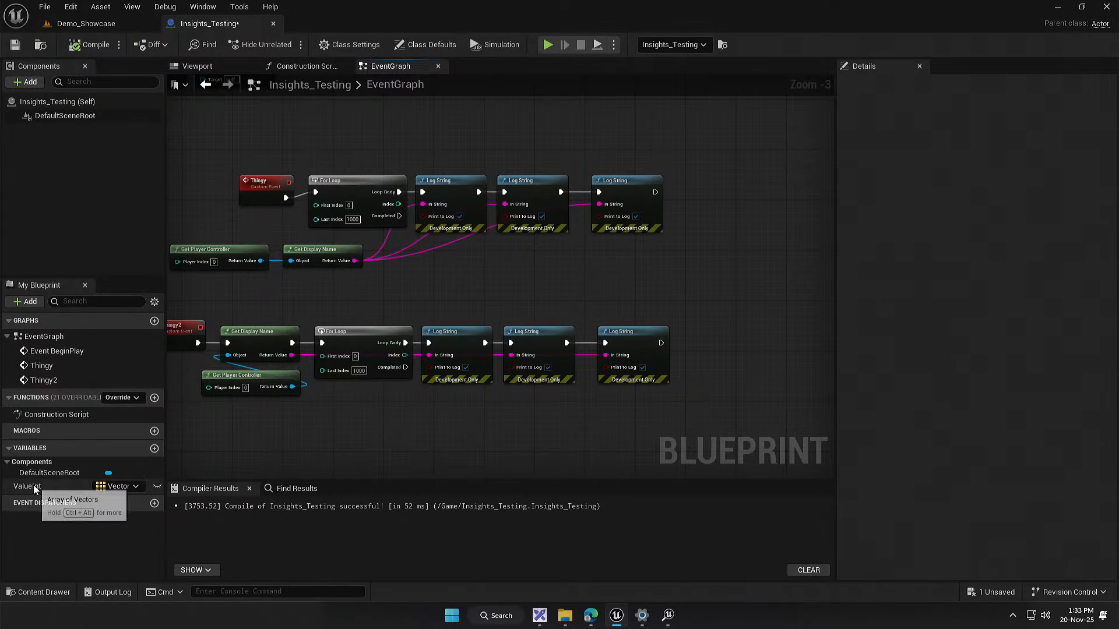
# Step: Place a getter for the ValueInt vector array in the event graph
pyautogui.click(34, 485)
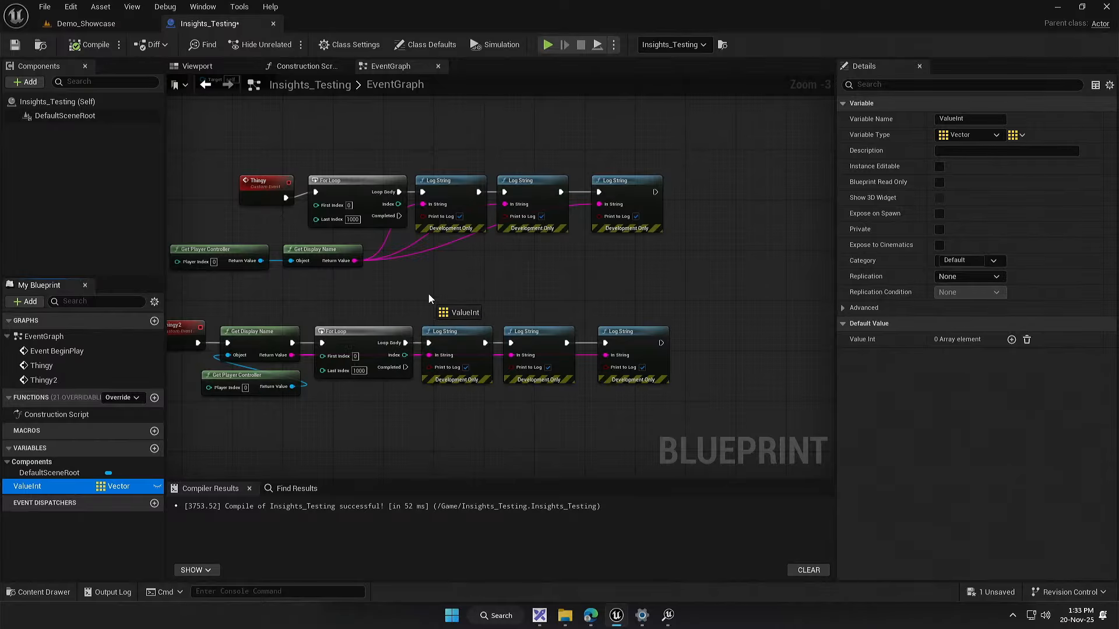
pyautogui.moveTo(437, 292); pyautogui.dragTo(389, 324)
pyautogui.click(447, 287)
# Step: Delete the whole Thingy2 chain and Thingy's second and third Log String nodes
pyautogui.scroll(3, 454, 303)
pyautogui.moveTo(530, 252); pyautogui.dragTo(647, 120)
pyautogui.press('Delete')
pyautogui.scroll(-3, 618, 326)
pyautogui.moveTo(208, 390); pyautogui.dragTo(704, 269)
pyautogui.press('Delete')
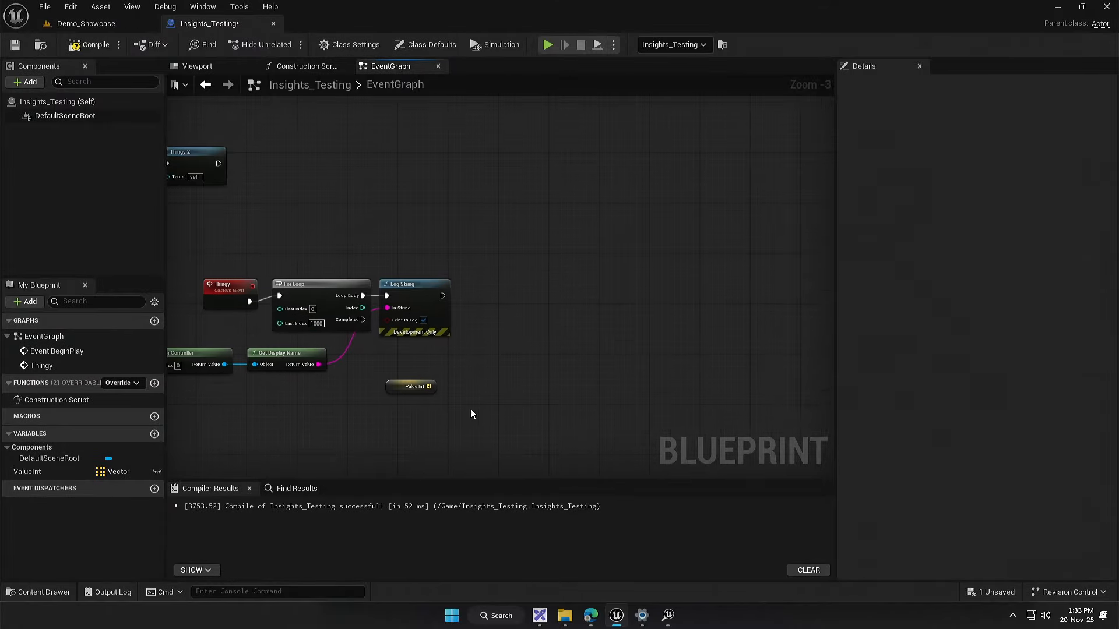
# Step: Create an array Add node from the Value Int getter
pyautogui.scroll(2, 606, 437)
pyautogui.moveTo(324, 208); pyautogui.dragTo(376, 98)
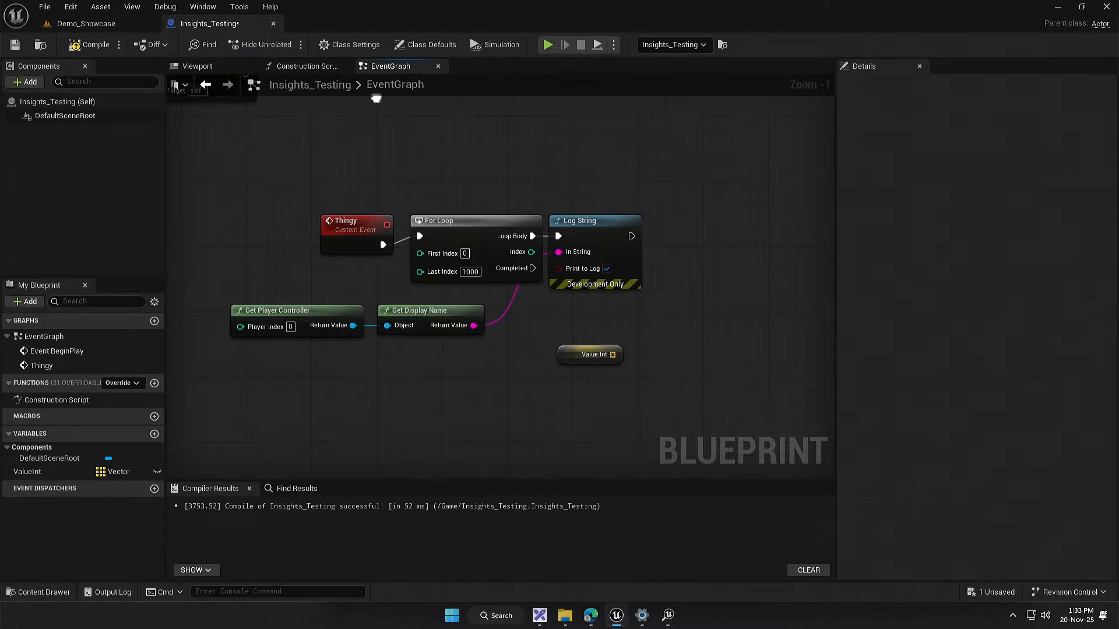
pyautogui.scroll(1, 563, 347)
pyautogui.moveTo(553, 358); pyautogui.dragTo(670, 318)
pyautogui.write('add')
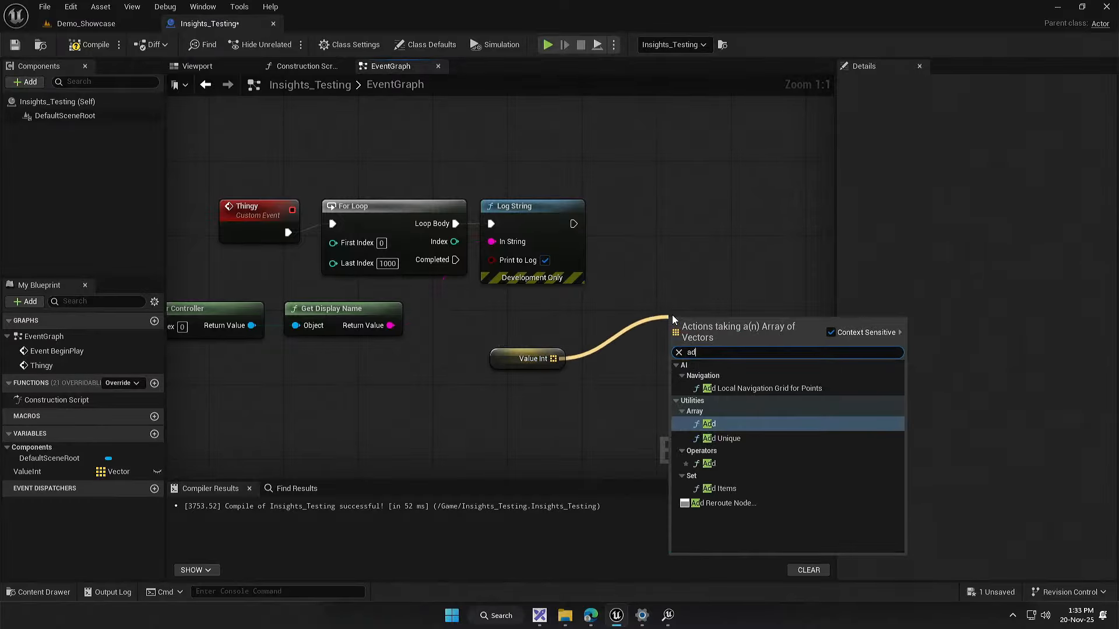
pyautogui.click(716, 423)
# Step: Feed the player controller's Get Actor Location into the array ADD node, and run ADD after Log String
pyautogui.moveTo(252, 325); pyautogui.dragTo(283, 431)
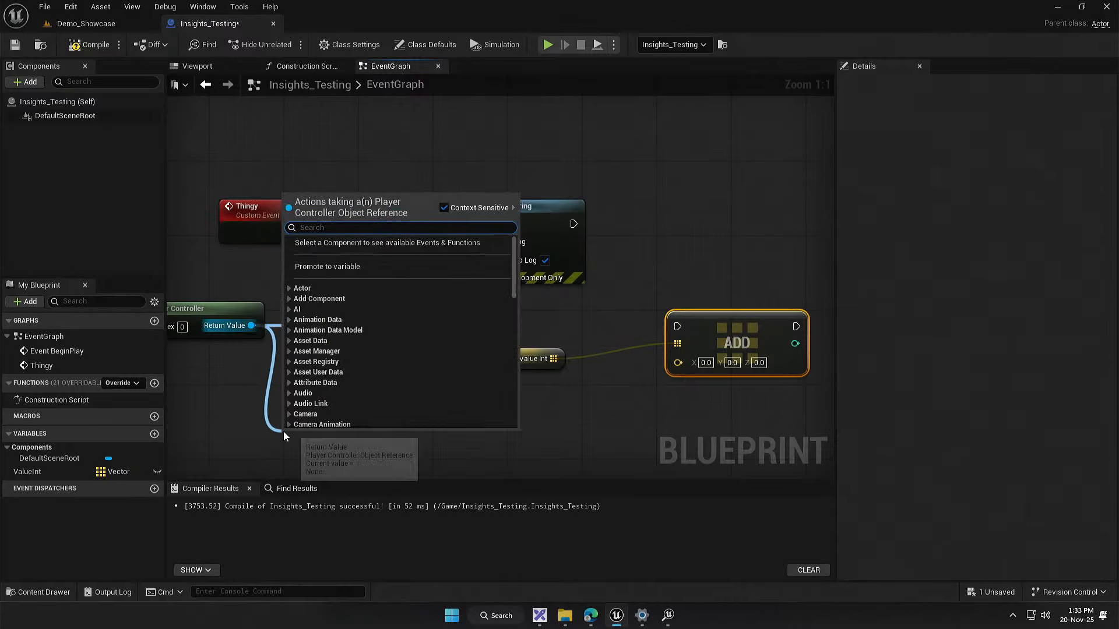
pyautogui.write('get location')
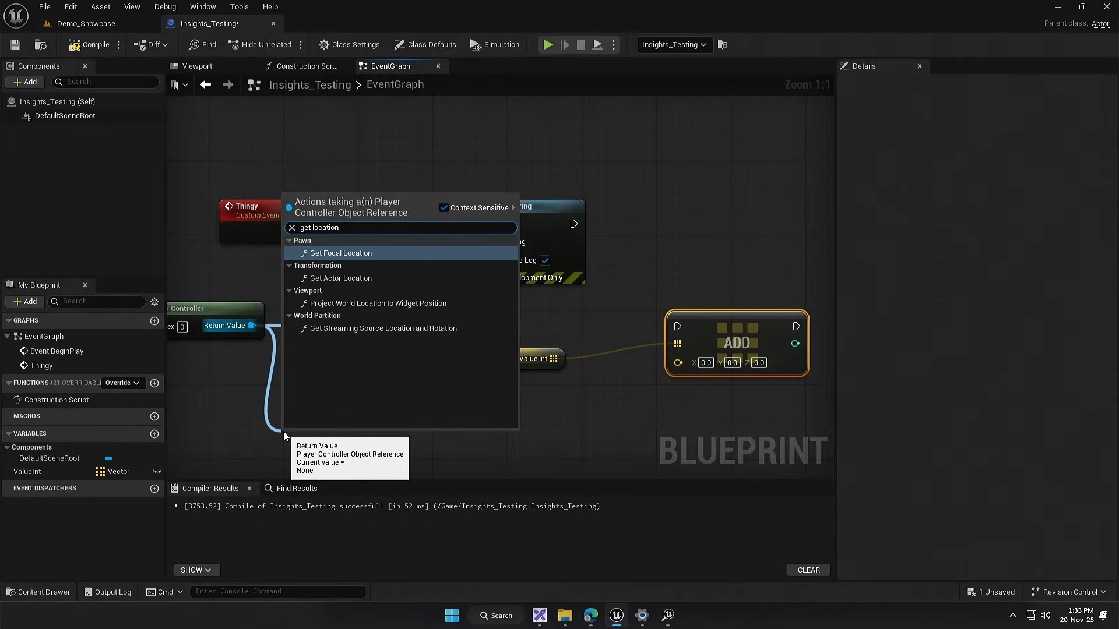
pyautogui.click(385, 278)
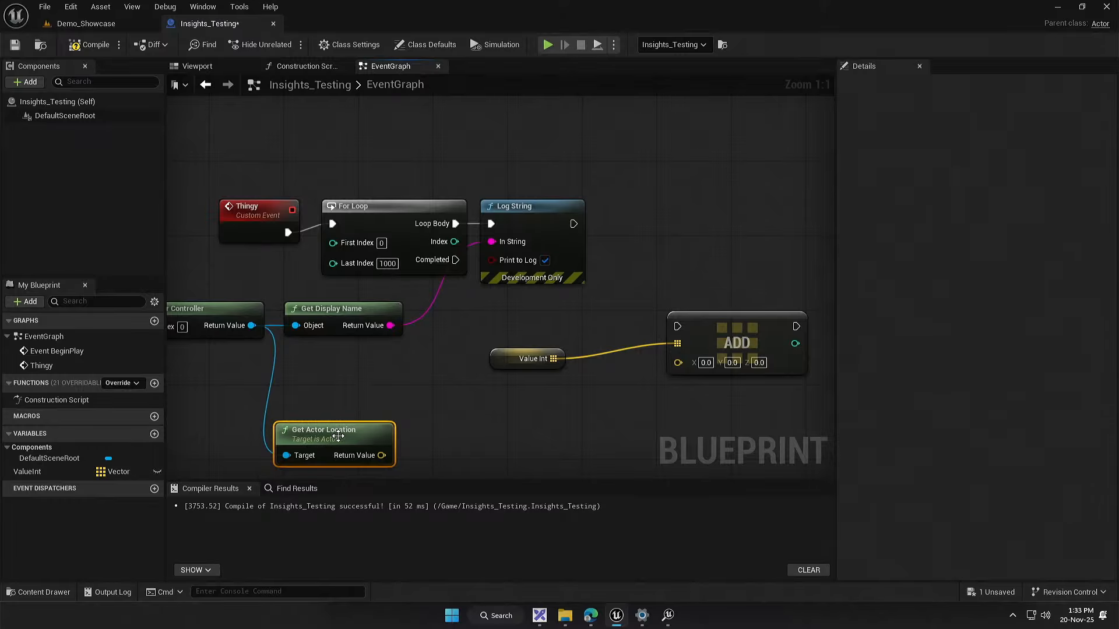
pyautogui.moveTo(338, 436); pyautogui.dragTo(606, 377)
pyautogui.moveTo(501, 239); pyautogui.dragTo(575, 241)
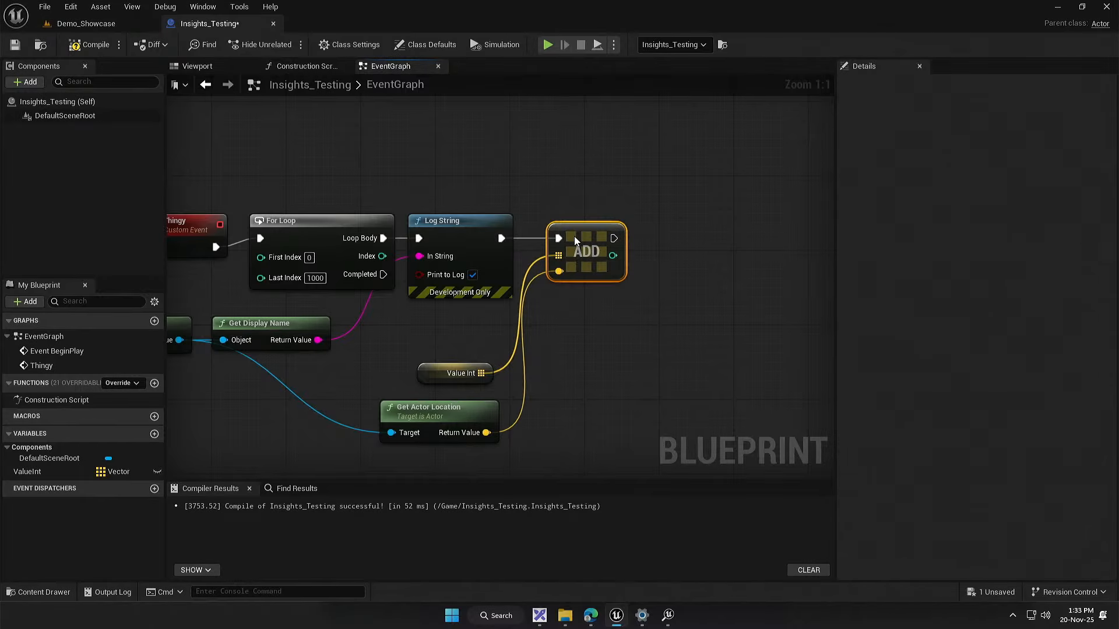
# Step: Arrange the Value Int getter and Get Actor Location compactly beneath Thingy's Log String
pyautogui.moveTo(434, 382); pyautogui.dragTo(451, 328)
pyautogui.moveTo(433, 419); pyautogui.dragTo(451, 353)
pyautogui.moveTo(452, 186); pyautogui.dragTo(492, 247)
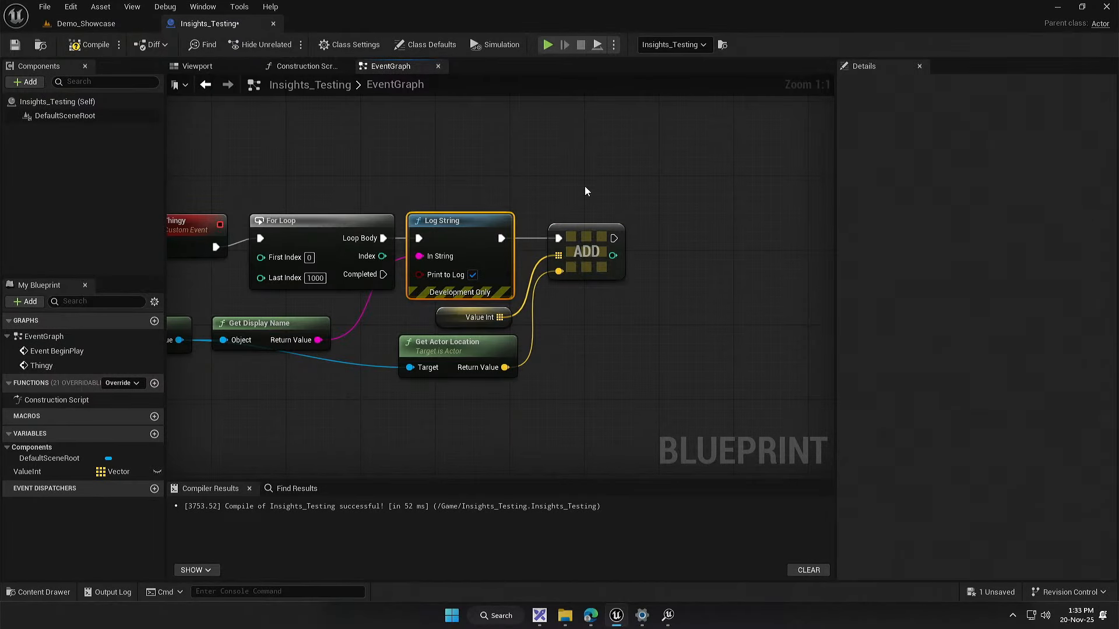
pyautogui.moveTo(585, 185); pyautogui.dragTo(562, 362)
# Step: Rename the ValueInt variable to ValueVector
pyautogui.click(35, 471)
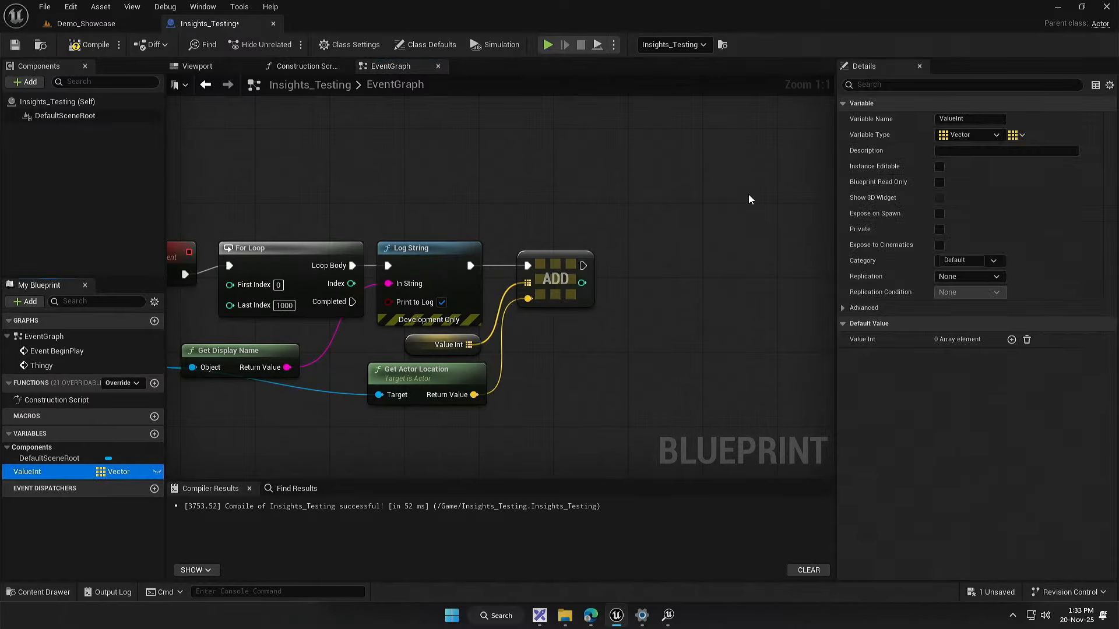
pyautogui.moveTo(964, 120); pyautogui.dragTo(954, 120)
pyautogui.write('Vector')
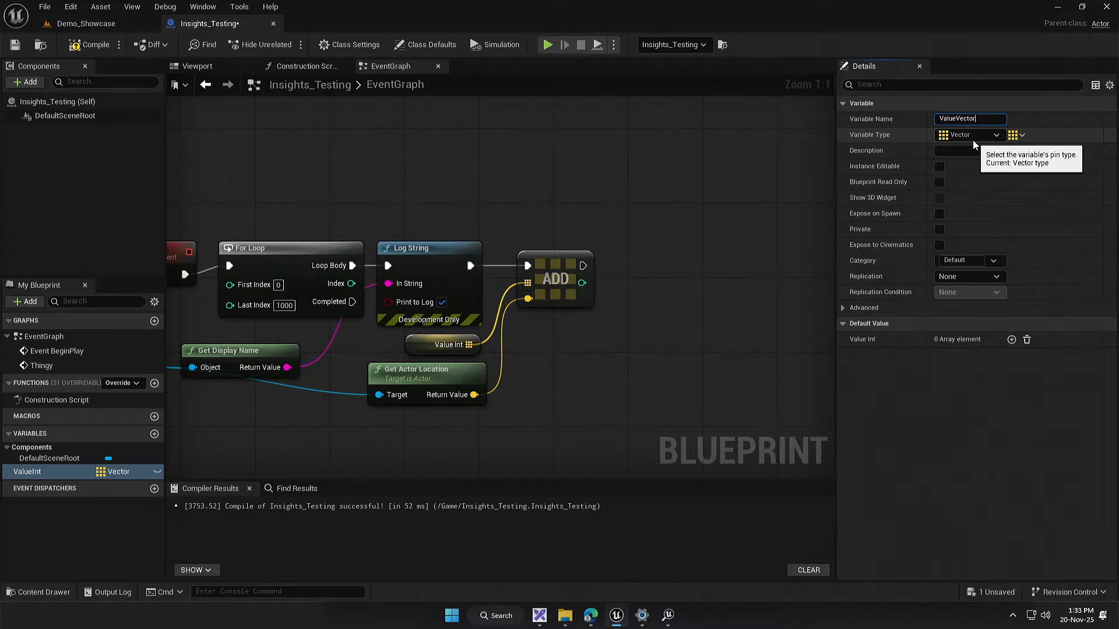
pyautogui.click(917, 439)
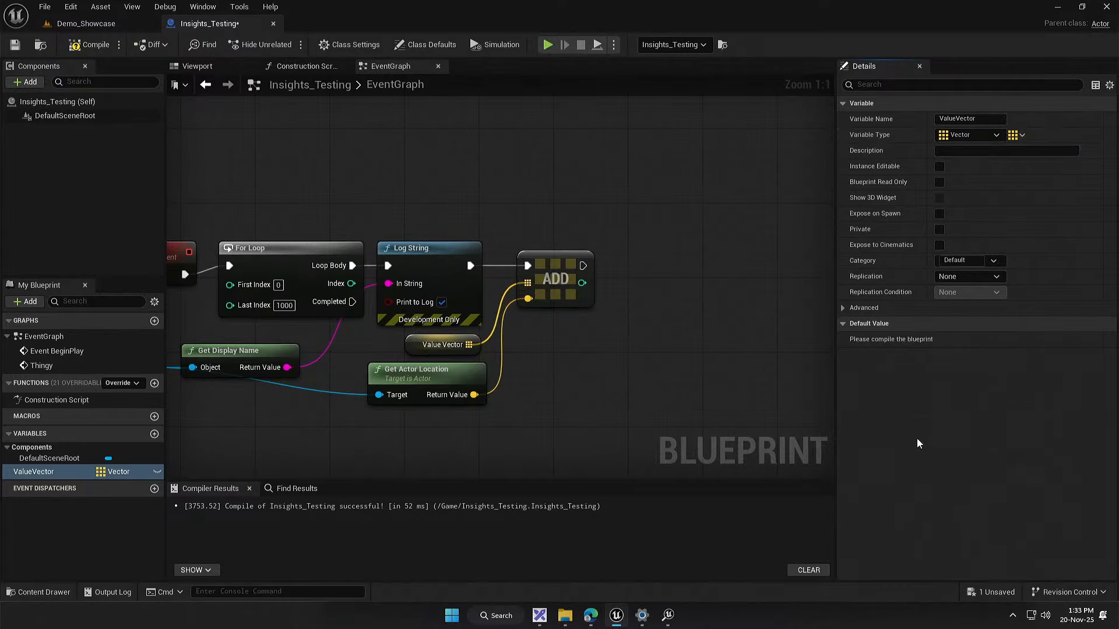
# Step: Compile and save the Insights_Testing blueprint
pyautogui.moveTo(594, 383); pyautogui.dragTo(665, 322)
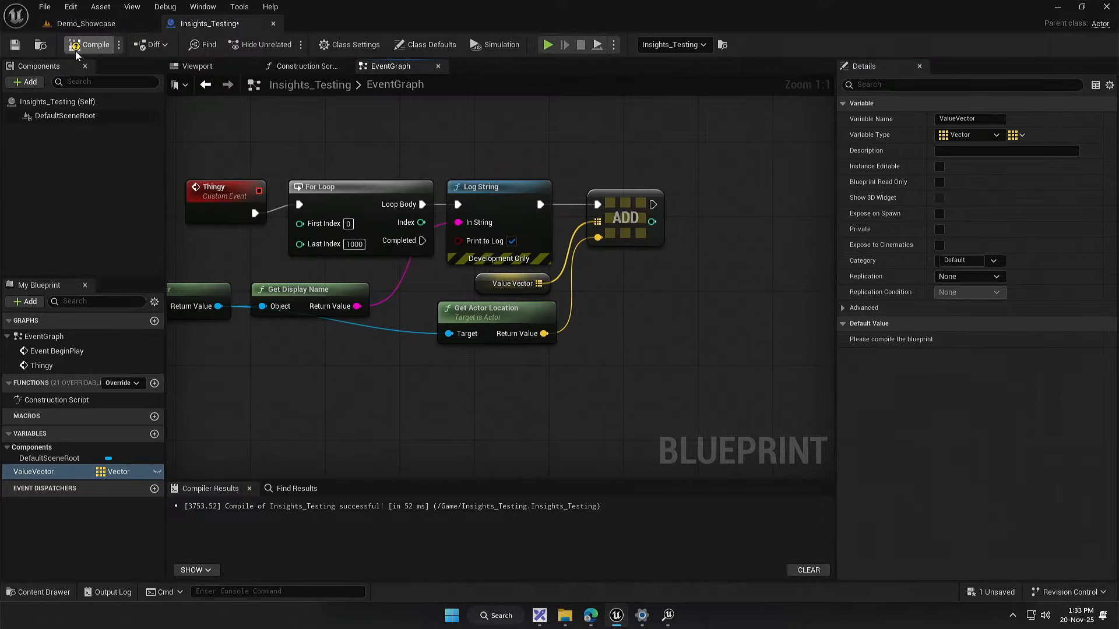
pyautogui.click(90, 45)
pyautogui.hotkey('ctrl', 's')
pyautogui.moveTo(393, 254); pyautogui.dragTo(459, 313)
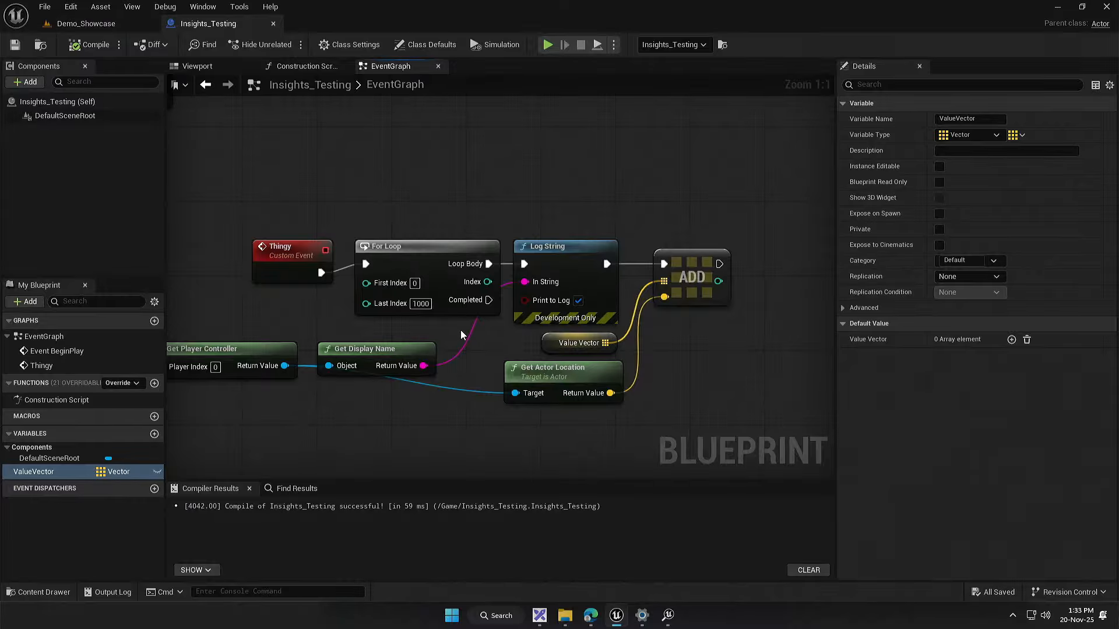
pyautogui.moveTo(573, 302); pyautogui.dragTo(520, 285)
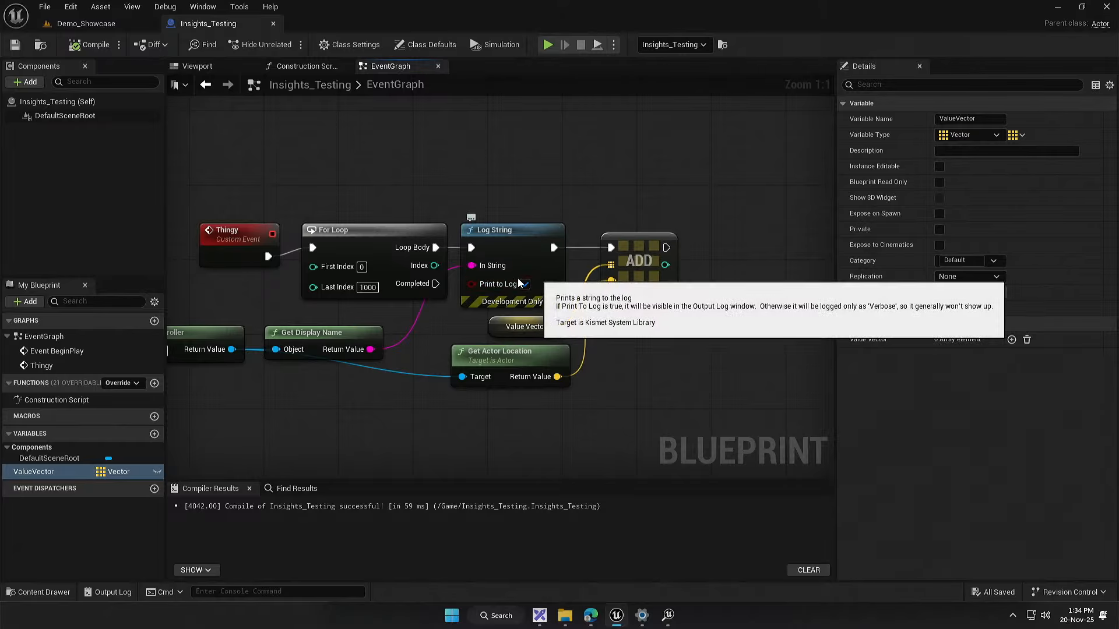
# Step: Duplicate the For Loop below the Thingy chain and connect the first loop's Completed output to its execution input
pyautogui.click(391, 252)
pyautogui.moveTo(404, 344); pyautogui.dragTo(406, 288)
pyautogui.click(484, 373)
pyautogui.hotkey('ctrl', 'v')
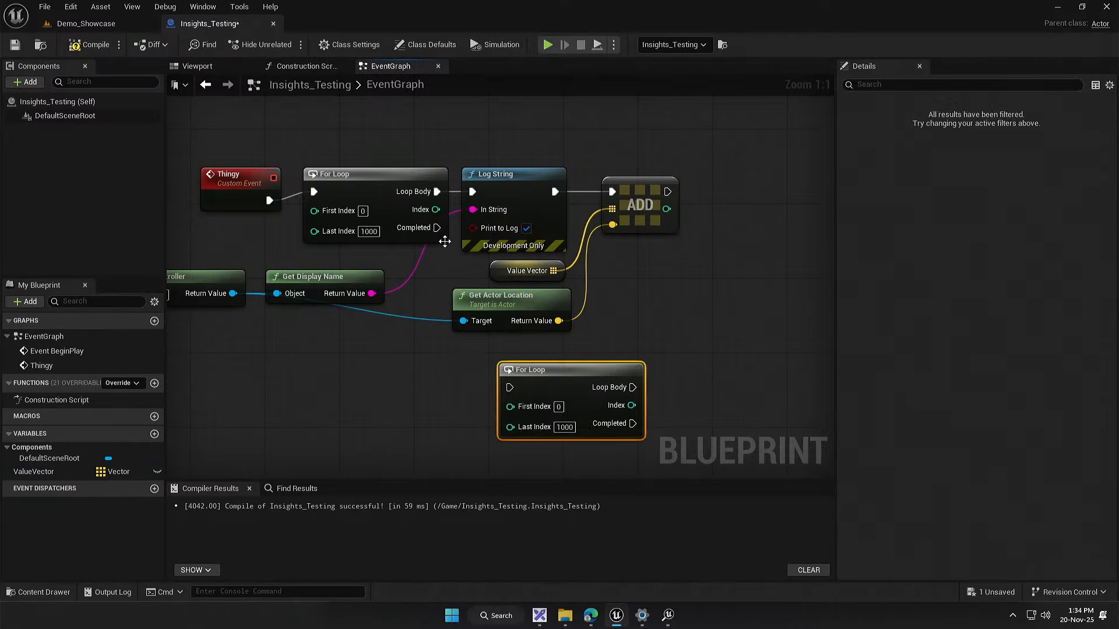
pyautogui.moveTo(437, 229); pyautogui.dragTo(518, 384)
pyautogui.moveTo(526, 371); pyautogui.dragTo(498, 353)
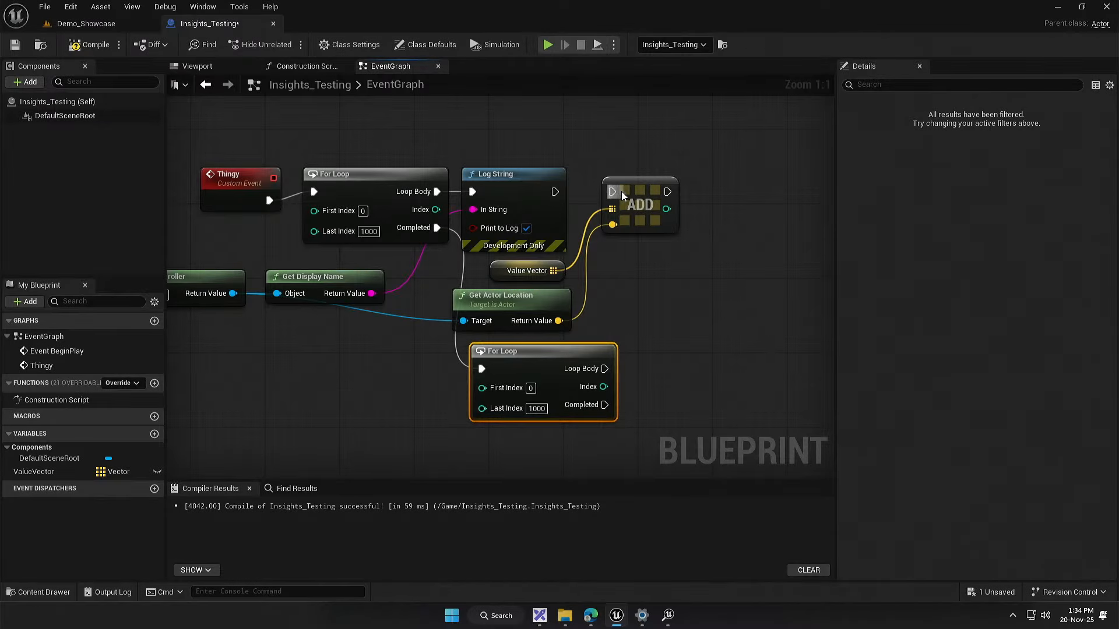
# Step: Drive the ADD node from the second For Loop's Loop Body instead of Log String, and group its two input nodes beneath that loop
pyautogui.moveTo(622, 195); pyautogui.dragTo(679, 382)
pyautogui.moveTo(605, 369); pyautogui.dragTo(667, 378)
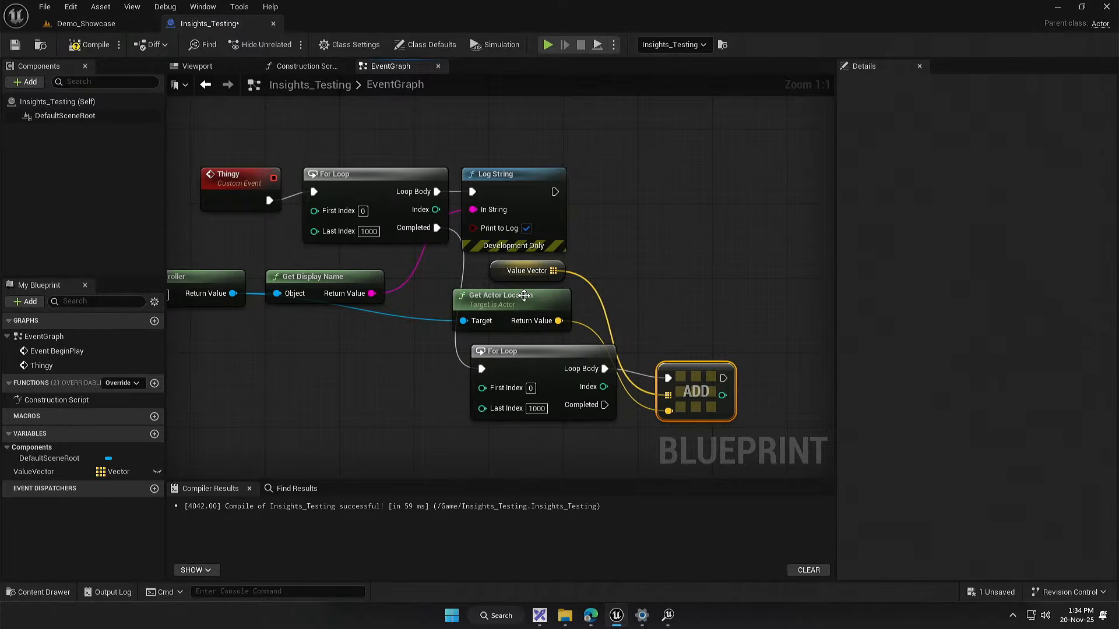
pyautogui.moveTo(495, 287); pyautogui.dragTo(577, 424)
pyautogui.click(401, 379)
pyautogui.moveTo(401, 337)
pyautogui.mouseDown()
pyautogui.moveTo(403, 303)
pyautogui.moveTo(407, 329)
pyautogui.mouseUp()
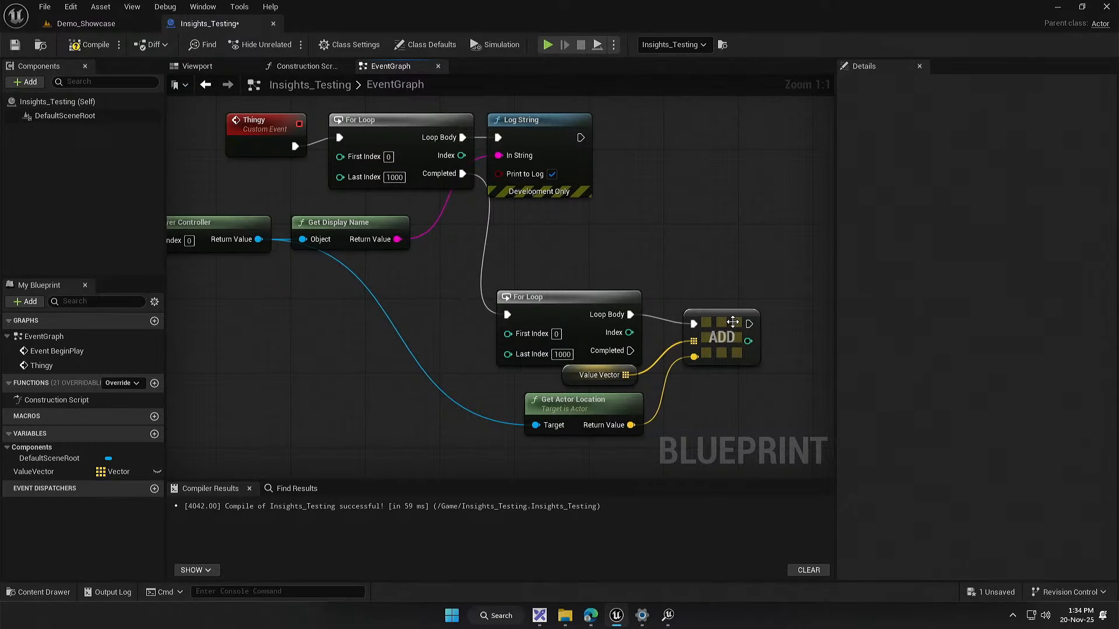
pyautogui.moveTo(732, 322); pyautogui.dragTo(714, 313)
# Step: Review the first loop with its Log String, and the Completed connection leading to the second For Loop
pyautogui.moveTo(419, 230); pyautogui.dragTo(531, 212)
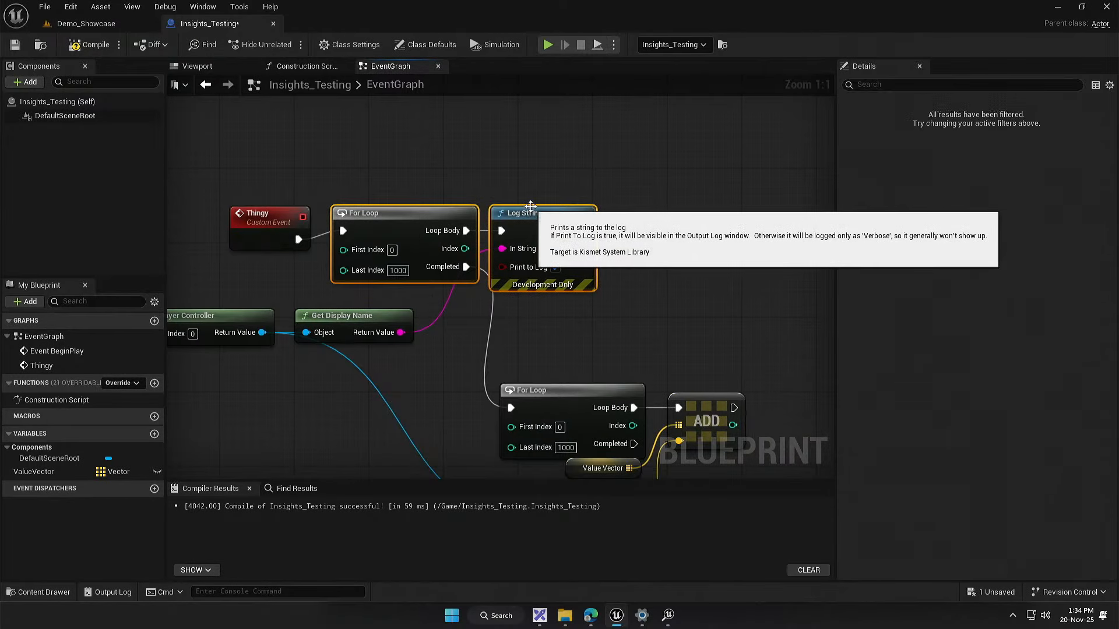
pyautogui.click(552, 341)
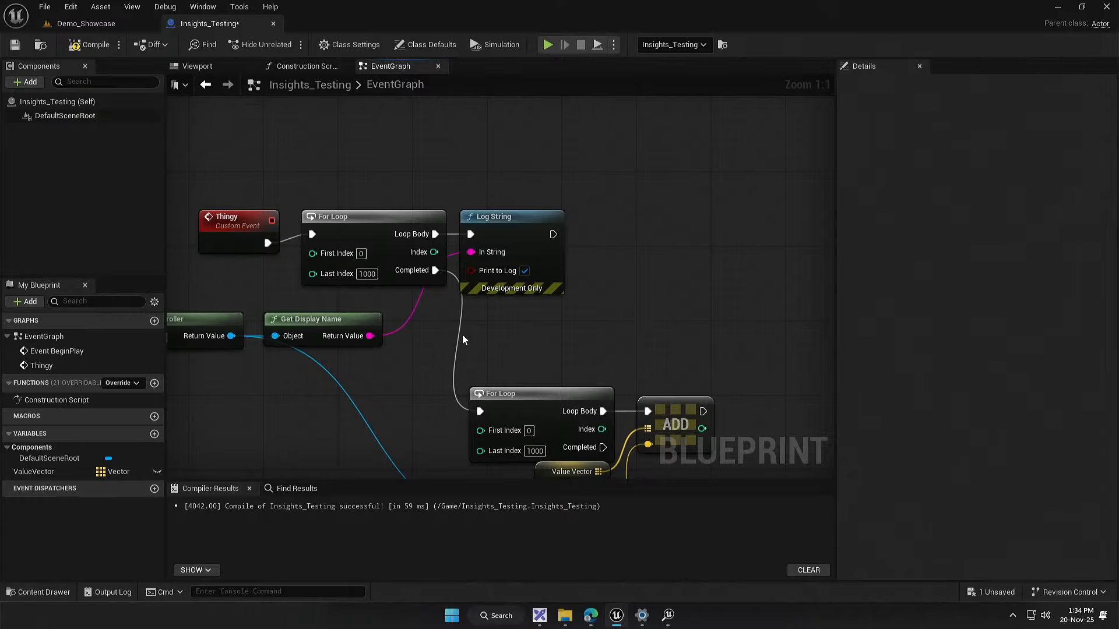
pyautogui.moveTo(555, 327); pyautogui.dragTo(547, 248)
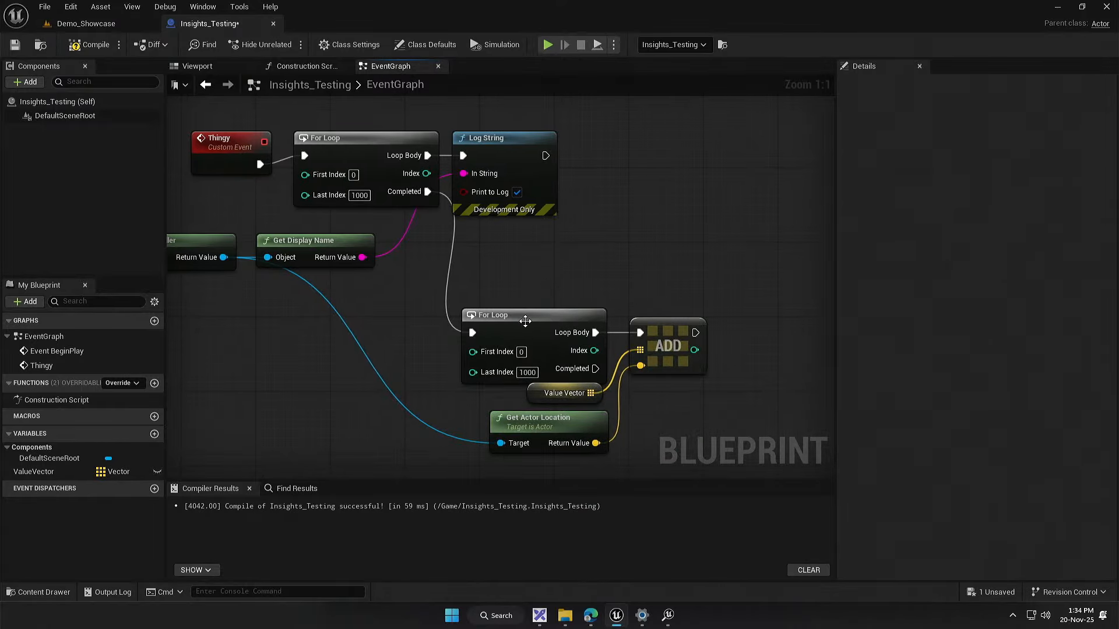
pyautogui.click(525, 321)
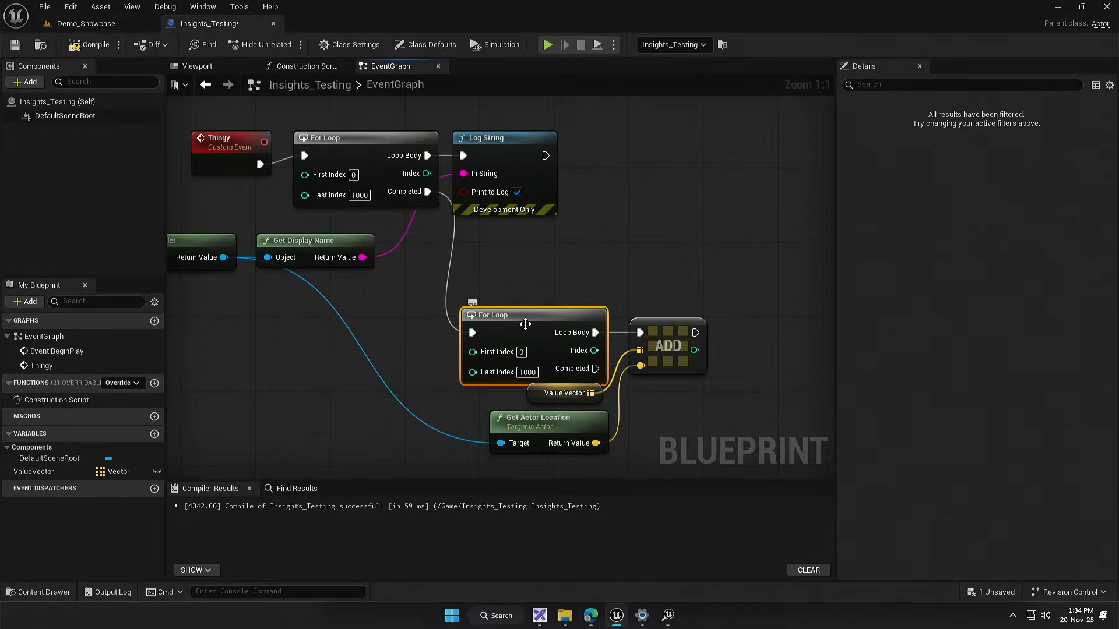
# Step: Open the For Loop's macro definition and examine its Assign, Branch and Sequence nodes
pyautogui.doubleClick(526, 324)
pyautogui.moveTo(490, 300); pyautogui.dragTo(431, 285)
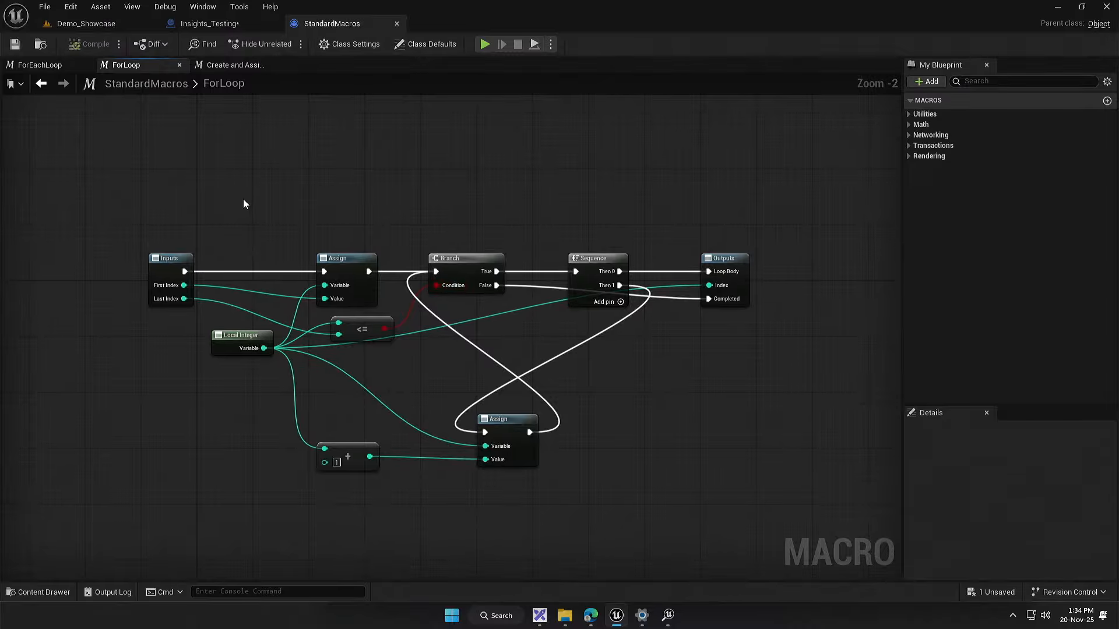
pyautogui.moveTo(243, 198); pyautogui.dragTo(651, 515)
pyautogui.click(365, 349)
pyautogui.moveTo(365, 349); pyautogui.dragTo(440, 374)
pyautogui.moveTo(394, 280); pyautogui.dragTo(400, 339)
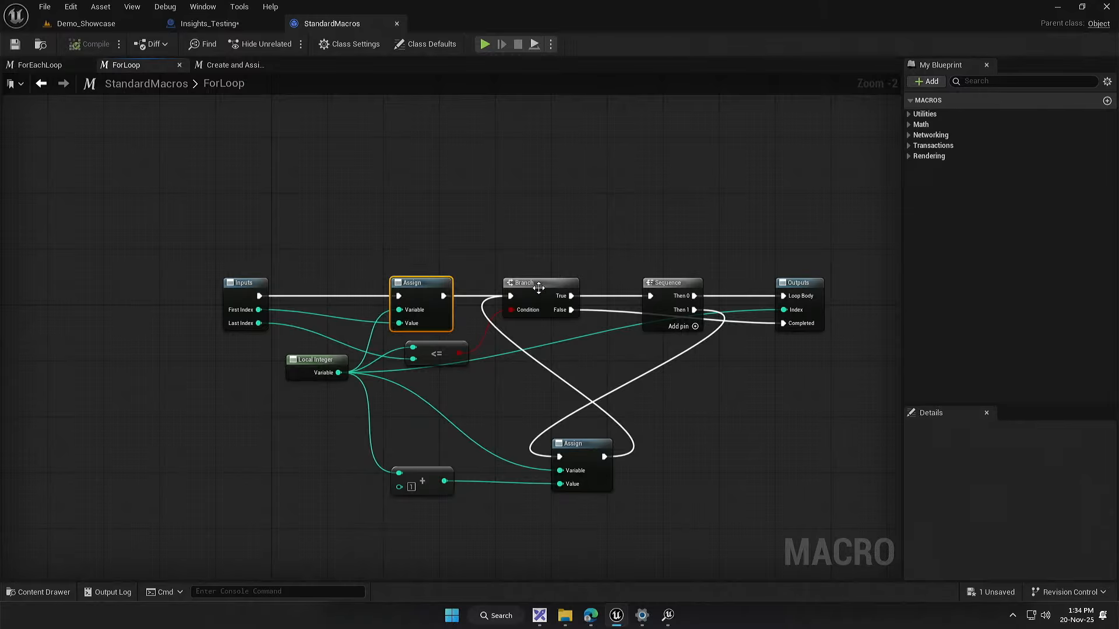
pyautogui.moveTo(543, 249); pyautogui.dragTo(548, 342)
pyautogui.moveTo(684, 263); pyautogui.dragTo(635, 374)
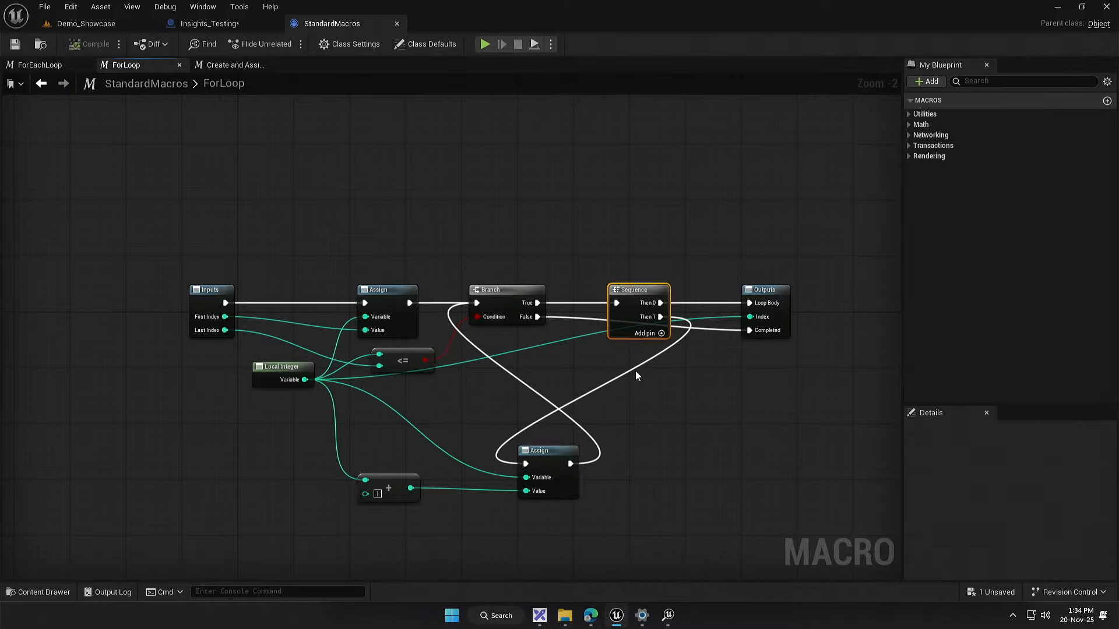
pyautogui.click(570, 228)
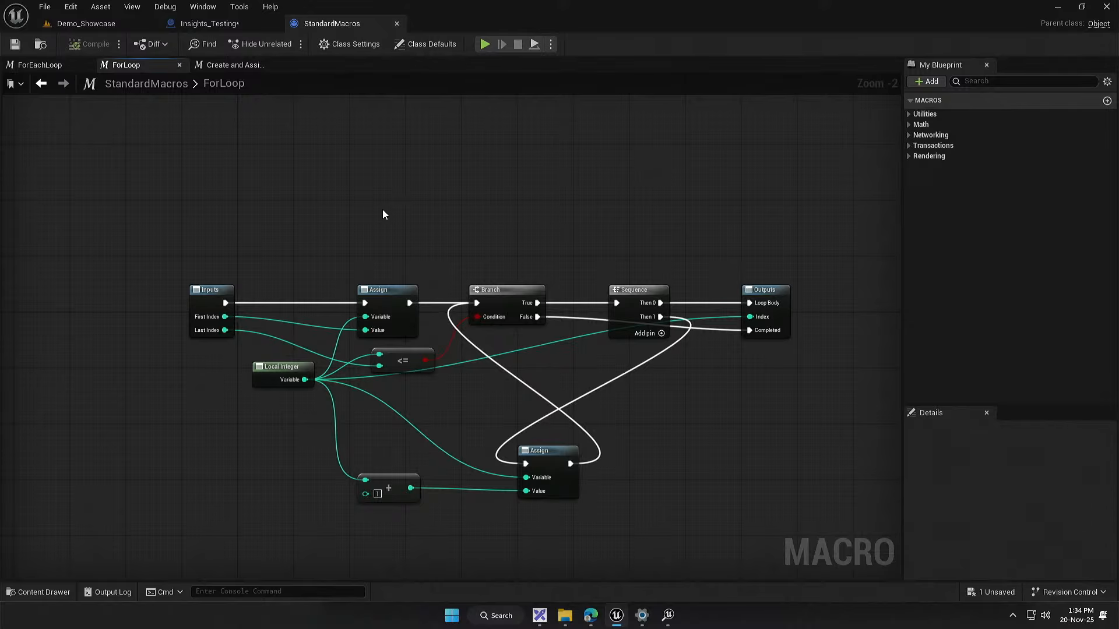
# Step: Trace the ForLoop macro's execution path from the first Assign through Branch and Sequence to Outputs
pyautogui.moveTo(382, 214); pyautogui.dragTo(387, 358)
pyautogui.moveTo(500, 247); pyautogui.dragTo(506, 328)
pyautogui.moveTo(629, 244); pyautogui.dragTo(636, 343)
pyautogui.moveTo(758, 237); pyautogui.dragTo(805, 412)
pyautogui.moveTo(728, 392); pyautogui.dragTo(656, 415)
pyautogui.click(761, 407)
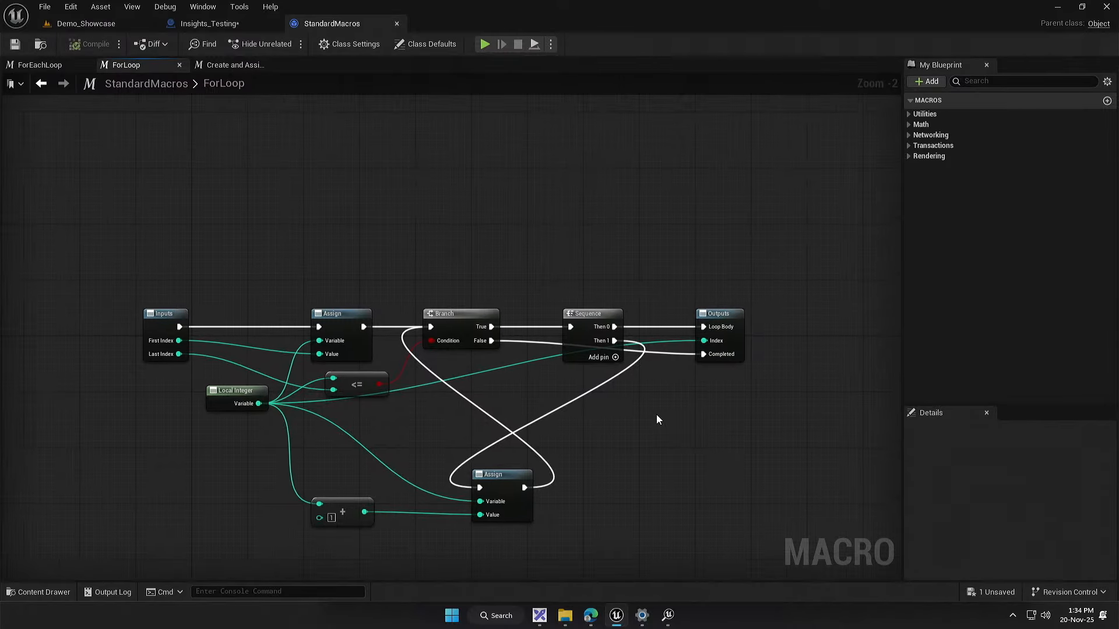
# Step: Return to the Insights_Testing event graph and compare the two For Loop nodes in the Thingy chain
pyautogui.click(207, 23)
pyautogui.moveTo(460, 265); pyautogui.dragTo(582, 352)
pyautogui.click(495, 256)
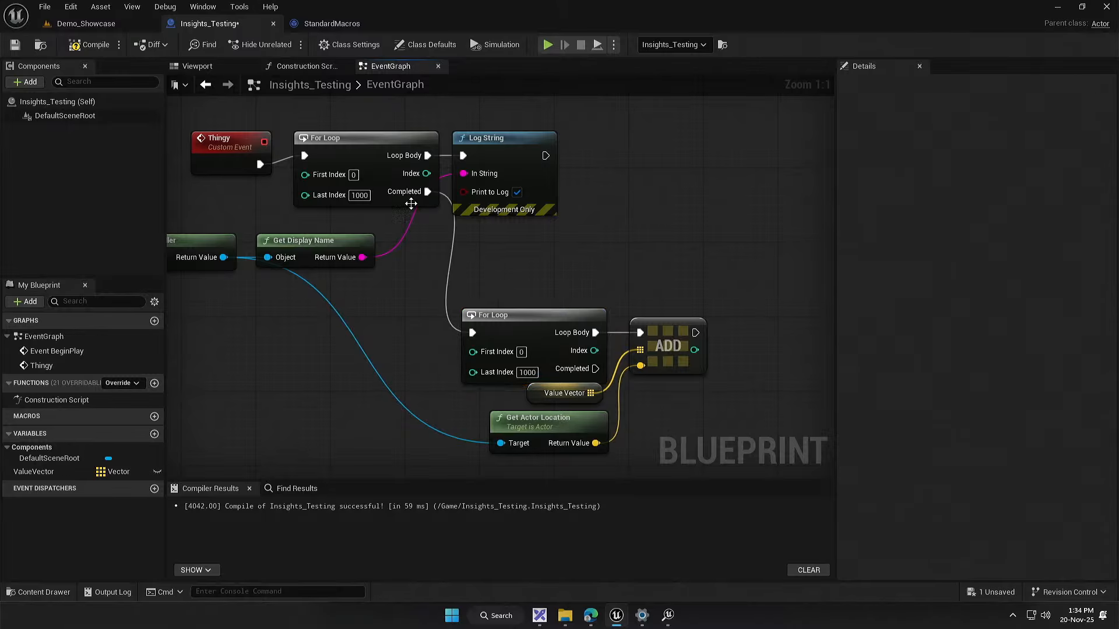
pyautogui.click(377, 152)
pyautogui.click(533, 329)
pyautogui.click(358, 143)
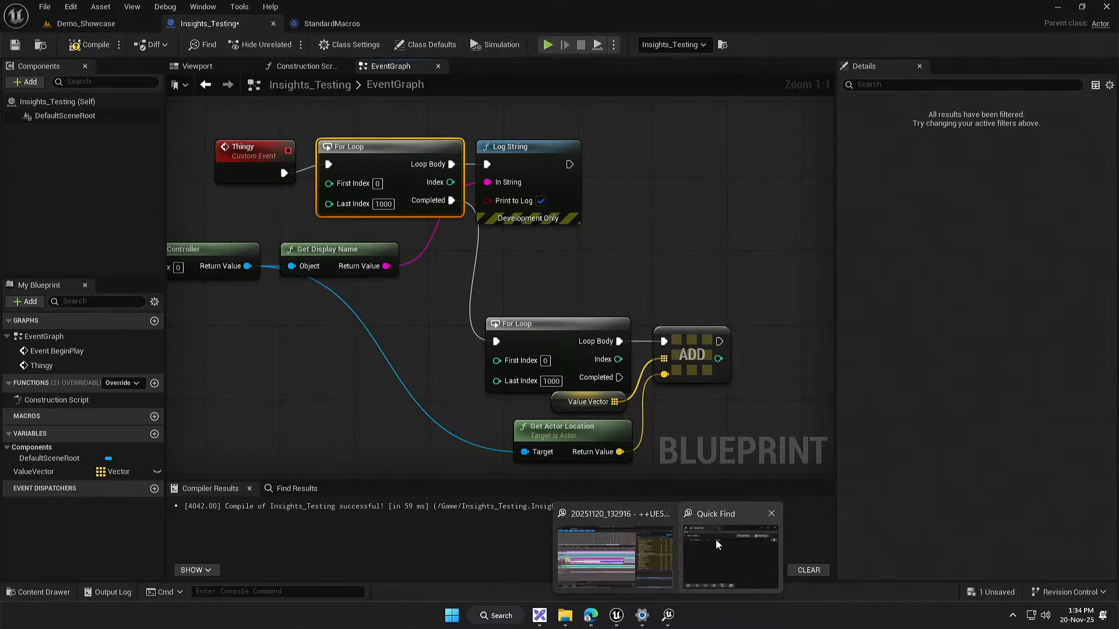
# Step: Switch to Unreal Insights, search the trace with Quick Find for the timer name ForLoop, and close the Message Log
pyautogui.click(725, 551)
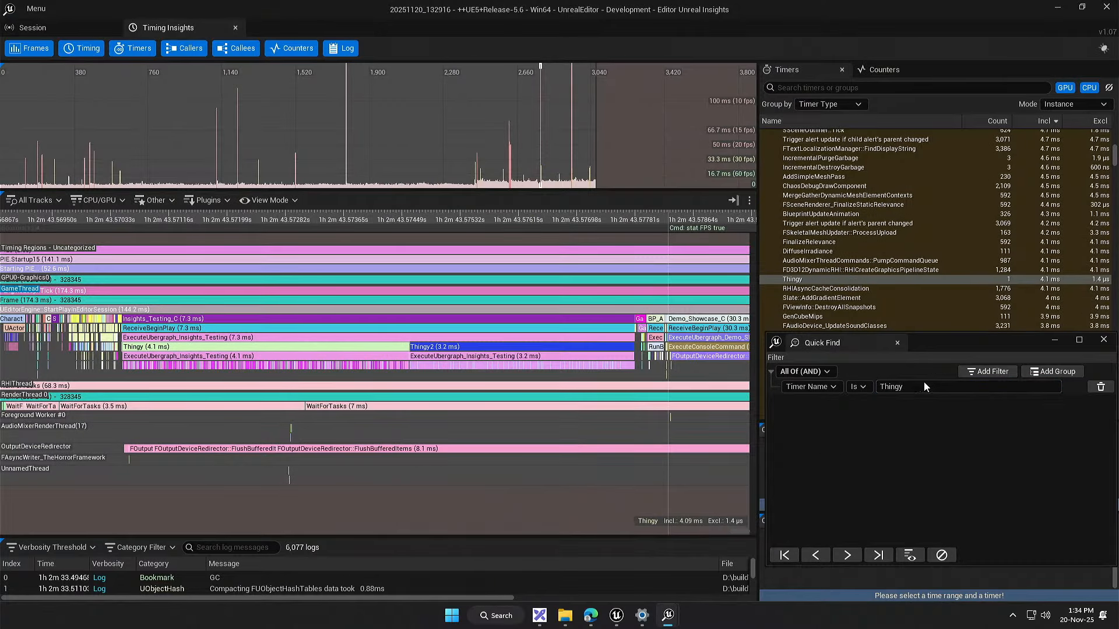
pyautogui.click(909, 387)
pyautogui.write('ForLoo')
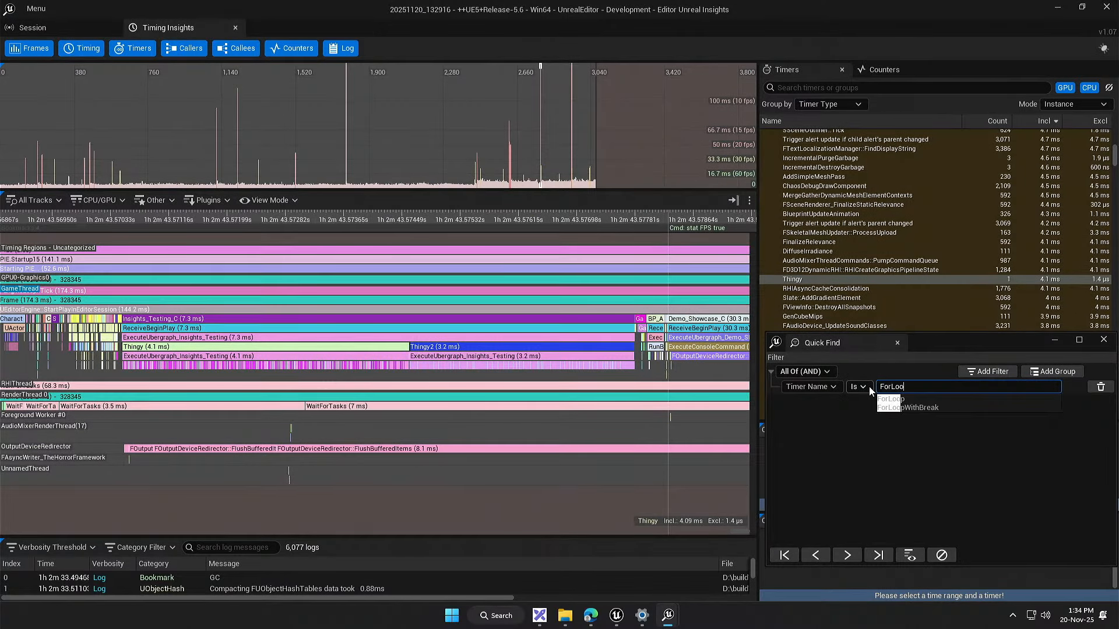
pyautogui.click(902, 399)
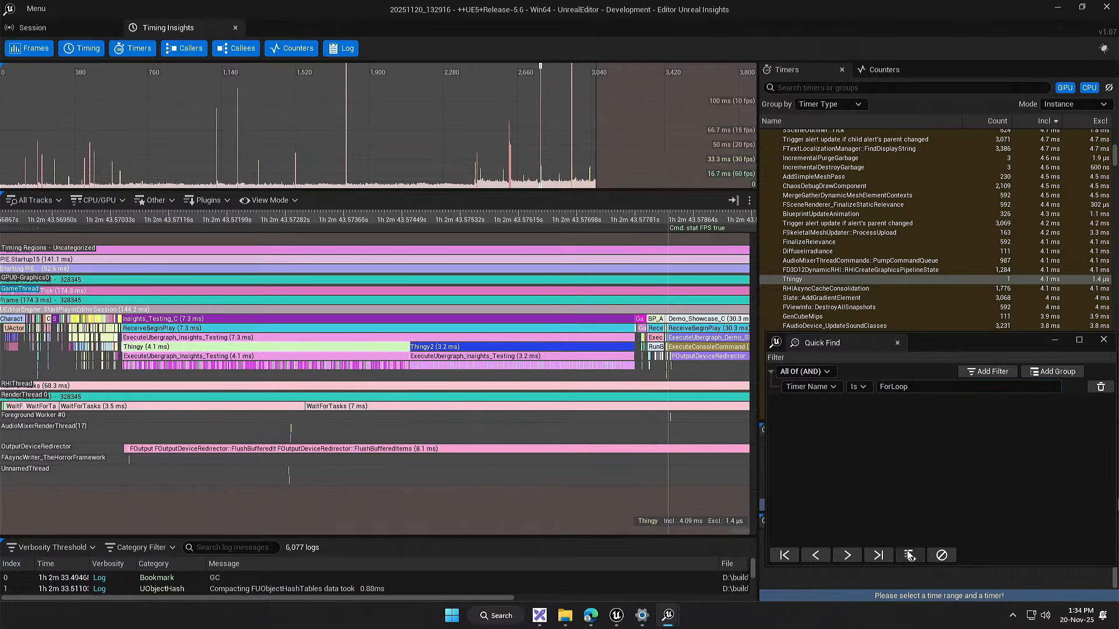
pyautogui.click(1029, 562)
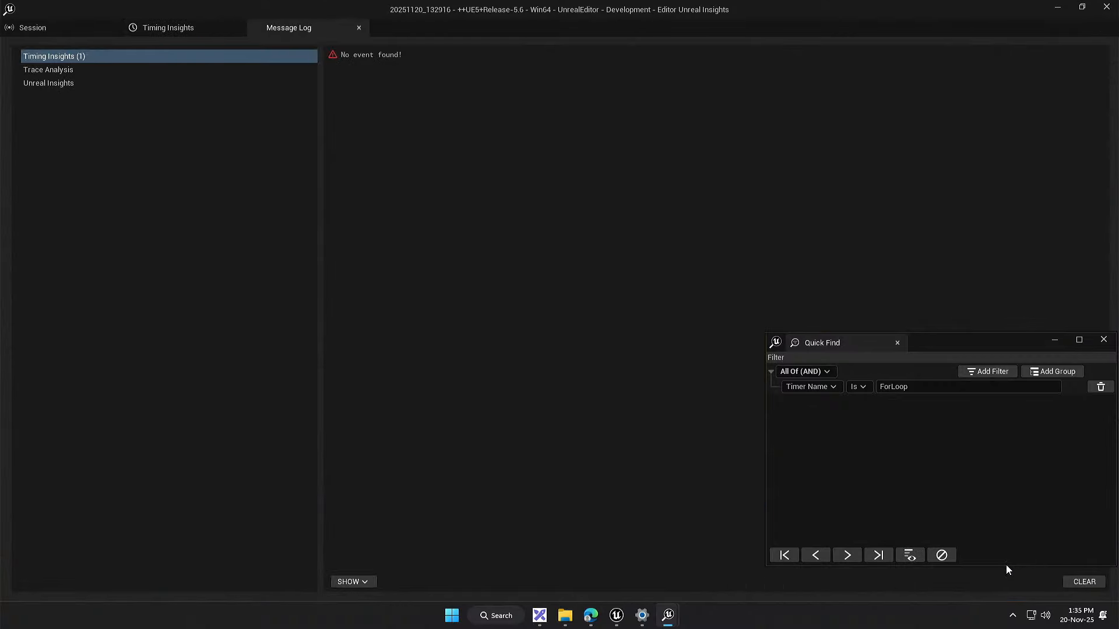
pyautogui.click(359, 28)
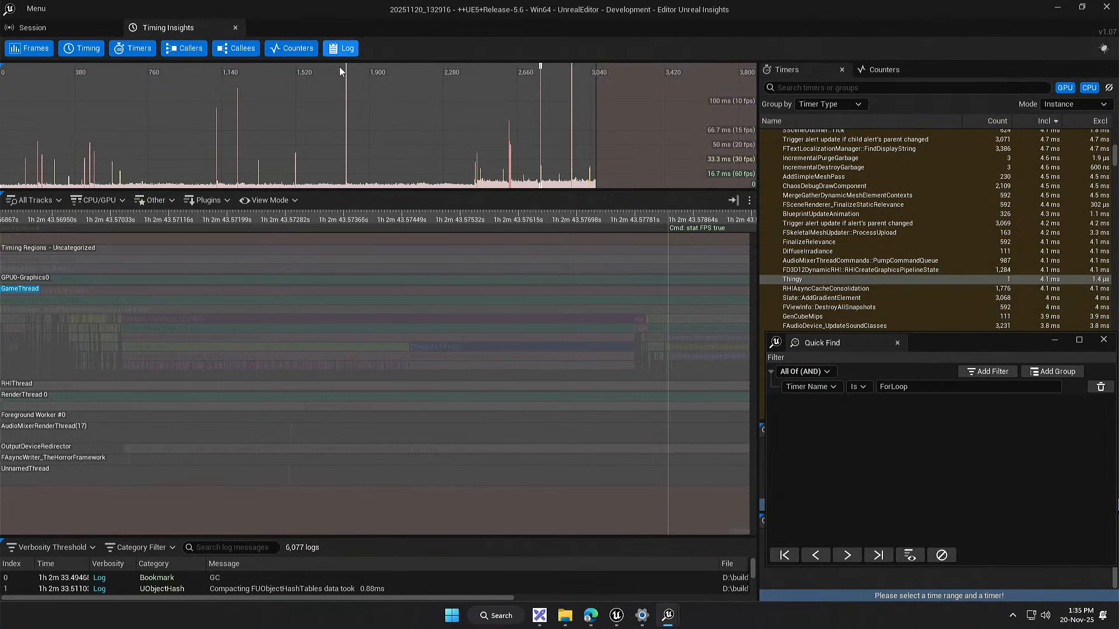
# Step: Clear the ForLoop highlight in Quick Find, search the Timers list for ForLoop, and reset that search
pyautogui.click(816, 555)
pyautogui.click(979, 562)
pyautogui.click(944, 558)
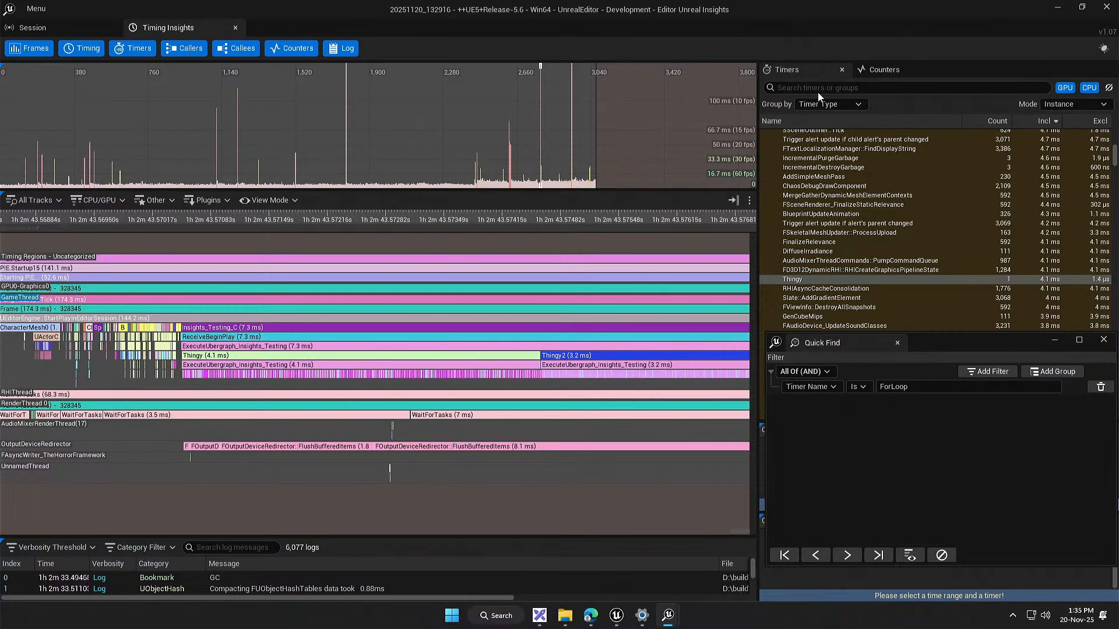
pyautogui.click(819, 89)
pyautogui.write('ForLoop')
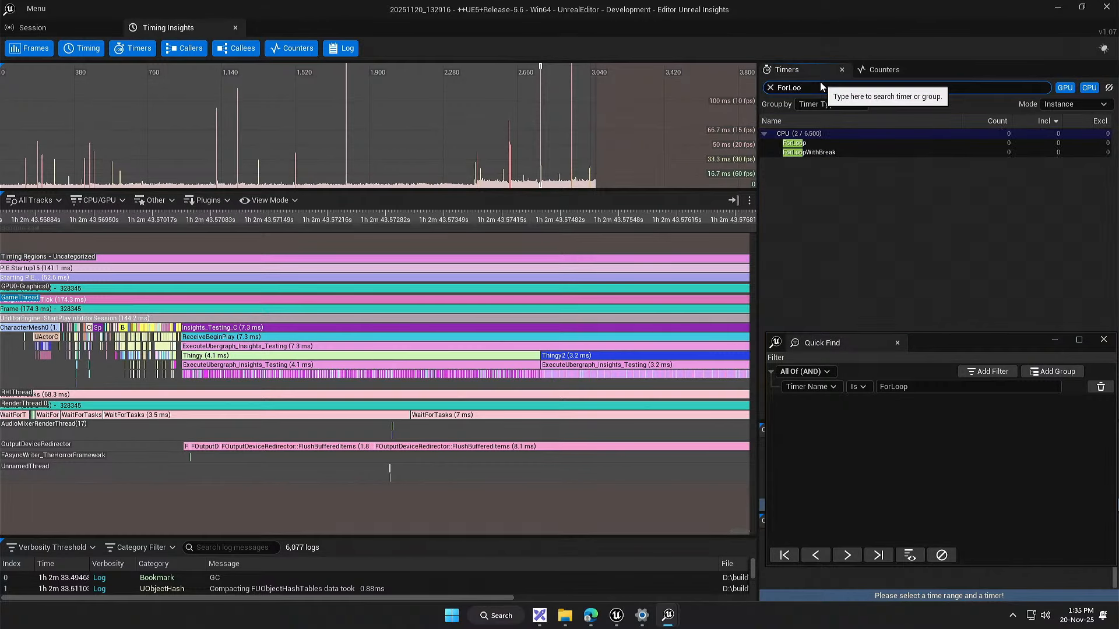
pyautogui.click(770, 87)
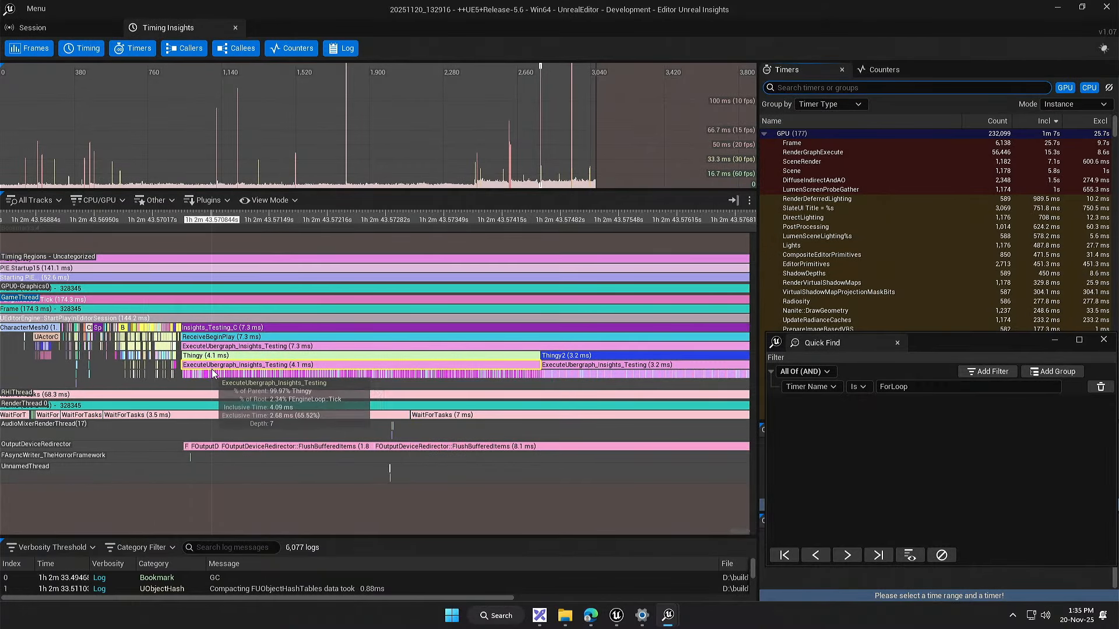
pyautogui.scroll(1, 212, 369)
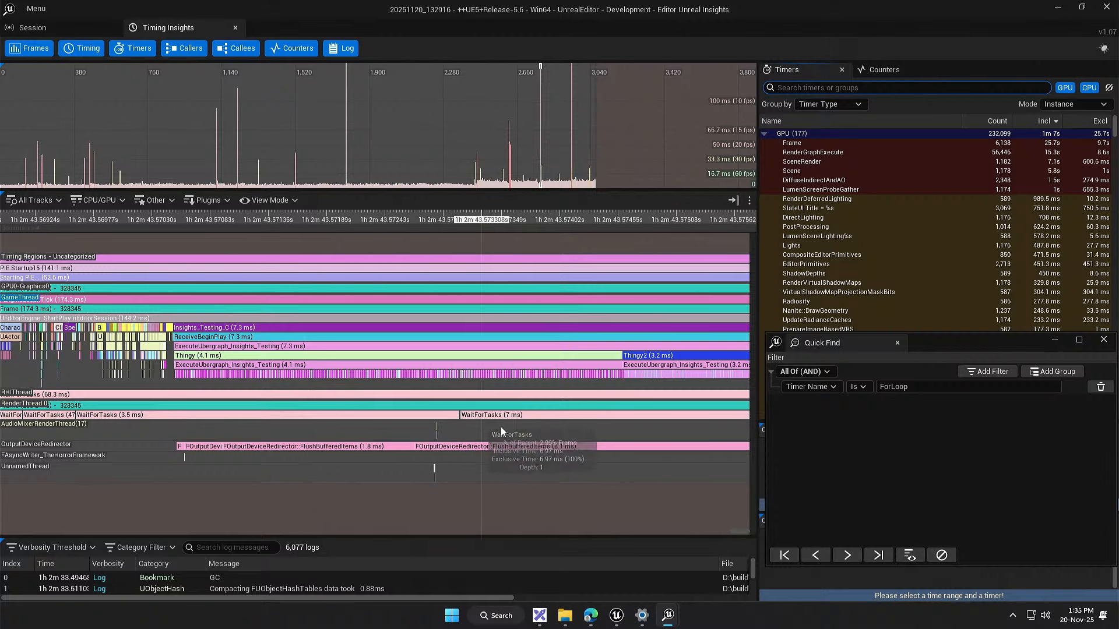
# Step: Switch to the Insights_Testing event graph in Unreal Editor and examine both For Loop nodes in the Thingy chain
pyautogui.click(617, 615)
pyautogui.moveTo(396, 403); pyautogui.dragTo(437, 411)
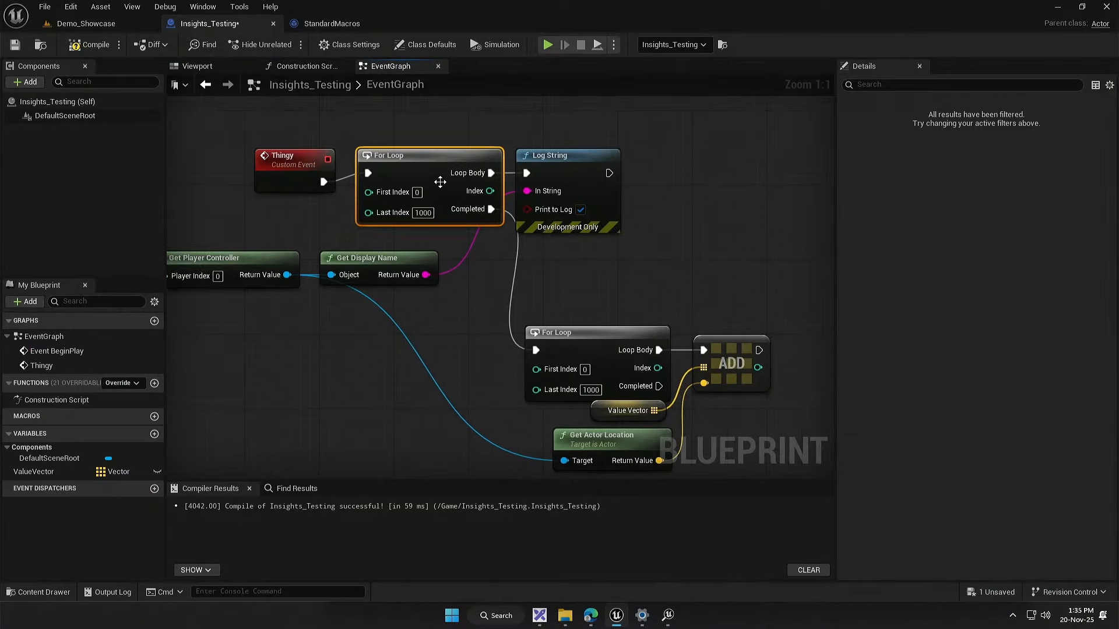
pyautogui.moveTo(444, 275); pyautogui.dragTo(464, 327)
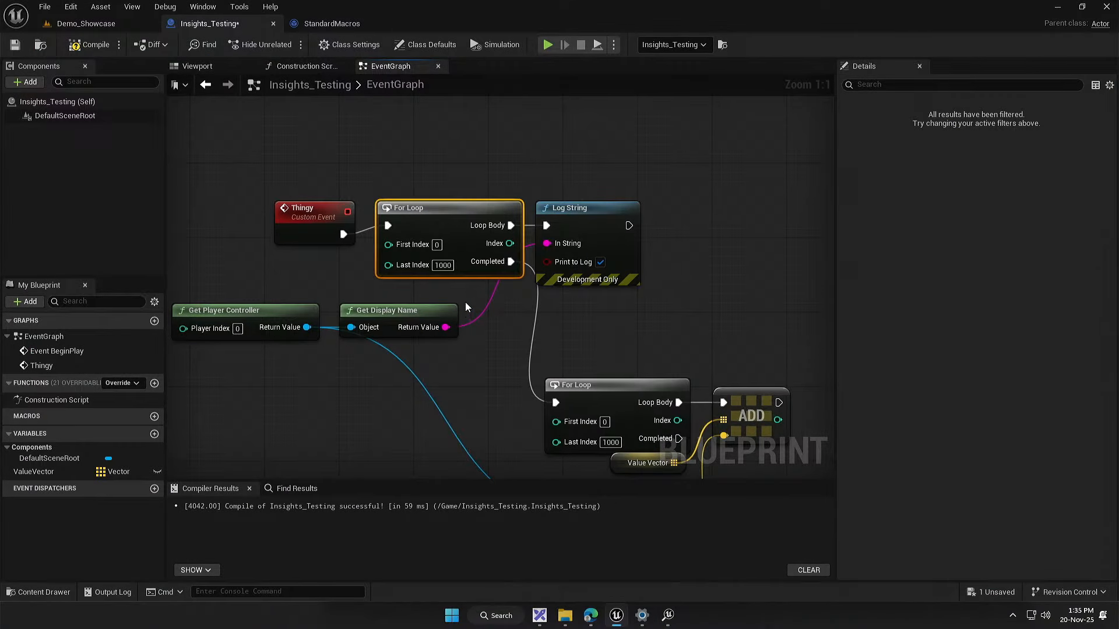
pyautogui.moveTo(454, 223); pyautogui.dragTo(474, 257)
pyautogui.moveTo(526, 346)
pyautogui.mouseDown()
pyautogui.moveTo(429, 258)
pyautogui.moveTo(543, 347)
pyautogui.mouseUp()
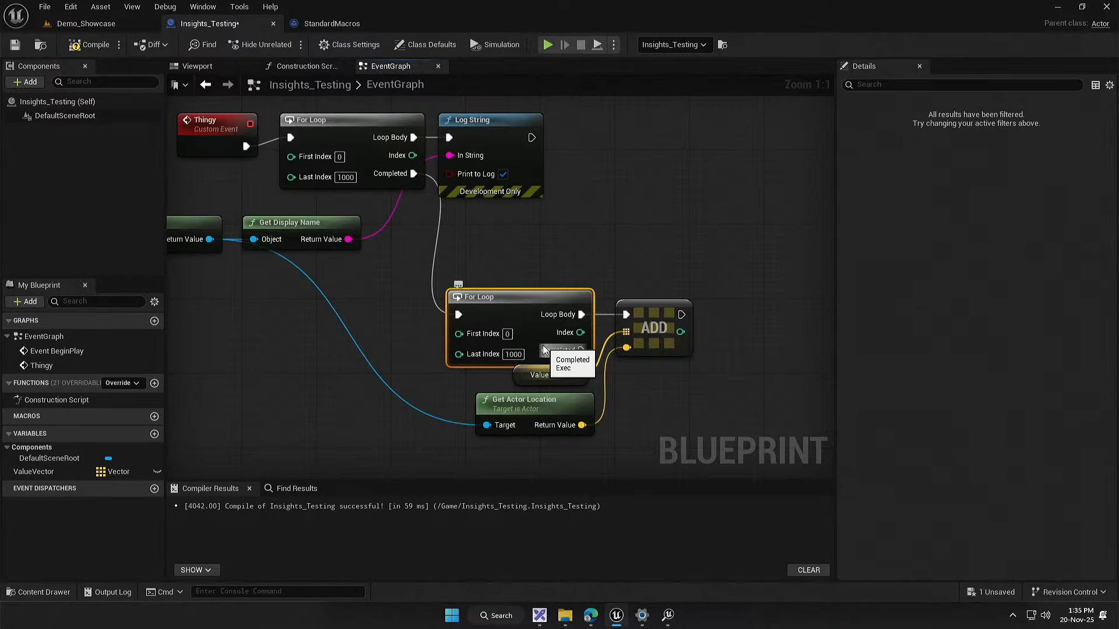
pyautogui.click(424, 327)
pyautogui.moveTo(424, 326); pyautogui.dragTo(432, 343)
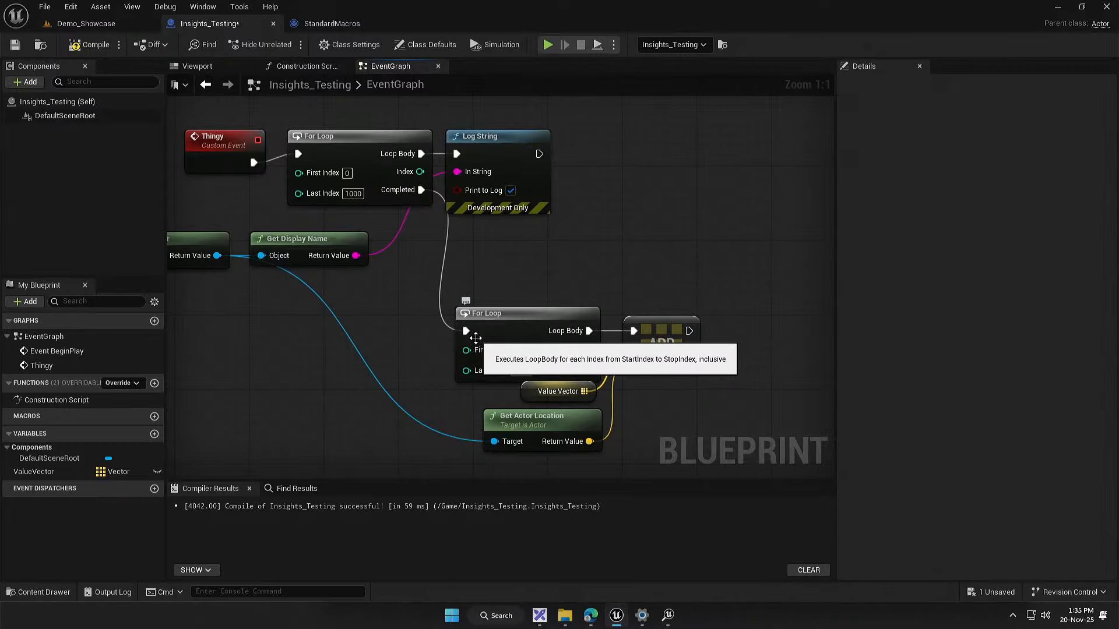
pyautogui.moveTo(423, 272); pyautogui.dragTo(585, 345)
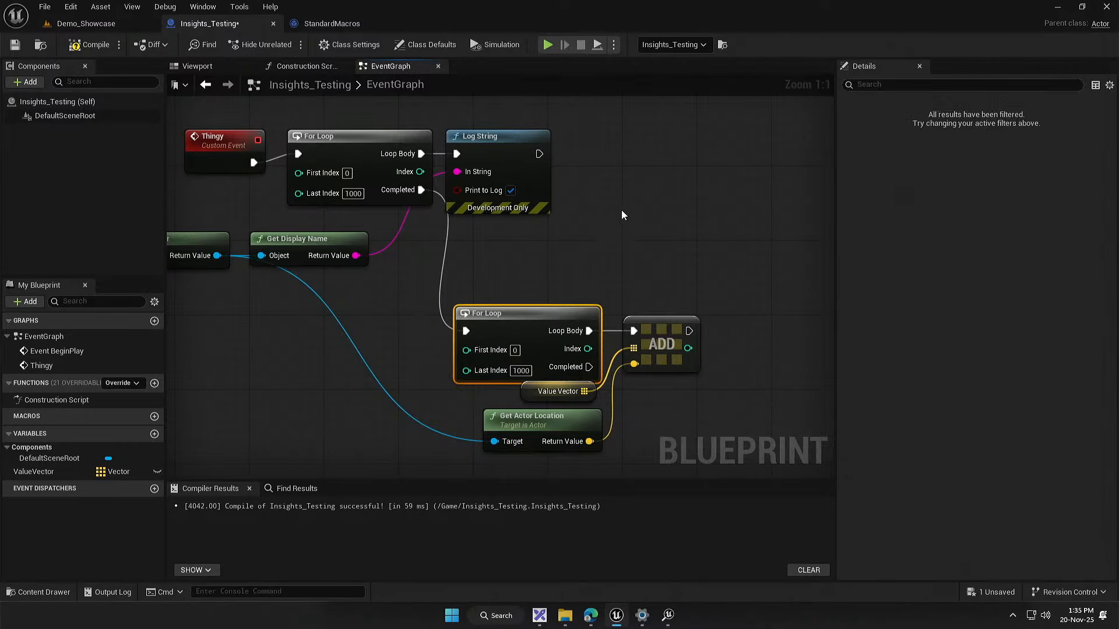
pyautogui.click(516, 239)
pyautogui.moveTo(515, 239); pyautogui.dragTo(540, 249)
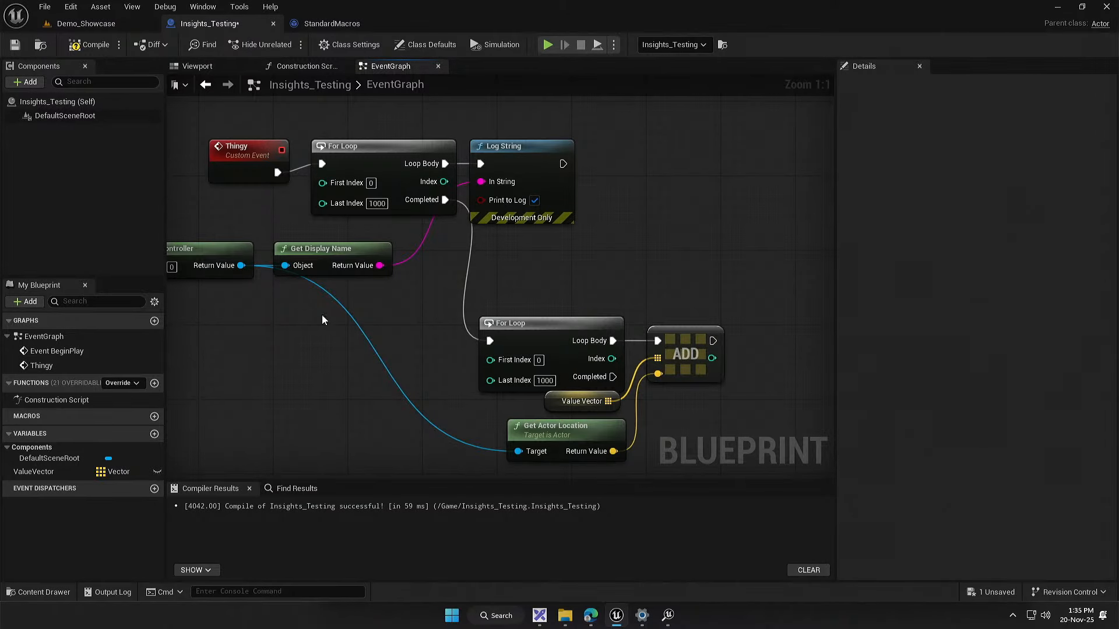
# Step: Switch to Unreal Insights, replace the Quick Find timer name with Thin, and select the Thingy event on the GameThread track
pyautogui.click(669, 616)
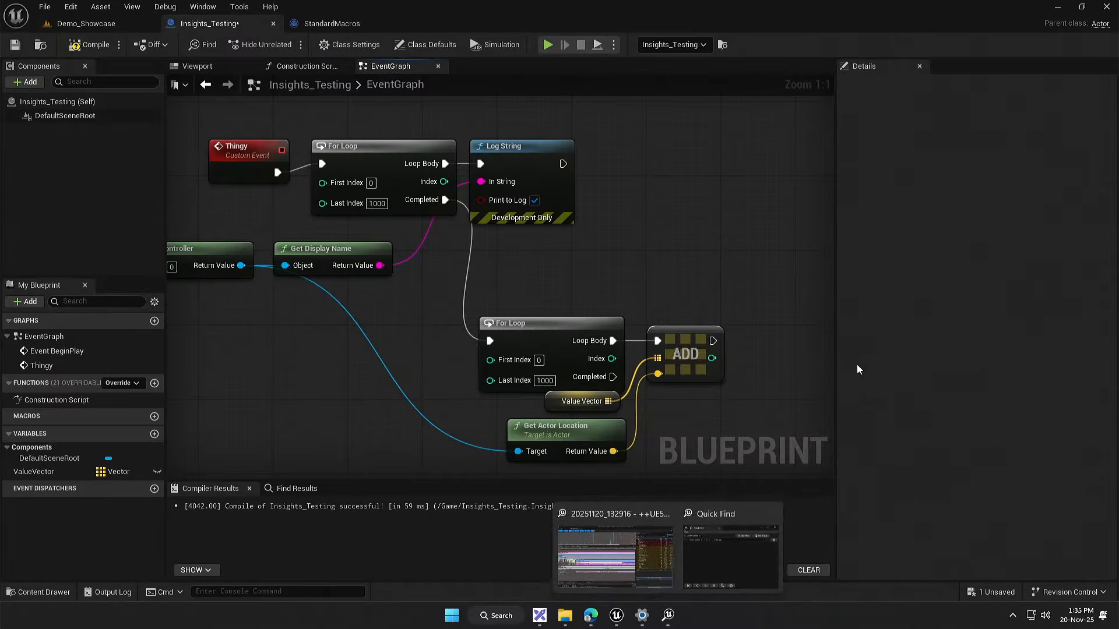
pyautogui.click(757, 547)
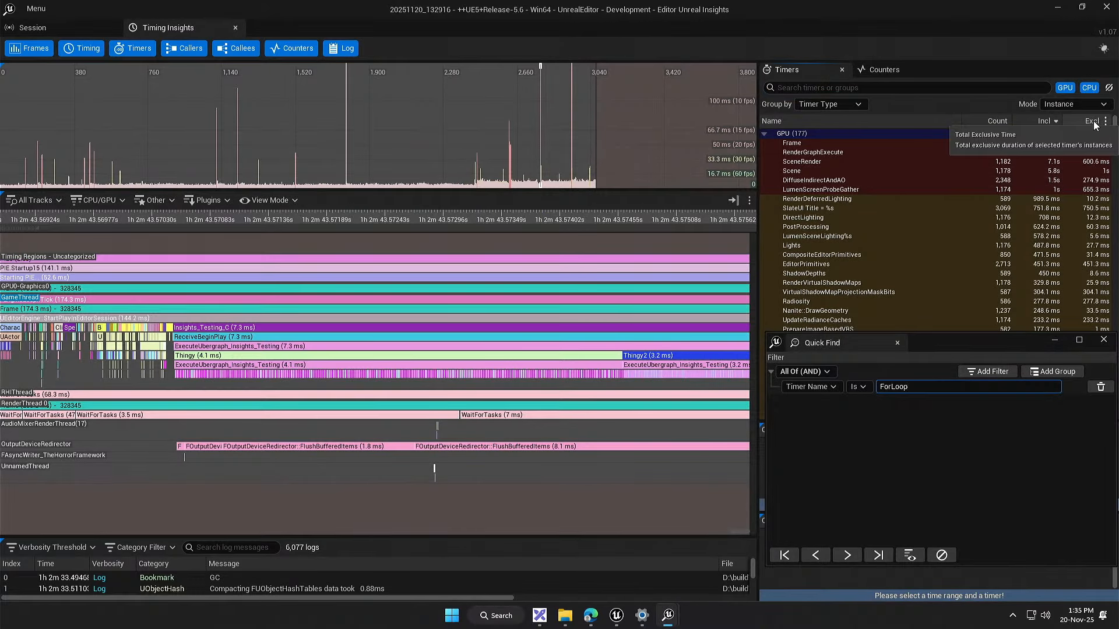
pyautogui.scroll(-3, 1044, 291)
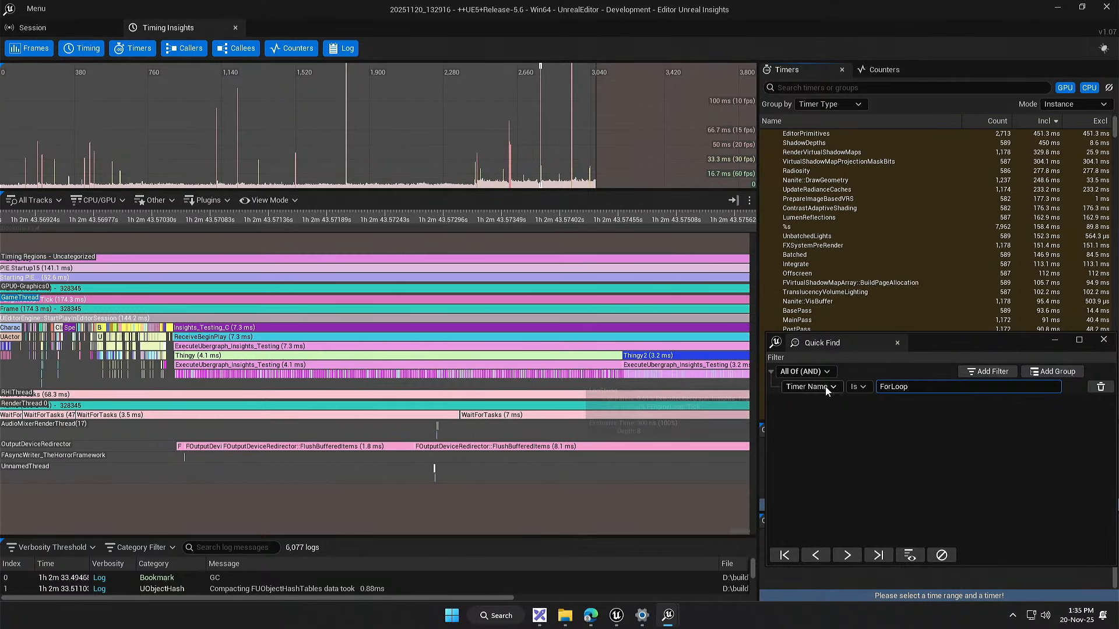
pyautogui.doubleClick(881, 389)
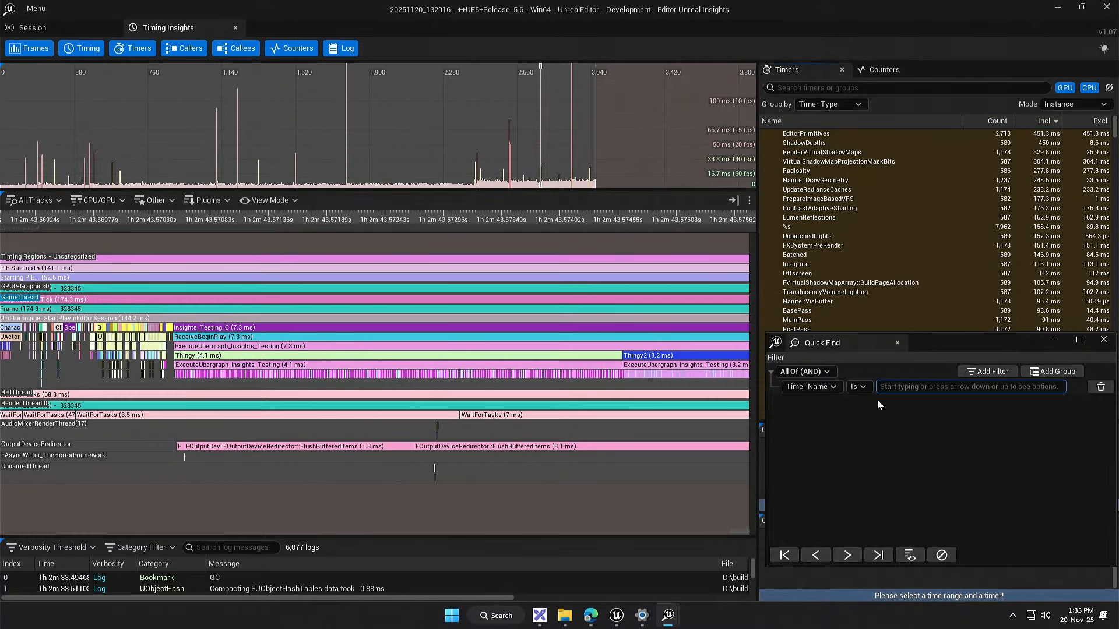
pyautogui.write('Thin')
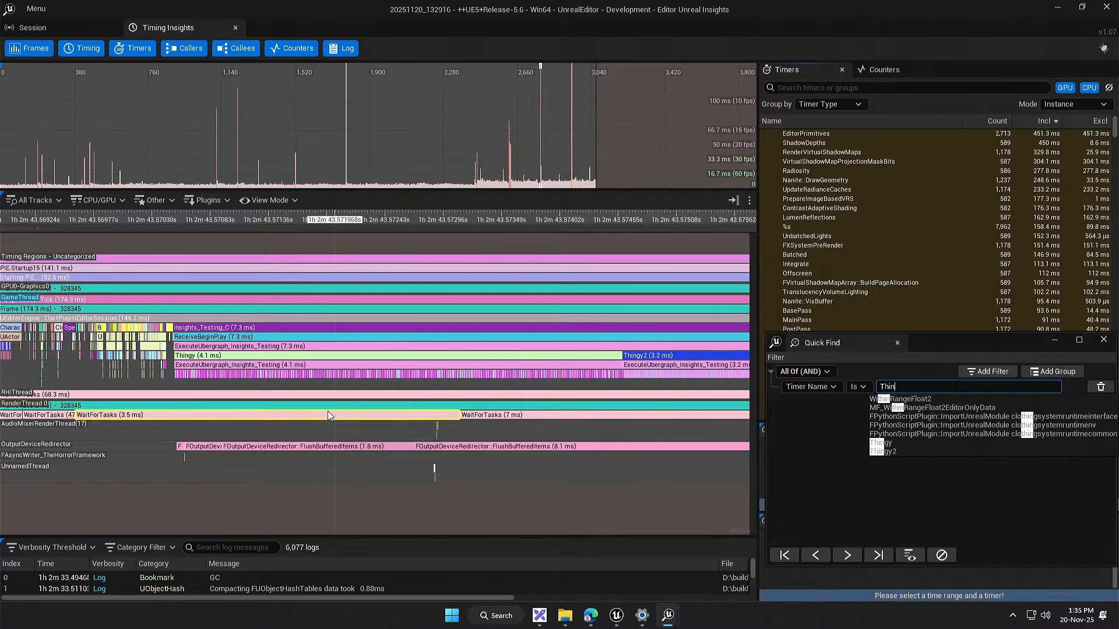
pyautogui.click(185, 356)
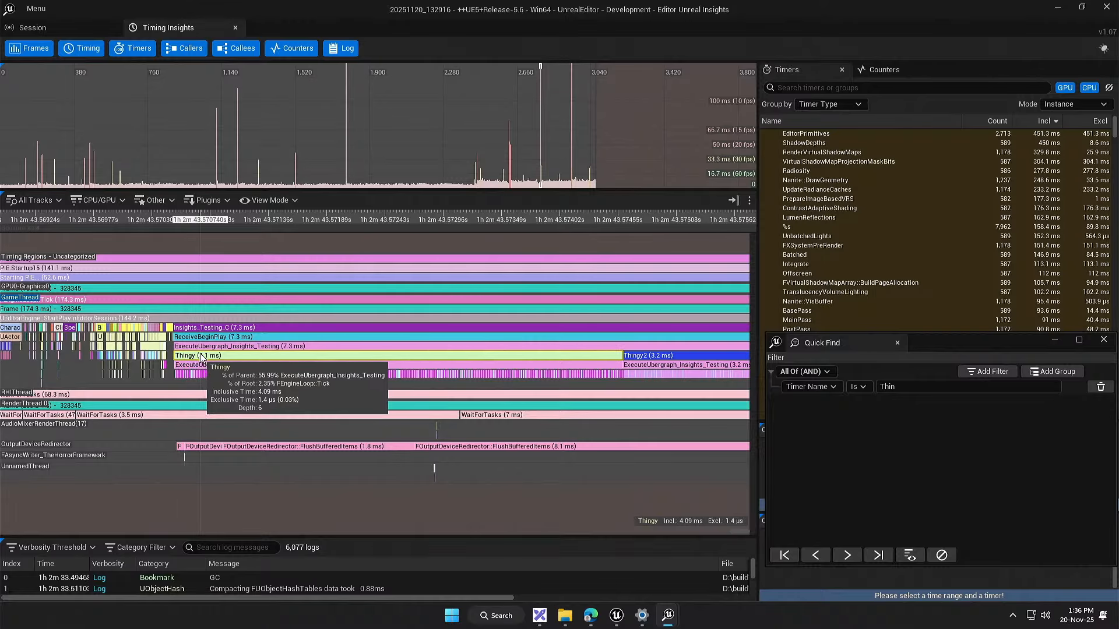
# Step: Complete the Quick Find timer name as Thingy and locate its event in the timeline
pyautogui.moveTo(959, 349); pyautogui.dragTo(950, 450)
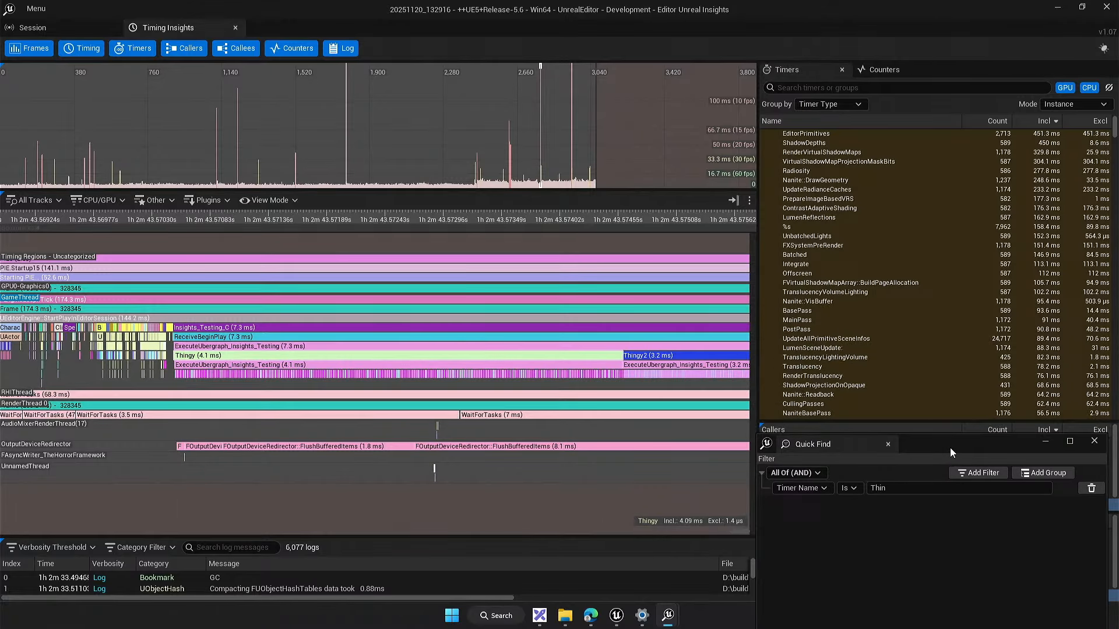
pyautogui.doubleClick(376, 321)
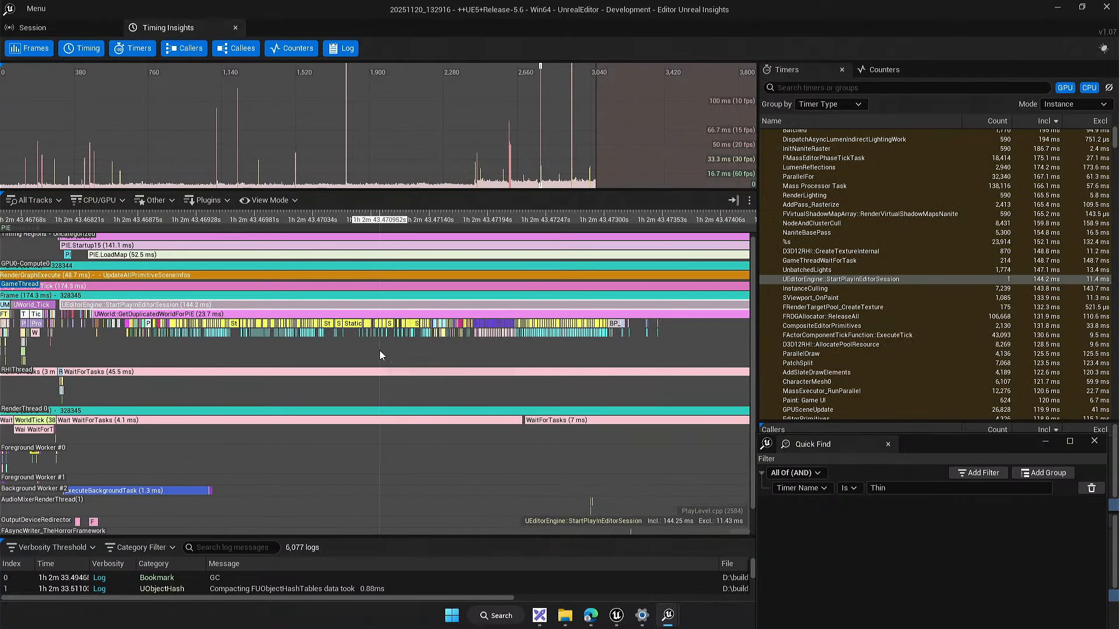
pyautogui.click(887, 486)
pyautogui.moveTo(917, 450); pyautogui.dragTo(919, 380)
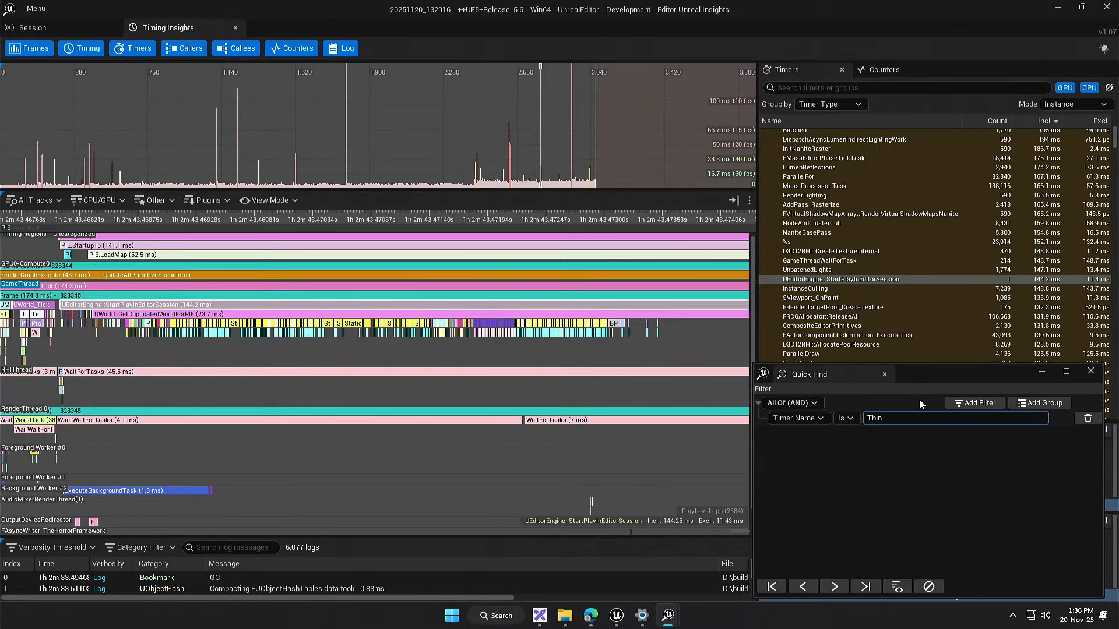
pyautogui.write('gy')
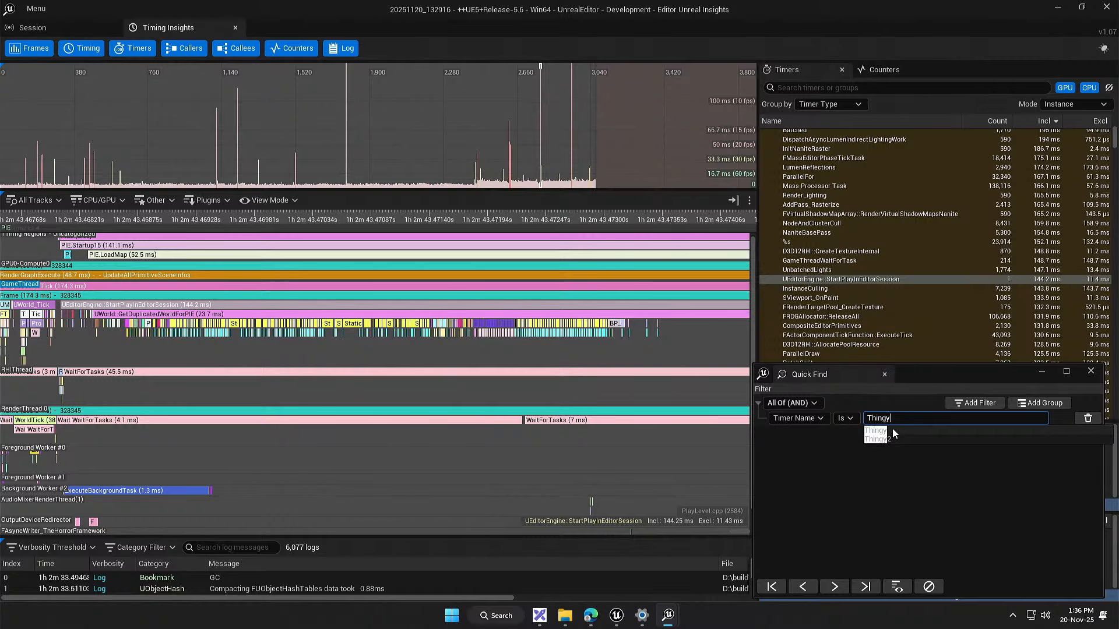
pyautogui.click(896, 585)
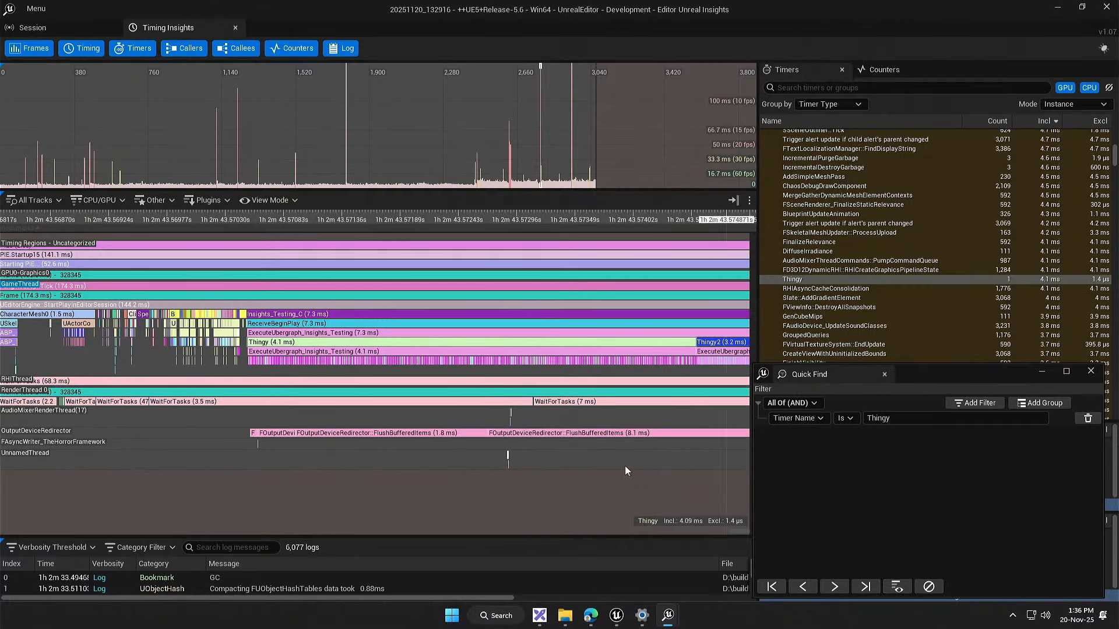
pyautogui.moveTo(456, 421); pyautogui.dragTo(413, 429)
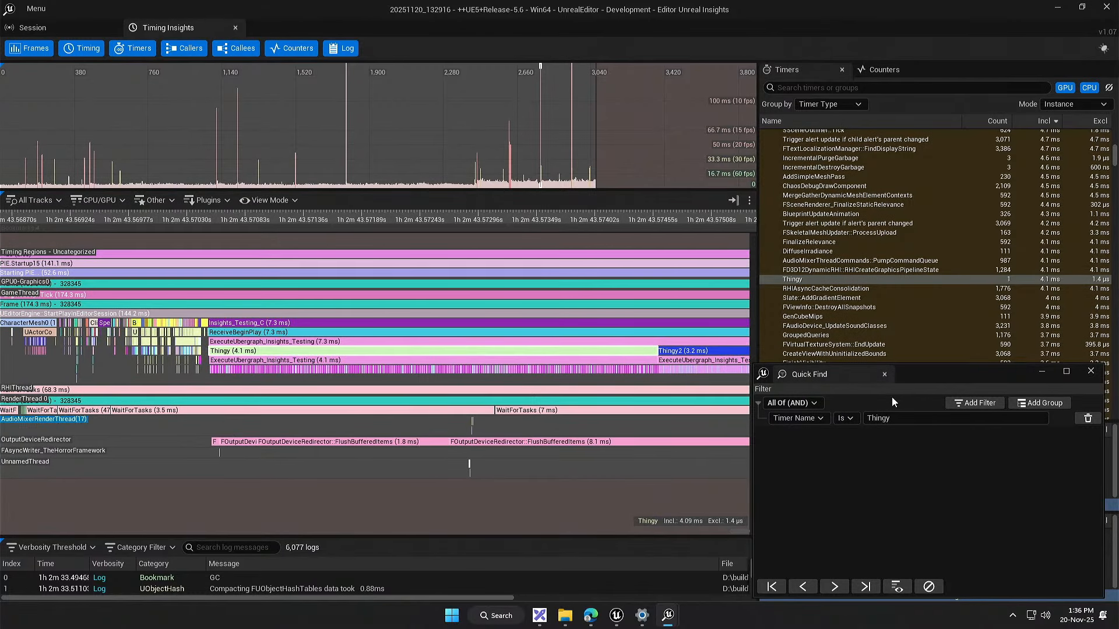
pyautogui.moveTo(939, 378); pyautogui.dragTo(944, 441)
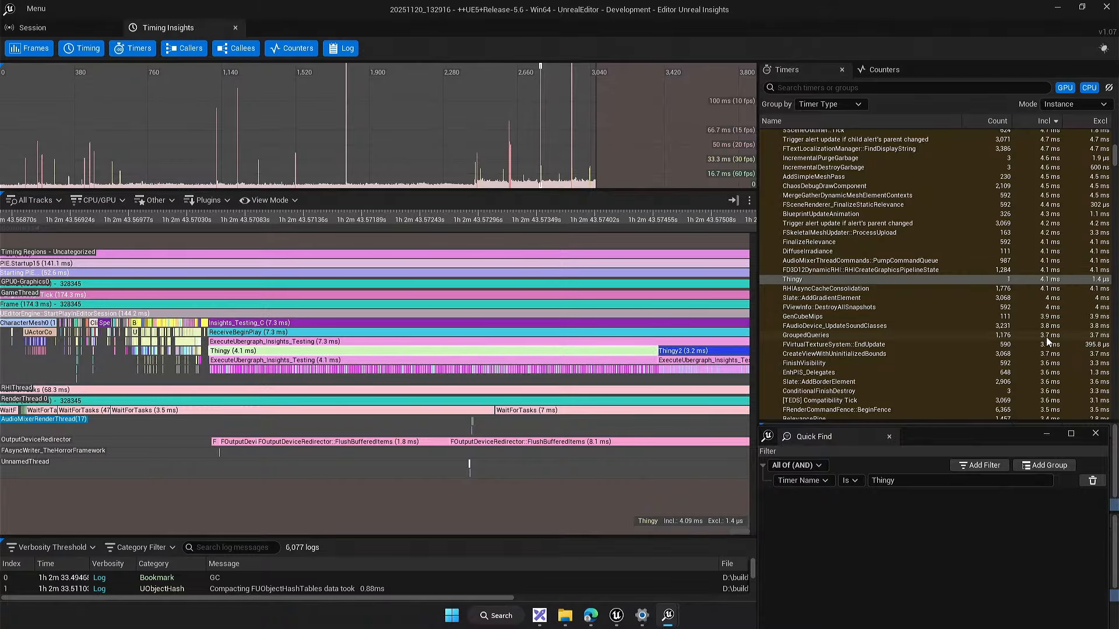
# Step: Return to the Insights_Testing event graph and move the second For Loop with its ADD, Value Vector and Get Actor Location nodes beneath Log String
pyautogui.click(1060, 12)
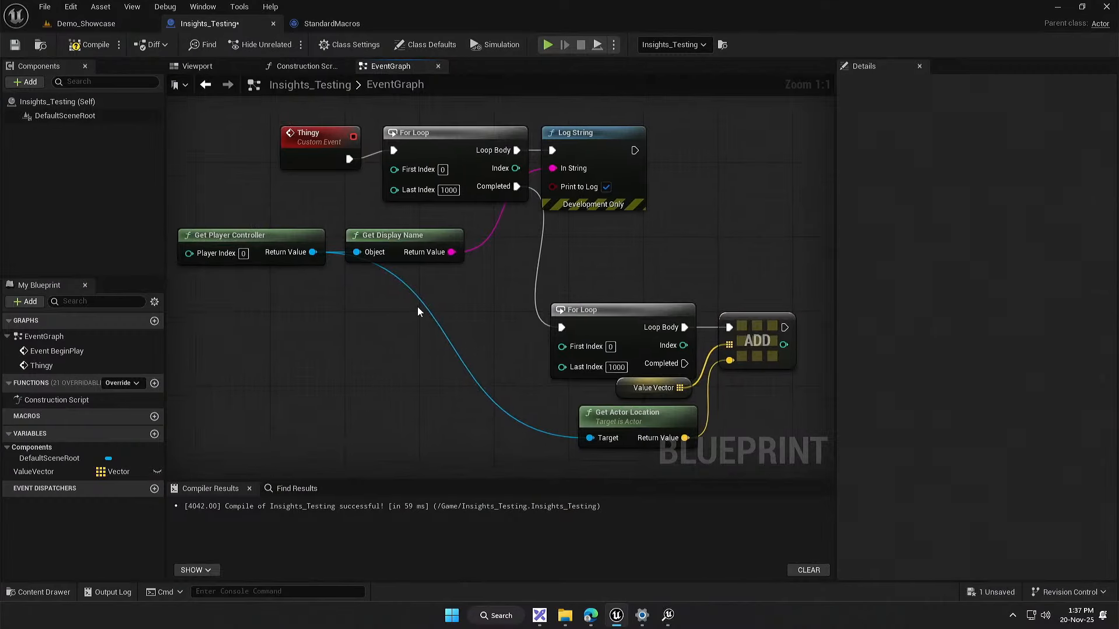
pyautogui.moveTo(420, 296); pyautogui.dragTo(780, 402)
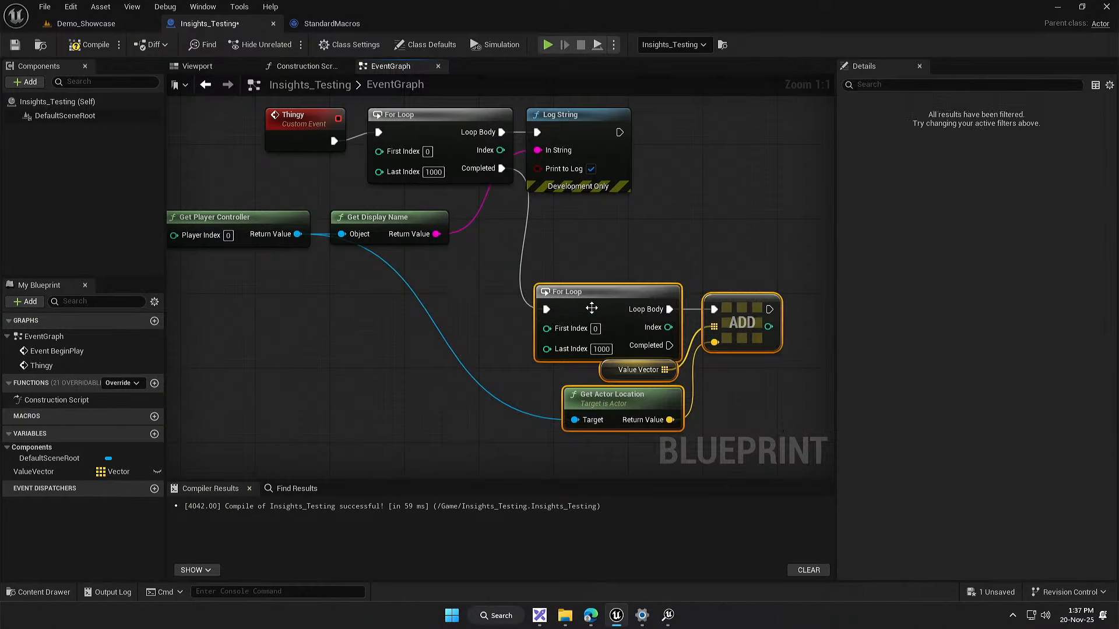
pyautogui.moveTo(590, 308); pyautogui.dragTo(582, 224)
pyautogui.click(513, 336)
pyautogui.moveTo(513, 338); pyautogui.dragTo(457, 383)
# Step: Examine the second For Loop, its ADD node, and the pure nodes feeding both loops in the Thingy chain
pyautogui.click(548, 265)
pyautogui.click(687, 267)
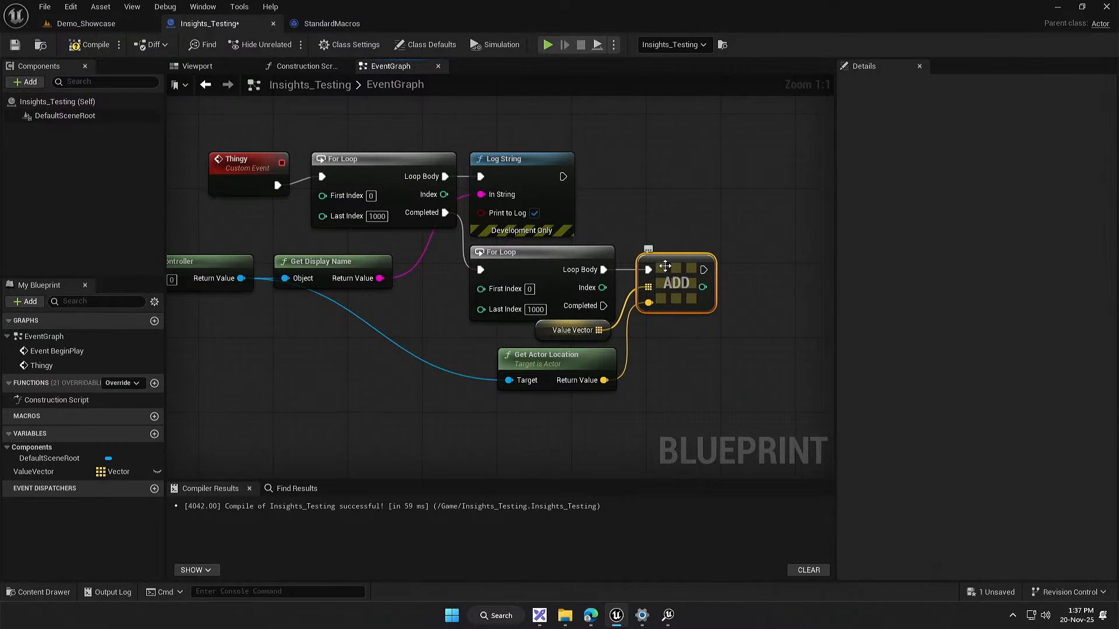
pyautogui.moveTo(711, 372); pyautogui.dragTo(670, 367)
pyautogui.scroll(-2, 657, 400)
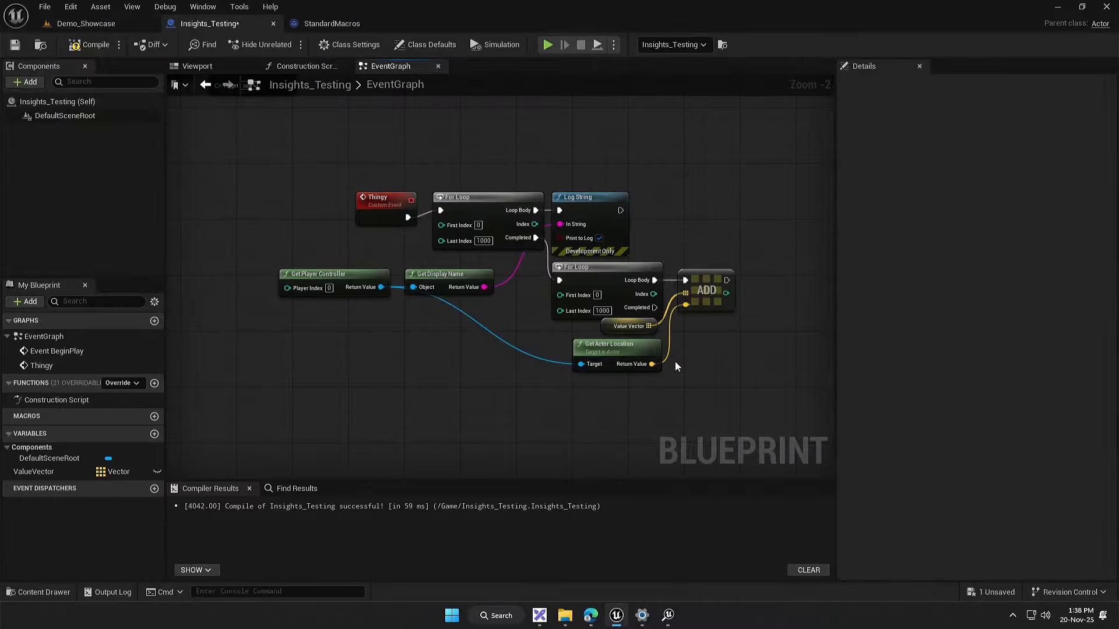
pyautogui.moveTo(521, 366); pyautogui.dragTo(557, 376)
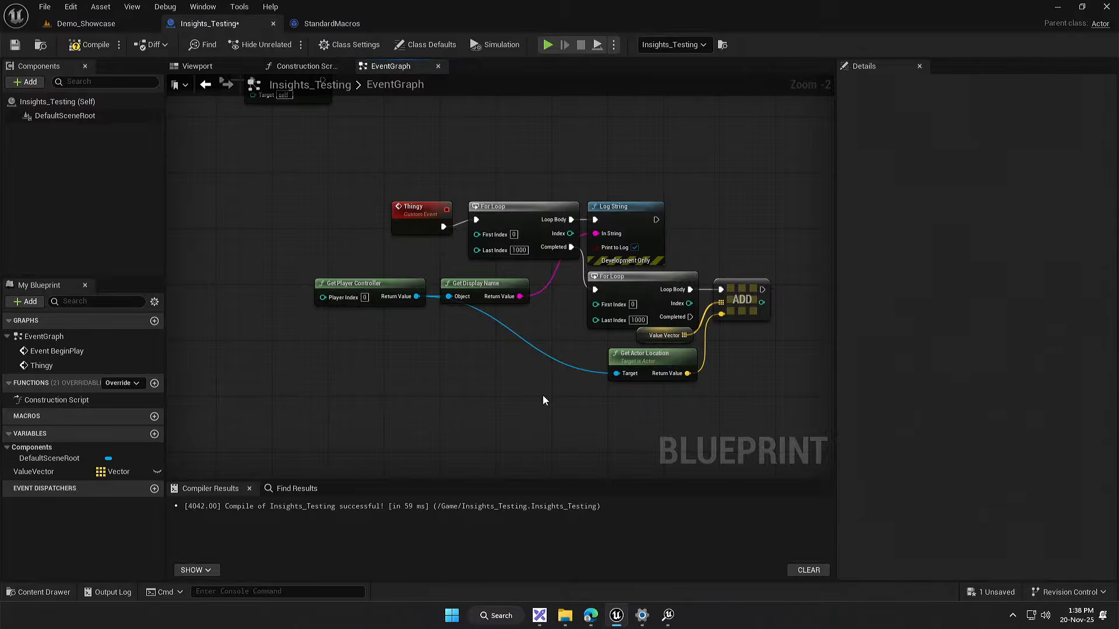
pyautogui.moveTo(543, 395); pyautogui.dragTo(558, 355)
pyautogui.scroll(-1, 594, 331)
pyautogui.scroll(3, 596, 320)
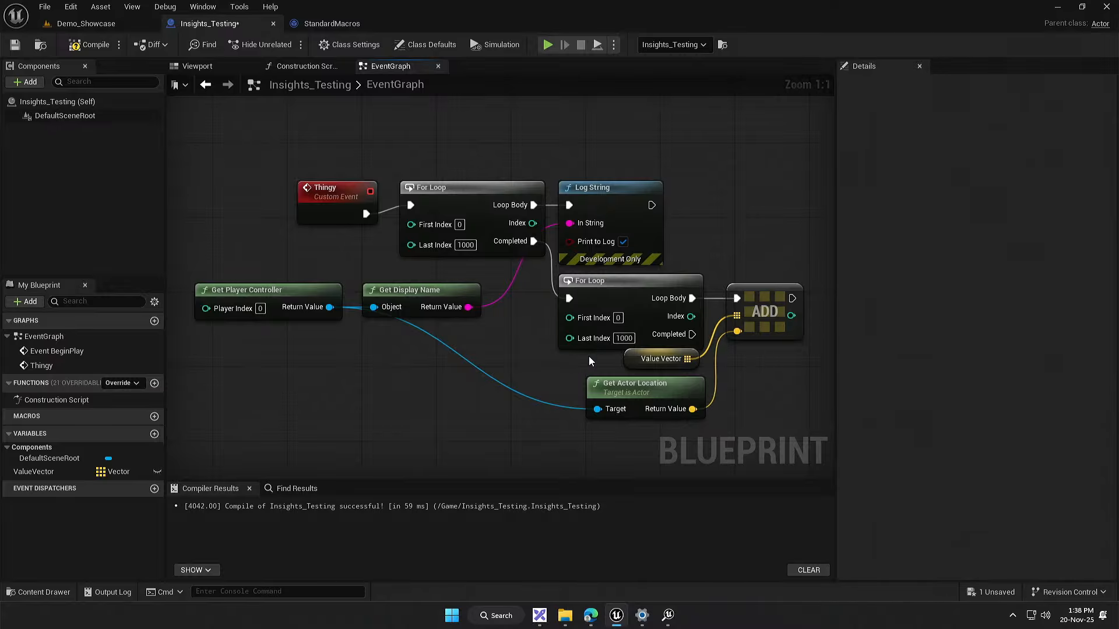
pyautogui.scroll(-2, 544, 357)
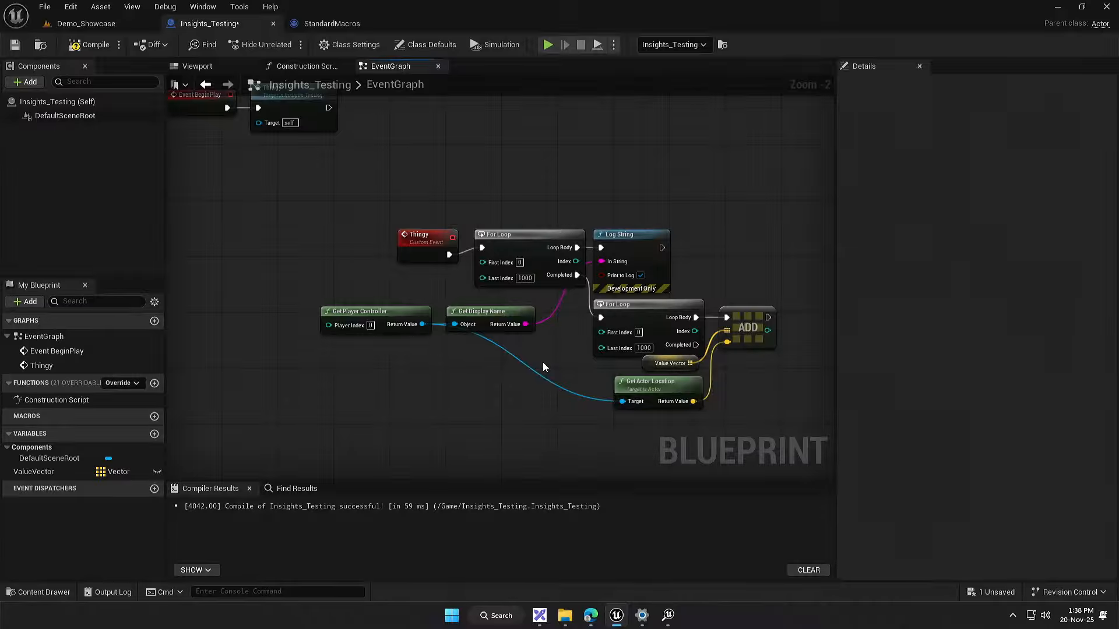
pyautogui.scroll(2, 505, 323)
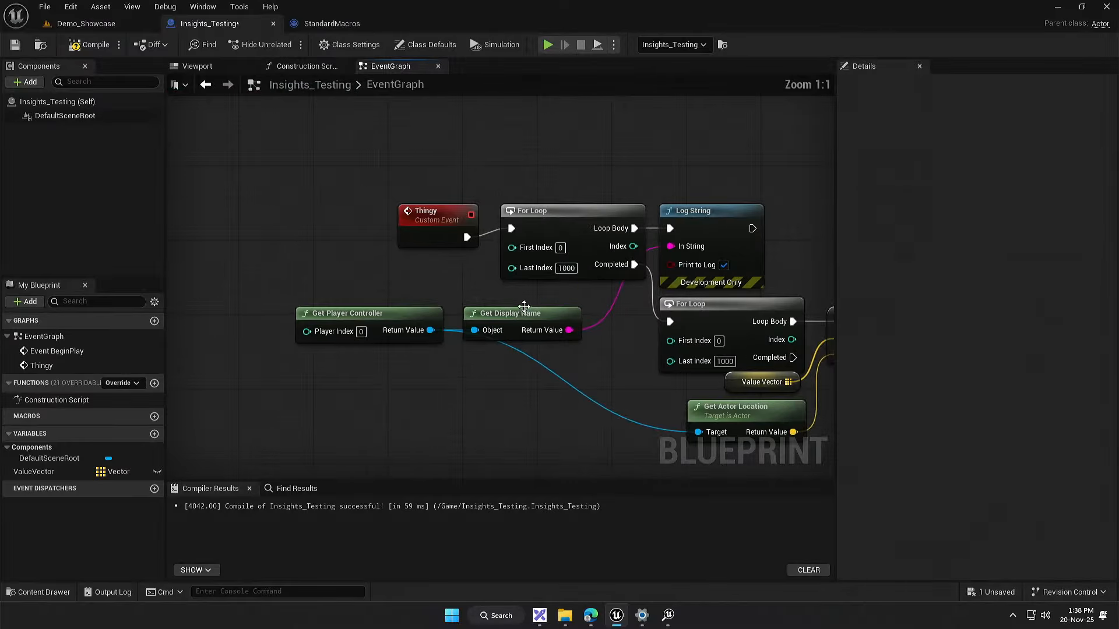
# Step: Examine the Get Display Name node and the Log String node it feeds in the first loop's body
pyautogui.click(506, 321)
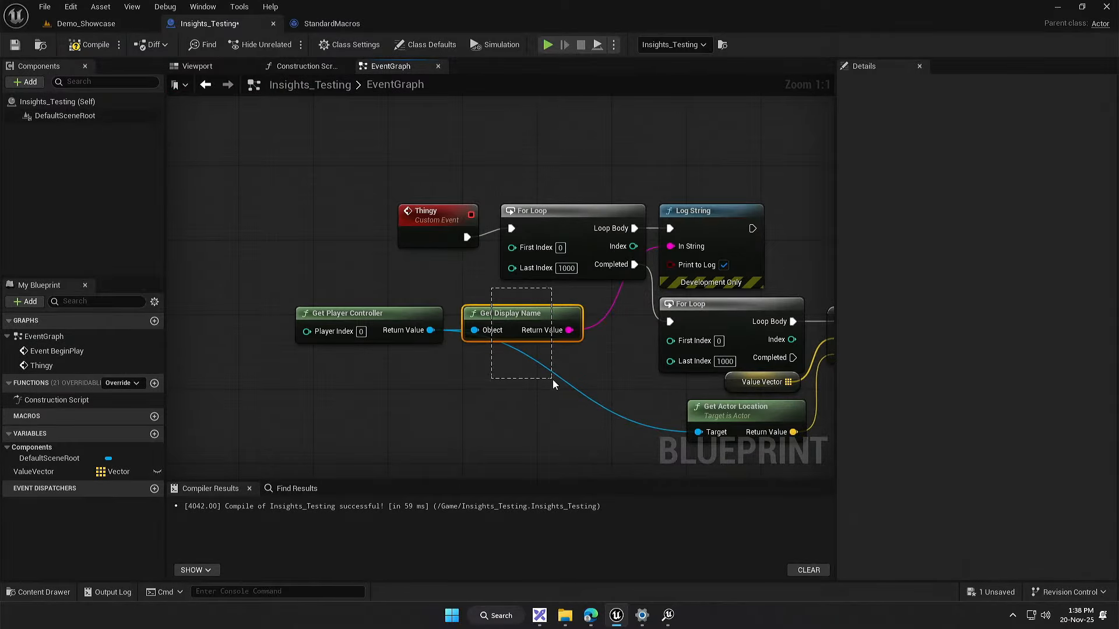
pyautogui.click(602, 408)
pyautogui.moveTo(593, 387); pyautogui.dragTo(564, 389)
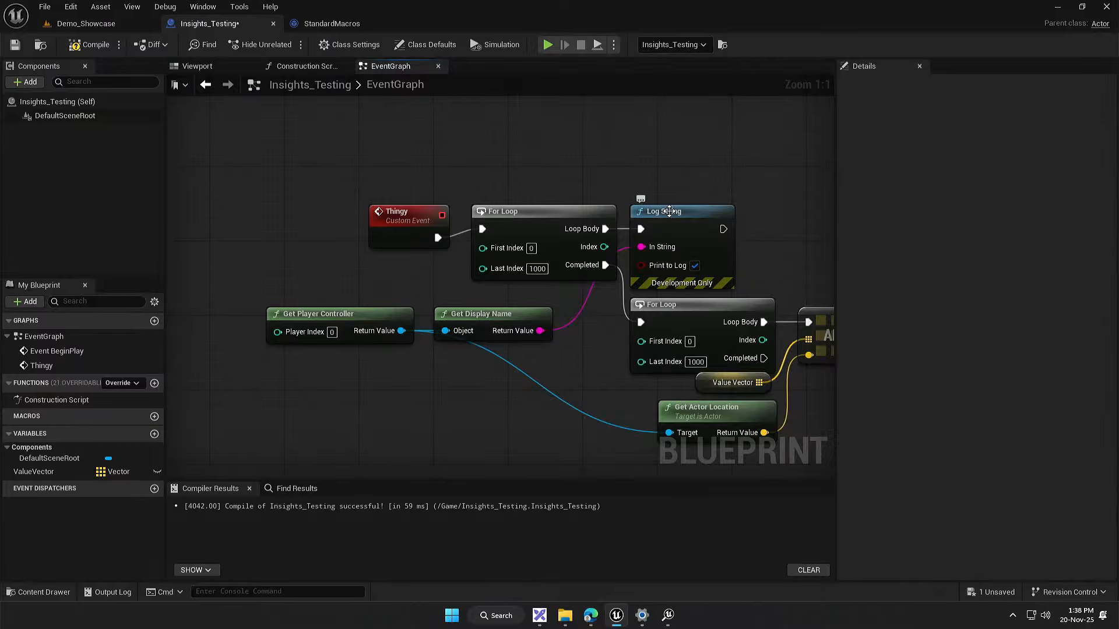
pyautogui.click(676, 231)
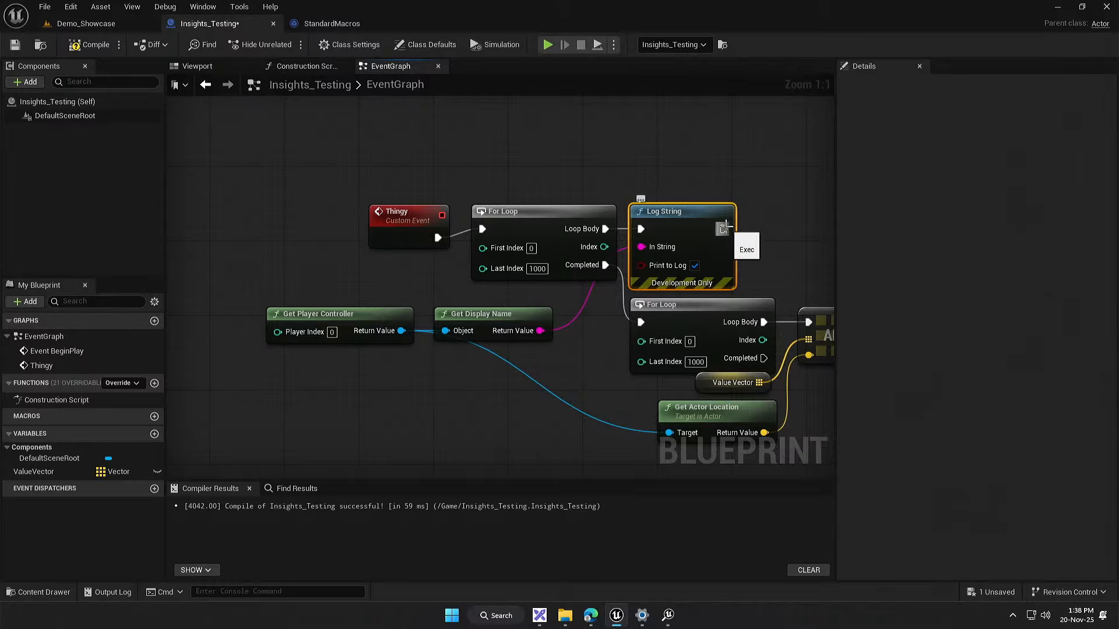
pyautogui.moveTo(723, 228); pyautogui.dragTo(624, 421)
pyautogui.click(577, 373)
pyautogui.moveTo(579, 362); pyautogui.dragTo(553, 365)
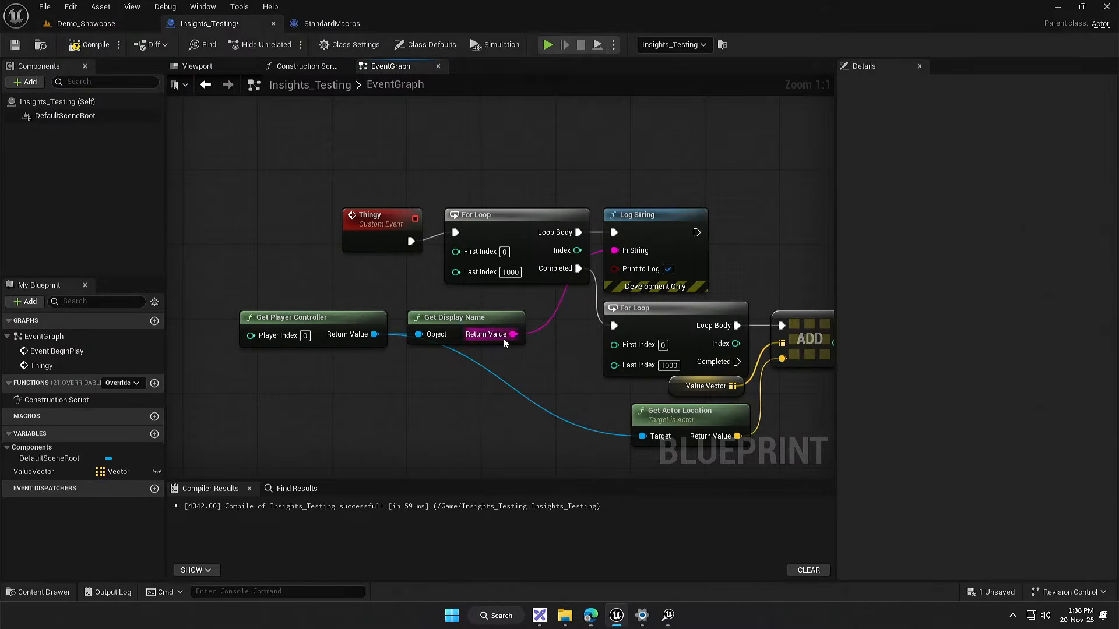
# Step: Toggle the exec pins of the Get Display Name node on and off to demonstrate its pure and impure forms
pyautogui.moveTo(504, 338)
pyautogui.mouseDown()
pyautogui.moveTo(572, 401)
pyautogui.moveTo(512, 337)
pyautogui.mouseUp()
pyautogui.moveTo(519, 377); pyautogui.dragTo(528, 378)
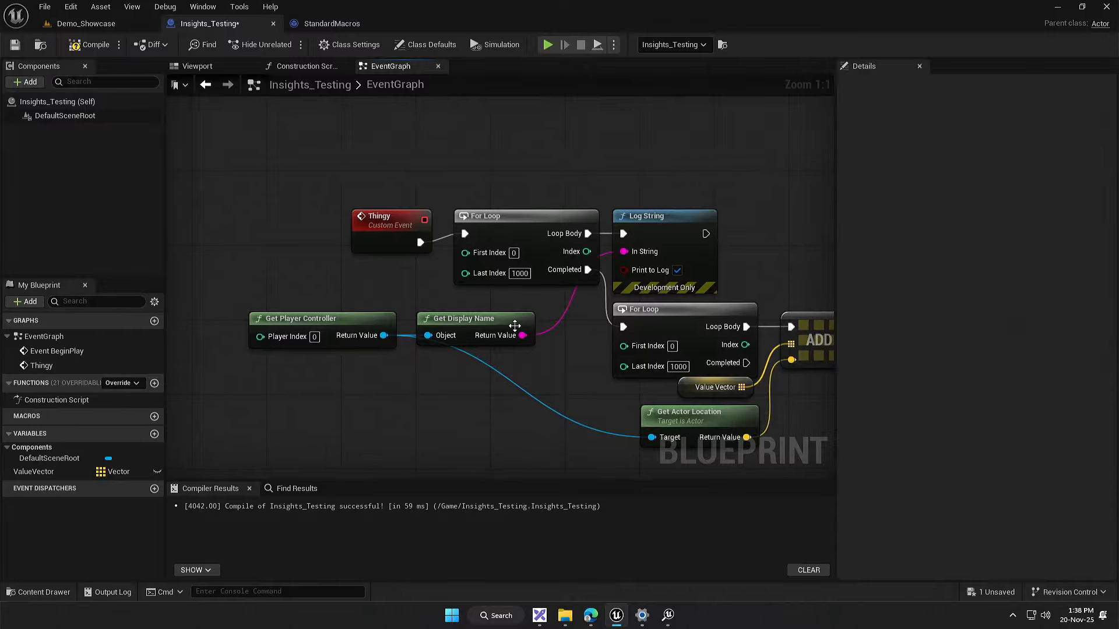
pyautogui.rightClick(458, 317)
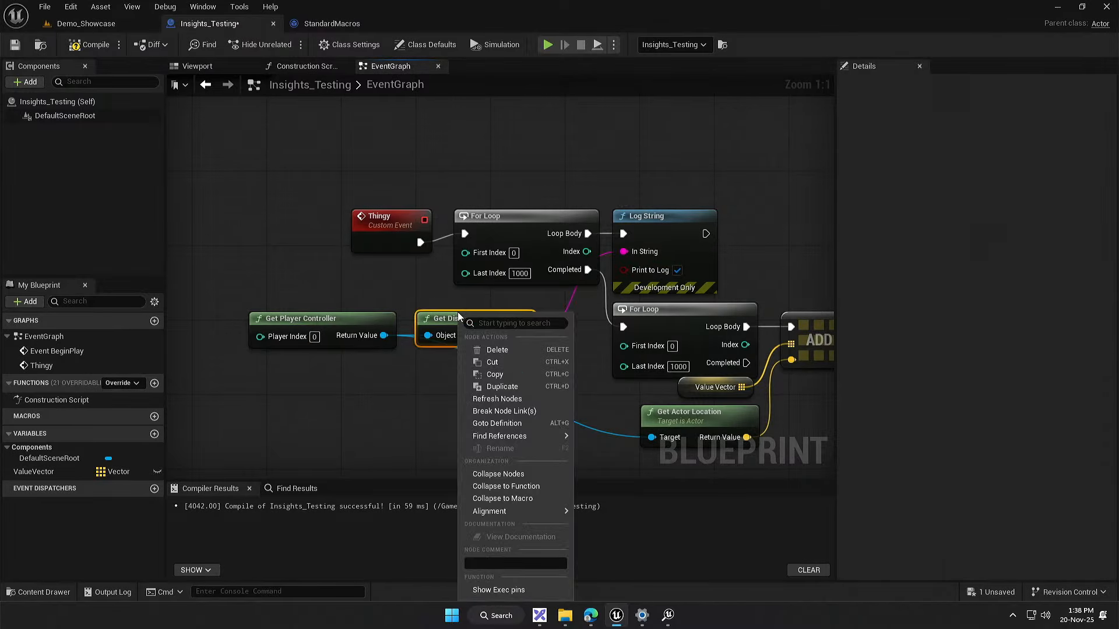
pyautogui.click(498, 590)
pyautogui.rightClick(503, 340)
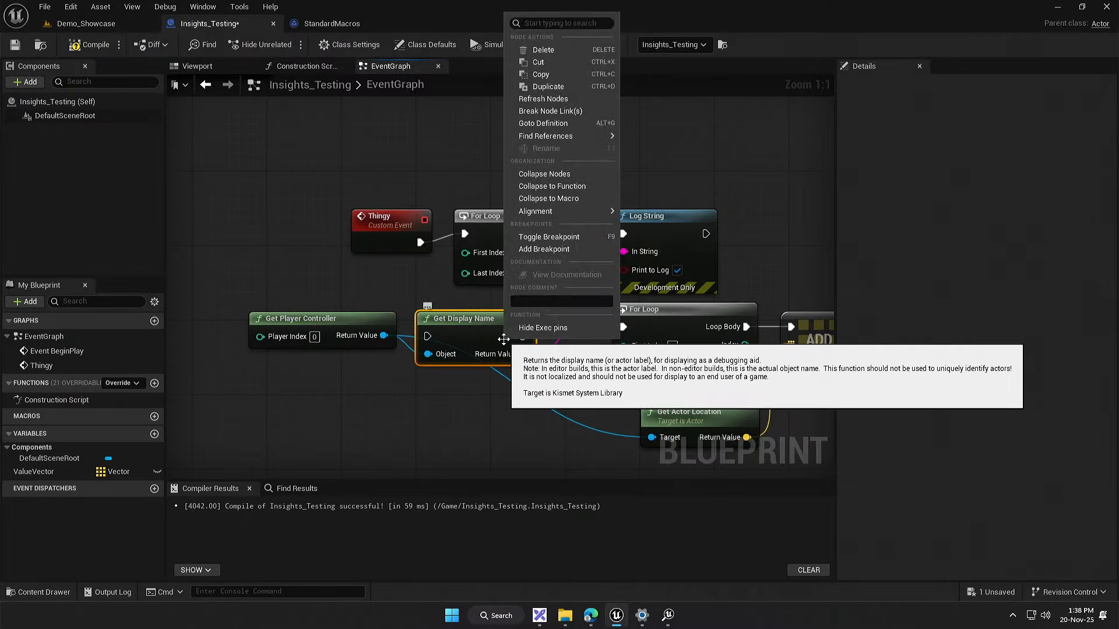
pyautogui.click(543, 328)
pyautogui.moveTo(479, 386); pyautogui.dragTo(506, 395)
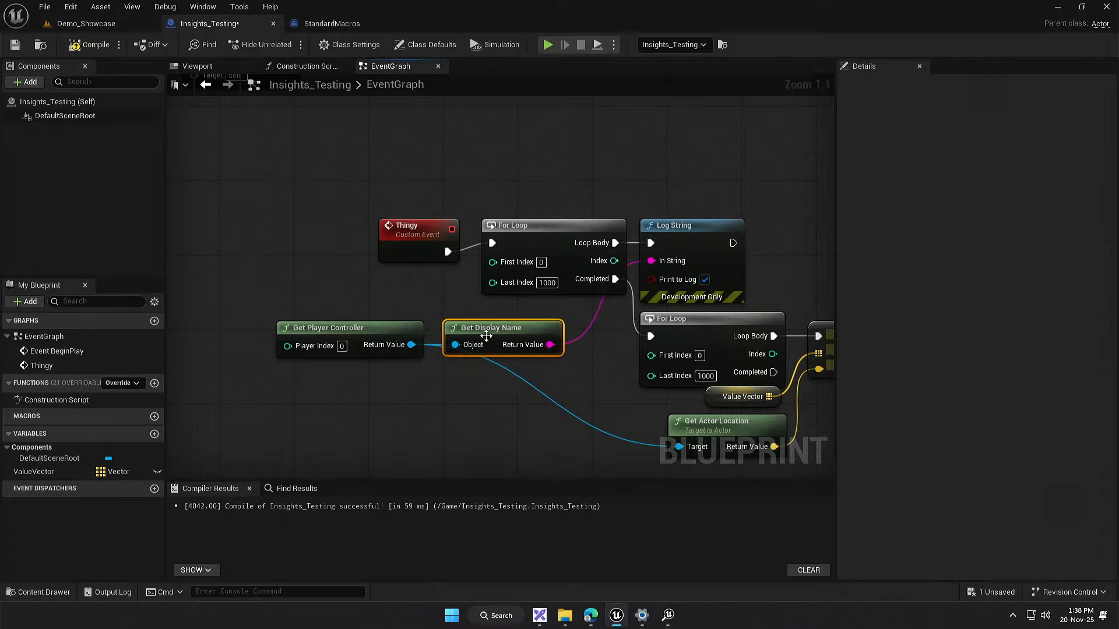
pyautogui.rightClick(486, 335)
pyautogui.click(496, 321)
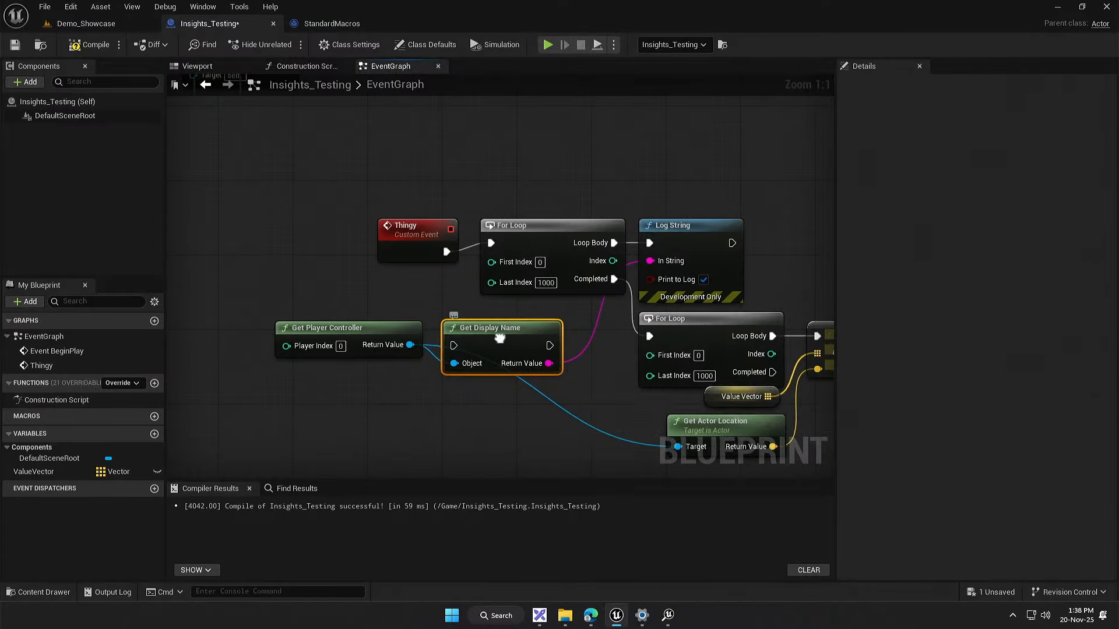
pyautogui.rightClick(499, 338)
pyautogui.click(525, 328)
pyautogui.click(500, 405)
pyautogui.moveTo(480, 406); pyautogui.dragTo(456, 371)
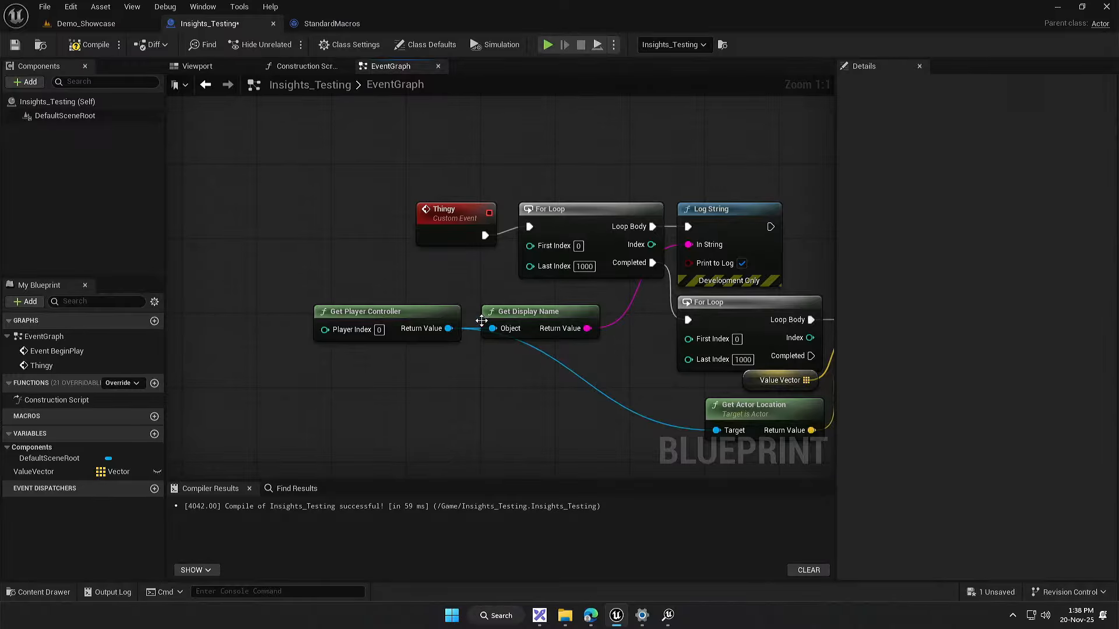
# Step: Add a Get Game Mode node below Event BeginPlay and promote its return value to a new variable
pyautogui.moveTo(421, 122); pyautogui.dragTo(512, 307)
pyautogui.moveTo(379, 312); pyautogui.dragTo(662, 297)
pyautogui.rightClick(488, 303)
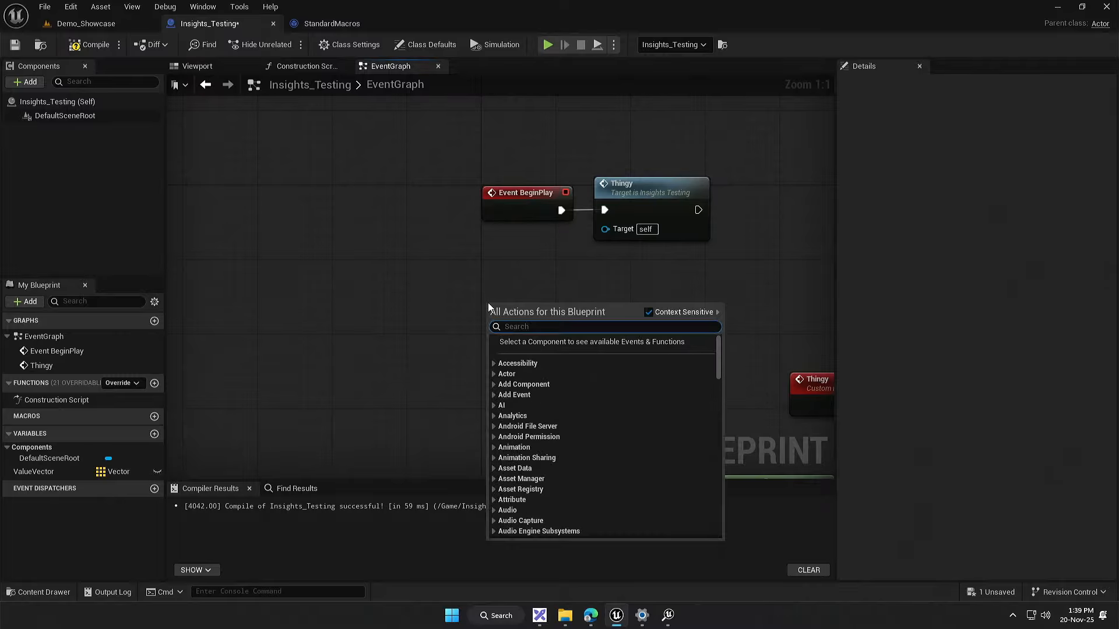
pyautogui.write('get game mode')
pyautogui.press('Return')
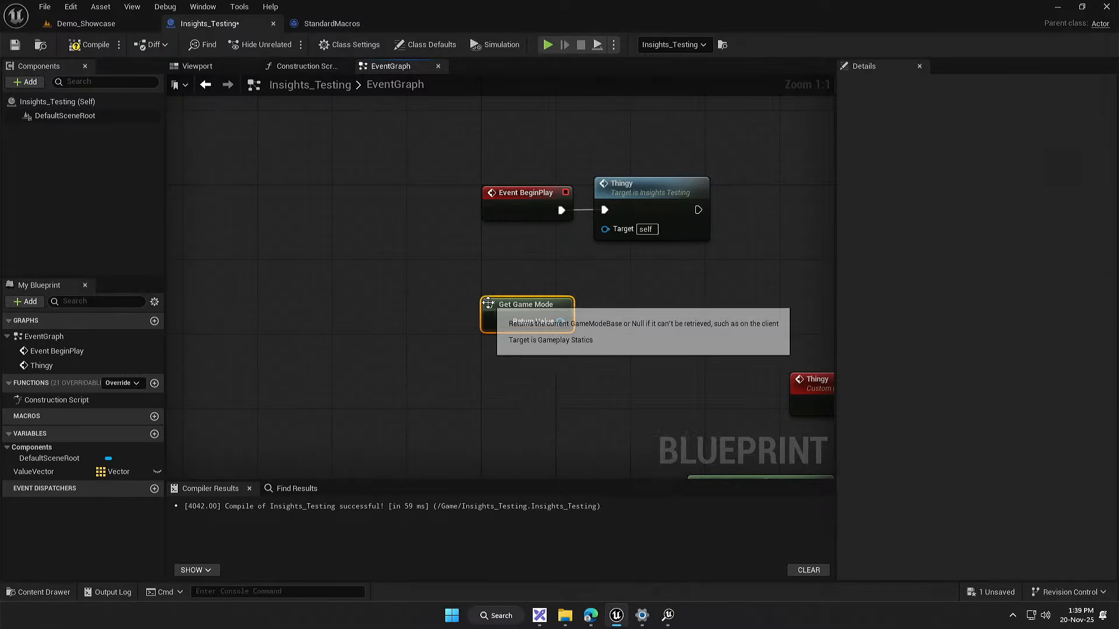
pyautogui.rightClick(561, 322)
pyautogui.click(588, 359)
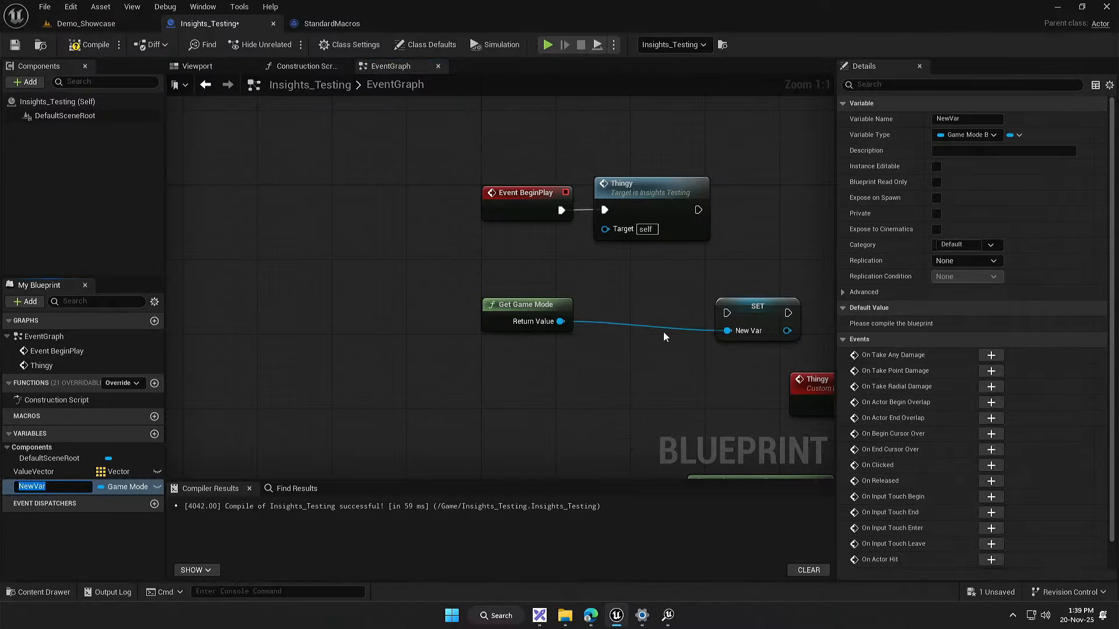
# Step: Connect the Thingy call's execution output to the SET node and place Get Game Mode beside it
pyautogui.moveTo(751, 315); pyautogui.dragTo(658, 286)
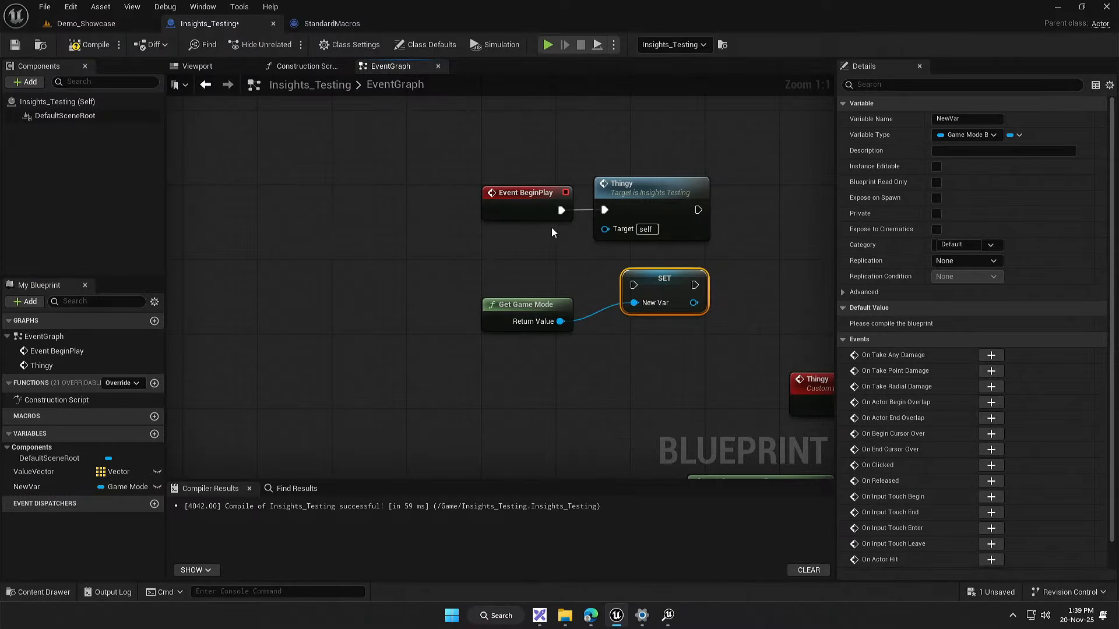
pyautogui.moveTo(698, 209); pyautogui.dragTo(730, 276)
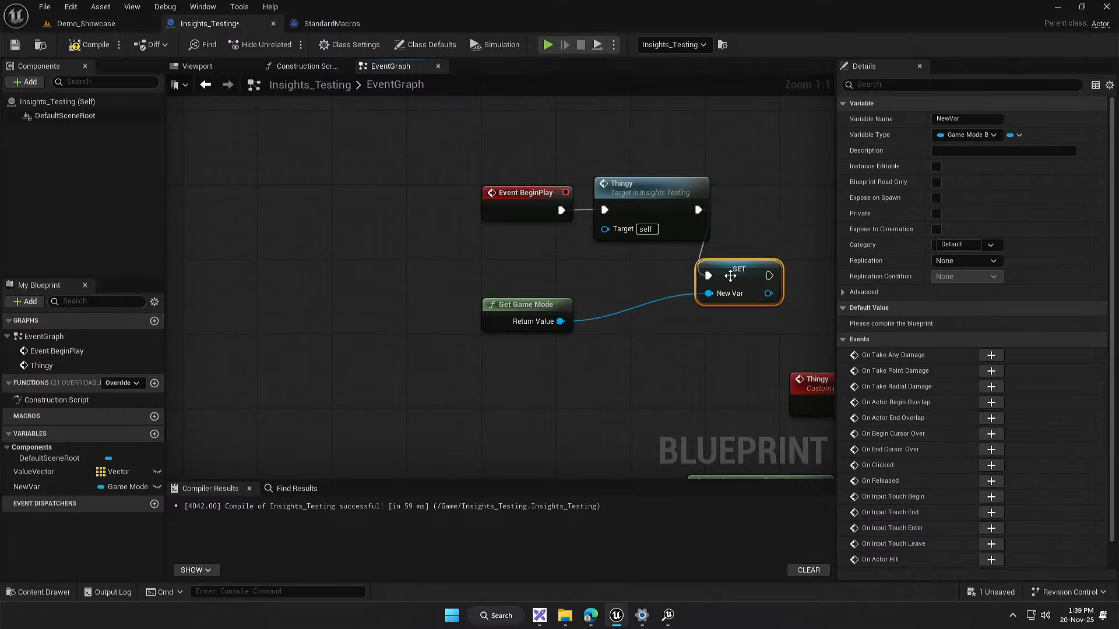
pyautogui.click(634, 363)
pyautogui.moveTo(614, 364); pyautogui.dragTo(479, 391)
pyautogui.moveTo(369, 334); pyautogui.dragTo(480, 304)
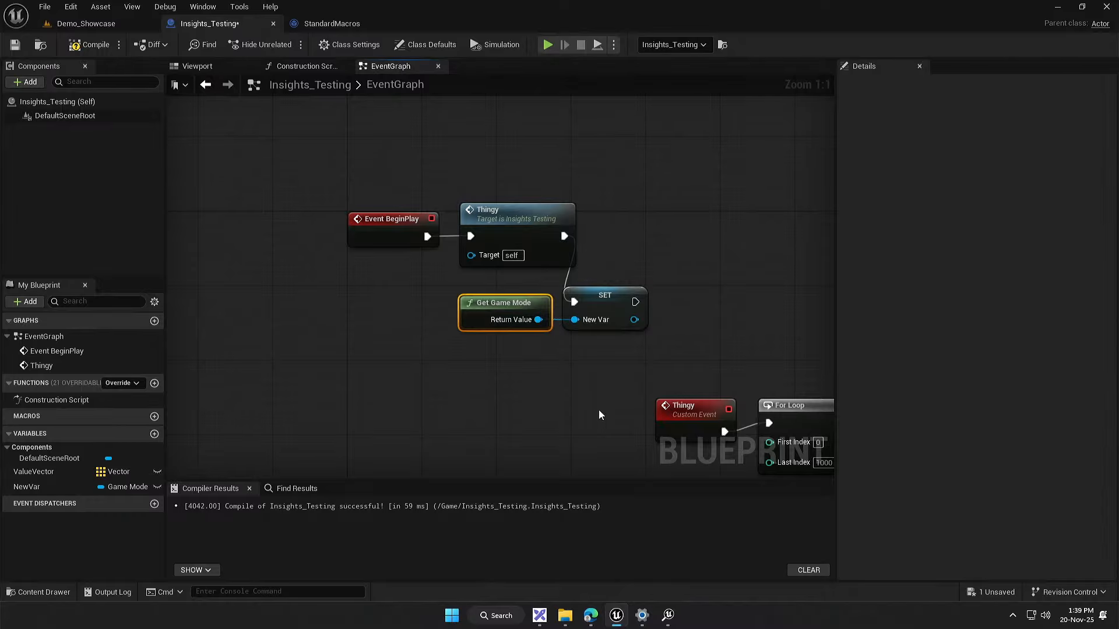
# Step: Try showing the exec pins on the Get Game Mode node with SET shifted aside, and undo the changes
pyautogui.rightClick(469, 306)
pyautogui.click(517, 580)
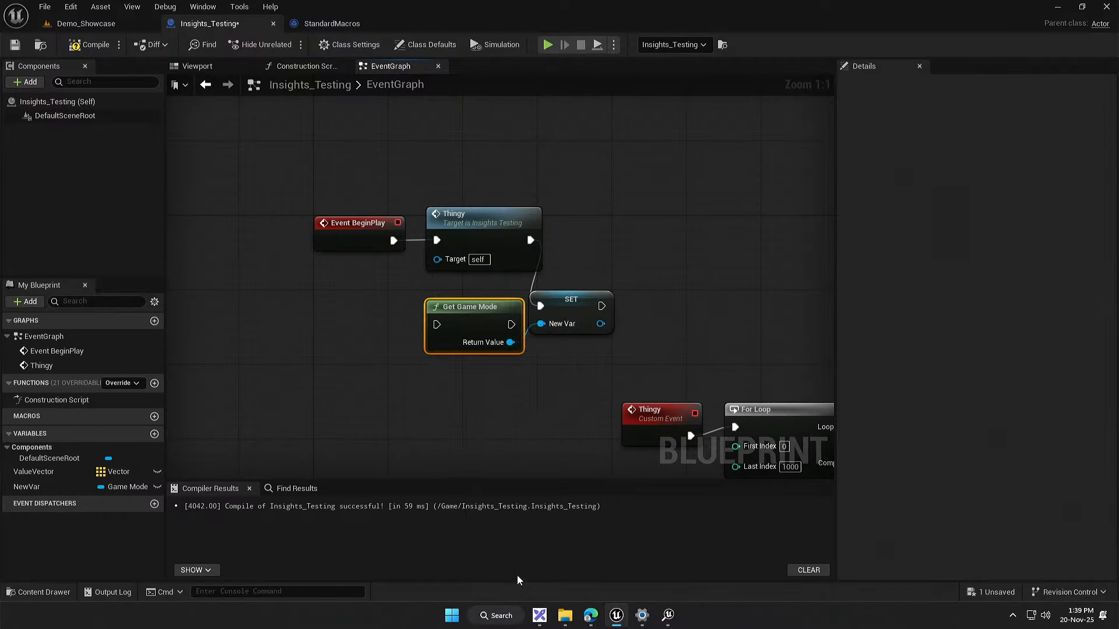
pyautogui.moveTo(576, 305)
pyautogui.mouseDown()
pyautogui.moveTo(621, 305)
pyautogui.moveTo(584, 314)
pyautogui.mouseUp()
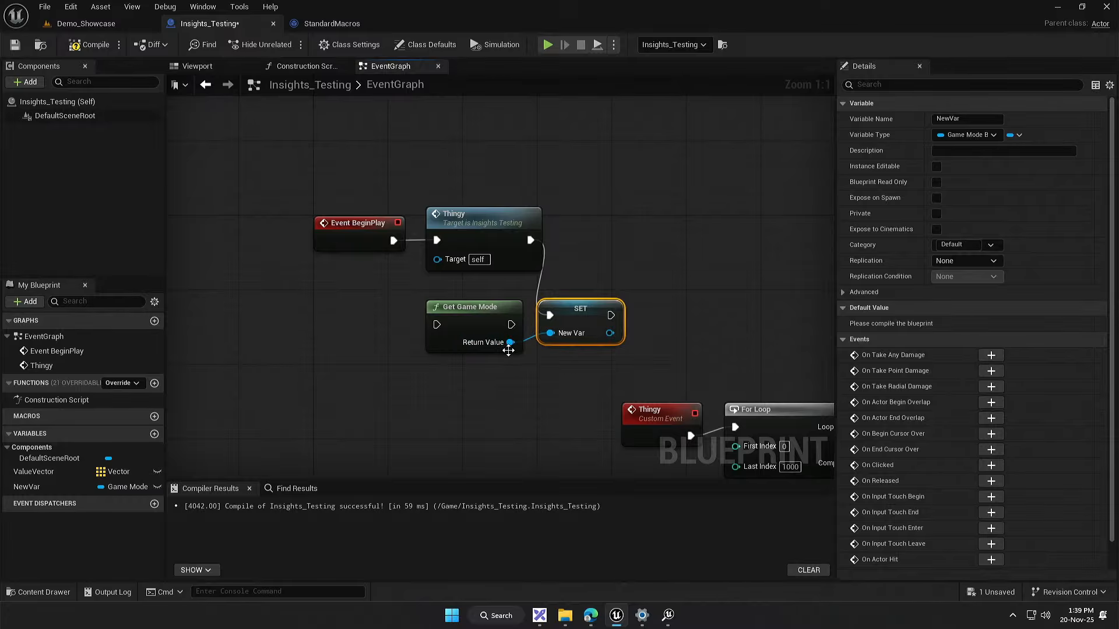
pyautogui.hotkey('ctrl', 'z')
pyautogui.hotkey('ctrl', 'z')
pyautogui.moveTo(492, 368); pyautogui.dragTo(597, 272)
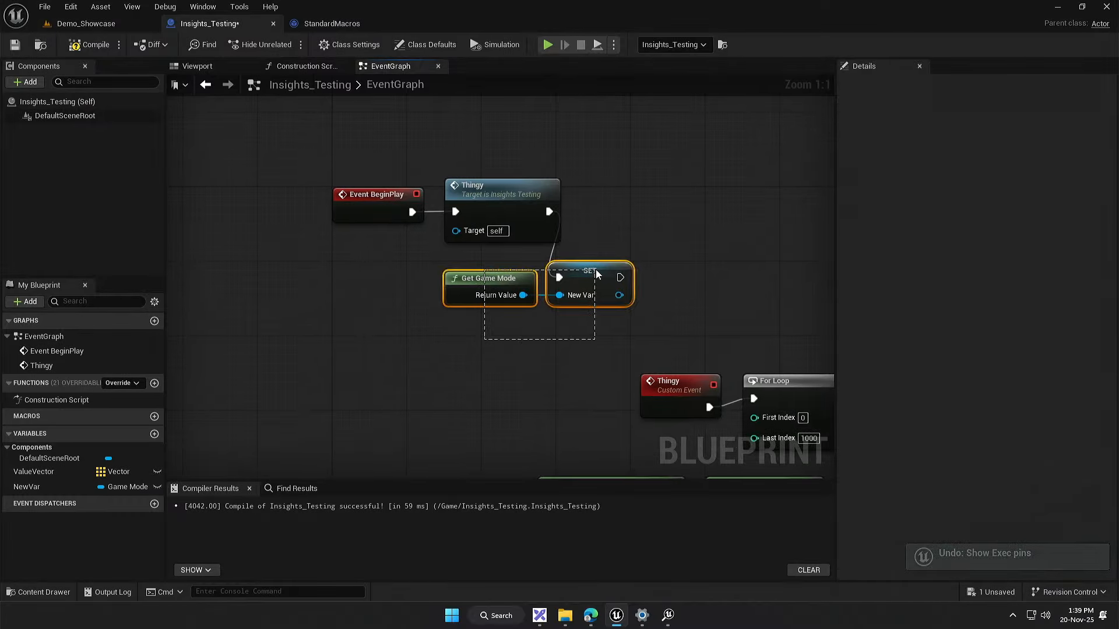
pyautogui.click(576, 320)
pyautogui.moveTo(609, 305); pyautogui.dragTo(545, 337)
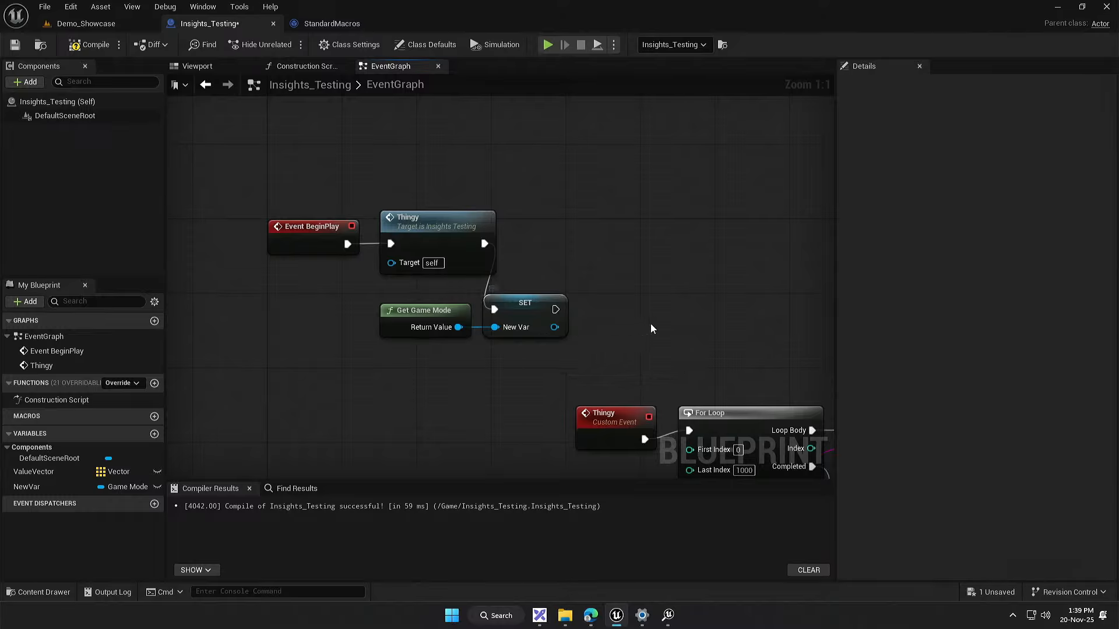
# Step: Create a new Vector variable with the Map container type, and compile and save the Blueprint
pyautogui.click(154, 434)
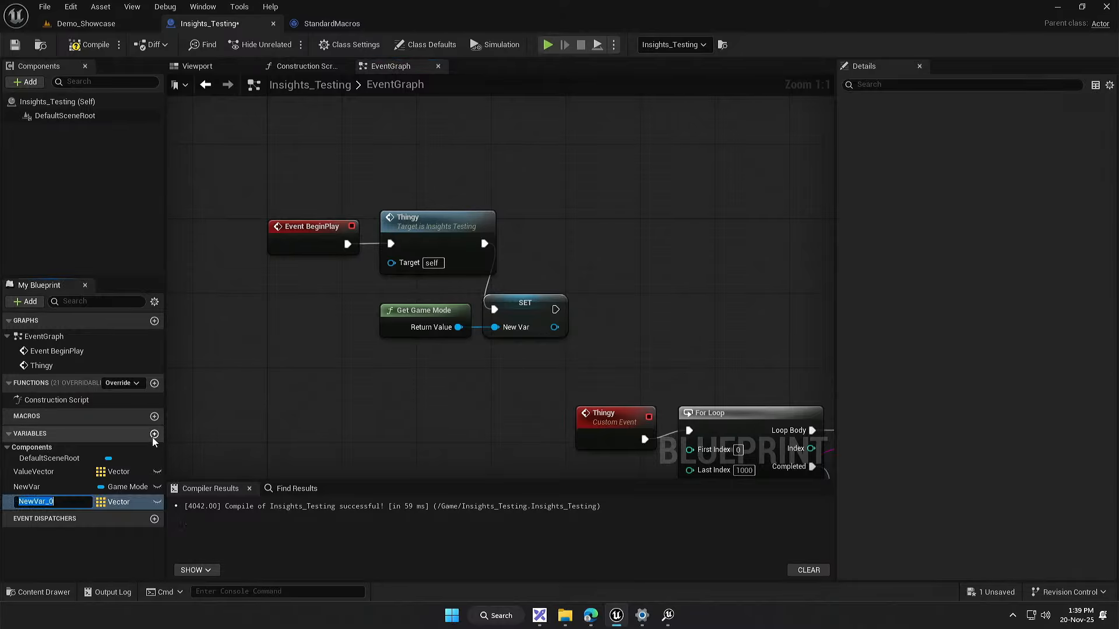
pyautogui.click(118, 502)
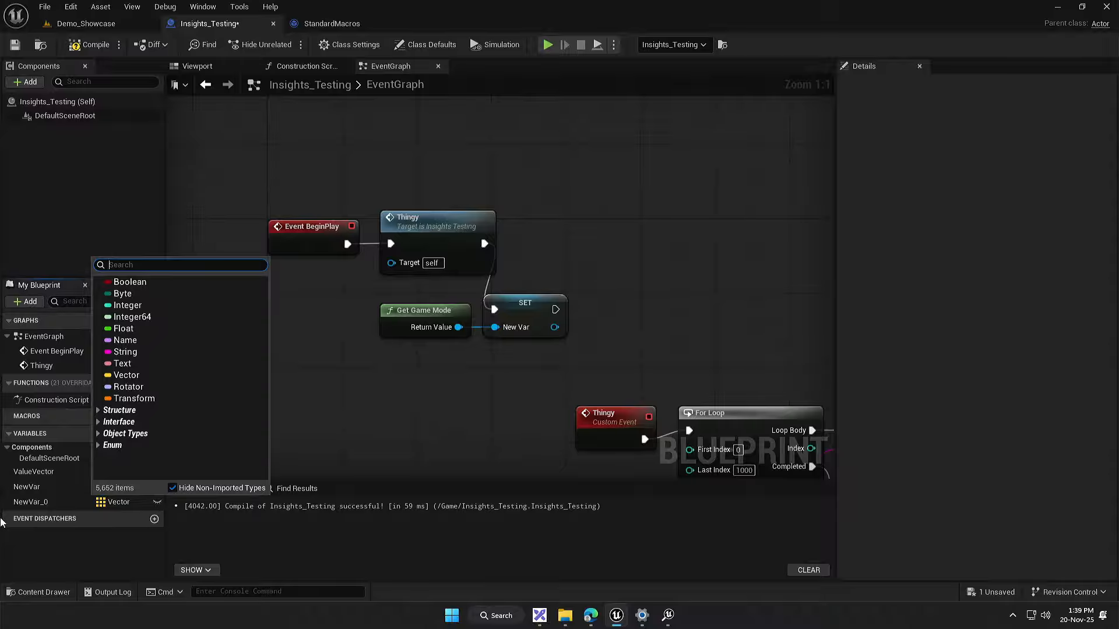
pyautogui.click(35, 502)
pyautogui.click(1017, 135)
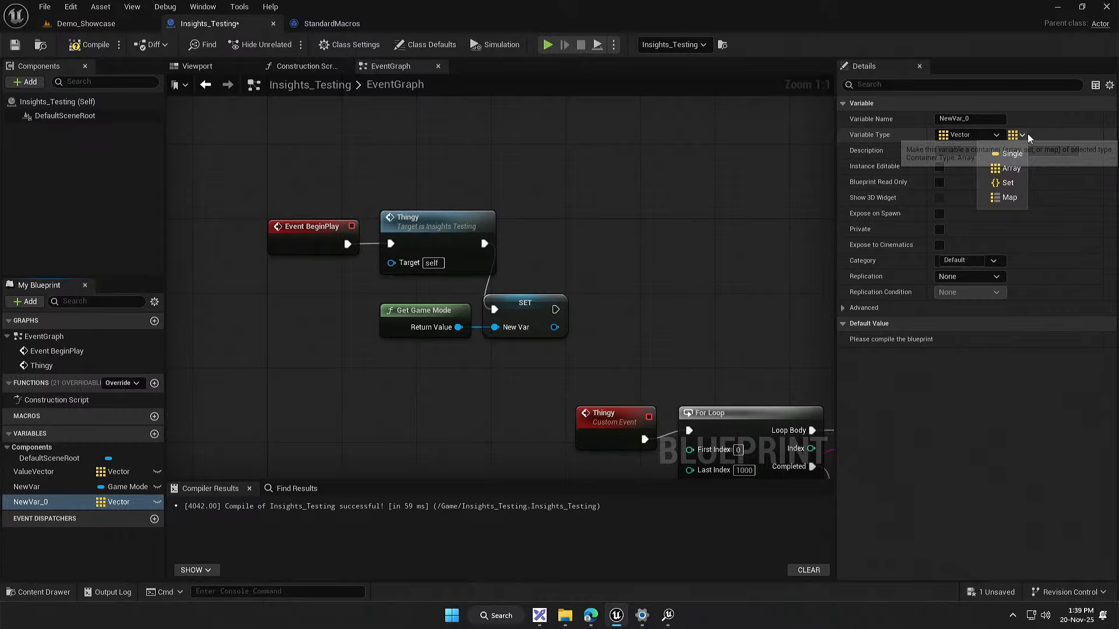
pyautogui.click(1006, 198)
pyautogui.click(90, 45)
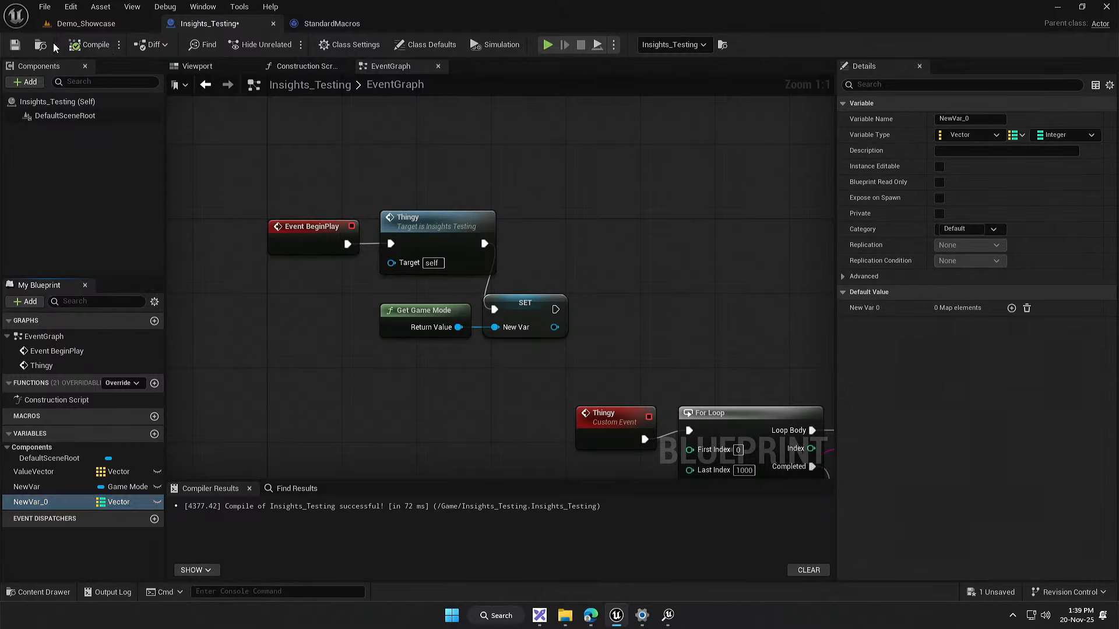
pyautogui.click(15, 45)
# Step: Place a getter for the New Var 0 map in the event graph and attach a Find node to it
pyautogui.moveTo(64, 507); pyautogui.dragTo(517, 339)
pyautogui.click(292, 417)
pyautogui.write('find')
pyautogui.press('Return')
pyautogui.rightClick(520, 345)
pyautogui.click(503, 343)
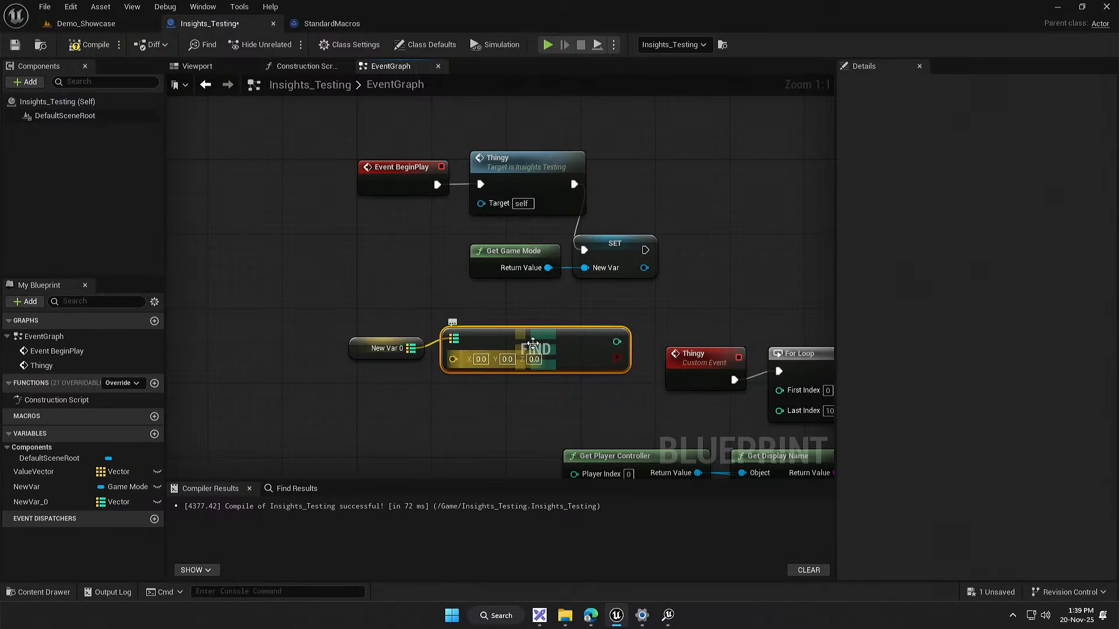
# Step: Move the map getter and Find node to open space and add a Branch with its condition fed by Find's boolean output
pyautogui.moveTo(357, 393); pyautogui.dragTo(542, 317)
pyautogui.moveTo(548, 327); pyautogui.dragTo(406, 358)
pyautogui.moveTo(512, 343); pyautogui.dragTo(195, 380)
pyautogui.rightClick(396, 335)
pyautogui.write('bra')
pyautogui.press('Return')
pyautogui.moveTo(300, 395); pyautogui.dragTo(369, 356)
pyautogui.moveTo(309, 462); pyautogui.dragTo(537, 391)
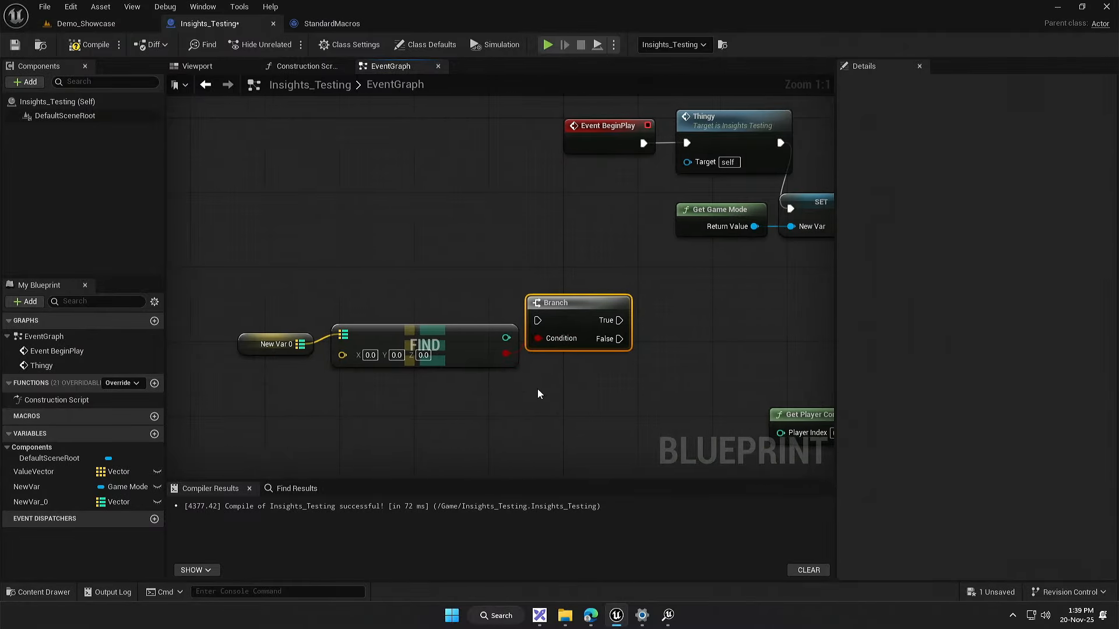
# Step: Show the exec pins on the Find node and move it with its map getter closer to the Branch
pyautogui.moveTo(508, 341); pyautogui.dragTo(677, 410)
pyautogui.click(527, 384)
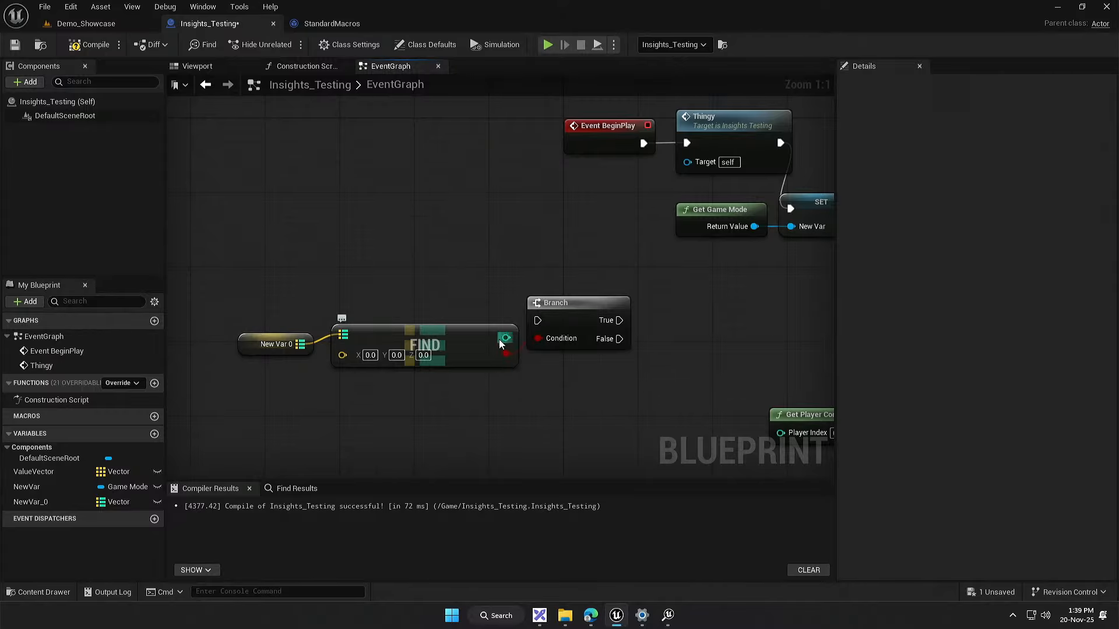
pyautogui.moveTo(508, 337)
pyautogui.mouseDown()
pyautogui.moveTo(552, 355)
pyautogui.moveTo(755, 354)
pyautogui.moveTo(504, 352)
pyautogui.mouseUp()
pyautogui.moveTo(489, 309); pyautogui.dragTo(520, 377)
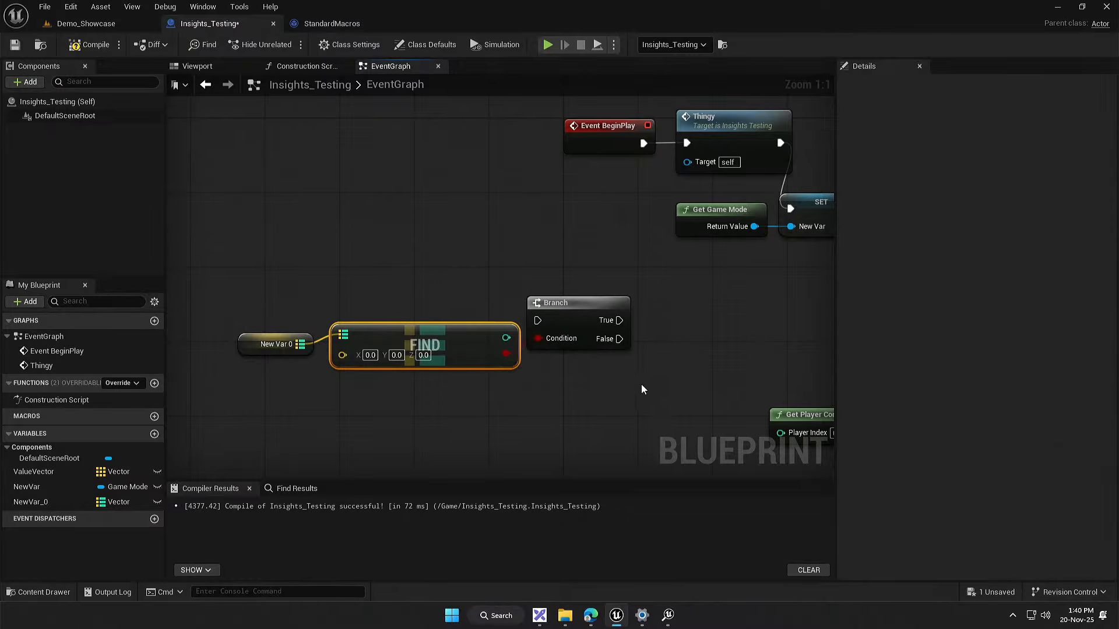
pyautogui.rightClick(465, 344)
pyautogui.click(493, 330)
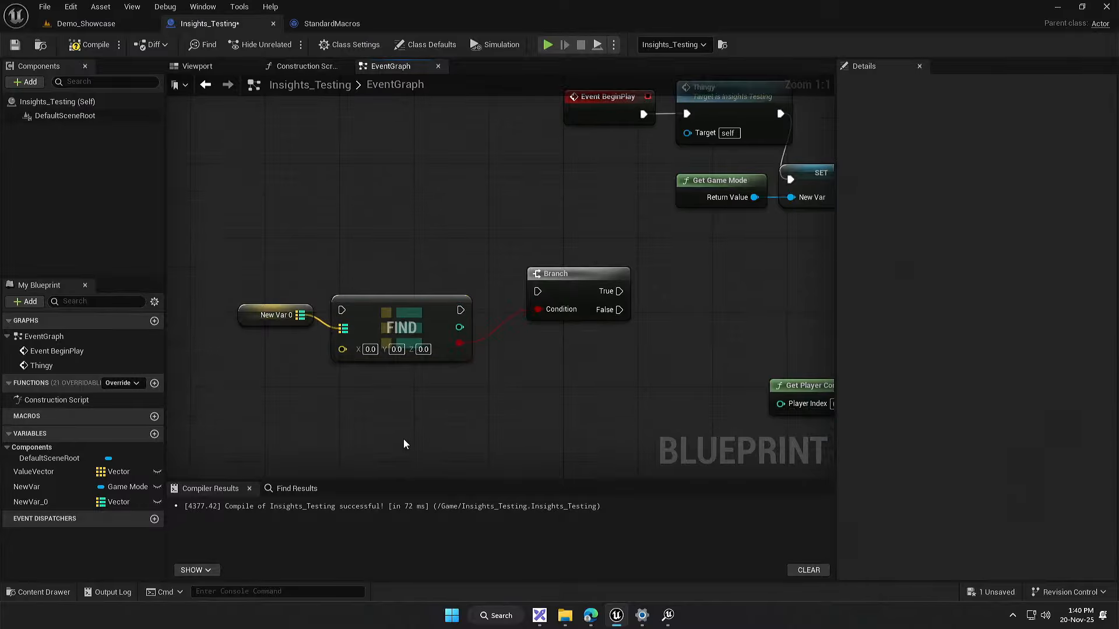
pyautogui.moveTo(342, 417); pyautogui.dragTo(491, 299)
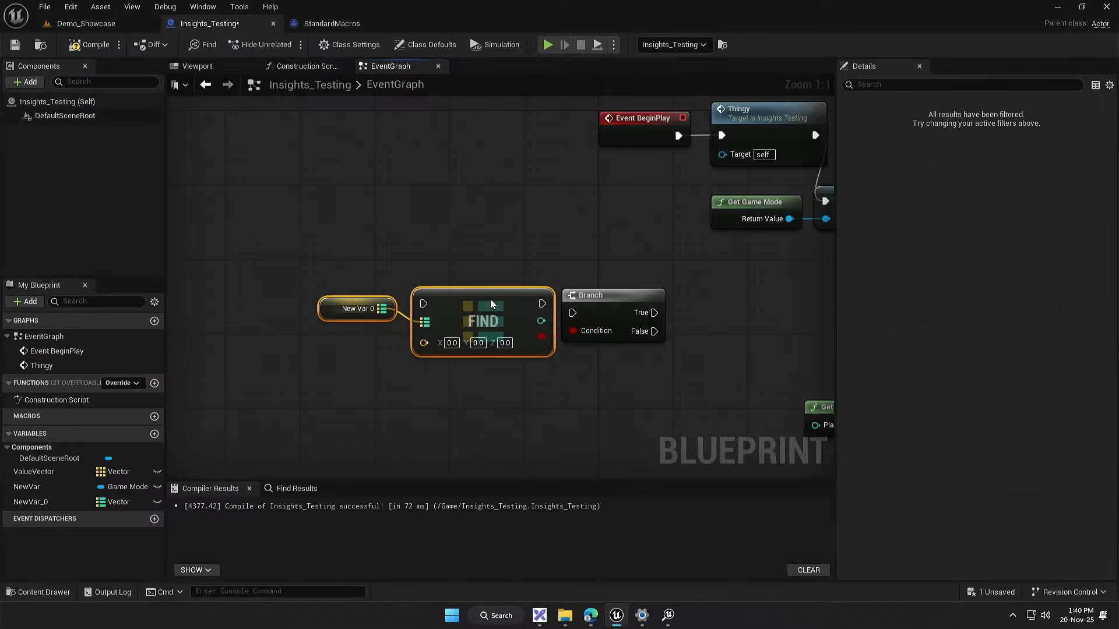
pyautogui.click(610, 396)
pyautogui.moveTo(611, 396); pyautogui.dragTo(563, 394)
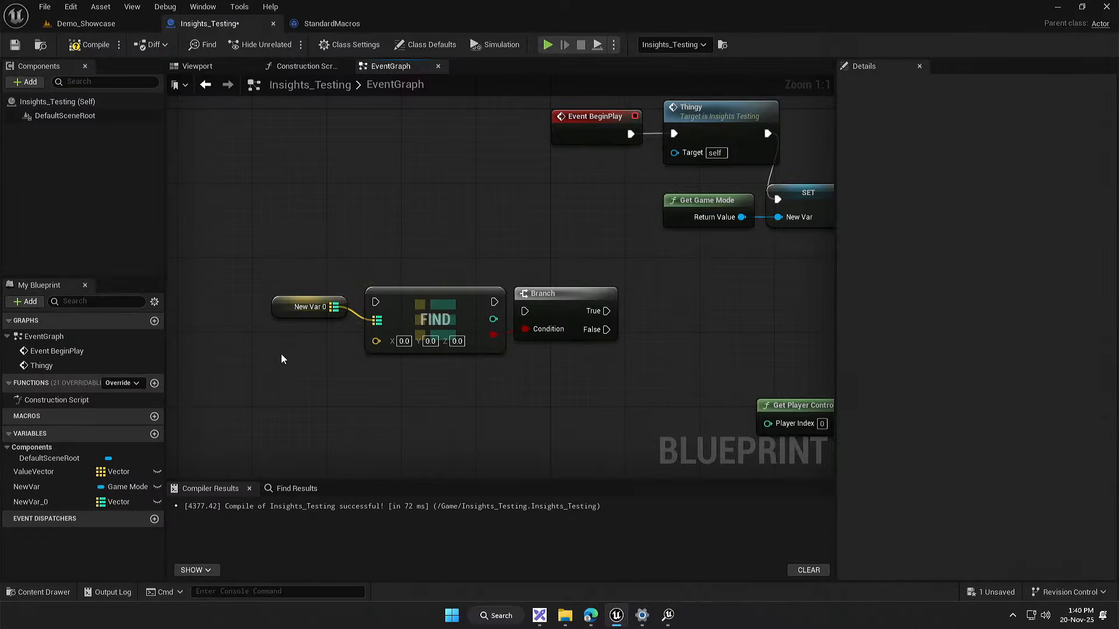
pyautogui.moveTo(238, 383); pyautogui.dragTo(624, 298)
pyautogui.click(682, 291)
pyautogui.moveTo(581, 362); pyautogui.dragTo(652, 353)
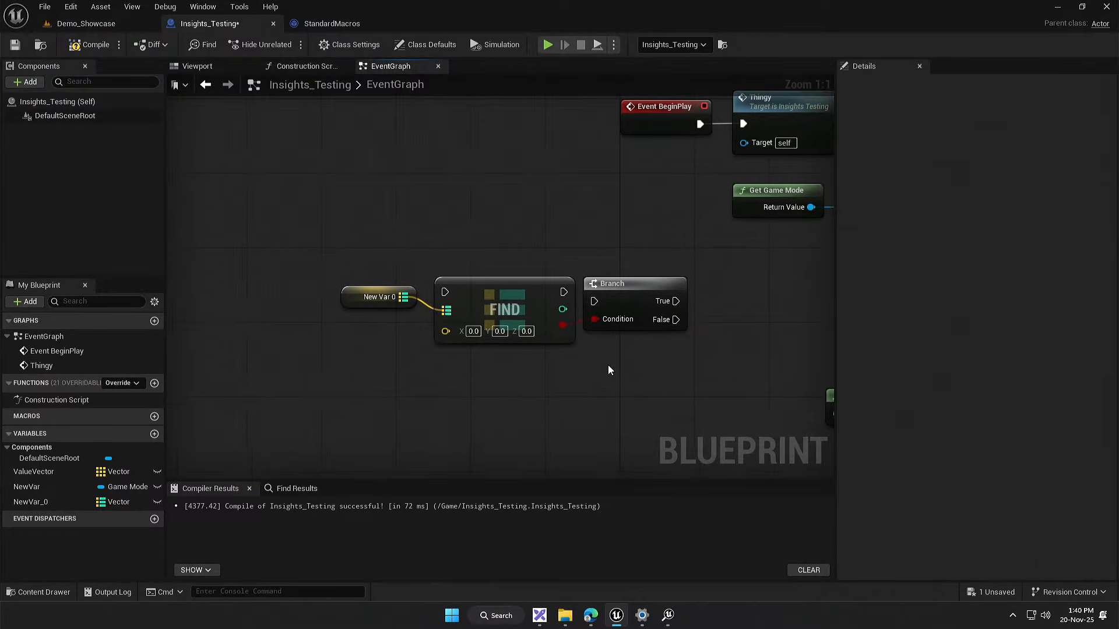
pyautogui.moveTo(334, 383); pyautogui.dragTo(694, 278)
pyautogui.moveTo(753, 280); pyautogui.dragTo(593, 257)
# Step: Close the StandardMacros Blueprint and return to the Demo_Showcase level
pyautogui.click(327, 23)
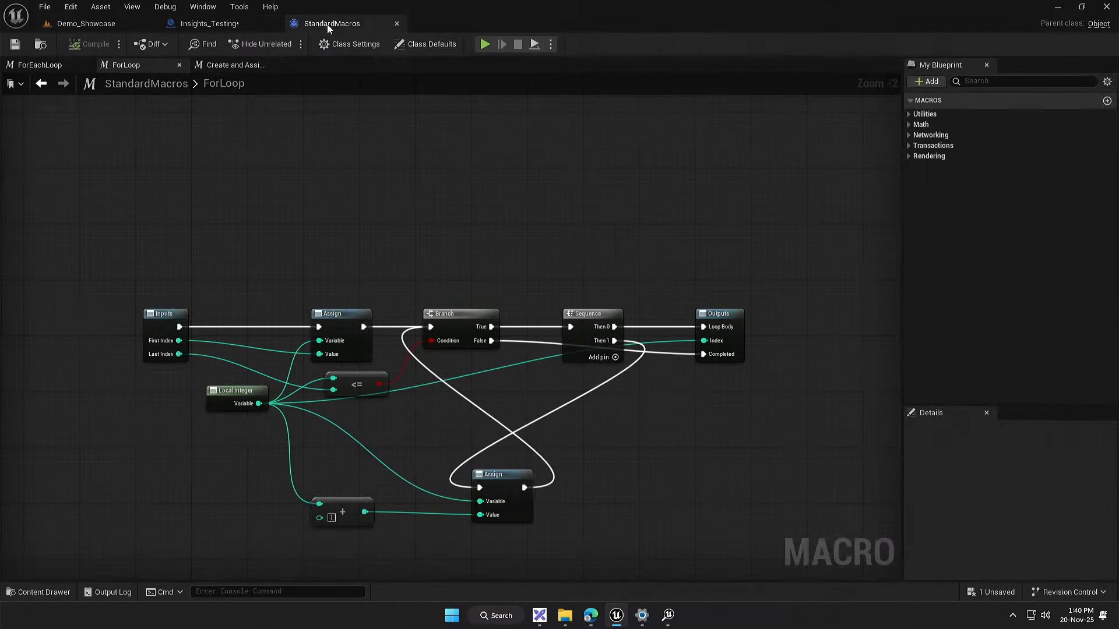
pyautogui.click(397, 23)
pyautogui.click(105, 23)
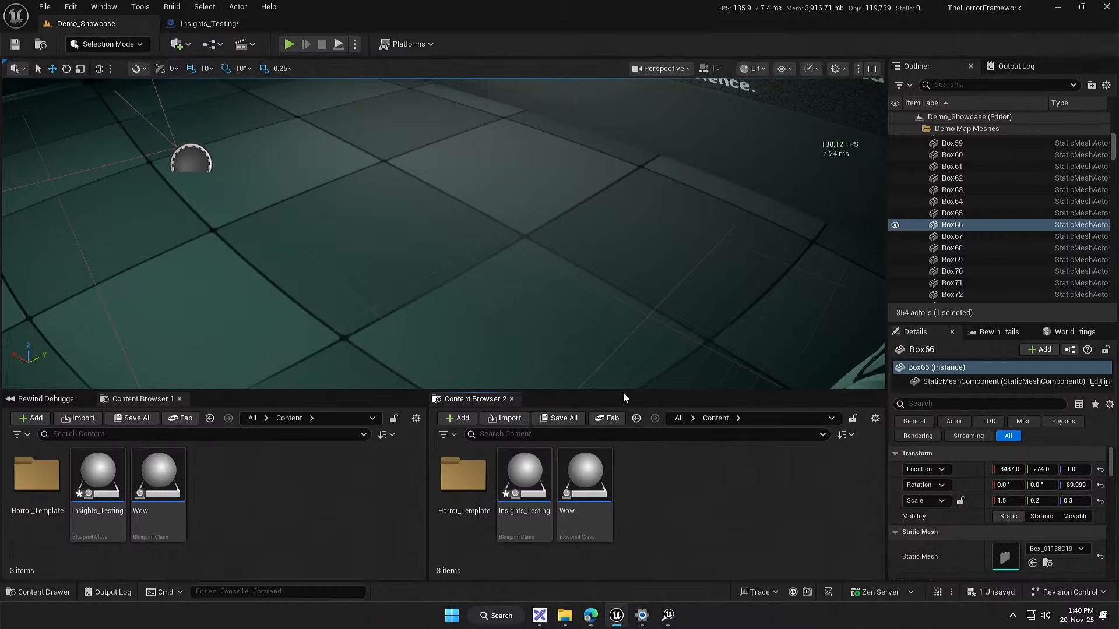
pyautogui.moveTo(624, 390)
pyautogui.mouseDown()
pyautogui.moveTo(629, 407)
pyautogui.moveTo(644, 389)
pyautogui.mouseUp()
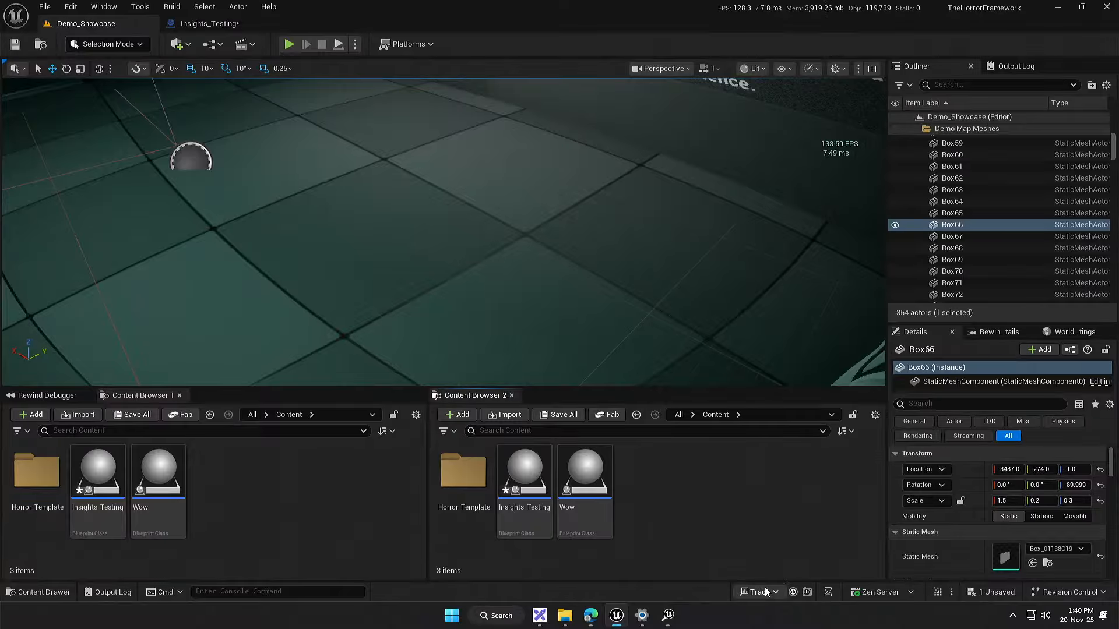
# Step: Open the recent trace 20251120_132916 in a maximized Unreal Insights window with a taller frames graph
pyautogui.click(779, 592)
pyautogui.moveTo(802, 576)
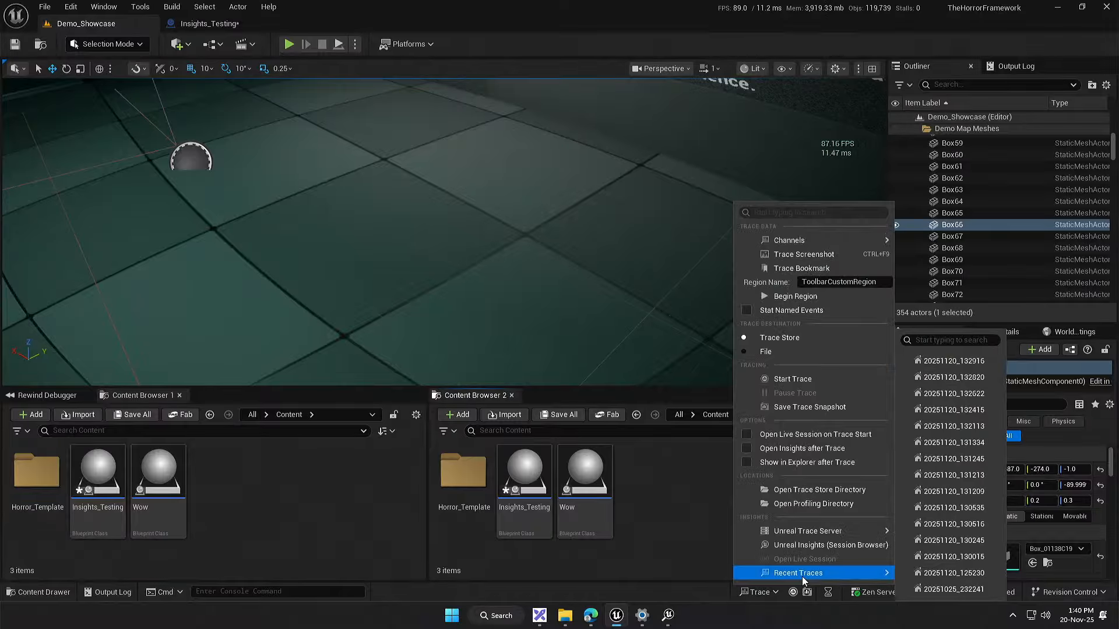
pyautogui.click(945, 362)
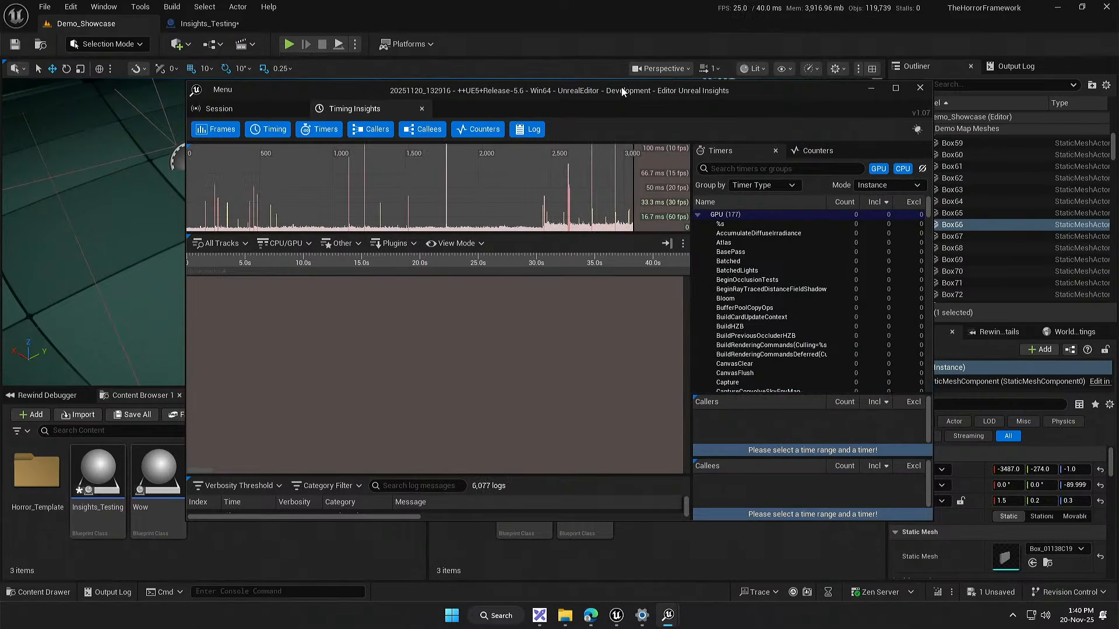
pyautogui.doubleClick(621, 88)
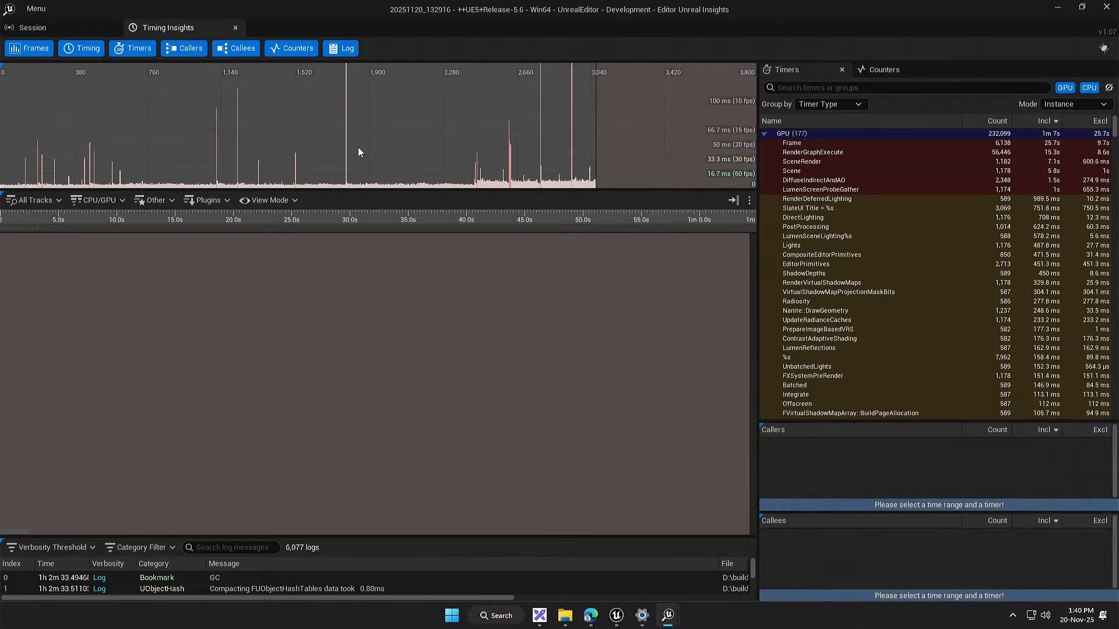
pyautogui.moveTo(372, 191); pyautogui.dragTo(94, 272)
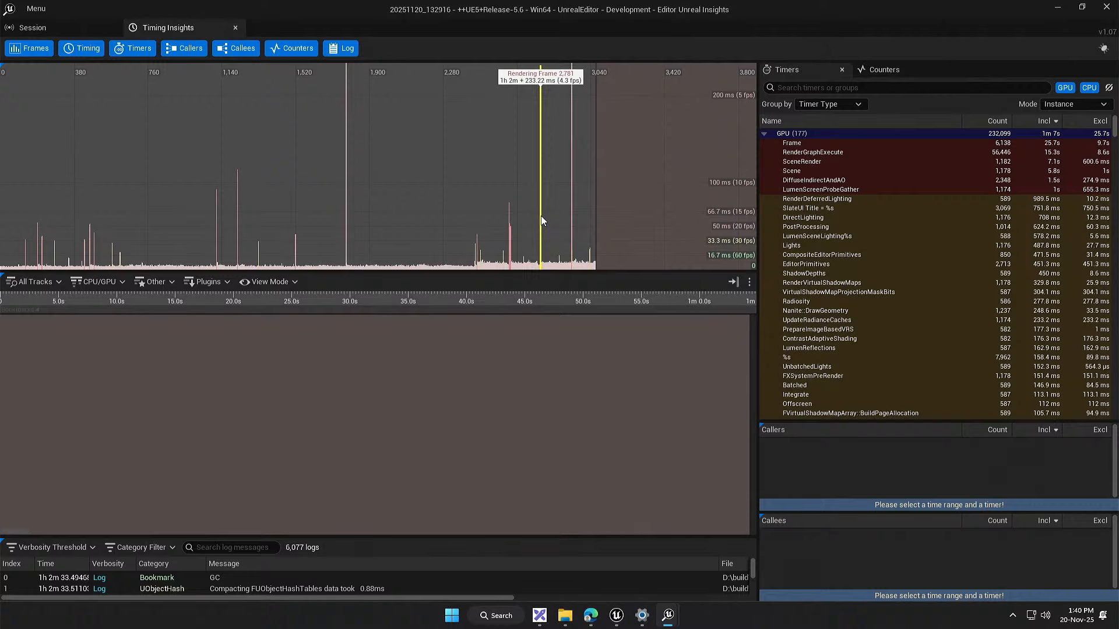
# Step: Uncover the level editor, run Demo_Showcase in the viewport to check its FPS read-out, and stop the play session
pyautogui.moveTo(550, 29); pyautogui.dragTo(582, 513)
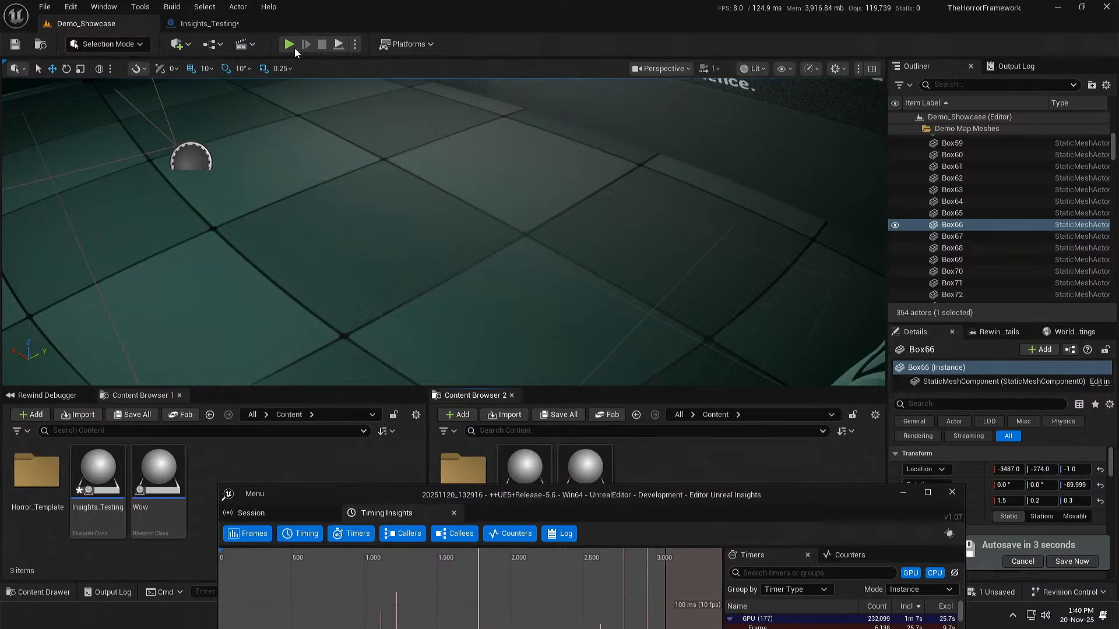
pyautogui.click(291, 46)
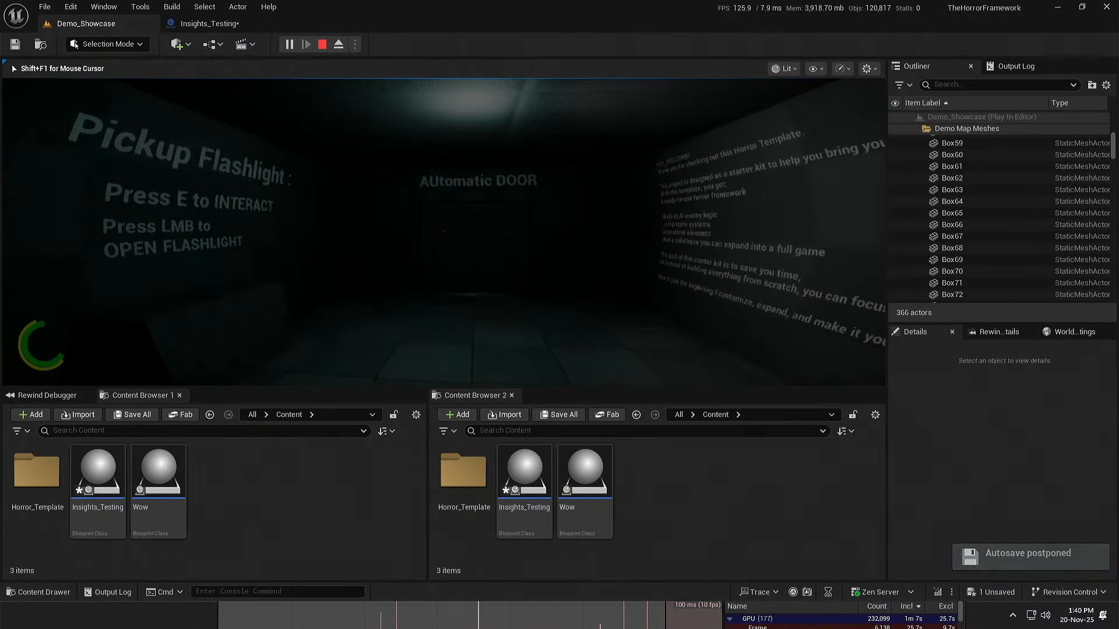
pyautogui.press('super')
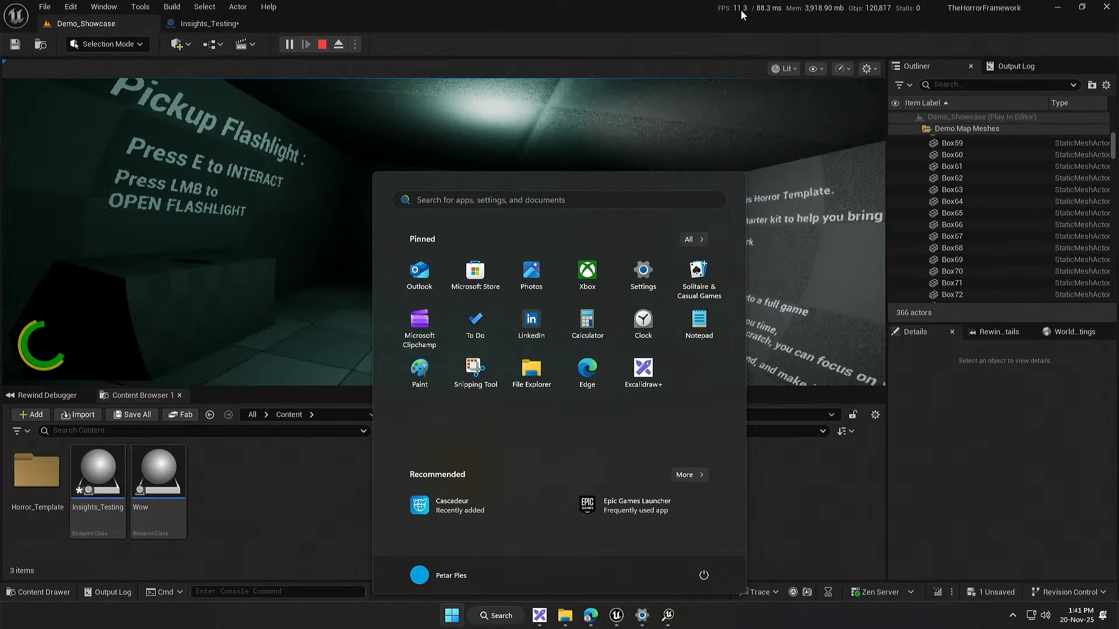
pyautogui.click(685, 18)
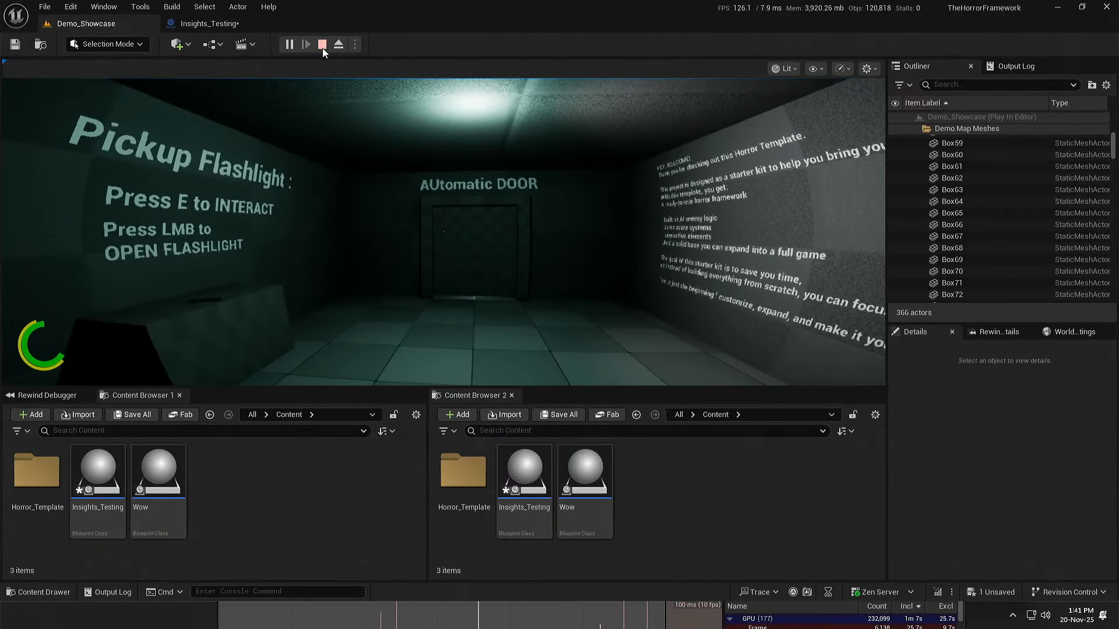
pyautogui.click(321, 45)
# Step: Maximize the Unreal Insights window again and examine the spikes around frame 2,450 in the frames graph
pyautogui.click(724, 606)
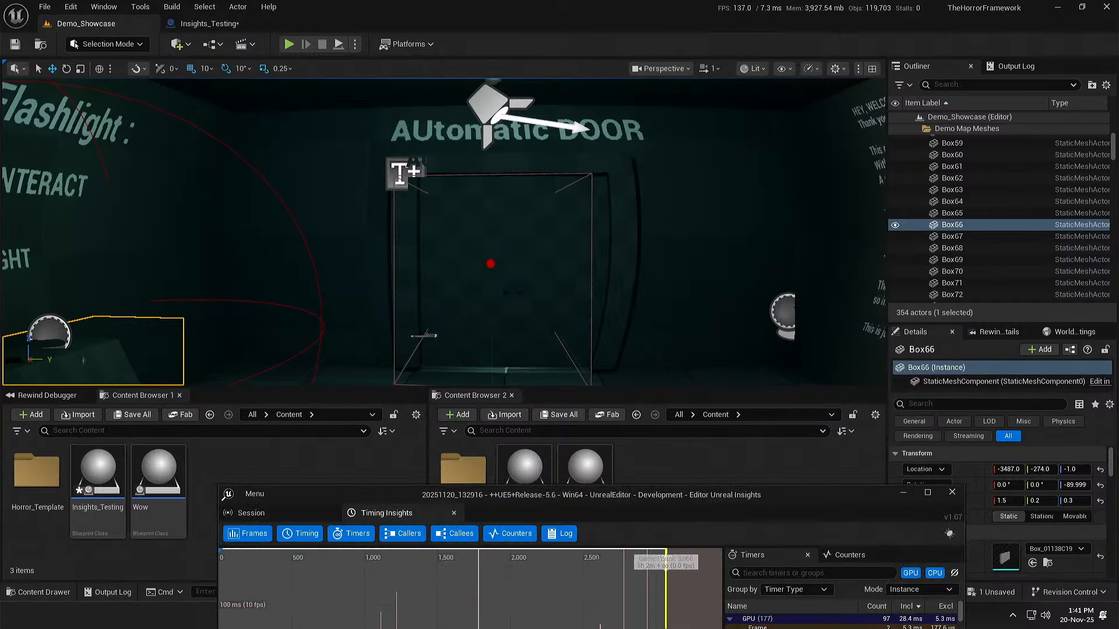
pyautogui.moveTo(671, 495); pyautogui.dragTo(648, 2)
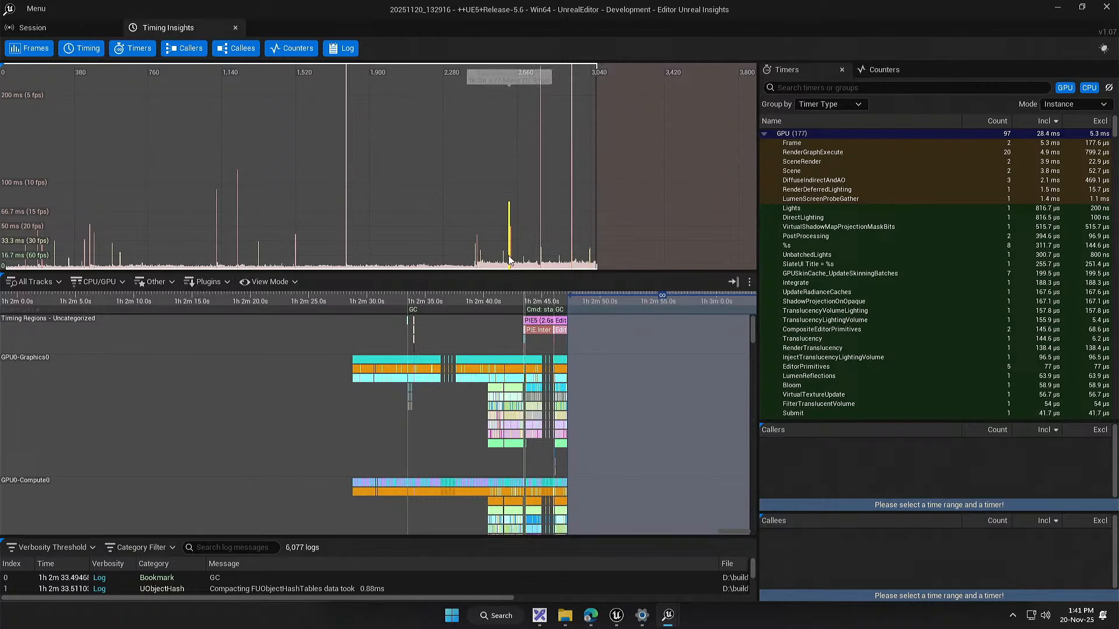
pyautogui.scroll(6, 508, 260)
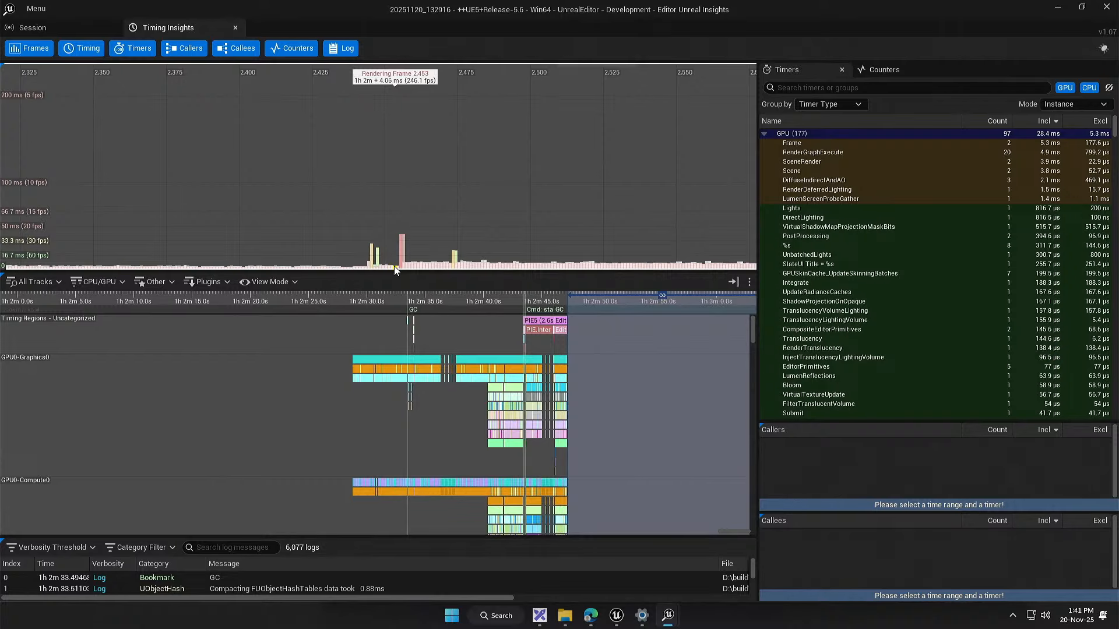
pyautogui.scroll(-6, 408, 240)
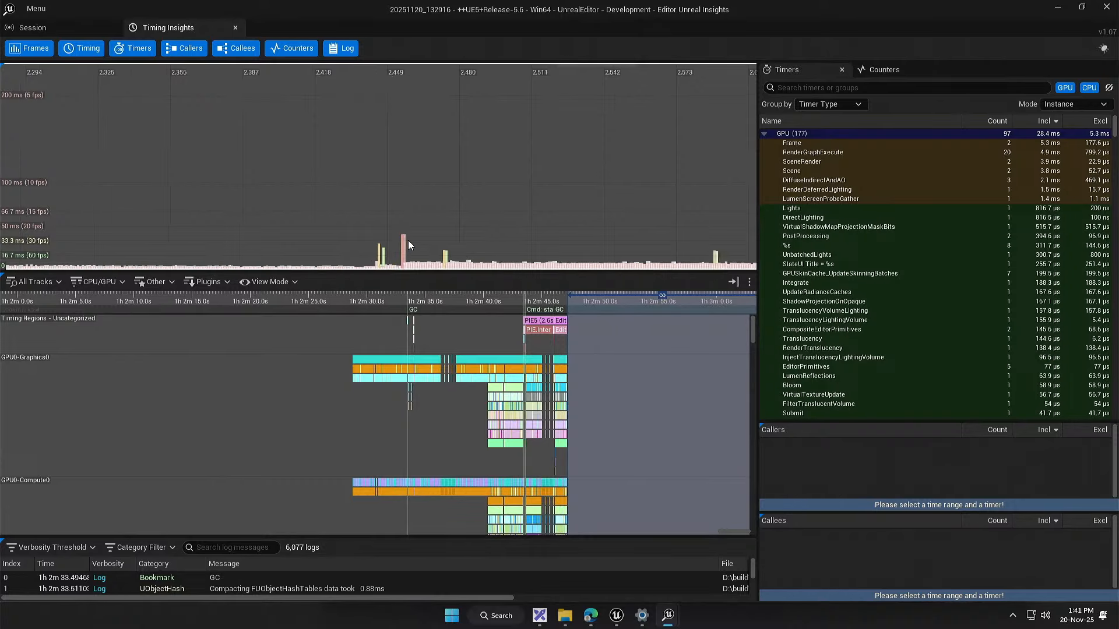
pyautogui.moveTo(418, 239); pyautogui.dragTo(464, 228)
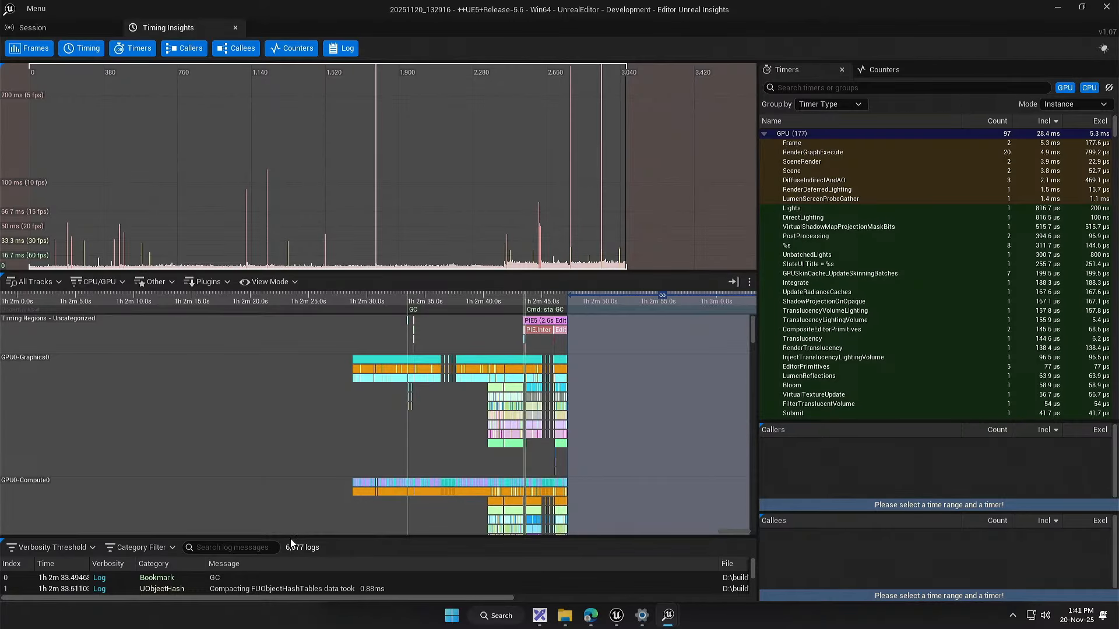
# Step: Enlarge the log area and look through the trace's log messages from the first entry to the last
pyautogui.moveTo(291, 537); pyautogui.dragTo(331, 470)
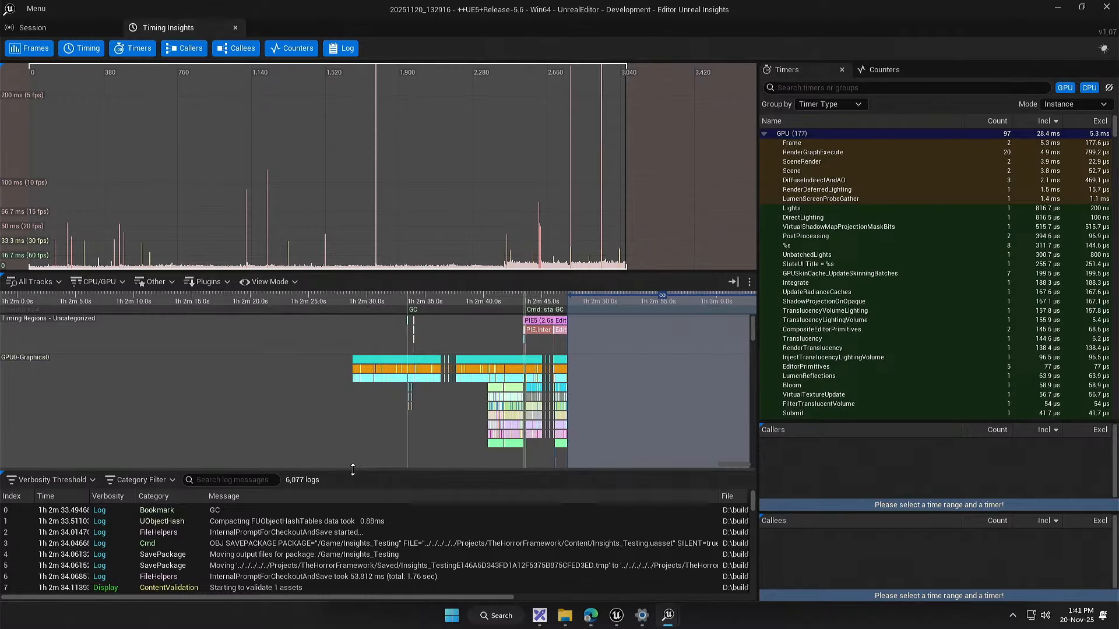
pyautogui.moveTo(352, 464); pyautogui.dragTo(353, 401)
pyautogui.scroll(-2, 408, 524)
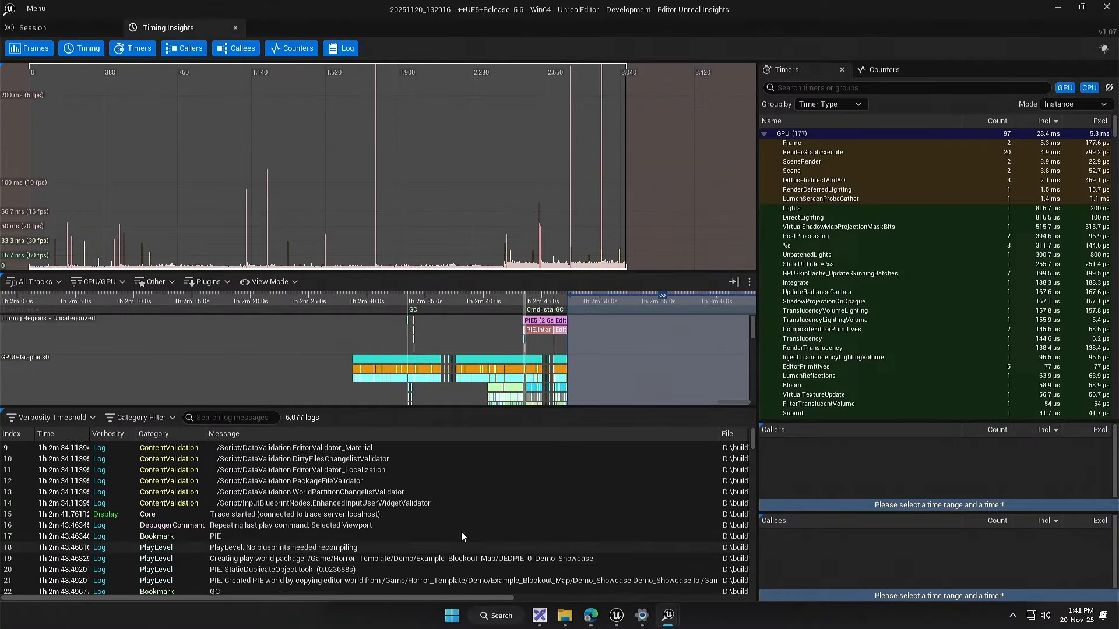
pyautogui.moveTo(752, 443); pyautogui.dragTo(746, 585)
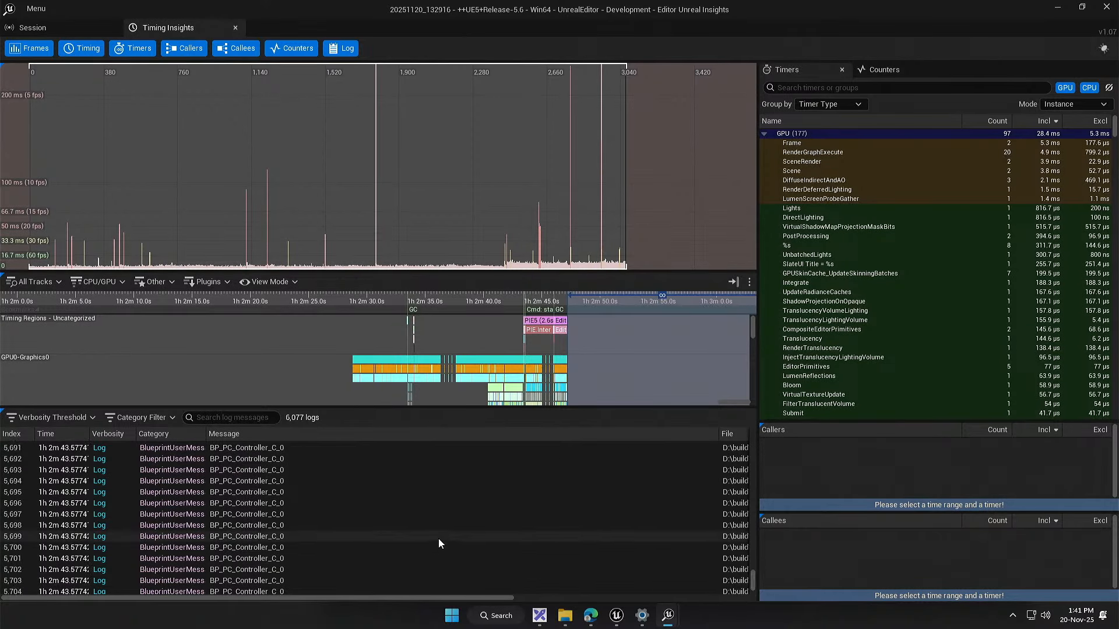
pyautogui.scroll(-8, 457, 523)
pyautogui.scroll(-3, 465, 520)
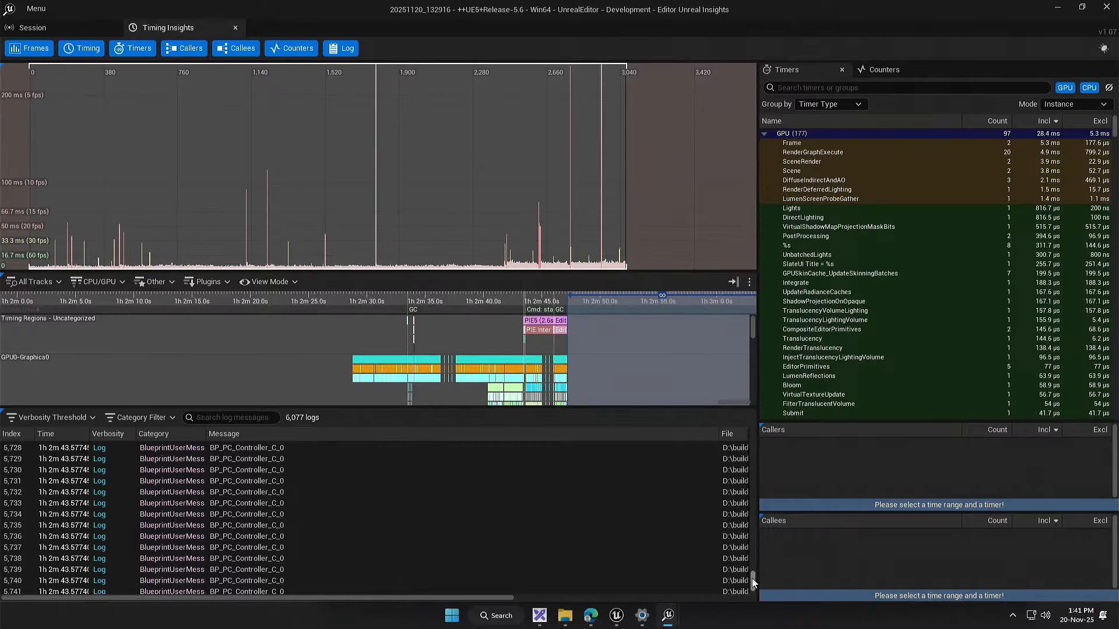
pyautogui.moveTo(754, 565); pyautogui.dragTo(760, 589)
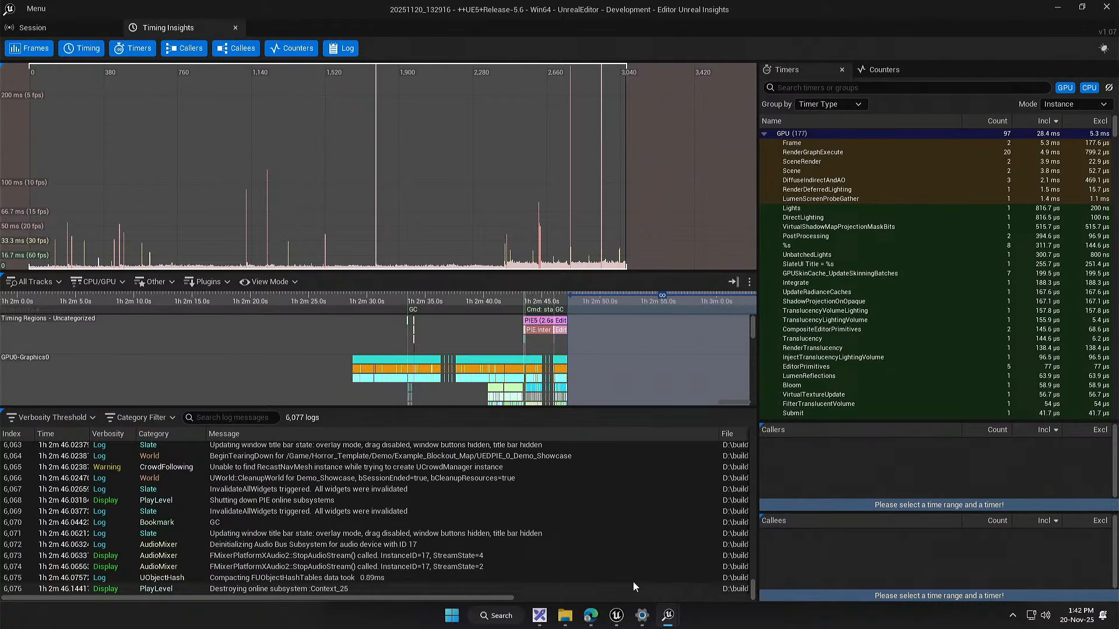
pyautogui.scroll(1, 401, 538)
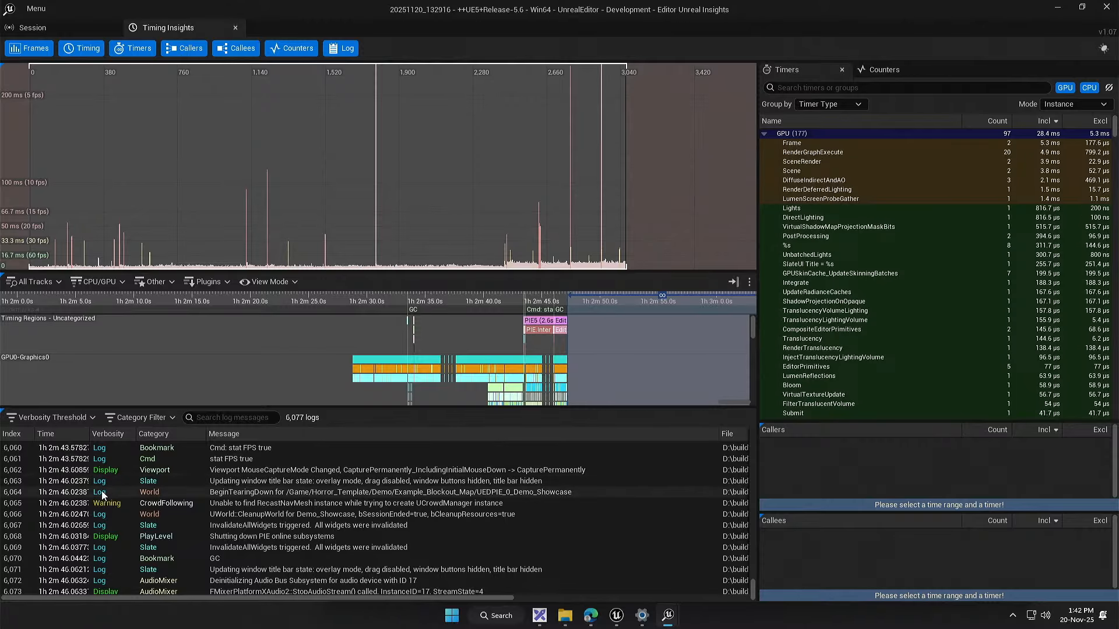
pyautogui.scroll(-1, 190, 522)
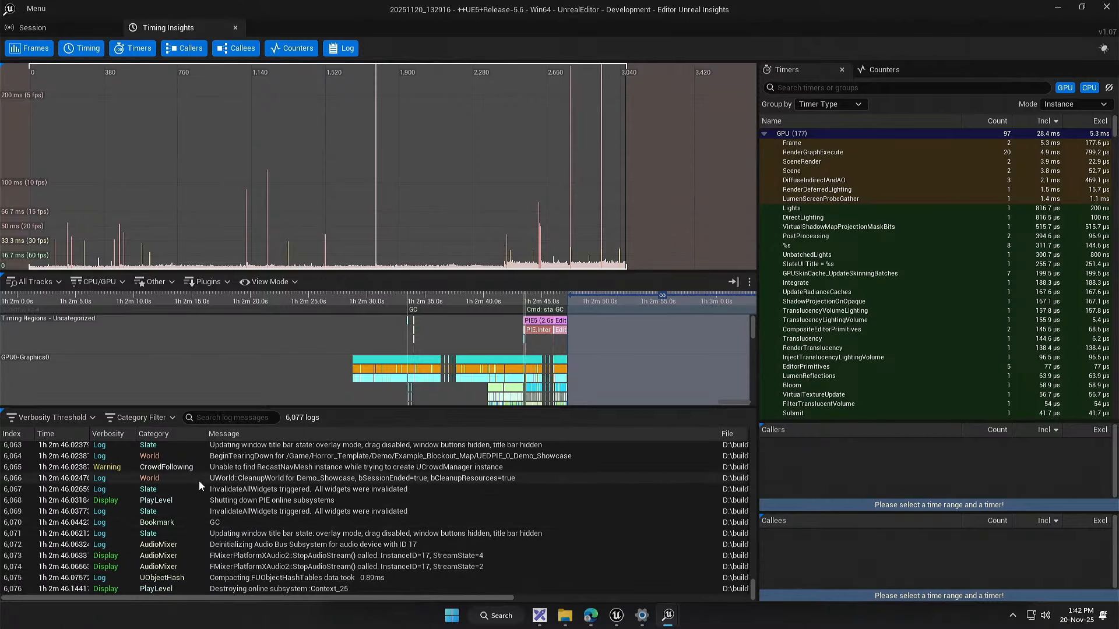
pyautogui.scroll(2, 187, 481)
pyautogui.scroll(3, 187, 481)
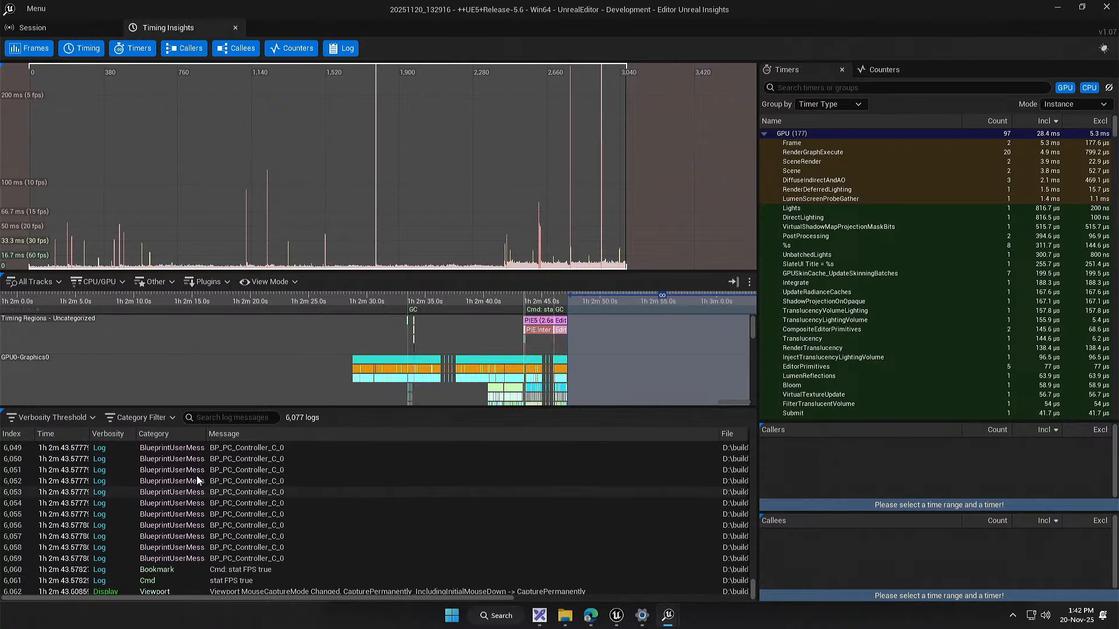
pyautogui.moveTo(753, 592); pyautogui.dragTo(753, 436)
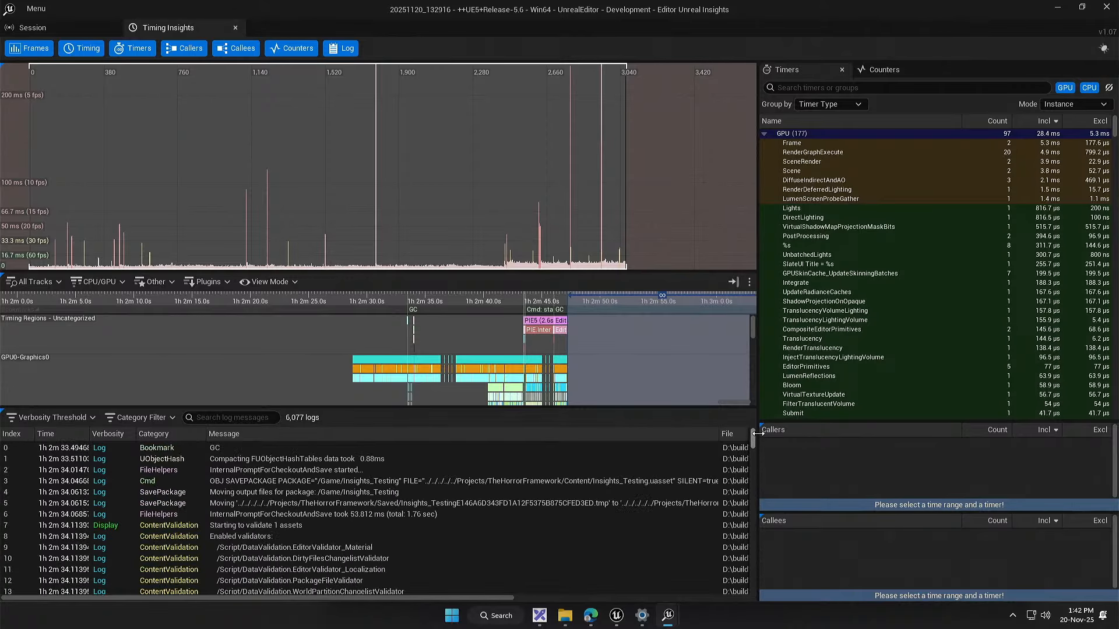
# Step: Look over the log's category filter options and set the verbosity threshold to Fatal
pyautogui.click(125, 420)
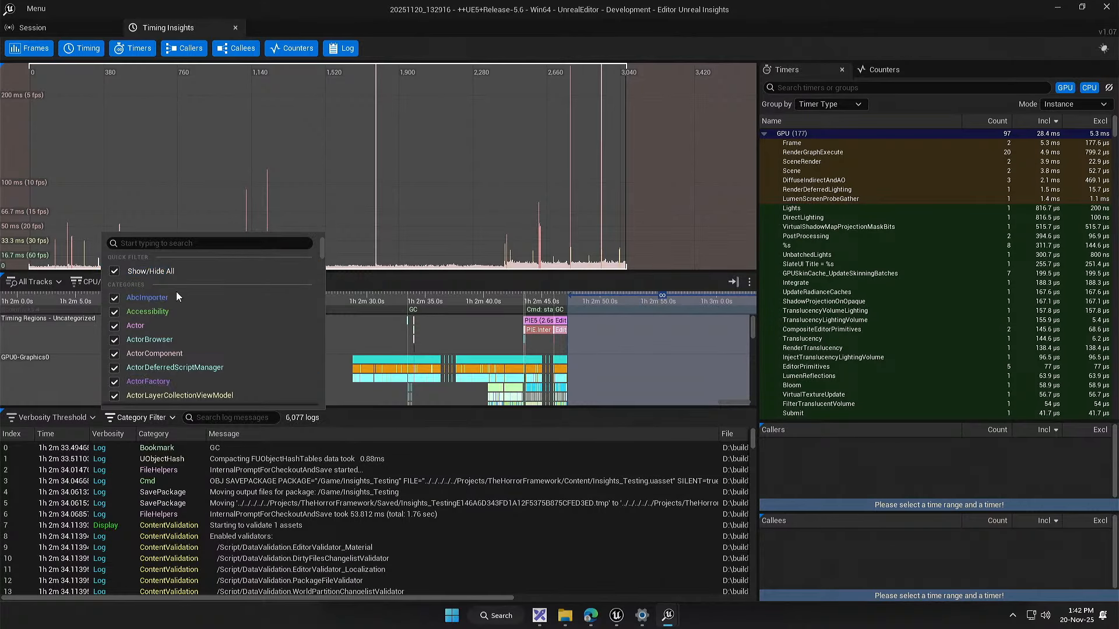
pyautogui.scroll(-8, 182, 333)
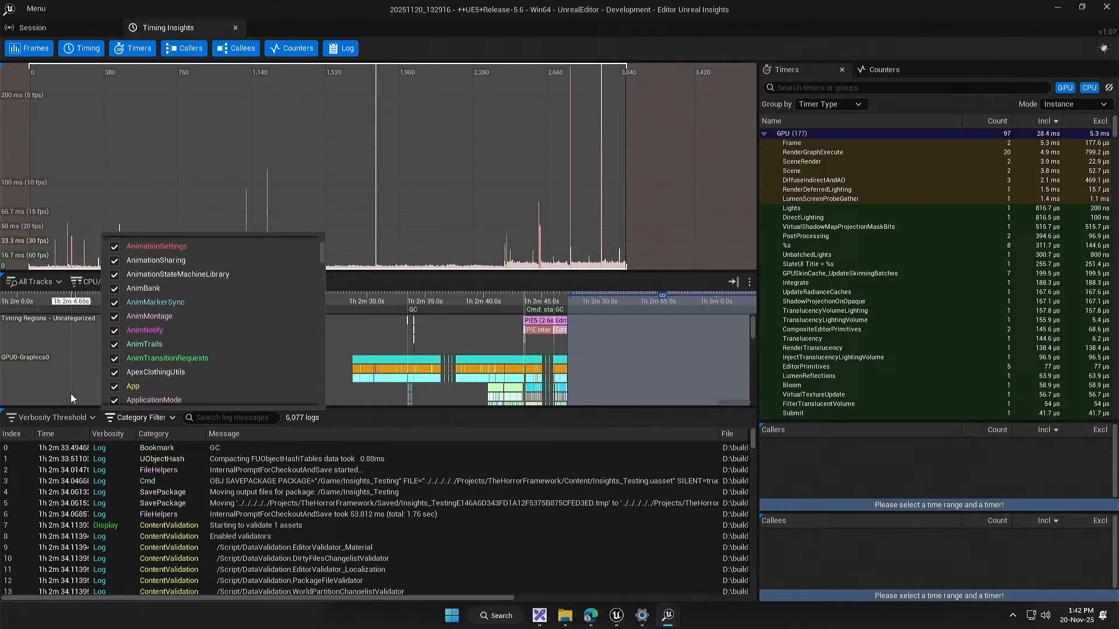
pyautogui.click(62, 418)
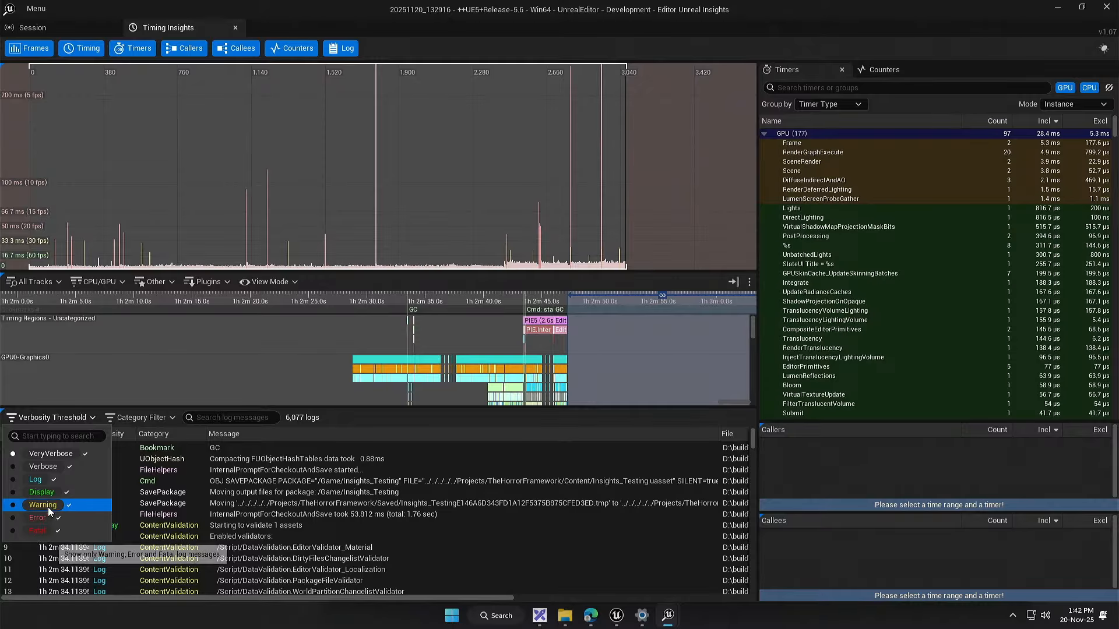
pyautogui.click(46, 532)
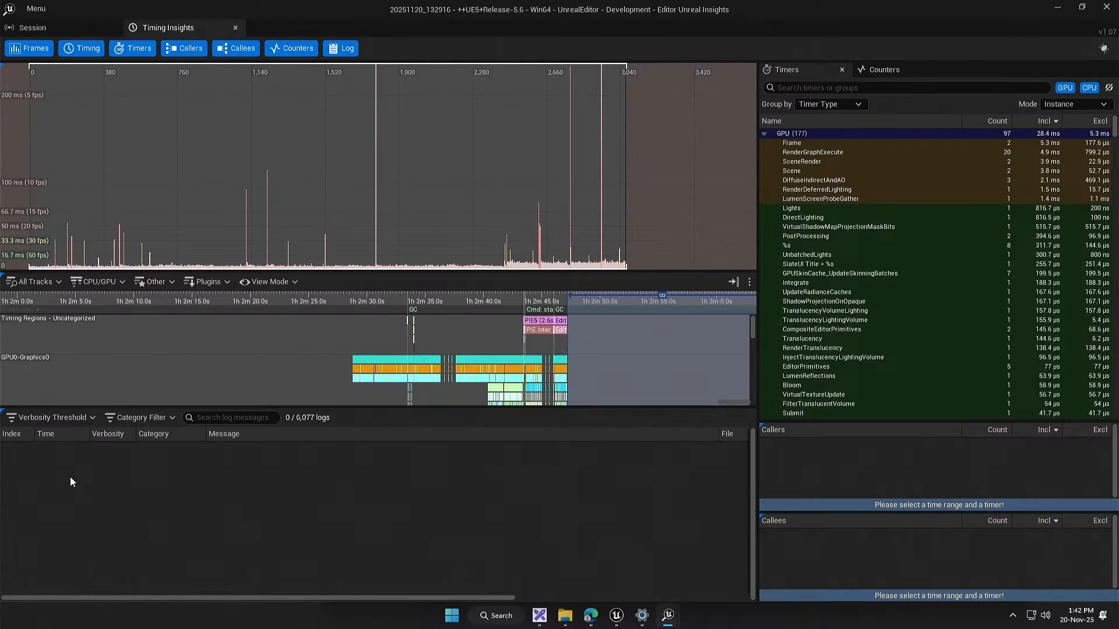
# Step: Lower the log verbosity threshold to Error and on to Warning to show the trace's warning messages
pyautogui.click(53, 418)
pyautogui.click(33, 519)
pyautogui.click(48, 419)
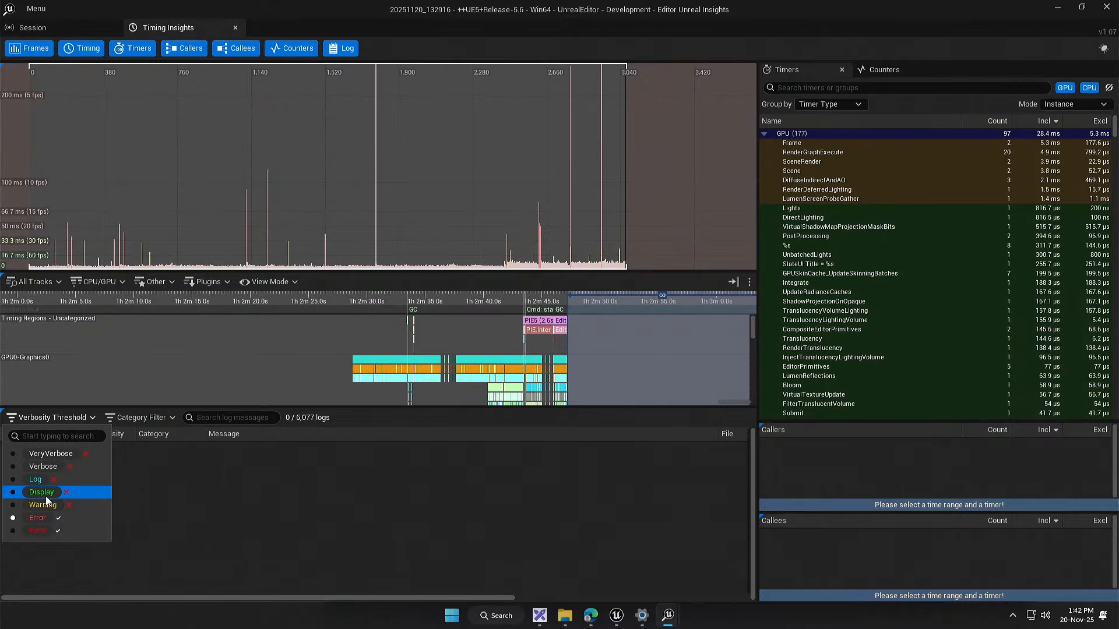
pyautogui.click(46, 504)
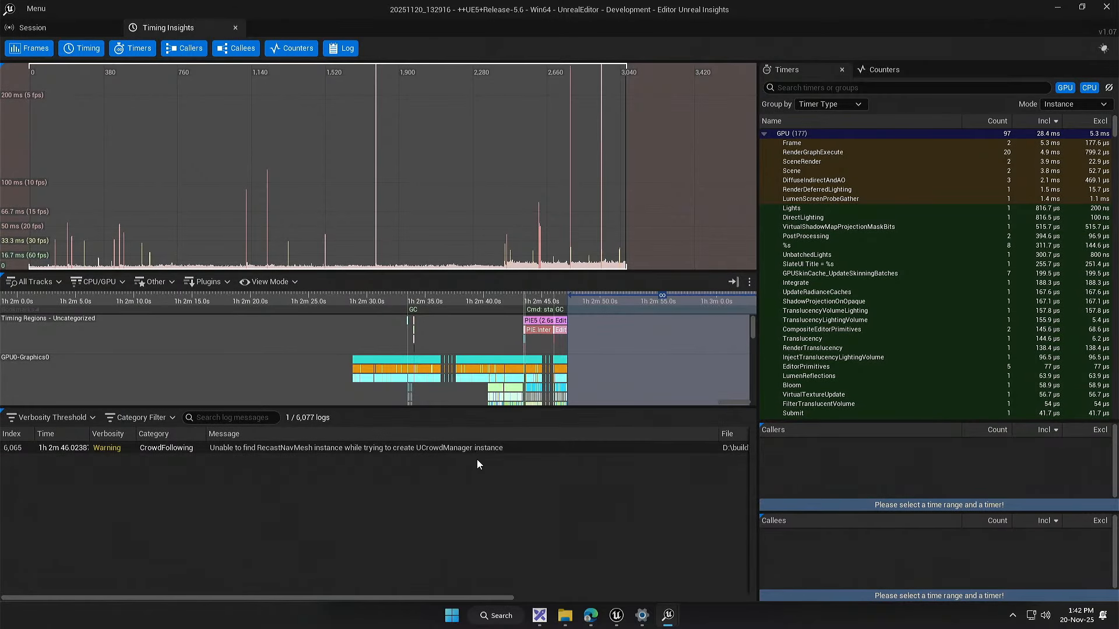
# Step: Set the log verbosity threshold to Display and look through the filtered messages
pyautogui.click(58, 417)
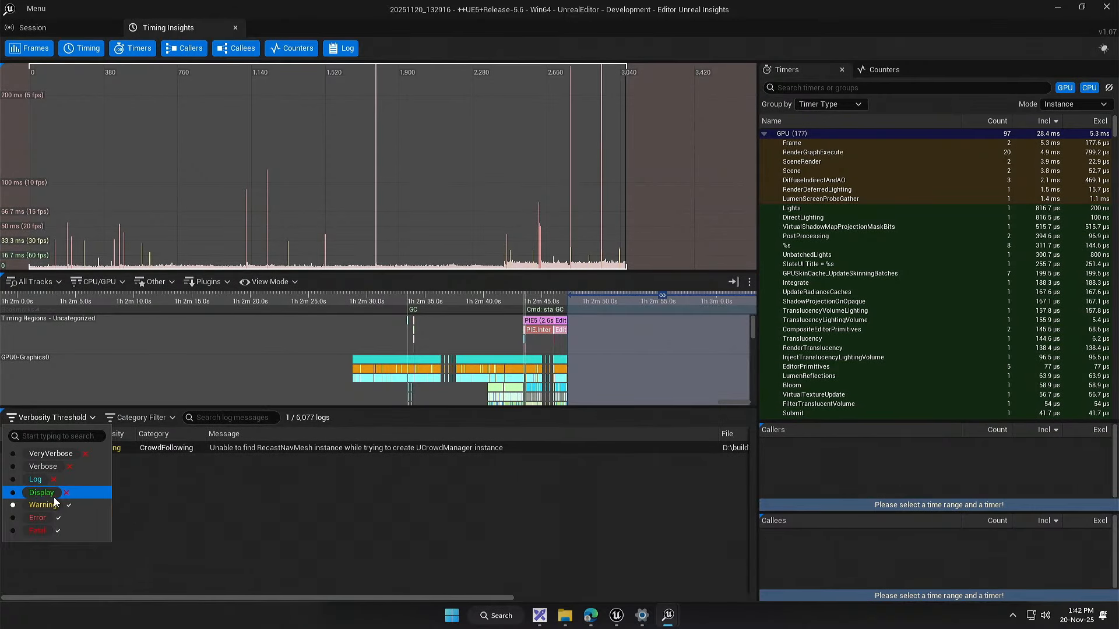
pyautogui.click(84, 498)
pyautogui.scroll(-2, 88, 495)
pyautogui.scroll(-2, 82, 500)
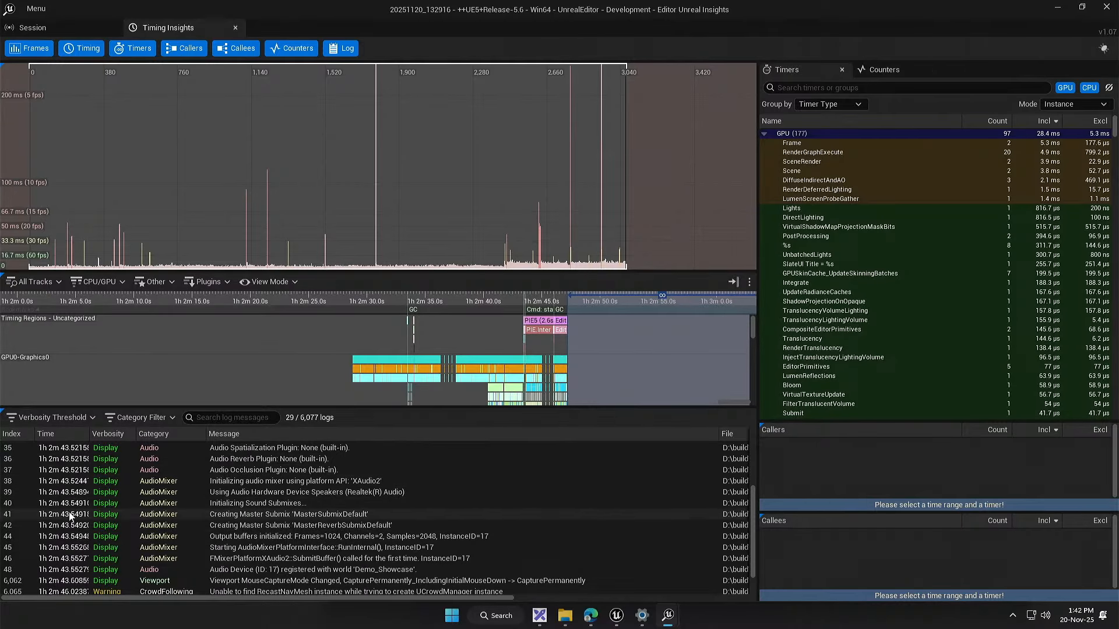
# Step: Reset the log verbosity threshold to VeryVerbose and look through the unfiltered startup and audio messages
pyautogui.click(53, 417)
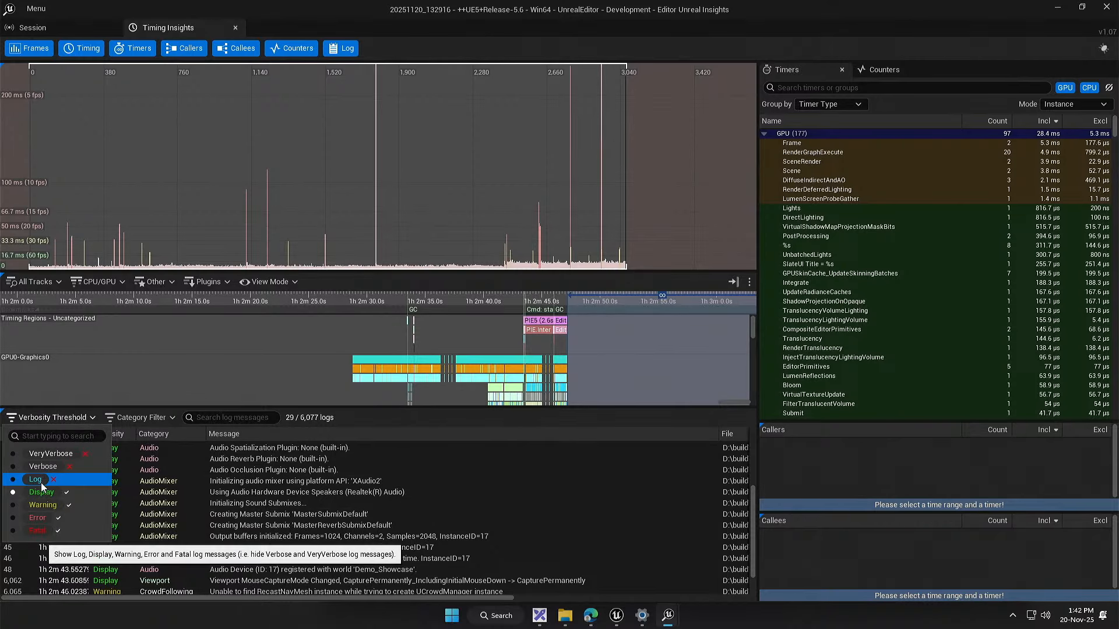
pyautogui.click(54, 456)
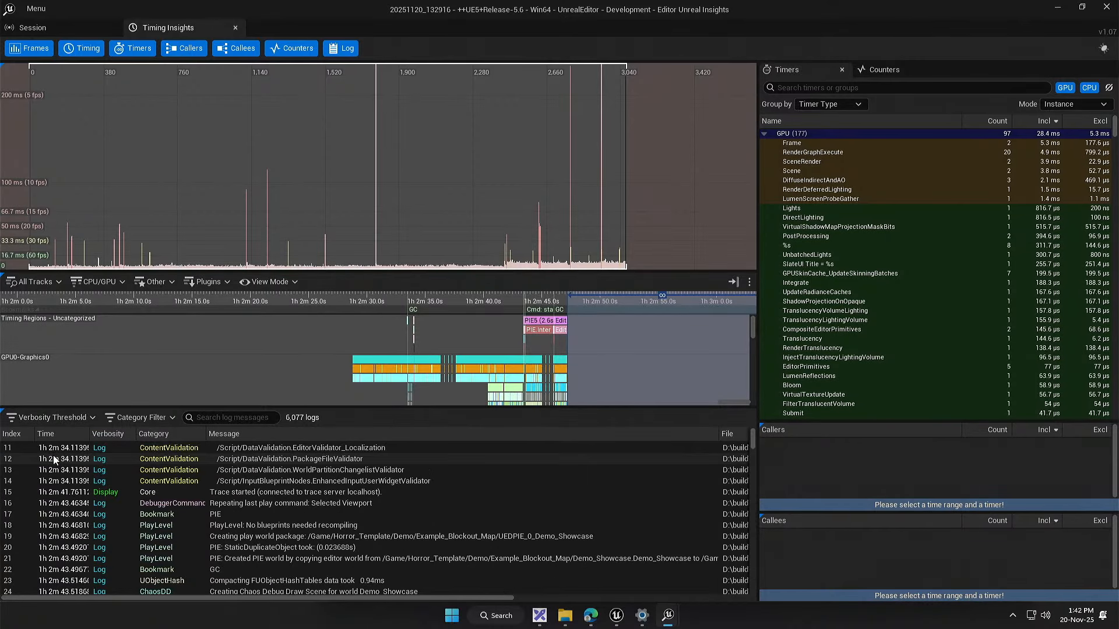
pyautogui.scroll(-5, 193, 496)
pyautogui.scroll(2, 192, 501)
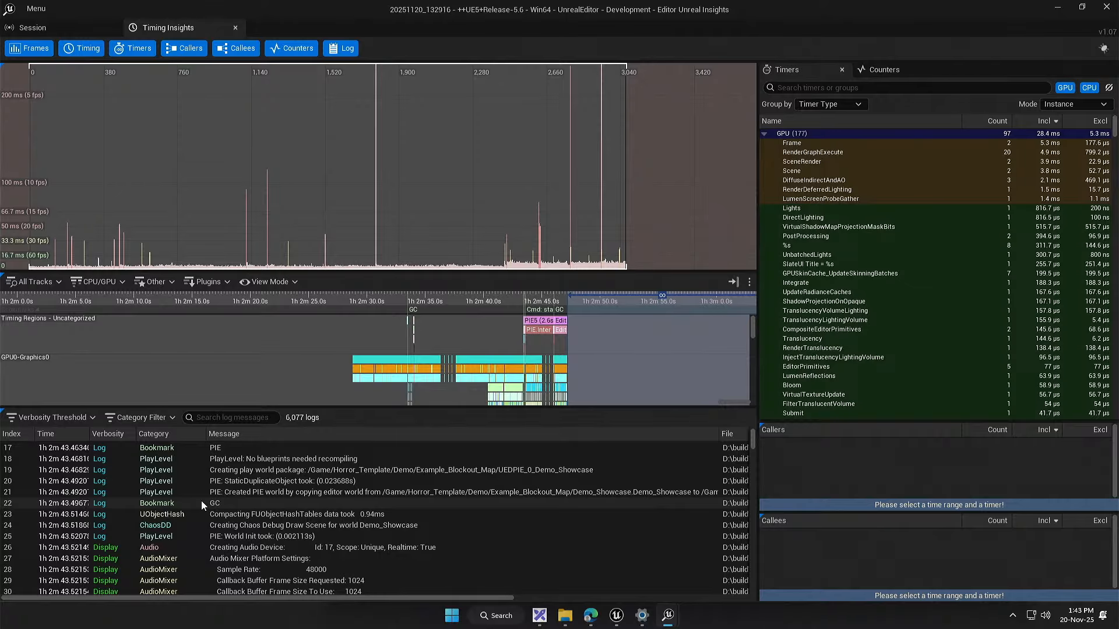
pyautogui.scroll(-5, 205, 502)
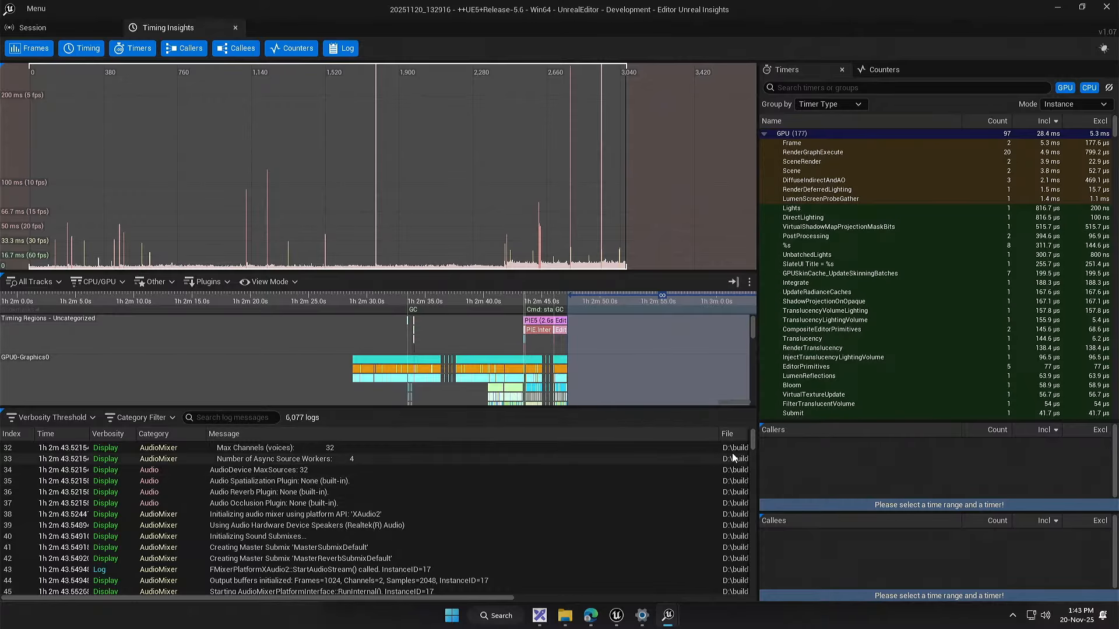
# Step: Mark BP_PC_Controller_C_0 log messages on the timeline, ending with index 1,063, and shrink the log area to enlarge the timing tracks
pyautogui.moveTo(752, 442); pyautogui.dragTo(750, 466)
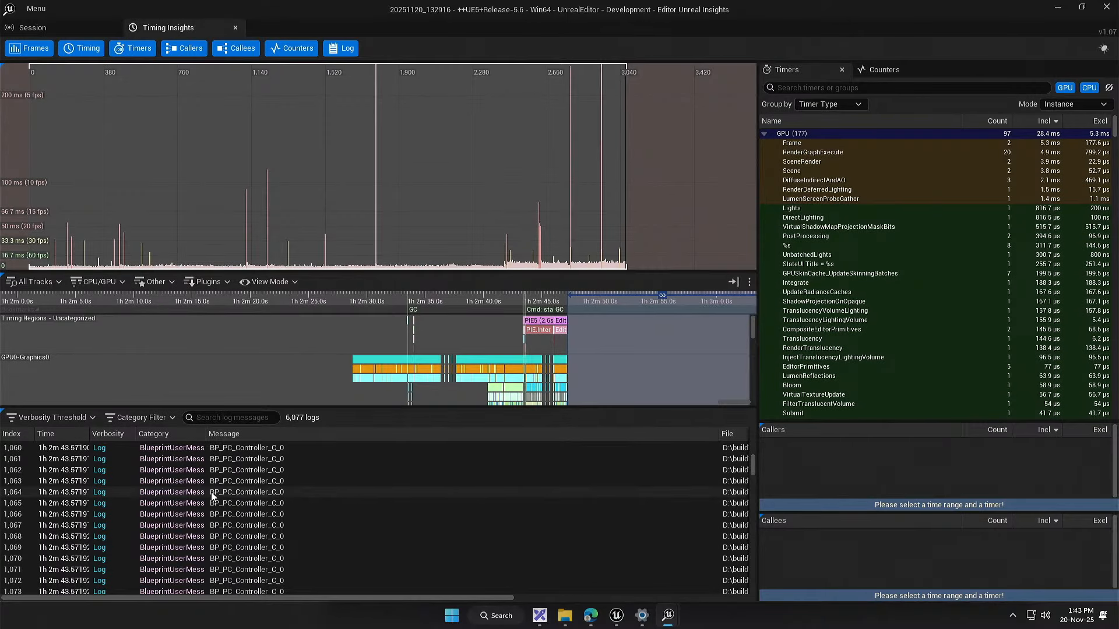
pyautogui.click(177, 481)
pyautogui.click(192, 514)
pyautogui.click(192, 558)
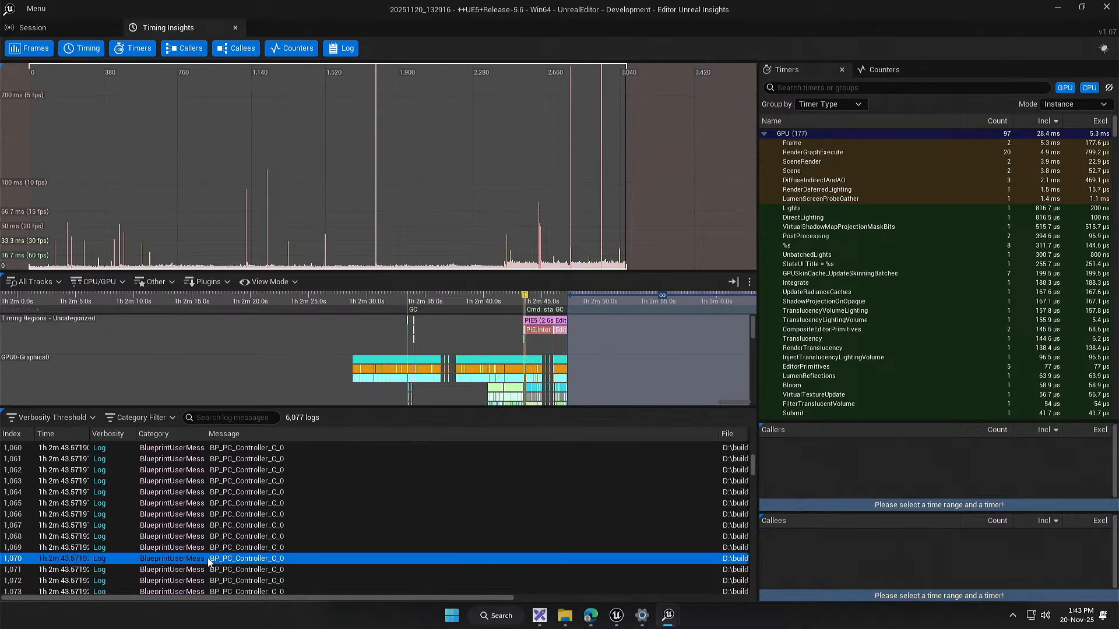
pyautogui.click(52, 481)
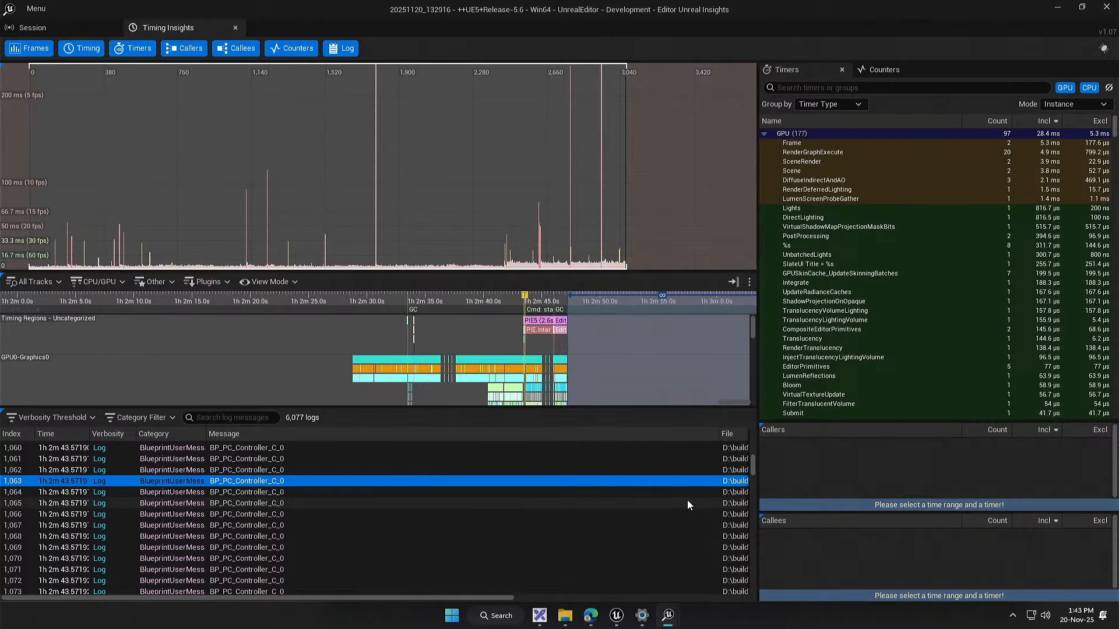
pyautogui.moveTo(755, 470); pyautogui.dragTo(754, 438)
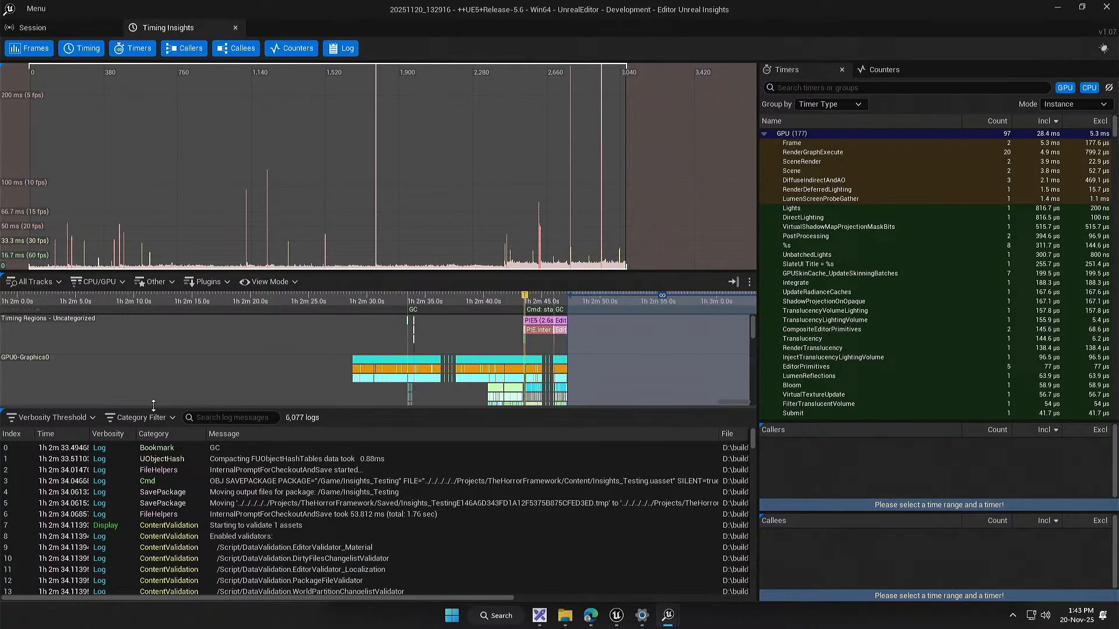
pyautogui.moveTo(156, 409); pyautogui.dragTo(186, 511)
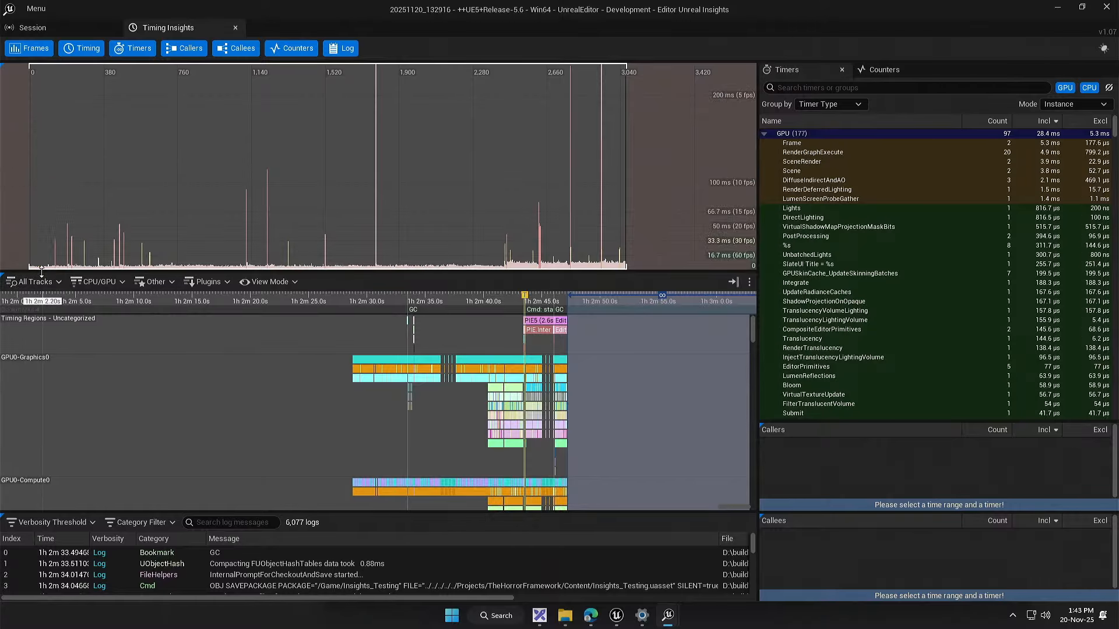
# Step: Shrink the frames graph to enlarge the timing tracks and show the individual events around frame 328394
pyautogui.click(36, 282)
pyautogui.click(38, 285)
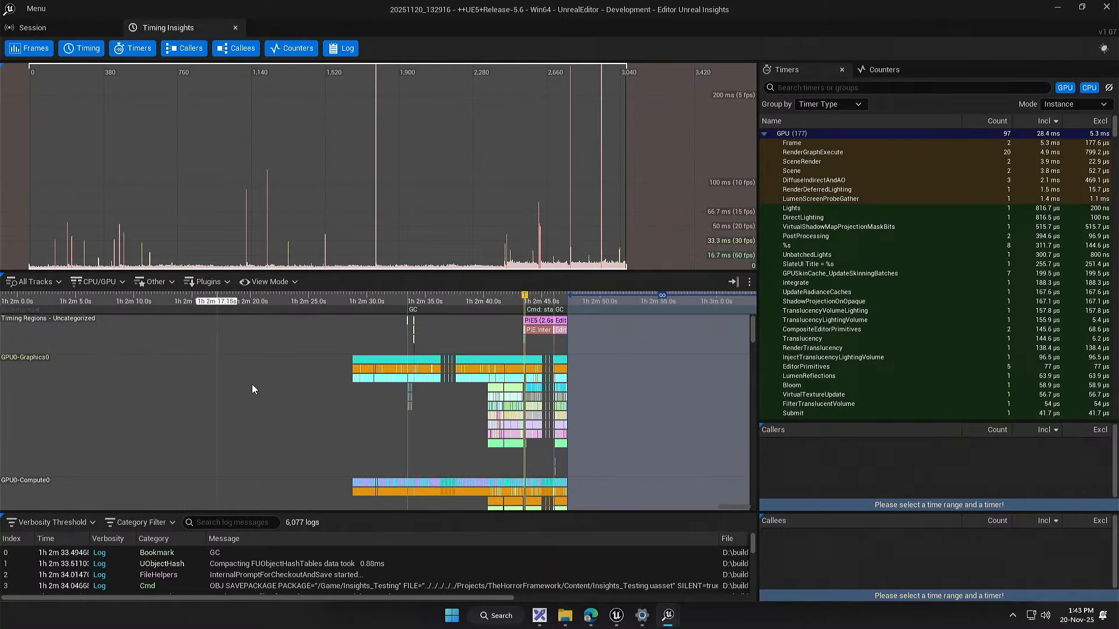
pyautogui.scroll(5, 512, 380)
pyautogui.scroll(15, 575, 387)
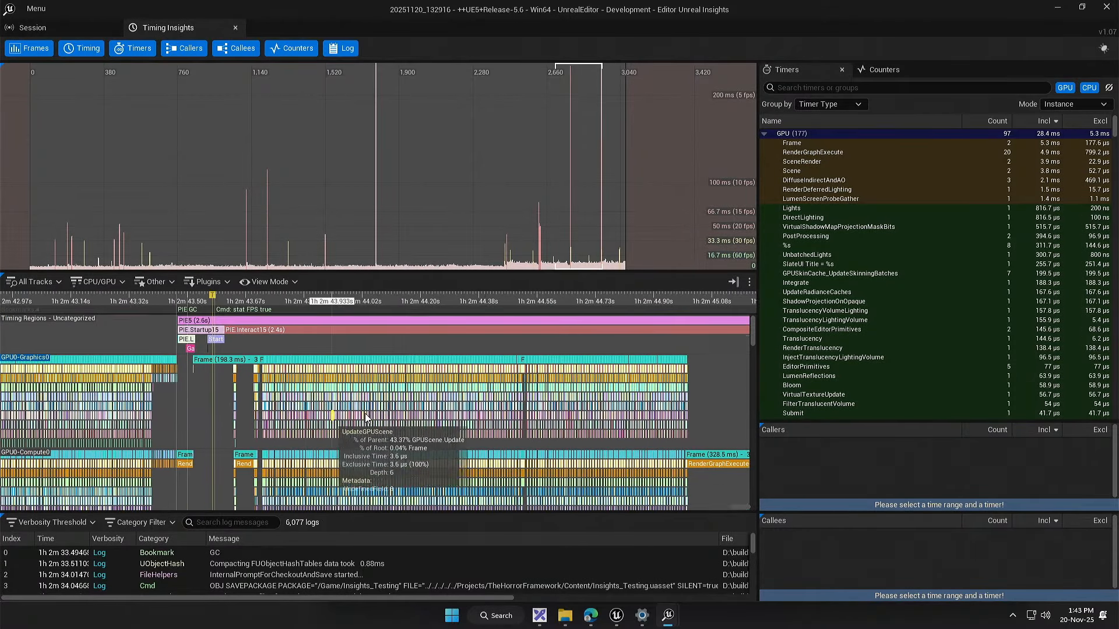
pyautogui.scroll(3, 403, 392)
pyautogui.moveTo(403, 392); pyautogui.dragTo(359, 371)
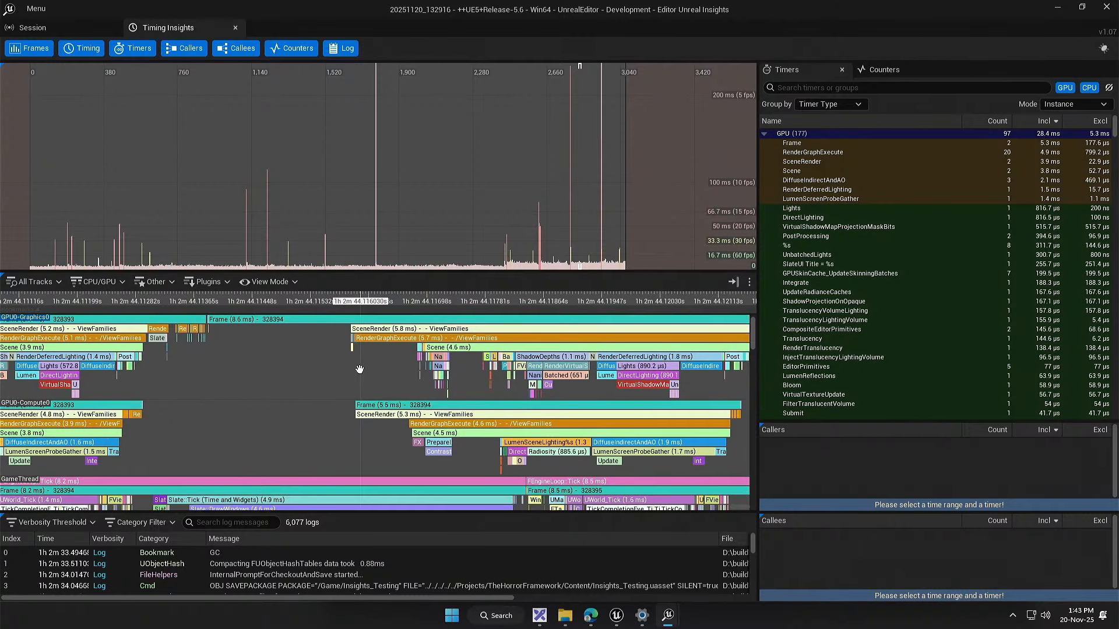
pyautogui.moveTo(388, 271); pyautogui.dragTo(390, 190)
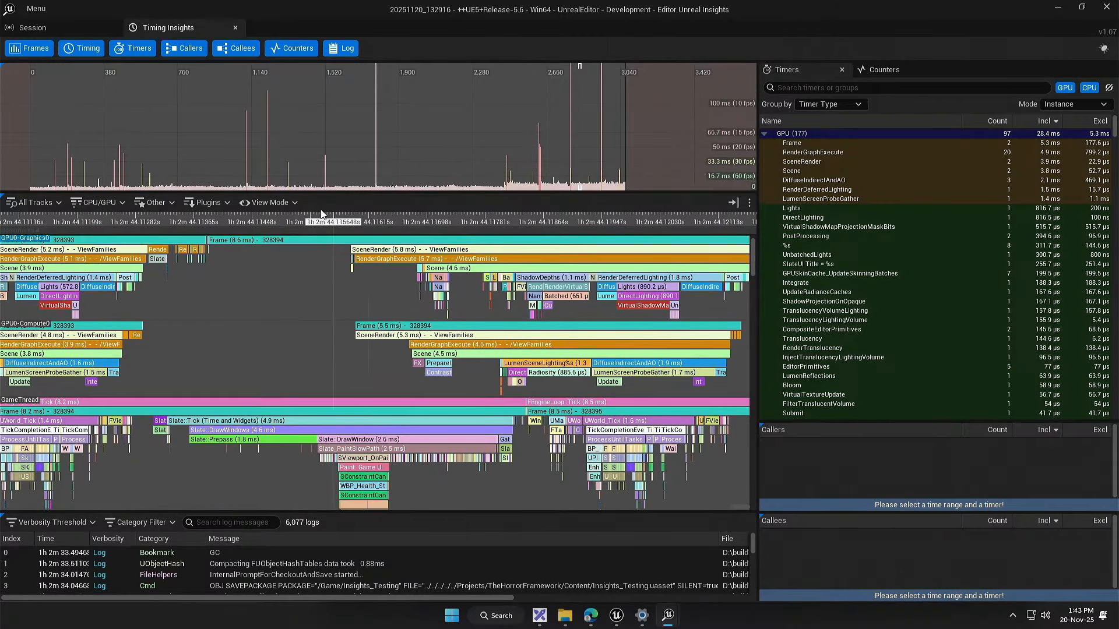
pyautogui.moveTo(351, 326); pyautogui.dragTo(365, 334)
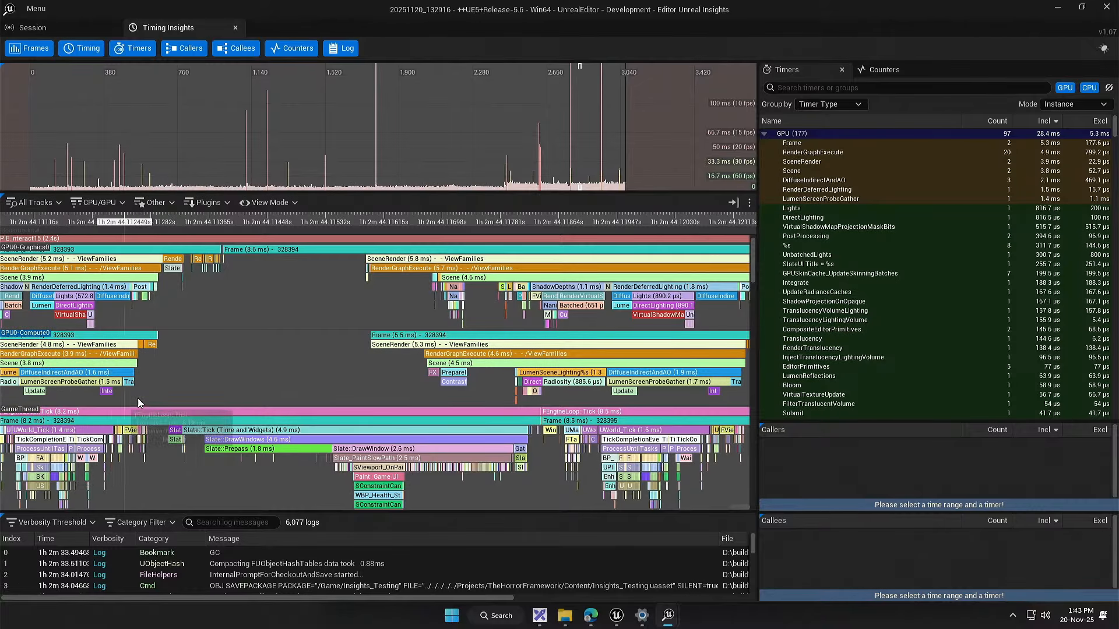
# Step: Hide the GPU tracks and the RHIThread track from the timing view
pyautogui.click(91, 203)
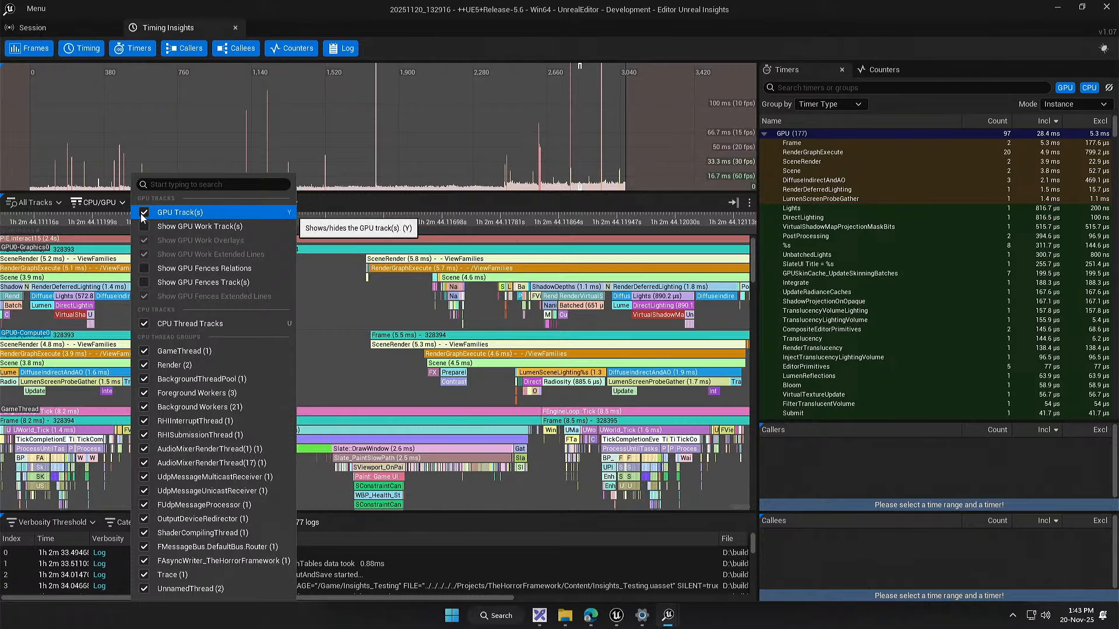
pyautogui.click(142, 213)
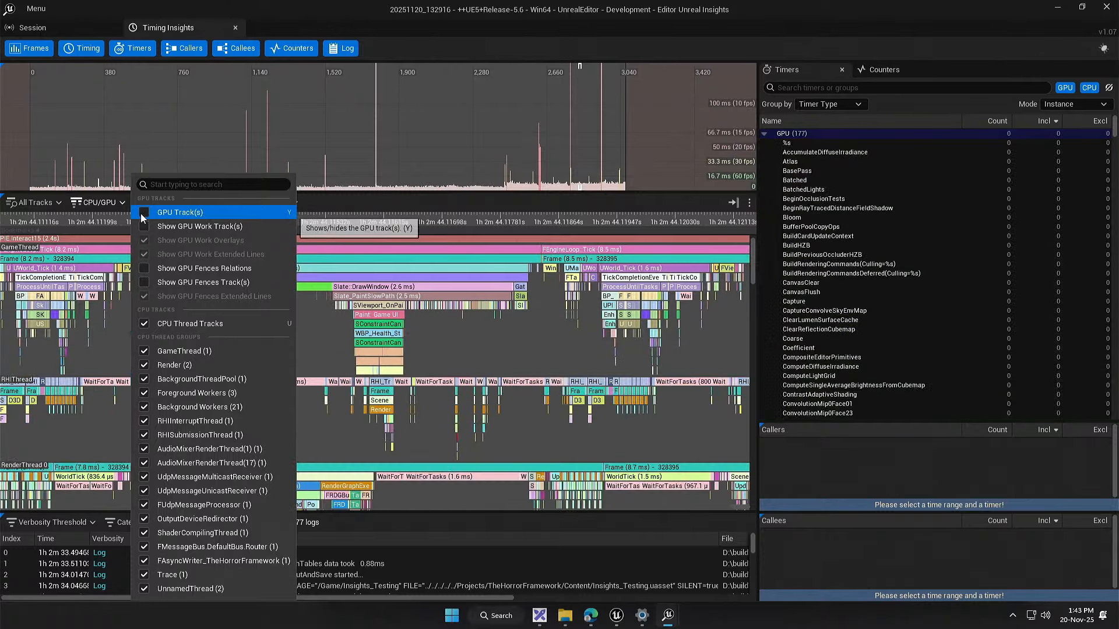
pyautogui.click(117, 340)
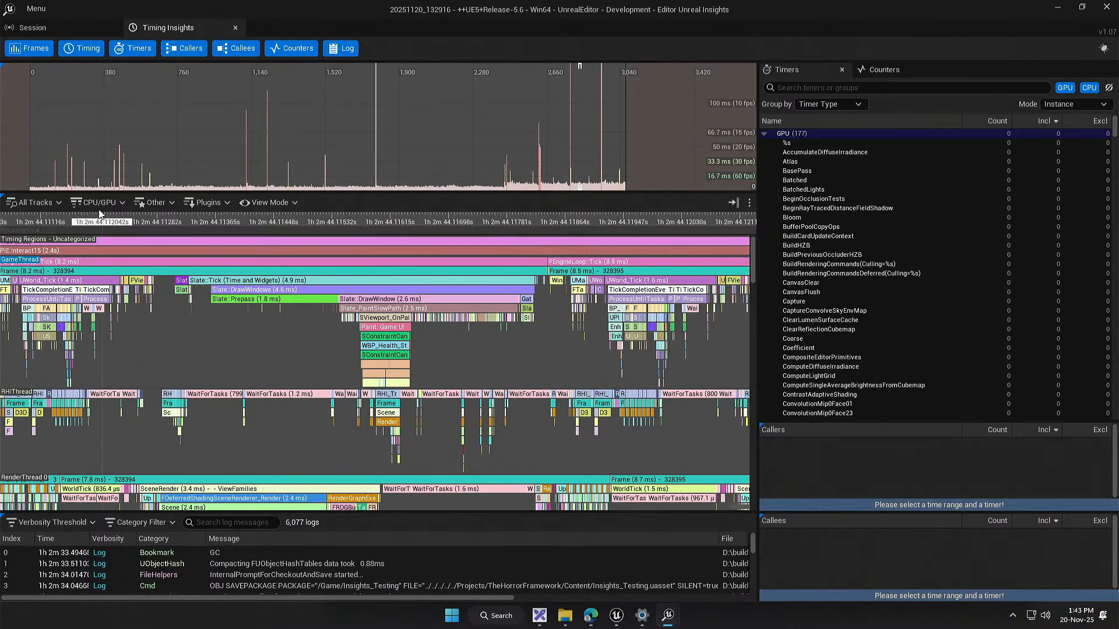
pyautogui.click(24, 202)
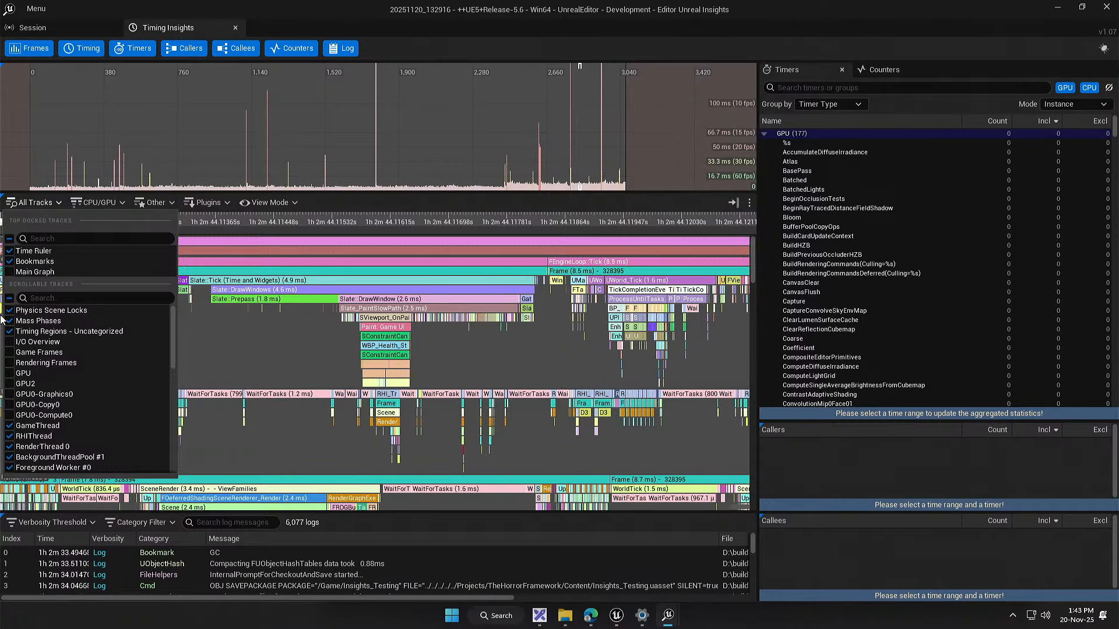
pyautogui.click(11, 446)
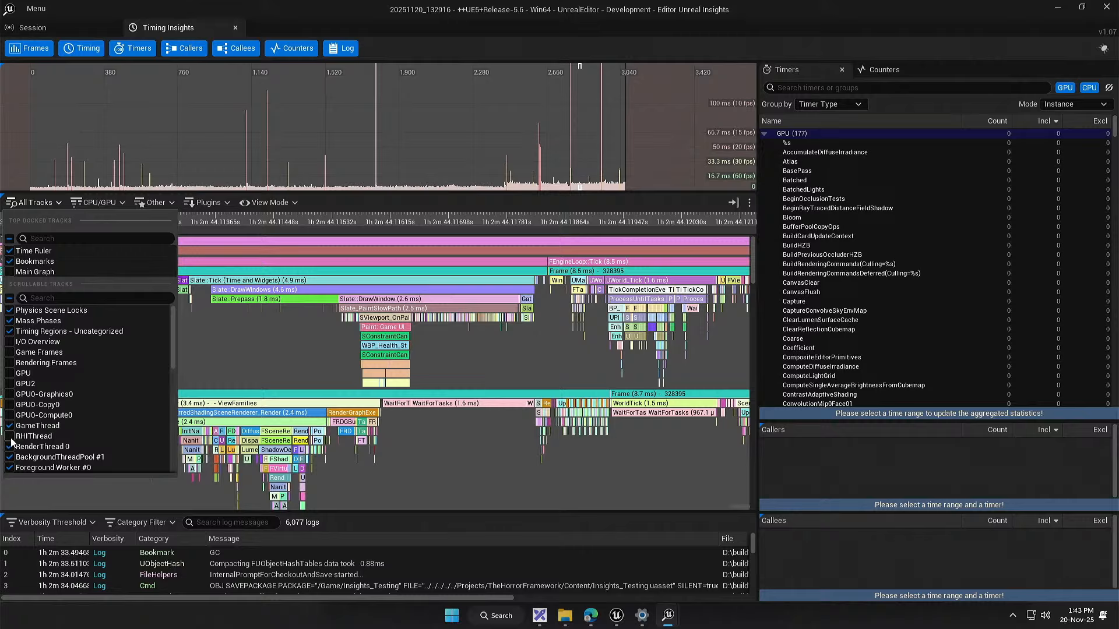
pyautogui.click(263, 387)
pyautogui.moveTo(238, 325); pyautogui.dragTo(225, 349)
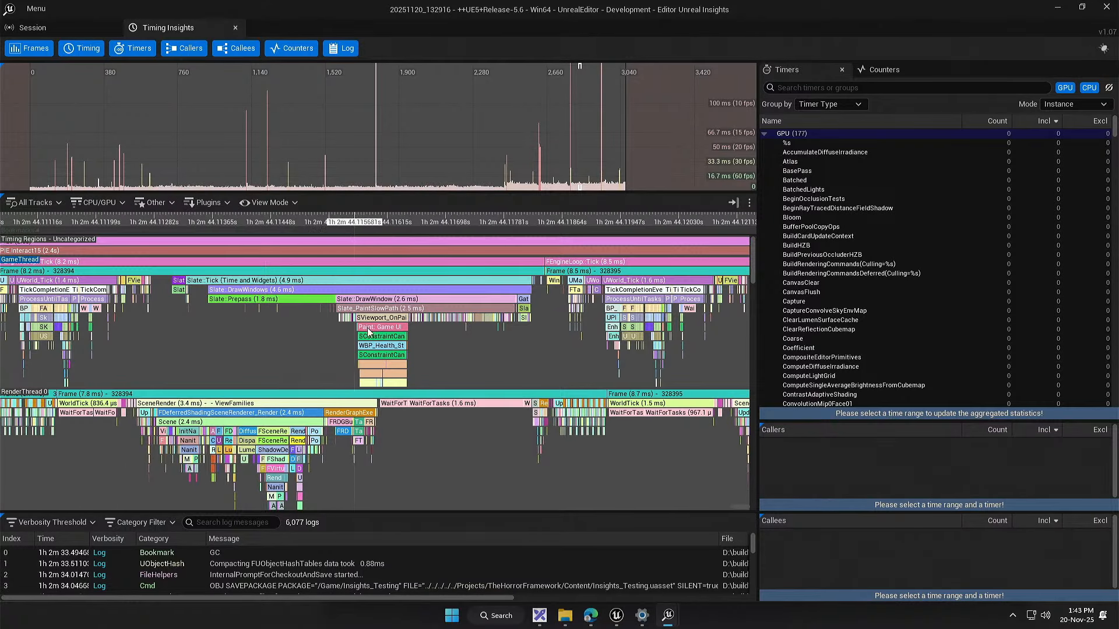
# Step: Review the track visibility options for CPU/GPU, all tracks, other track types and plugin tracks
pyautogui.scroll(4, 264, 355)
pyautogui.scroll(-4, 248, 329)
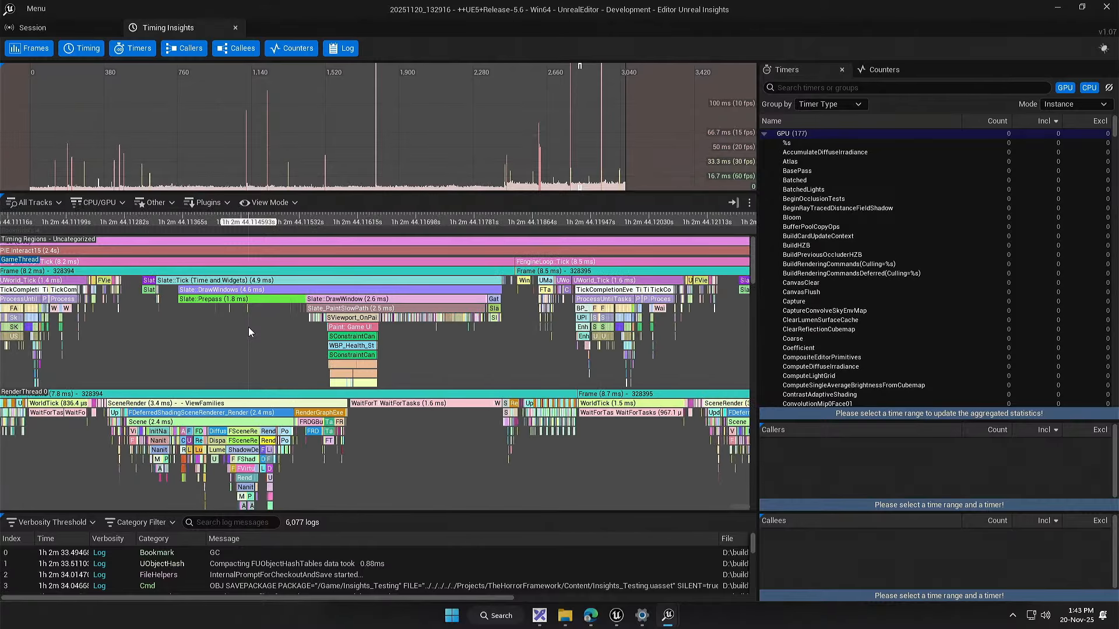
pyautogui.click(103, 203)
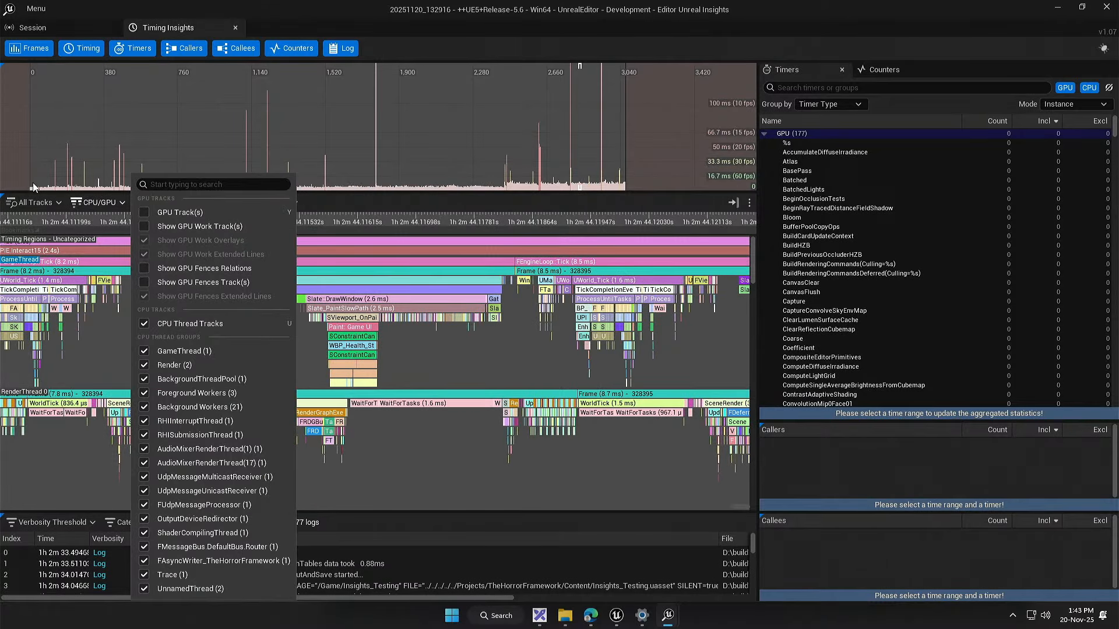
pyautogui.click(23, 203)
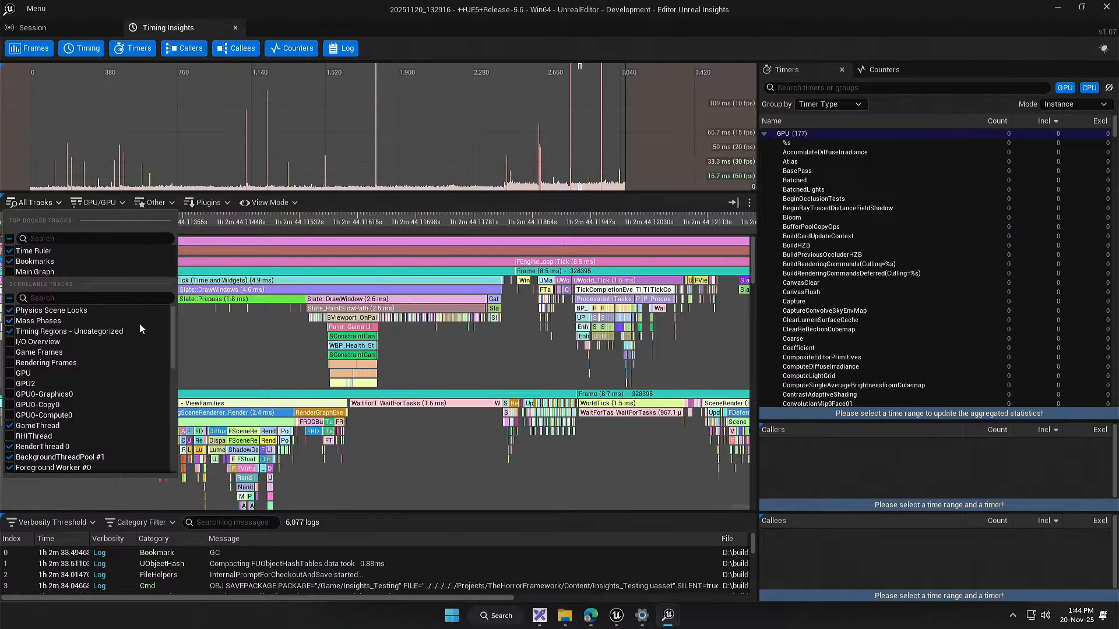
pyautogui.click(225, 313)
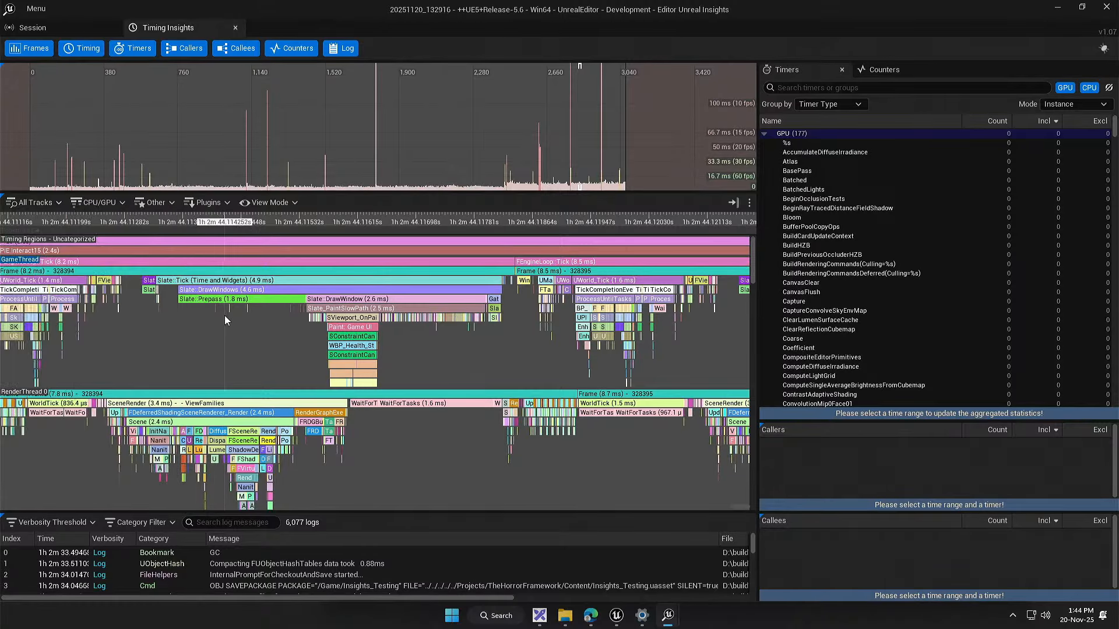
pyautogui.click(155, 202)
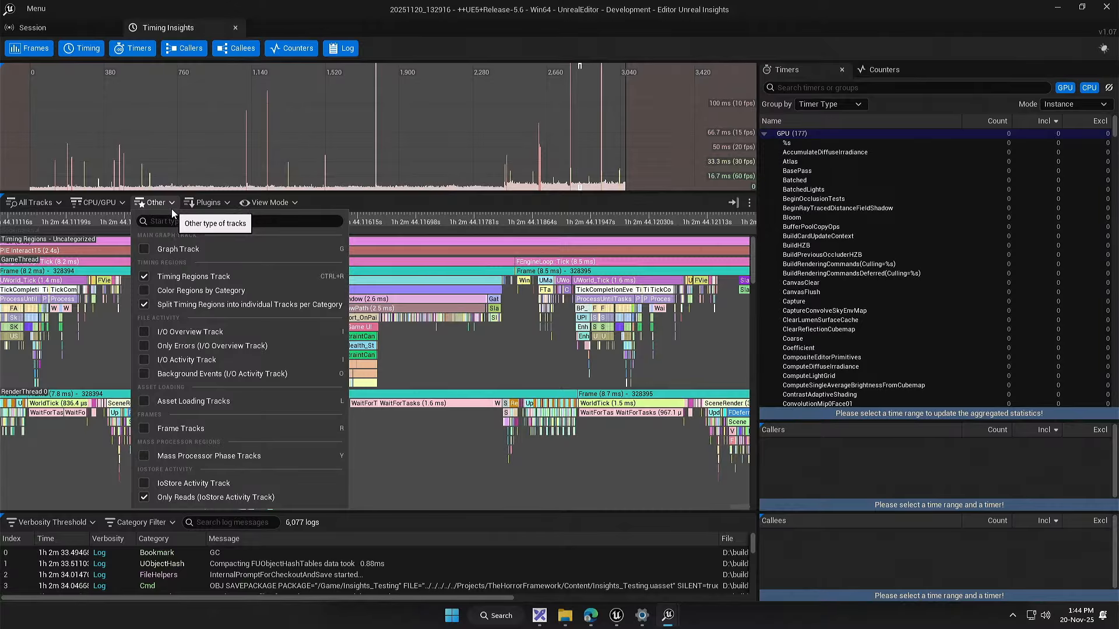
pyautogui.click(194, 208)
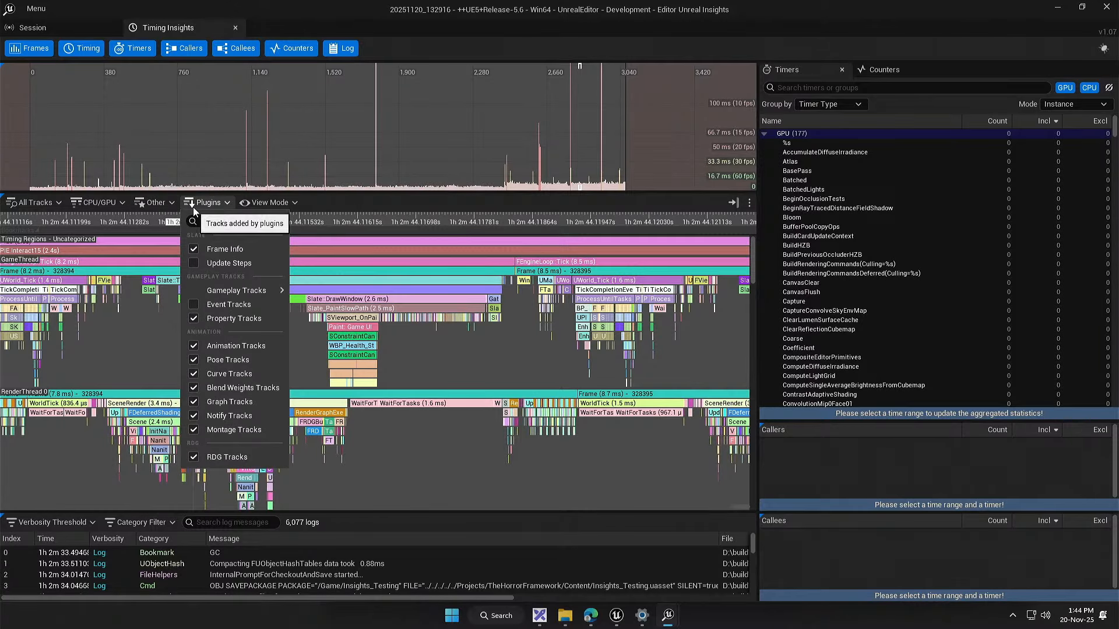
# Step: Turn on Compact Mode for the timing tracks and look through the game, render and worker thread tracks
pyautogui.click(266, 198)
pyautogui.click(269, 202)
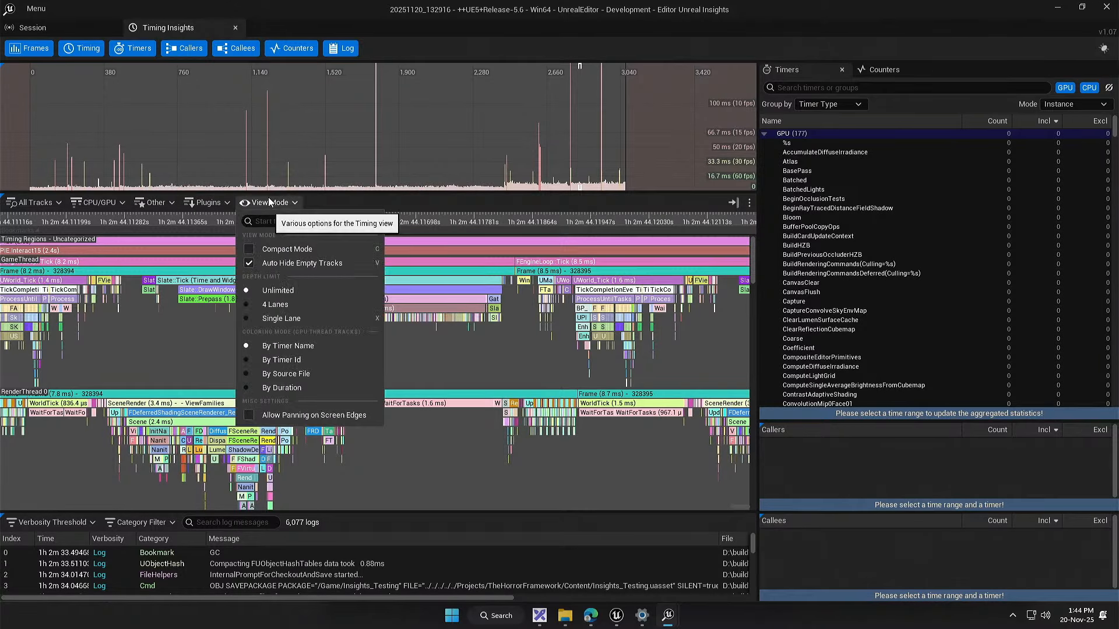
pyautogui.click(249, 249)
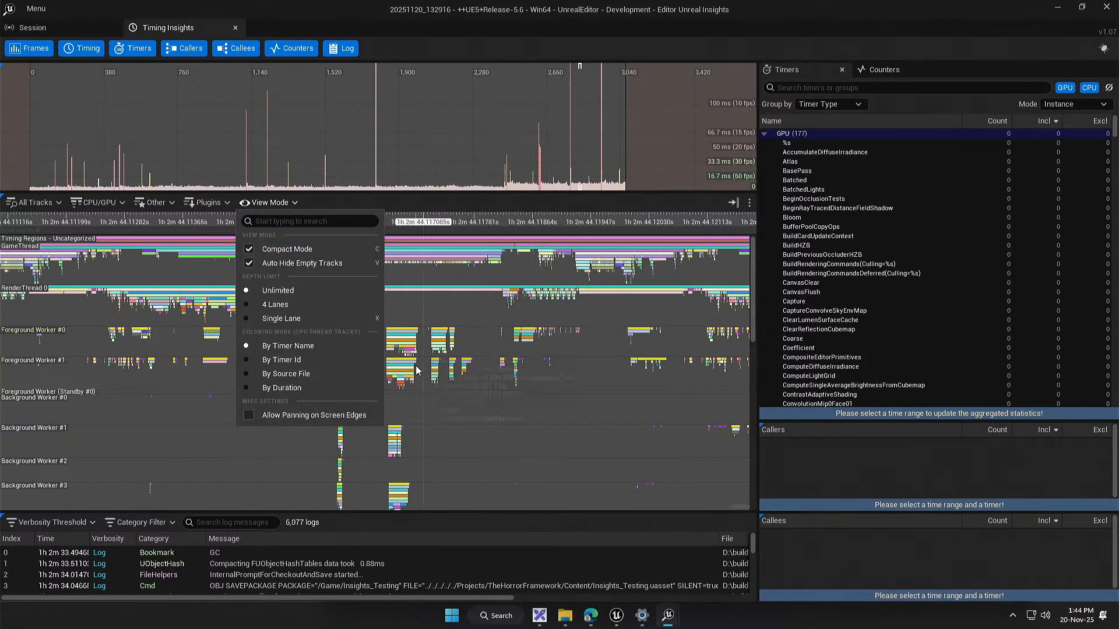
pyautogui.click(747, 300)
pyautogui.moveTo(752, 292)
pyautogui.mouseDown()
pyautogui.moveTo(731, 480)
pyautogui.moveTo(747, 304)
pyautogui.mouseUp()
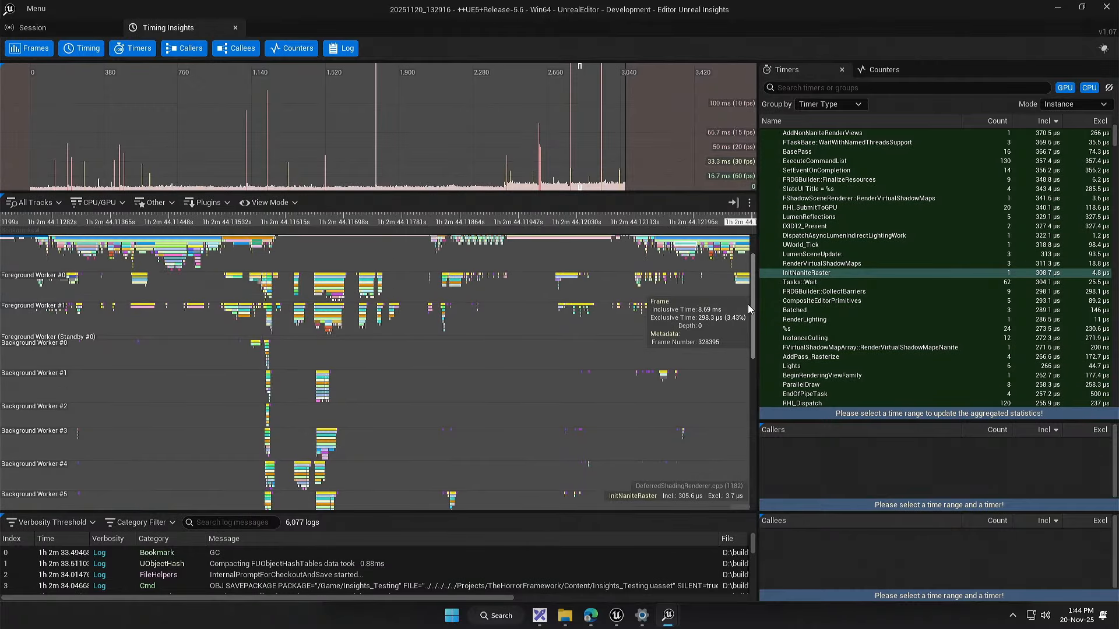
pyautogui.moveTo(533, 360); pyautogui.dragTo(66, 252)
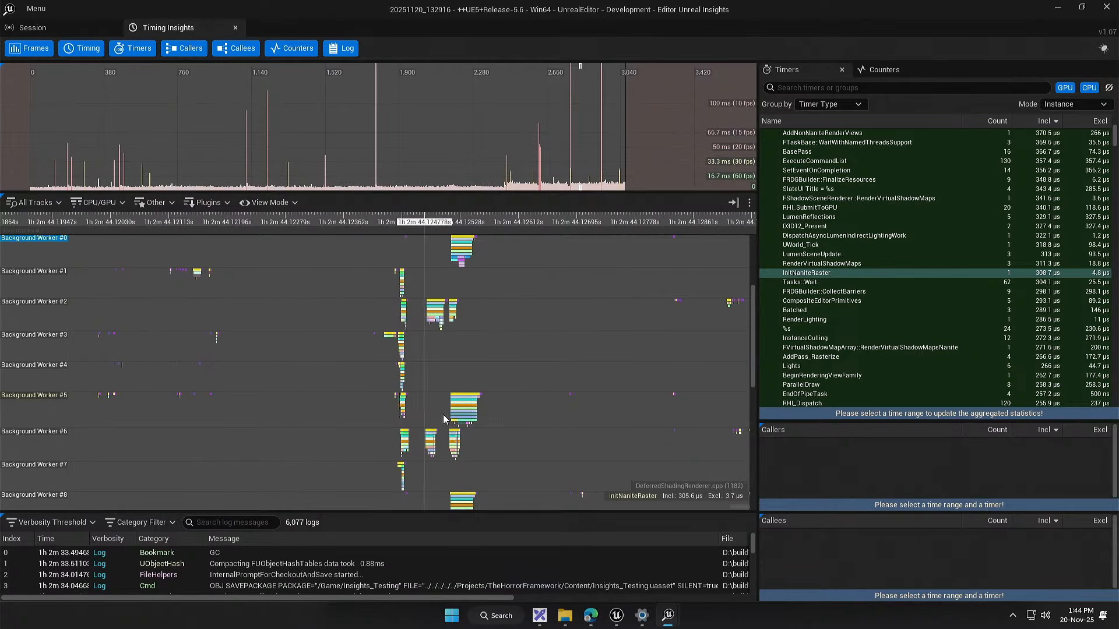
pyautogui.moveTo(431, 303); pyautogui.dragTo(479, 475)
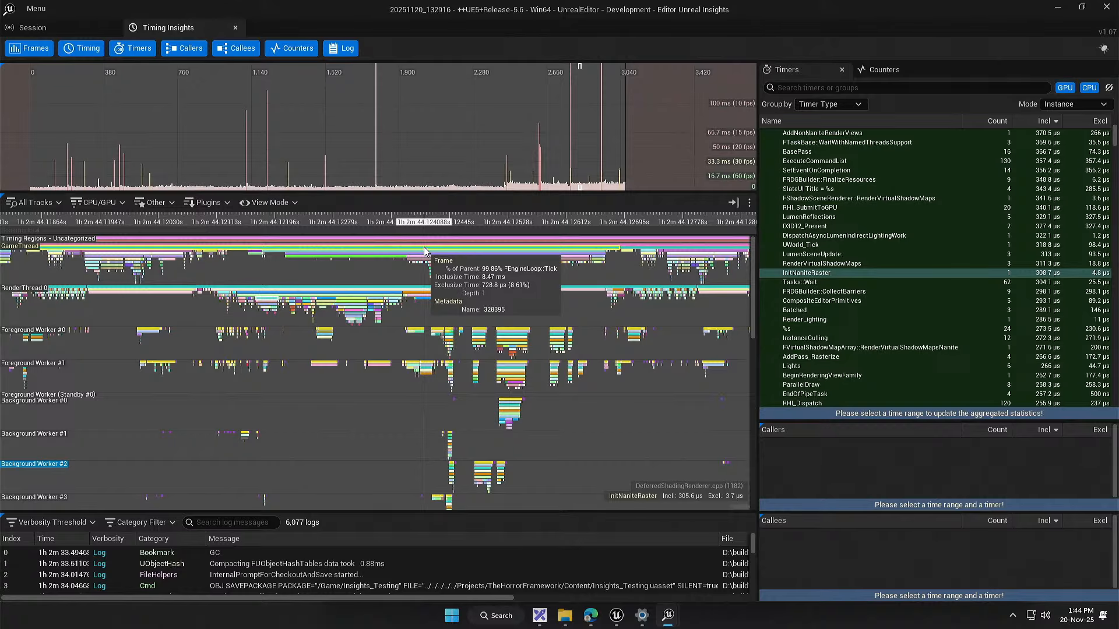
pyautogui.moveTo(355, 394); pyautogui.dragTo(642, 421)
pyautogui.moveTo(237, 424); pyautogui.dragTo(331, 420)
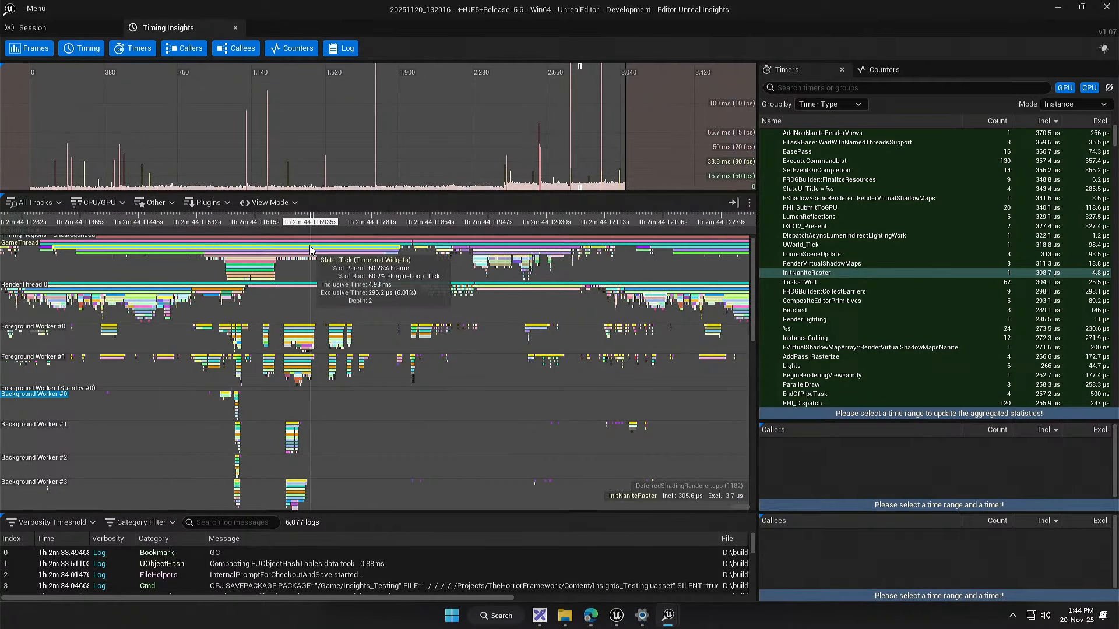
pyautogui.moveTo(378, 486); pyautogui.dragTo(452, 431)
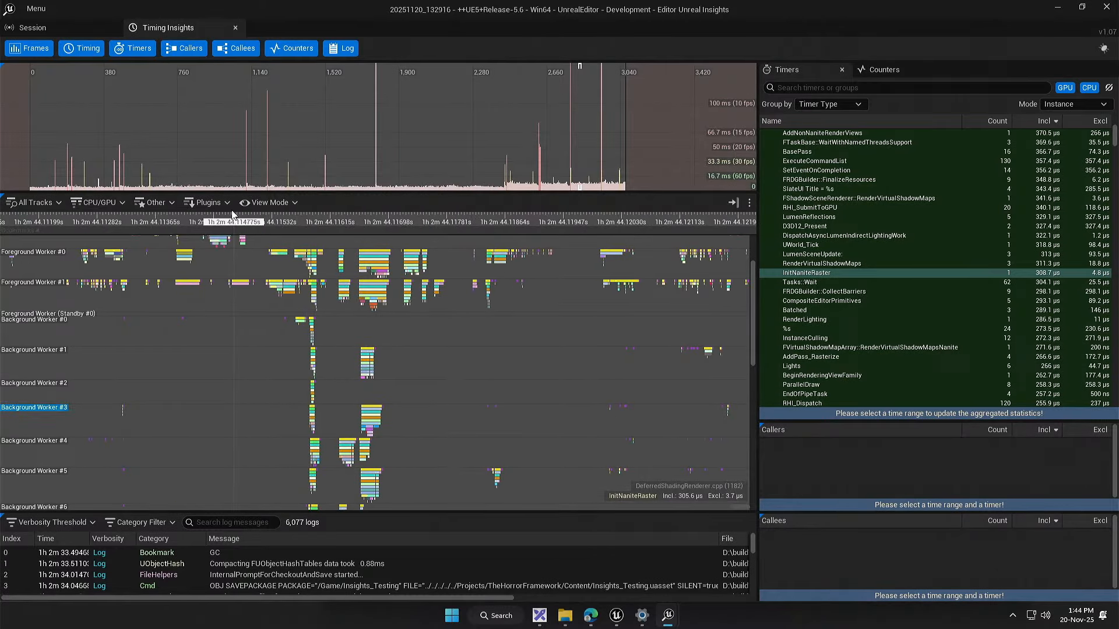
# Step: Turn off Compact Mode to restore the full height of the timing tracks
pyautogui.click(264, 202)
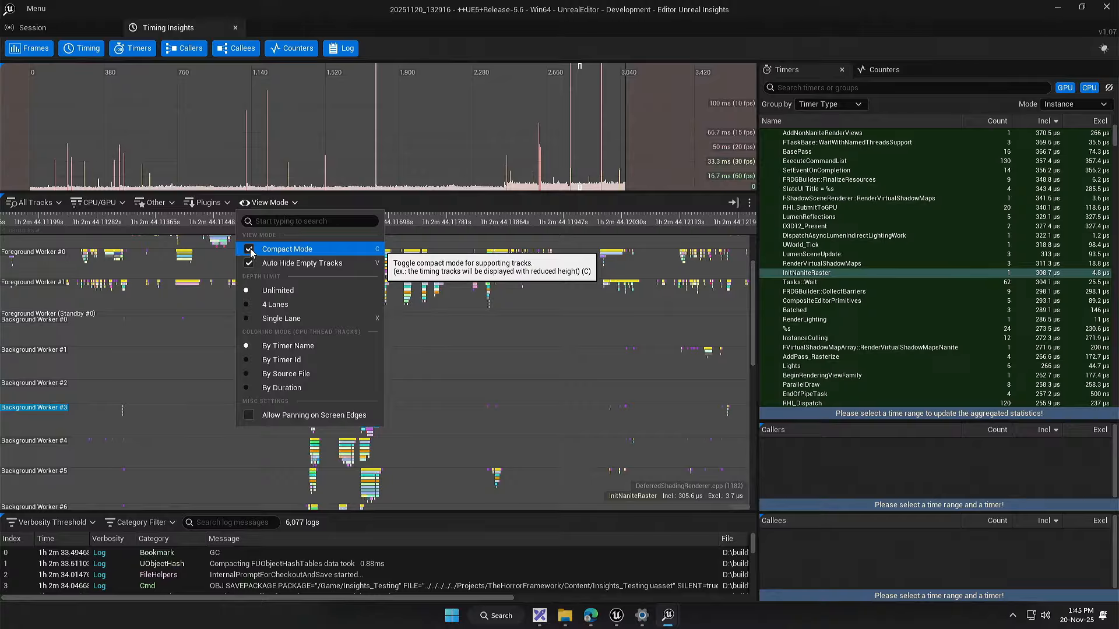
pyautogui.click(251, 249)
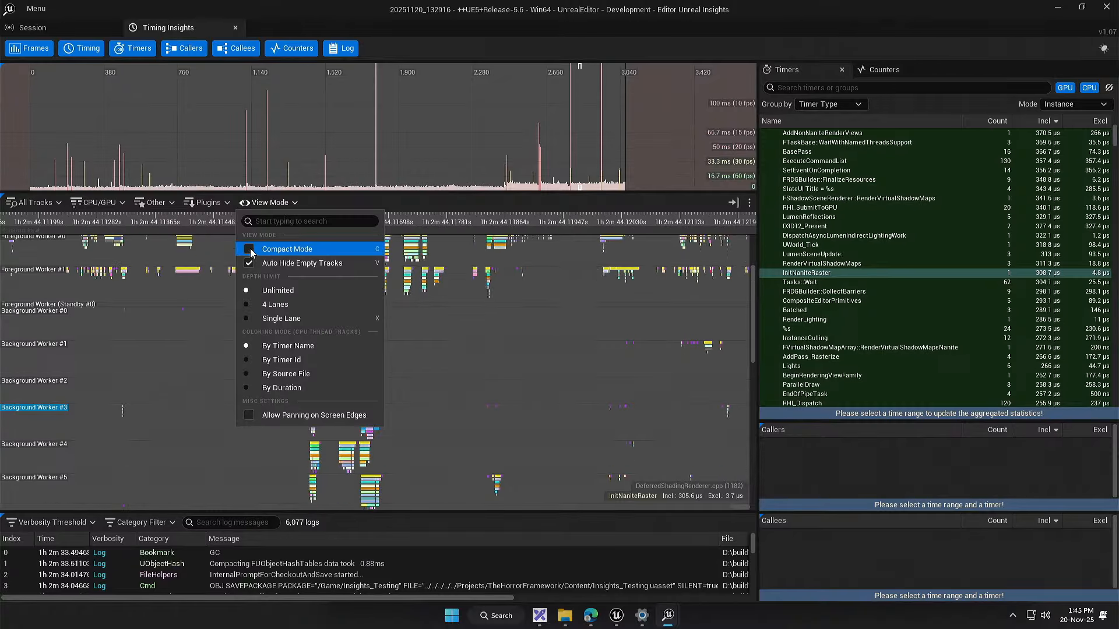
pyautogui.click(268, 474)
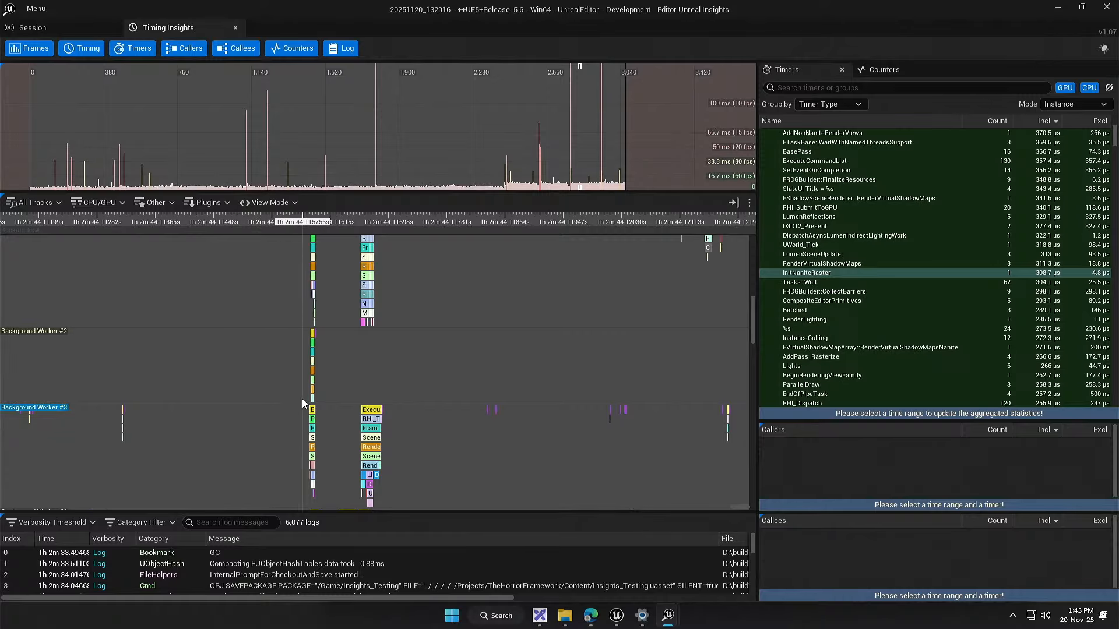
# Step: Examine the events on the foreground and background worker tracks at full height
pyautogui.scroll(-3, 253, 349)
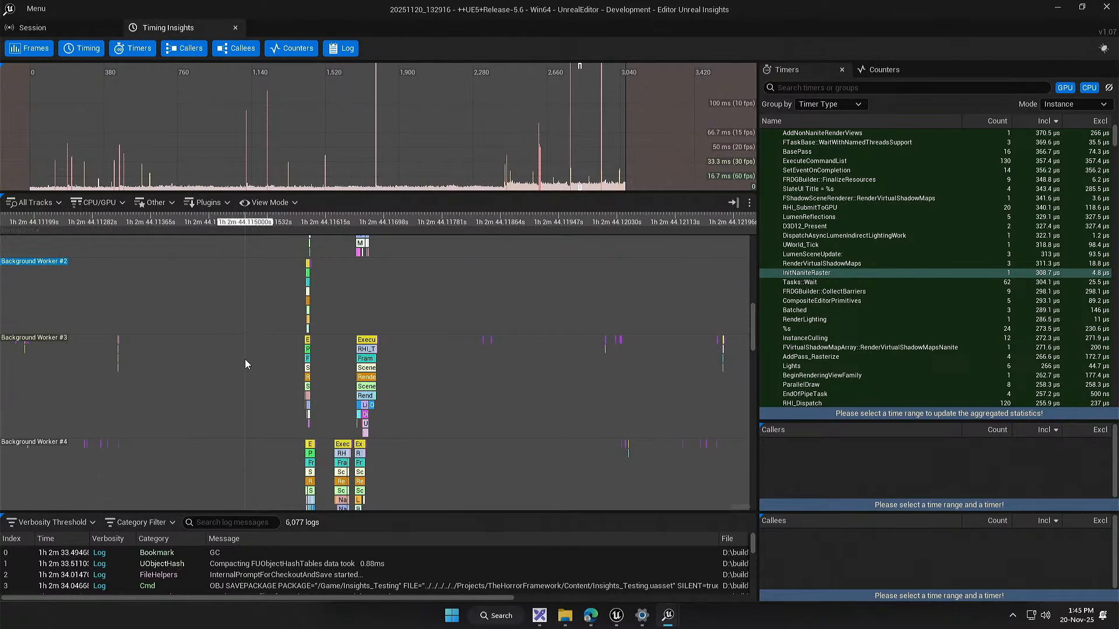
pyautogui.moveTo(245, 359); pyautogui.dragTo(287, 587)
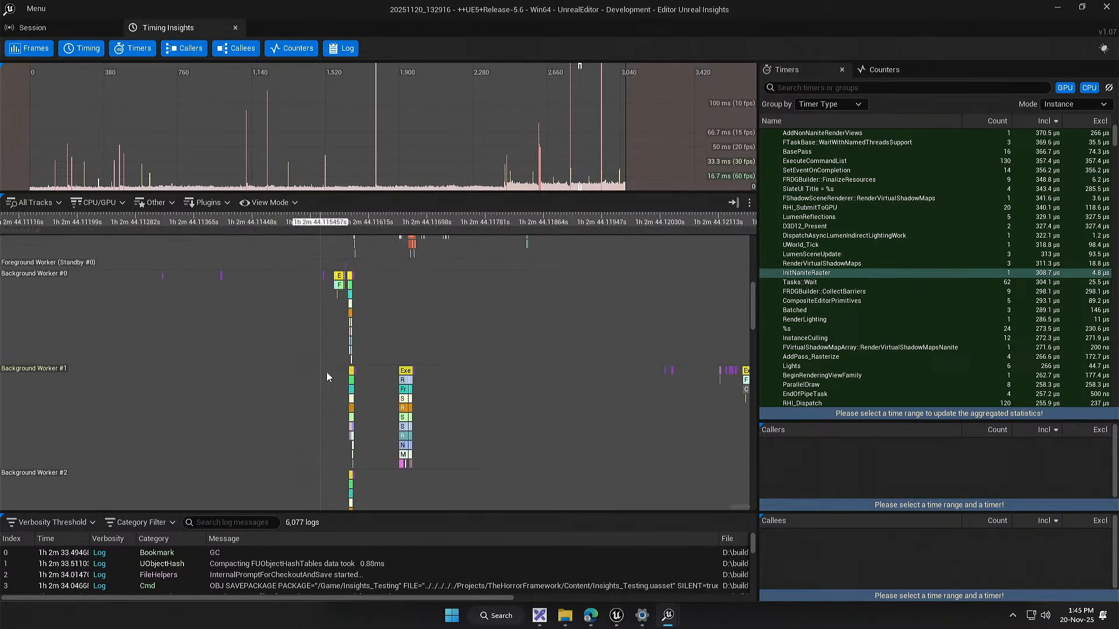
pyautogui.moveTo(318, 302); pyautogui.dragTo(349, 324)
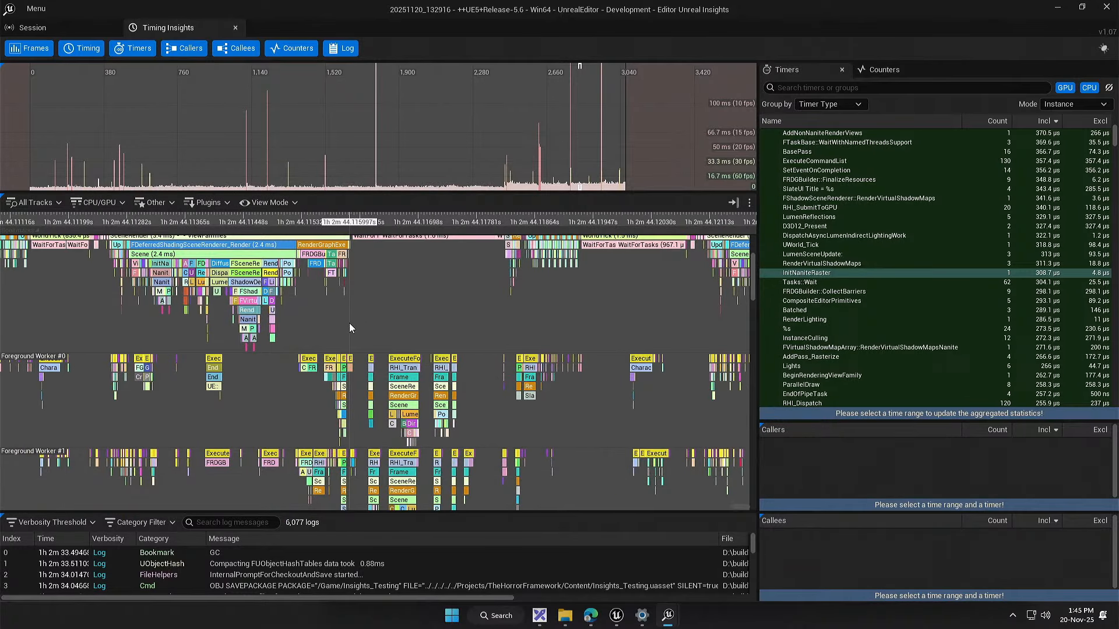
pyautogui.moveTo(345, 324); pyautogui.dragTo(391, 229)
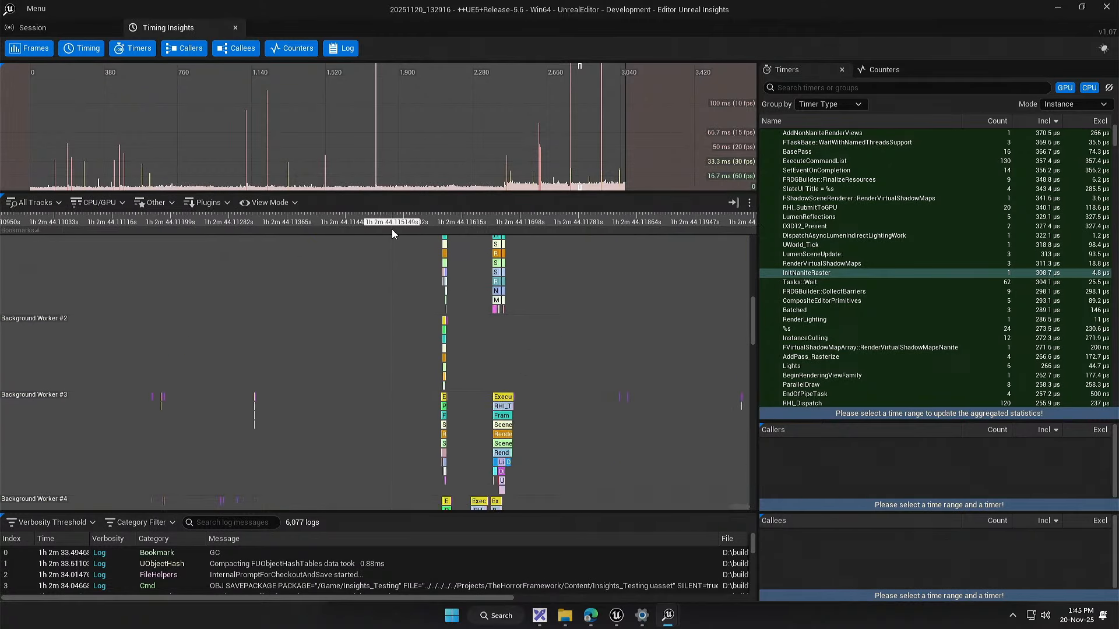
pyautogui.moveTo(352, 291); pyautogui.dragTo(354, 355)
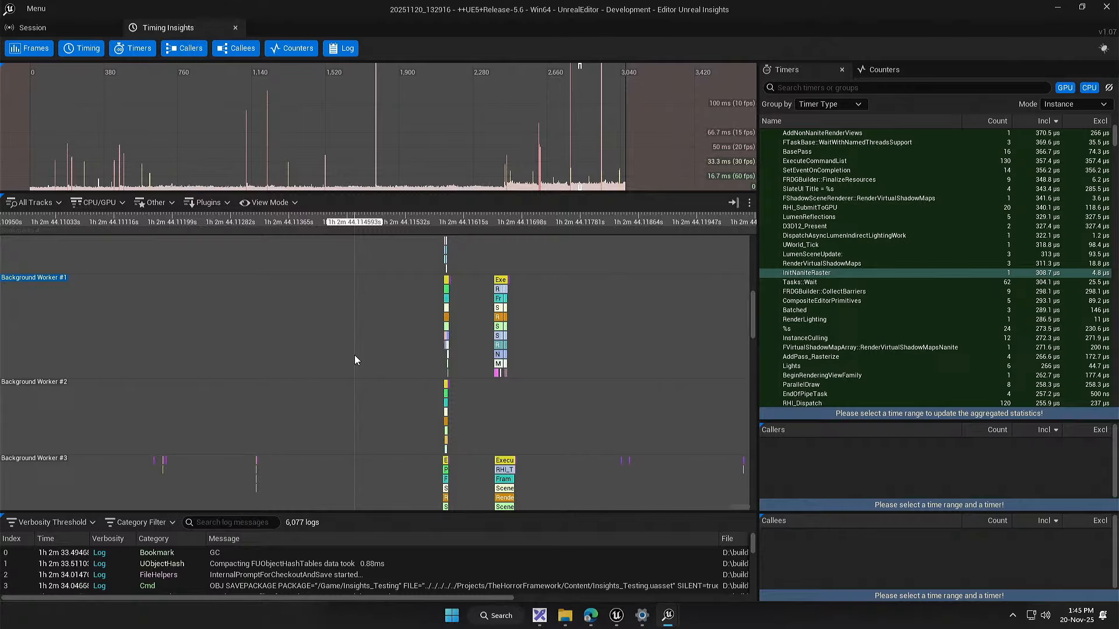
pyautogui.moveTo(390, 430); pyautogui.dragTo(450, 50)
pyautogui.moveTo(428, 250); pyautogui.dragTo(420, 133)
pyautogui.moveTo(424, 293); pyautogui.dragTo(440, 191)
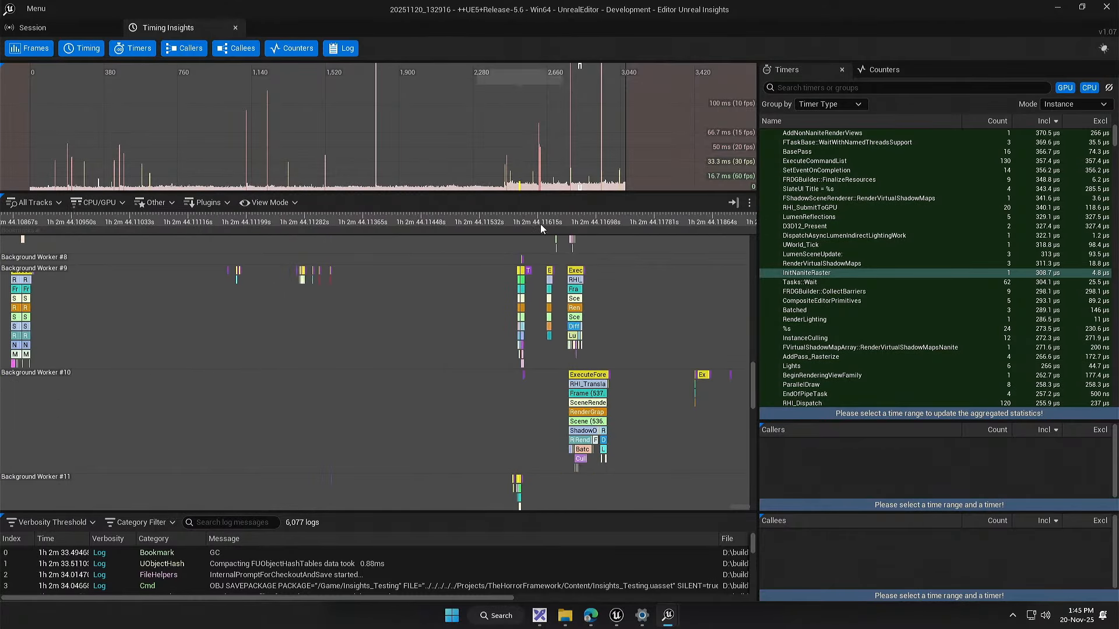
pyautogui.moveTo(751, 392); pyautogui.dragTo(762, 342)
pyautogui.moveTo(661, 302); pyautogui.dragTo(601, 408)
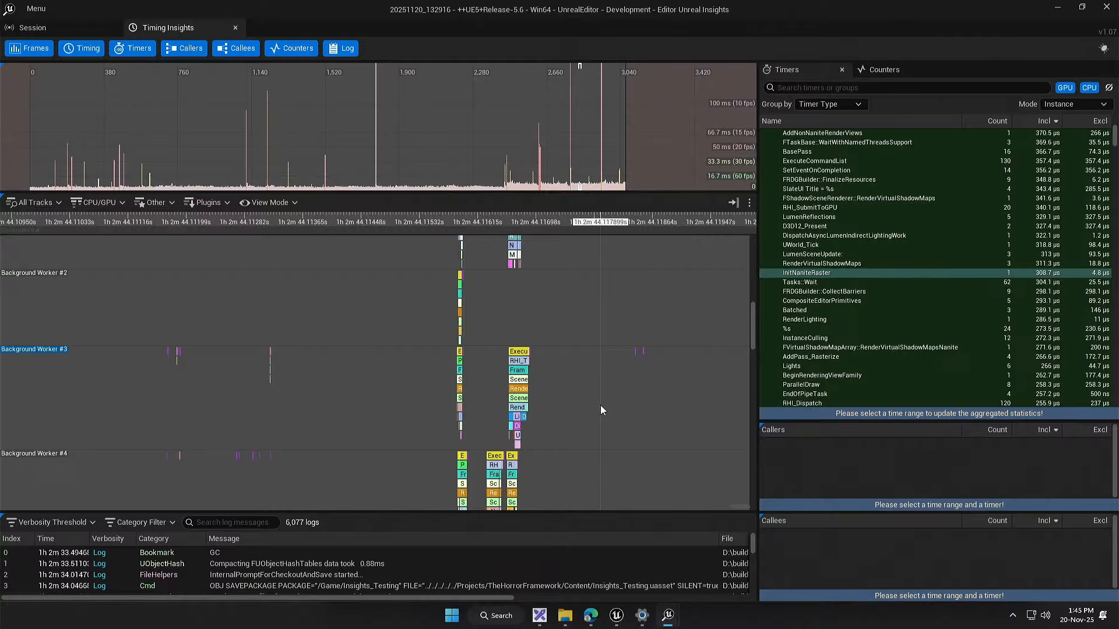
pyautogui.moveTo(585, 328); pyautogui.dragTo(565, 450)
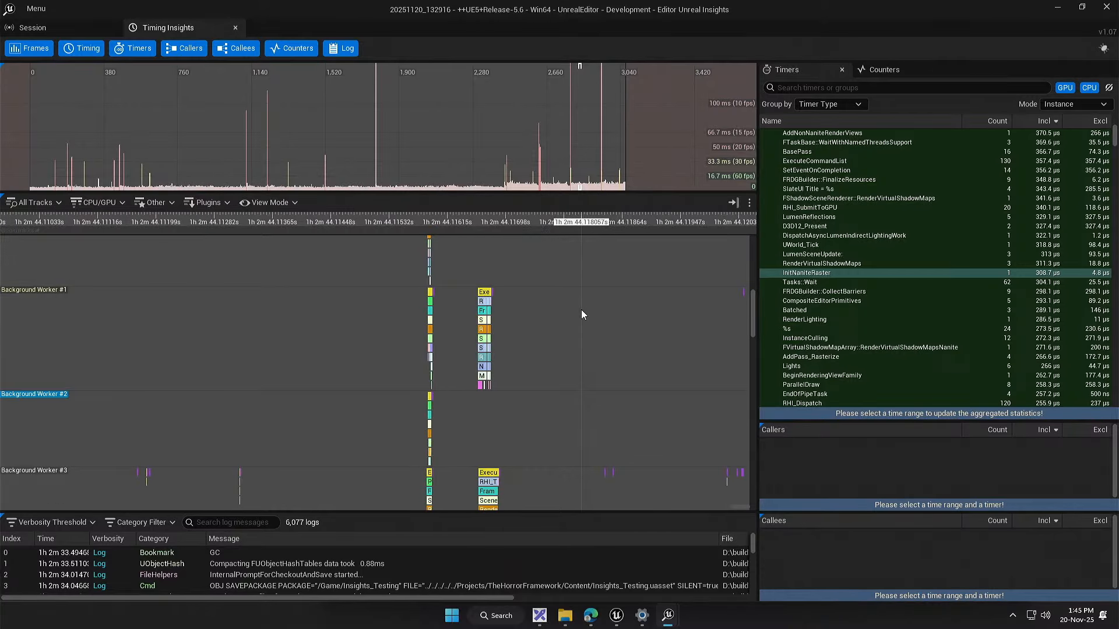
# Step: Compare the RenderThread events with the activity on the foreground and background worker tracks
pyautogui.moveTo(575, 311); pyautogui.dragTo(552, 362)
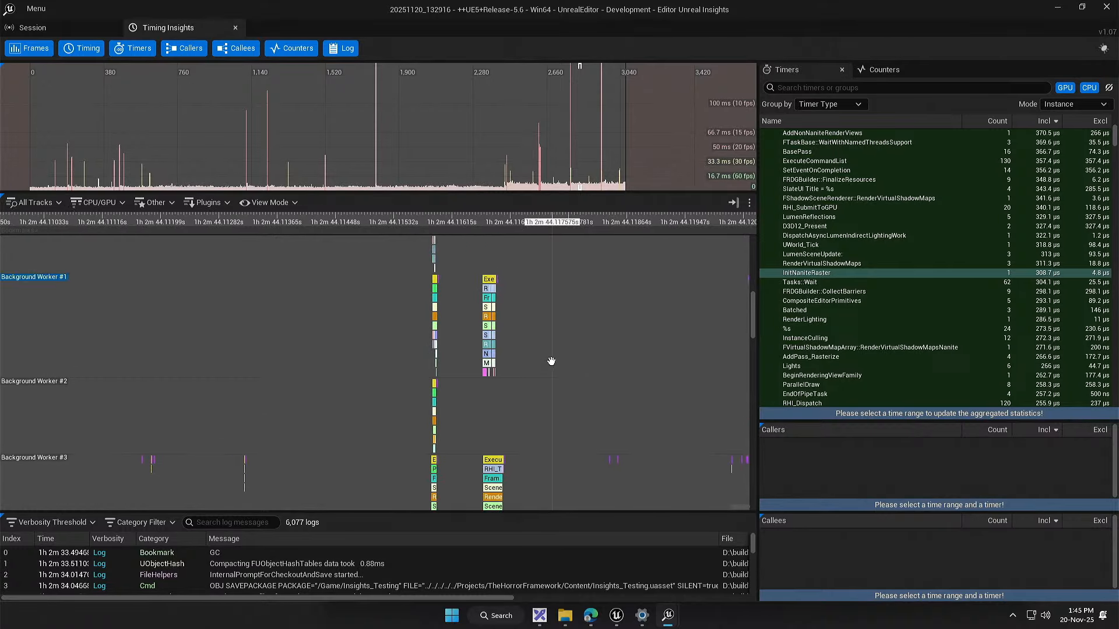
pyautogui.moveTo(551, 234); pyautogui.dragTo(539, 373)
pyautogui.moveTo(534, 261); pyautogui.dragTo(555, 483)
pyautogui.moveTo(191, 348); pyautogui.dragTo(217, 251)
pyautogui.moveTo(150, 403); pyautogui.dragTo(65, 365)
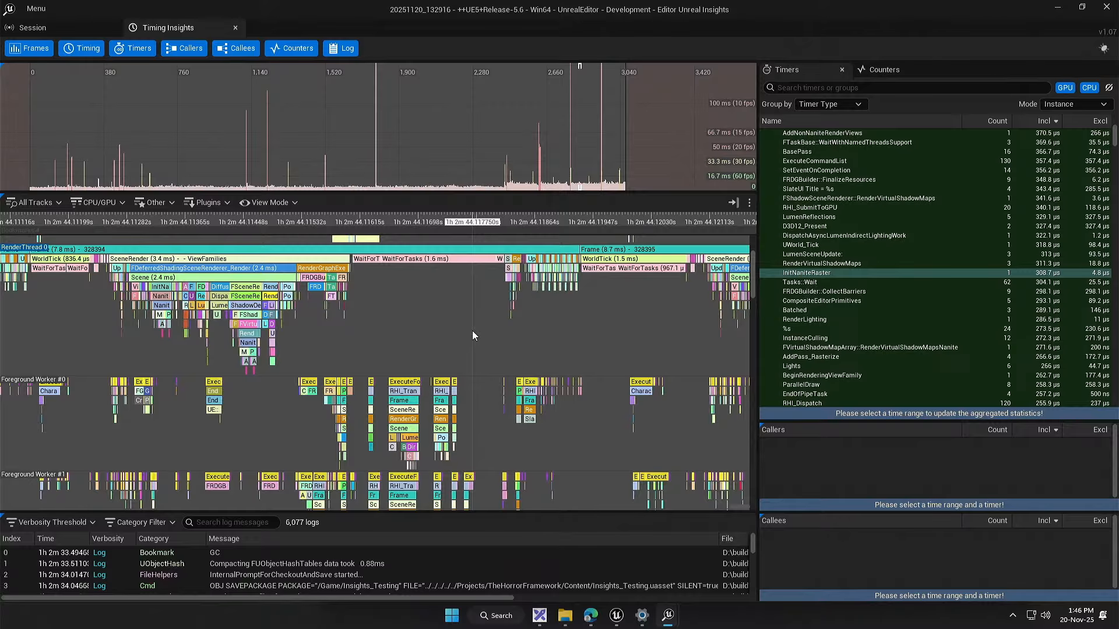
pyautogui.moveTo(473, 332); pyautogui.dragTo(500, 235)
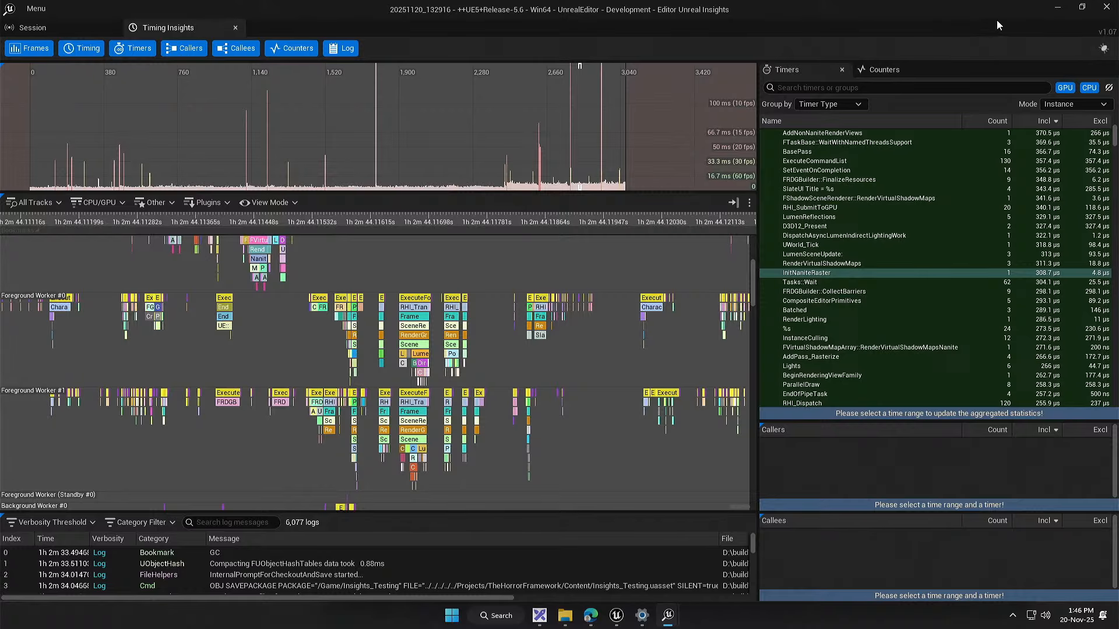
# Step: Close the trace, switch to the Insights_Testing event graph in Unreal Editor and delete the loose New Var 0, Find and Branch nodes
pyautogui.click(1106, 10)
pyautogui.click(209, 23)
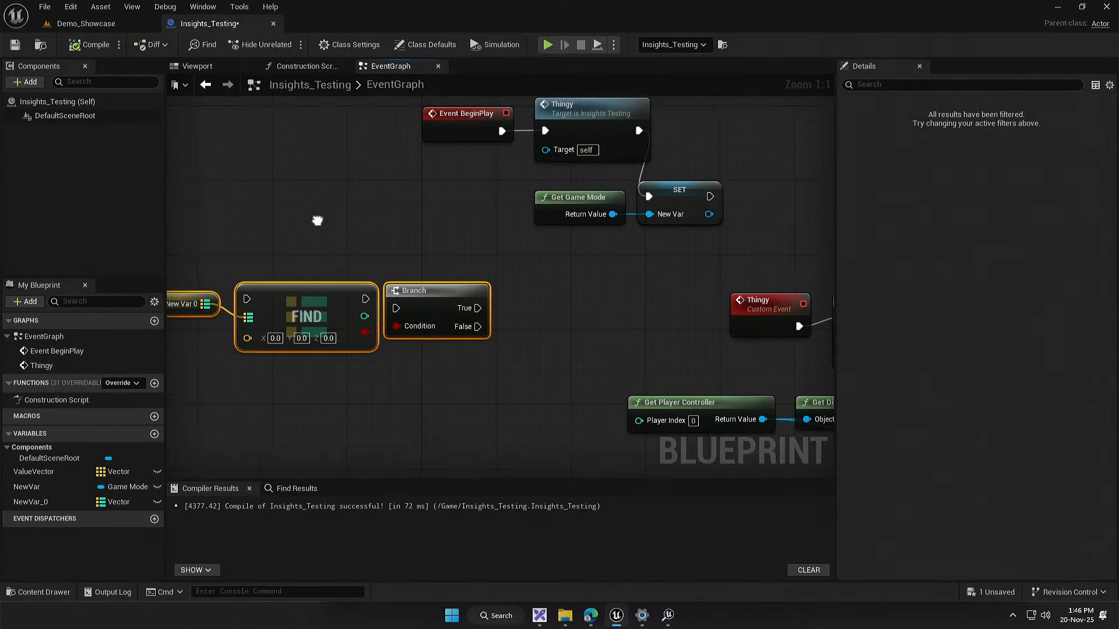
pyautogui.scroll(-2, 355, 253)
pyautogui.moveTo(317, 220); pyautogui.dragTo(377, 214)
pyautogui.moveTo(234, 334); pyautogui.dragTo(474, 269)
pyautogui.press('Delete')
# Step: Delete the Thingy custom event with its loop nodes and everything connected after Event BeginPlay, keeping only Event BeginPlay
pyautogui.moveTo(539, 318); pyautogui.dragTo(249, 225)
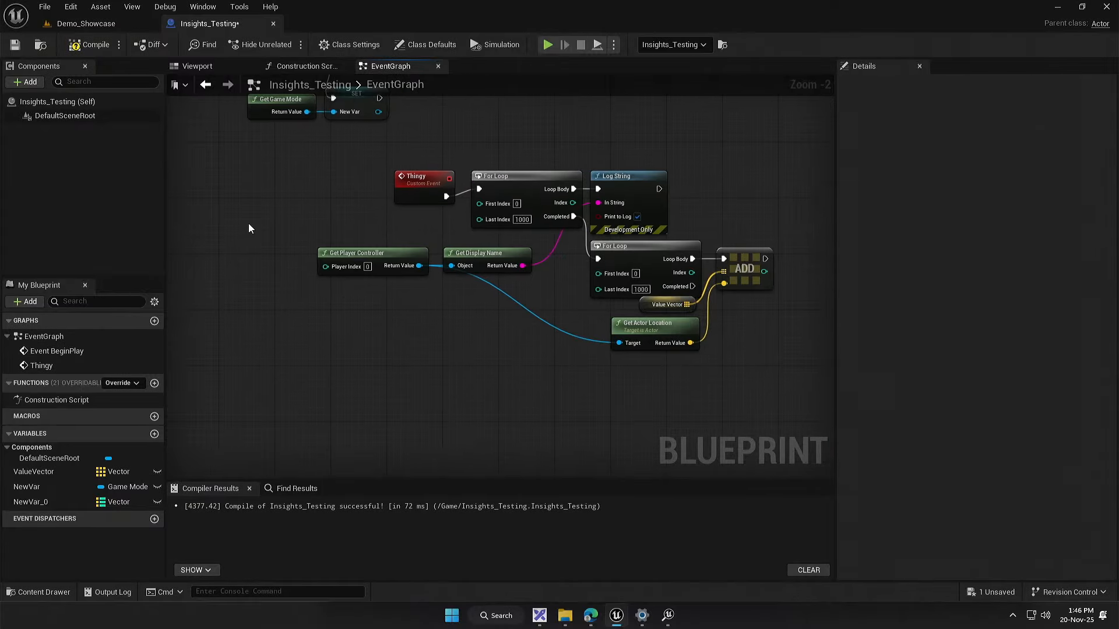
pyautogui.scroll(-2, 249, 225)
pyautogui.moveTo(276, 319); pyautogui.dragTo(329, 374)
pyautogui.moveTo(339, 386); pyautogui.dragTo(680, 262)
pyautogui.press('Delete')
pyautogui.moveTo(374, 229); pyautogui.dragTo(482, 271)
pyautogui.press('Delete')
pyautogui.scroll(4, 438, 300)
pyautogui.moveTo(382, 282); pyautogui.dragTo(491, 290)
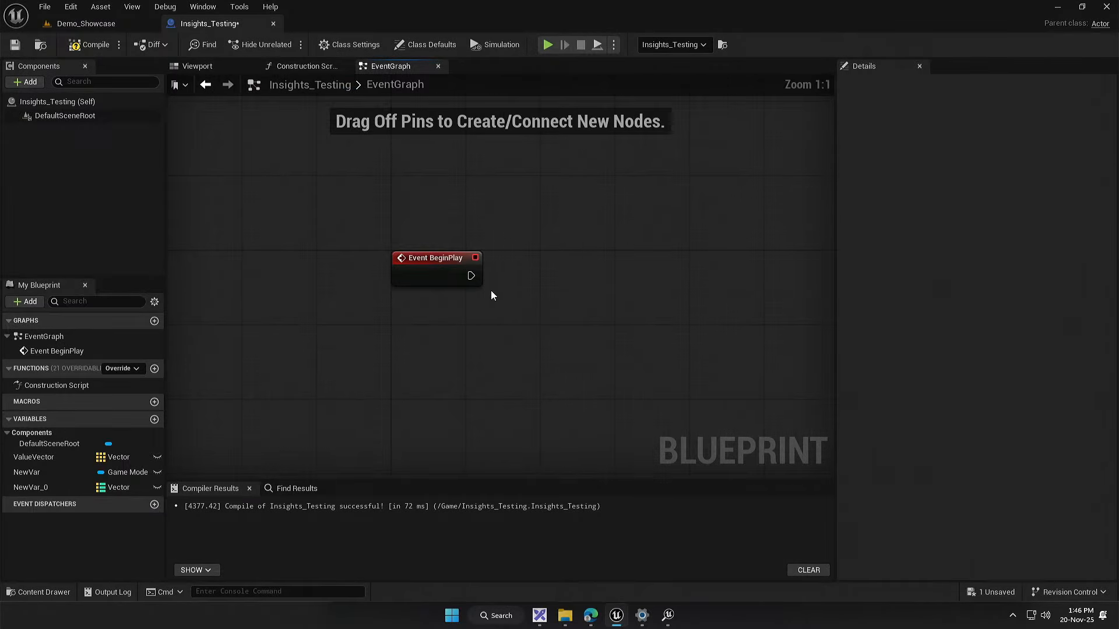
# Step: Add a Trace Bookmark node from the Insights Trace functions and connect Event BeginPlay to it
pyautogui.rightClick(519, 309)
pyautogui.write('insig')
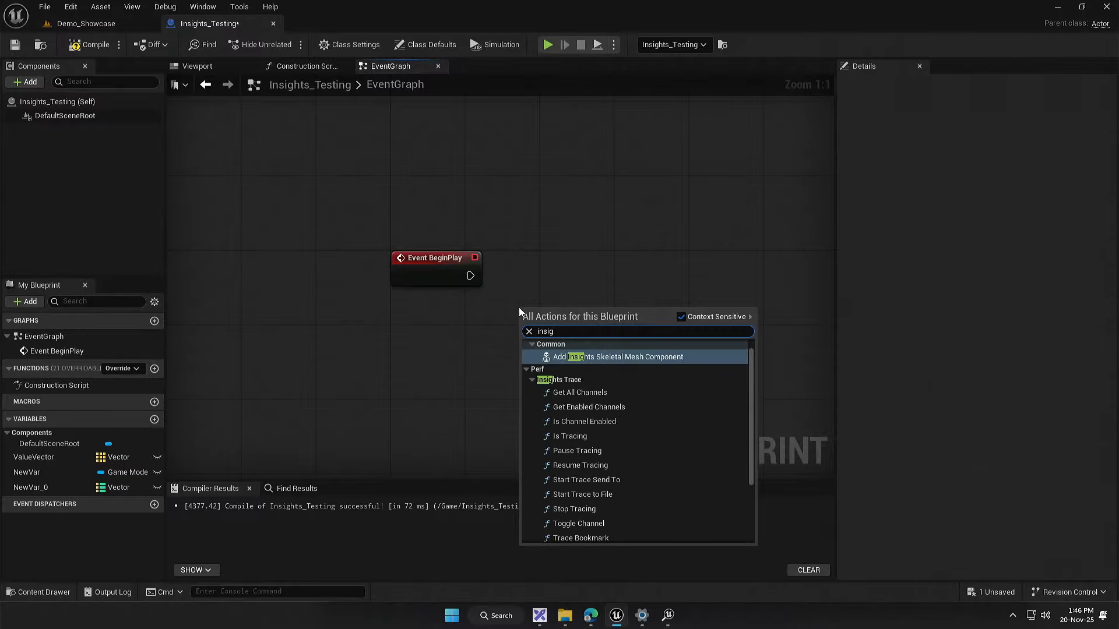
pyautogui.write('h')
pyautogui.scroll(-3, 634, 431)
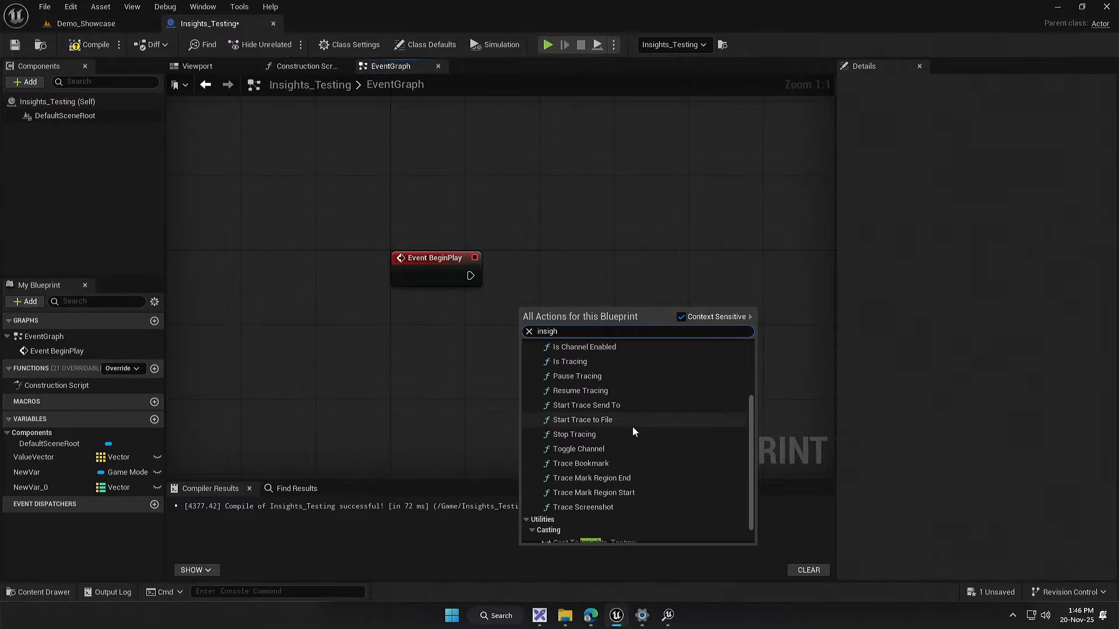
pyautogui.scroll(-2, 633, 431)
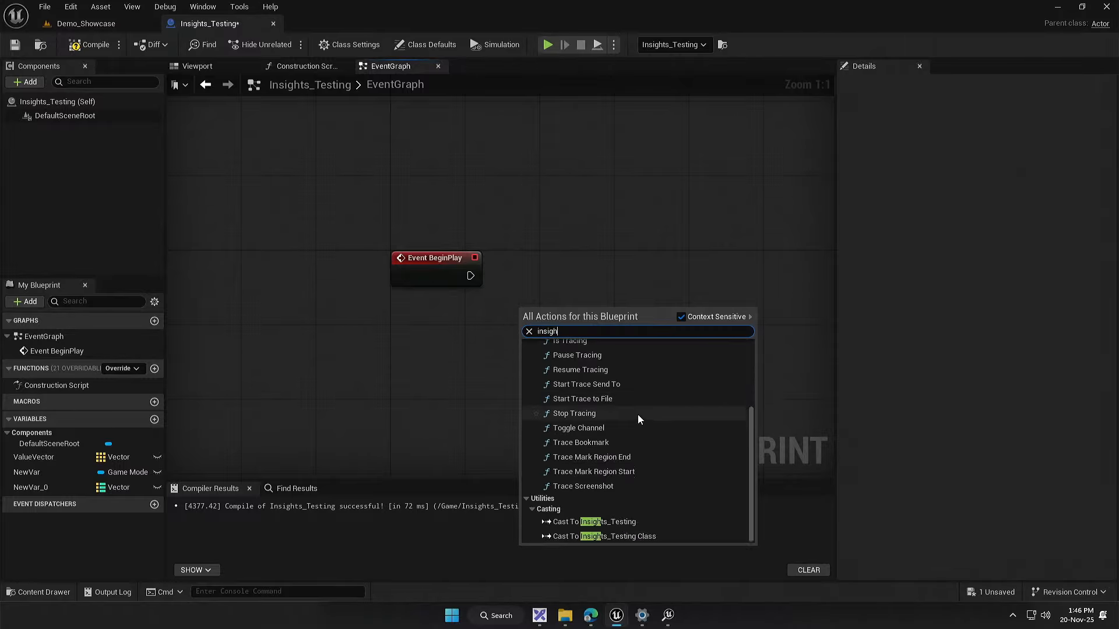
pyautogui.click(588, 442)
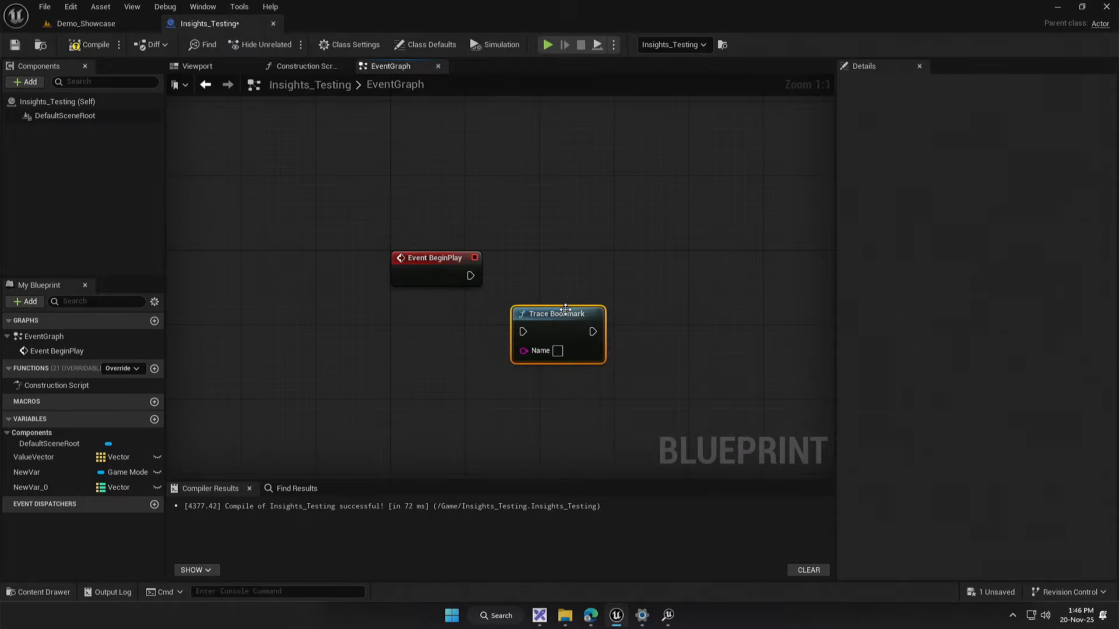
pyautogui.moveTo(565, 317)
pyautogui.mouseDown()
pyautogui.moveTo(575, 232)
pyautogui.moveTo(564, 258)
pyautogui.mouseUp()
pyautogui.moveTo(470, 276); pyautogui.dragTo(523, 276)
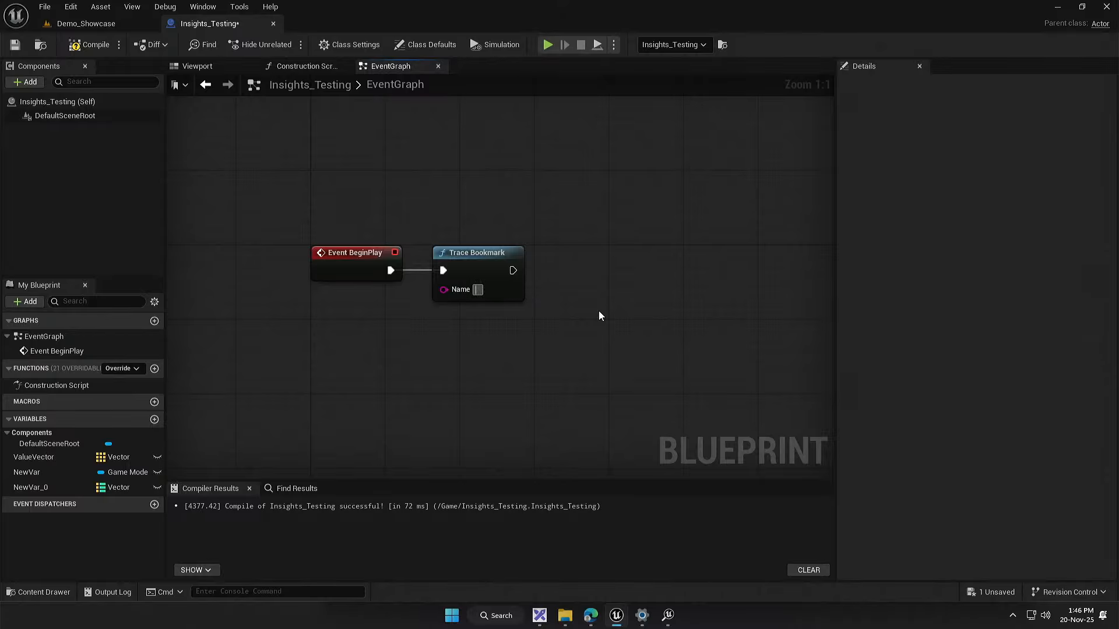
# Step: Name the trace bookmark "Traced Book"
pyautogui.write('Traced')
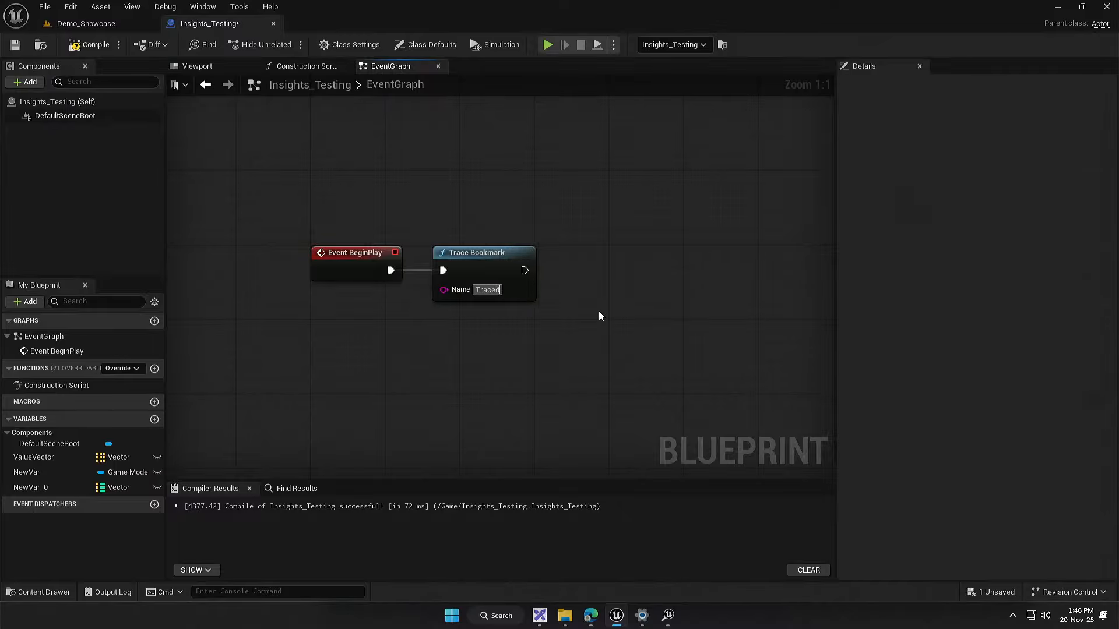
pyautogui.write(' Book')
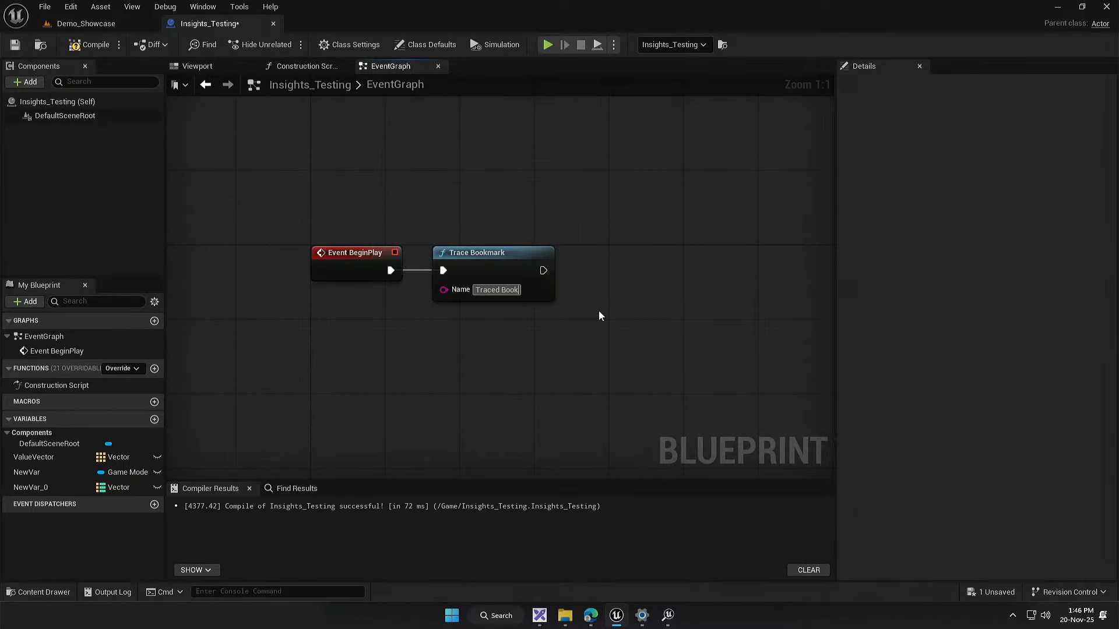
pyautogui.moveTo(560, 322); pyautogui.dragTo(448, 383)
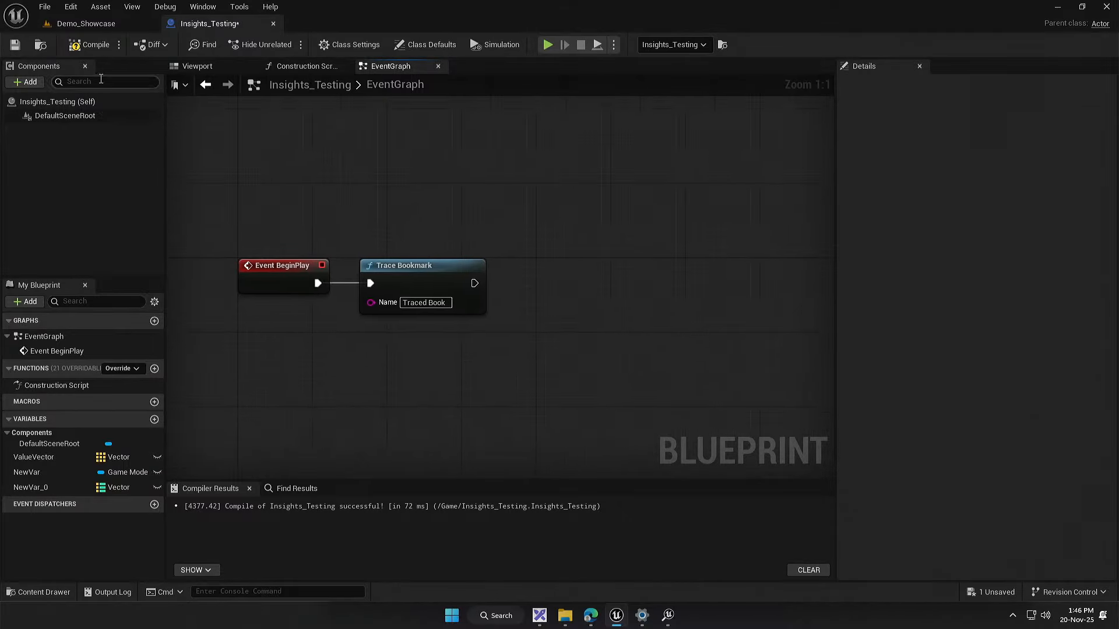
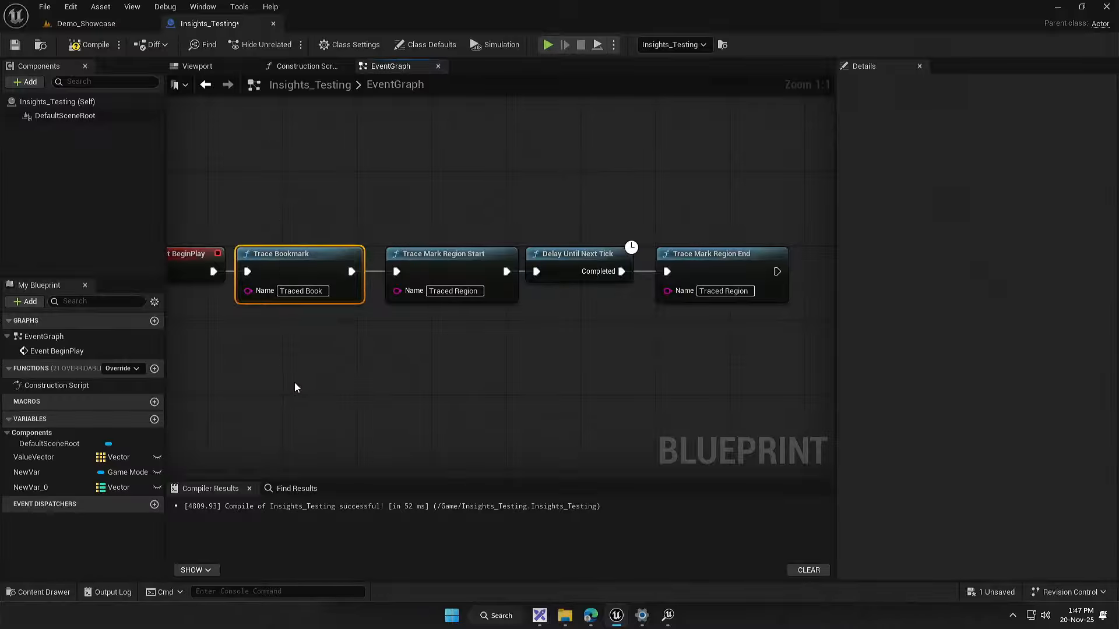
# Step: Examine the Trace Bookmark, Trace Mark Region Start, Delay Until Next Tick and Trace Mark Region End nodes in the event graph
pyautogui.click(295, 382)
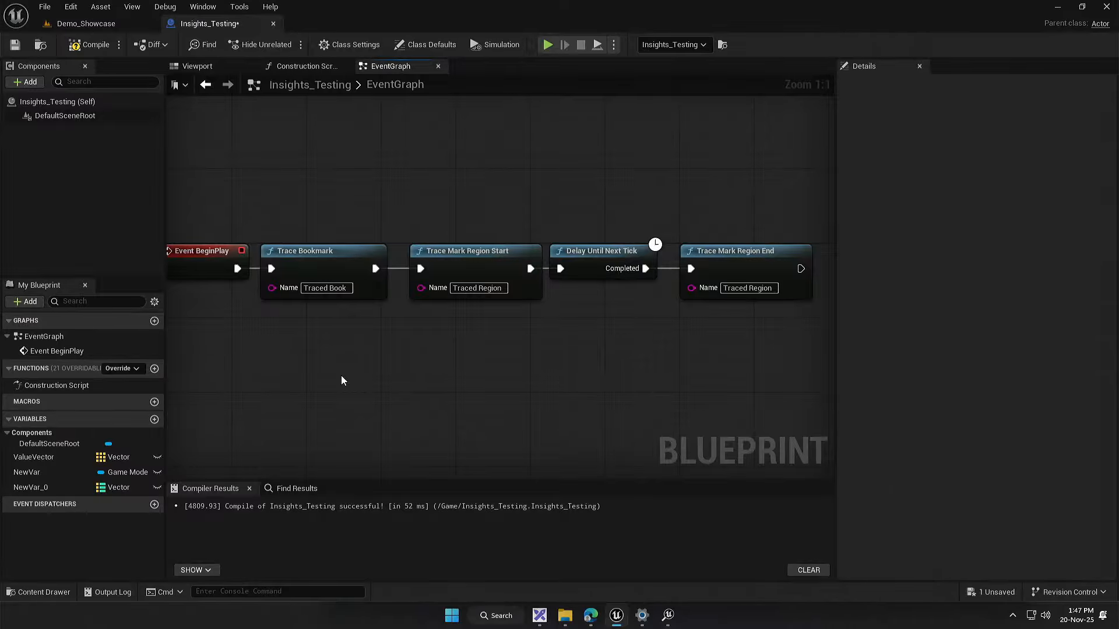
pyautogui.rightClick(341, 375)
pyautogui.moveTo(275, 393)
pyautogui.mouseDown()
pyautogui.moveTo(240, 407)
pyautogui.moveTo(366, 383)
pyautogui.mouseUp()
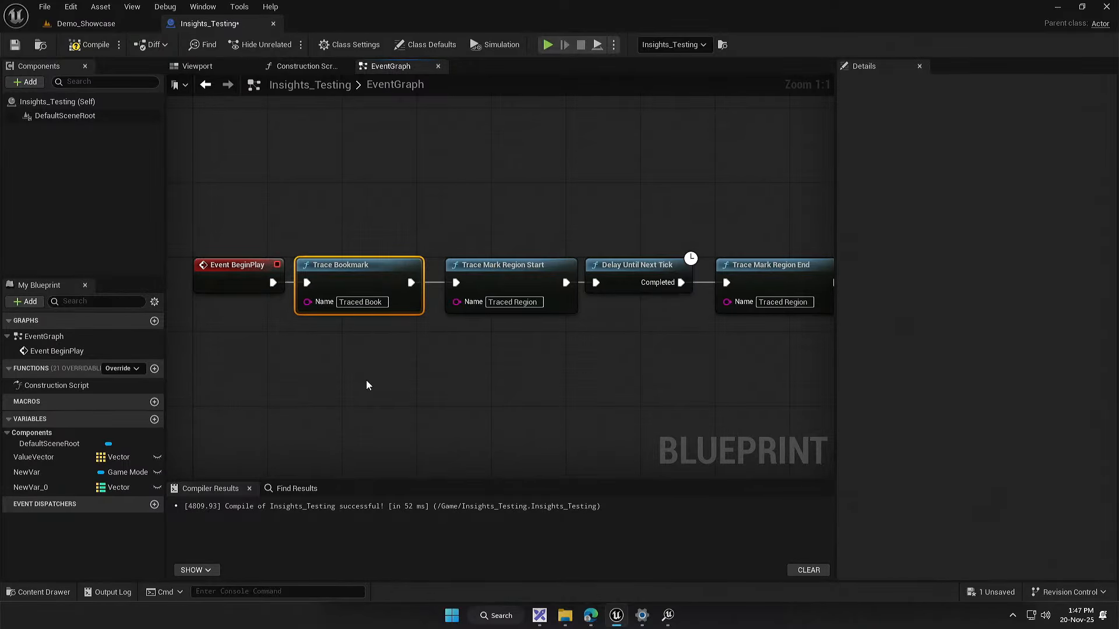
pyautogui.click(480, 406)
pyautogui.moveTo(484, 406); pyautogui.dragTo(400, 433)
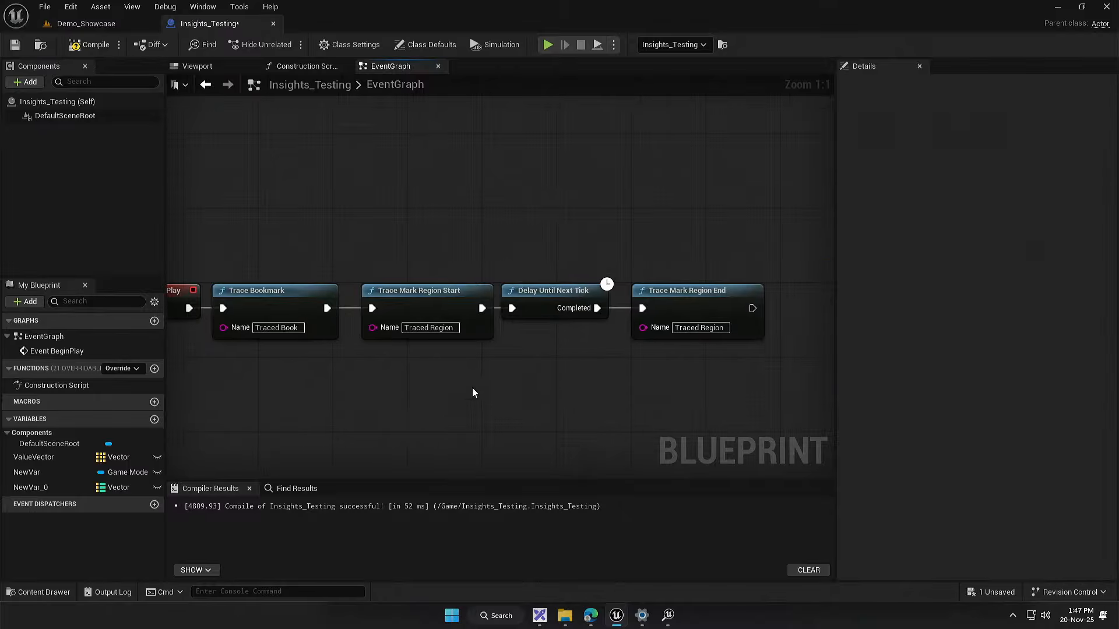
pyautogui.moveTo(456, 233)
pyautogui.mouseDown()
pyautogui.moveTo(519, 302)
pyautogui.moveTo(750, 406)
pyautogui.mouseUp()
pyautogui.click(580, 372)
pyautogui.click(728, 298)
pyautogui.click(579, 380)
# Step: Close the earlier trace session in Unreal Insights and return to the Insights_Testing event graph
pyautogui.click(668, 615)
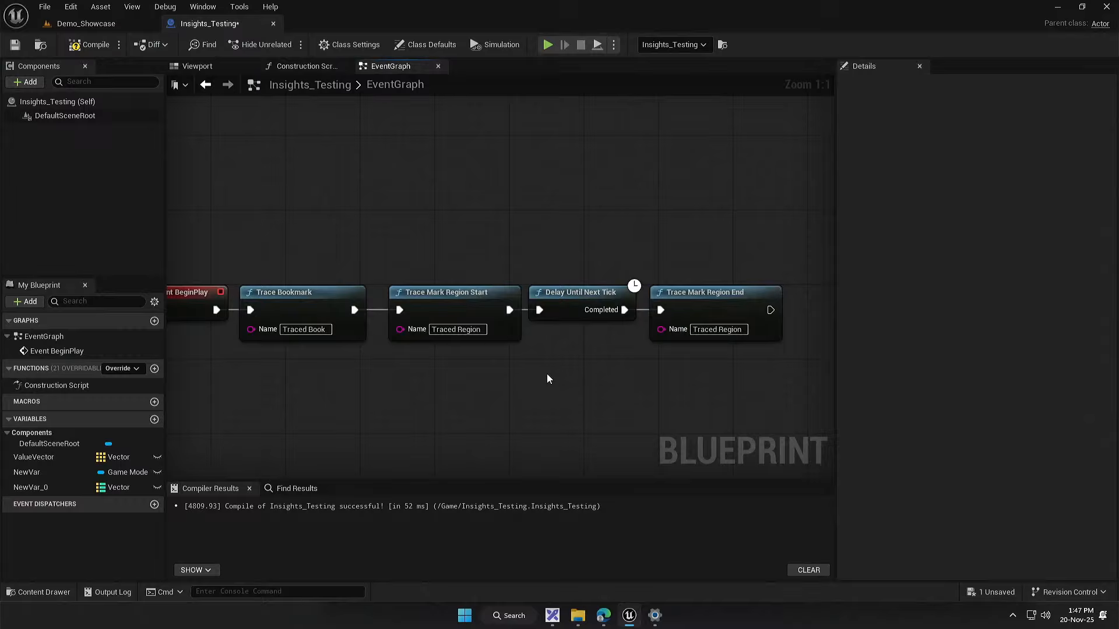
pyautogui.moveTo(455, 194); pyautogui.dragTo(426, 396)
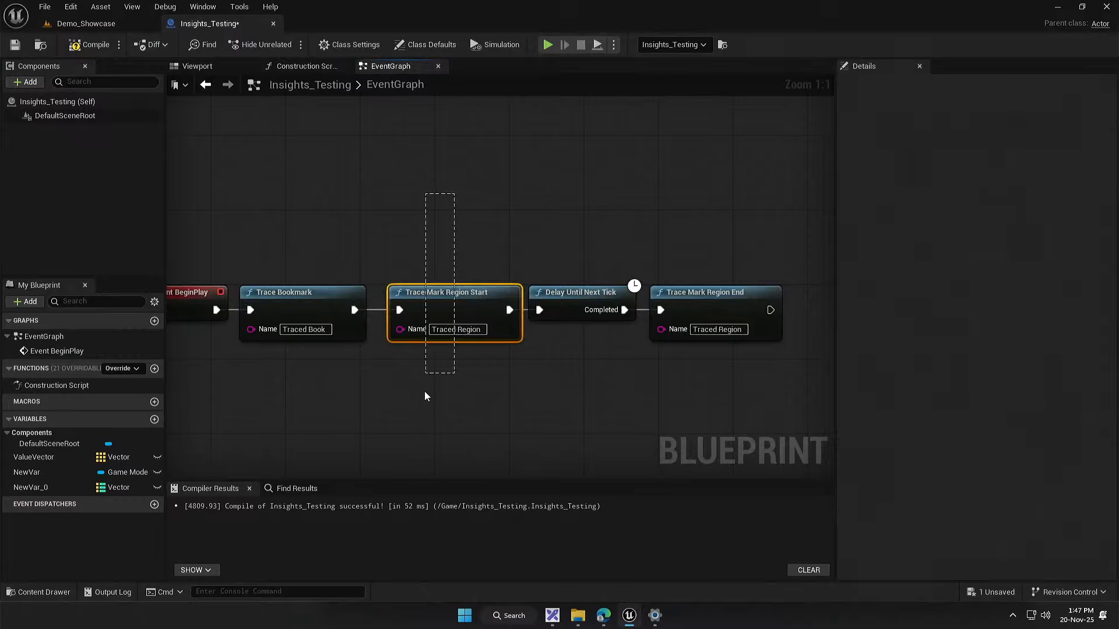
pyautogui.moveTo(720, 239); pyautogui.dragTo(715, 373)
pyautogui.moveTo(720, 434); pyautogui.dragTo(720, 436)
pyautogui.click(527, 371)
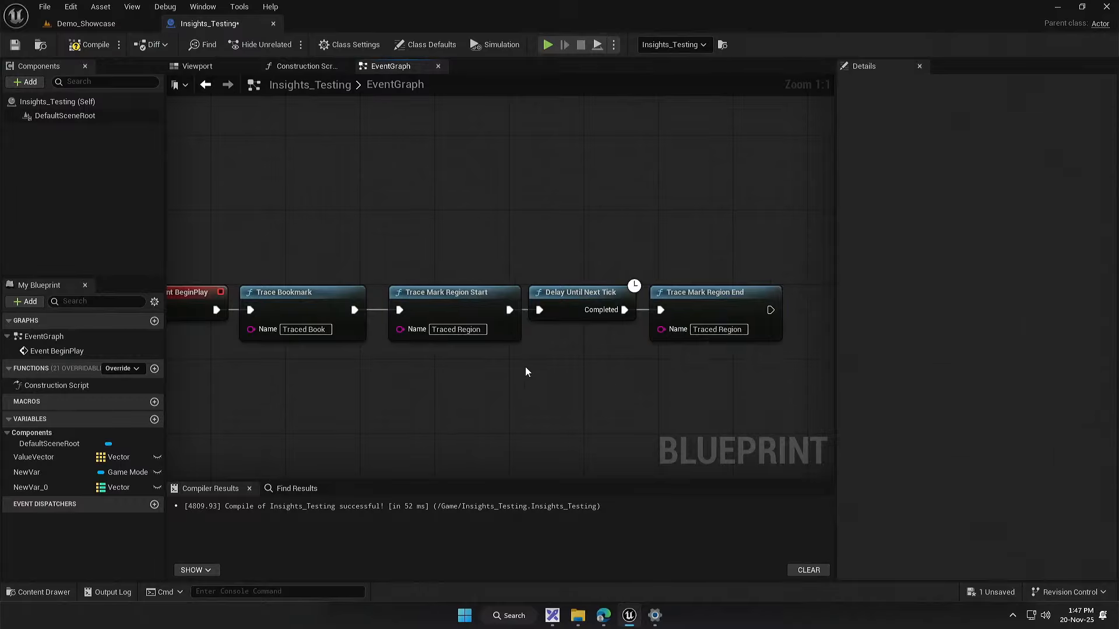
pyautogui.moveTo(547, 374)
pyautogui.mouseDown()
pyautogui.moveTo(599, 373)
pyautogui.moveTo(563, 371)
pyautogui.mouseUp()
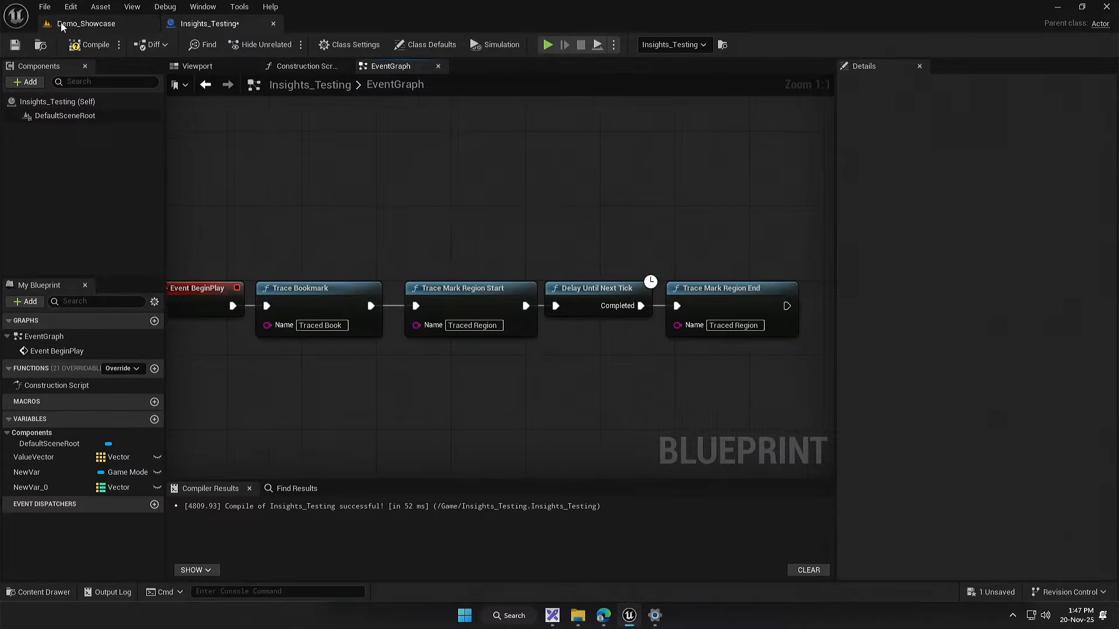
# Step: Compile and save the Insights_Testing blueprint with its trace bookmark and region nodes
pyautogui.click(91, 45)
pyautogui.click(15, 46)
pyautogui.moveTo(338, 218); pyautogui.dragTo(388, 209)
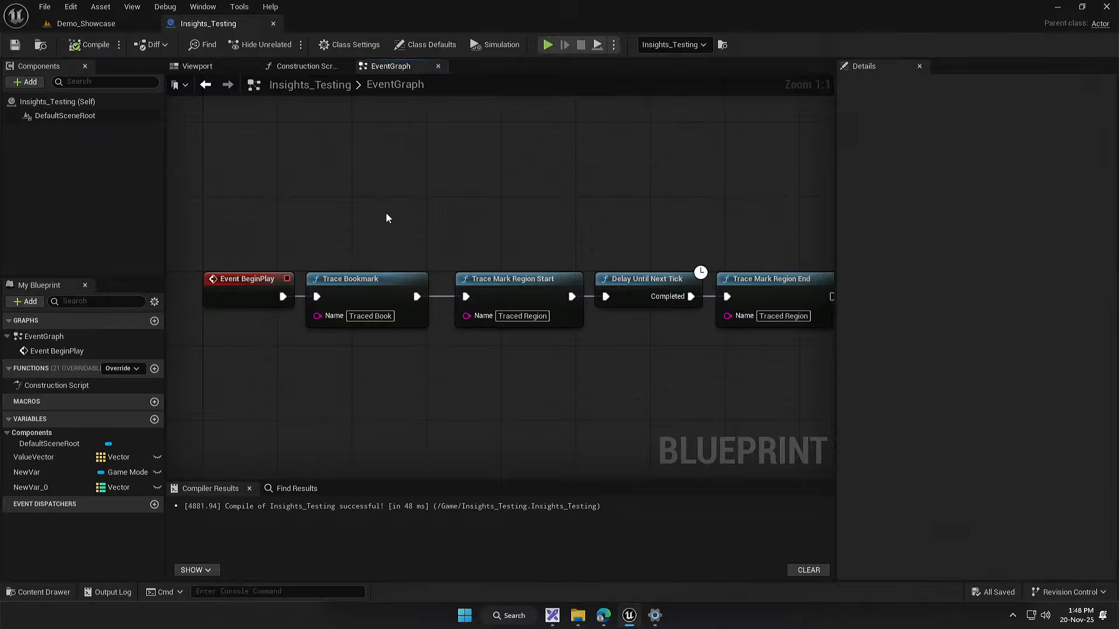
pyautogui.moveTo(401, 213); pyautogui.dragTo(357, 208)
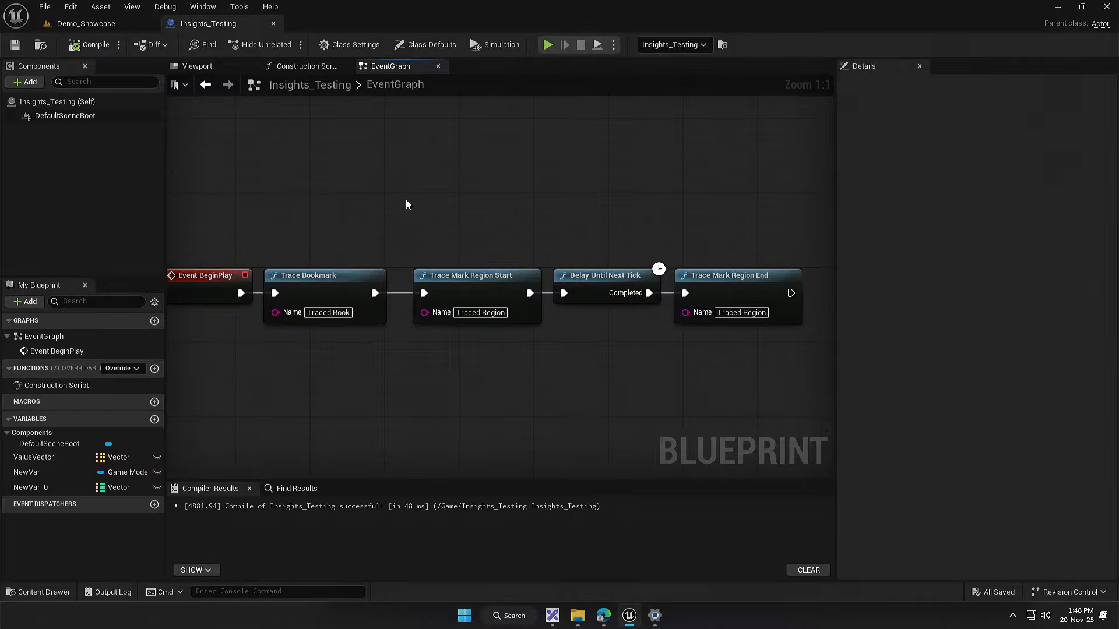
pyautogui.moveTo(445, 195); pyautogui.dragTo(457, 233)
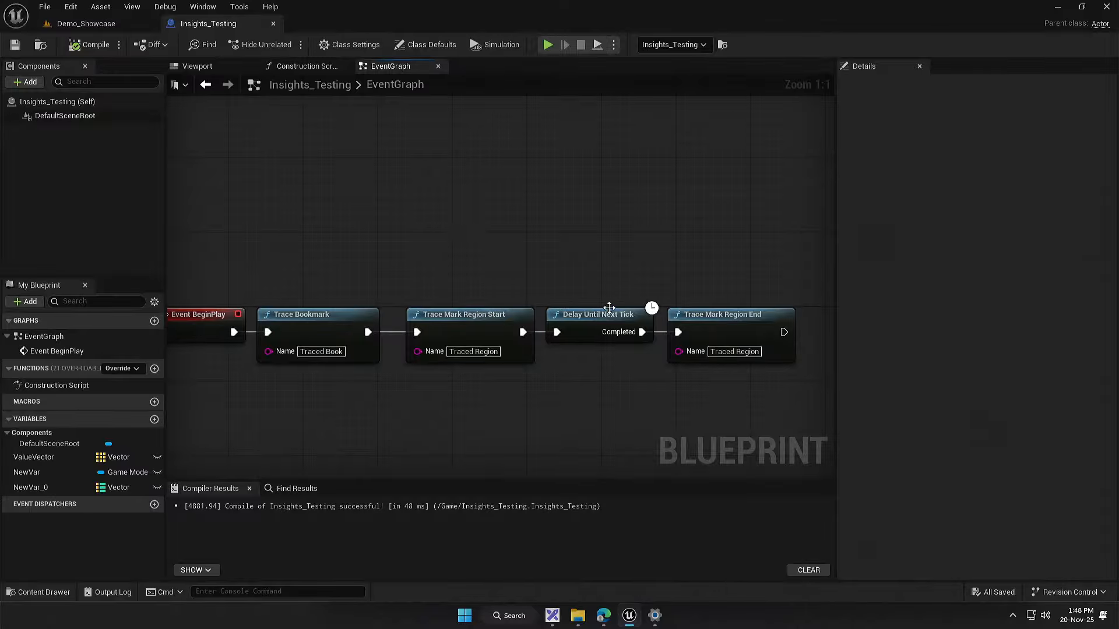
# Step: Record a trace of a short play session in the Demo_Showcase level, ending the session after a moment
pyautogui.click(87, 23)
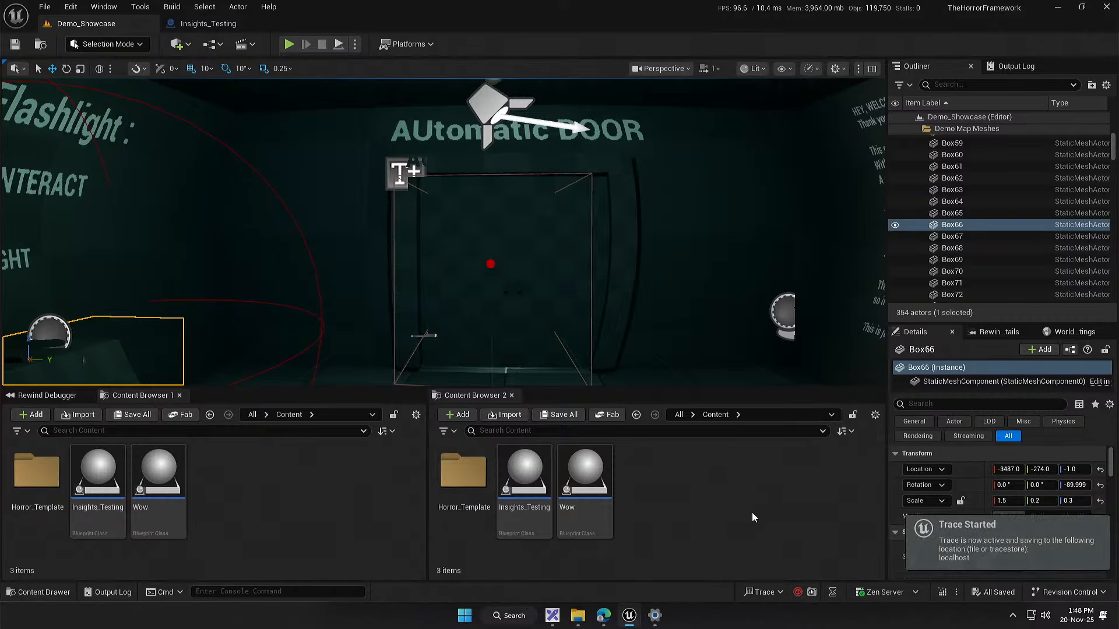
pyautogui.click(290, 46)
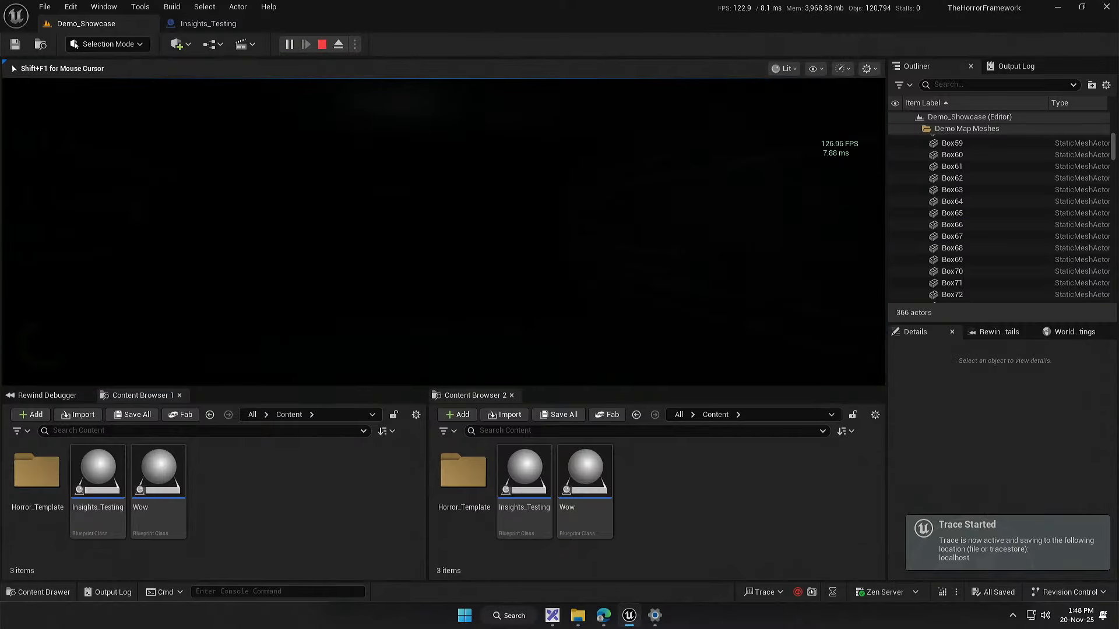
pyautogui.press('super')
pyautogui.click(322, 45)
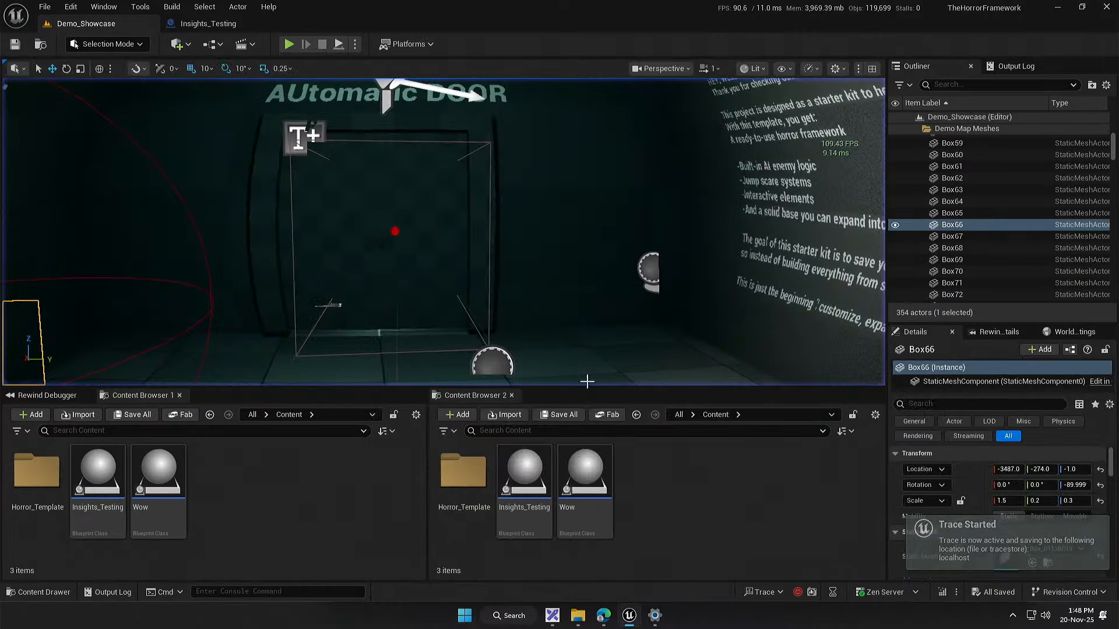
# Step: Open the recent trace 20251120_134807 in Unreal Insights, checking the bookmark node in the Insights_Testing blueprint once
pyautogui.click(763, 592)
pyautogui.moveTo(812, 572)
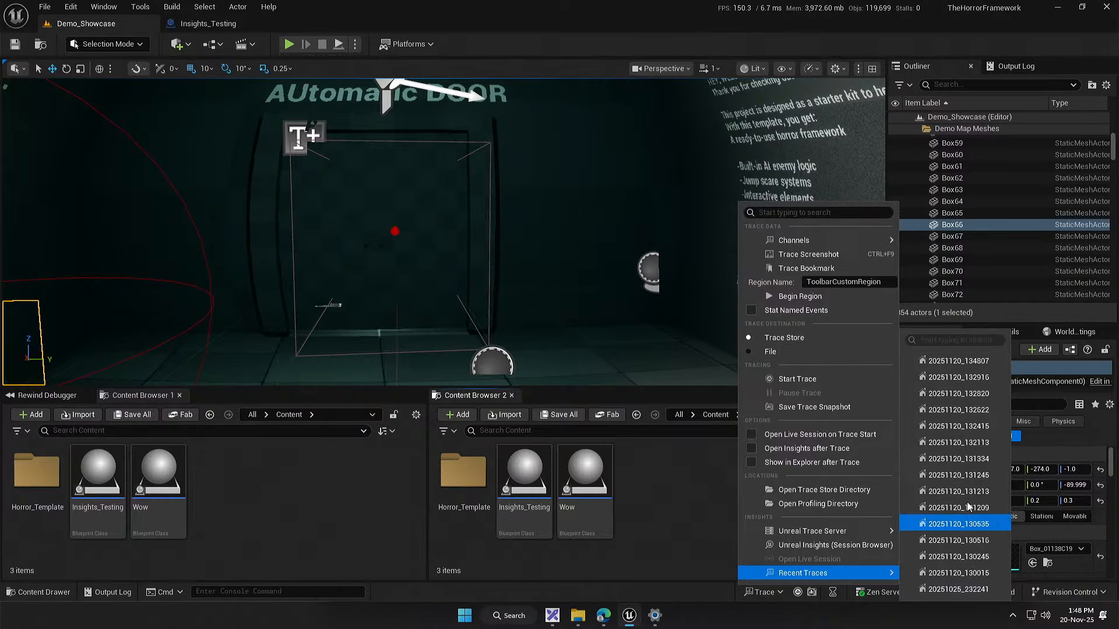
pyautogui.click(959, 362)
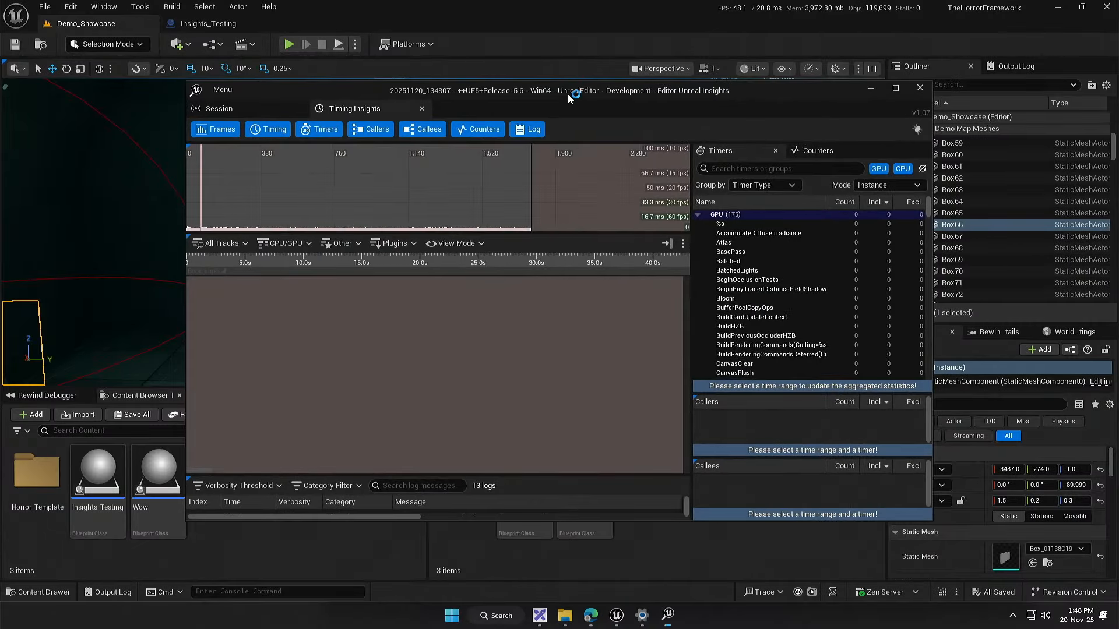
pyautogui.click(226, 26)
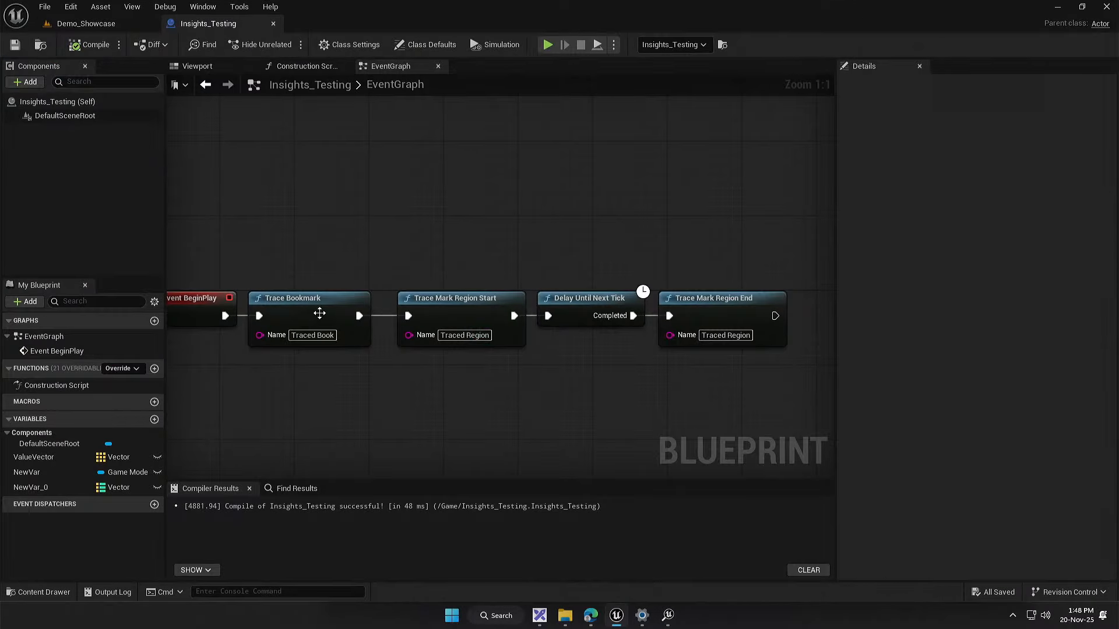
pyautogui.click(667, 616)
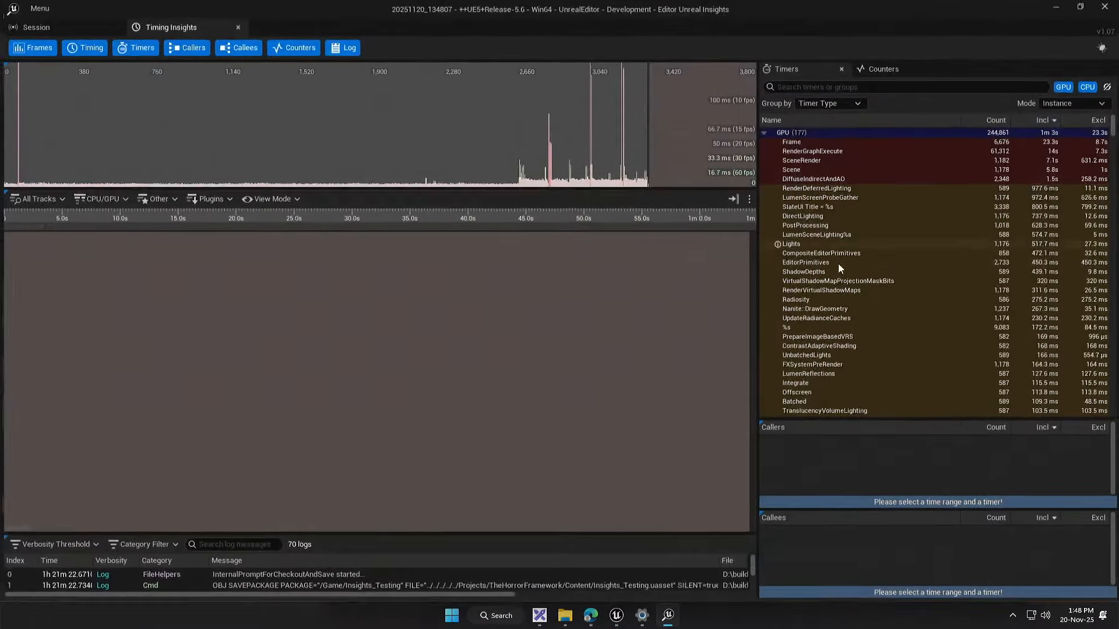
# Step: Set up a Quick Find filter on the timeline where Timer Name is TraceBookmark
pyautogui.rightClick(672, 349)
pyautogui.click(701, 378)
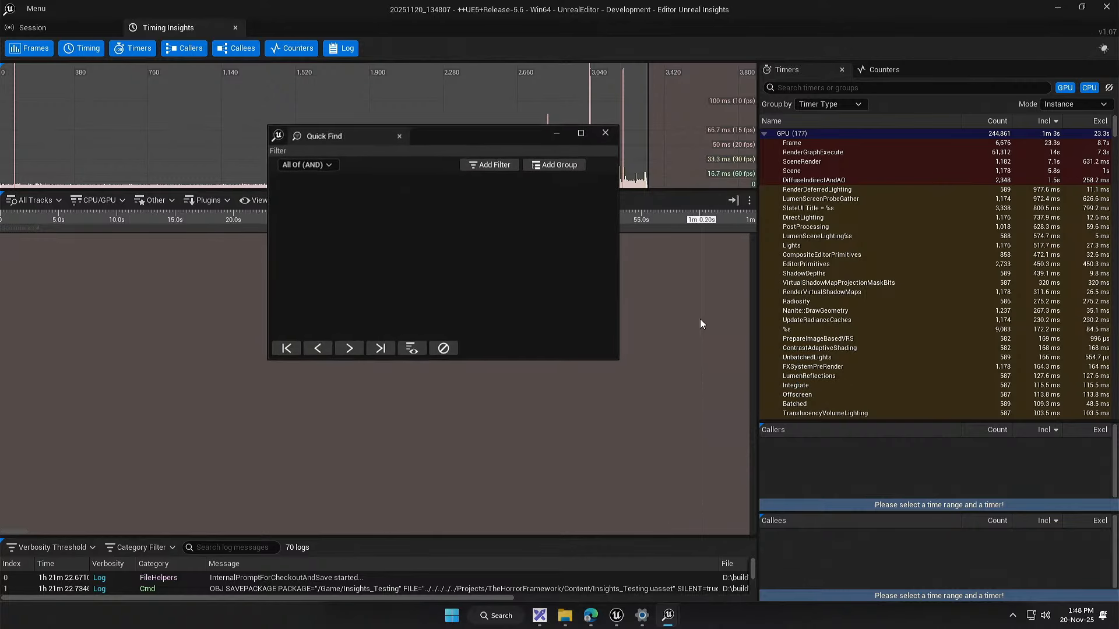
pyautogui.click(330, 183)
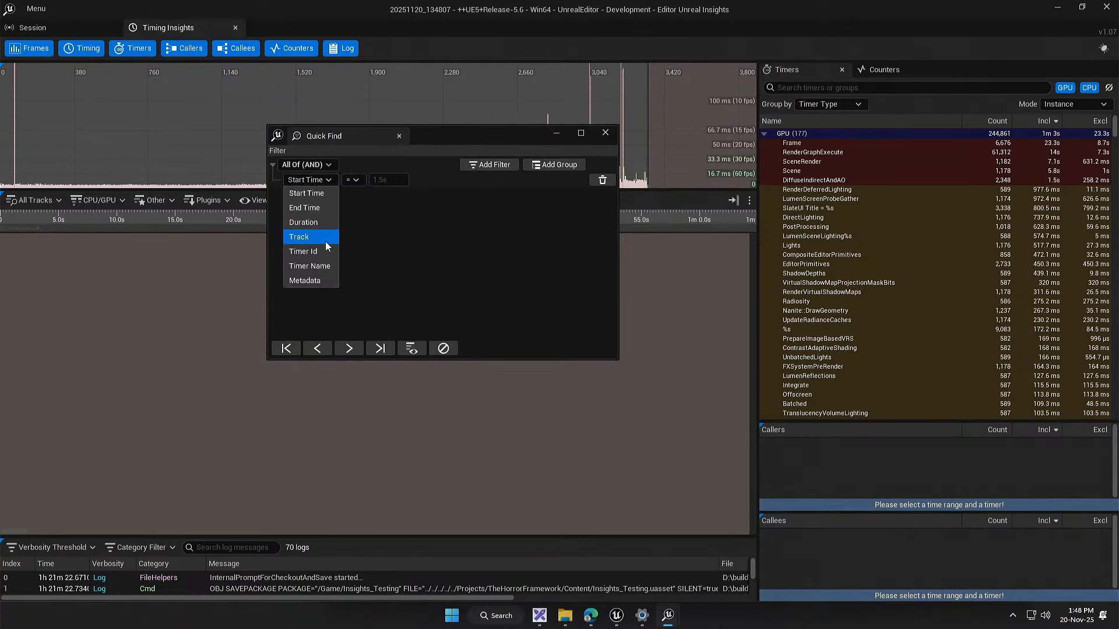
pyautogui.click(314, 266)
pyautogui.click(391, 184)
pyautogui.write('Trace B')
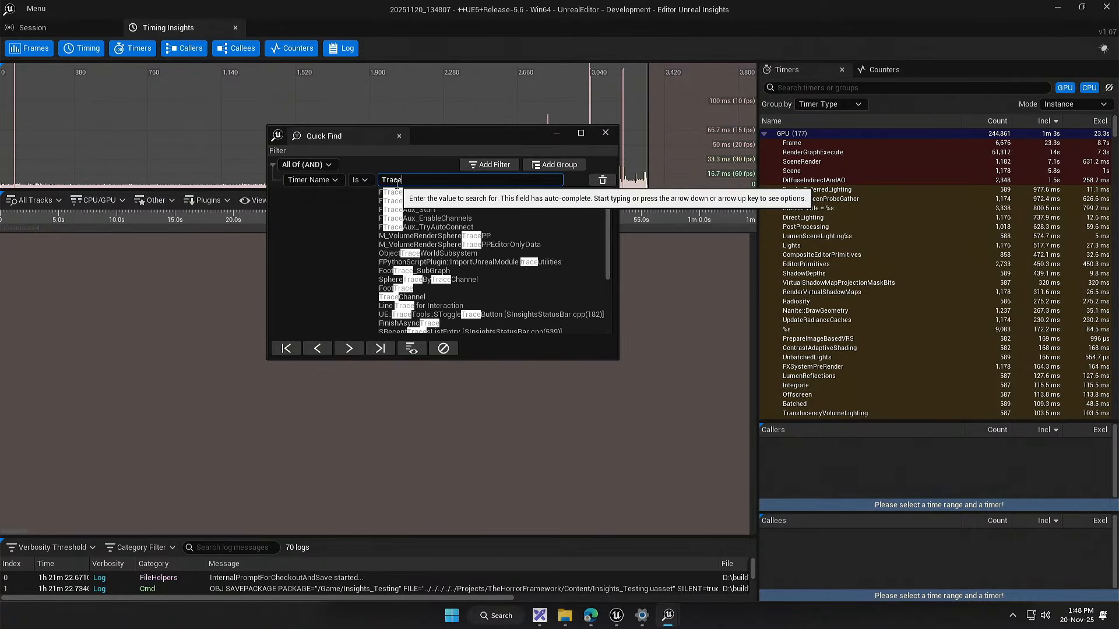
pyautogui.press('BackSpace')
pyautogui.write('B')
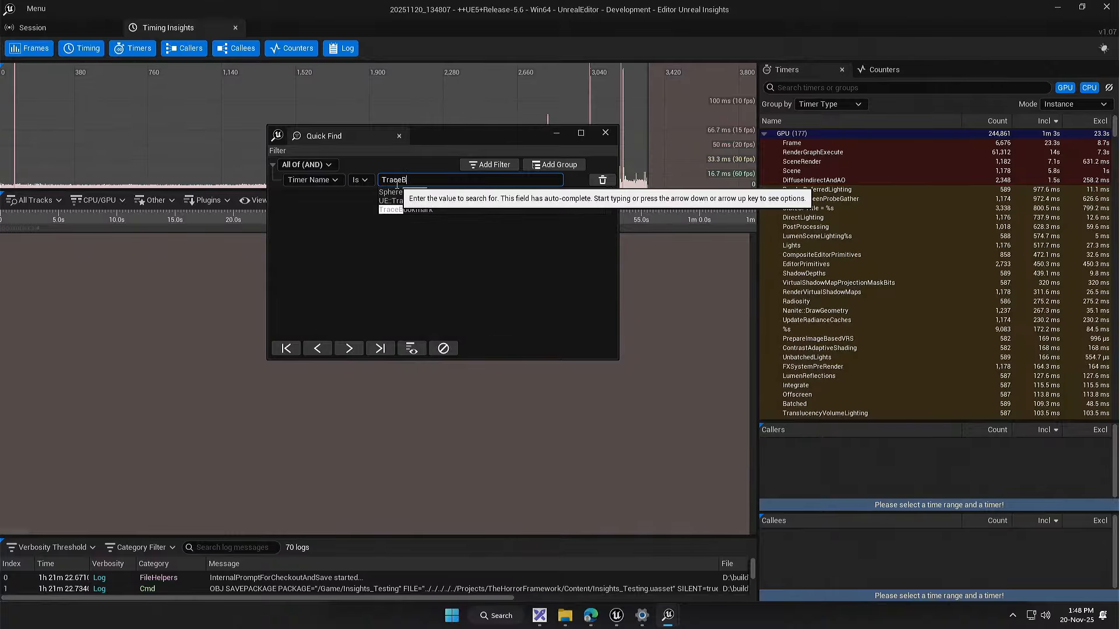
pyautogui.click(429, 209)
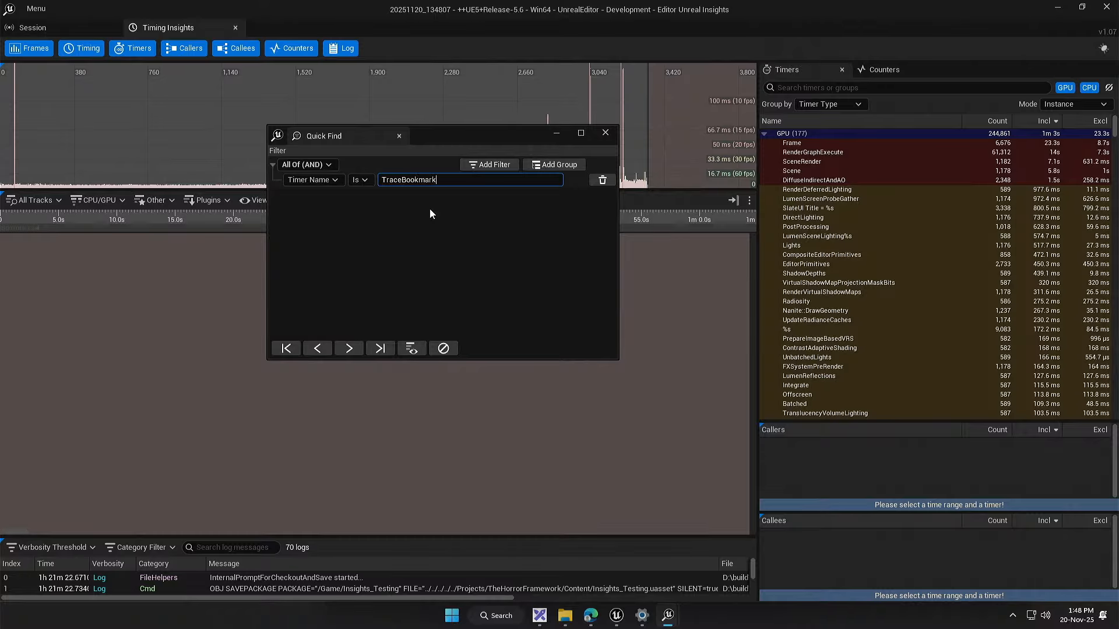
# Step: Find the last TraceBookmark event on the timeline, inspect it up close and clear the filter highlighting
pyautogui.click(380, 348)
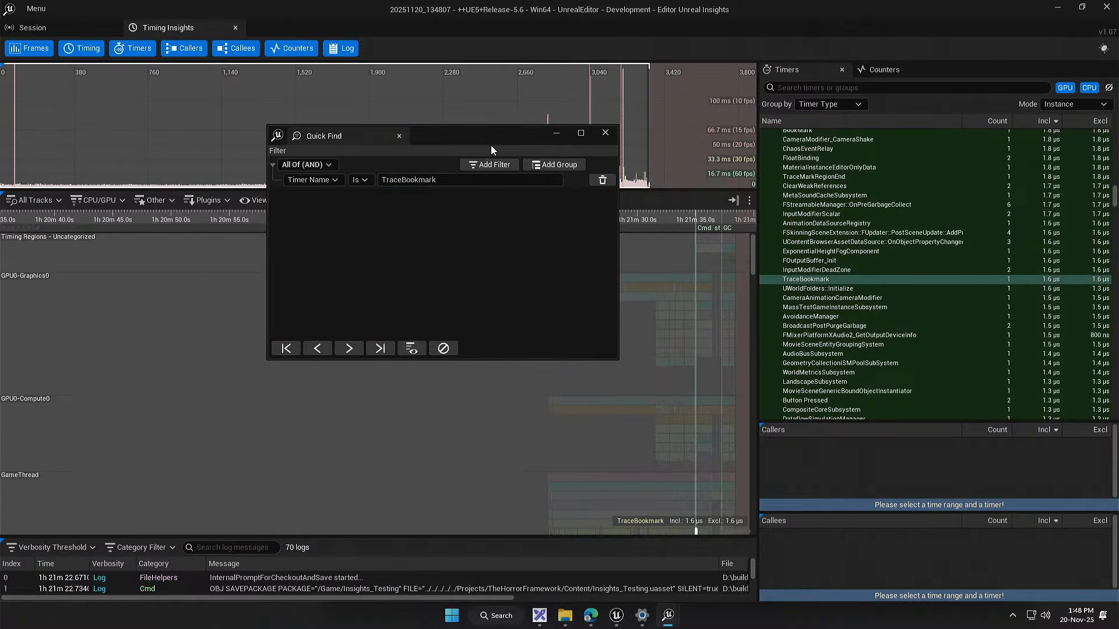
pyautogui.moveTo(491, 145); pyautogui.dragTo(919, 352)
pyautogui.moveTo(667, 447); pyautogui.dragTo(561, 285)
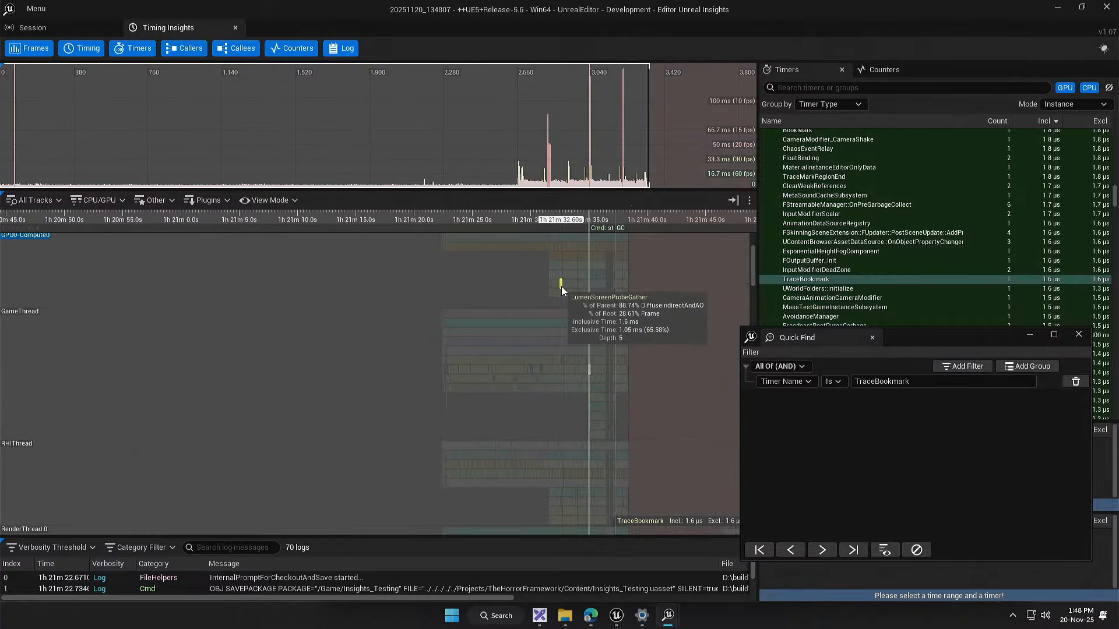
pyautogui.scroll(9, 596, 383)
pyautogui.scroll(15, 603, 377)
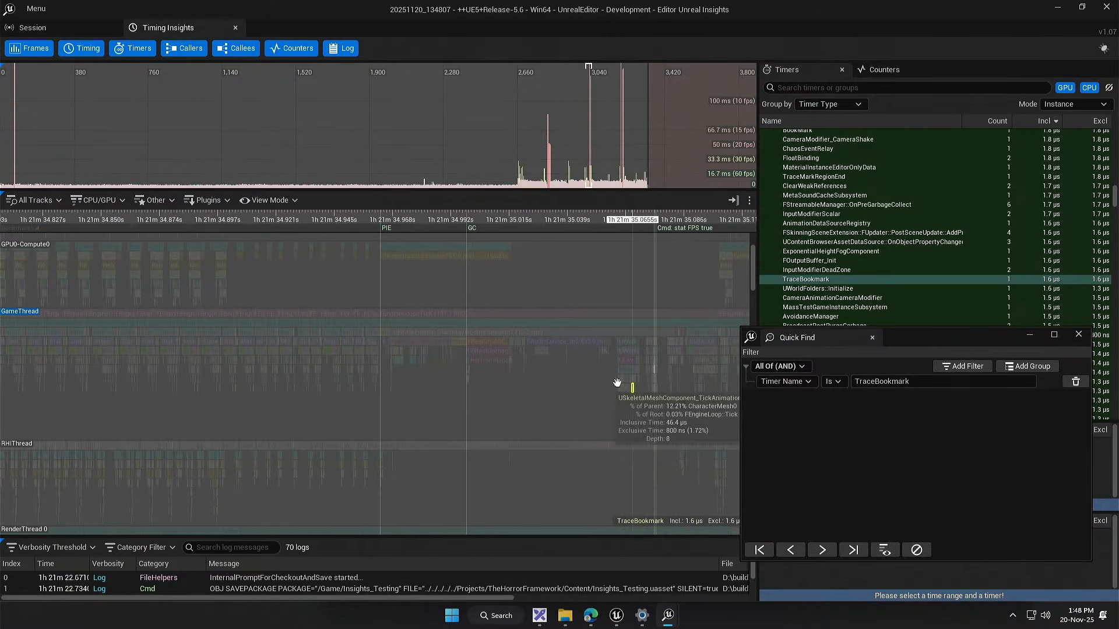
pyautogui.scroll(7, 555, 350)
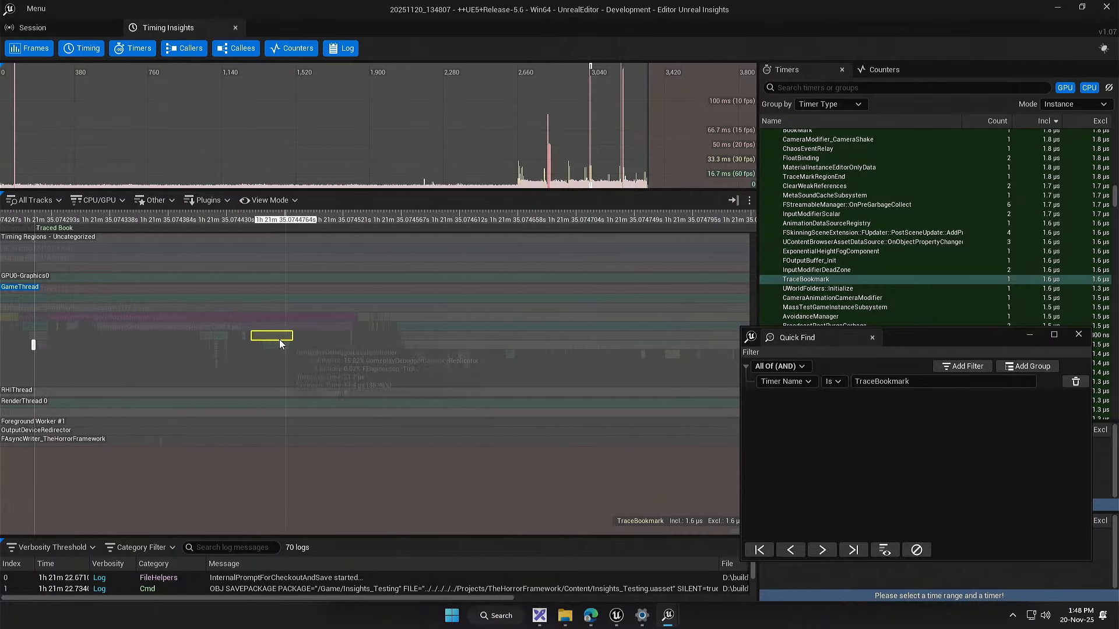
pyautogui.scroll(5, 458, 344)
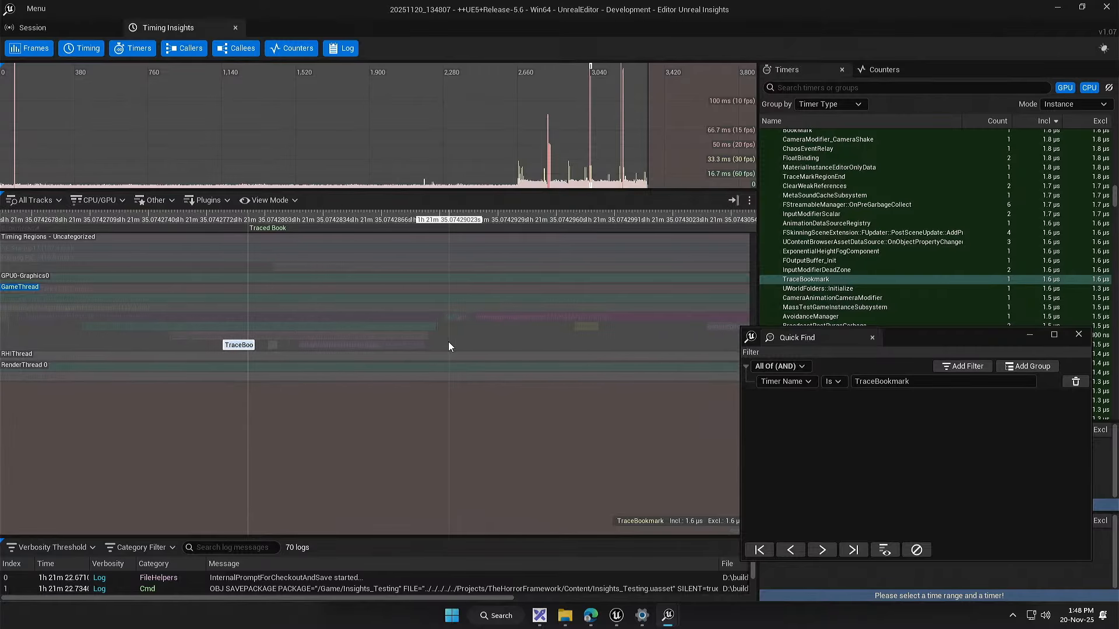
pyautogui.click(918, 552)
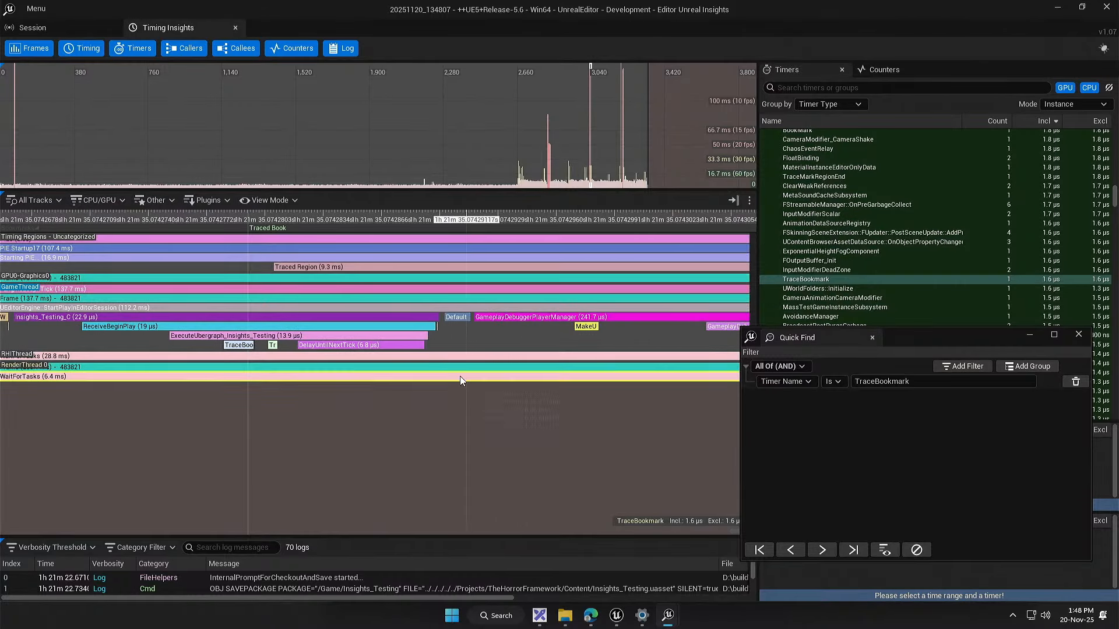
# Step: Examine the Traced Book bookmark and the Traced Region span in relation to the surrounding game thread events
pyautogui.moveTo(218, 417); pyautogui.dragTo(328, 436)
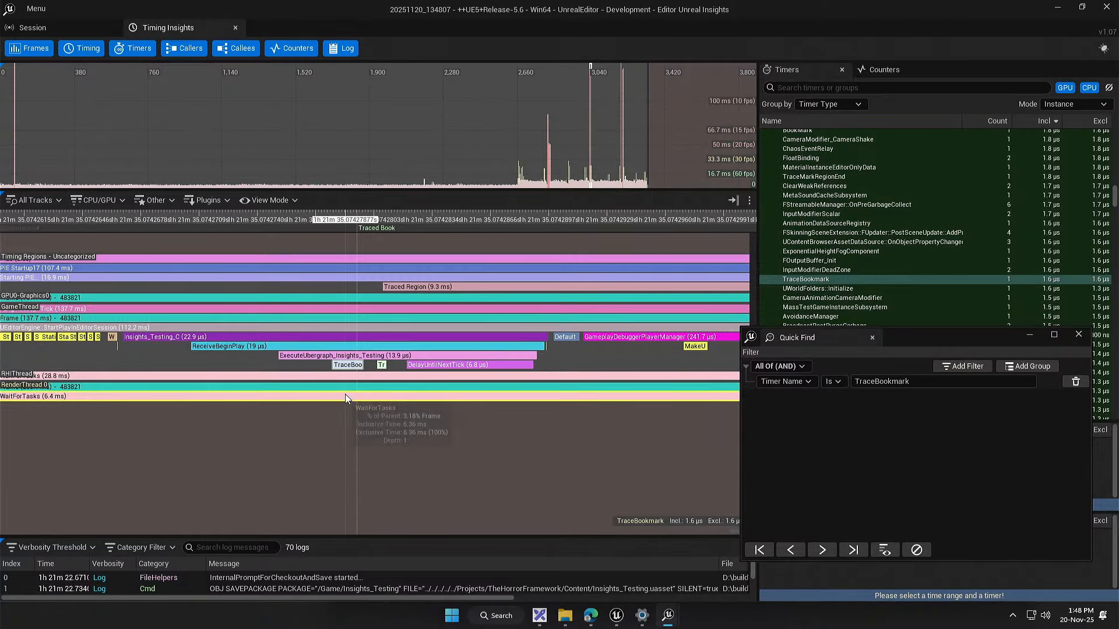
pyautogui.click(348, 366)
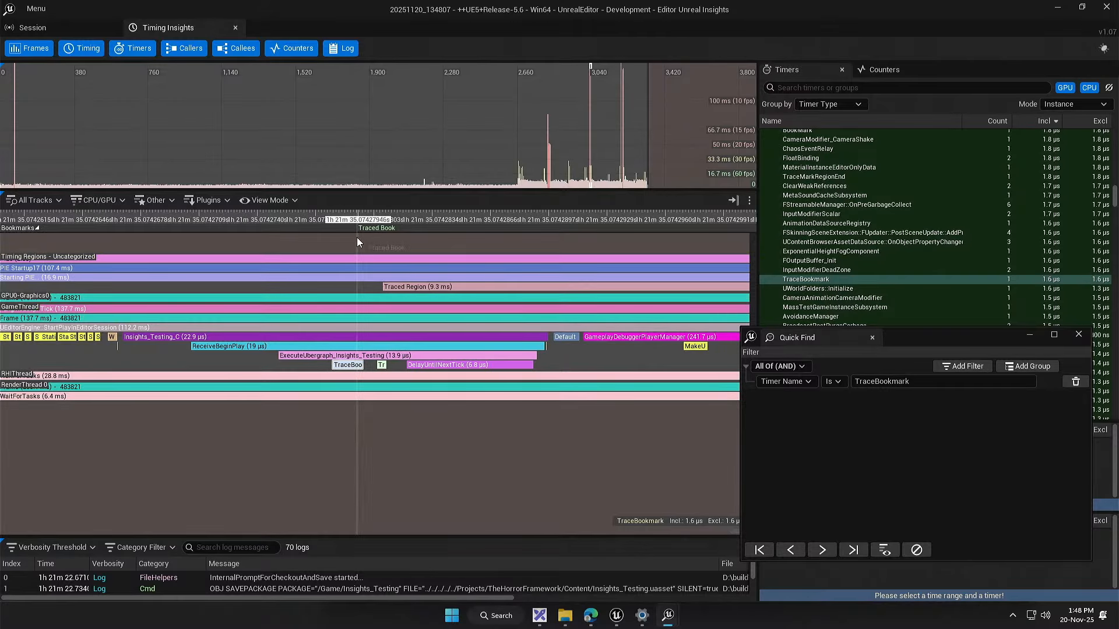
pyautogui.scroll(-10, 280, 420)
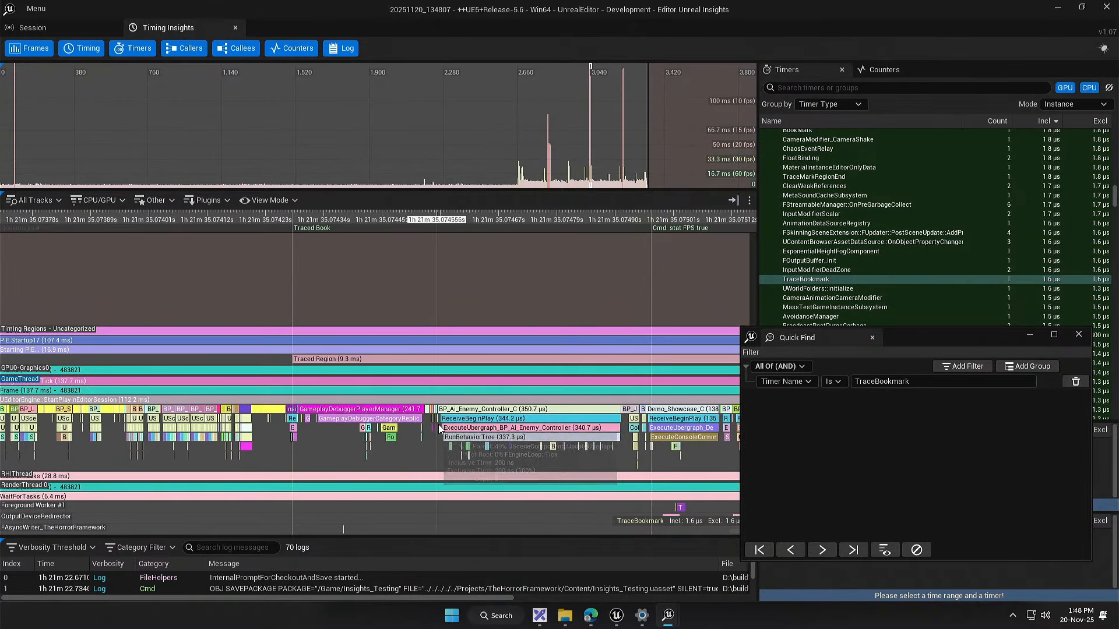
pyautogui.moveTo(440, 425)
pyautogui.mouseDown()
pyautogui.moveTo(227, 425)
pyautogui.moveTo(632, 427)
pyautogui.mouseUp()
pyautogui.moveTo(414, 260)
pyautogui.mouseDown()
pyautogui.moveTo(404, 328)
pyautogui.moveTo(370, 314)
pyautogui.moveTo(349, 261)
pyautogui.mouseUp()
pyautogui.scroll(-17, 332, 326)
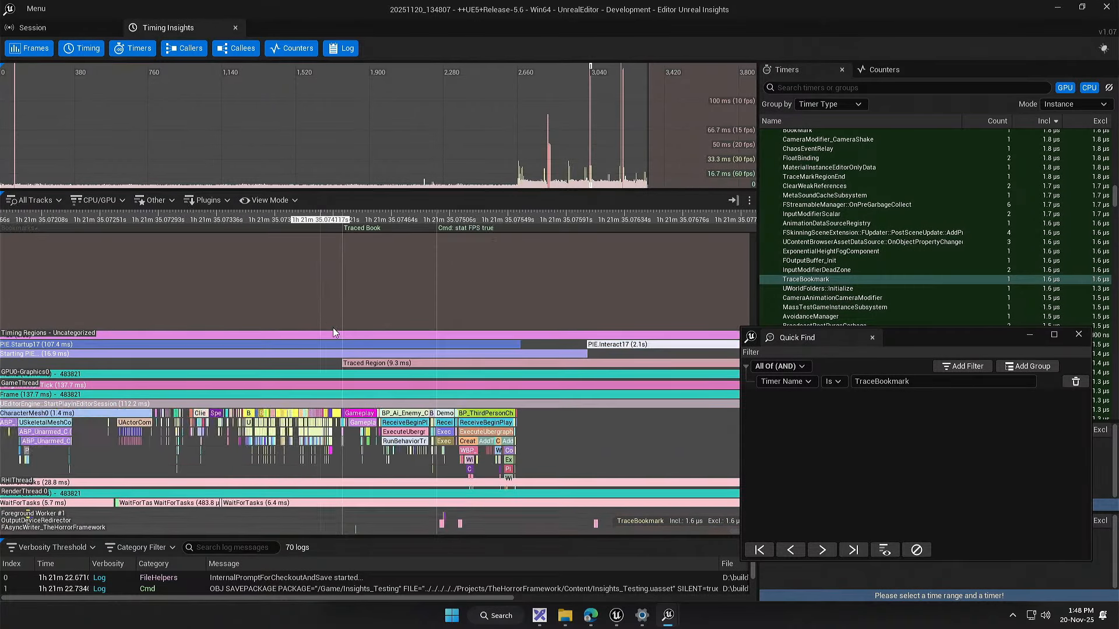
pyautogui.moveTo(427, 369); pyautogui.dragTo(424, 370)
pyautogui.scroll(7, 424, 369)
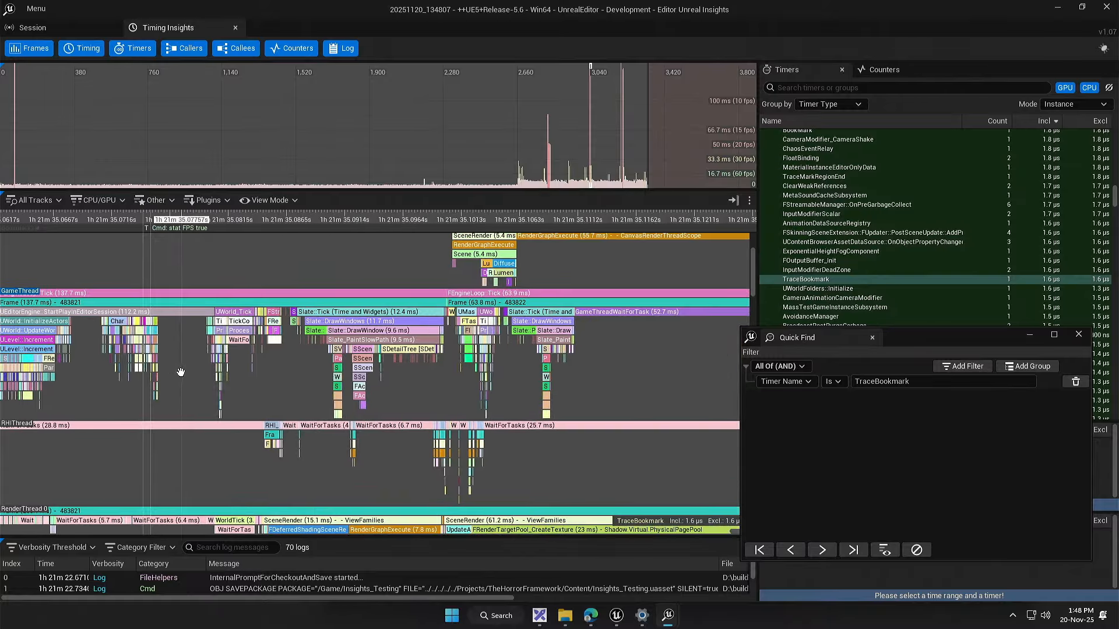
pyautogui.scroll(1, 502, 284)
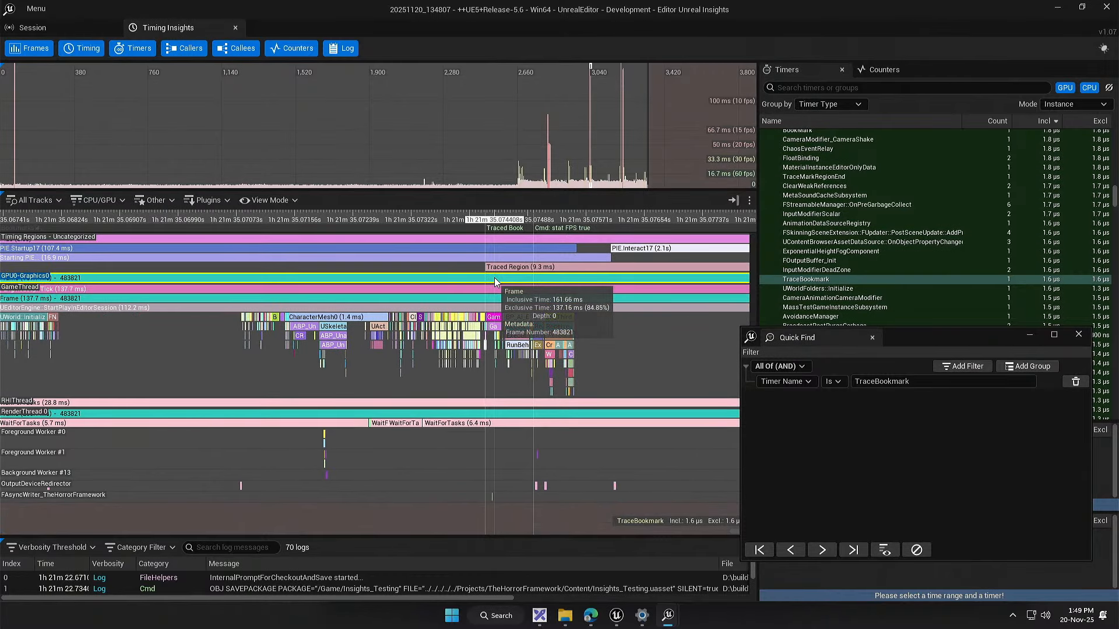
pyautogui.moveTo(476, 338); pyautogui.dragTo(446, 327)
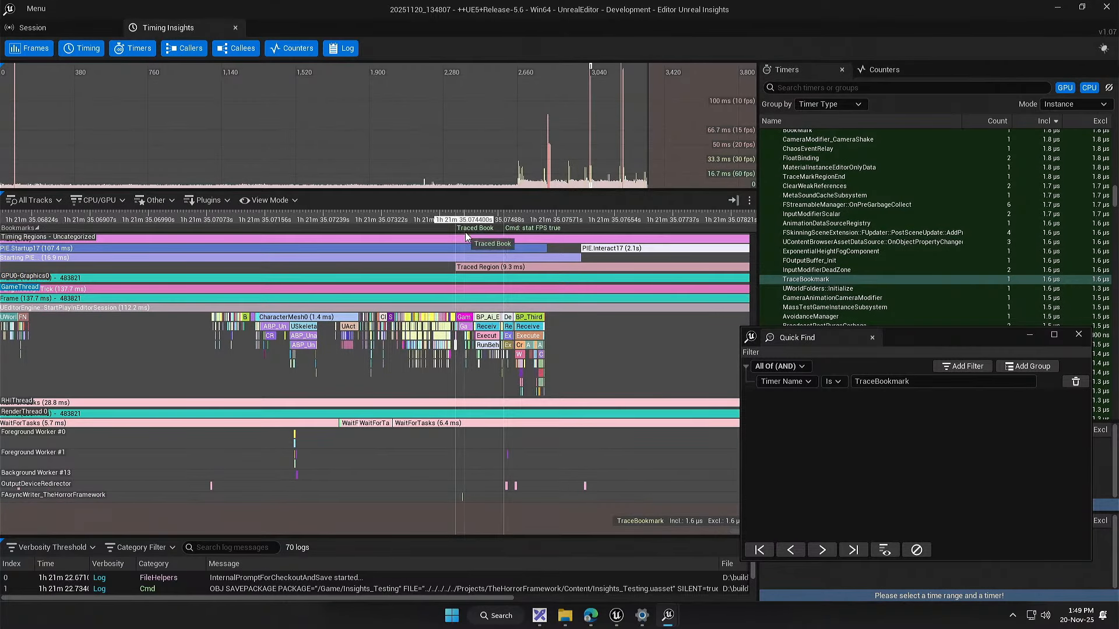
# Step: Examine the TraceBookmark, region start and DelayUntilNextTick events within Insights_Testing's ReceiveBeginPlay, around the Traced Book bookmark
pyautogui.scroll(10, 456, 346)
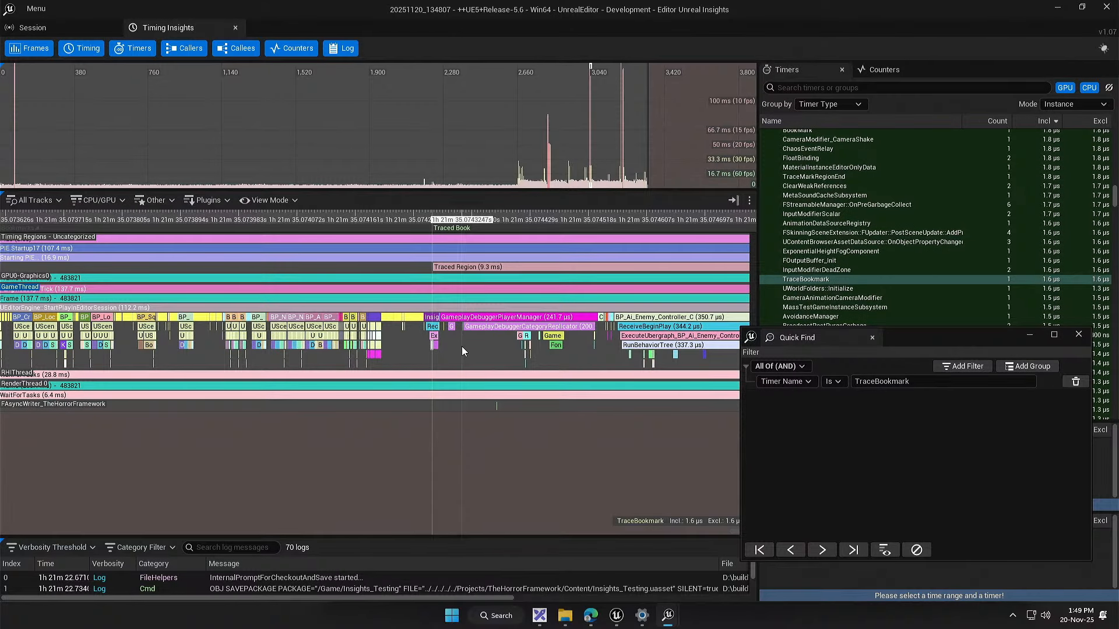
pyautogui.moveTo(462, 346); pyautogui.dragTo(469, 385)
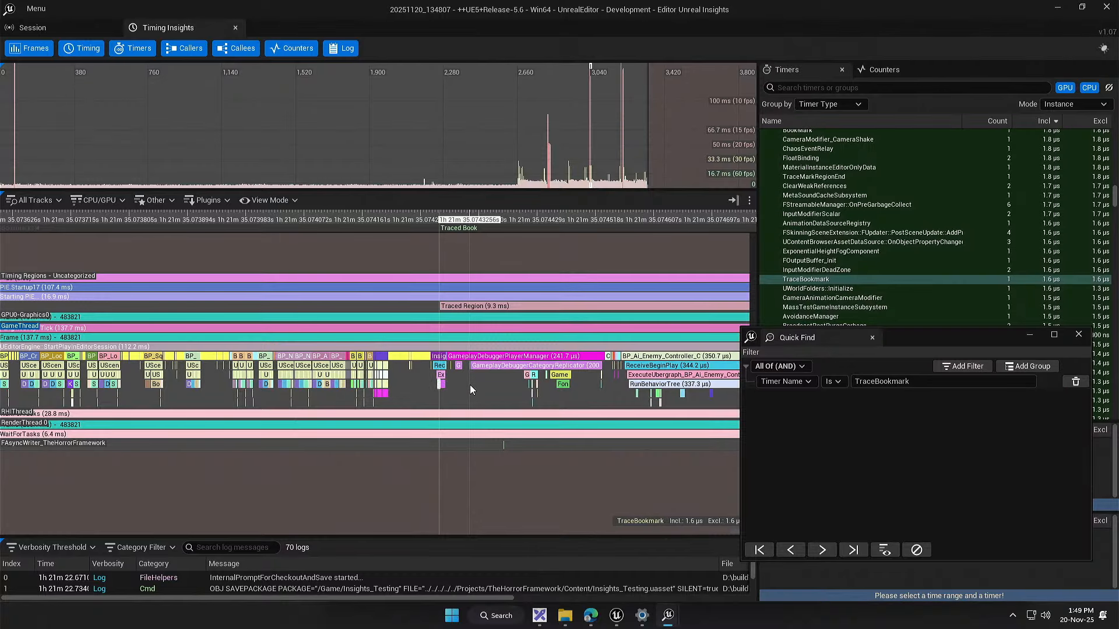
pyautogui.moveTo(453, 306); pyautogui.dragTo(379, 289)
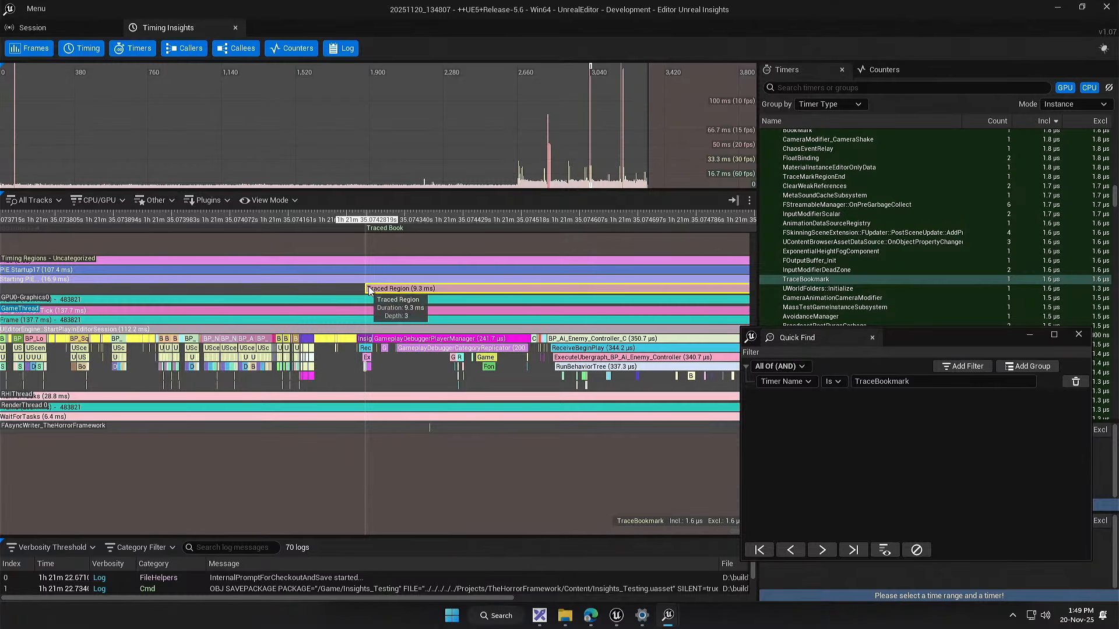
pyautogui.scroll(5, 367, 350)
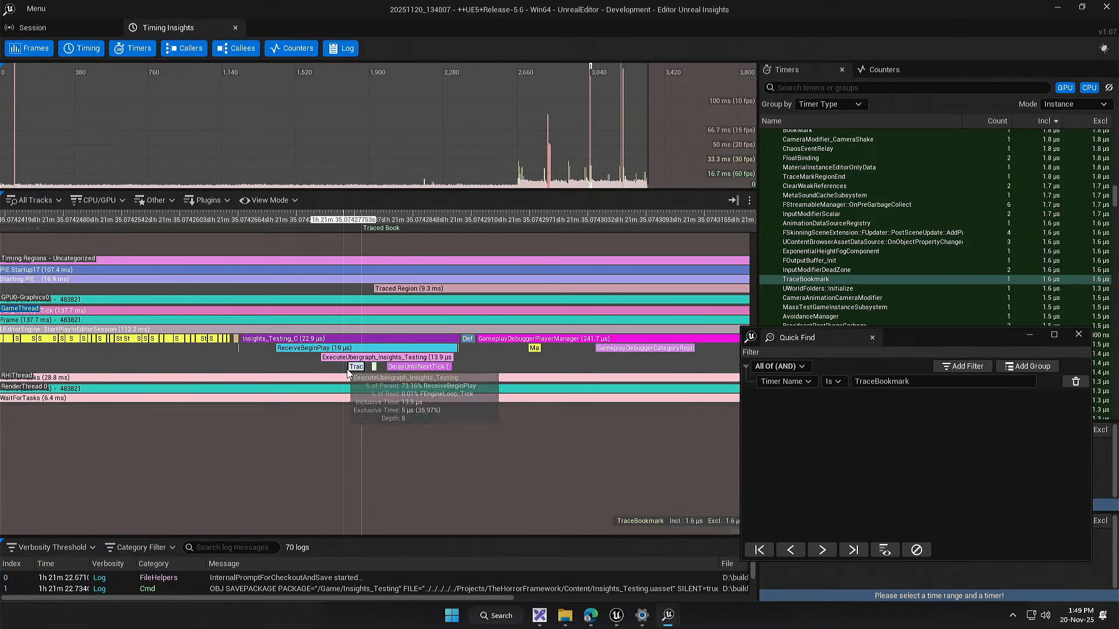
pyautogui.scroll(2, 356, 367)
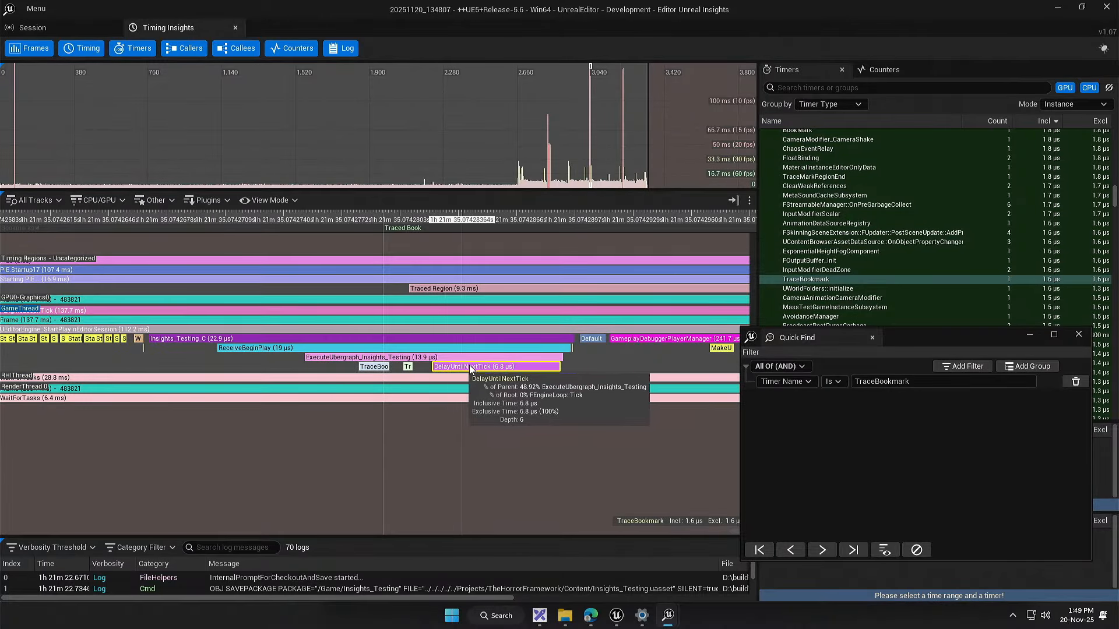
pyautogui.moveTo(476, 431); pyautogui.dragTo(421, 437)
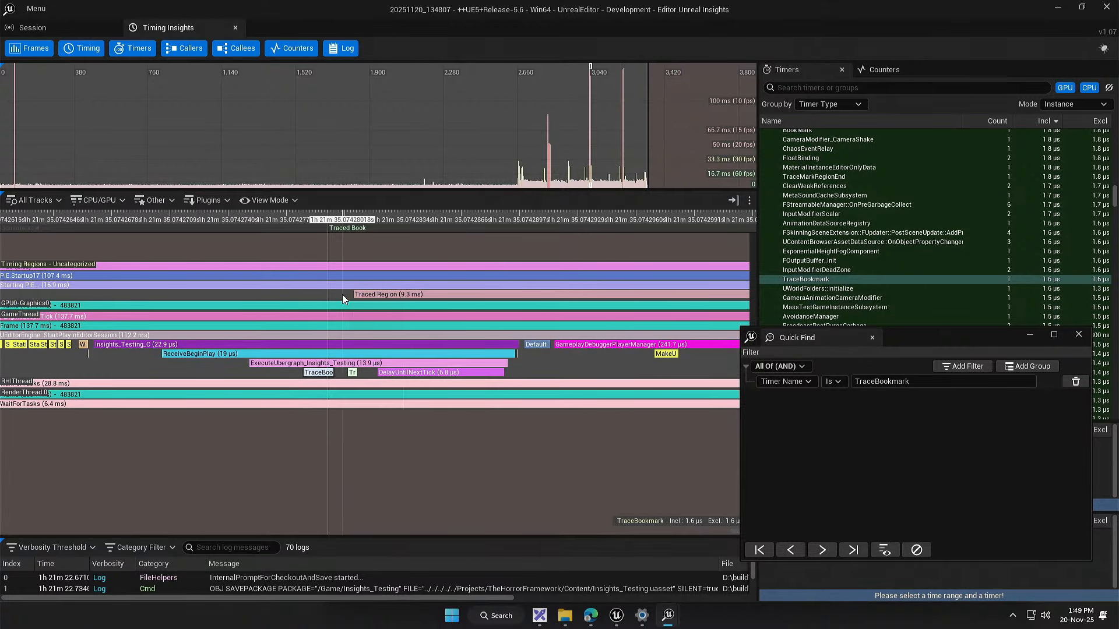
pyautogui.moveTo(342, 295); pyautogui.dragTo(333, 296)
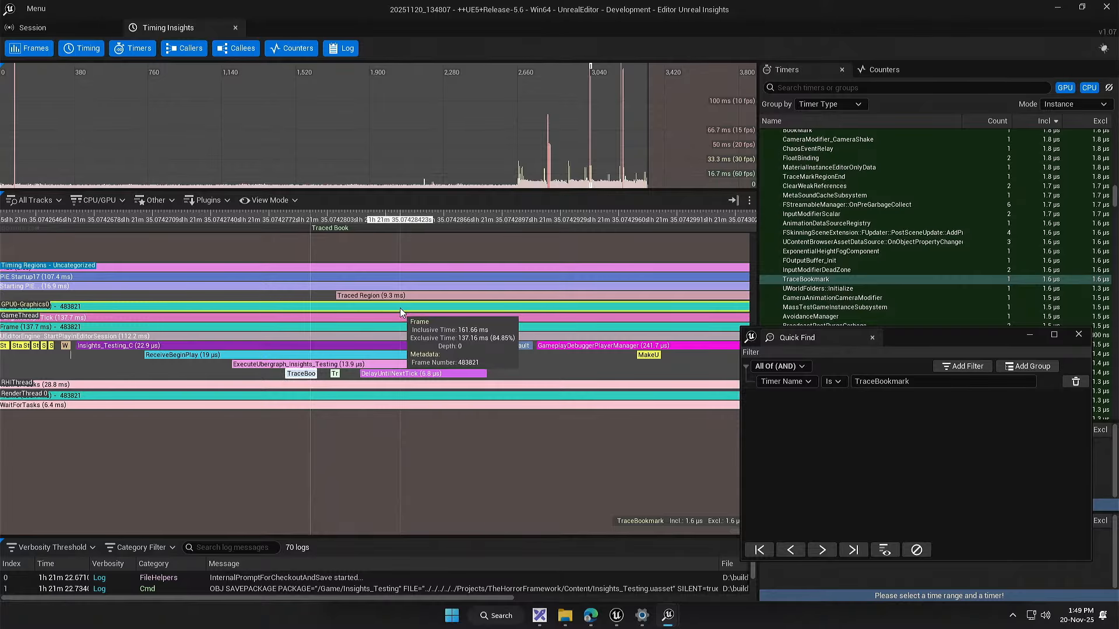
# Step: Follow the Traced Region along the timeline to its end and inspect the TraceMarkRegionEnd event there
pyautogui.scroll(-15, 408, 311)
pyautogui.moveTo(629, 357); pyautogui.dragTo(329, 340)
pyautogui.scroll(-8, 547, 347)
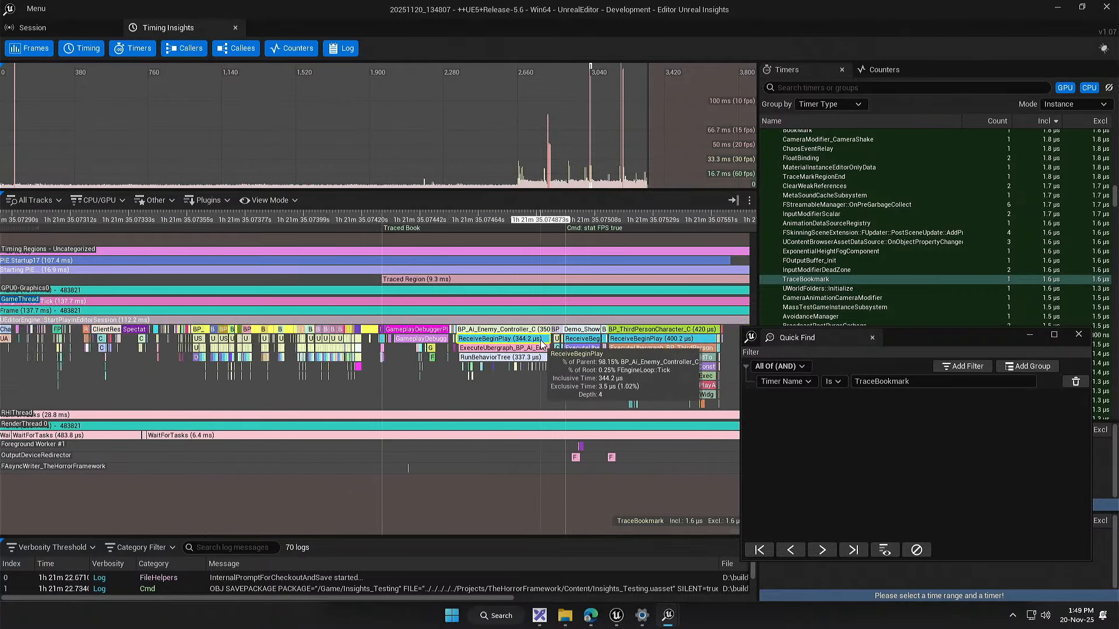
pyautogui.moveTo(621, 375); pyautogui.dragTo(292, 362)
pyautogui.scroll(-2, 554, 332)
pyautogui.moveTo(559, 337); pyautogui.dragTo(304, 338)
pyautogui.scroll(-1, 304, 338)
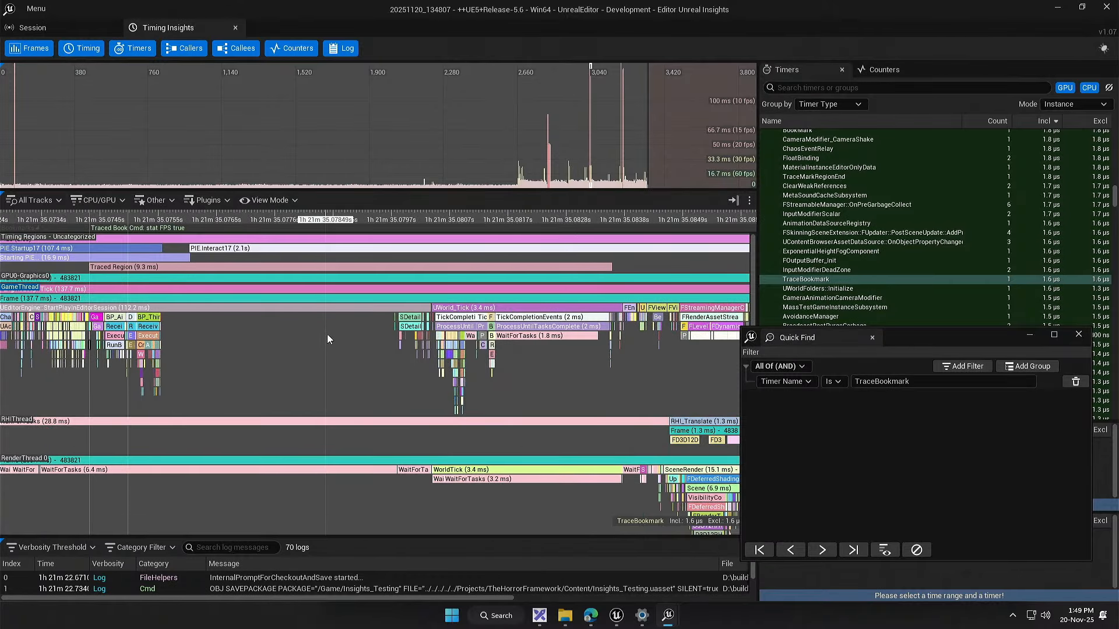
pyautogui.moveTo(591, 394); pyautogui.dragTo(489, 384)
pyautogui.scroll(8, 527, 312)
pyautogui.scroll(6, 483, 317)
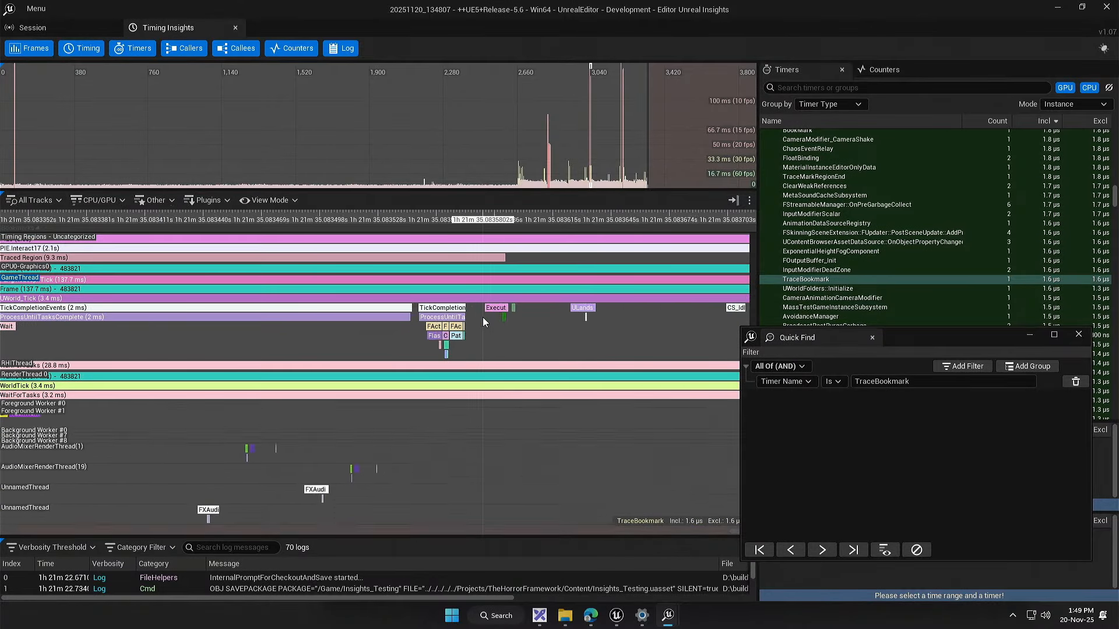
pyautogui.scroll(1, 568, 320)
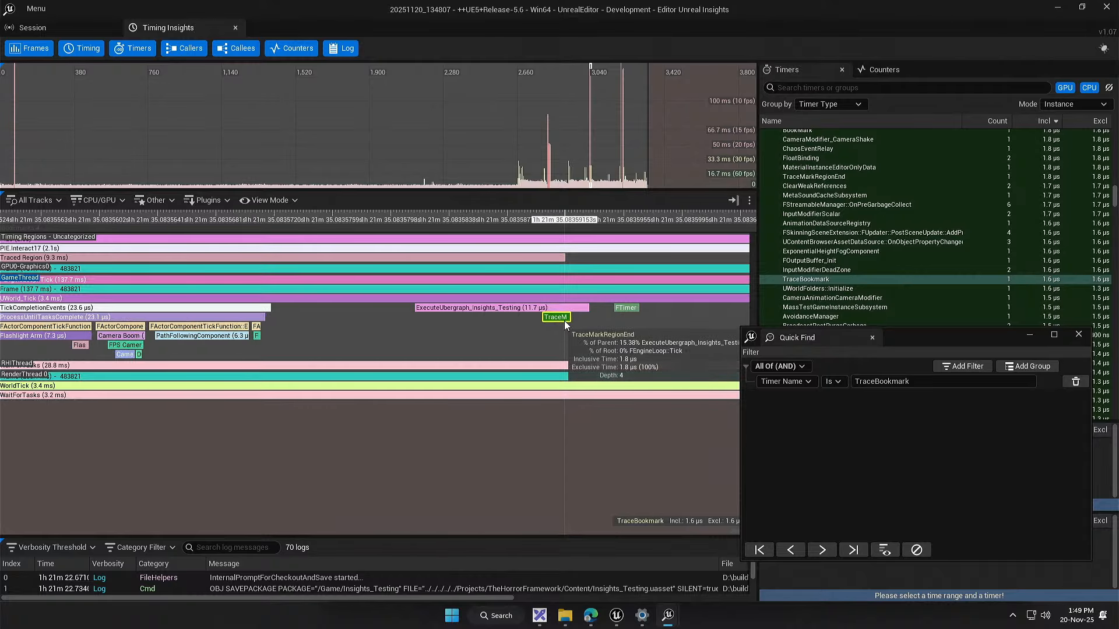
pyautogui.scroll(-20, 565, 324)
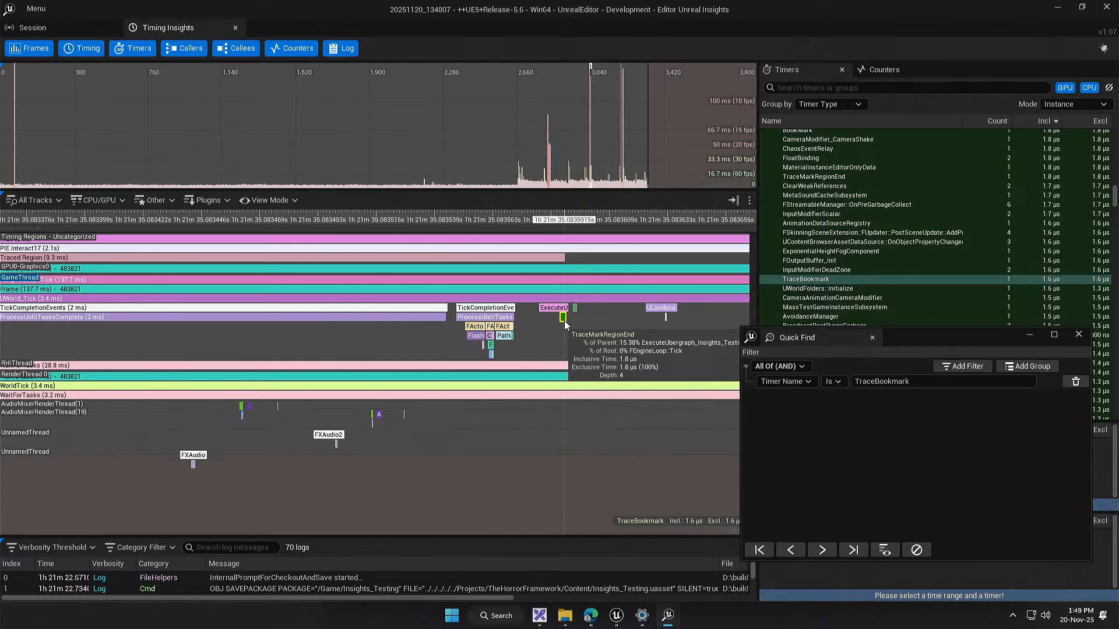
# Step: Examine the timing regions around the play session's startup, including PIE.Startup17, PIE.LoadMap, GarbageCollection and Starting PIE
pyautogui.scroll(-4, 562, 324)
pyautogui.moveTo(202, 352); pyautogui.dragTo(251, 412)
pyautogui.moveTo(251, 262); pyautogui.dragTo(395, 264)
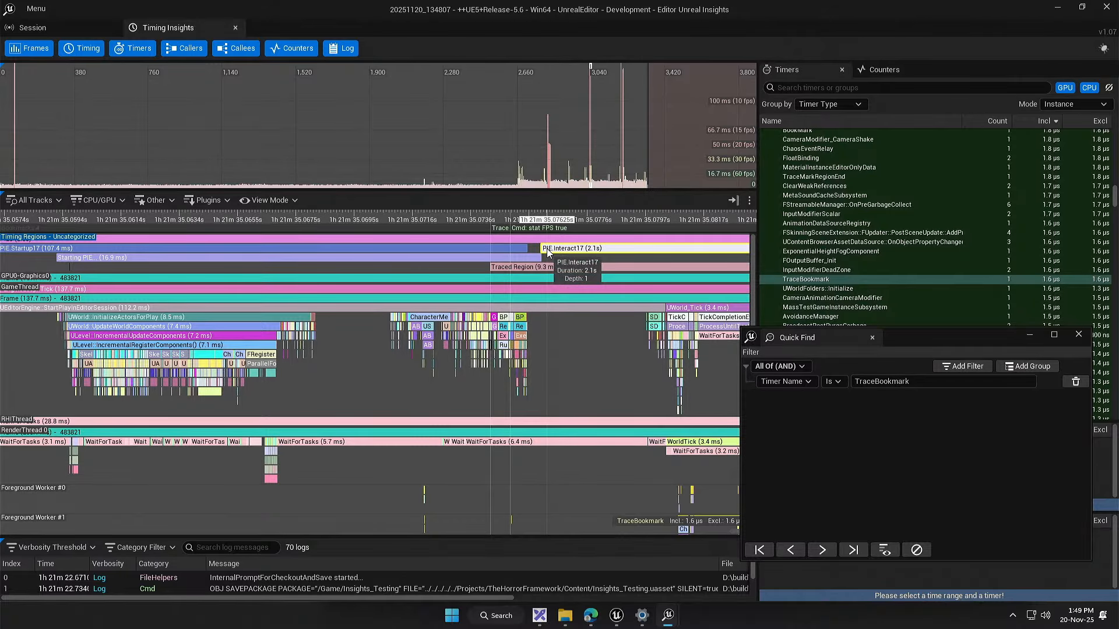
pyautogui.moveTo(75, 267); pyautogui.dragTo(131, 263)
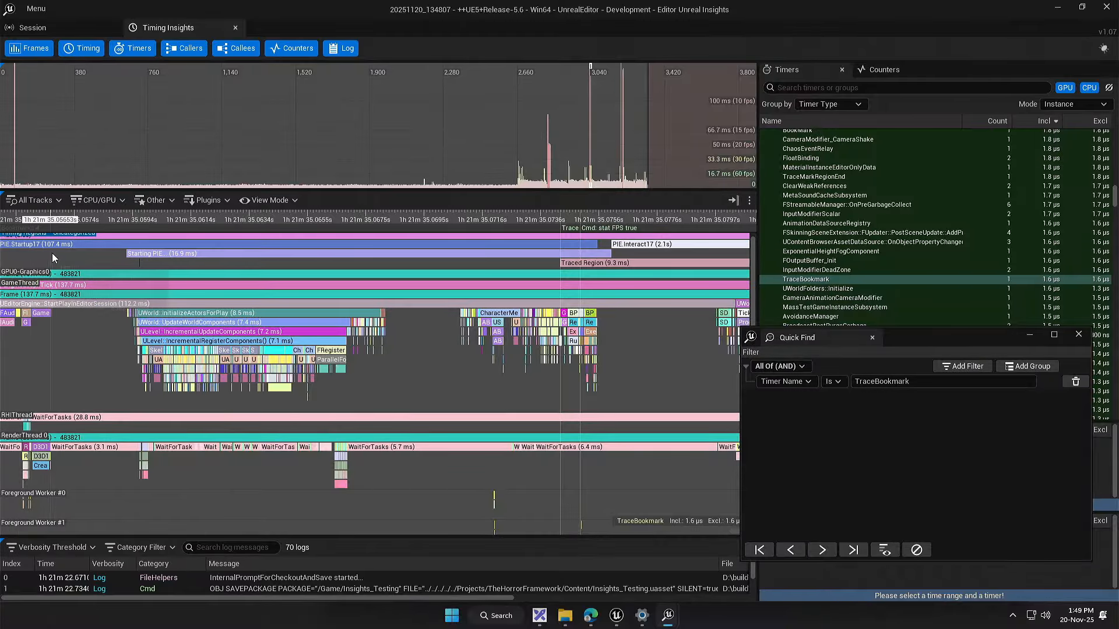
pyautogui.moveTo(51, 253); pyautogui.dragTo(257, 288)
pyautogui.scroll(-11, 171, 281)
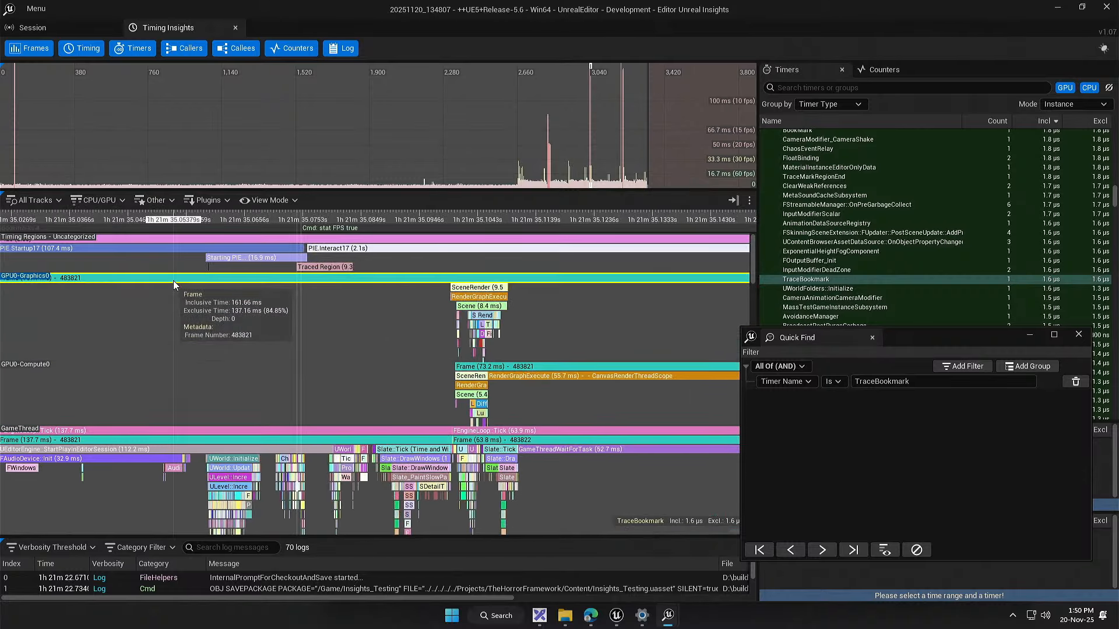
pyautogui.moveTo(77, 309); pyautogui.dragTo(497, 305)
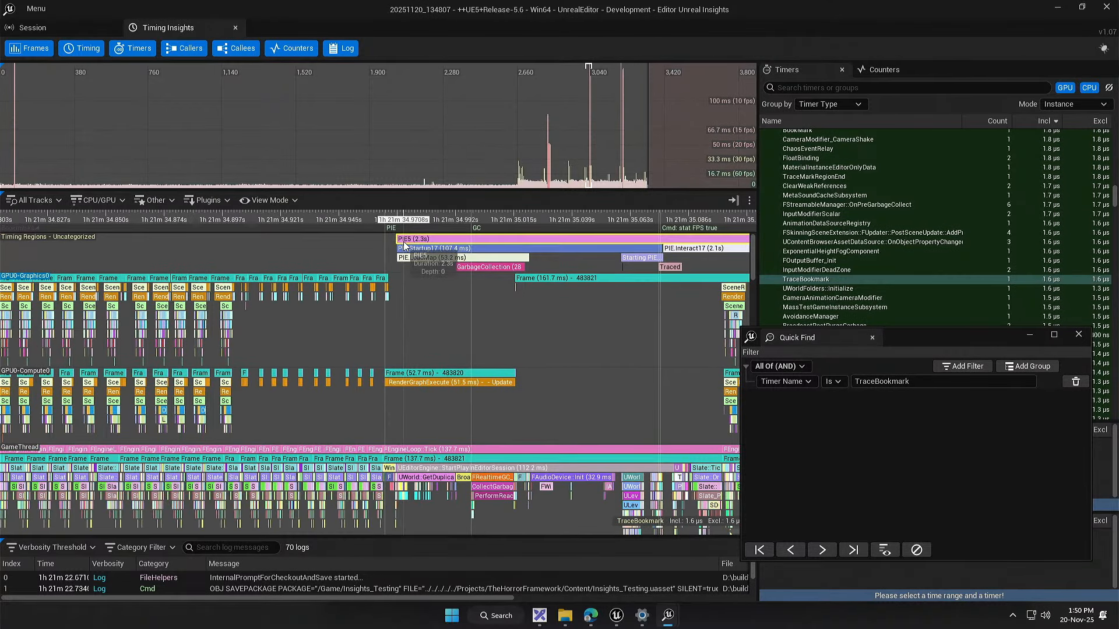
pyautogui.click(421, 258)
pyautogui.moveTo(419, 260); pyautogui.dragTo(409, 270)
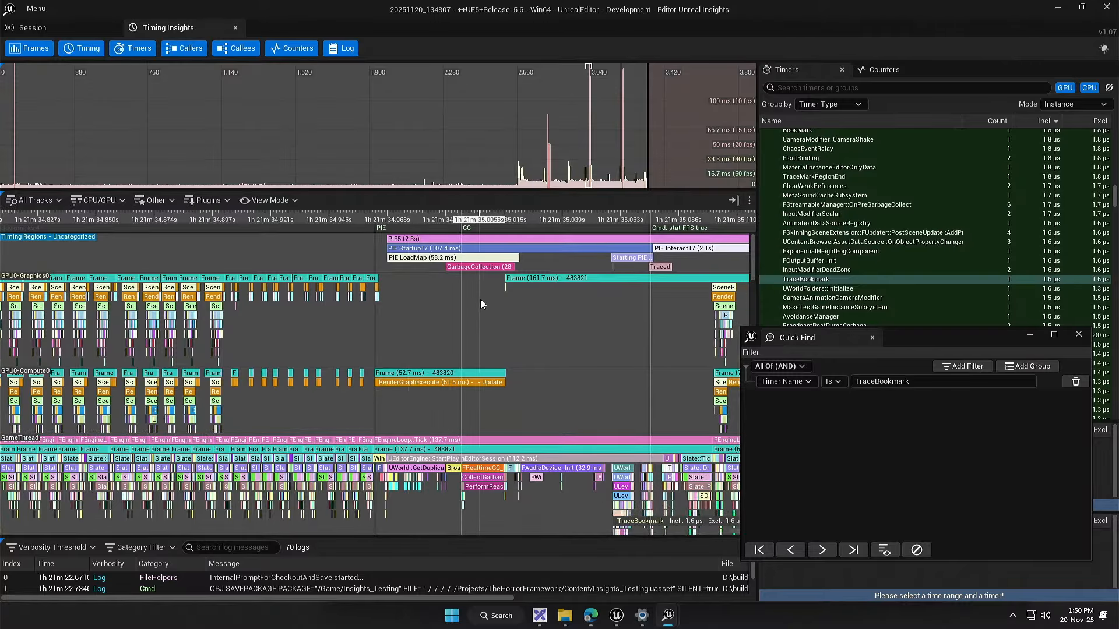
pyautogui.moveTo(473, 319); pyautogui.dragTo(409, 317)
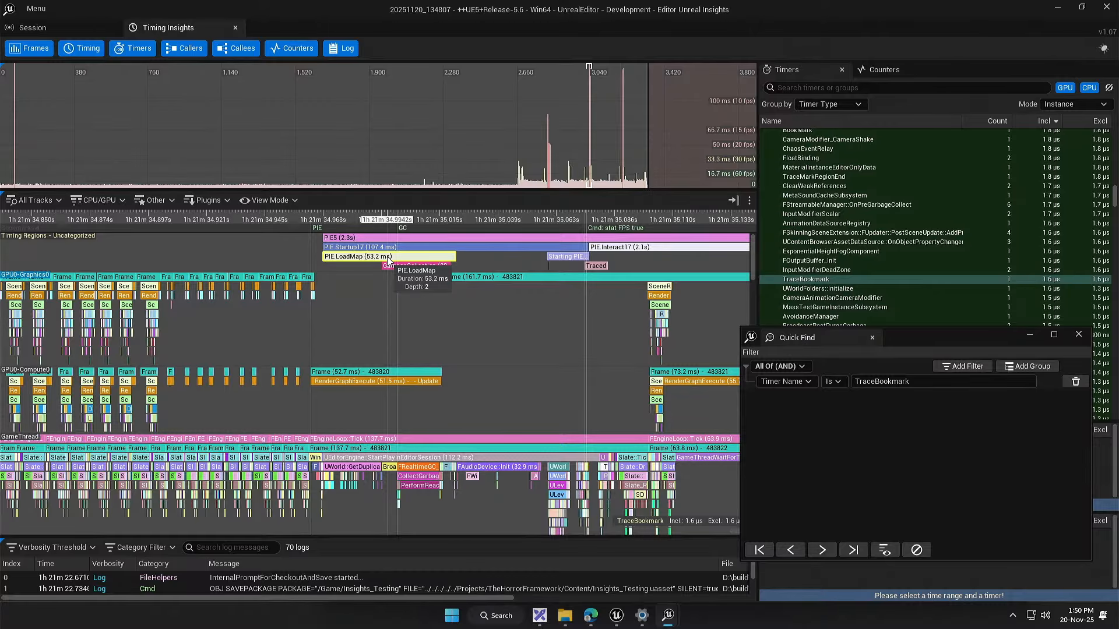
pyautogui.moveTo(357, 284); pyautogui.dragTo(343, 298)
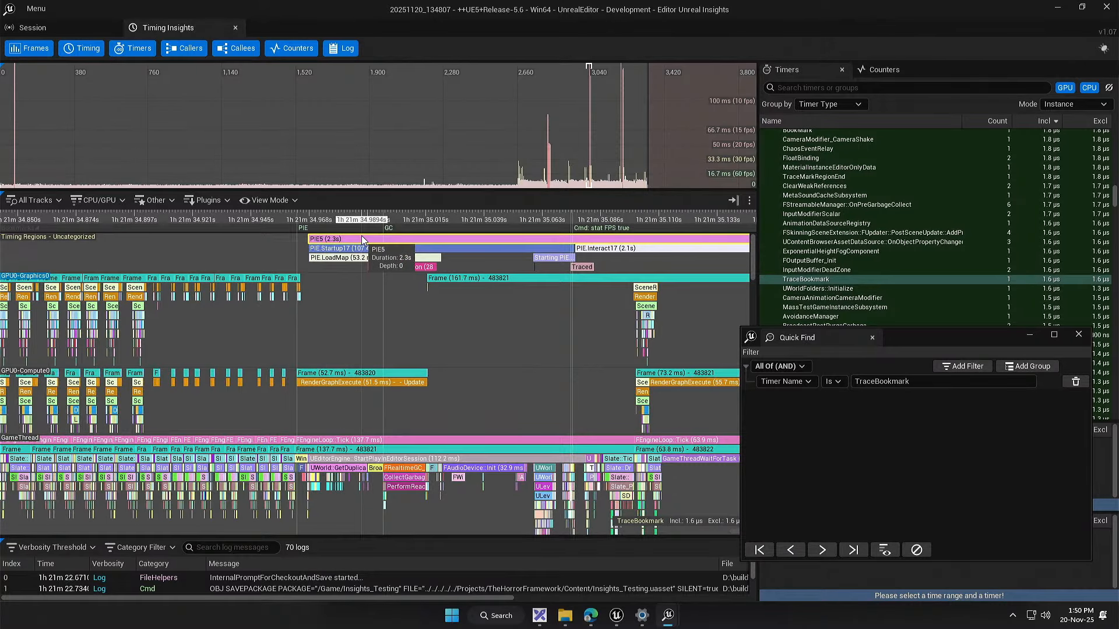
# Step: Compare the full span of the PIE5 region with its PIE.Startup17 and PIE.Interact17 subregions
pyautogui.scroll(-10, 289, 331)
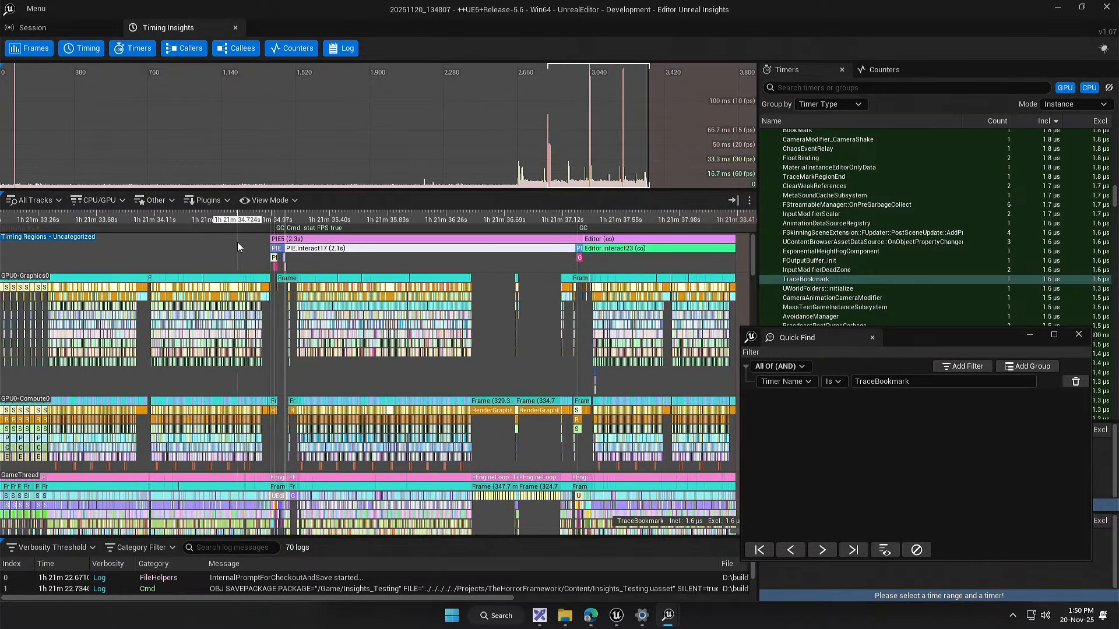
pyautogui.scroll(10, 237, 243)
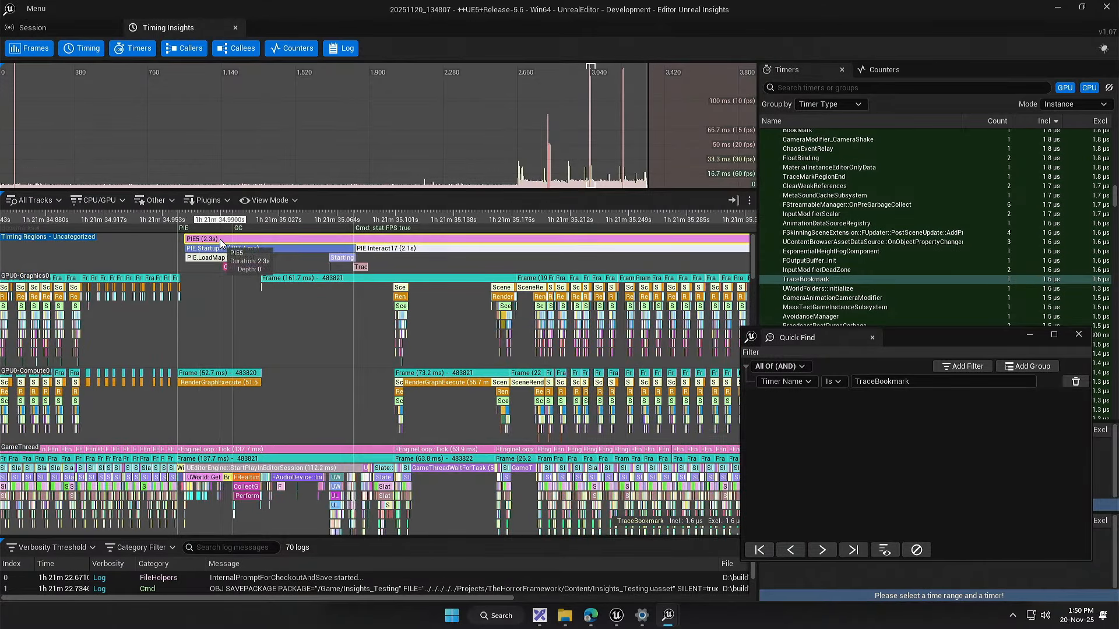
pyautogui.scroll(-8, 301, 291)
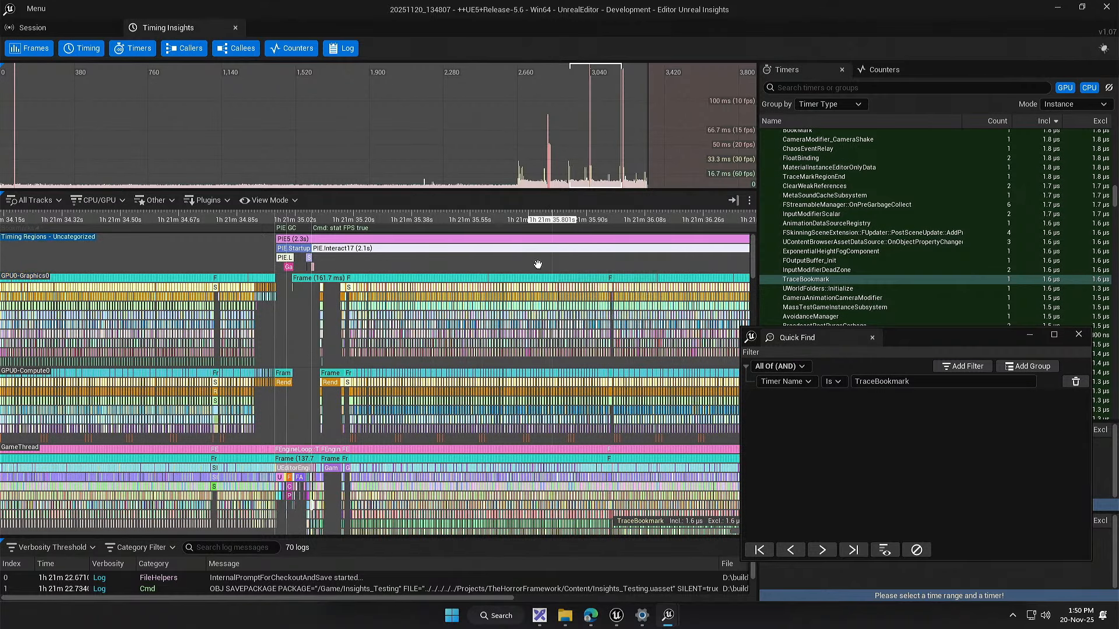
pyautogui.moveTo(598, 271); pyautogui.dragTo(466, 243)
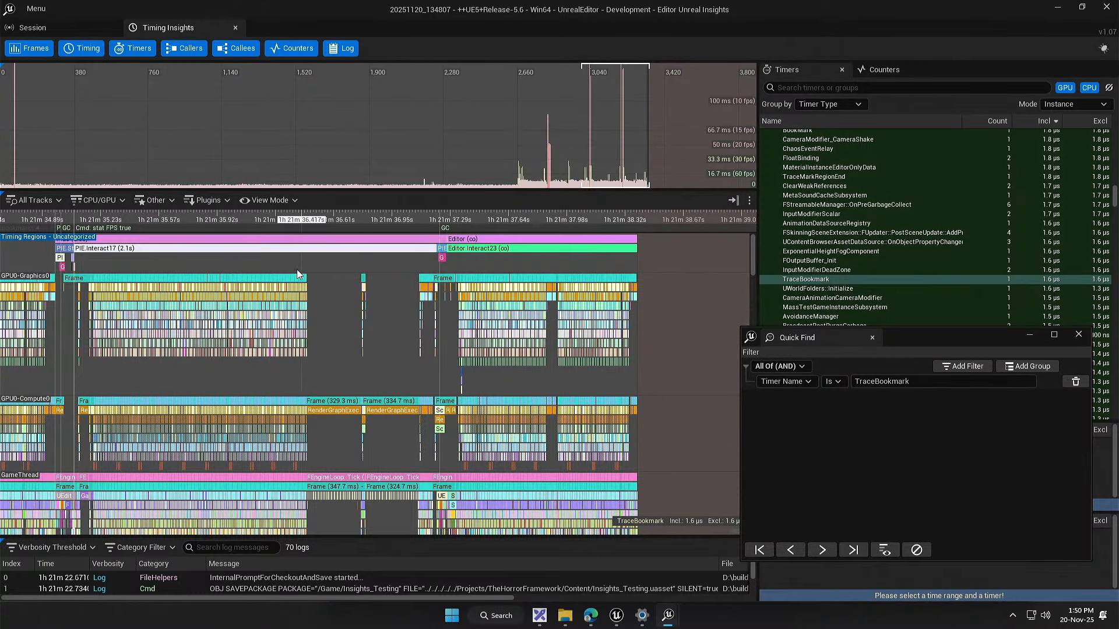
pyautogui.moveTo(250, 270); pyautogui.dragTo(574, 273)
pyautogui.scroll(8, 404, 237)
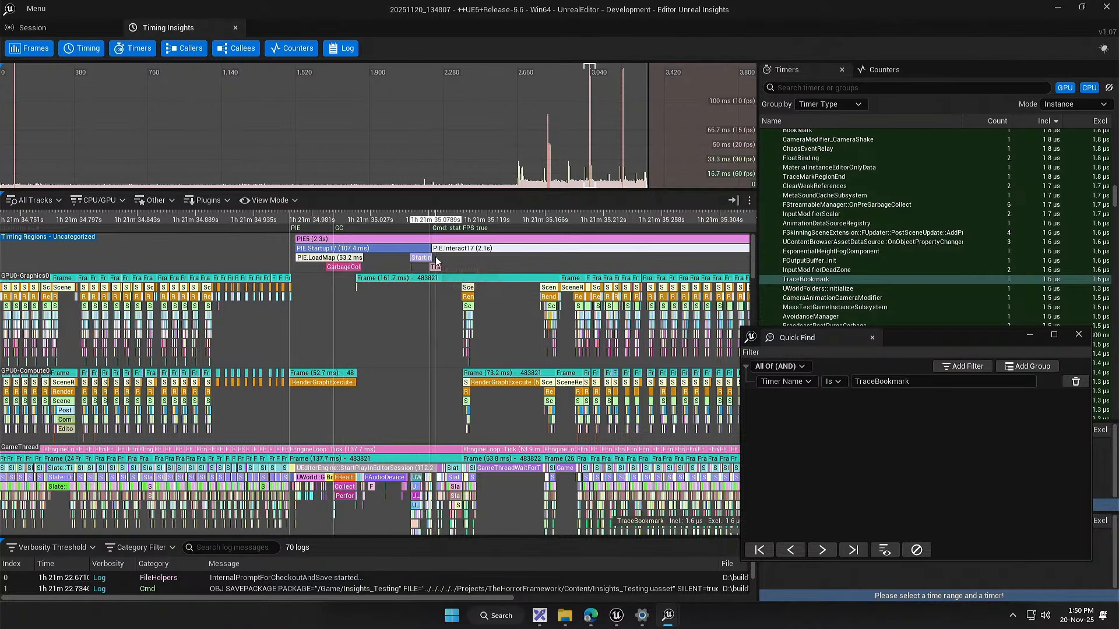
pyautogui.scroll(-12, 353, 300)
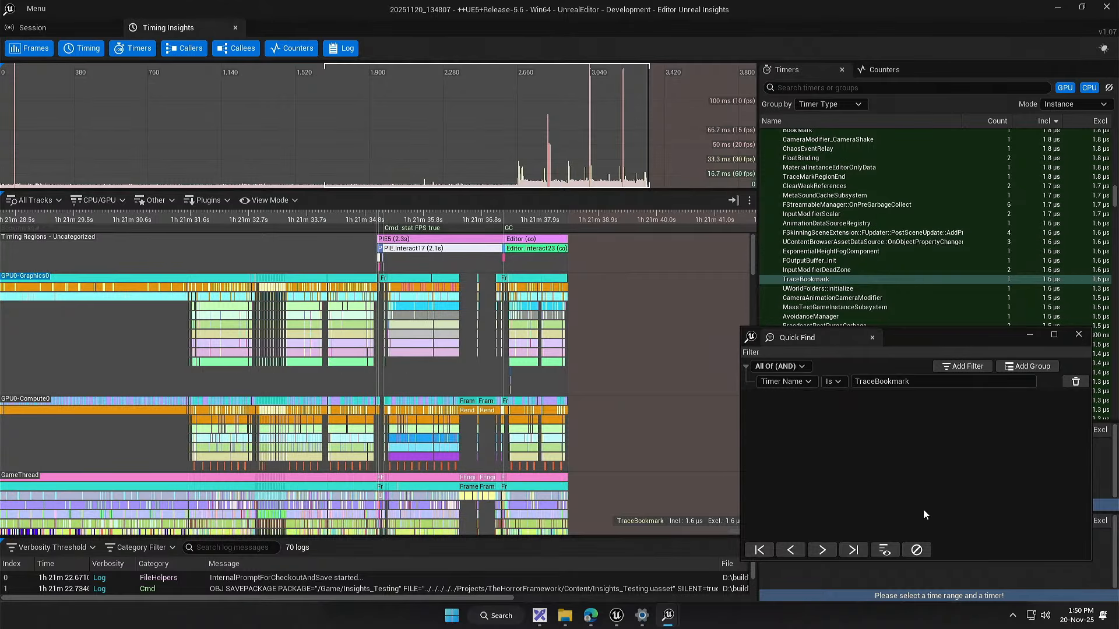
# Step: Move the Quick Find window aside and examine the PIE shutdown, Editor and Editor.Interact23 regions at the end of the play session
pyautogui.moveTo(887, 334); pyautogui.dragTo(924, 330)
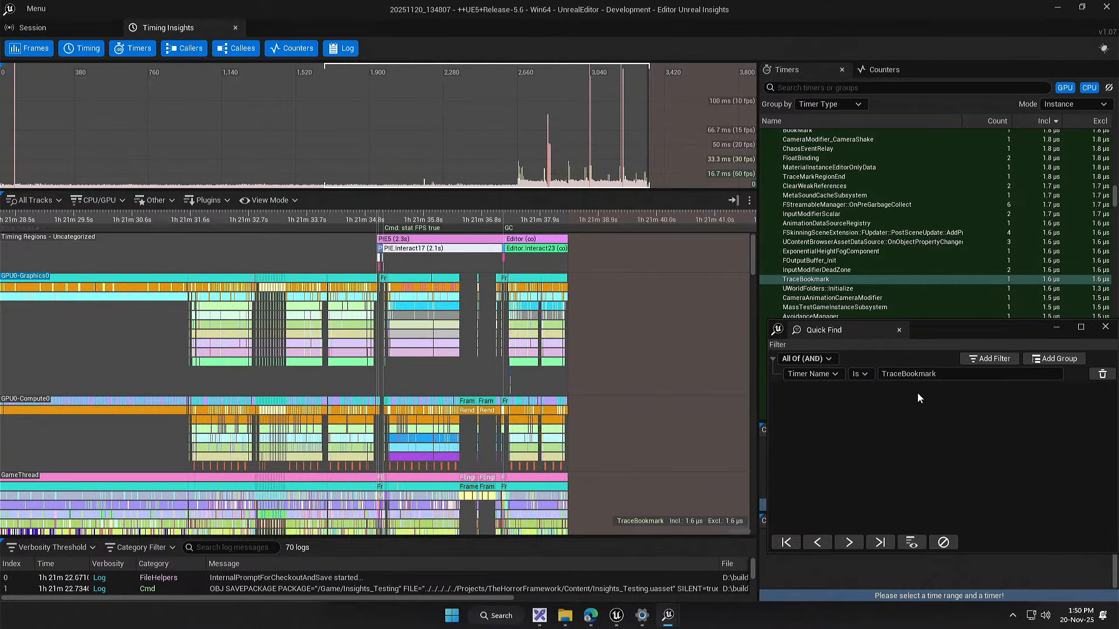
pyautogui.moveTo(558, 311); pyautogui.dragTo(607, 353)
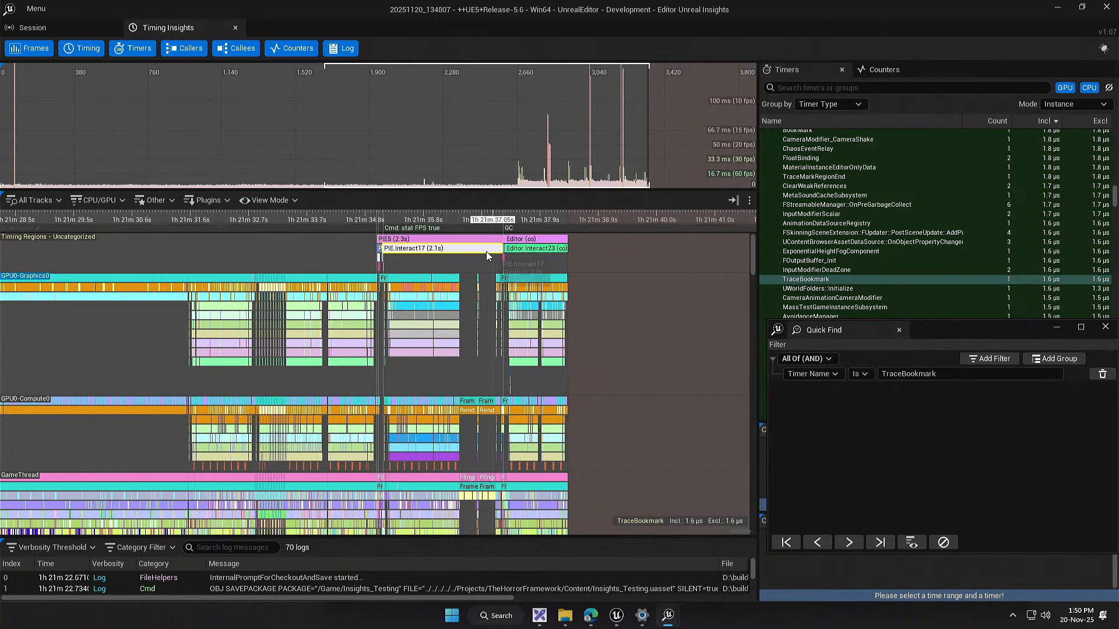
pyautogui.scroll(10, 494, 252)
pyautogui.moveTo(458, 280); pyautogui.dragTo(359, 295)
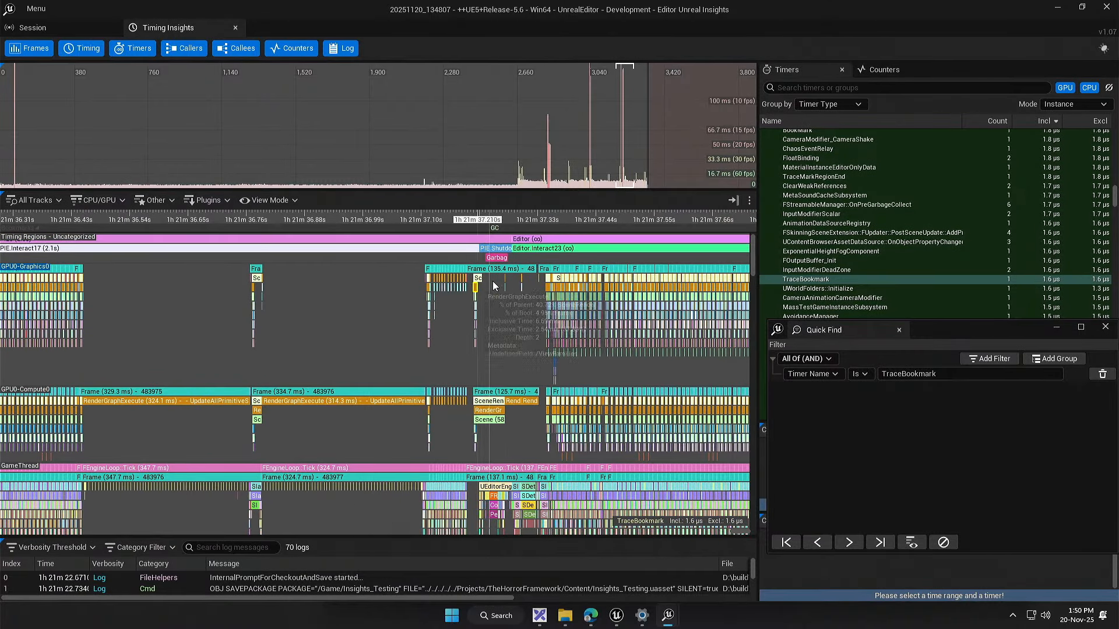
pyautogui.moveTo(538, 282); pyautogui.dragTo(416, 273)
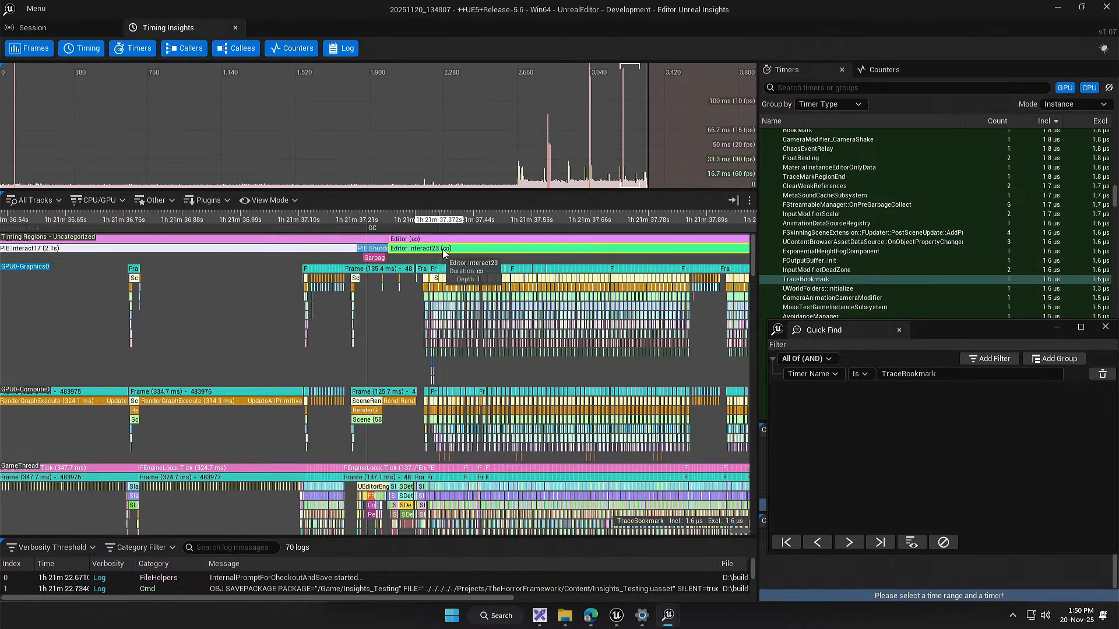
pyautogui.moveTo(608, 291); pyautogui.dragTo(376, 297)
# Step: Return to the play session's startup and inspect the Traced Book bookmark and the start of the Traced Region up close
pyautogui.scroll(-8, 726, 260)
pyautogui.scroll(20, 427, 326)
pyautogui.scroll(-5, 418, 343)
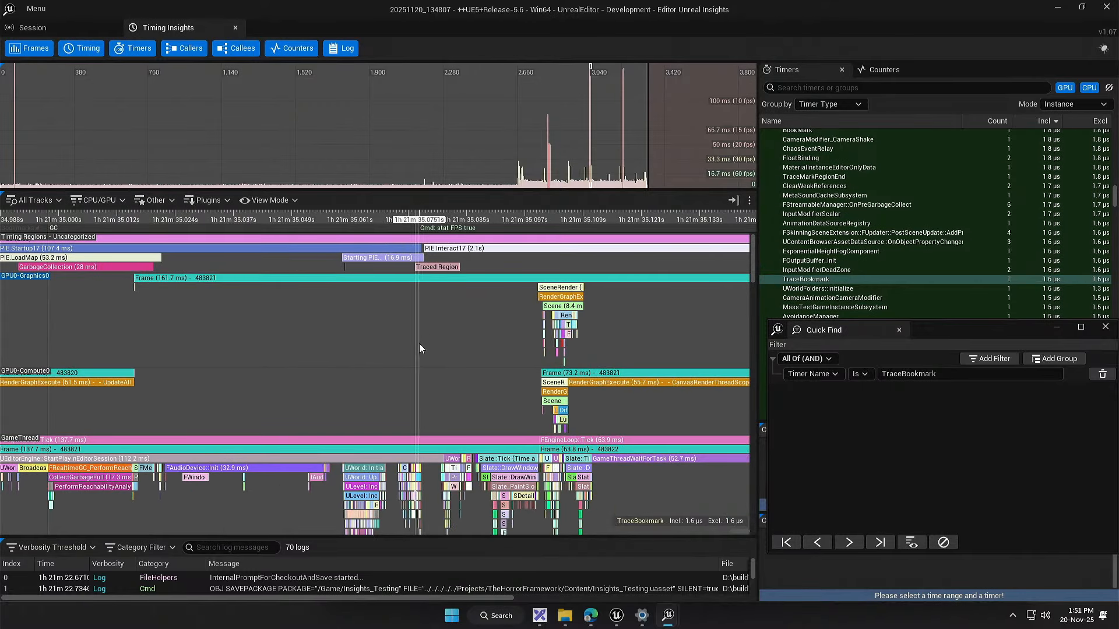
pyautogui.moveTo(494, 335); pyautogui.dragTo(431, 328)
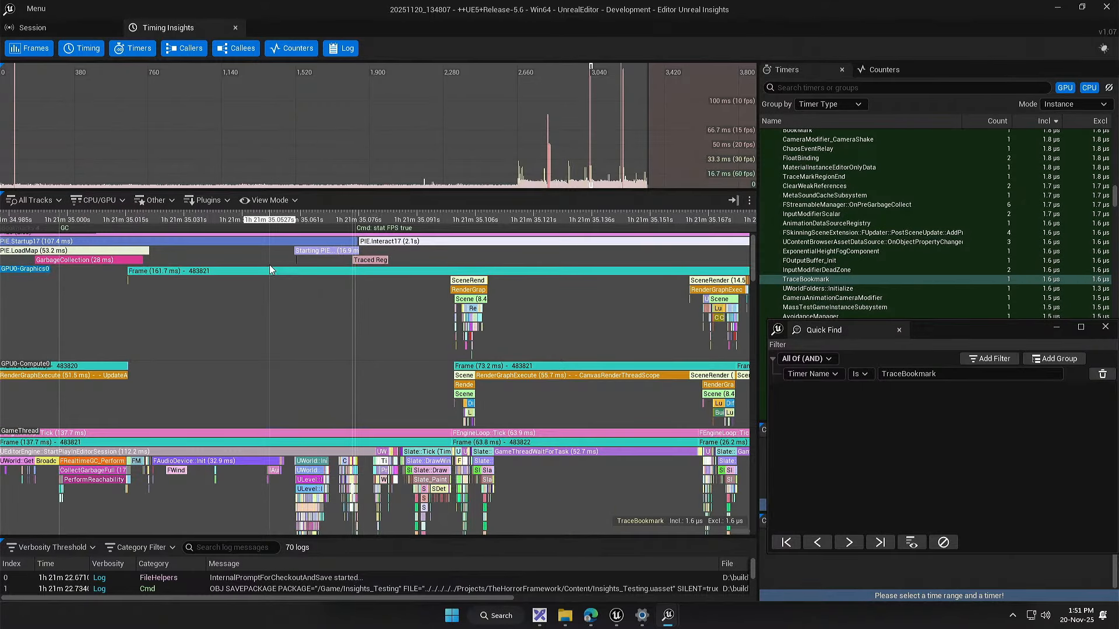
pyautogui.moveTo(265, 295); pyautogui.dragTo(272, 309)
pyautogui.moveTo(120, 289); pyautogui.dragTo(344, 324)
pyautogui.moveTo(480, 320); pyautogui.dragTo(277, 316)
pyautogui.scroll(9, 458, 261)
pyautogui.scroll(4, 287, 265)
pyautogui.moveTo(192, 252); pyautogui.dragTo(403, 249)
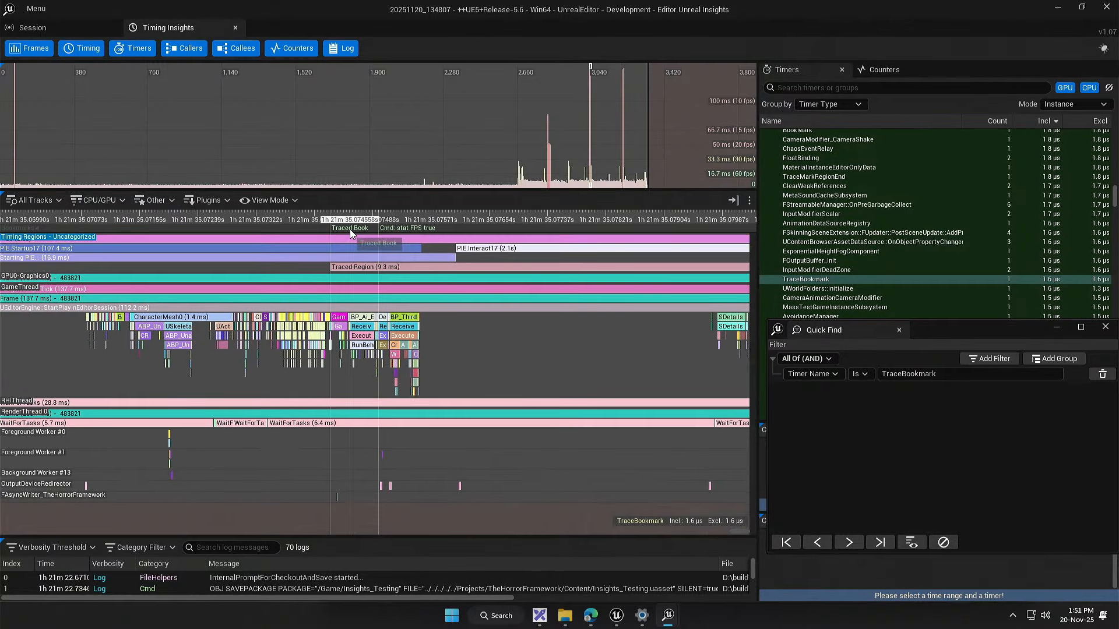
pyautogui.scroll(2, 348, 230)
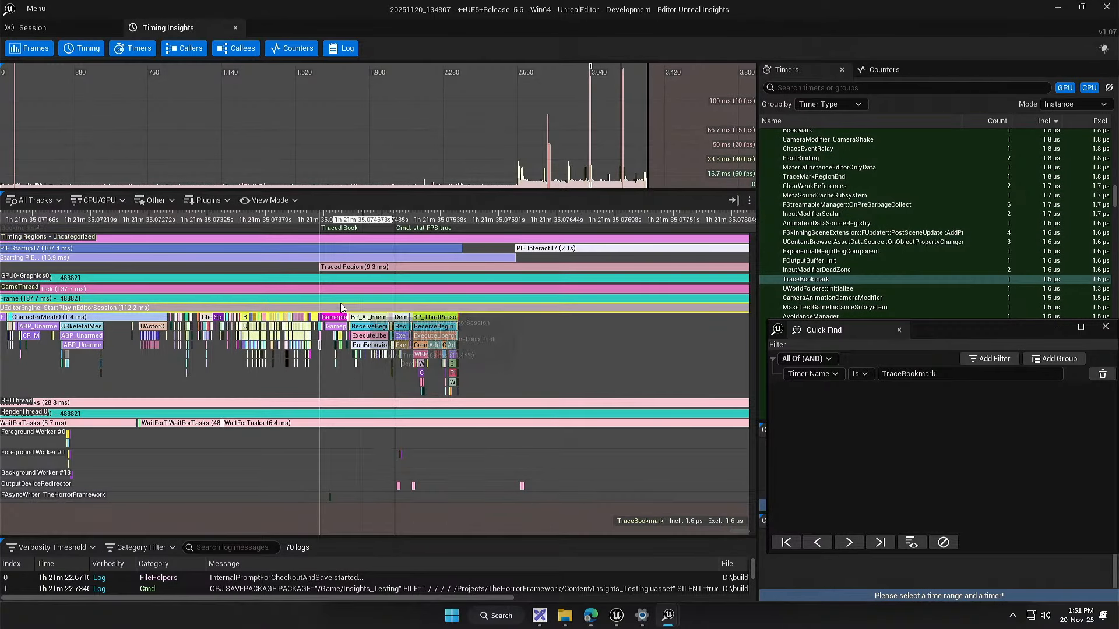
# Step: Switch to Unreal Editor and search the Insights_Testing event graph's available actions for insights
pyautogui.click(616, 614)
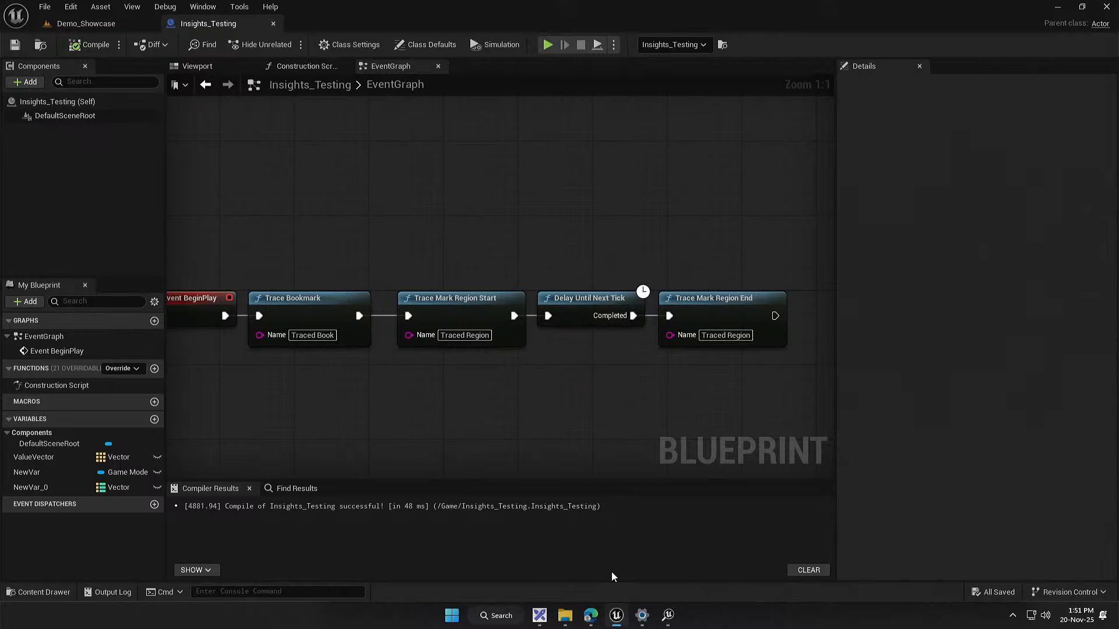
pyautogui.rightClick(498, 383)
pyautogui.write('in')
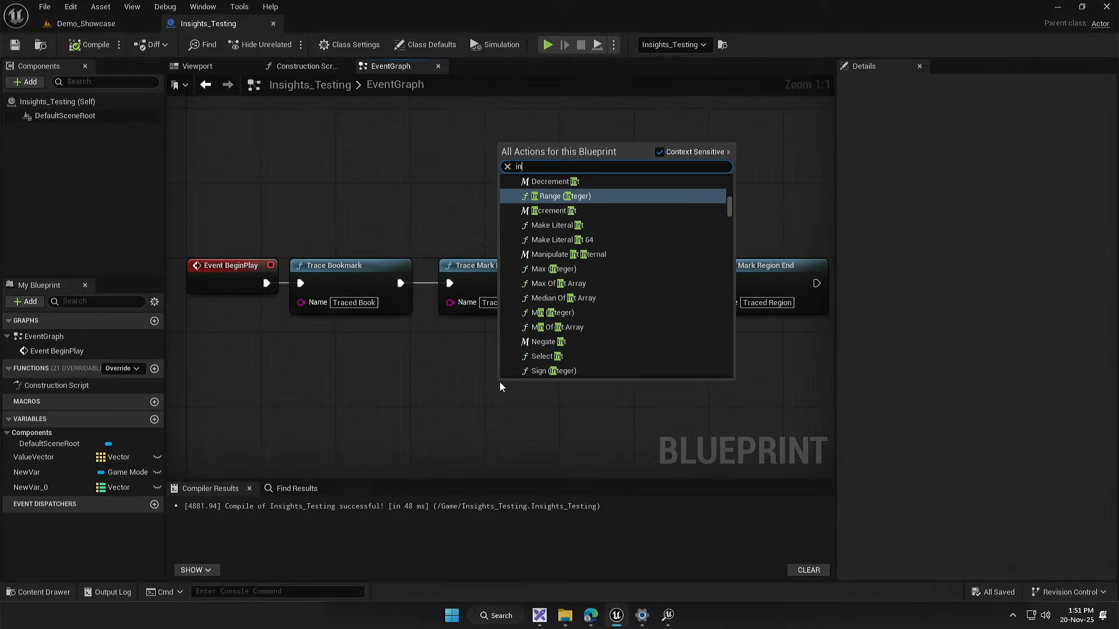
pyautogui.write('sights')
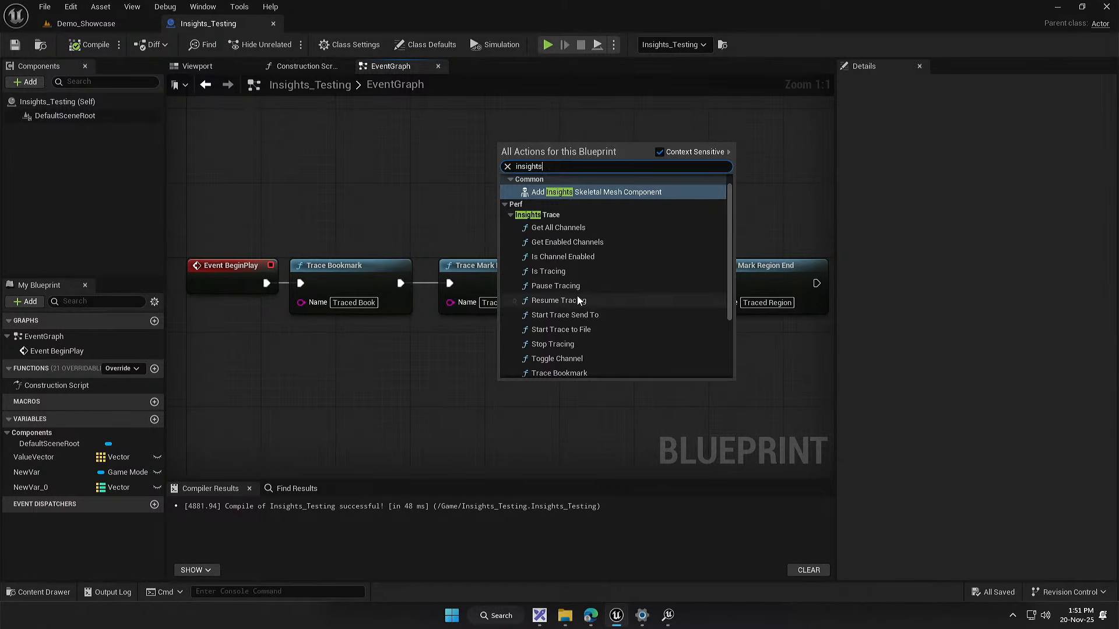
# Step: Go to the Demo_Showcase level and review the full list of available trace channels
pyautogui.click(88, 24)
pyautogui.click(764, 594)
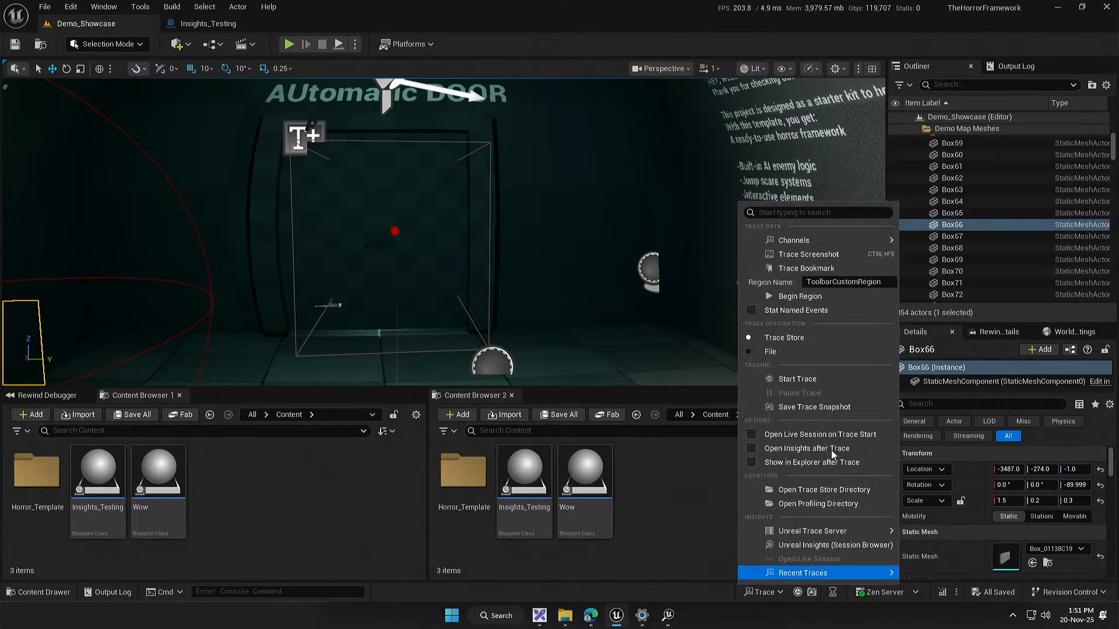
pyautogui.moveTo(821, 240)
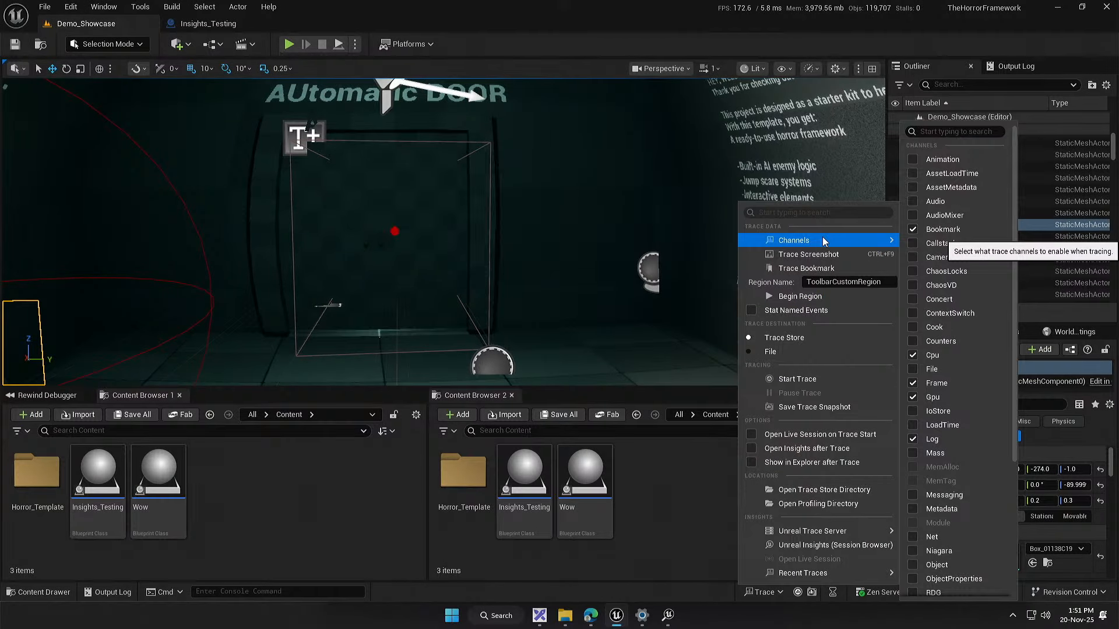
pyautogui.scroll(-5, 967, 233)
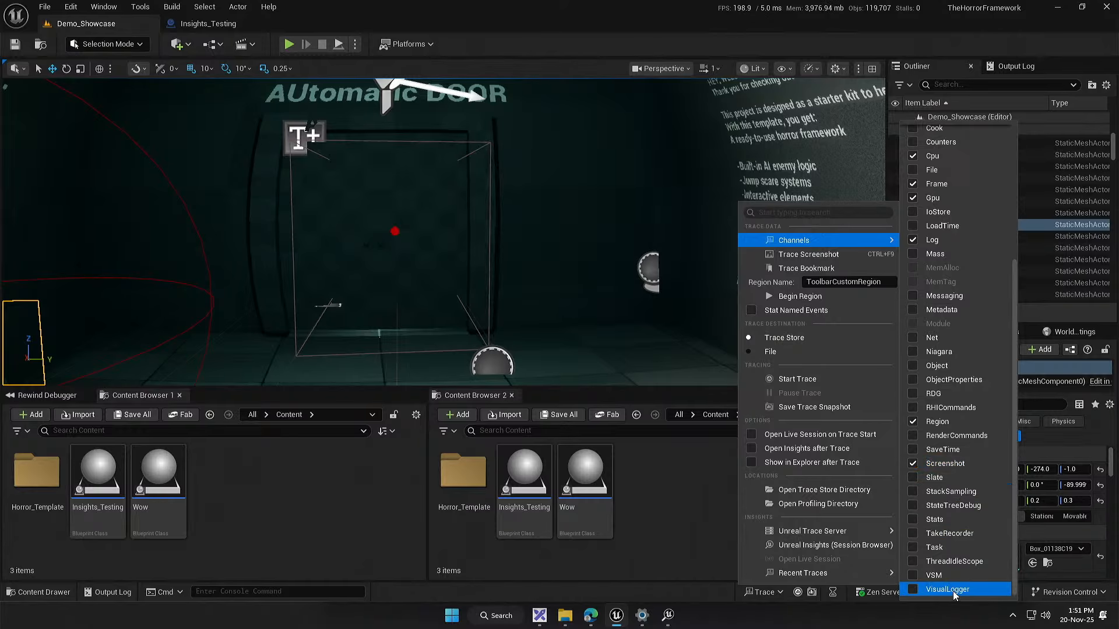
pyautogui.scroll(3, 960, 504)
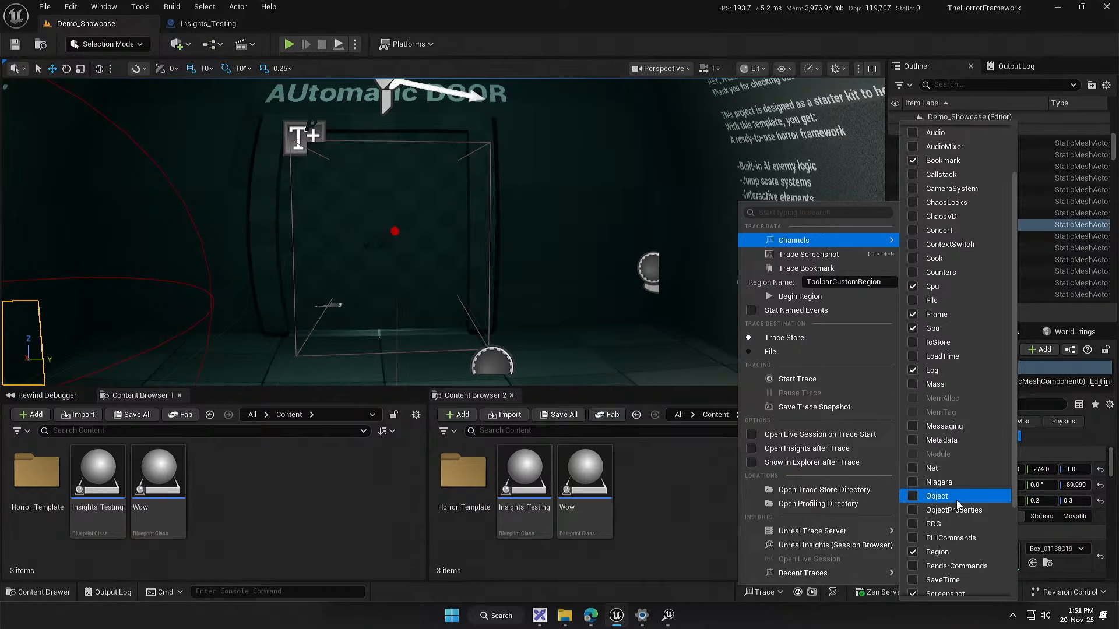
pyautogui.scroll(2, 949, 496)
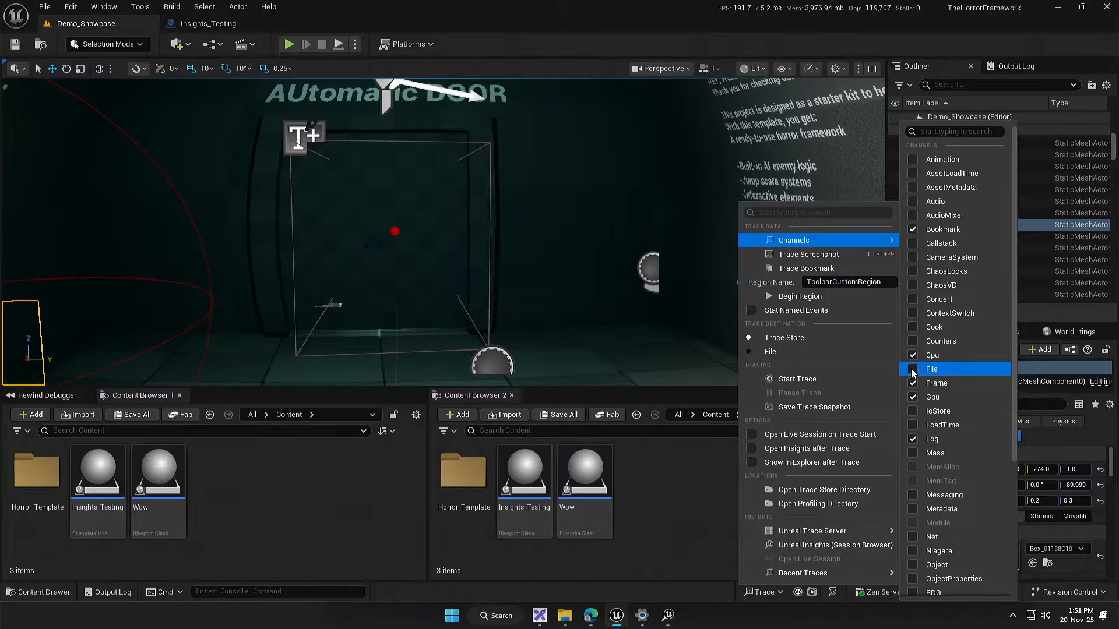
pyautogui.click(329, 11)
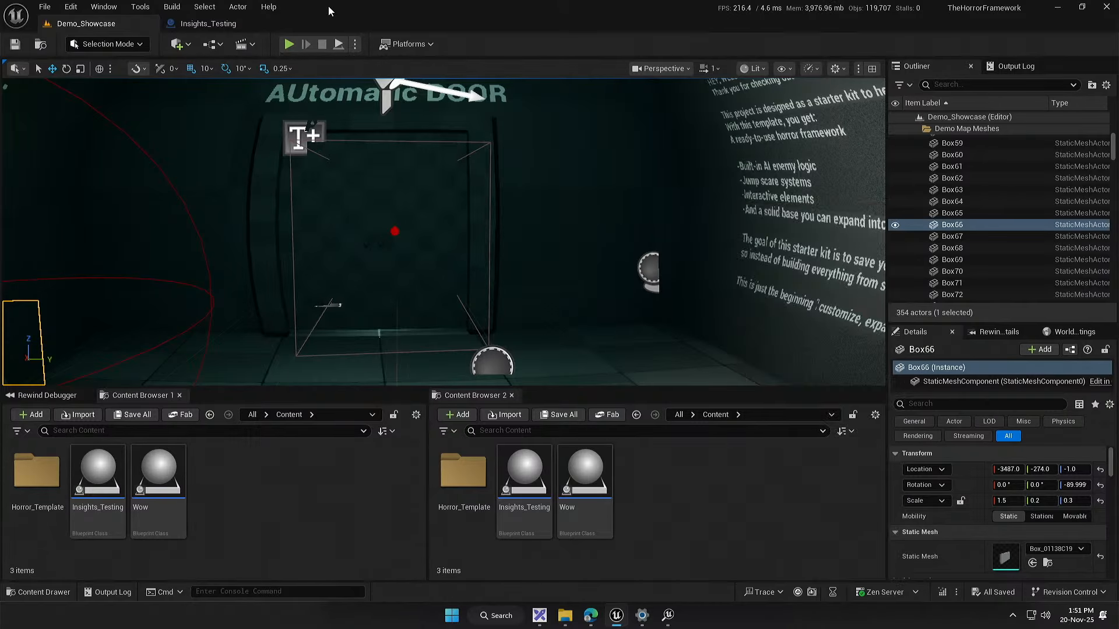
# Step: Switch to Unreal Insights and close the Quick Find window
pyautogui.moveTo(667, 615)
pyautogui.click(718, 547)
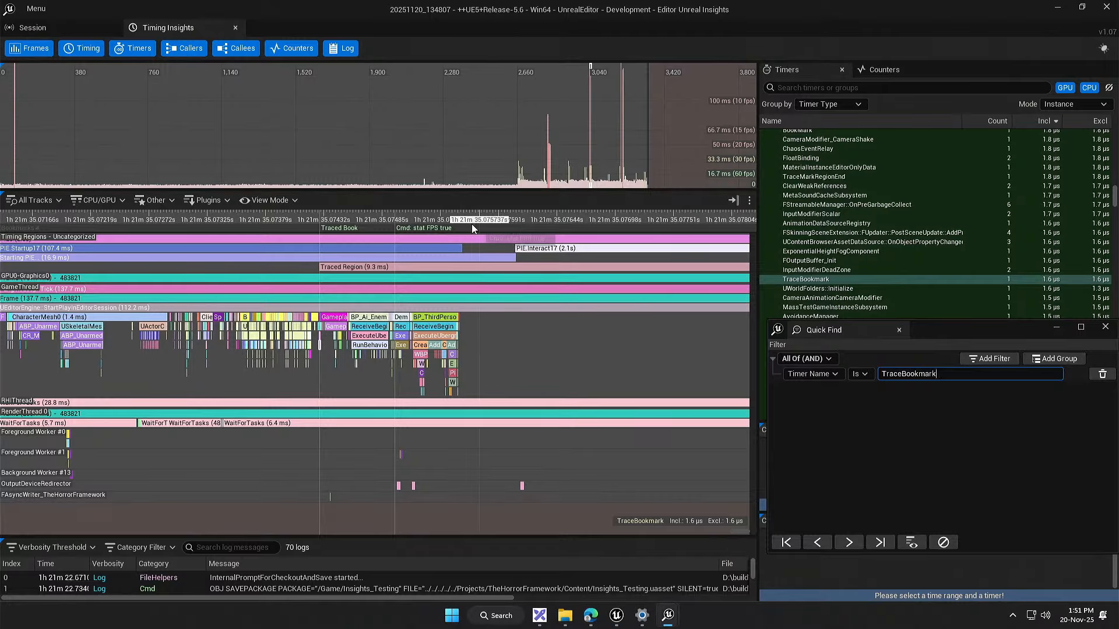
pyautogui.moveTo(1054, 336); pyautogui.dragTo(1006, 335)
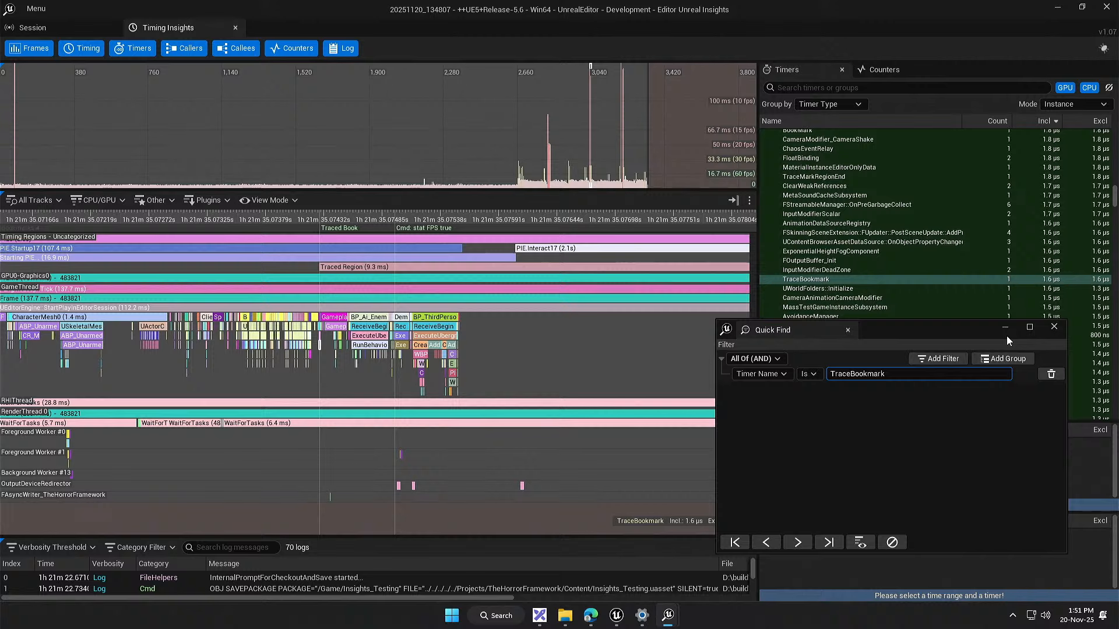
pyautogui.click(1053, 328)
# Step: Select a time range of about 74.4 µs on the timing ruler, shortly after the Traced Book bookmark
pyautogui.scroll(10, 351, 342)
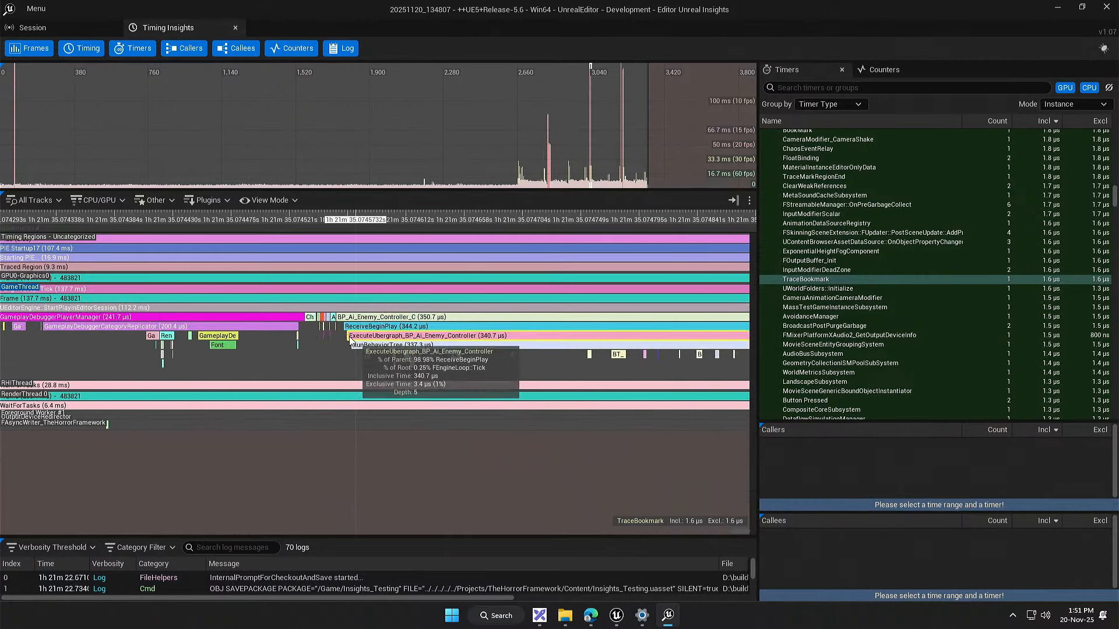
pyautogui.moveTo(237, 340); pyautogui.dragTo(394, 324)
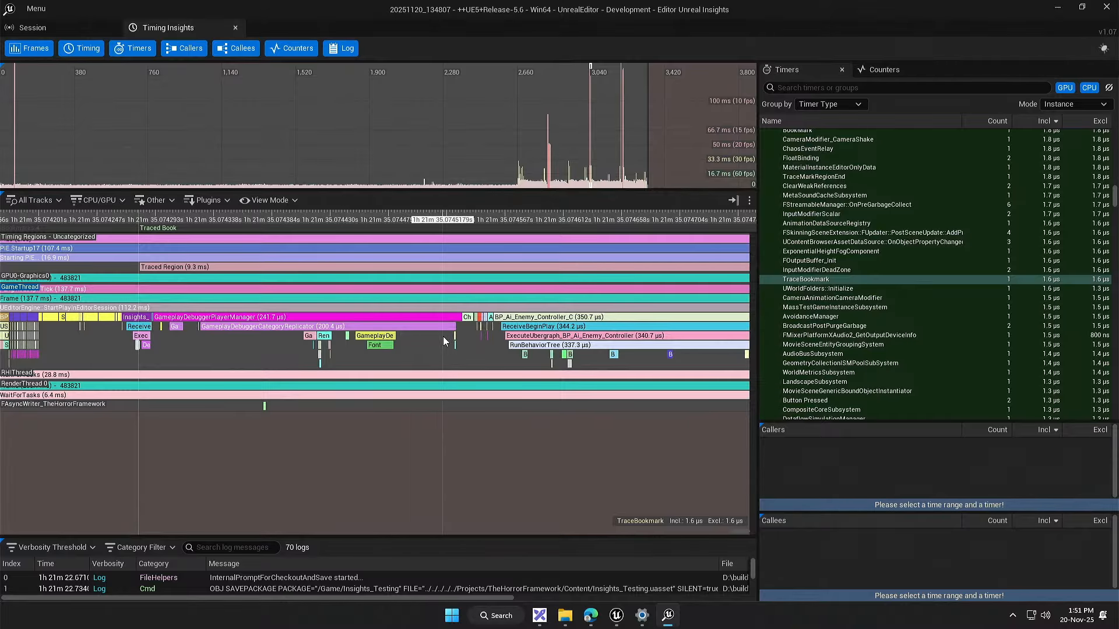
pyautogui.moveTo(398, 219); pyautogui.dragTo(448, 219)
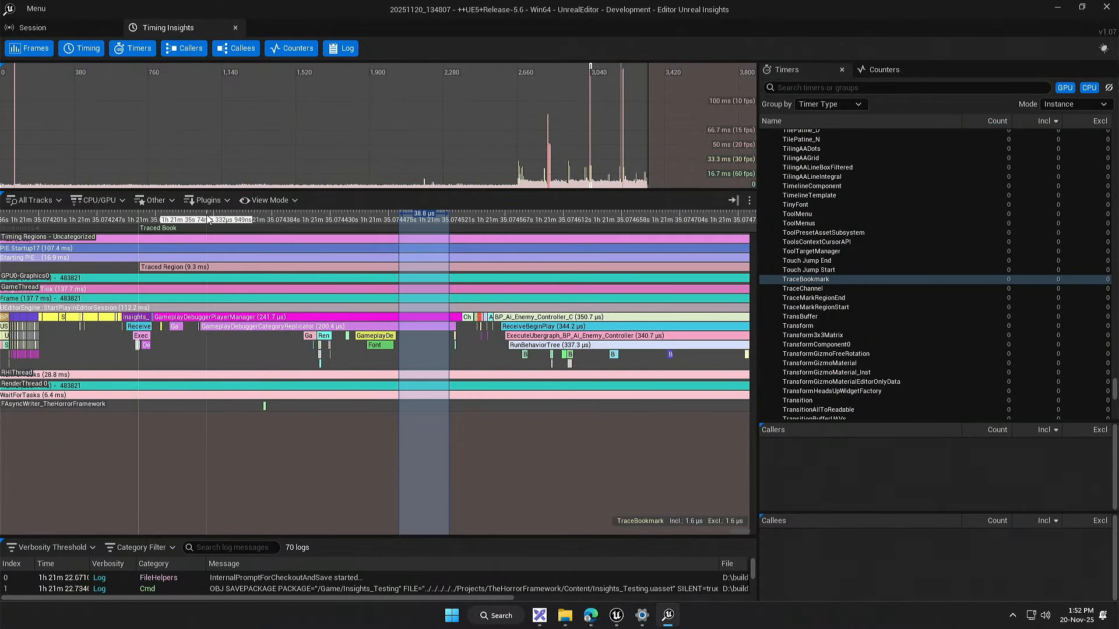
pyautogui.moveTo(204, 214); pyautogui.dragTo(300, 213)
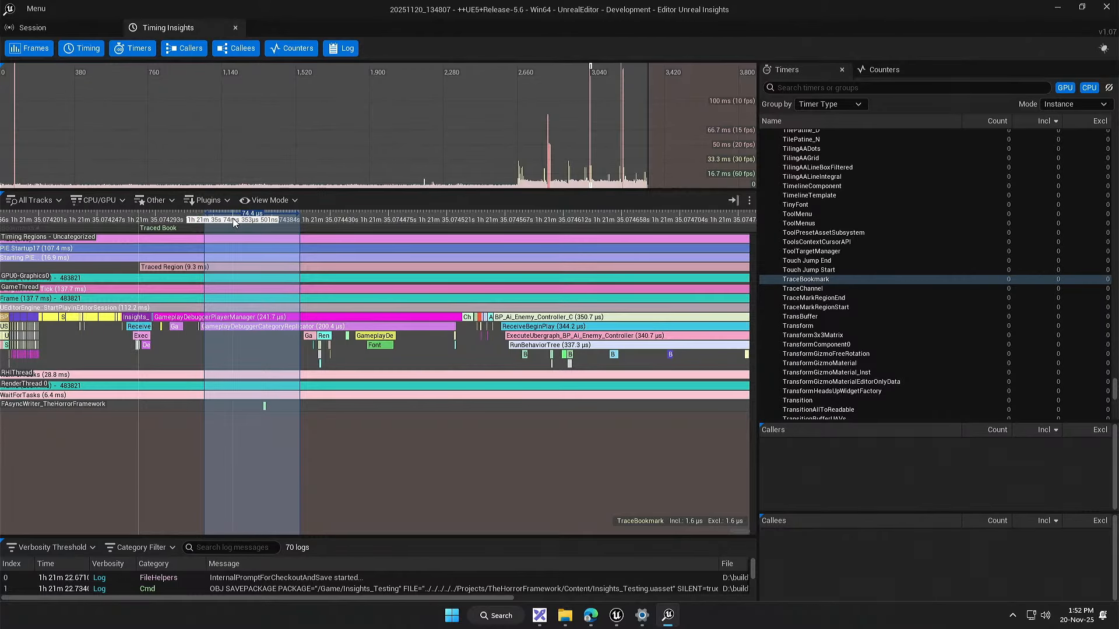
# Step: Examine the game thread events around the Traced Book bookmark, the Traced Region start and the stat FPS command
pyautogui.moveTo(298, 511); pyautogui.dragTo(358, 431)
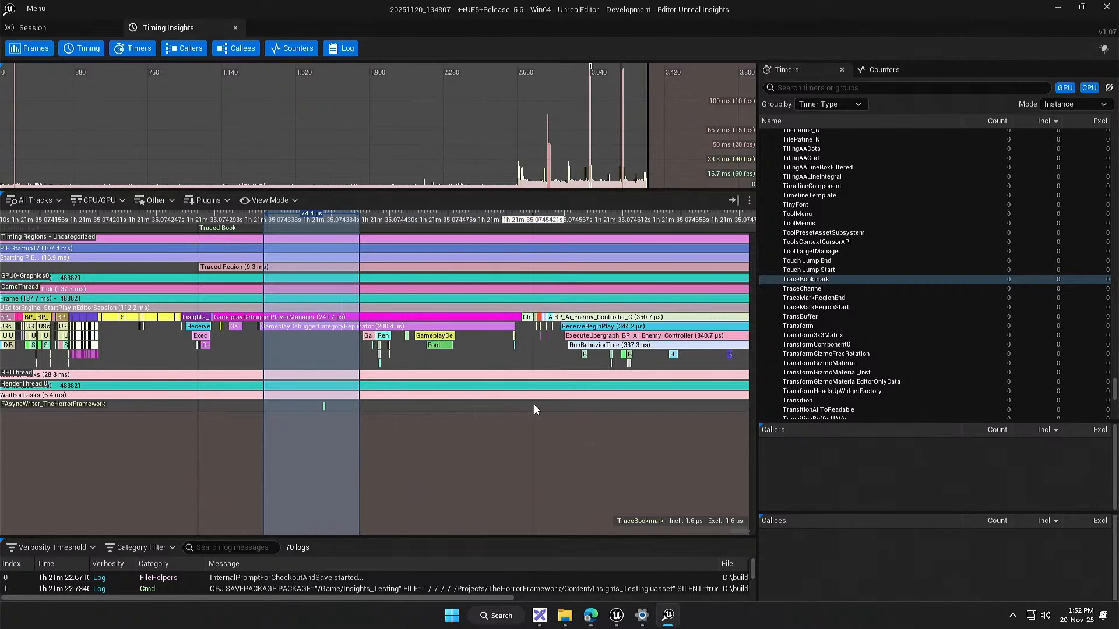
pyautogui.scroll(-2, 483, 437)
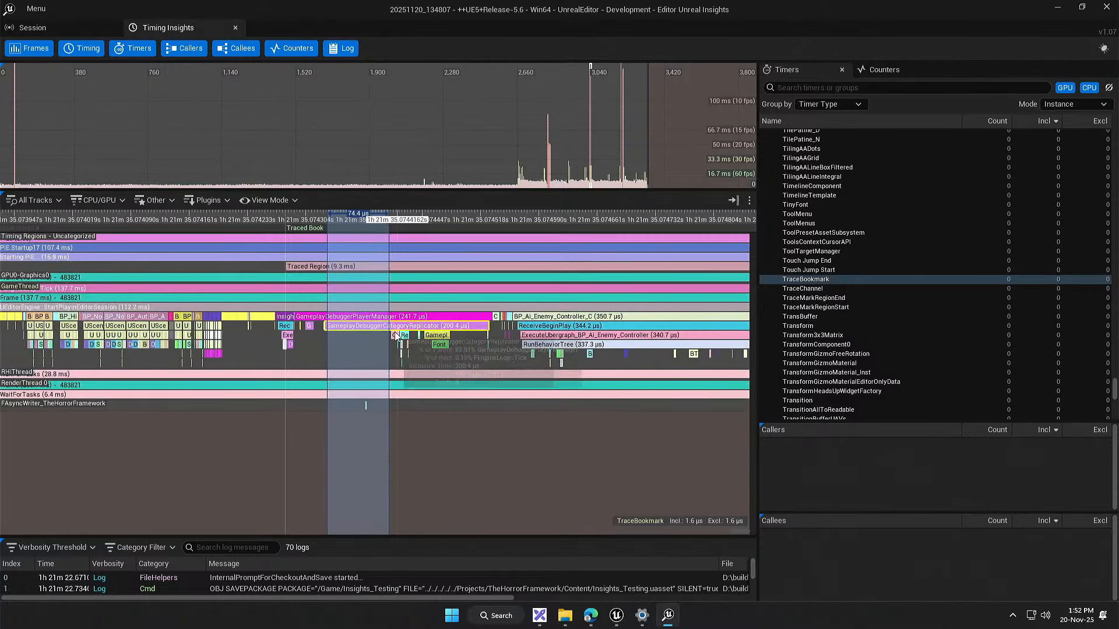
pyautogui.scroll(2, 358, 348)
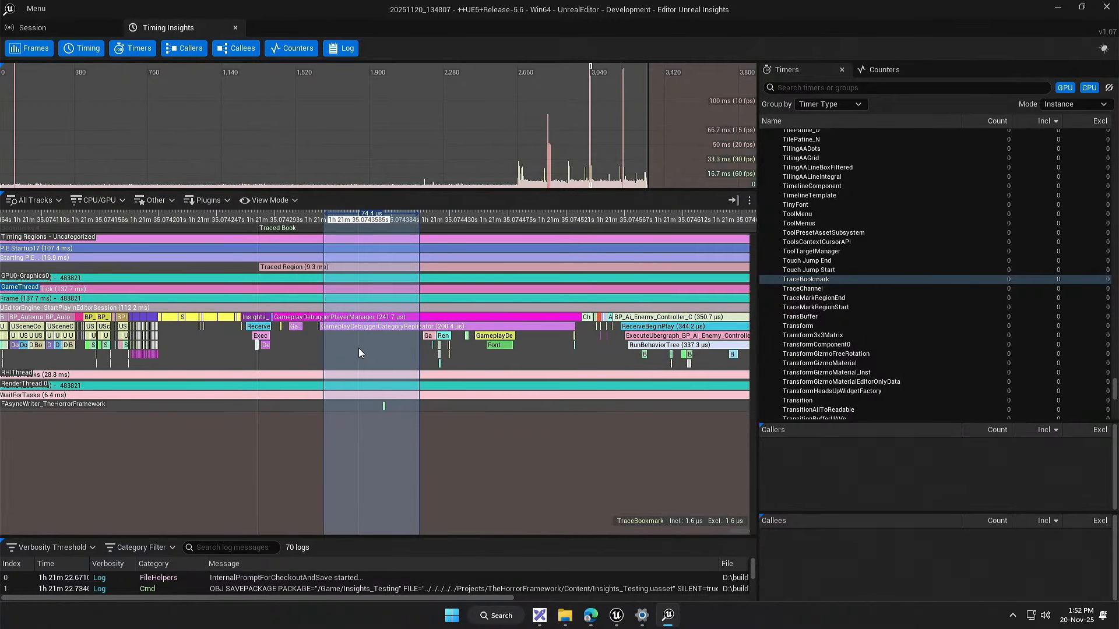
pyautogui.moveTo(348, 432); pyautogui.dragTo(430, 457)
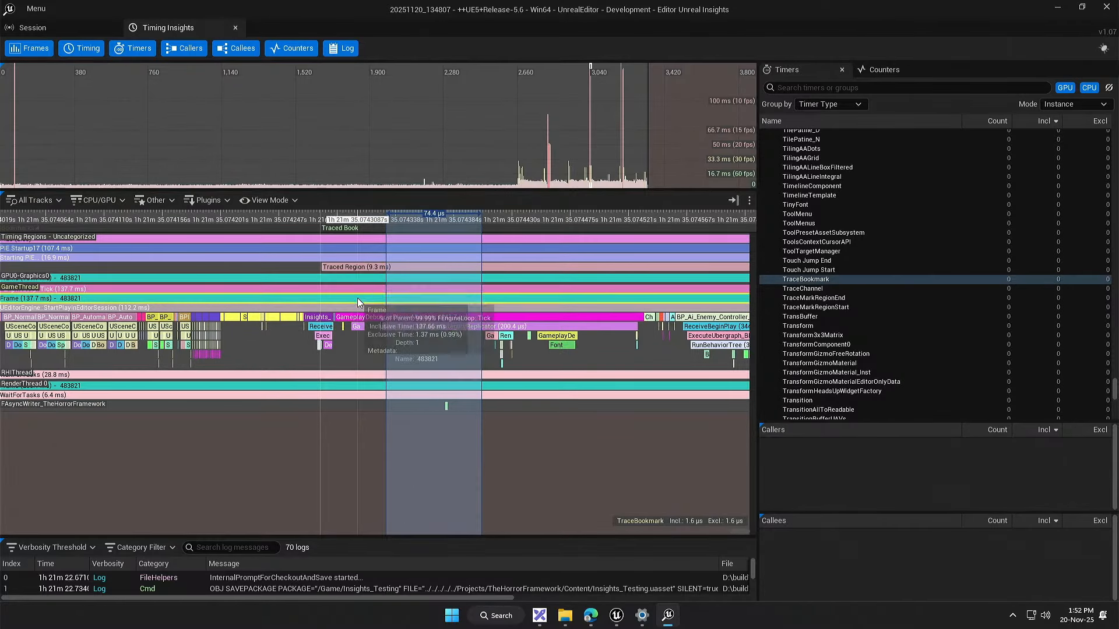
pyautogui.moveTo(505, 338); pyautogui.dragTo(321, 351)
pyautogui.scroll(-4, 321, 351)
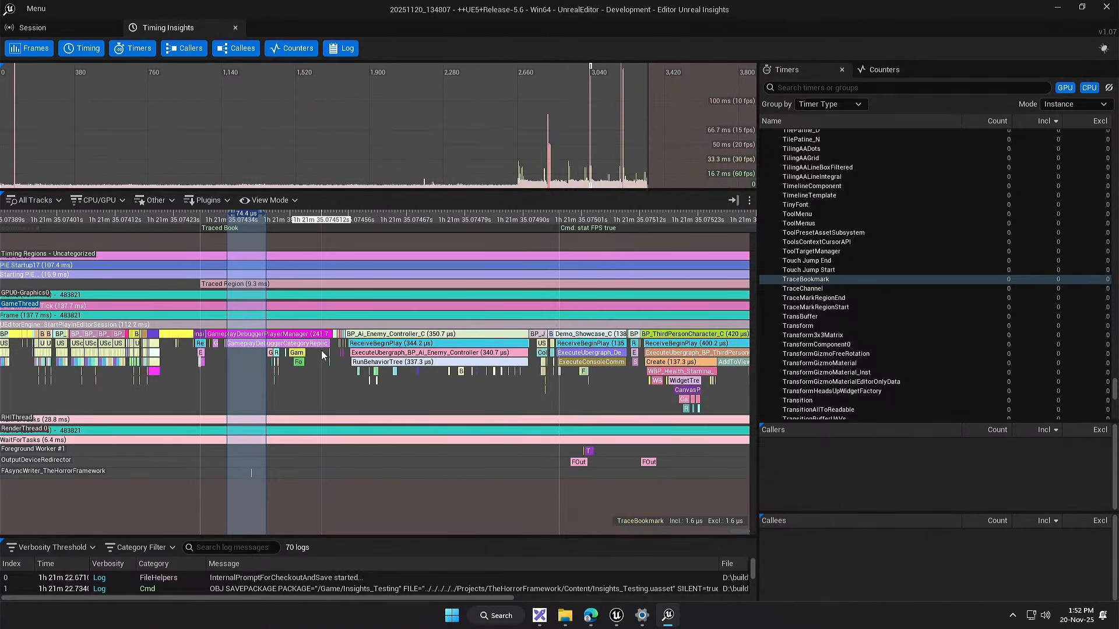
pyautogui.moveTo(638, 389); pyautogui.dragTo(407, 397)
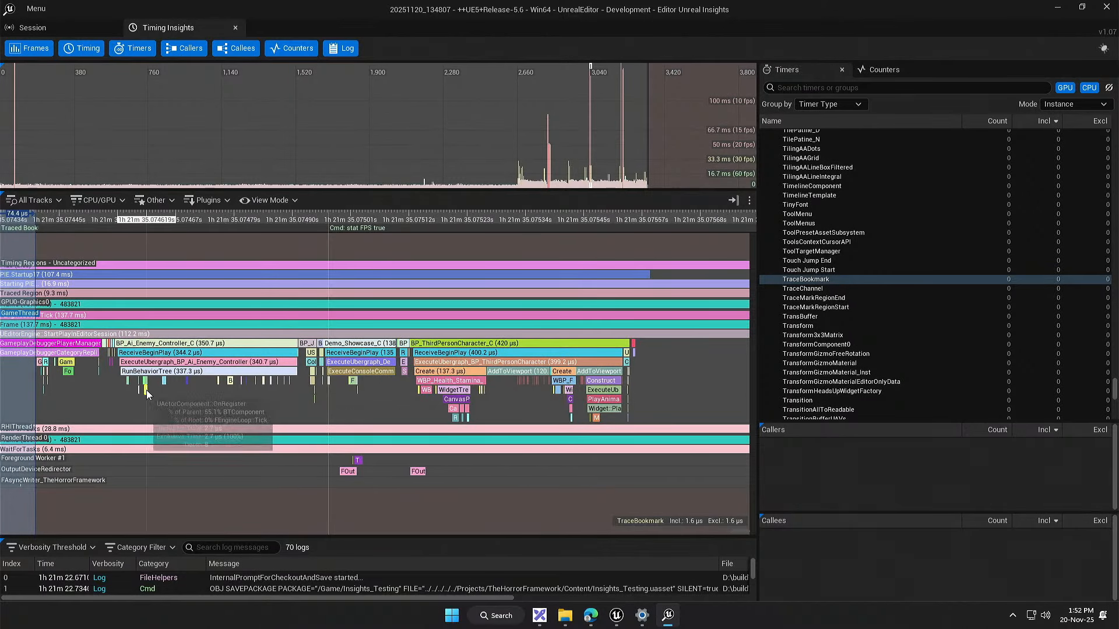
pyautogui.moveTo(147, 395); pyautogui.dragTo(378, 380)
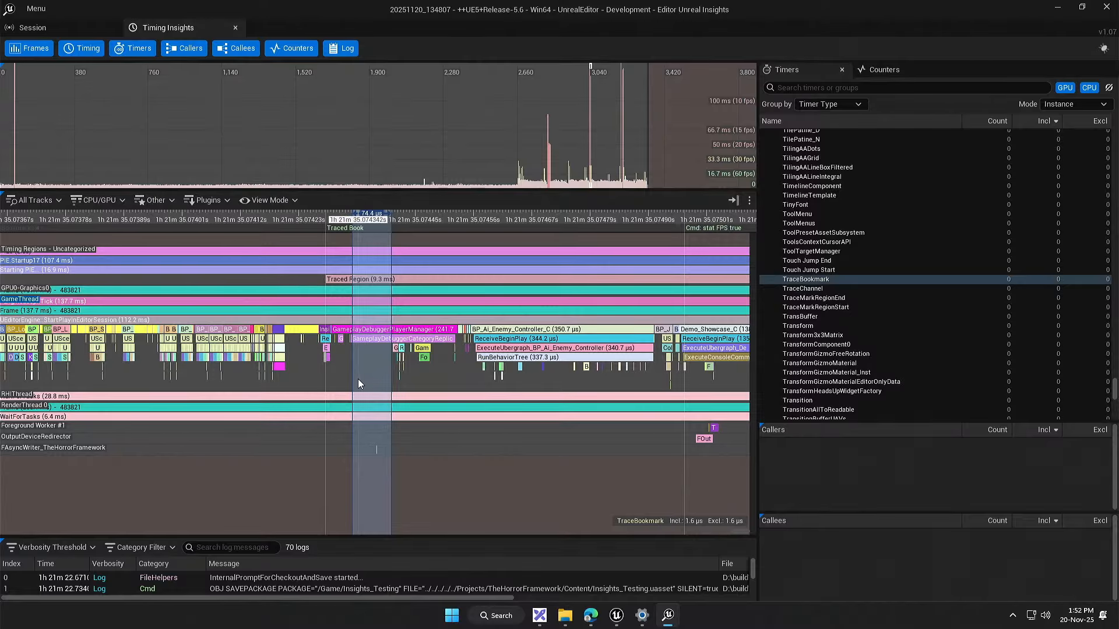
pyautogui.scroll(5, 349, 374)
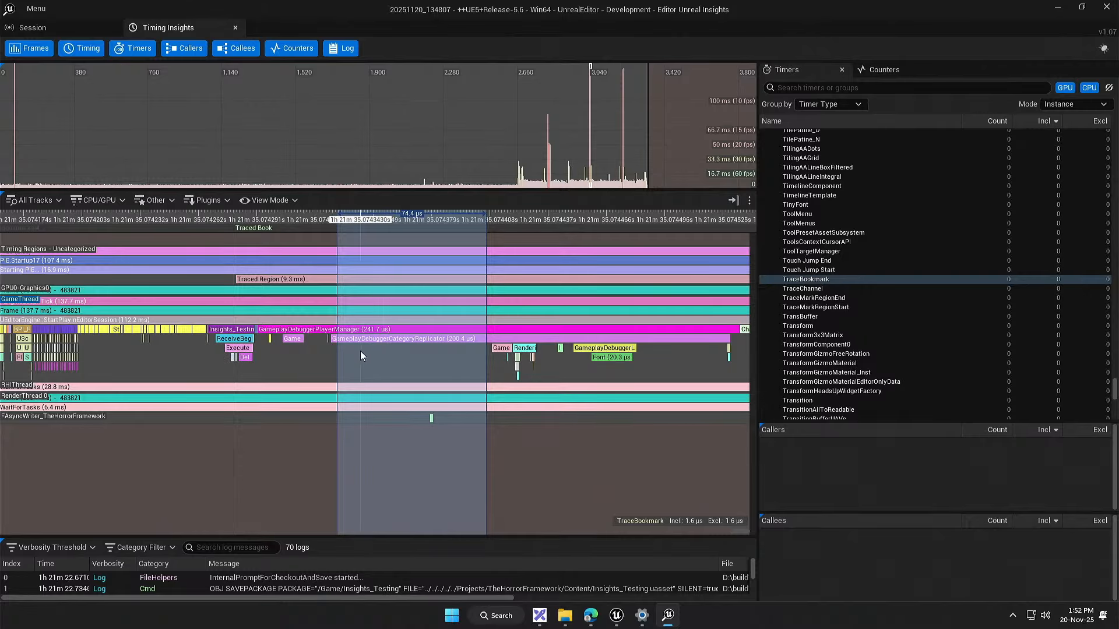
pyautogui.scroll(1, 360, 355)
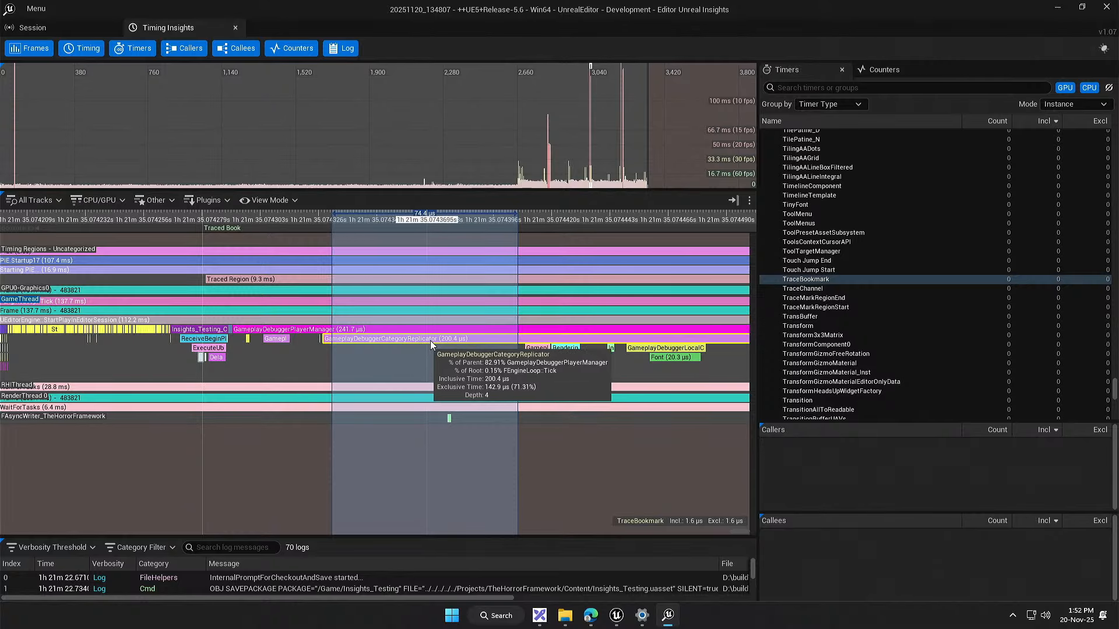
# Step: Restore the Unreal Insights window to a smaller size and put it away to return to the Unreal Editor level
pyautogui.click(1079, 16)
pyautogui.moveTo(967, 89); pyautogui.dragTo(951, 219)
pyautogui.click(1029, 201)
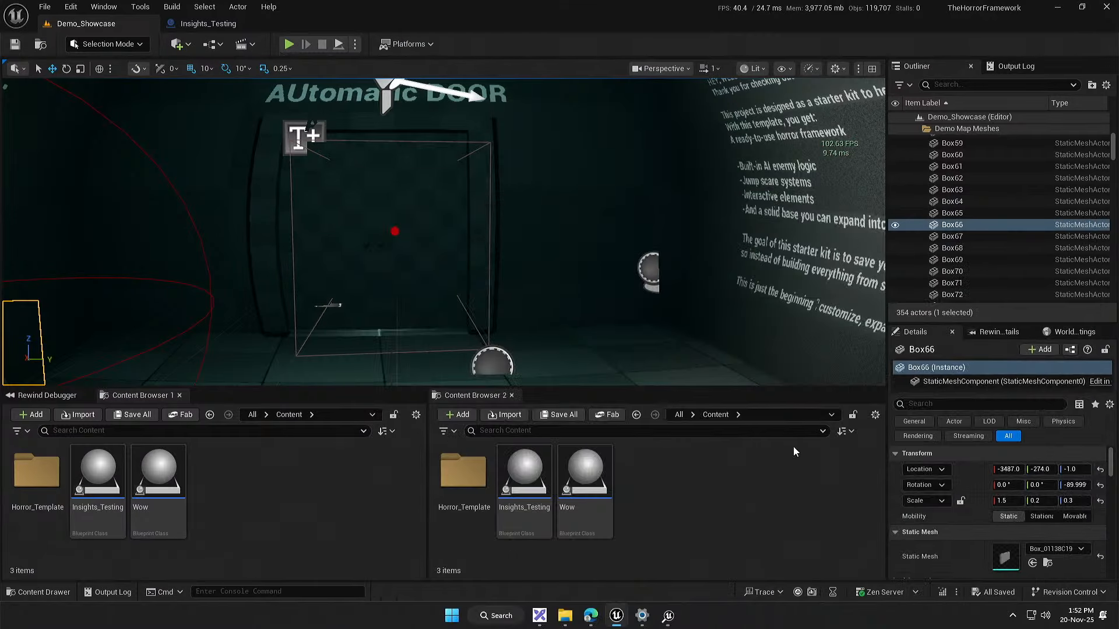
# Step: Examine the trace channels from Animation through VisualLogger, along with the list of recent traces
pyautogui.click(764, 592)
pyautogui.moveTo(825, 246)
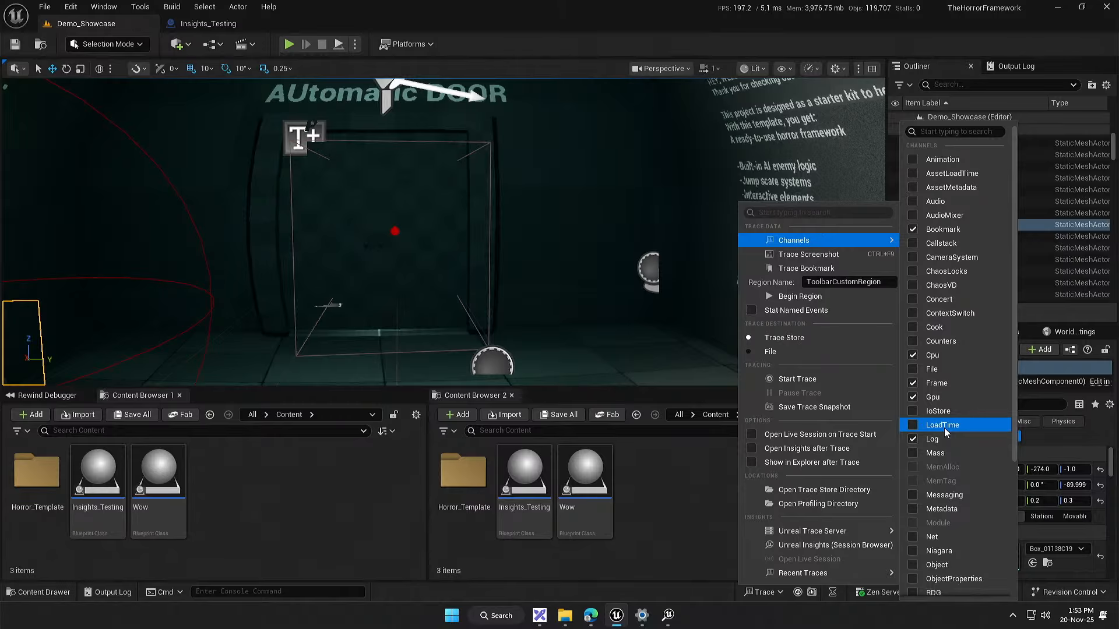
pyautogui.scroll(-3, 952, 428)
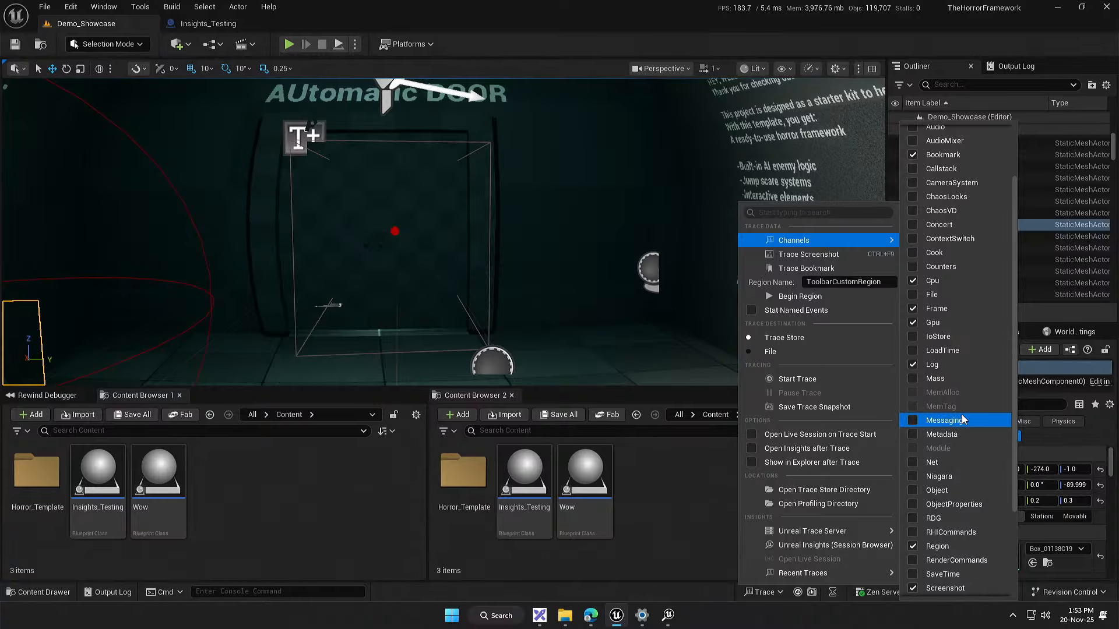
pyautogui.scroll(-3, 963, 419)
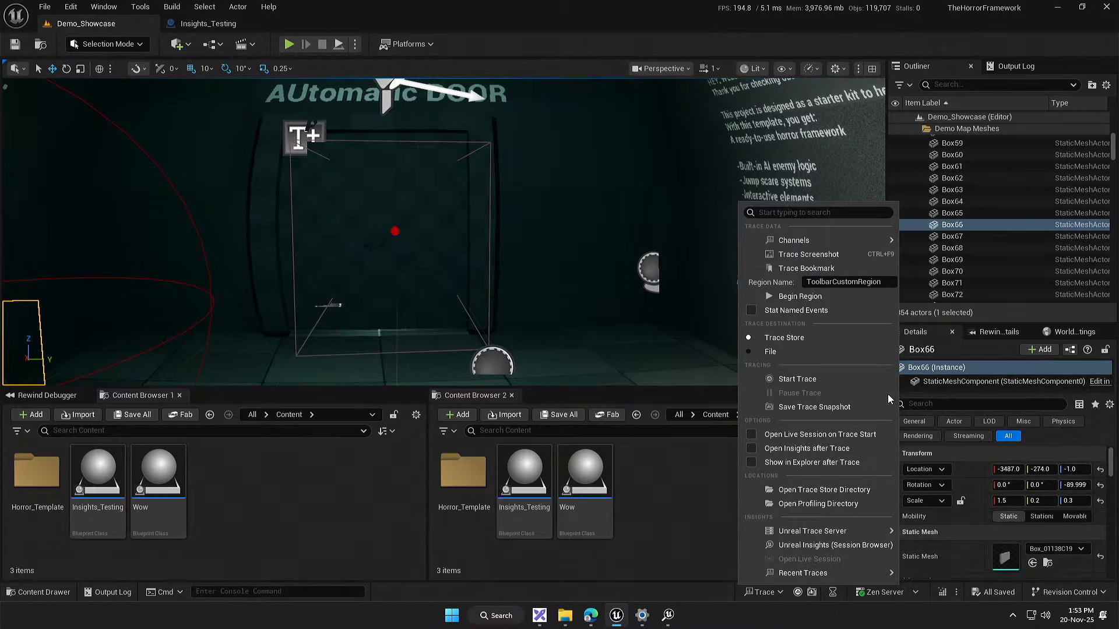
pyautogui.moveTo(859, 572)
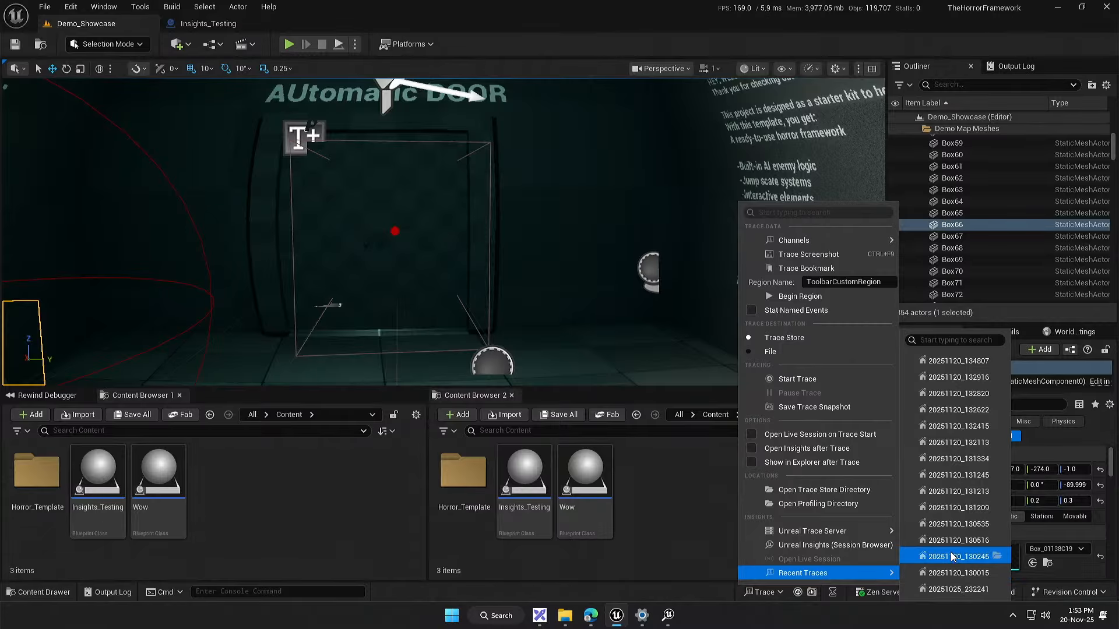
pyautogui.moveTo(870, 243)
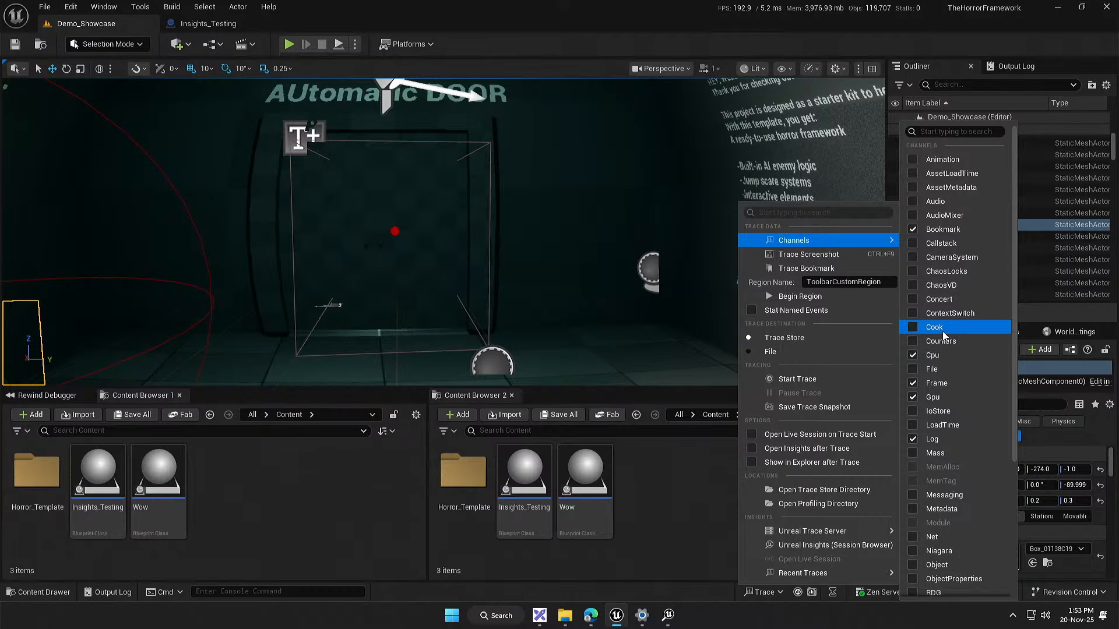
pyautogui.scroll(-11, 941, 312)
pyautogui.scroll(9, 940, 315)
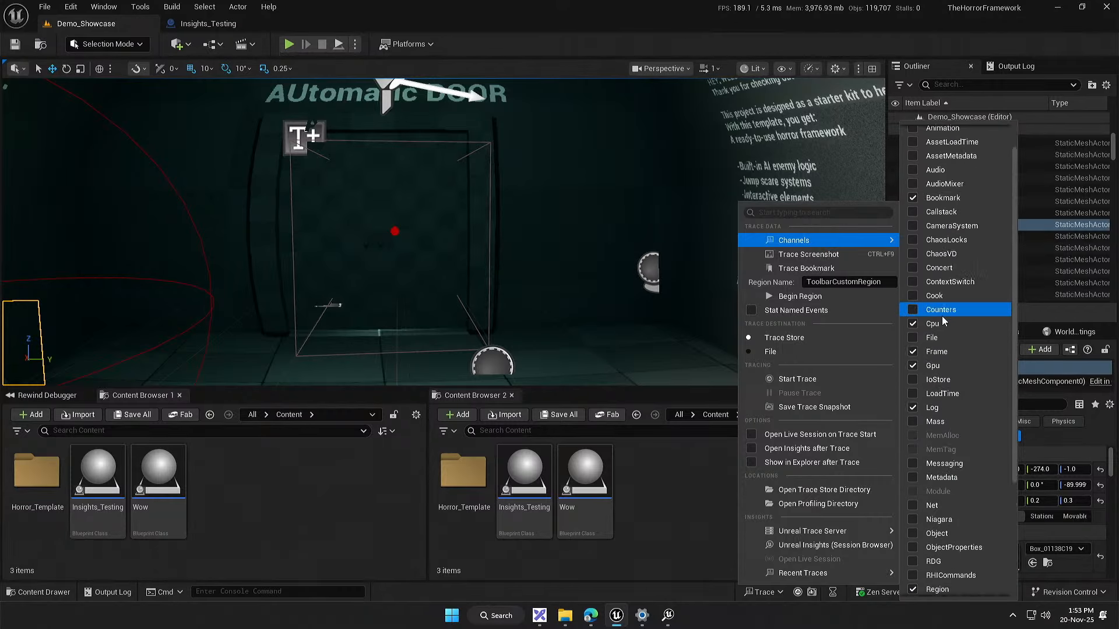
pyautogui.scroll(1, 942, 316)
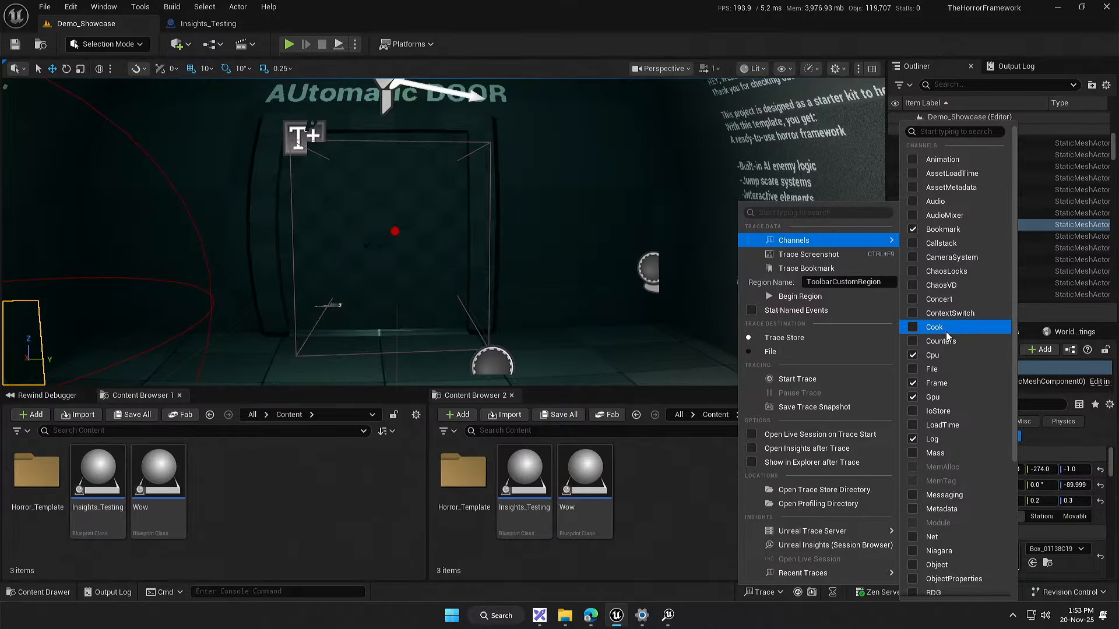
pyautogui.scroll(-5, 943, 340)
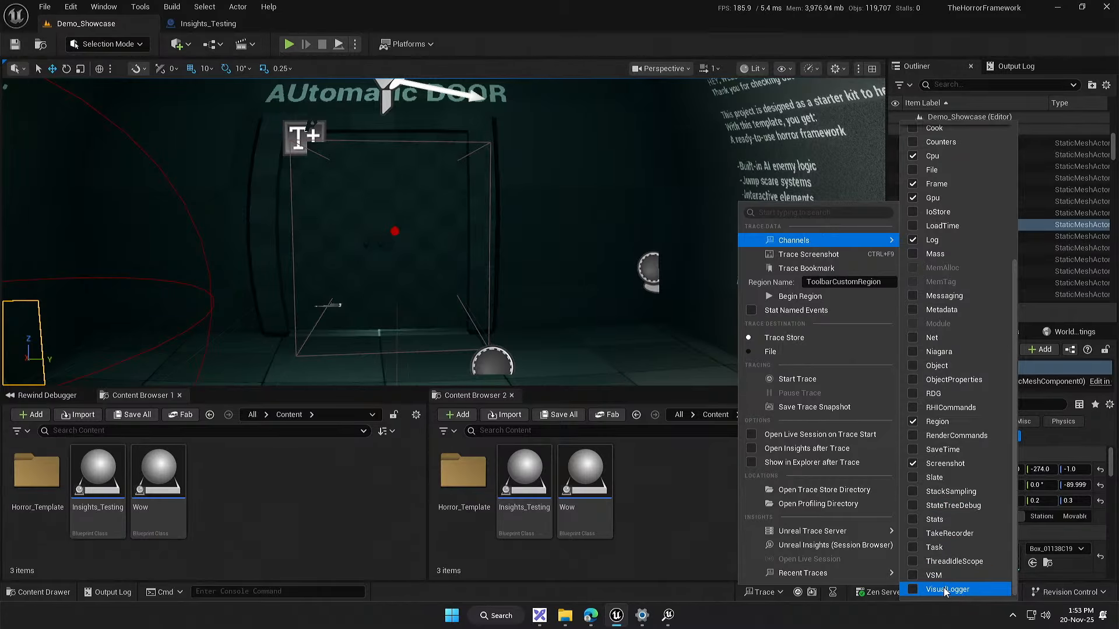
# Step: Open the Visual Logger from the editor's debugging tools
pyautogui.click(686, 526)
pyautogui.click(172, 7)
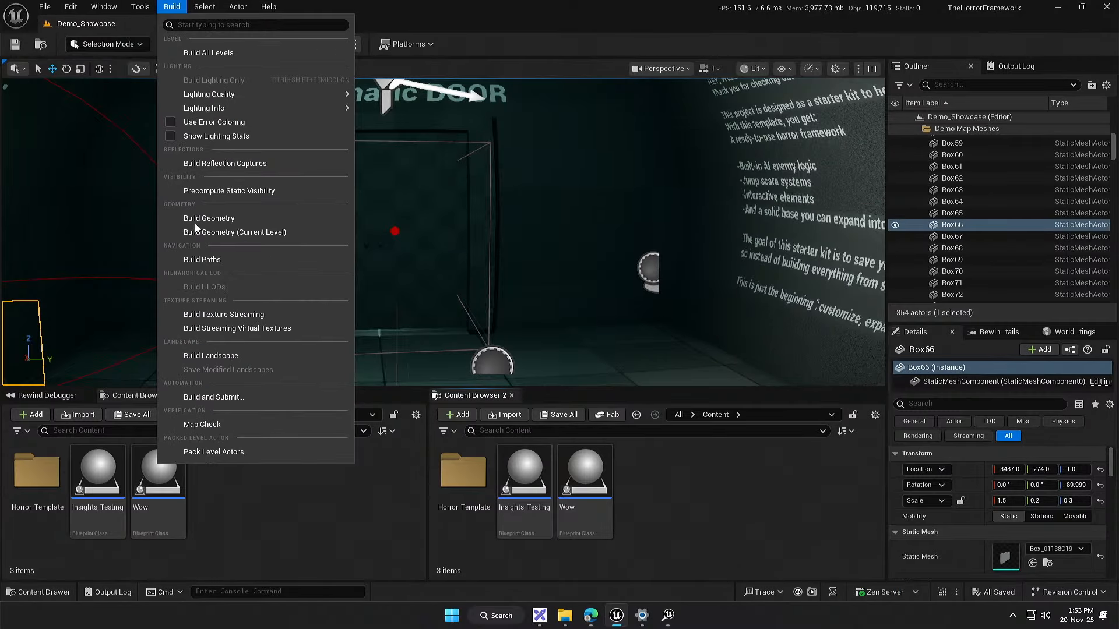
pyautogui.moveTo(140, 7)
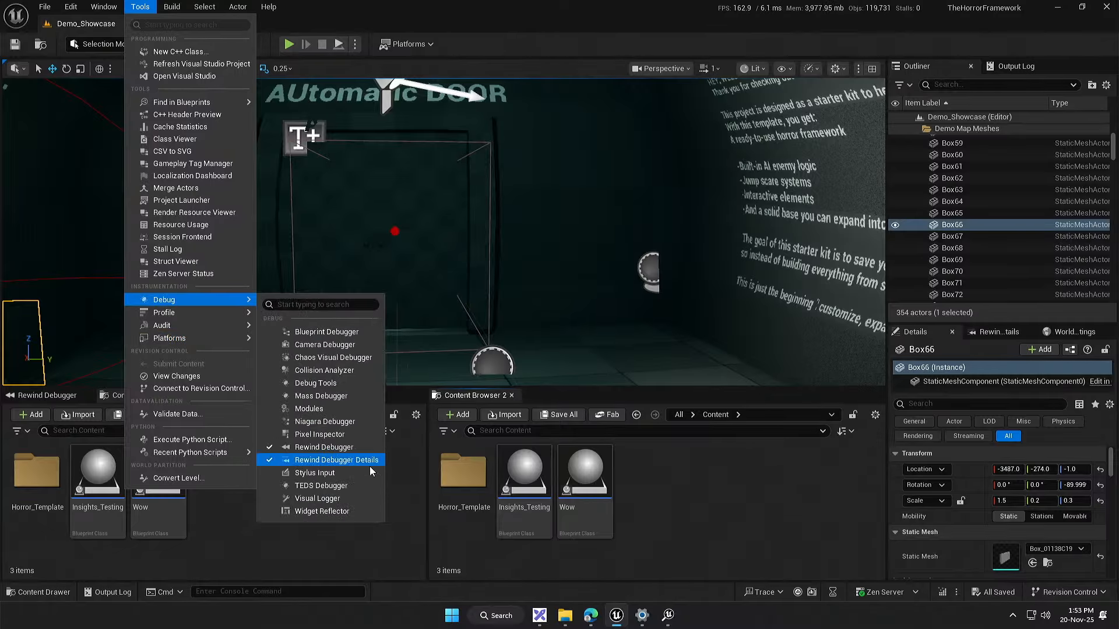
pyautogui.click(357, 499)
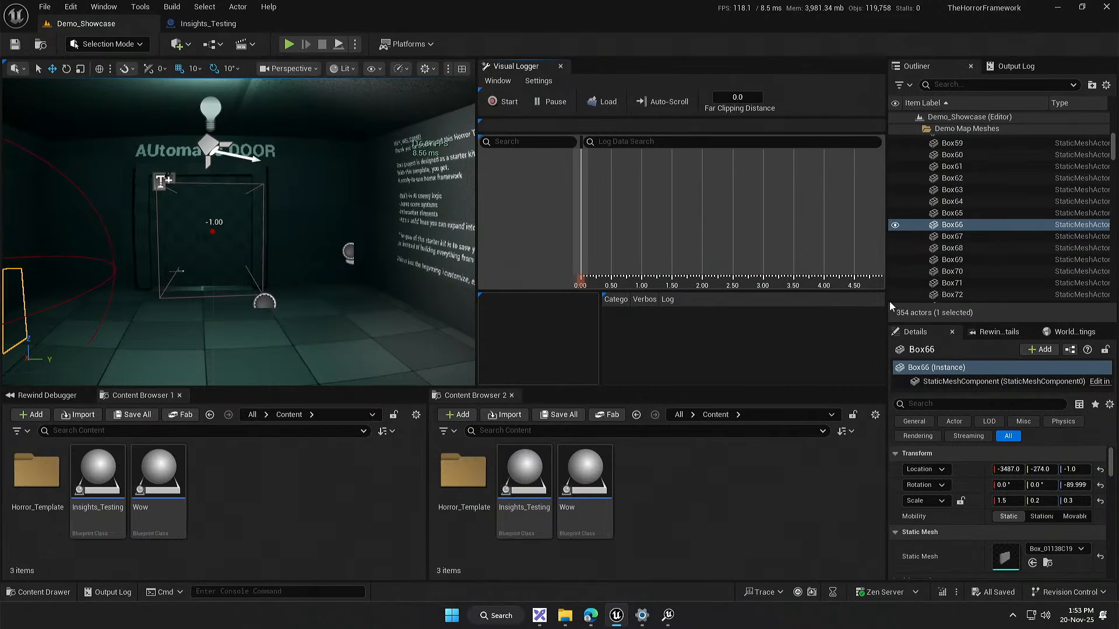
# Step: Undock the Visual Logger into a floating window, enlarge it and place it over the level viewport
pyautogui.moveTo(516, 66); pyautogui.dragTo(557, 285)
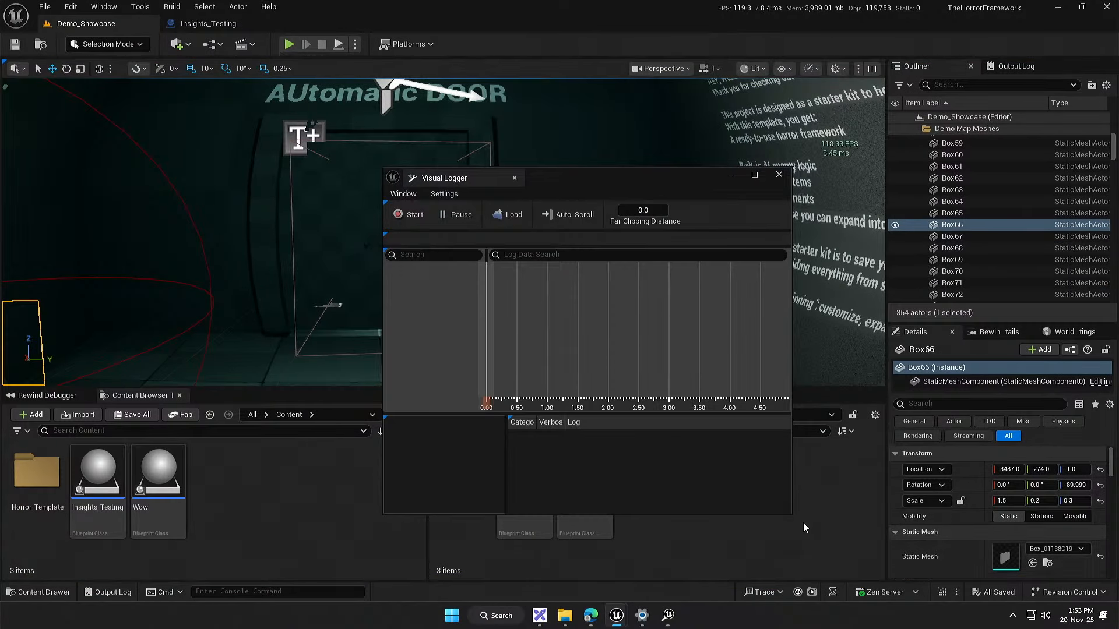
pyautogui.moveTo(793, 516); pyautogui.dragTo(1028, 577)
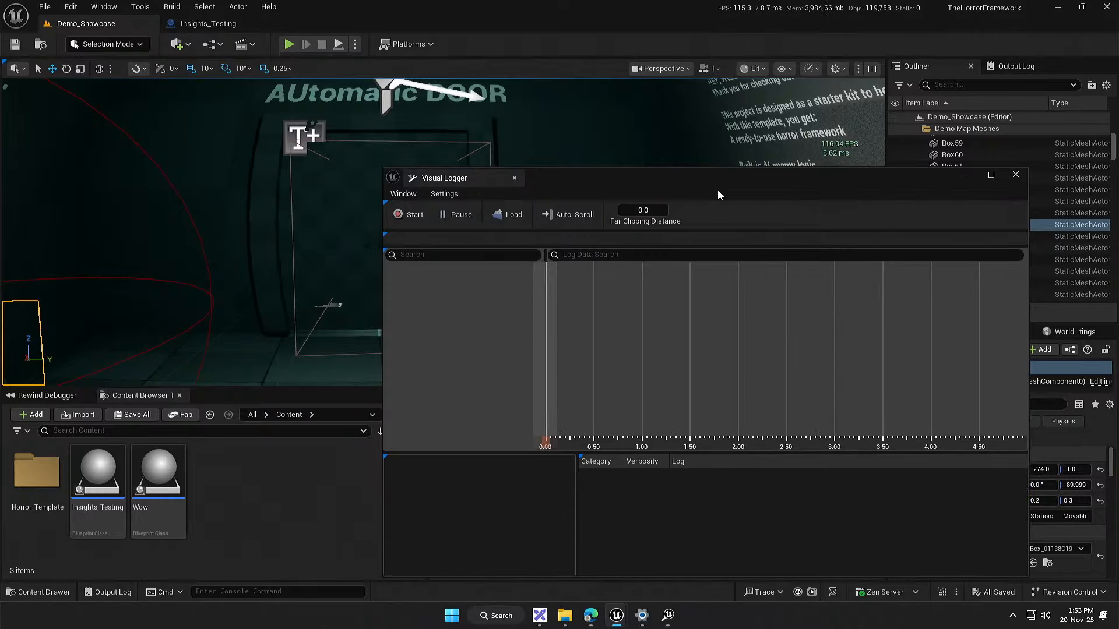
pyautogui.moveTo(707, 177); pyautogui.dragTo(758, 127)
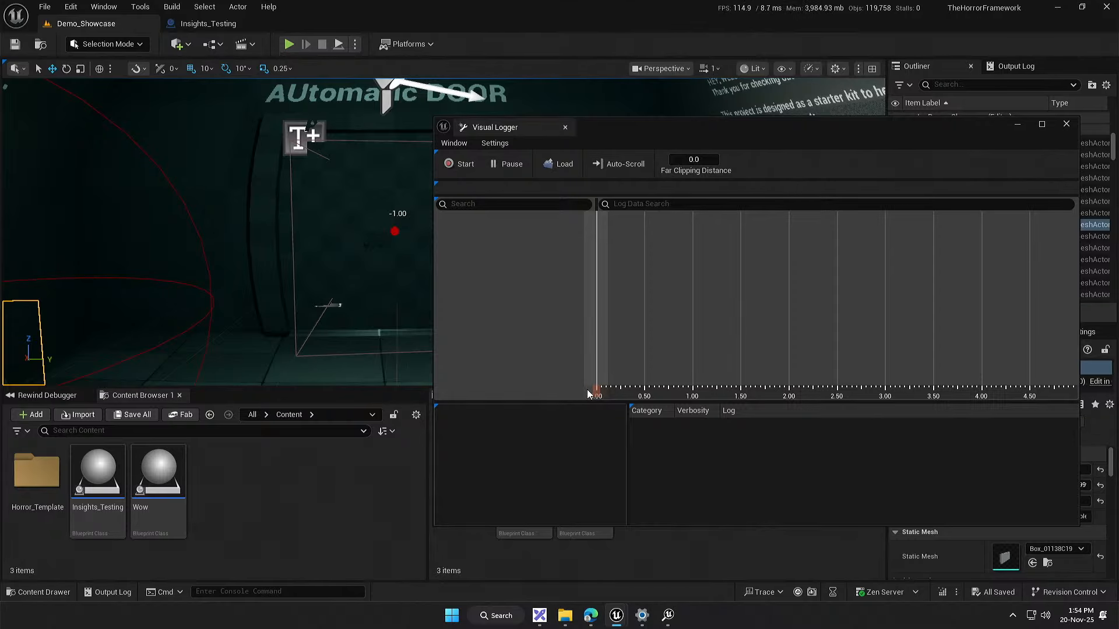
# Step: Scrub the Visual Logger timeline to about 0.6, then close the Visual Logger
pyautogui.moveTo(587, 389)
pyautogui.mouseDown()
pyautogui.moveTo(666, 397)
pyautogui.moveTo(632, 412)
pyautogui.moveTo(788, 404)
pyautogui.moveTo(652, 414)
pyautogui.mouseUp()
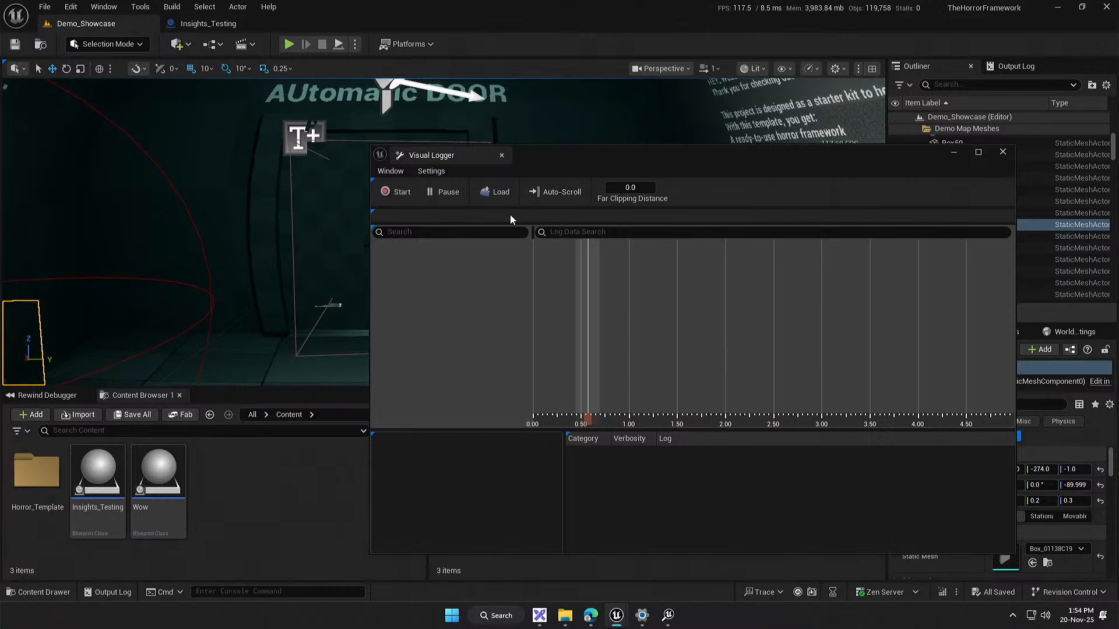
pyautogui.moveTo(555, 152); pyautogui.dragTo(681, 131)
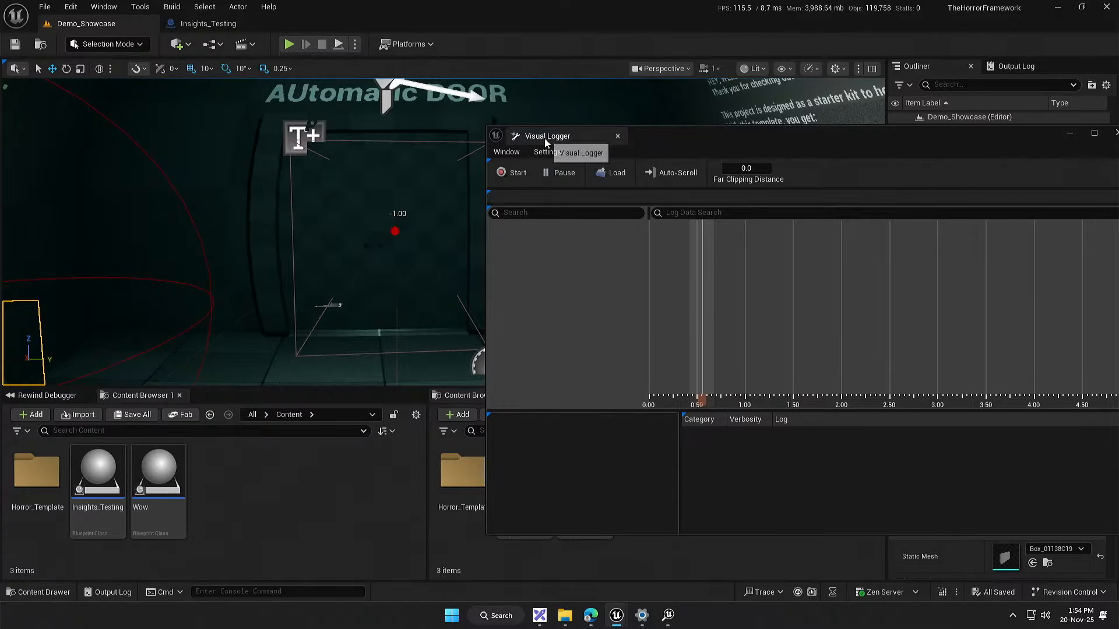
pyautogui.click(618, 136)
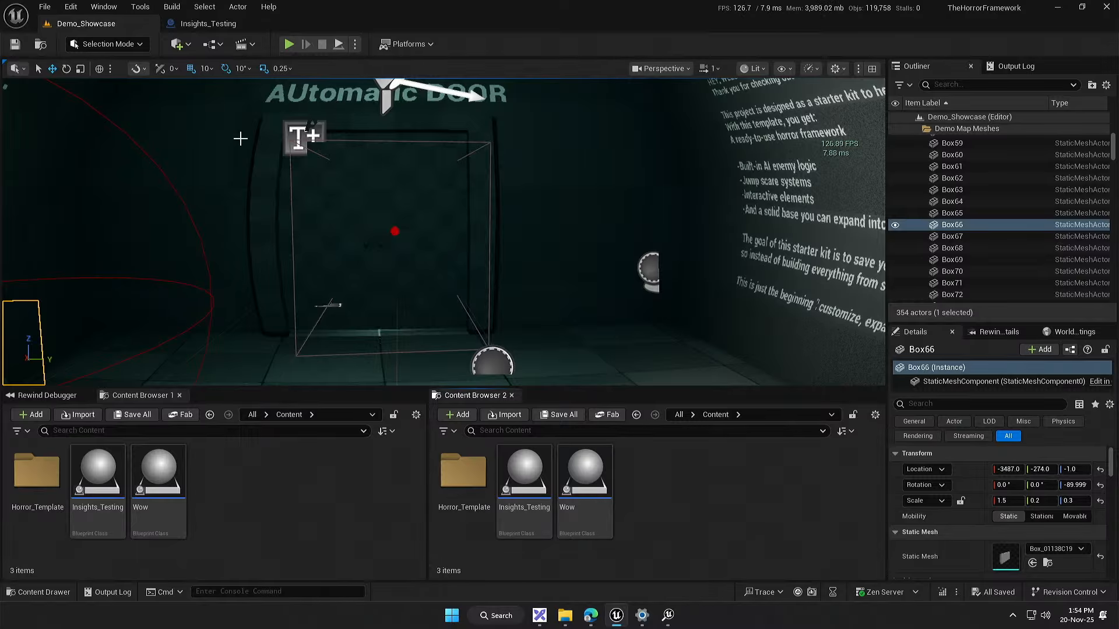
# Step: Search the nodes available in the Insights_Testing event graph for "insights"
pyautogui.click(207, 23)
pyautogui.click(350, 303)
pyautogui.moveTo(375, 400); pyautogui.dragTo(325, 389)
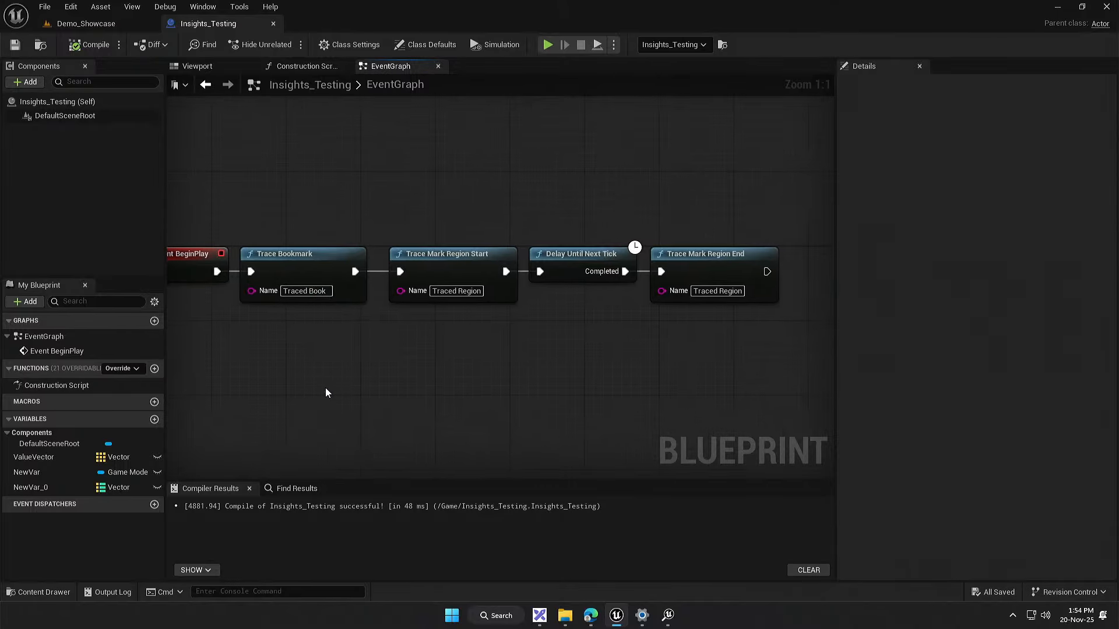
pyautogui.moveTo(268, 434); pyautogui.dragTo(659, 248)
pyautogui.rightClick(471, 380)
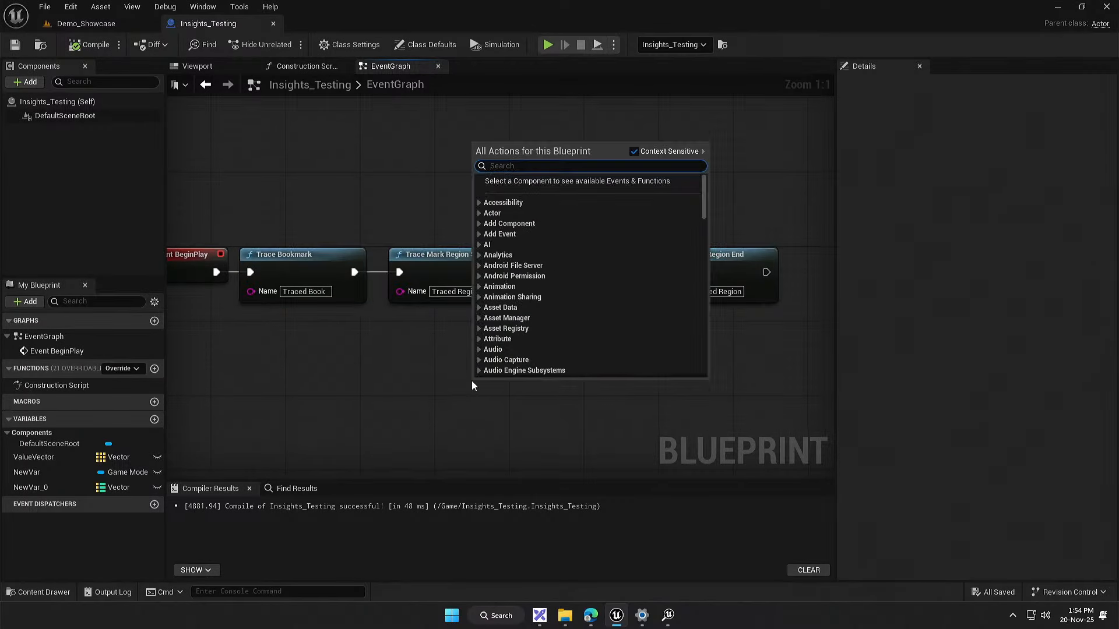
pyautogui.write('insights')
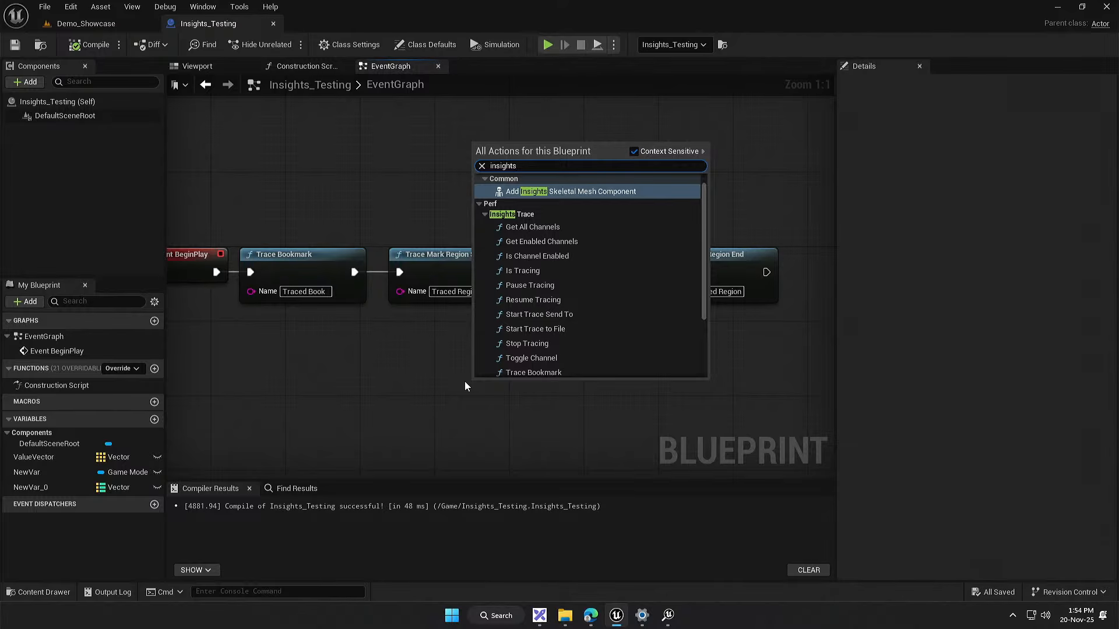
# Step: Examine the Insights Trace functions from Get All Channels through Trace Screenshot, then dismiss the node list
pyautogui.scroll(-5, 585, 324)
pyautogui.scroll(3, 585, 324)
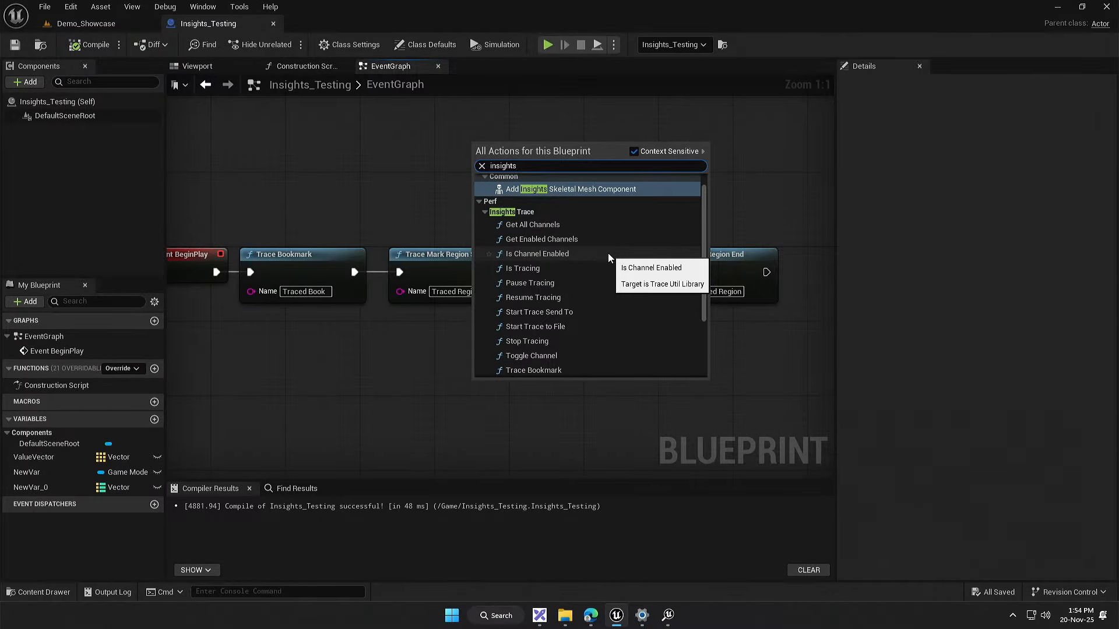
pyautogui.scroll(-2, 608, 257)
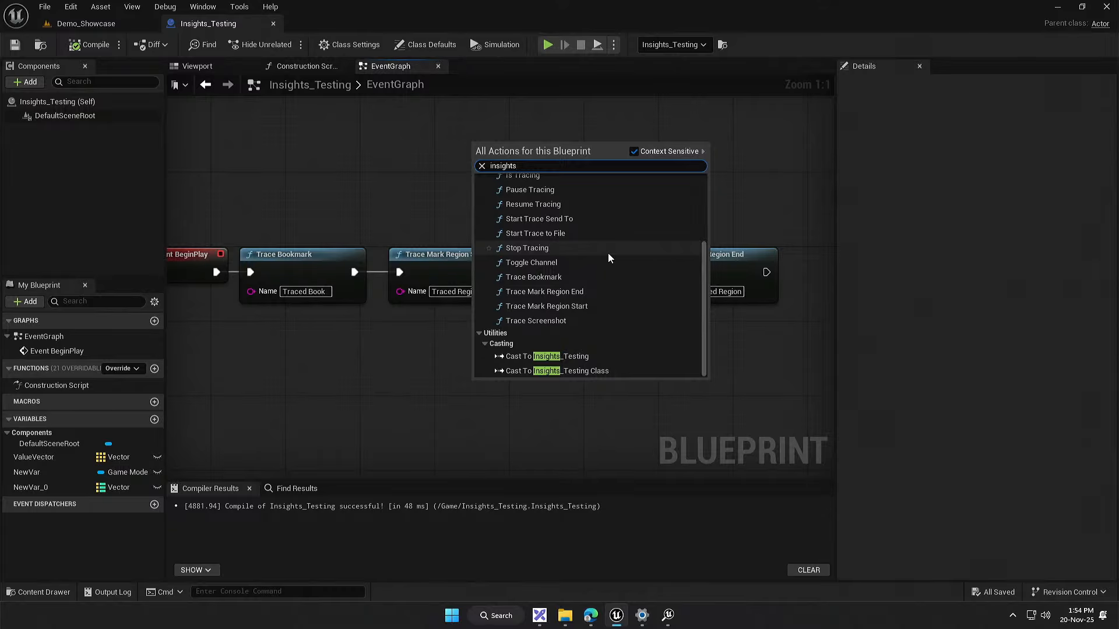
pyautogui.scroll(2, 607, 253)
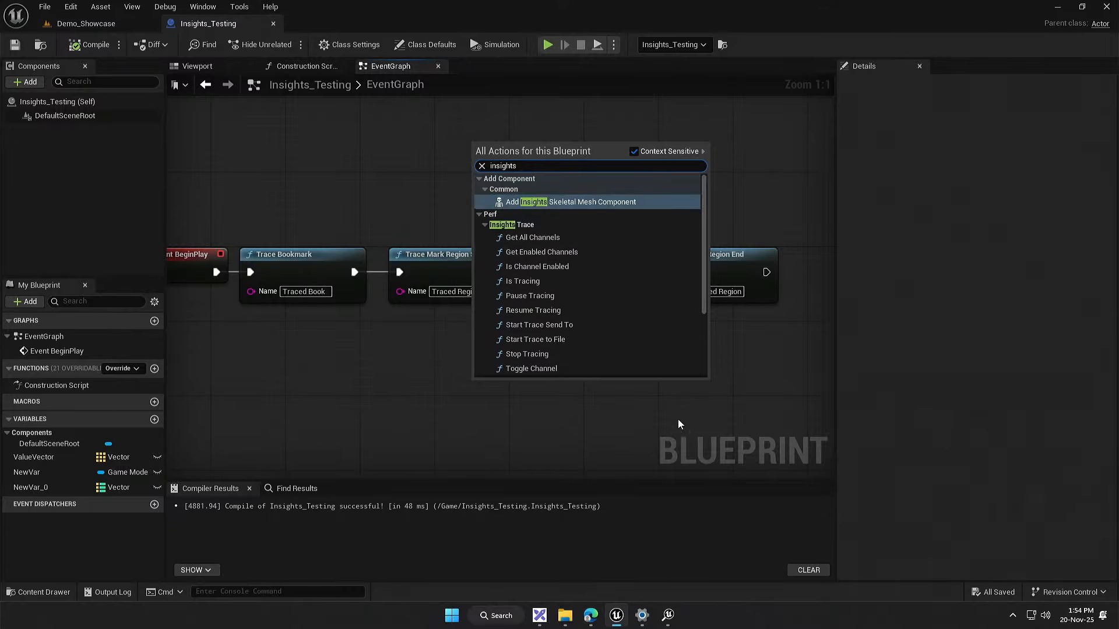
pyautogui.scroll(-2, 582, 320)
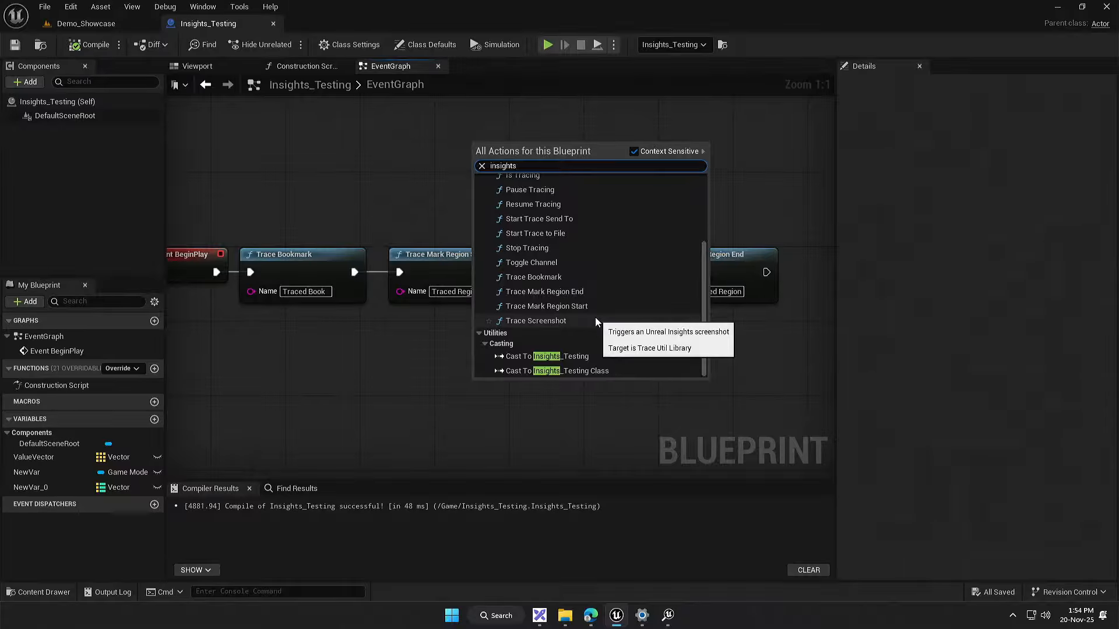
pyautogui.scroll(2, 597, 311)
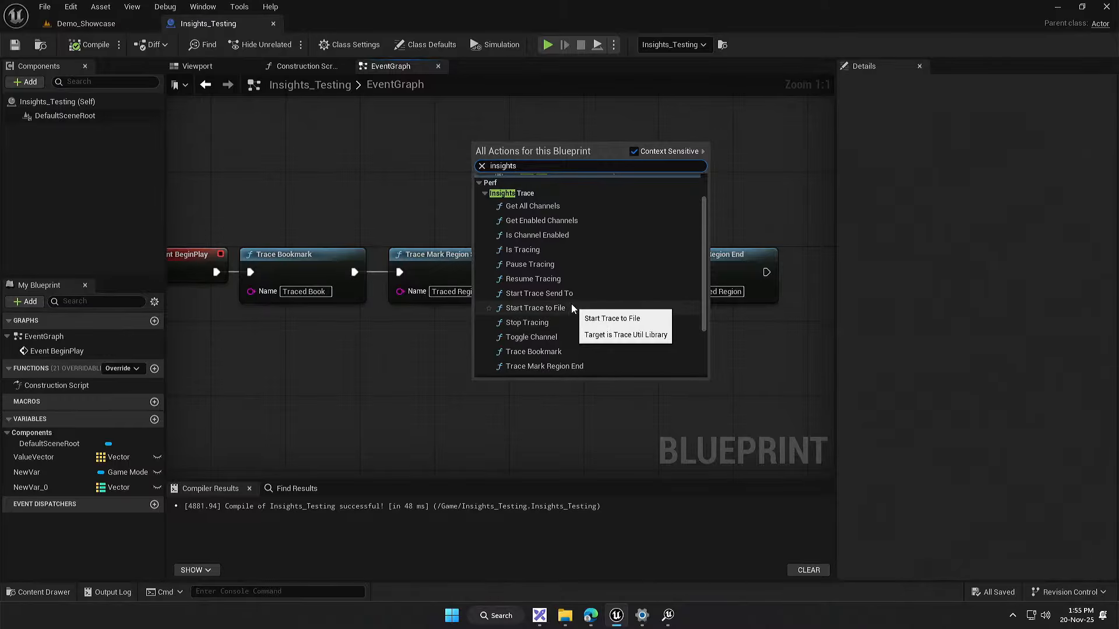
pyautogui.click(368, 340)
pyautogui.moveTo(397, 340); pyautogui.dragTo(425, 348)
pyautogui.scroll(-3, 426, 348)
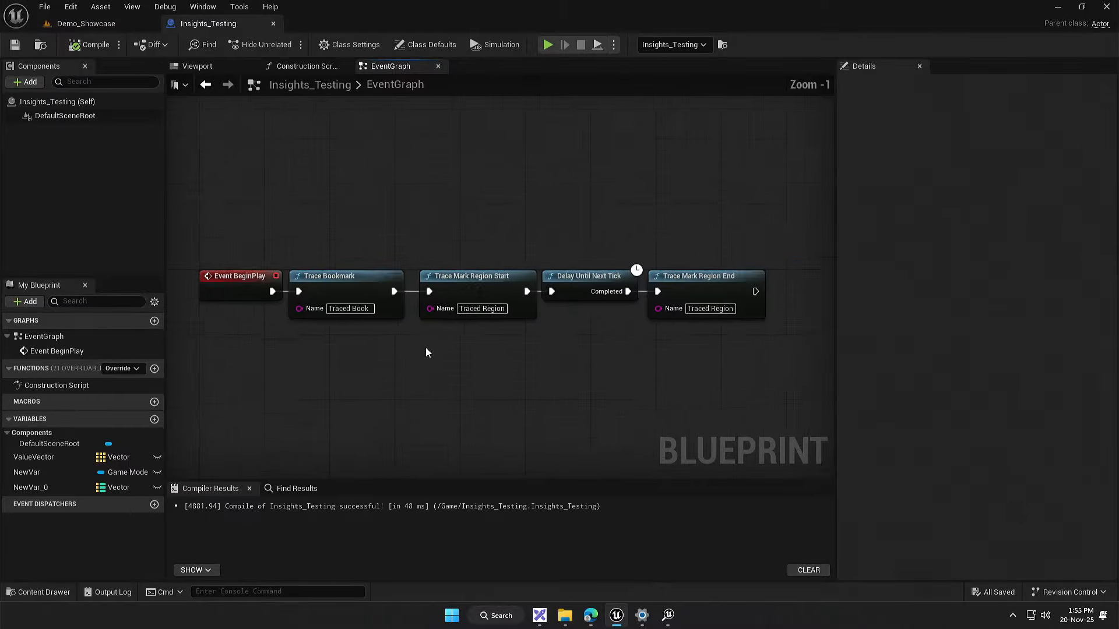
pyautogui.moveTo(379, 377); pyautogui.dragTo(443, 366)
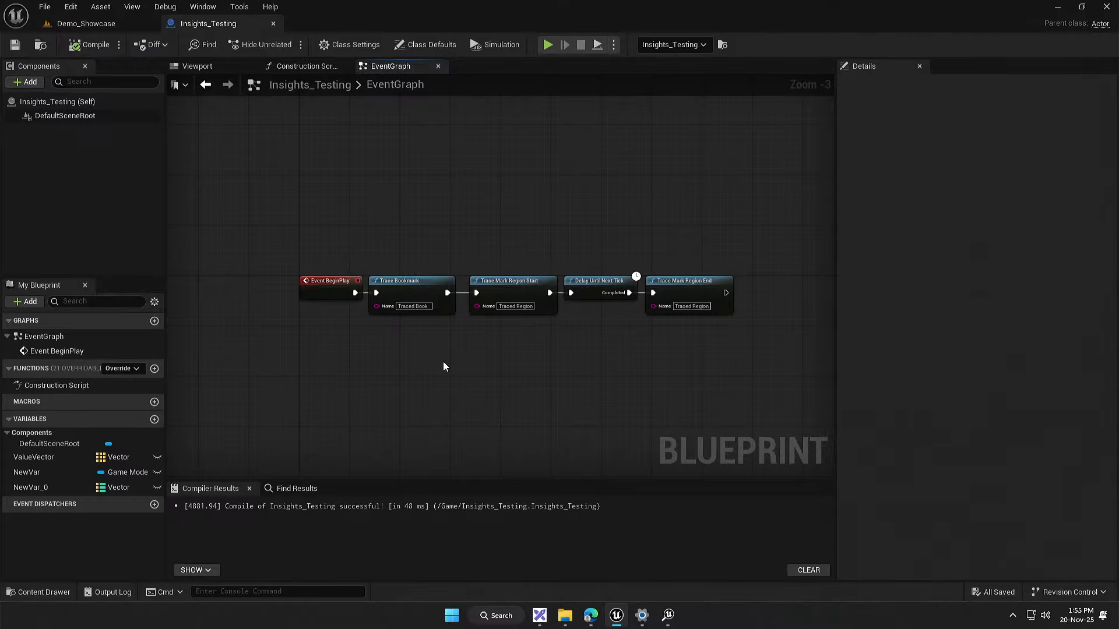